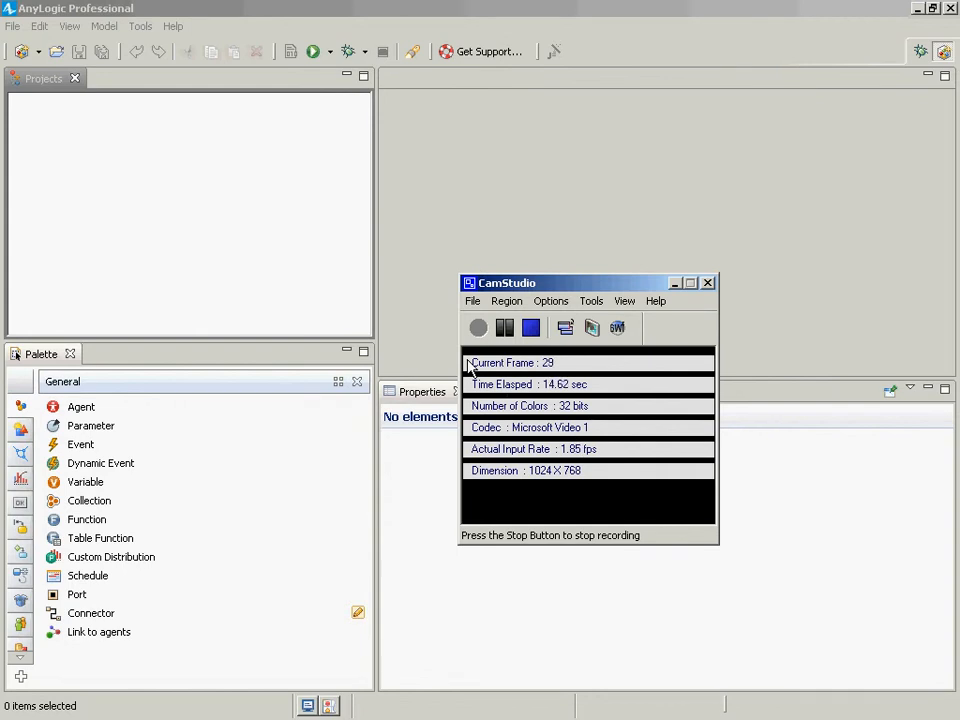
# - Create a new model named ContinuousAgingAndAgentIds in the default location
pyautogui.click(13, 26)
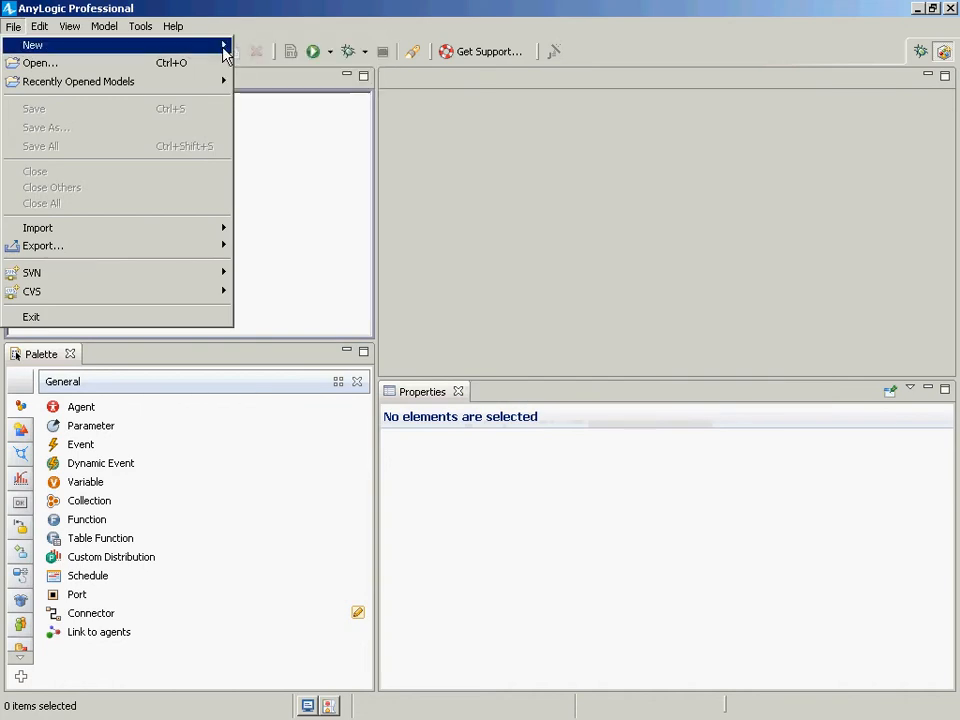
pyautogui.click(255, 47)
pyautogui.hotkey('ctrl', 'a')
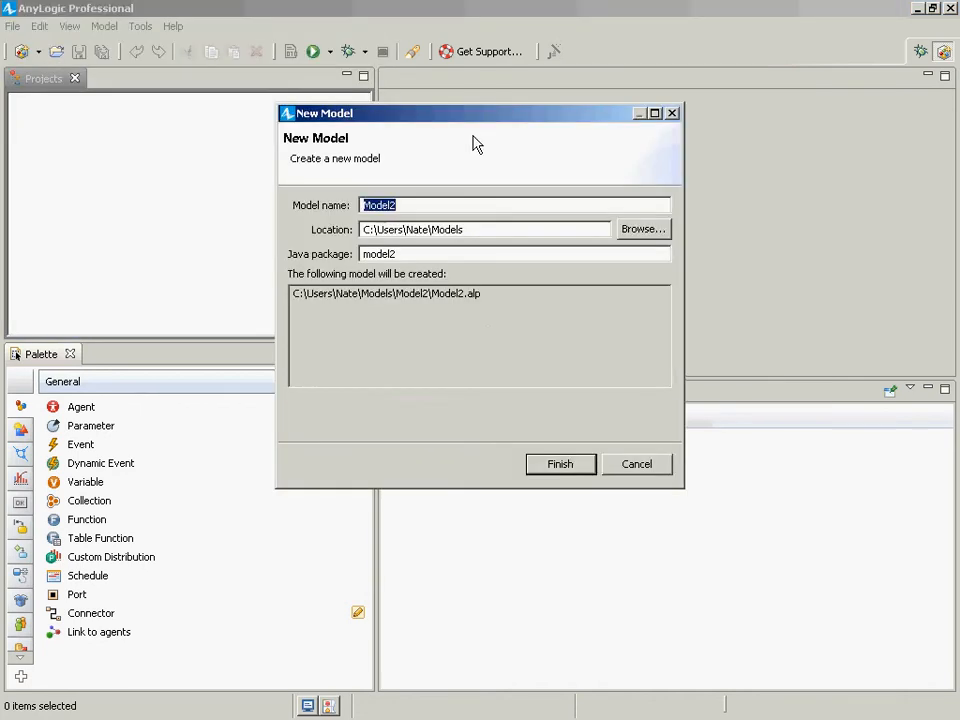
pyautogui.write('Cpnt')
pyautogui.press('BackSpace')
pyautogui.press('BackSpace')
pyautogui.press('BackSpace')
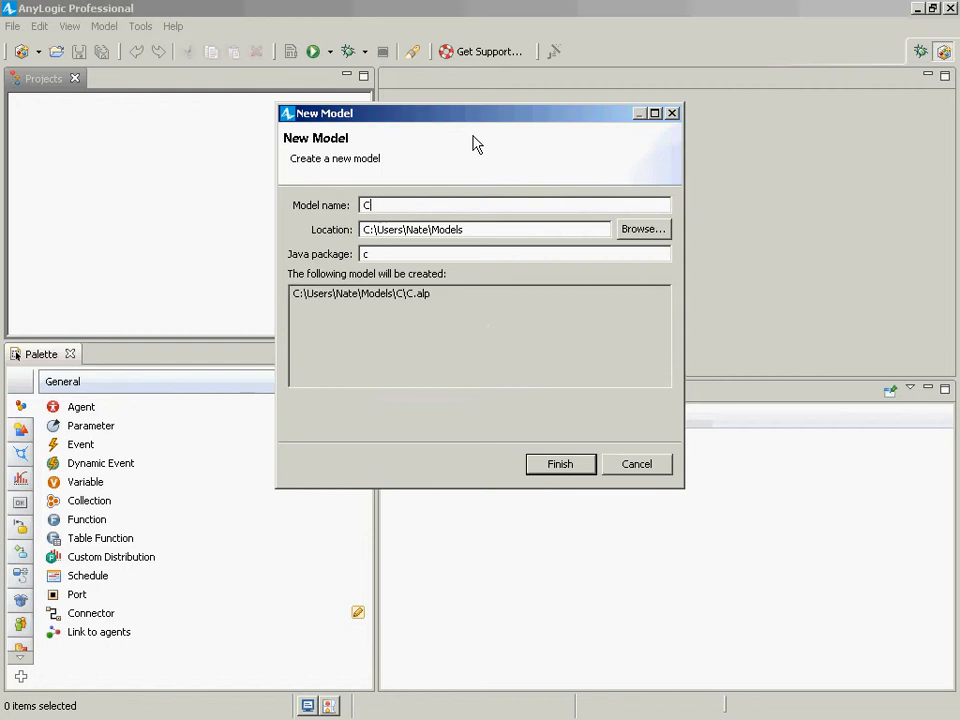
pyautogui.write('ontinuousA')
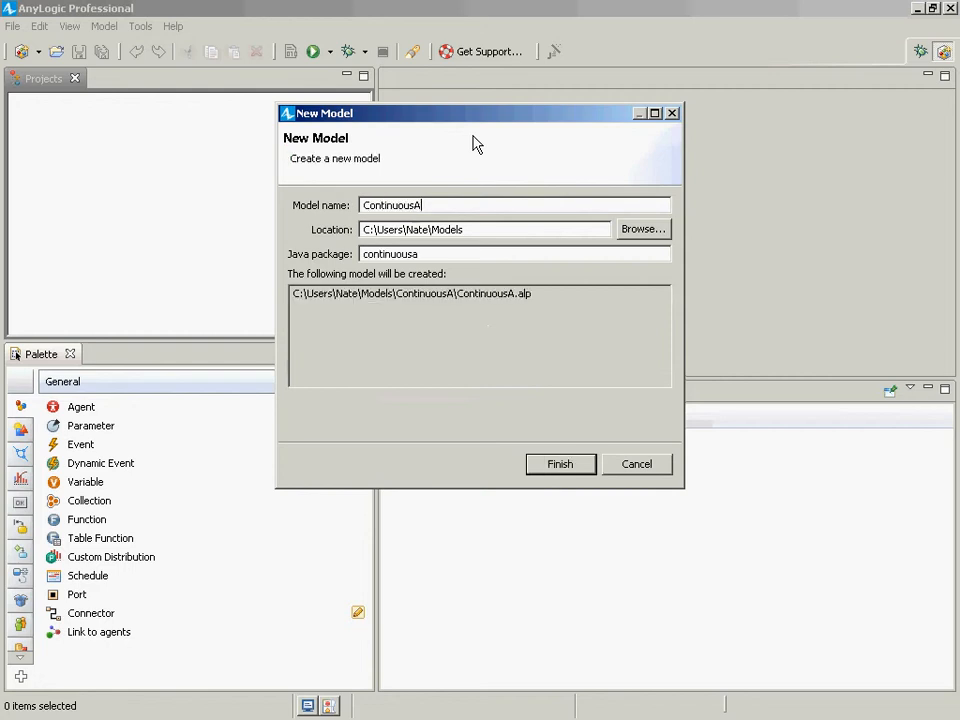
pyautogui.write('gingAnd')
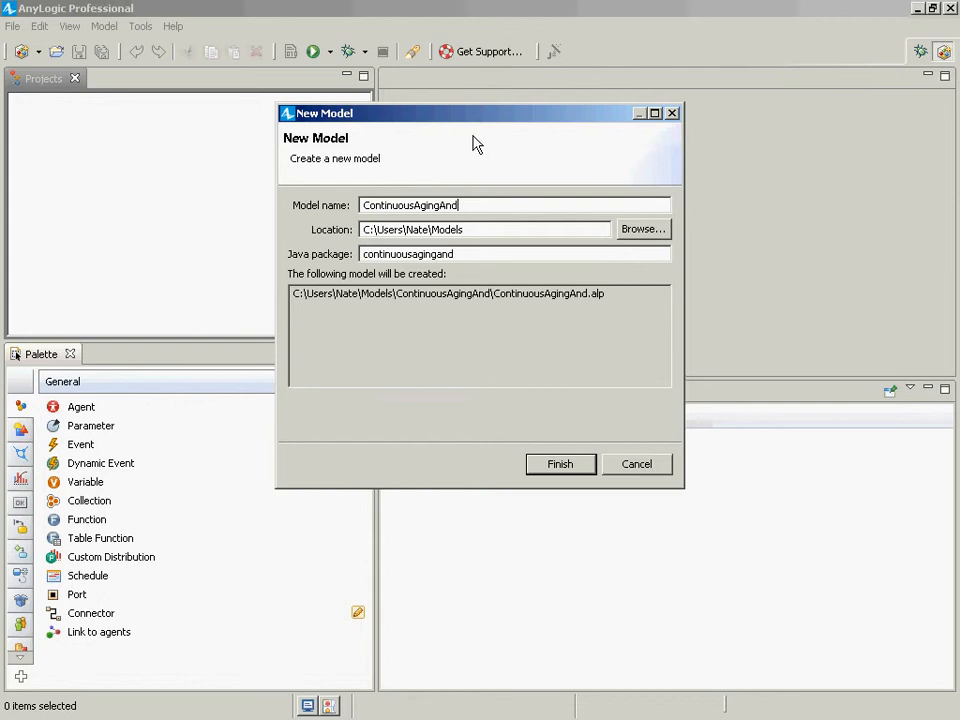
pyautogui.write('AgentI')
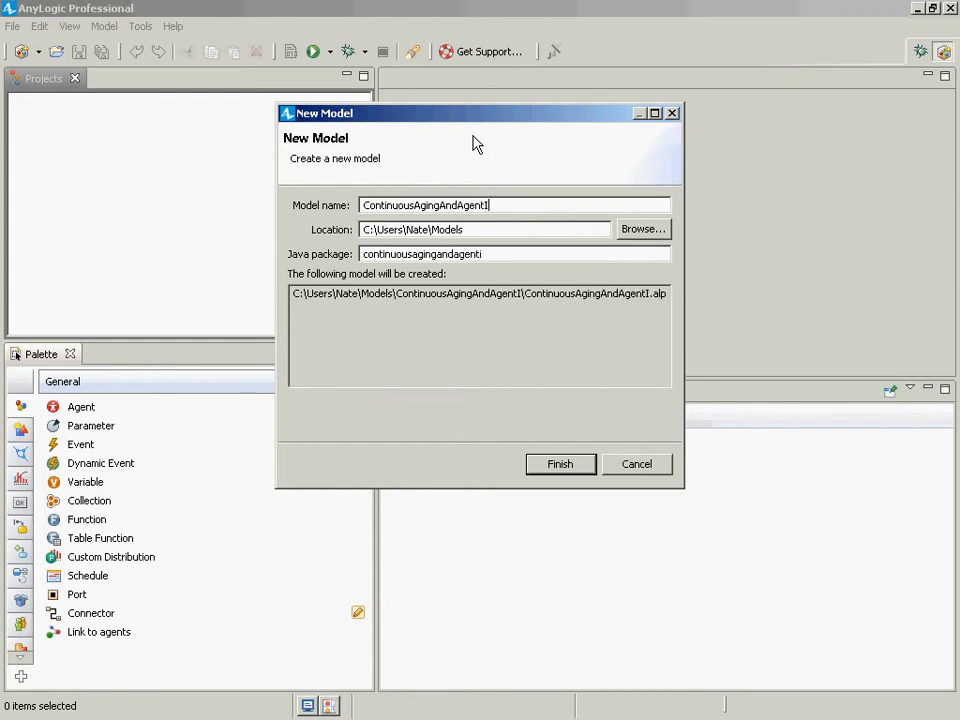
pyautogui.write('ds')
pyautogui.press('Return')
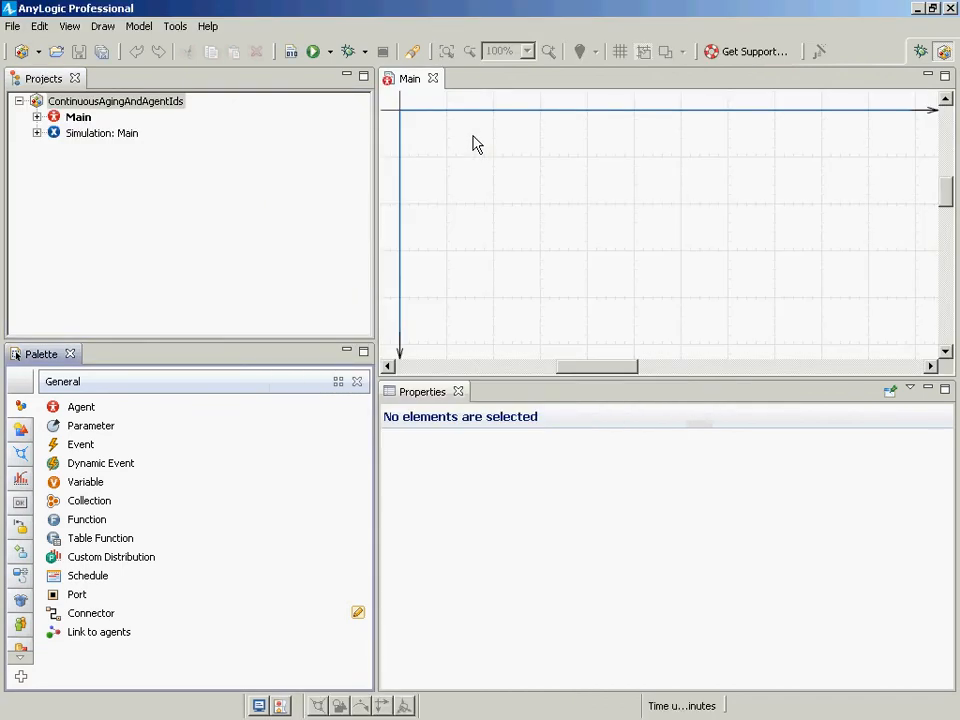
# - Add a new agent type named Person to the model, created from scratch without a template
pyautogui.rightClick(165, 110)
pyautogui.moveTo(360, 111)
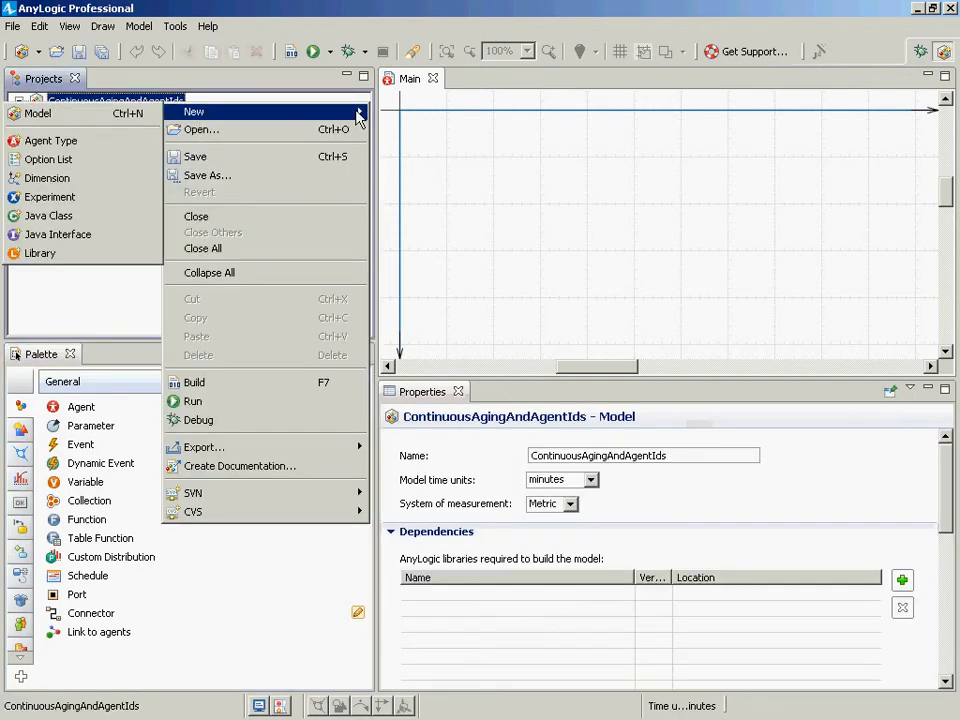
pyautogui.click(27, 143)
pyautogui.write('Person')
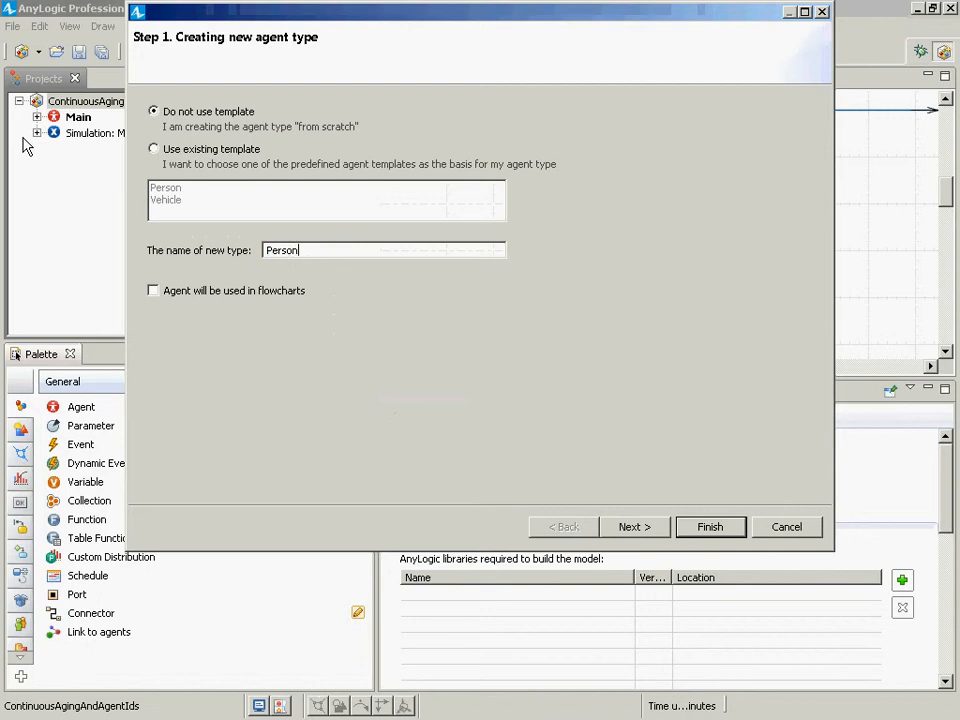
pyautogui.press('Return')
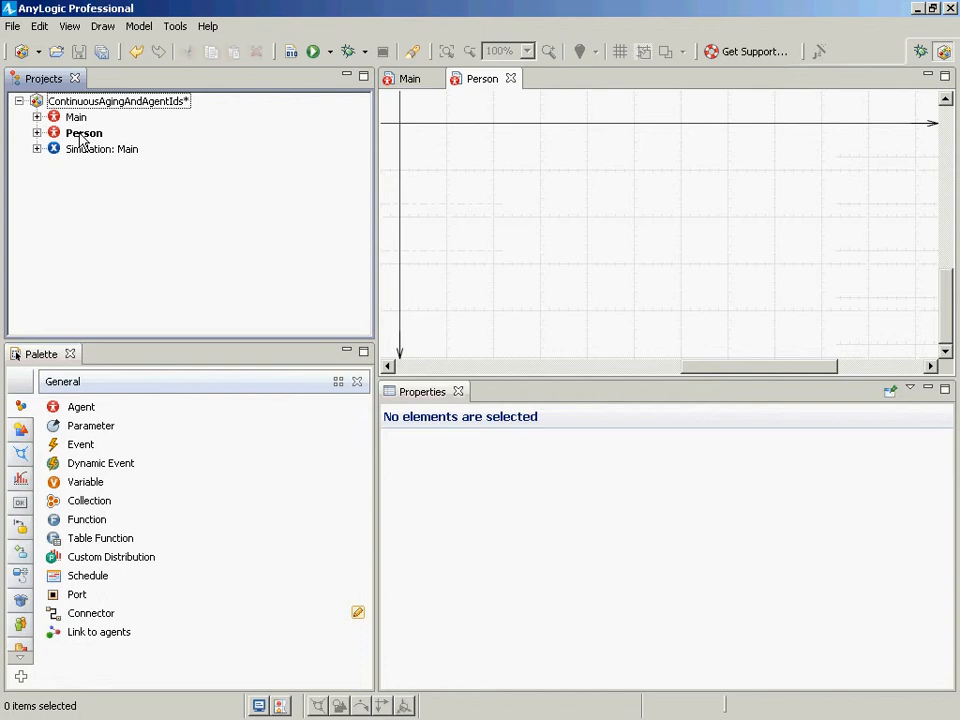
# - Add an oval to the Person agent type and shrink it to a small circle near the axes' origin
pyautogui.click(82, 135)
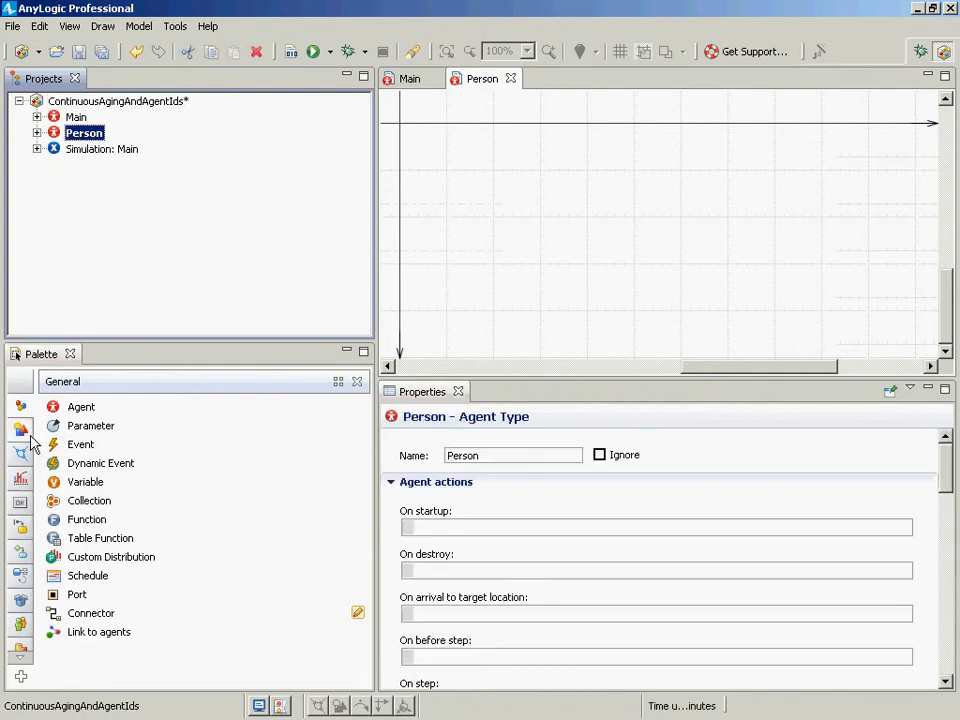
pyautogui.moveTo(28, 430)
pyautogui.click(51, 407)
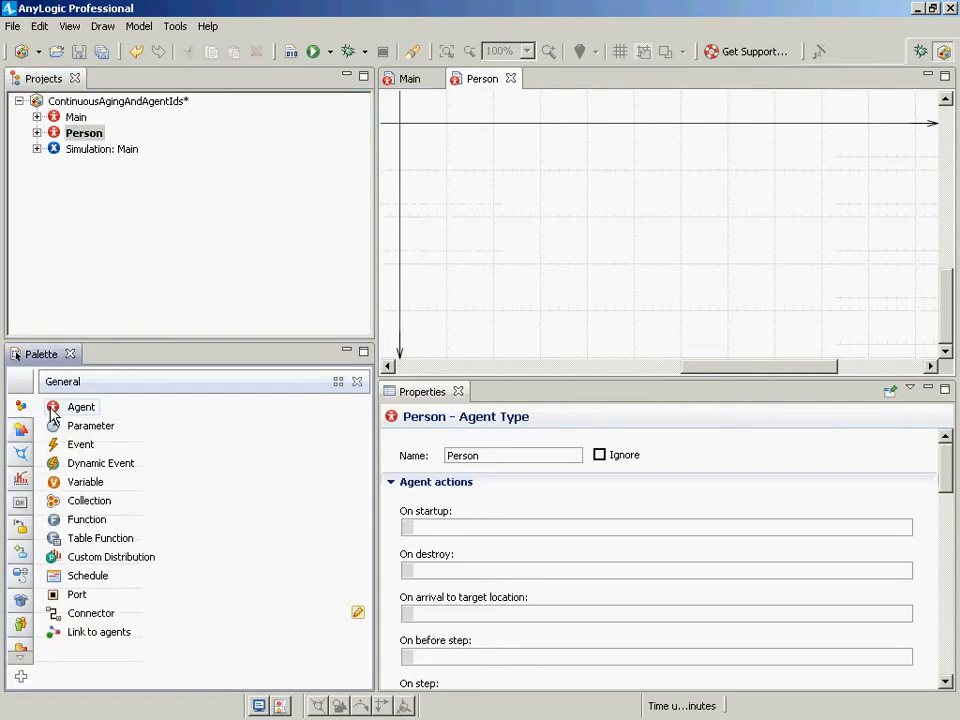
pyautogui.click(84, 133)
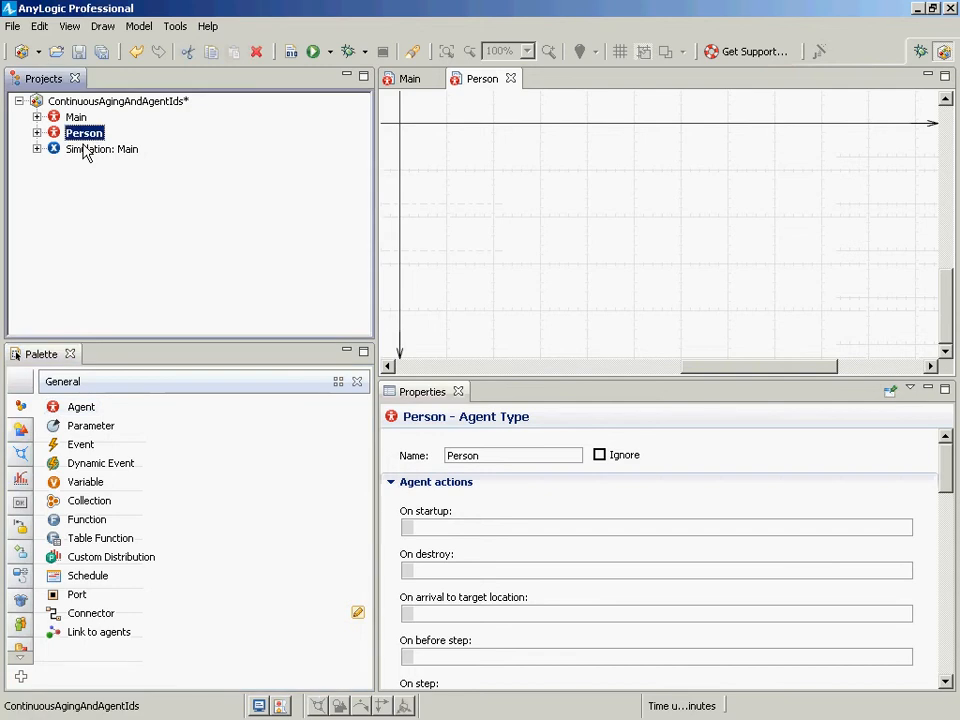
pyautogui.click(22, 429)
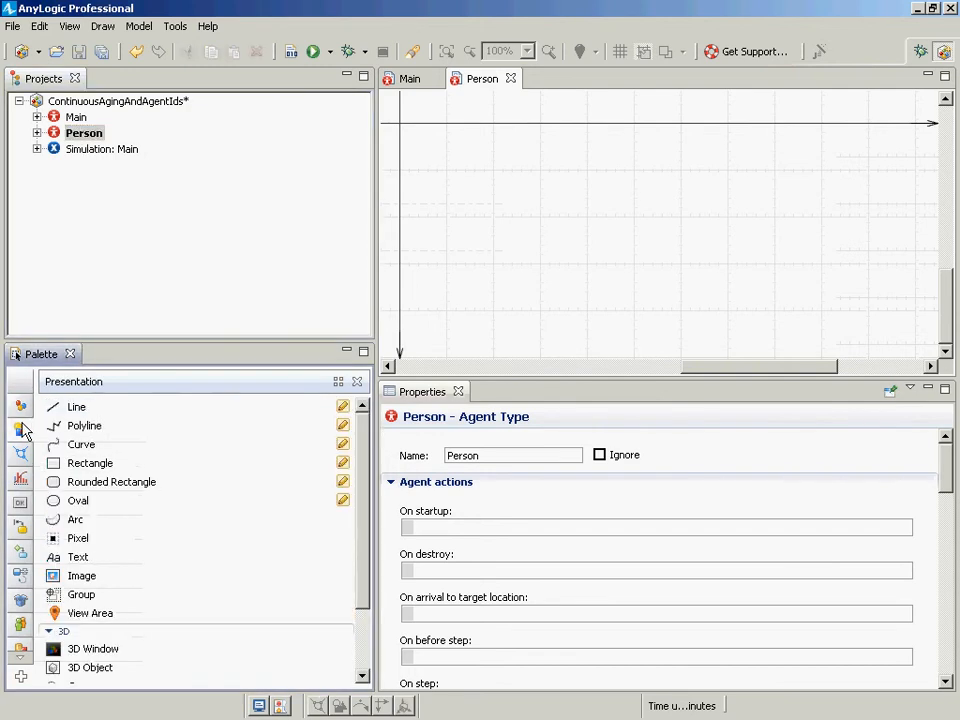
pyautogui.click(77, 500)
pyautogui.click(443, 154)
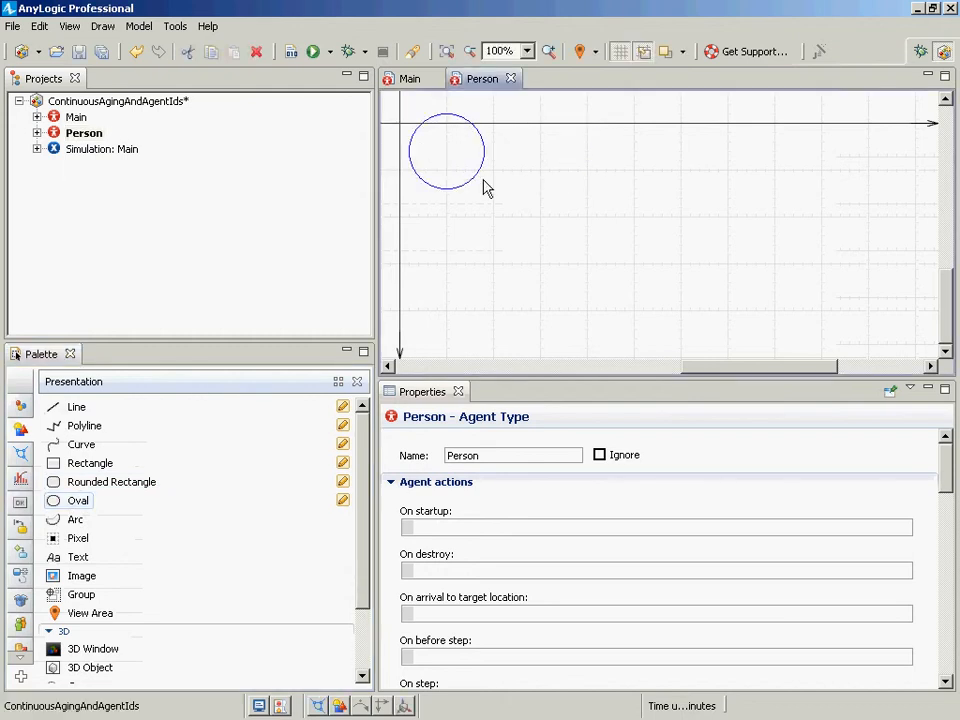
pyautogui.moveTo(484, 196); pyautogui.dragTo(411, 129)
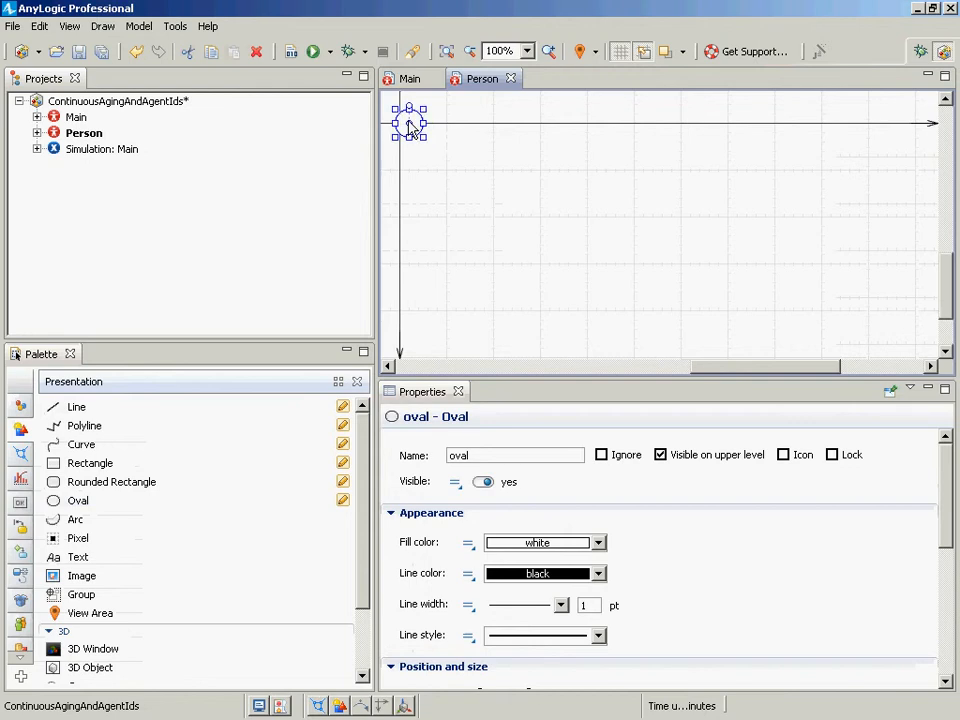
pyautogui.hotkey('alt', 'Tab')
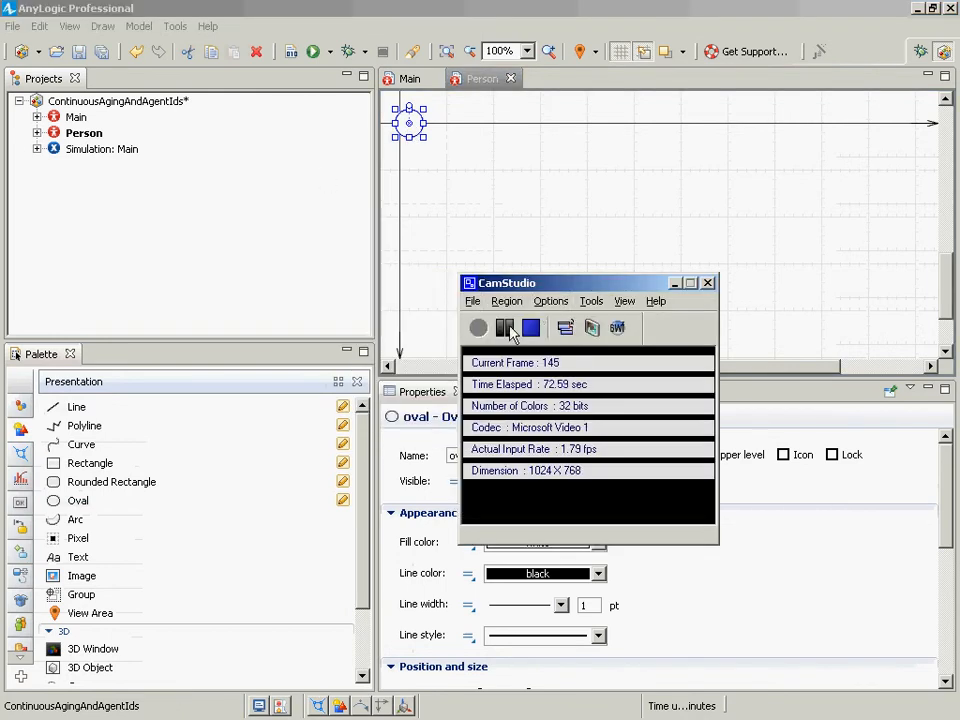
pyautogui.click(510, 331)
pyautogui.click(479, 328)
pyautogui.hotkey('alt', 'Tab')
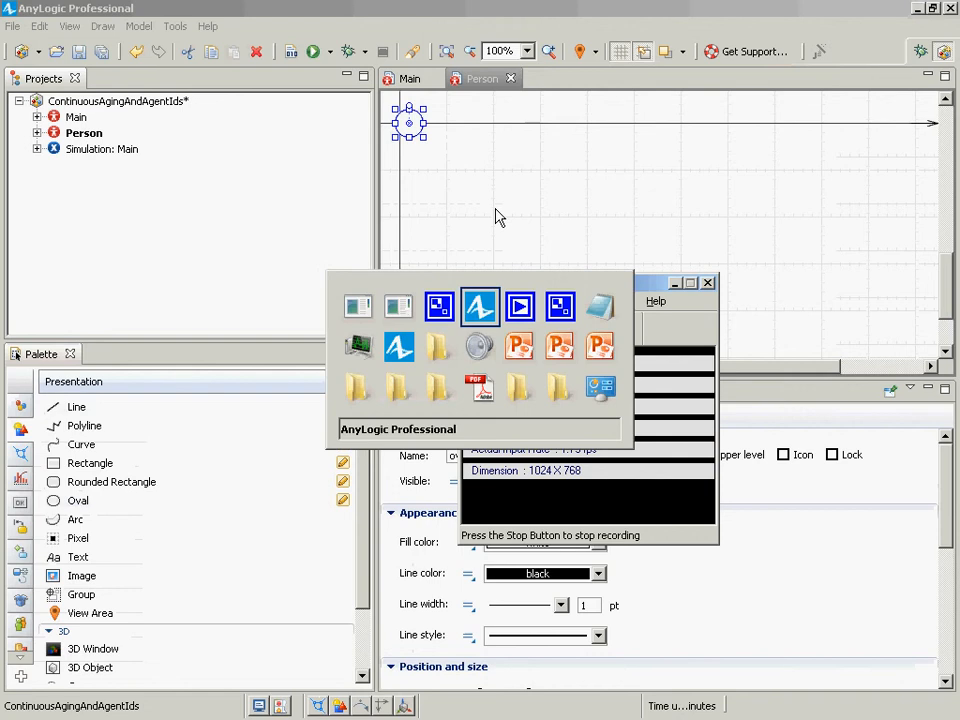
pyautogui.hotkey('alt', 'Tab')
pyautogui.hotkey('alt', 'Tab')
pyautogui.hotkey('alt', 'Tab')
pyautogui.hotkey('alt', 'Tab')
pyautogui.hotkey('alt', 'Tab')
pyautogui.hotkey('alt', 'Tab')
pyautogui.hotkey('alt', 'Tab')
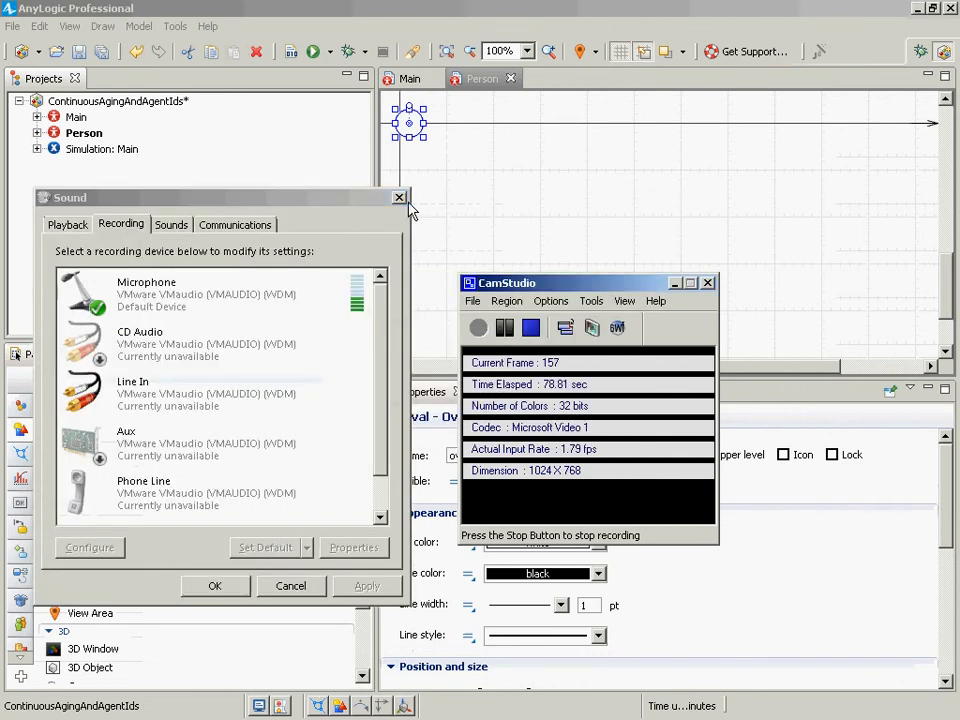
pyautogui.moveTo(367, 205); pyautogui.dragTo(413, 405)
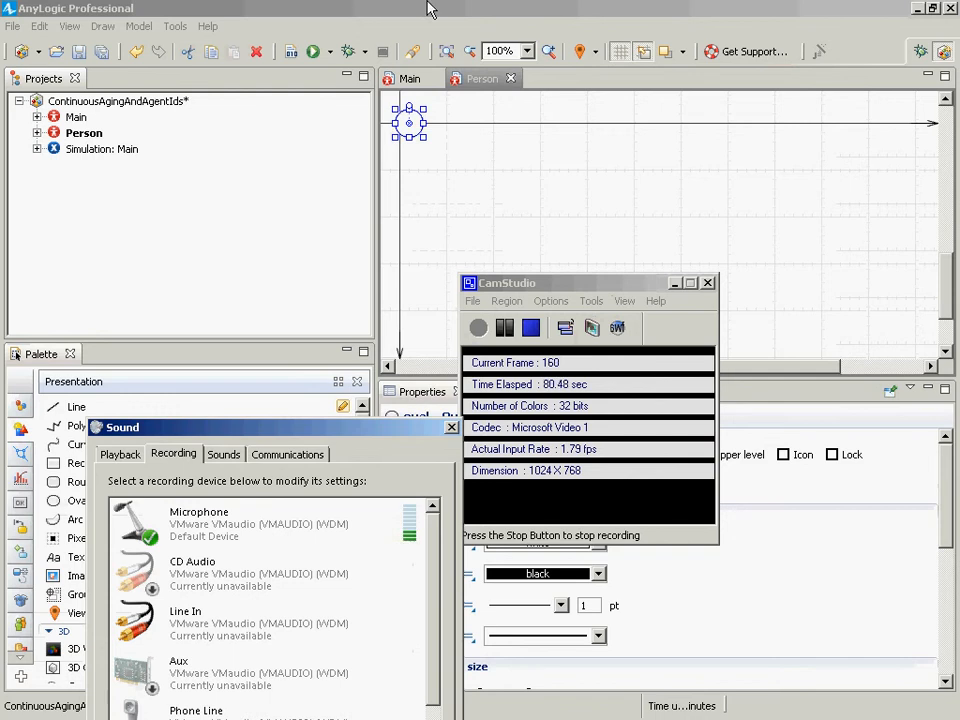
pyautogui.click(510, 199)
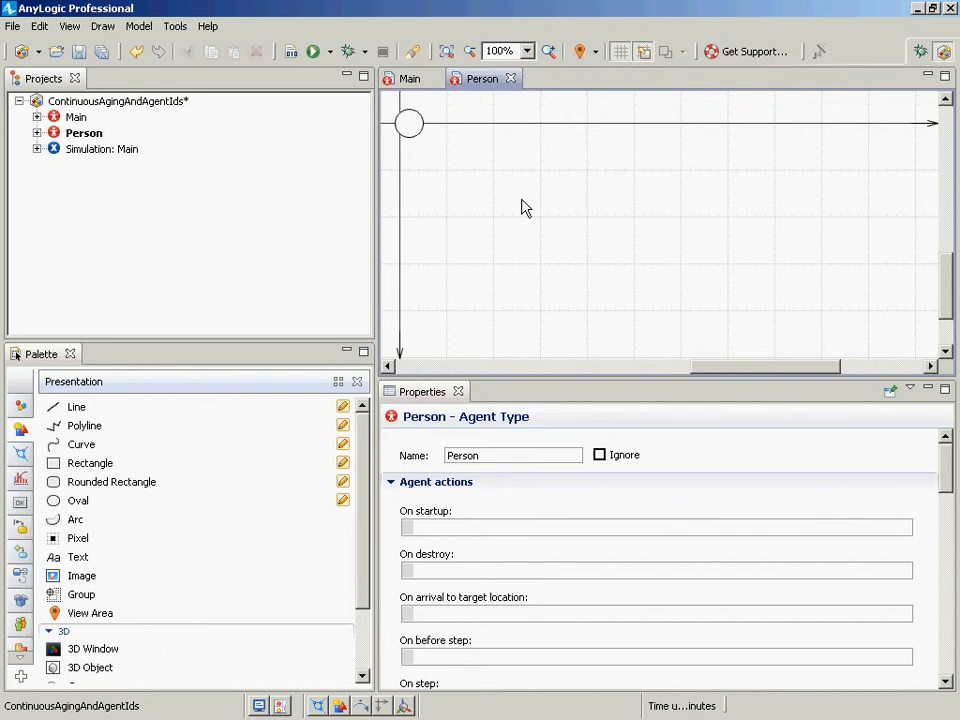
# - Move the Person circle so that it is centred on the axes' origin, and save the model
pyautogui.moveTo(407, 122)
pyautogui.mouseDown()
pyautogui.moveTo(394, 122)
pyautogui.moveTo(400, 132)
pyautogui.mouseUp()
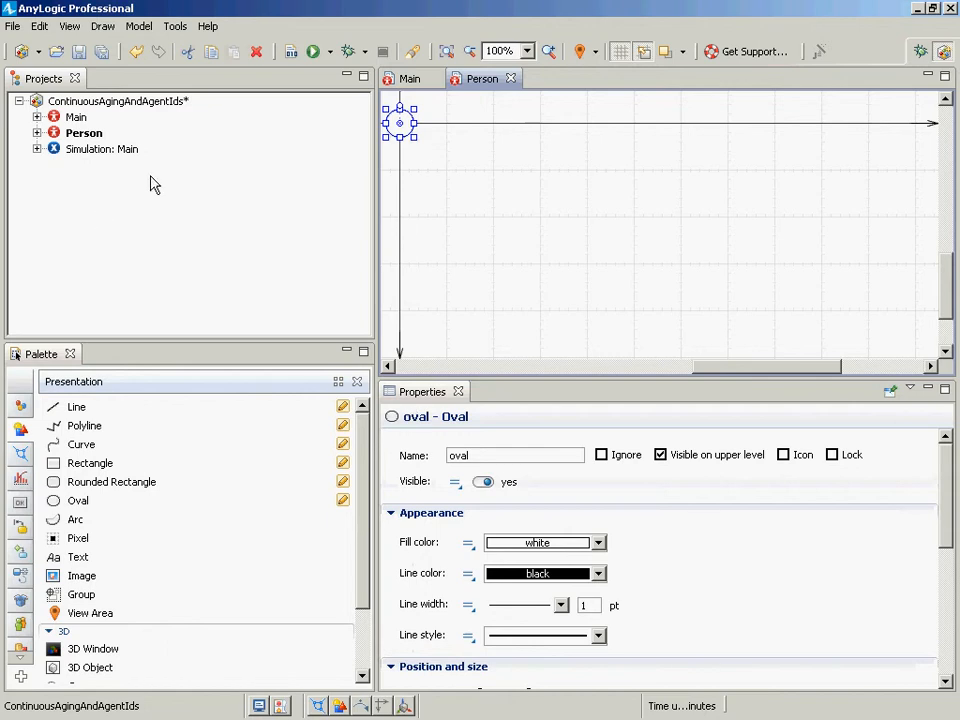
pyautogui.click(74, 104)
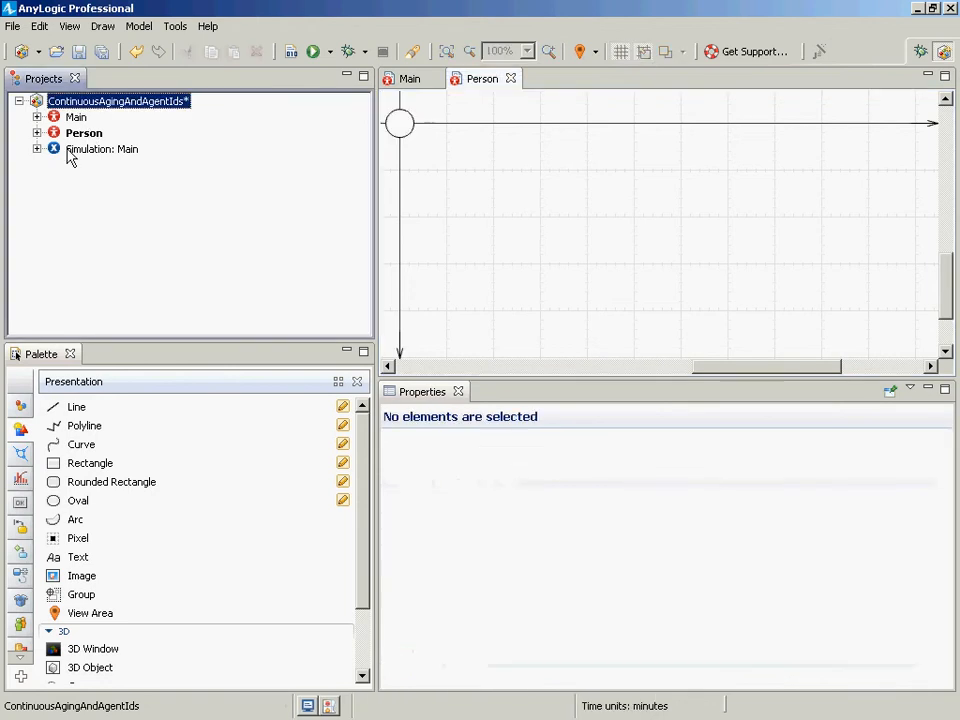
pyautogui.click(70, 136)
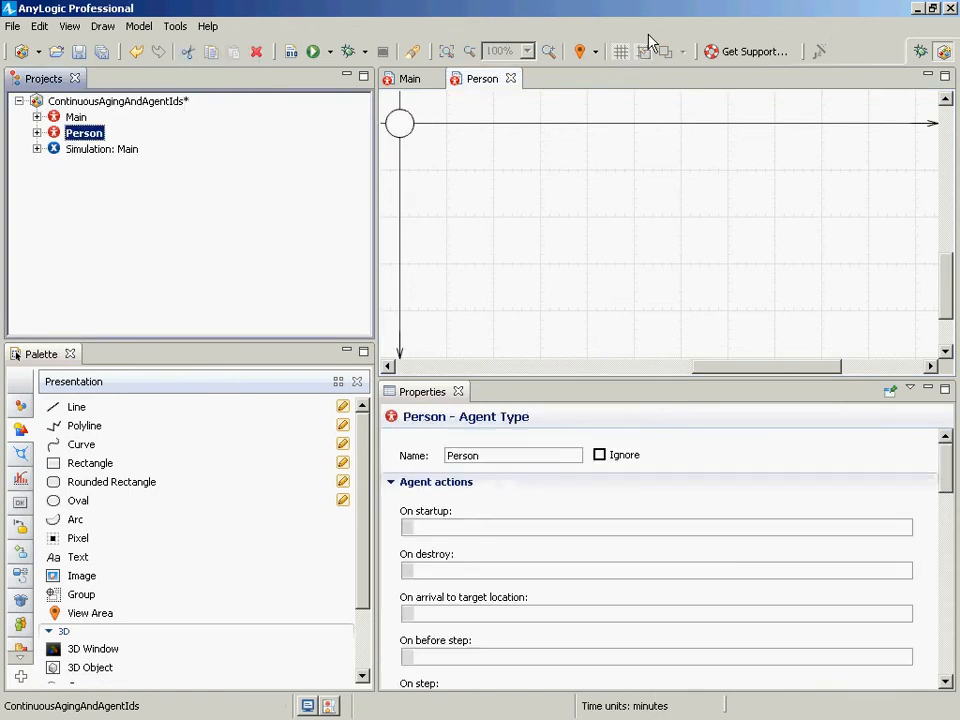
pyautogui.click(402, 132)
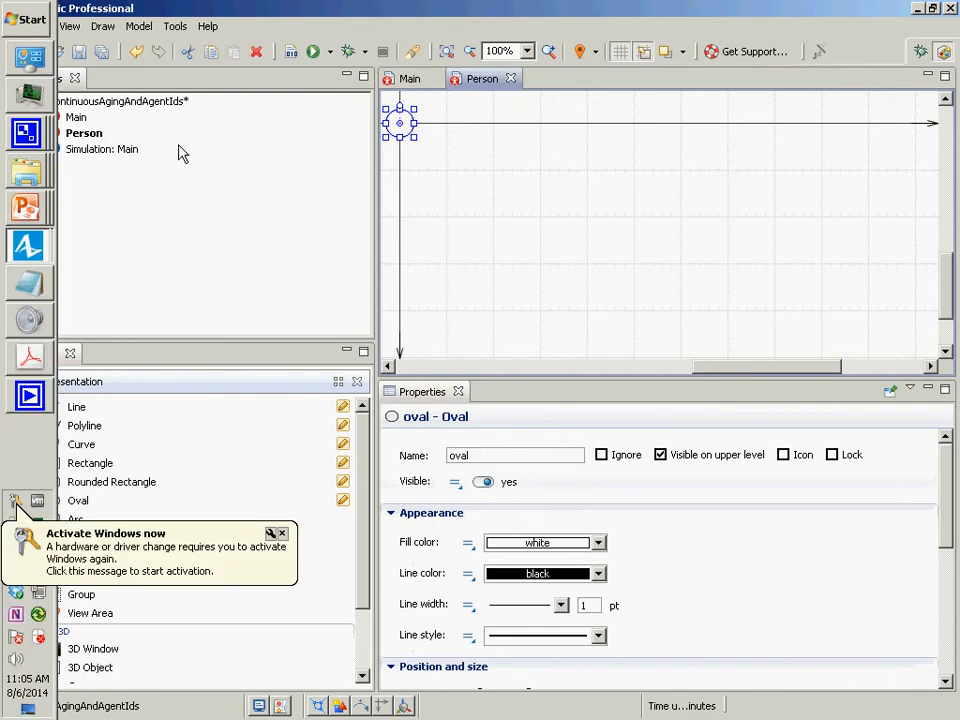
pyautogui.hotkey('ctrl', 's')
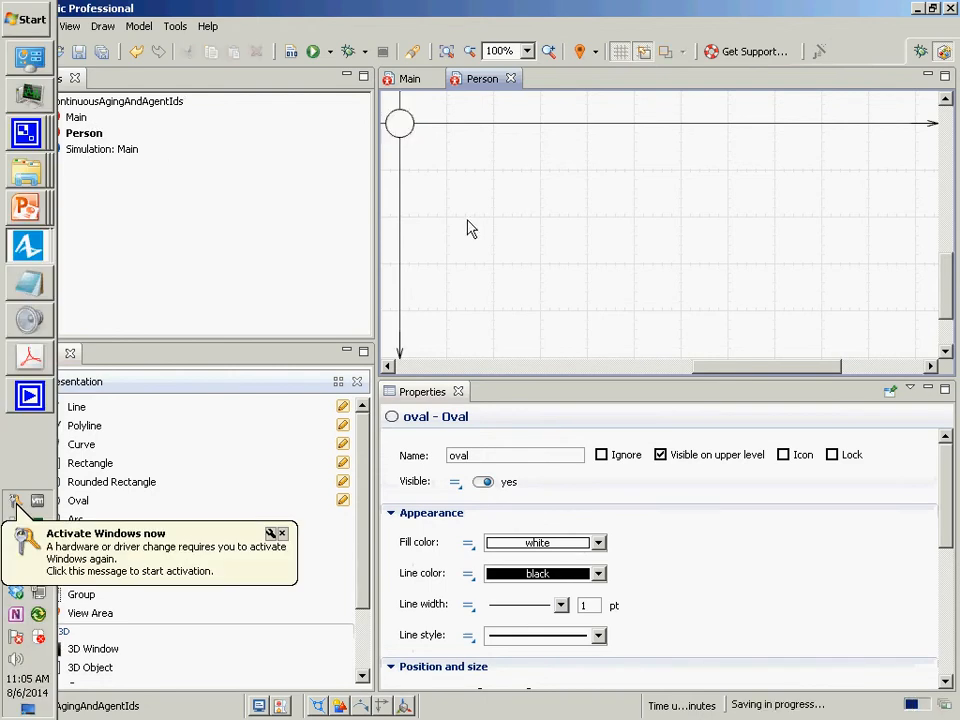
pyautogui.click(469, 227)
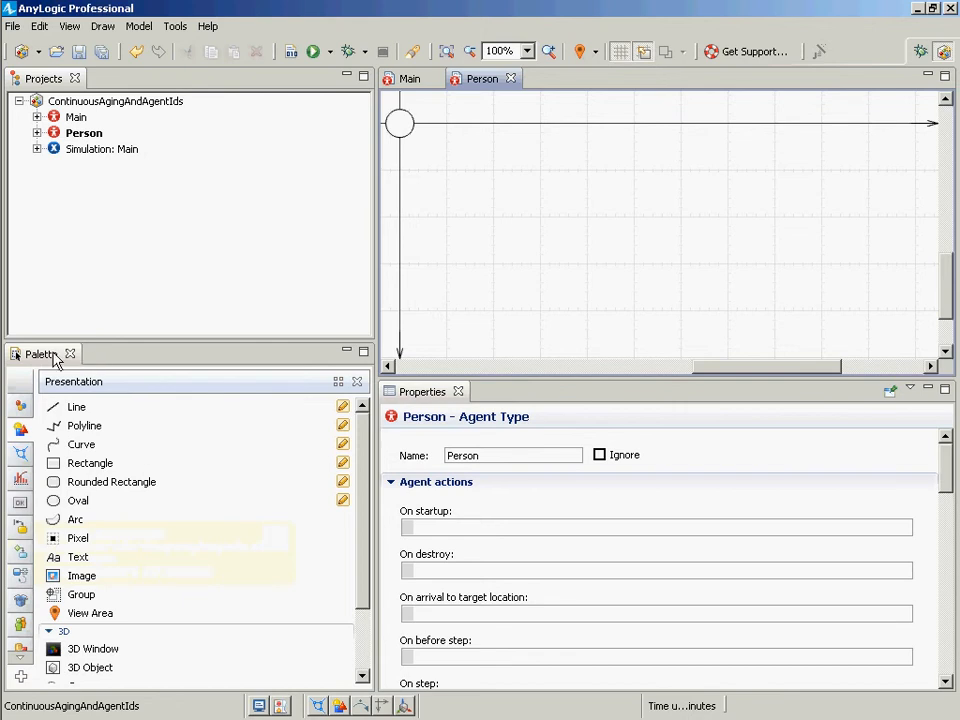
# - Add a parameter named birthTime to the Person agent type, below and beside the circle
pyautogui.click(21, 428)
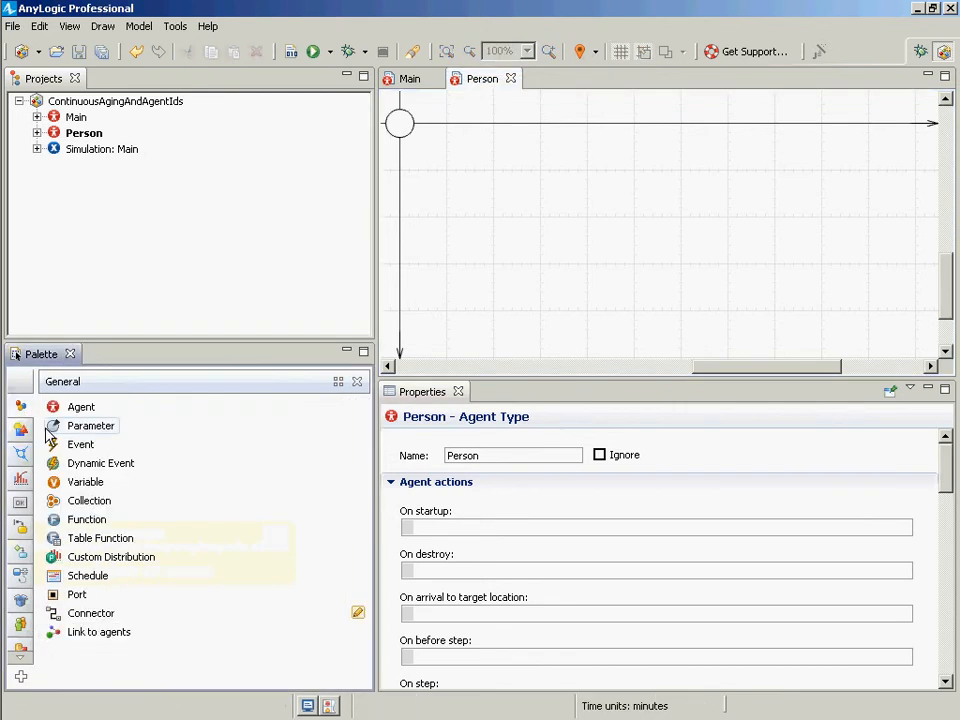
pyautogui.moveTo(56, 424); pyautogui.dragTo(449, 172)
pyautogui.write('birth')
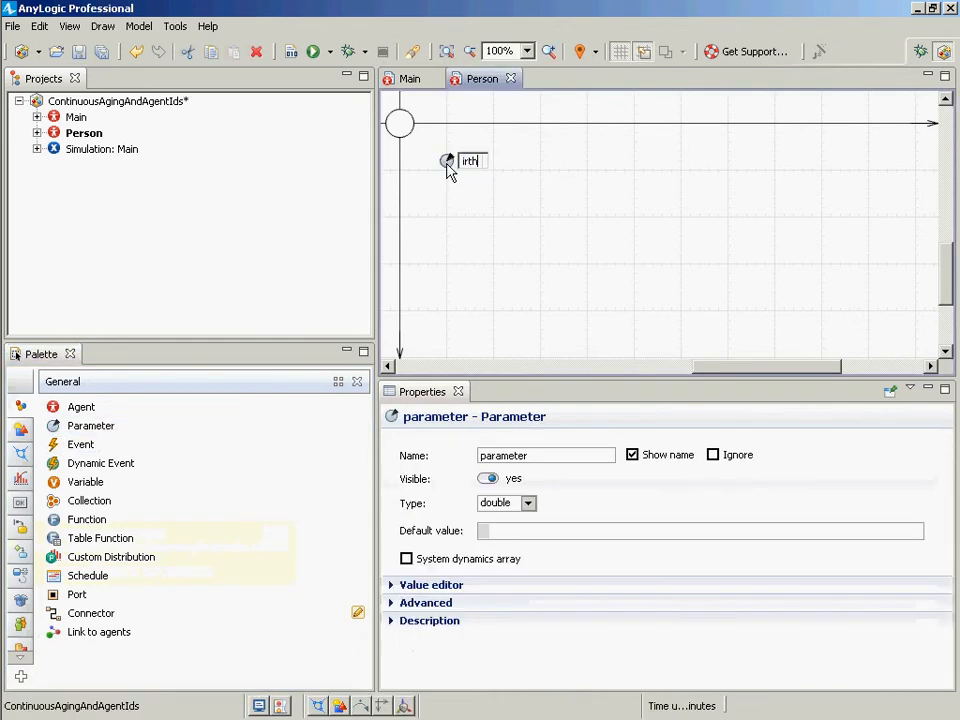
pyautogui.write('Time')
pyautogui.press('Return')
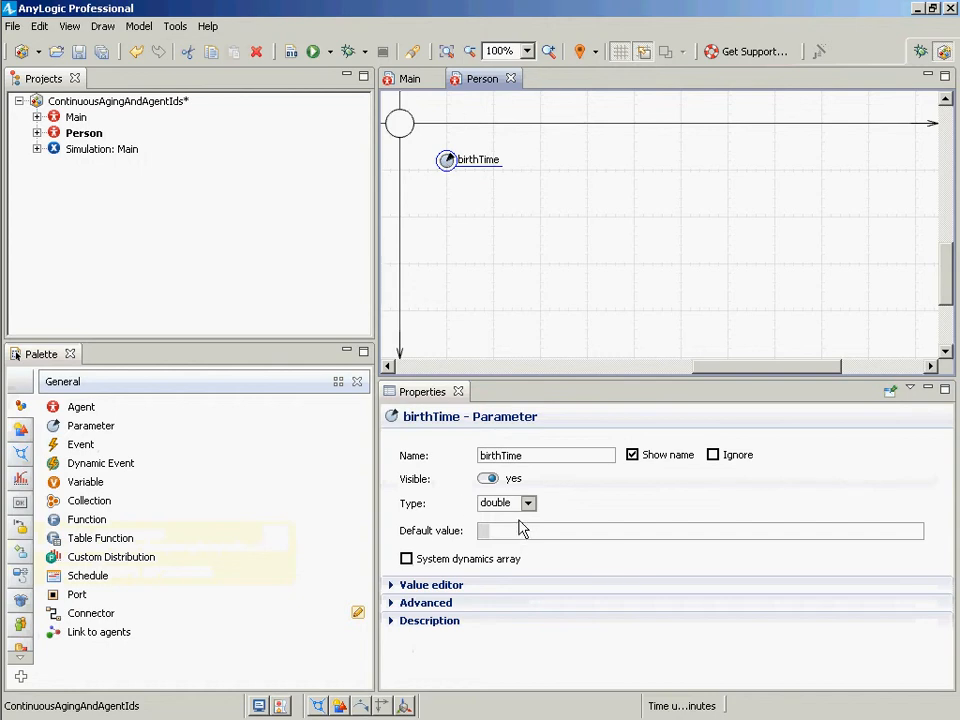
# - Set the model time units to years, save the model, and select the birthTime parameter again
pyautogui.click(89, 102)
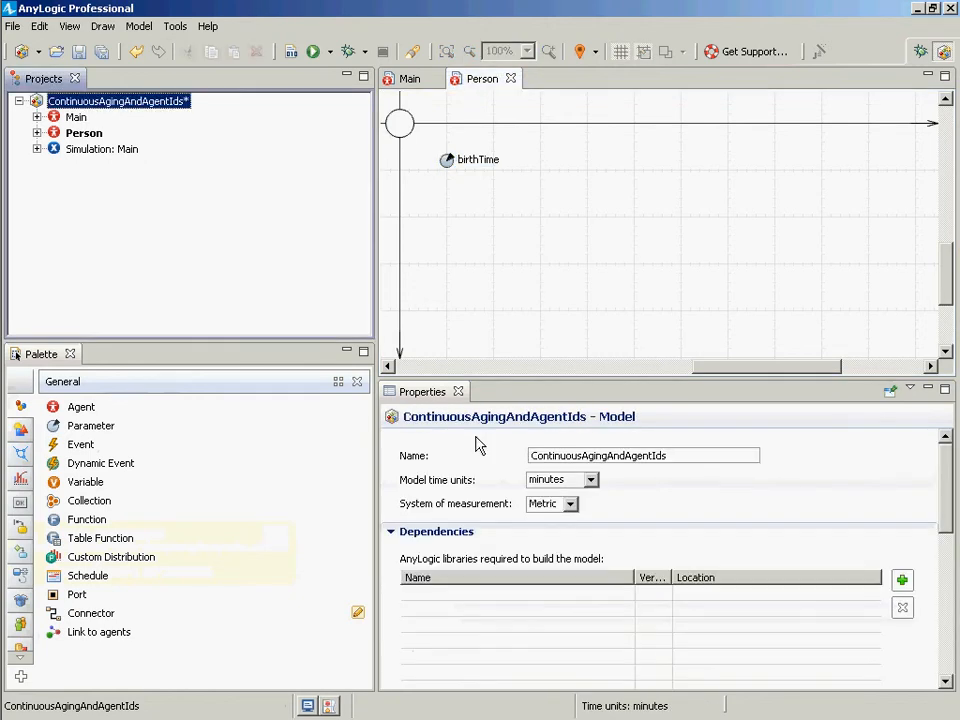
pyautogui.click(591, 480)
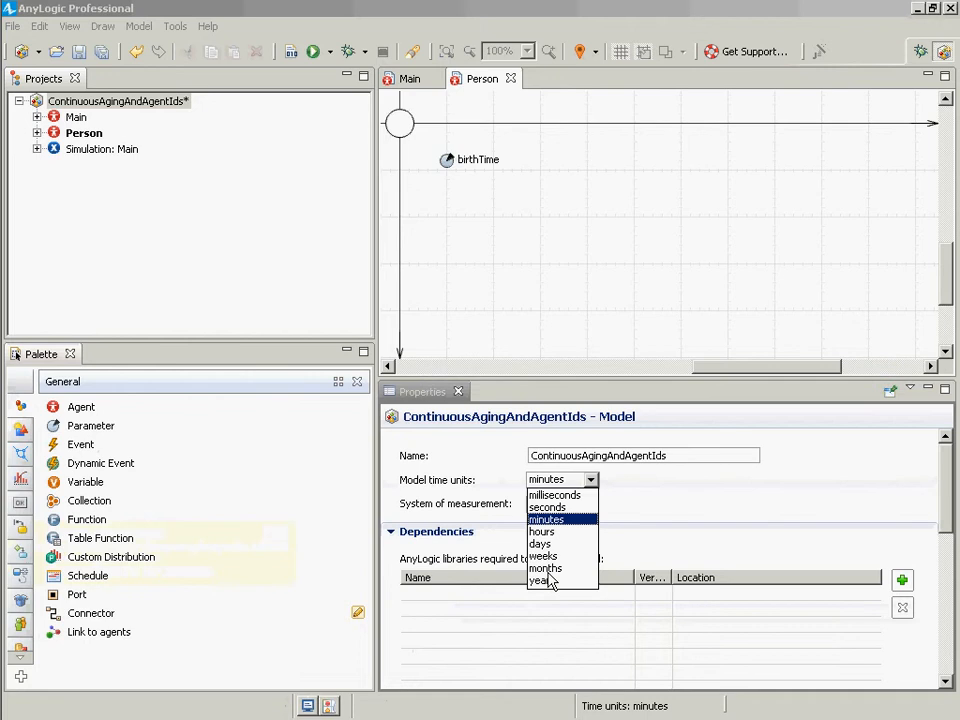
pyautogui.click(543, 581)
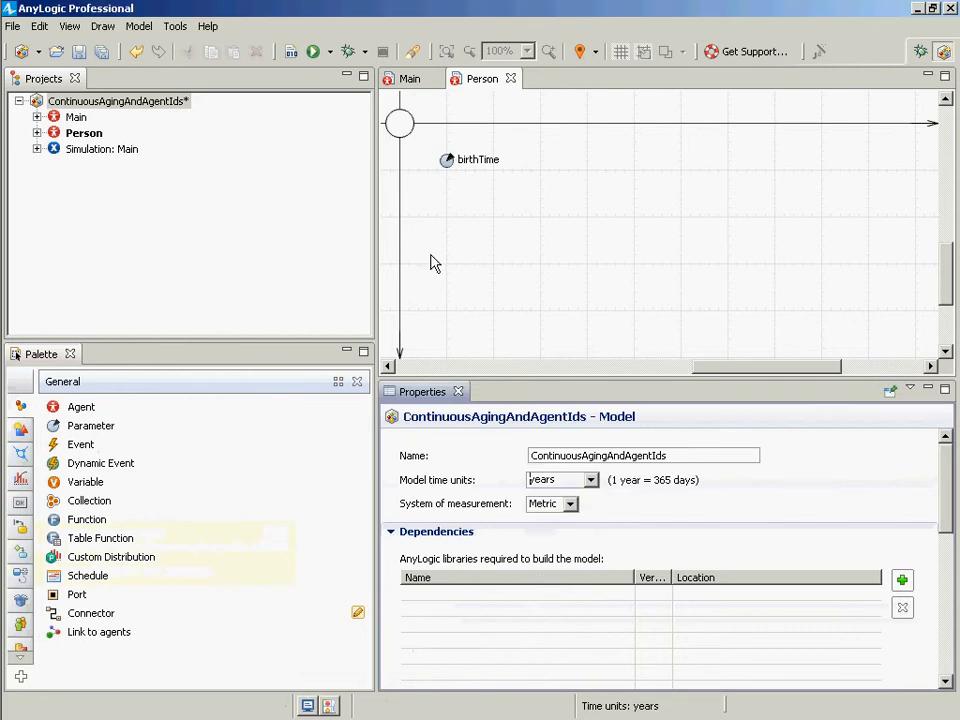
pyautogui.hotkey('ctrl', 's')
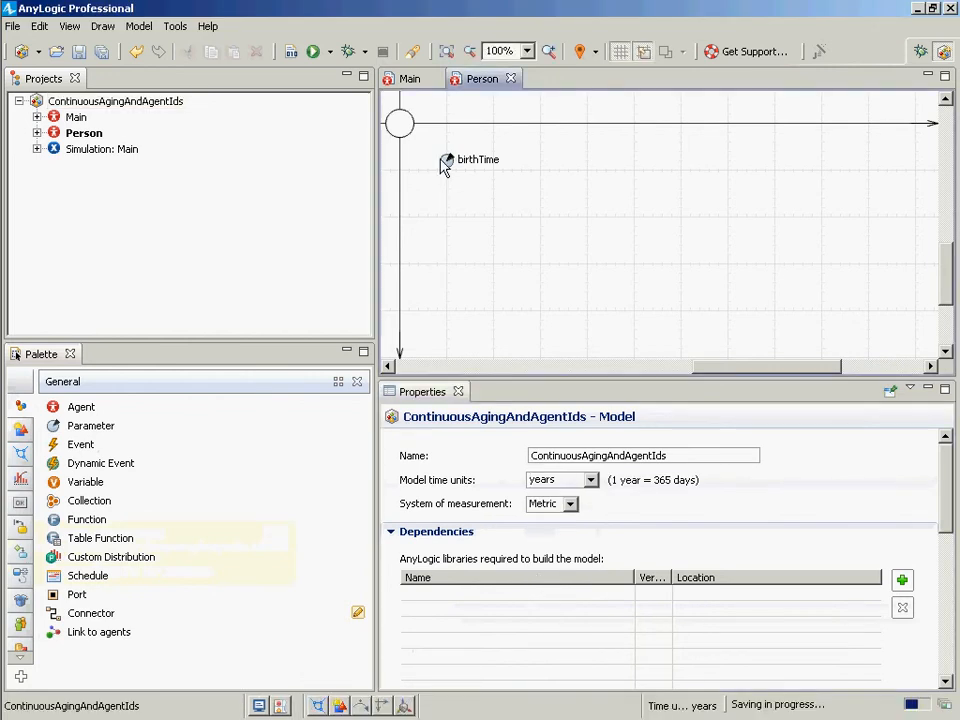
pyautogui.click(446, 161)
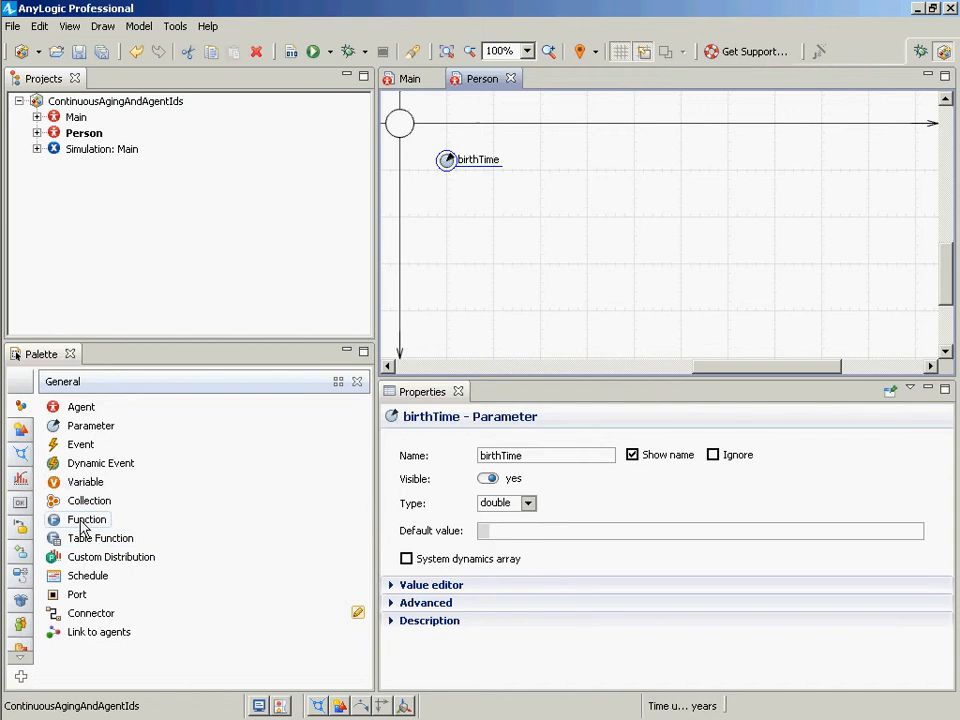
# - Add a function named currentAge to the Person agent type, directly below the birthTime parameter
pyautogui.moveTo(83, 527); pyautogui.dragTo(448, 190)
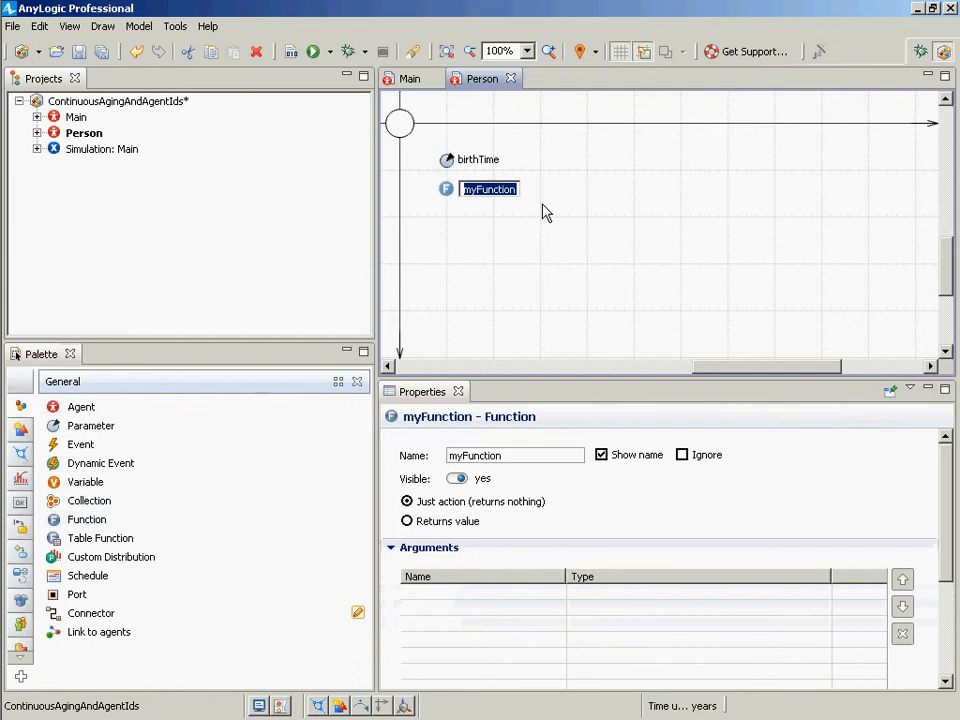
pyautogui.write('current')
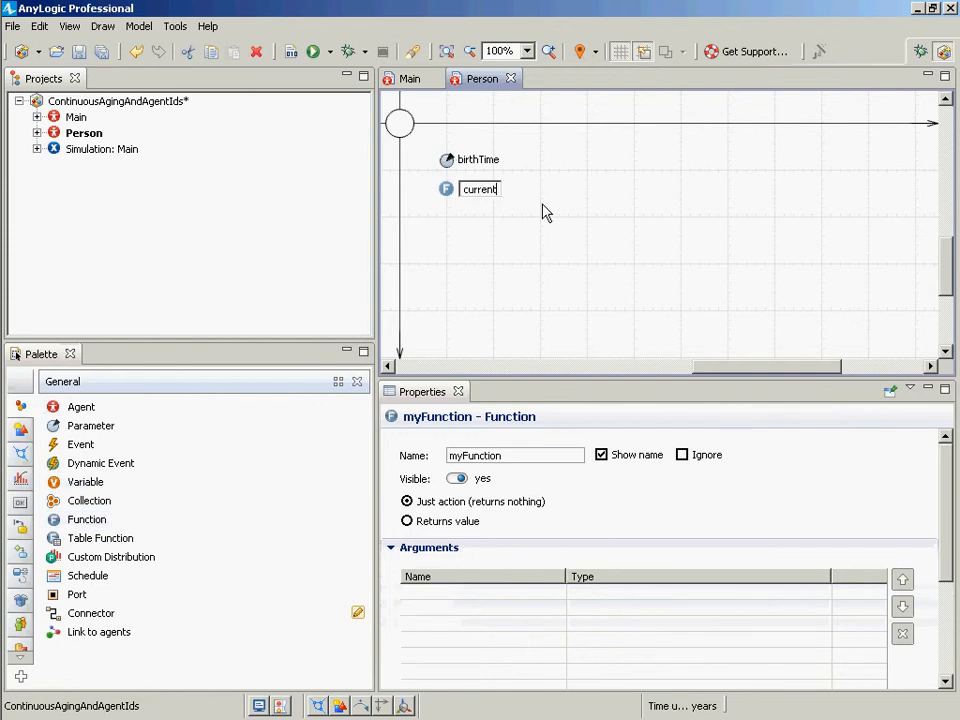
pyautogui.write('Age')
pyautogui.press('Return')
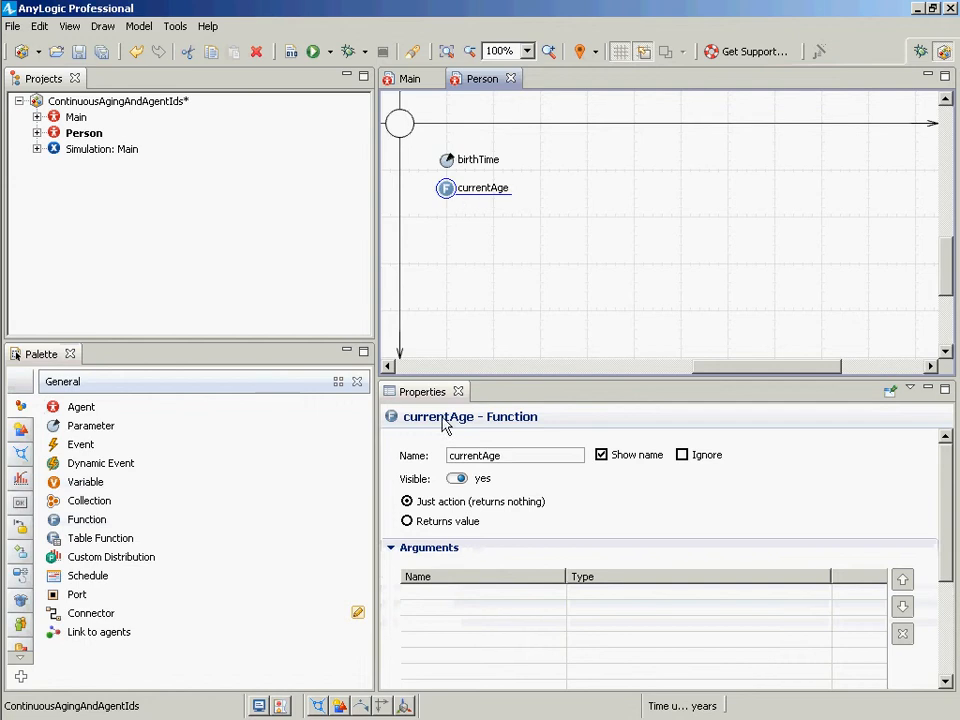
# - Make currentAge return a double value with the body "return time() - birthTime;" and save the model
pyautogui.click(421, 522)
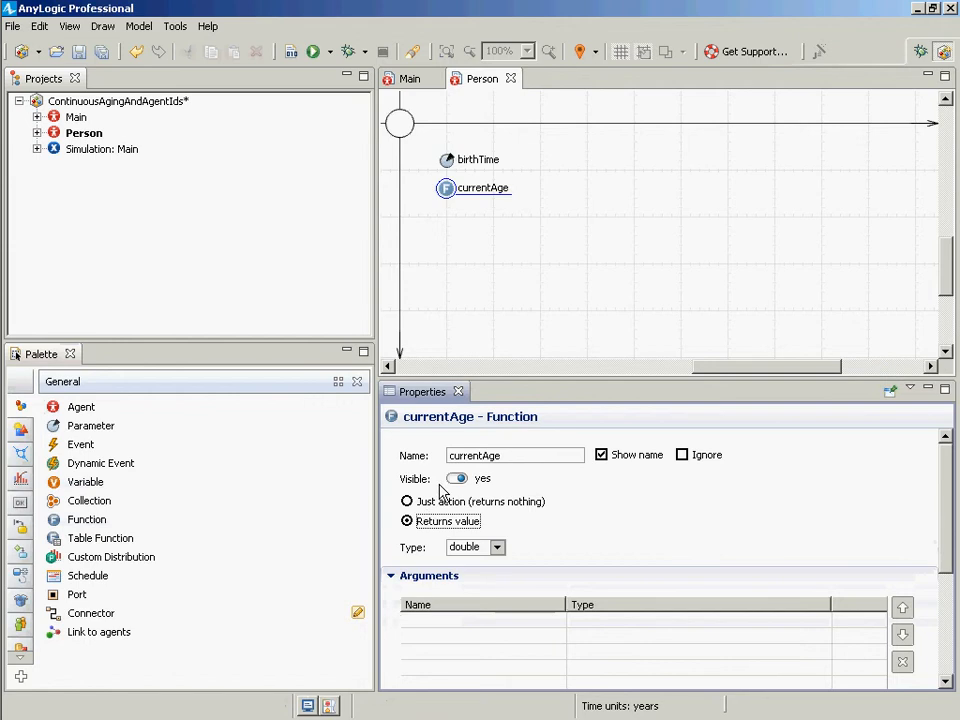
pyautogui.scroll(-4, 943, 536)
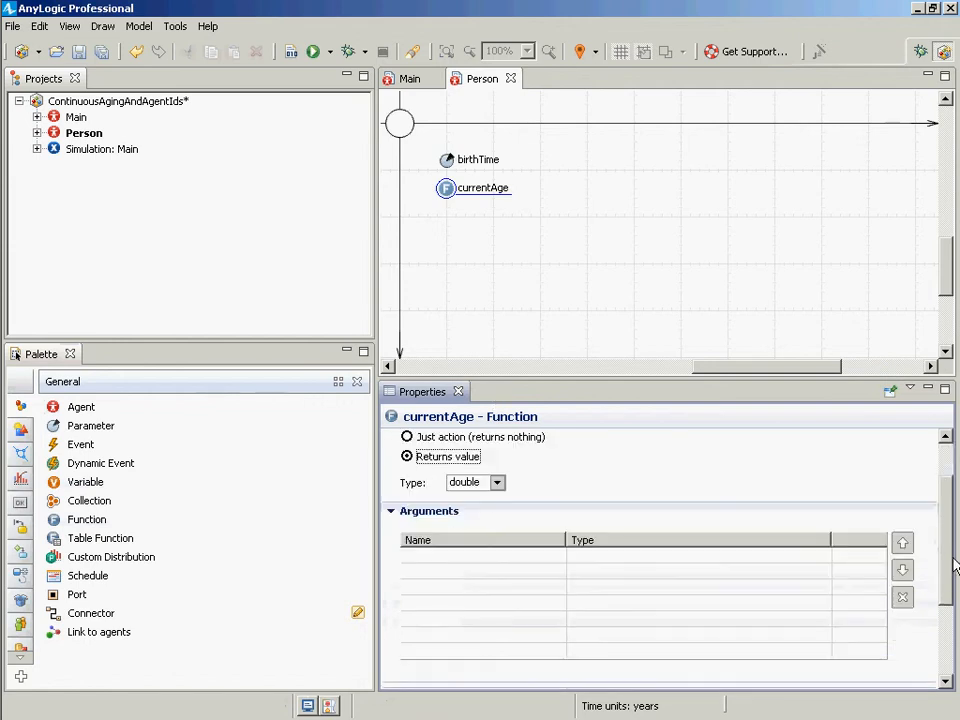
pyautogui.click(514, 611)
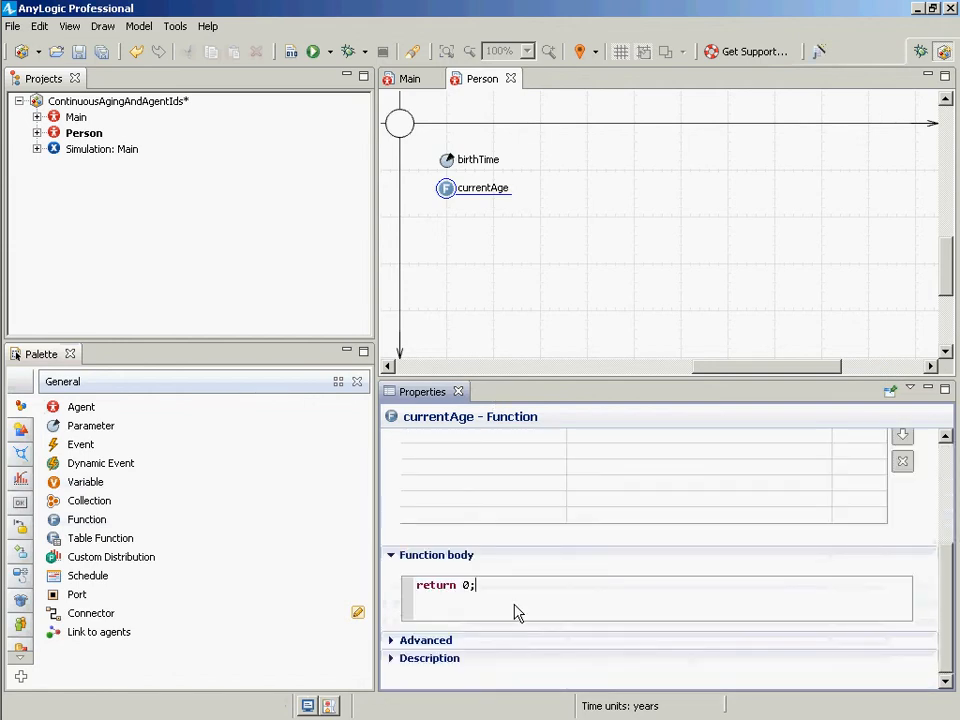
pyautogui.press('Left')
pyautogui.hotkey('shift', 'Left')
pyautogui.write('time() - birthTime')
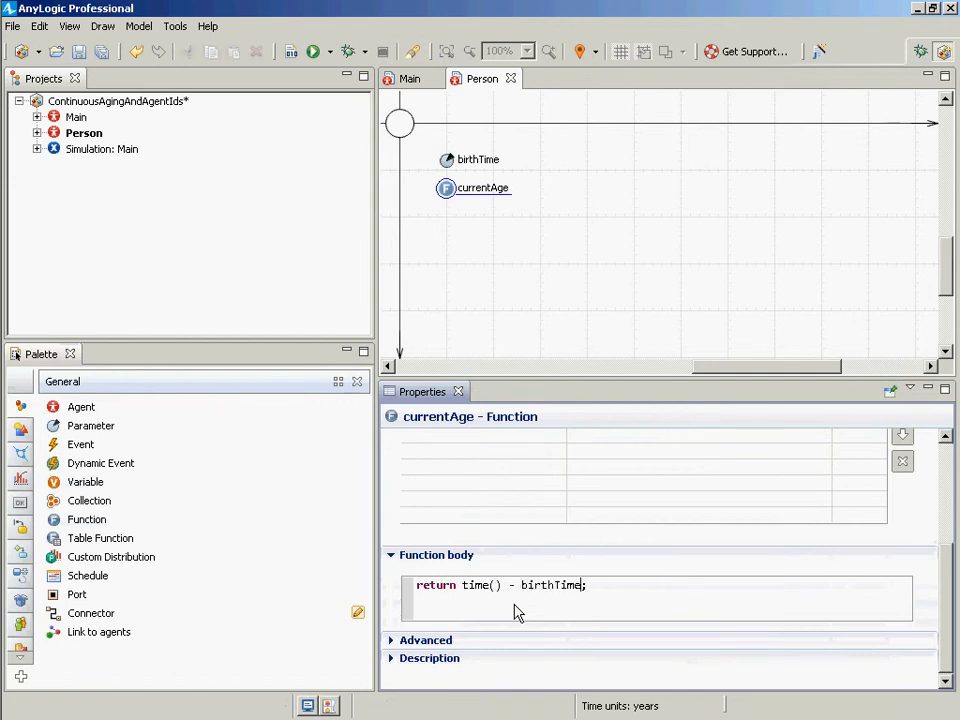
pyautogui.hotkey('ctrl', 's')
# - Make the radius of the Person circle dynamic, using the expression this.currentAge()
pyautogui.click(399, 122)
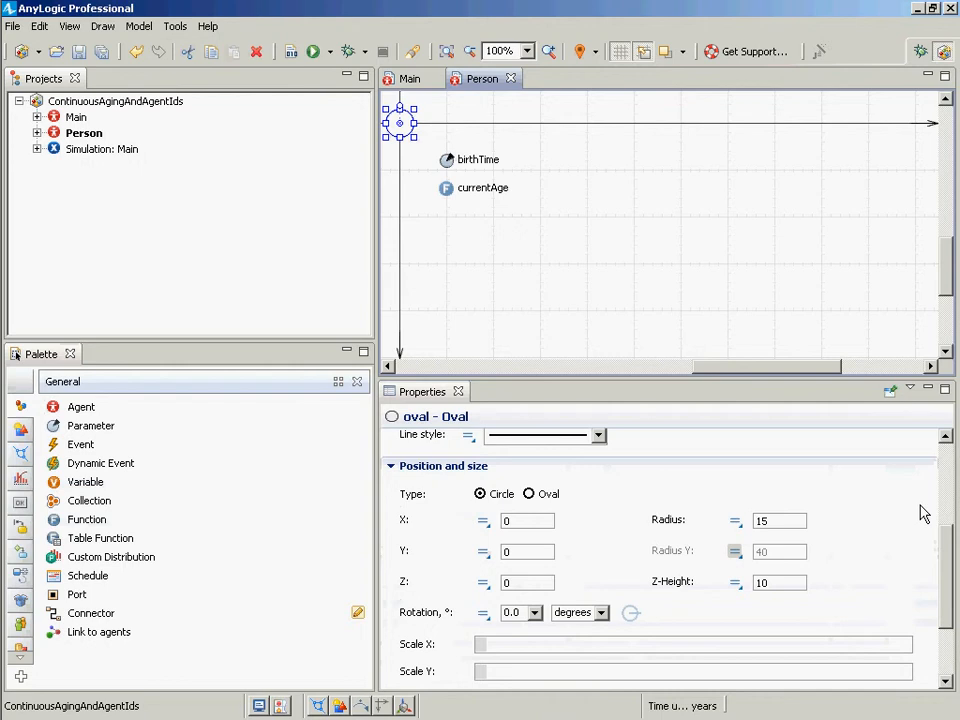
pyautogui.click(735, 521)
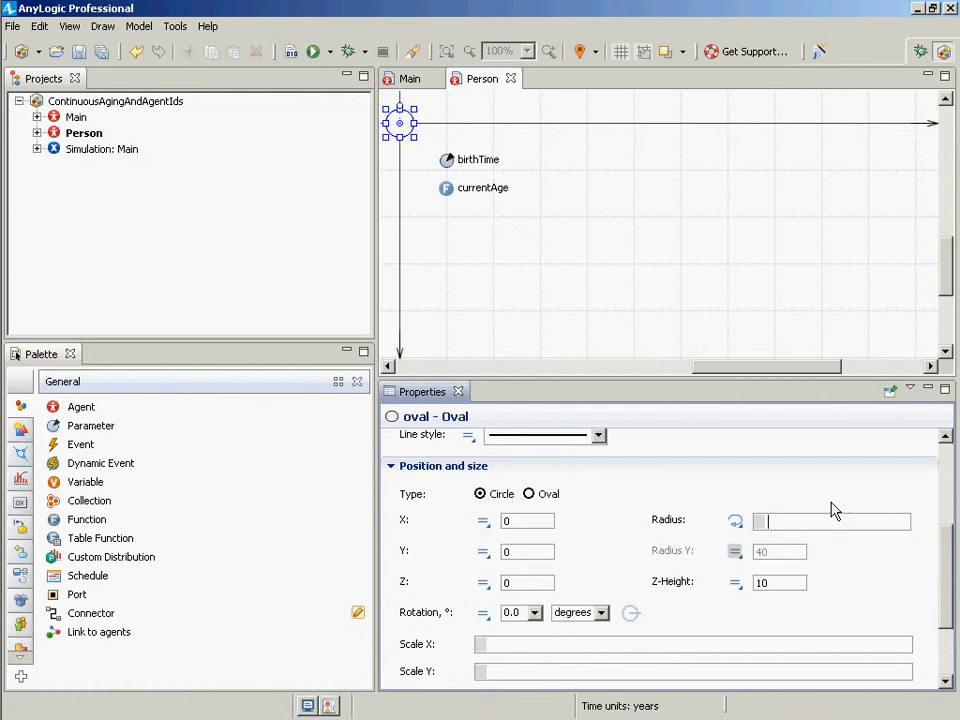
pyautogui.write('this.currentAge()')
pyautogui.hotkey('ctrl', 'shift', 'Left')
pyautogui.hotkey('ctrl', 'shift', 'Left')
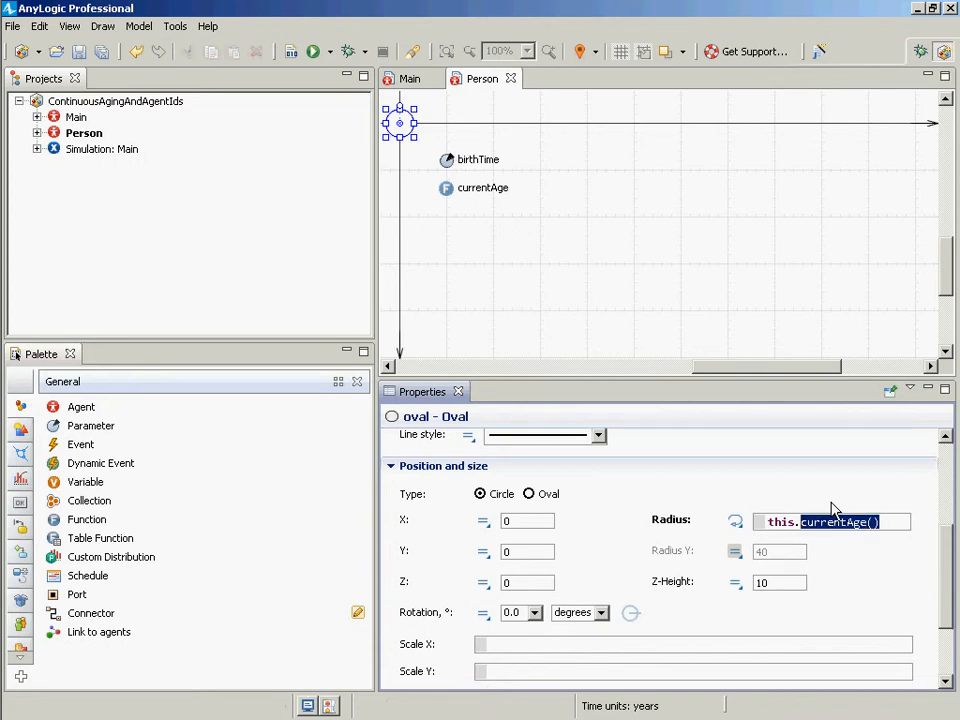
pyautogui.hotkey('ctrl', 'Left')
pyautogui.press('Right')
pyautogui.hotkey('shift', 'End')
pyautogui.press('Left')
pyautogui.press('Left')
pyautogui.press('Left')
pyautogui.press('Left')
pyautogui.press('Left')
pyautogui.press('Left')
pyautogui.press('Left')
pyautogui.press('Left')
pyautogui.press('Left')
pyautogui.press('Left')
pyautogui.press('Left')
pyautogui.press('Left')
pyautogui.press('Left')
pyautogui.press('End')
pyautogui.hotkey('shift', 'Left')
pyautogui.hotkey('shift', 'Left')
pyautogui.press('Right')
pyautogui.hotkey('ctrl', 's')
pyautogui.hotkey('ctrl', 'a')
pyautogui.hotkey('alt', 'Tab')
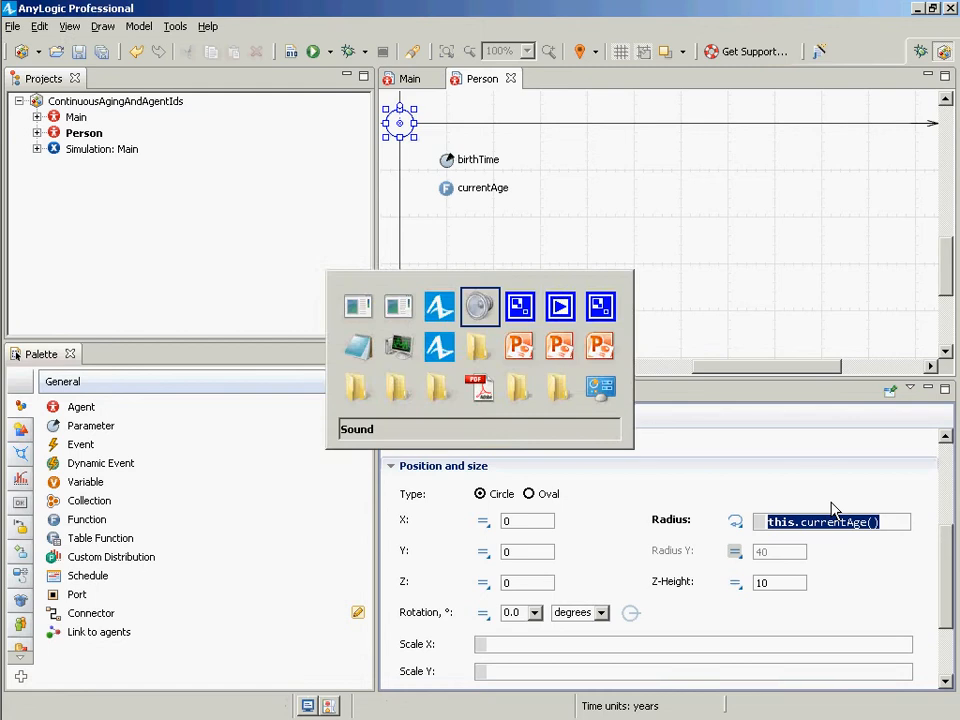
pyautogui.hotkey('alt', 'shift', 'Tab')
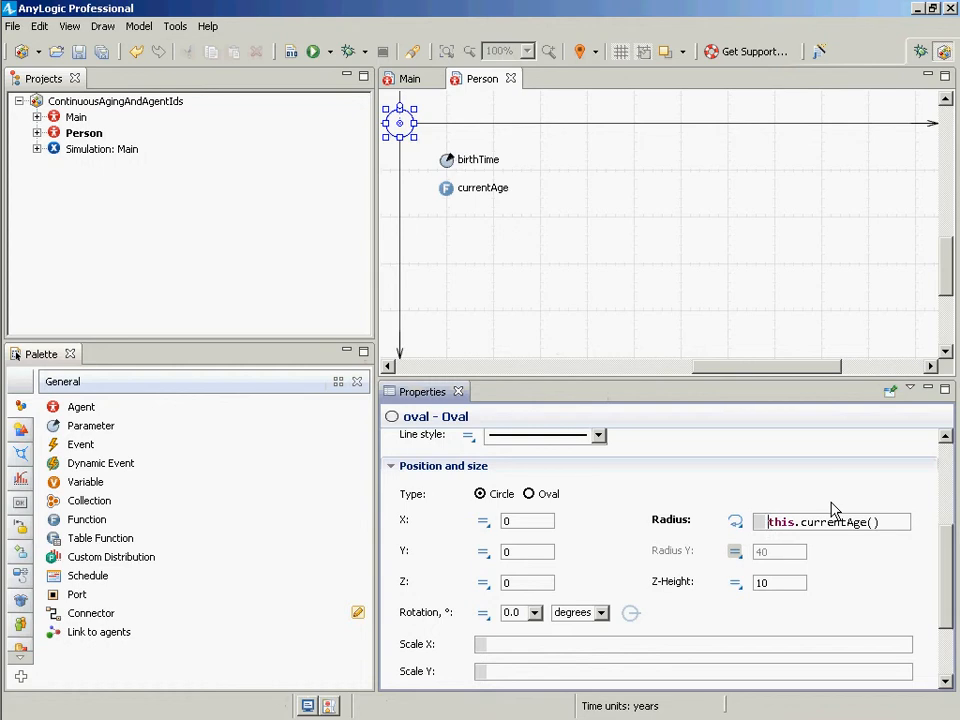
# - Add Person to the Main agent type as a population of agents named population, near the axes' origin, and save the model
pyautogui.hotkey('ctrl', 's')
pyautogui.click(75, 117)
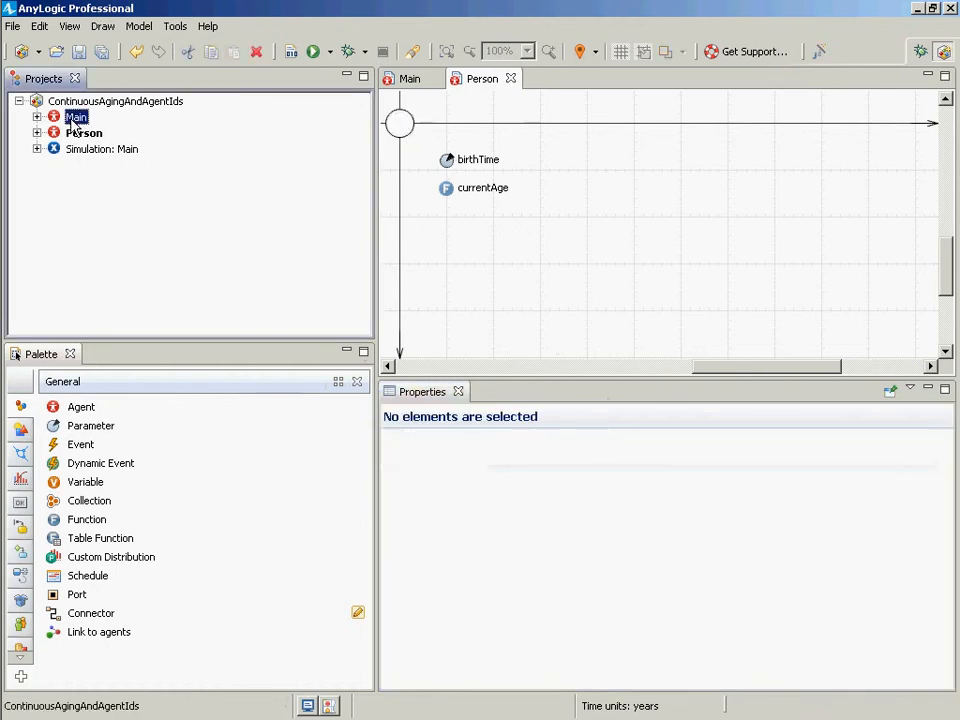
pyautogui.doubleClick(75, 117)
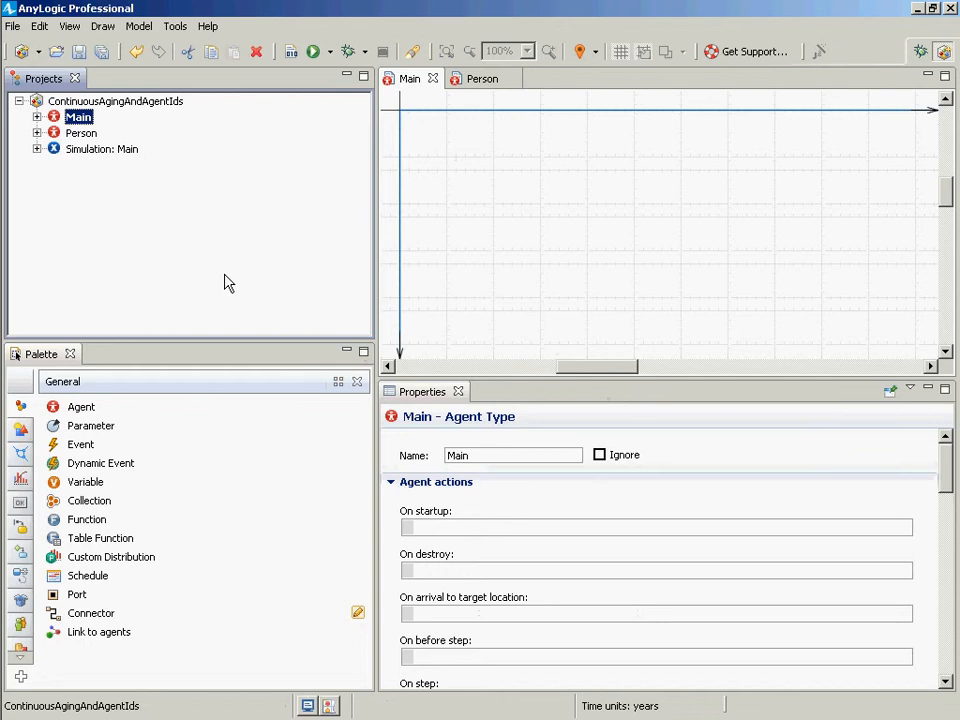
pyautogui.click(55, 136)
pyautogui.moveTo(56, 140); pyautogui.dragTo(480, 184)
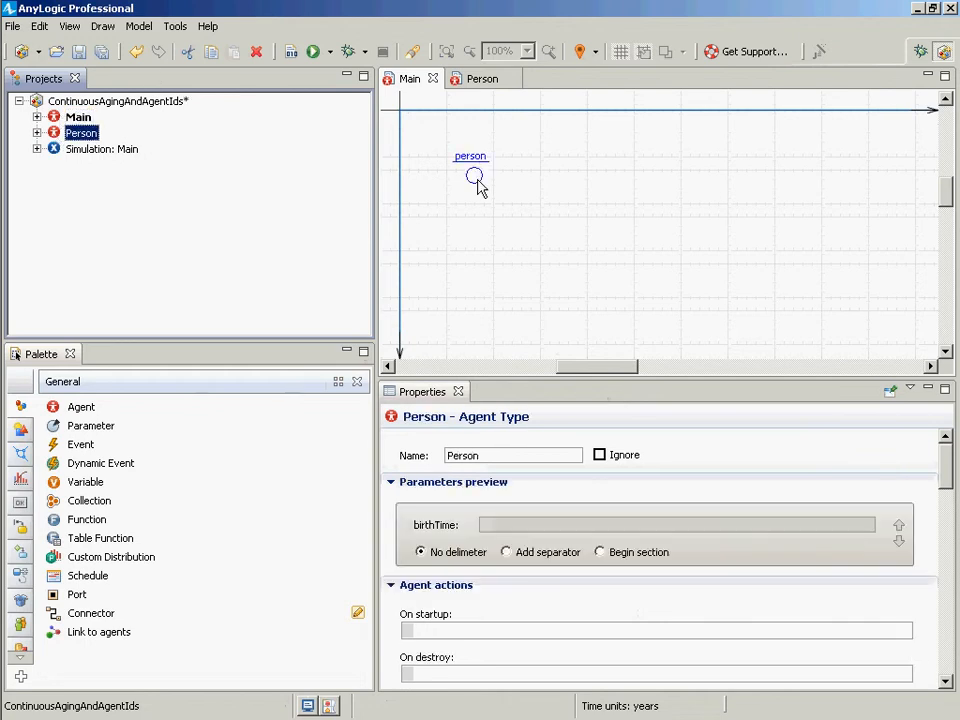
pyautogui.write('population')
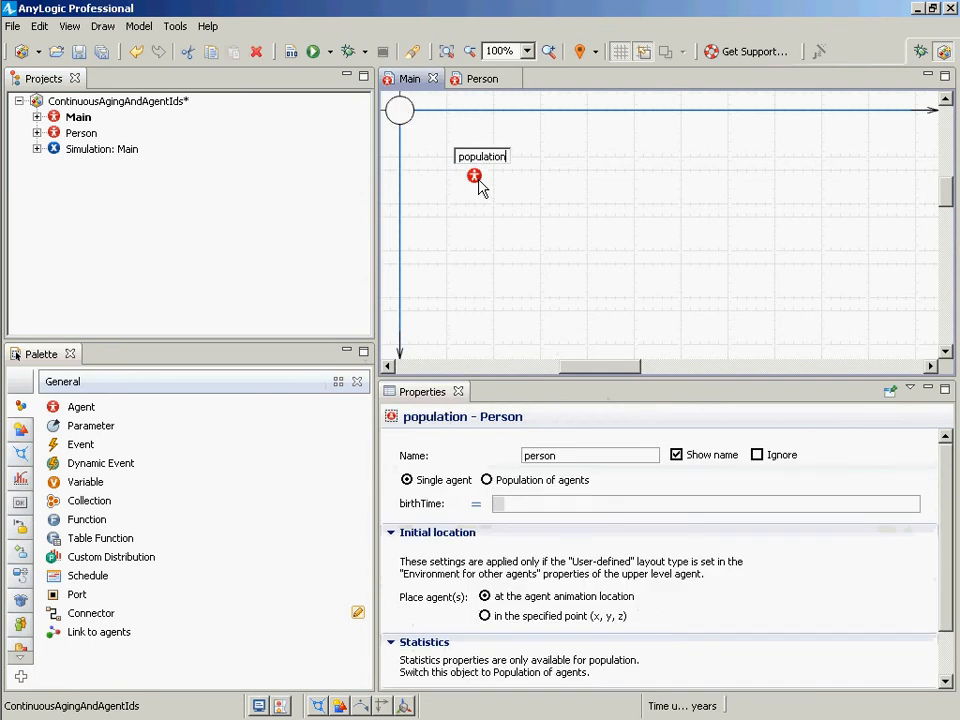
pyautogui.press('Return')
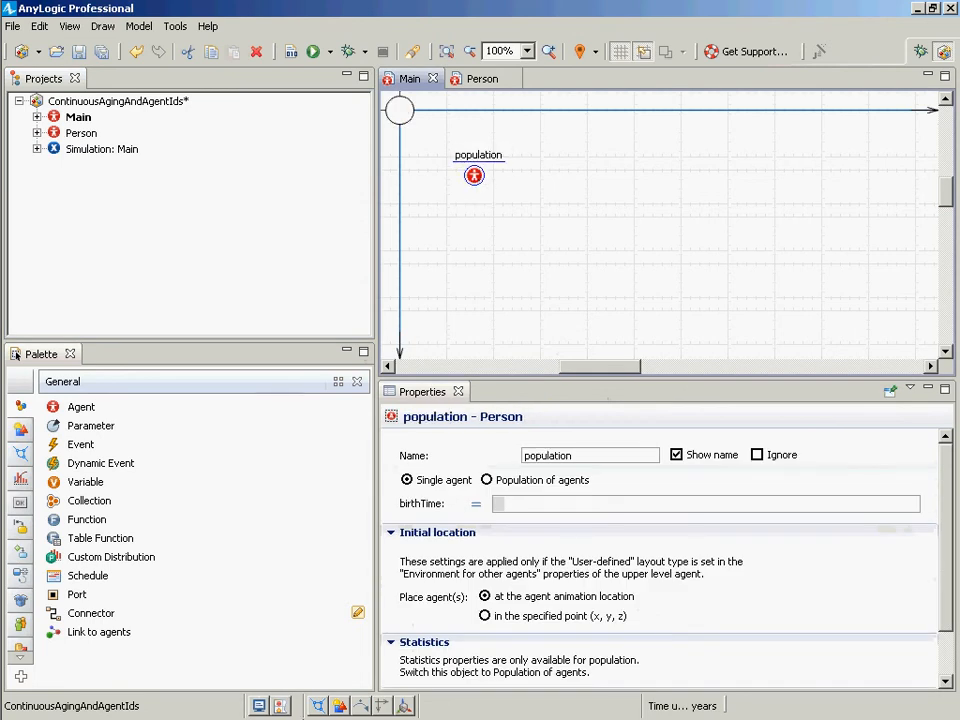
pyautogui.click(490, 481)
pyautogui.hotkey('ctrl', 's')
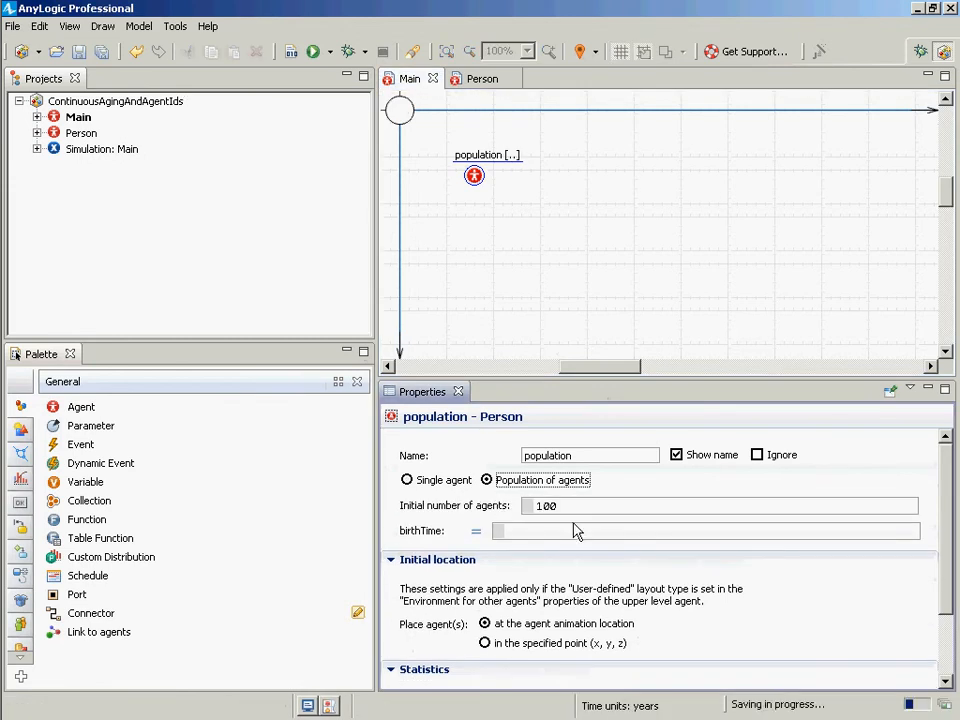
# - Set the population's birthTime to uniform(-65, 0) and save the model
pyautogui.click(563, 534)
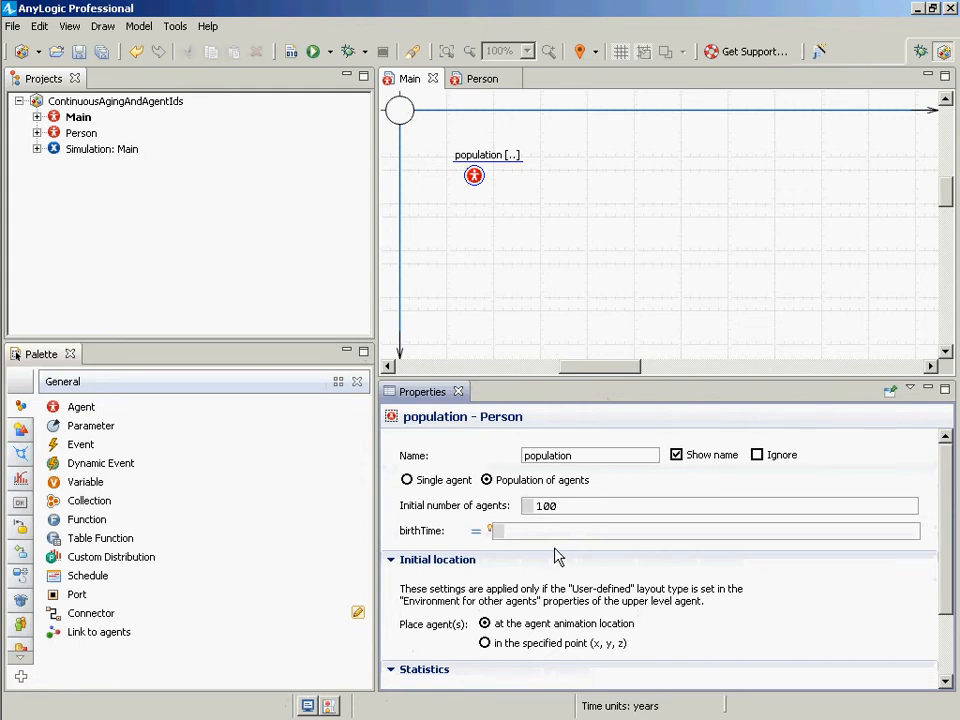
pyautogui.write('uniform')
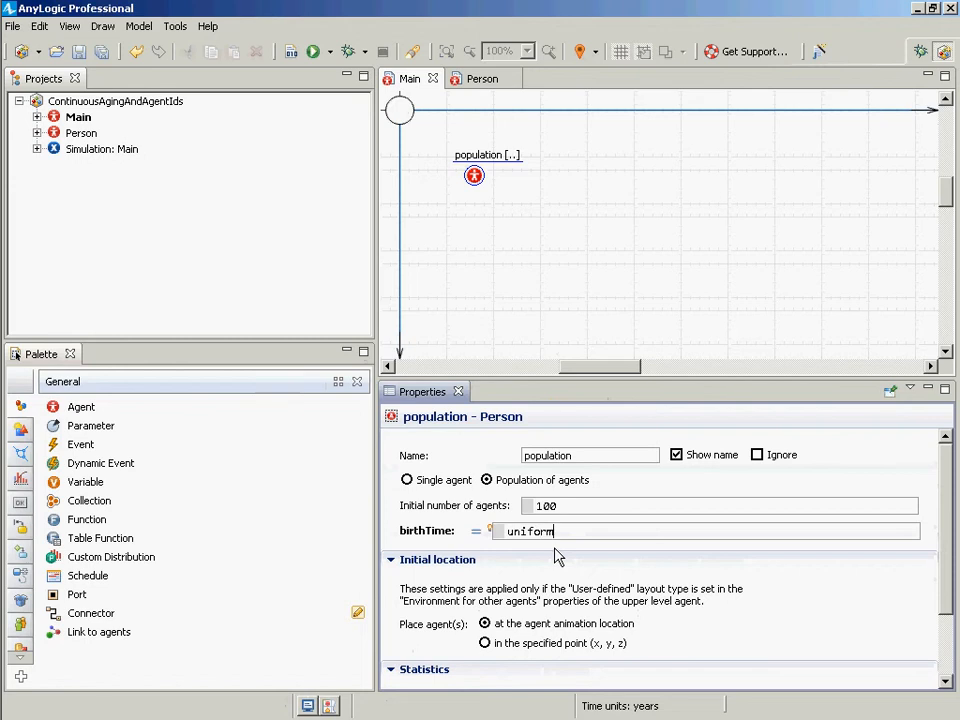
pyautogui.write('(')
pyautogui.write('-6')
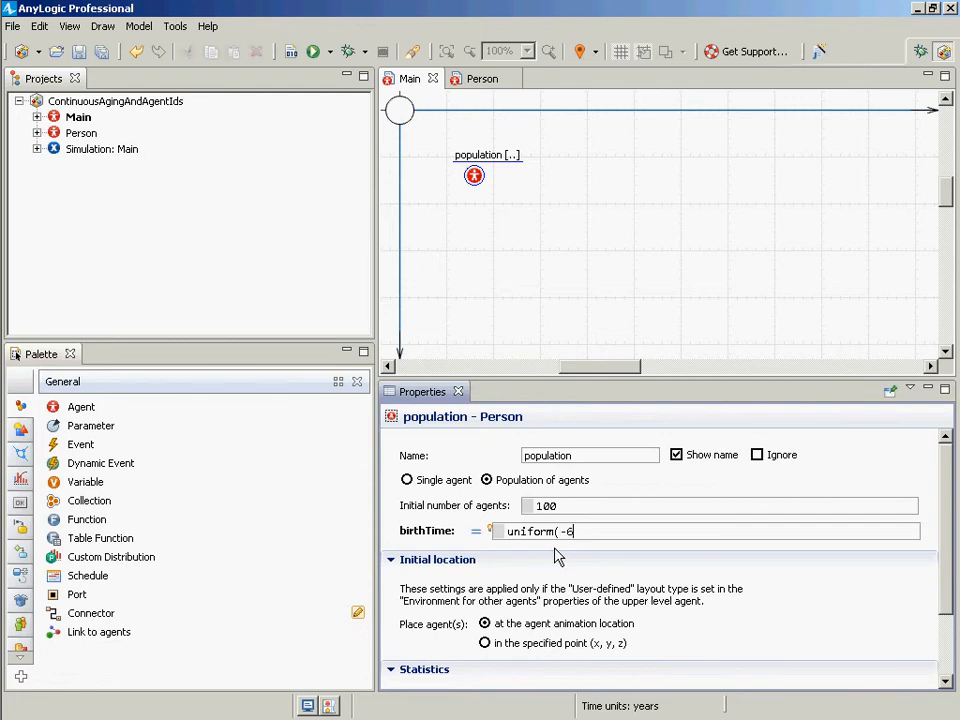
pyautogui.write('5, 0)')
pyautogui.hotkey('ctrl', 's')
pyautogui.hotkey('ctrl', 's')
# - Try multiplying the lower bound of the population's birthTime by year(), remove the multiplier again, and save the model
pyautogui.click(600, 536)
pyautogui.click(582, 536)
pyautogui.write('*year()')
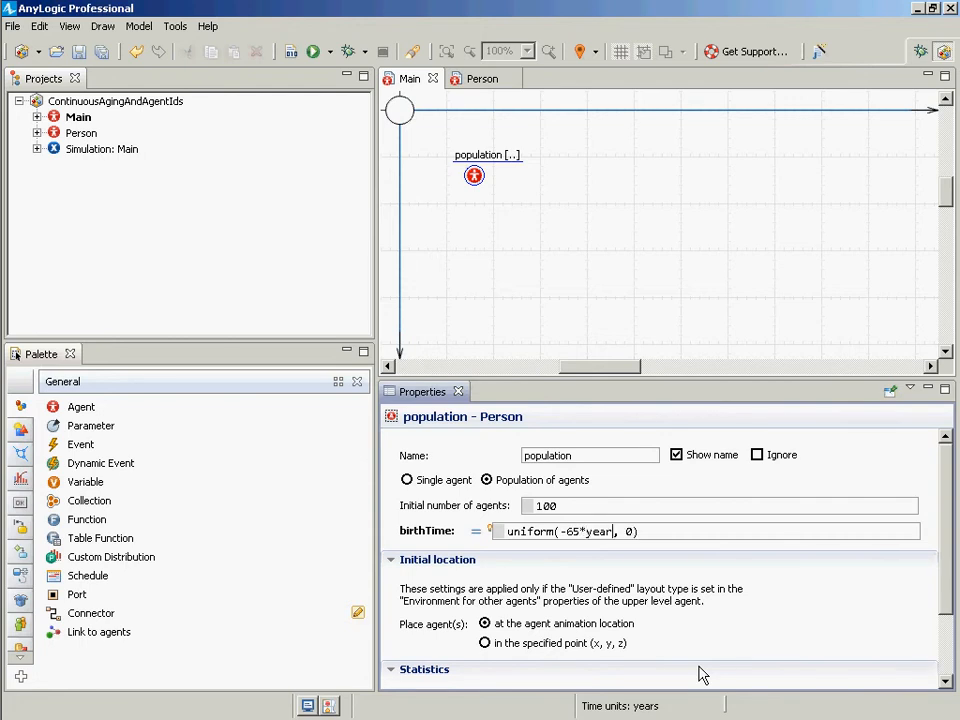
pyautogui.hotkey('shift', 'Left')
pyautogui.hotkey('shift', 'Left')
pyautogui.hotkey('shift', 'Left')
pyautogui.hotkey('shift', 'Left')
pyautogui.hotkey('shift', 'Left')
pyautogui.hotkey('shift', 'Left')
pyautogui.hotkey('shift', 'Left')
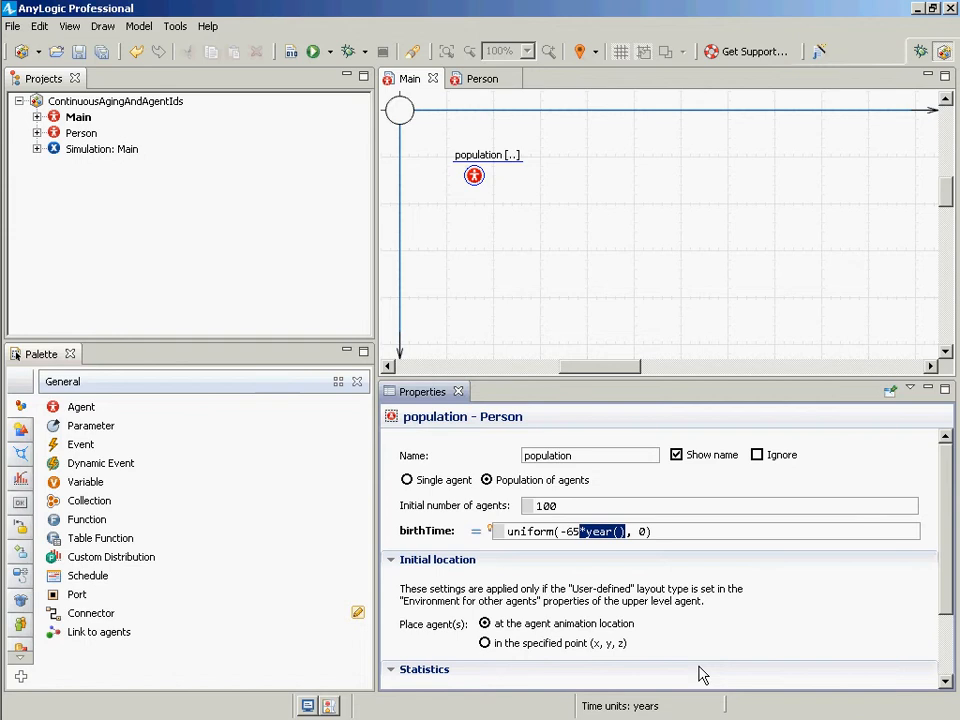
pyautogui.press('BackSpace')
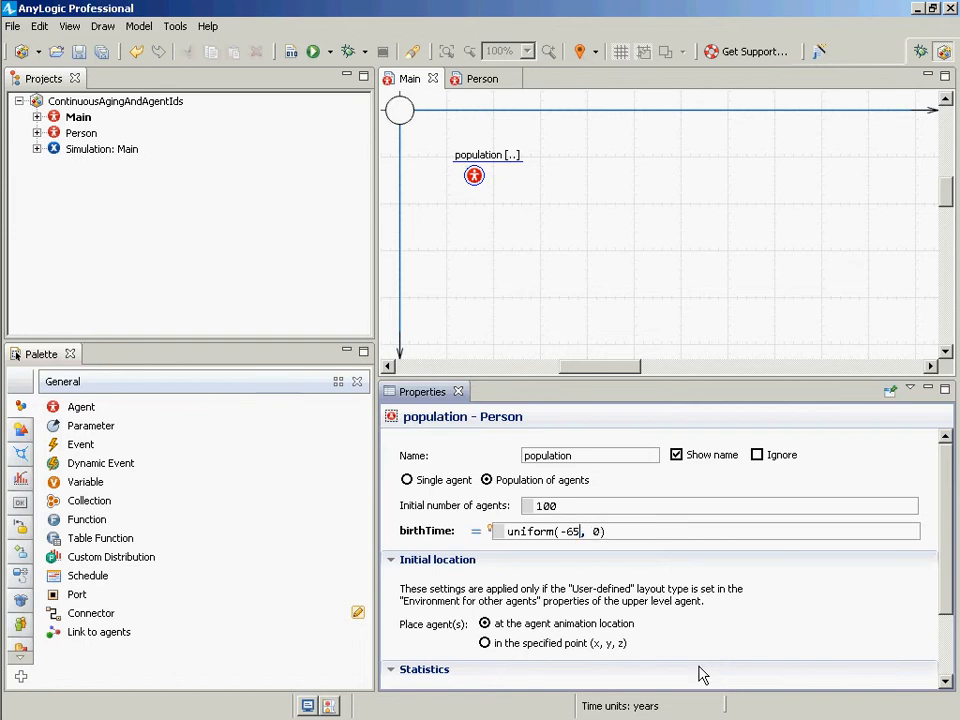
pyautogui.hotkey('ctrl', 's')
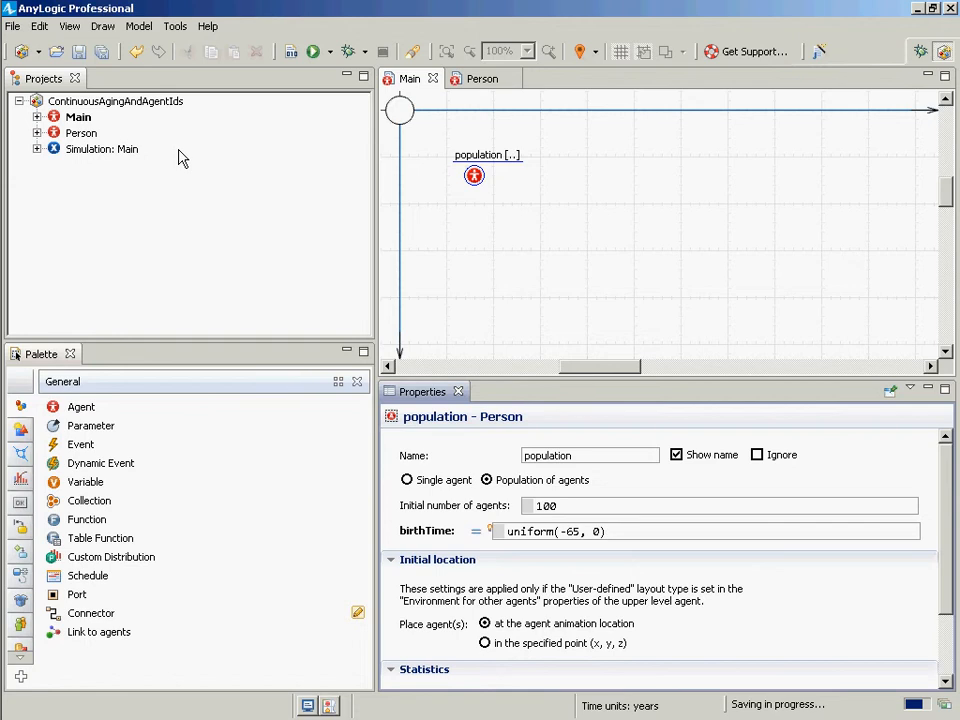
# - Build the model, set the layout type of the Main agent's environment to Random, and save
pyautogui.click(103, 151)
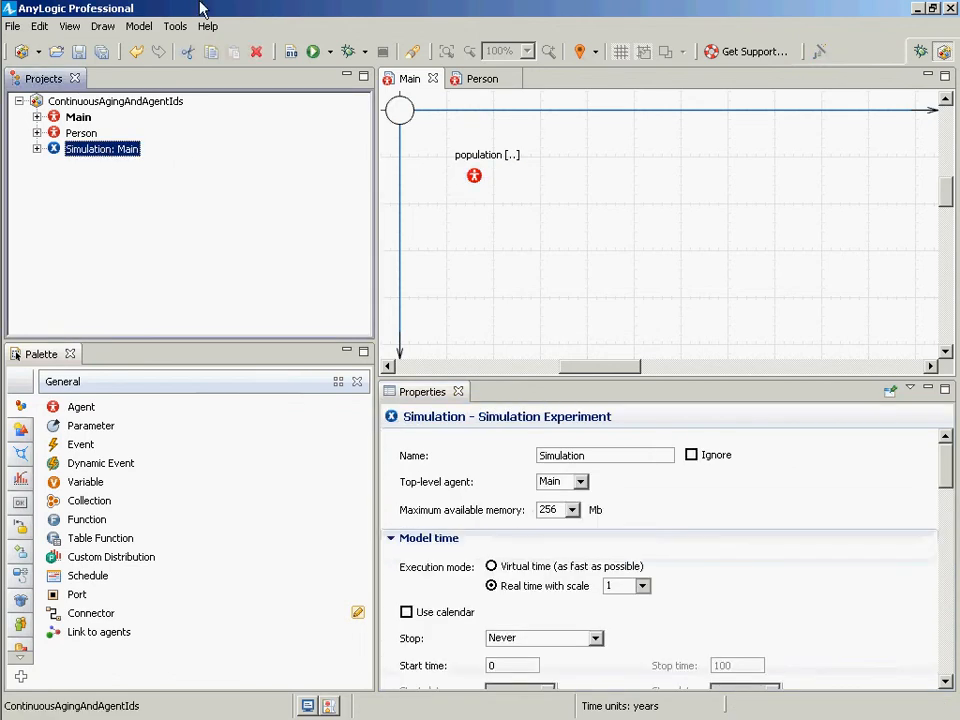
pyautogui.click(292, 53)
pyautogui.click(78, 117)
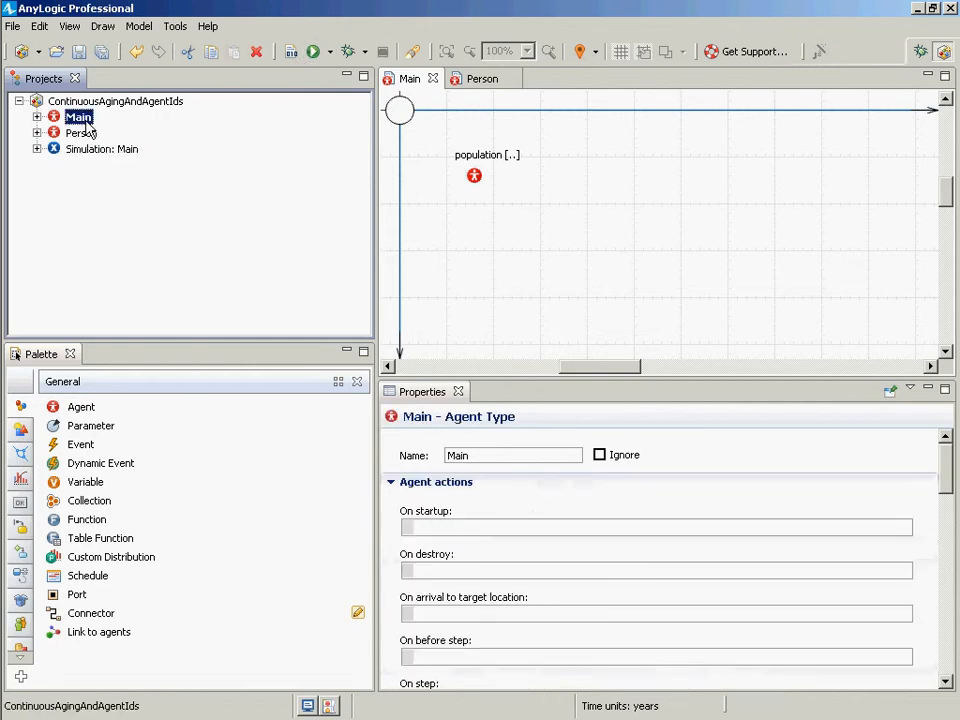
pyautogui.click(946, 462)
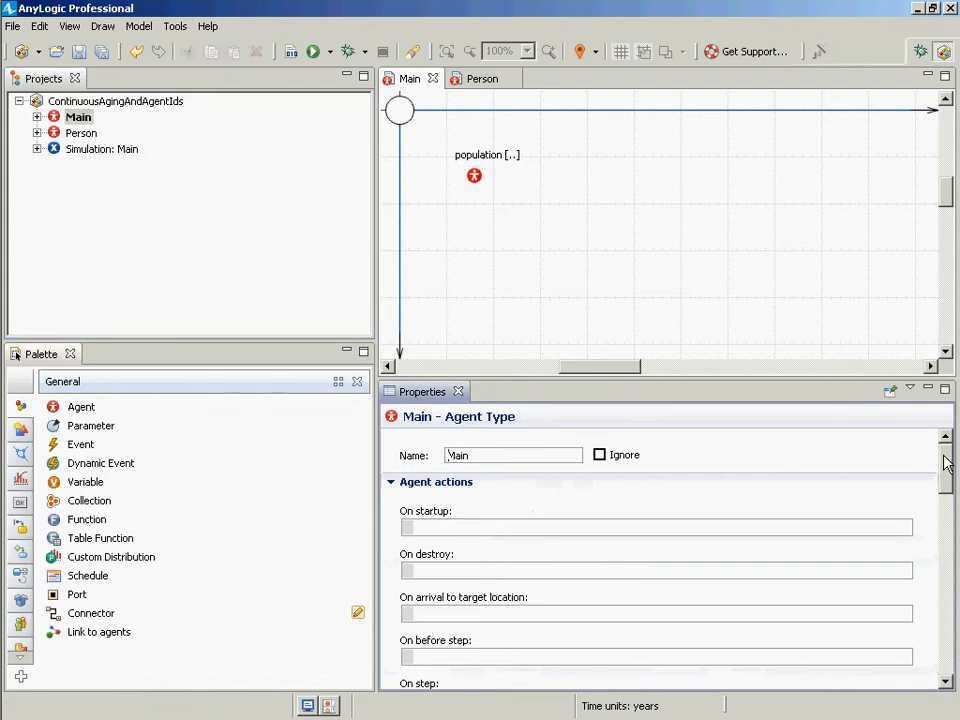
pyautogui.write('\\')
pyautogui.press('BackSpace')
pyautogui.click(82, 119)
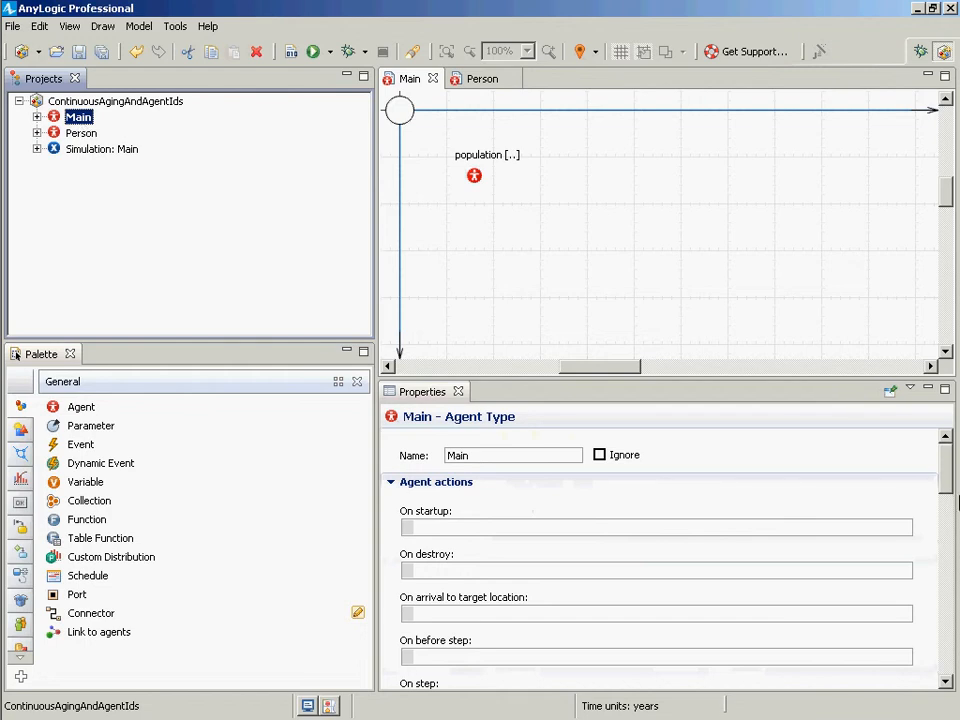
pyautogui.moveTo(945, 455); pyautogui.dragTo(917, 611)
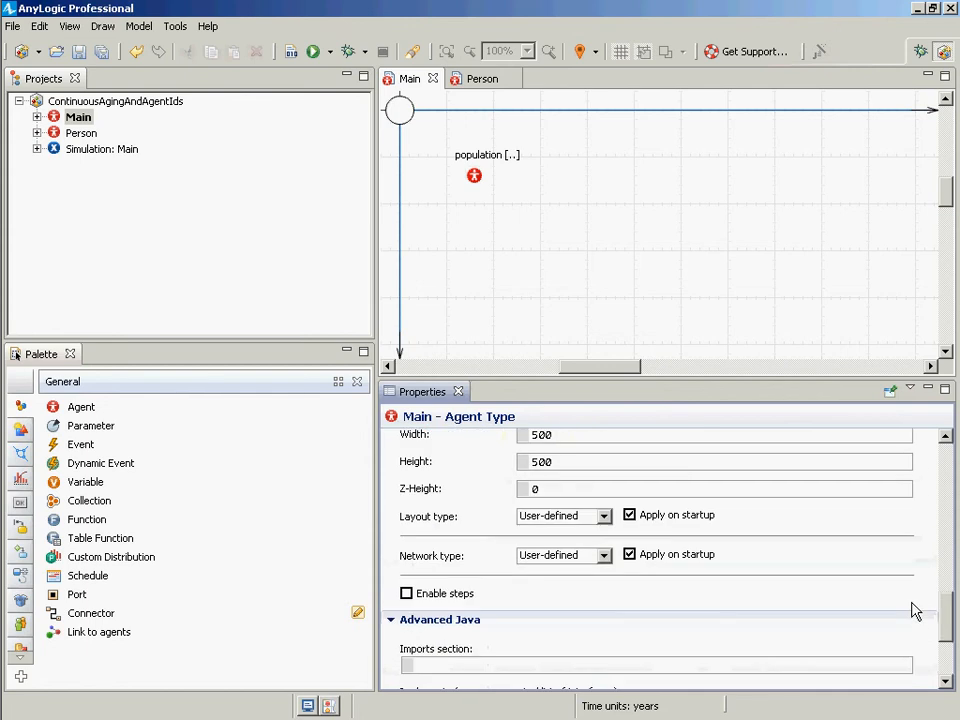
pyautogui.click(603, 520)
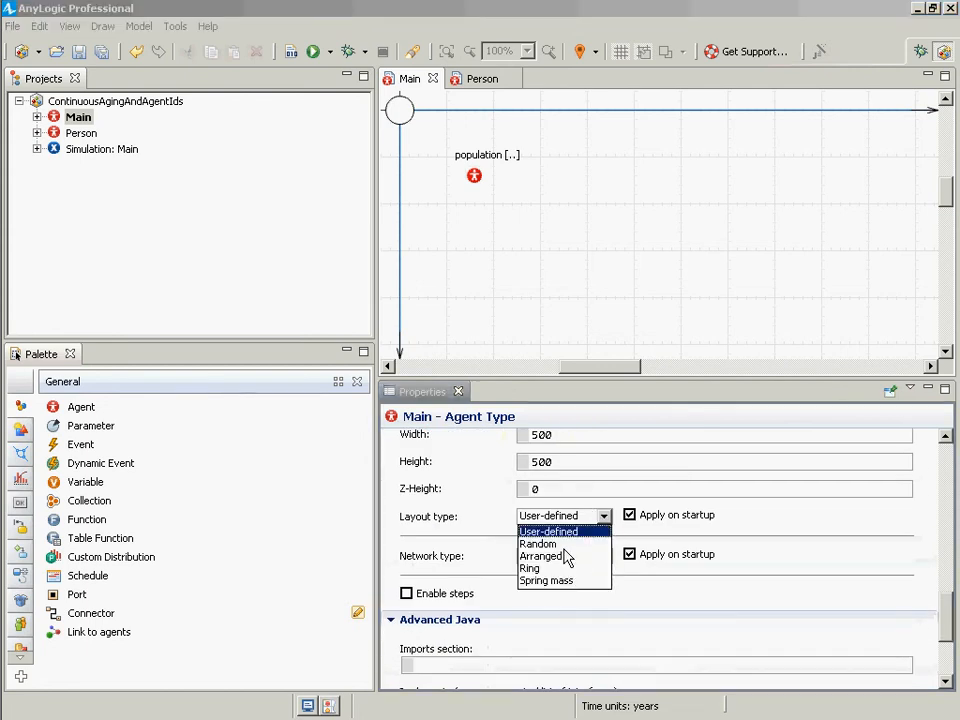
pyautogui.click(564, 545)
pyautogui.hotkey('ctrl', 's')
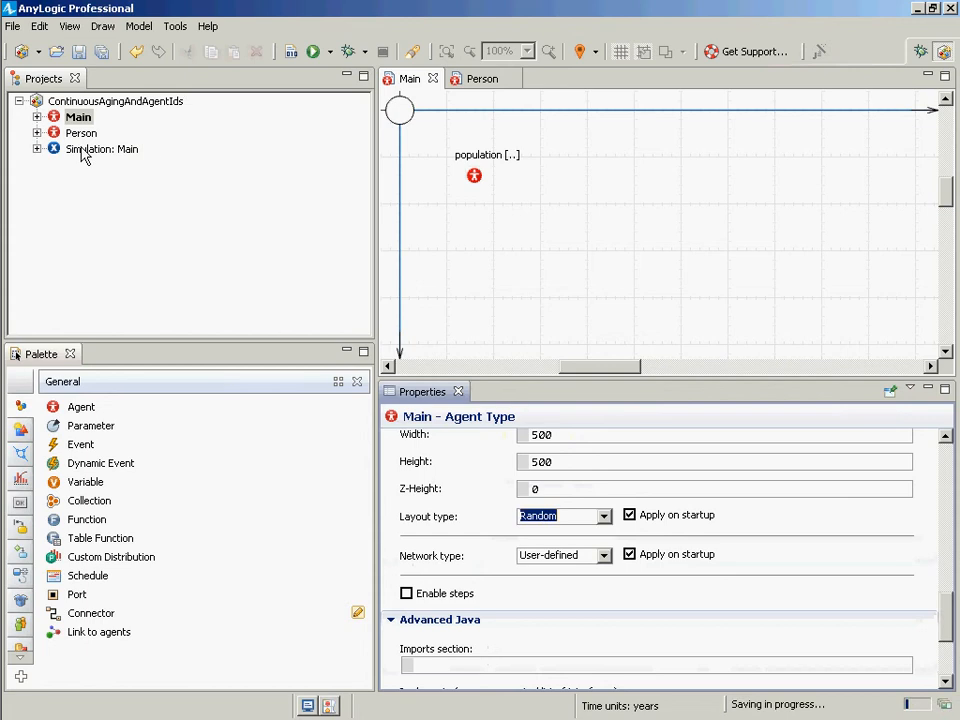
# - Run the Simulation experiment and speed its execution up to x5
pyautogui.click(87, 154)
pyautogui.rightClick(87, 160)
pyautogui.click(117, 368)
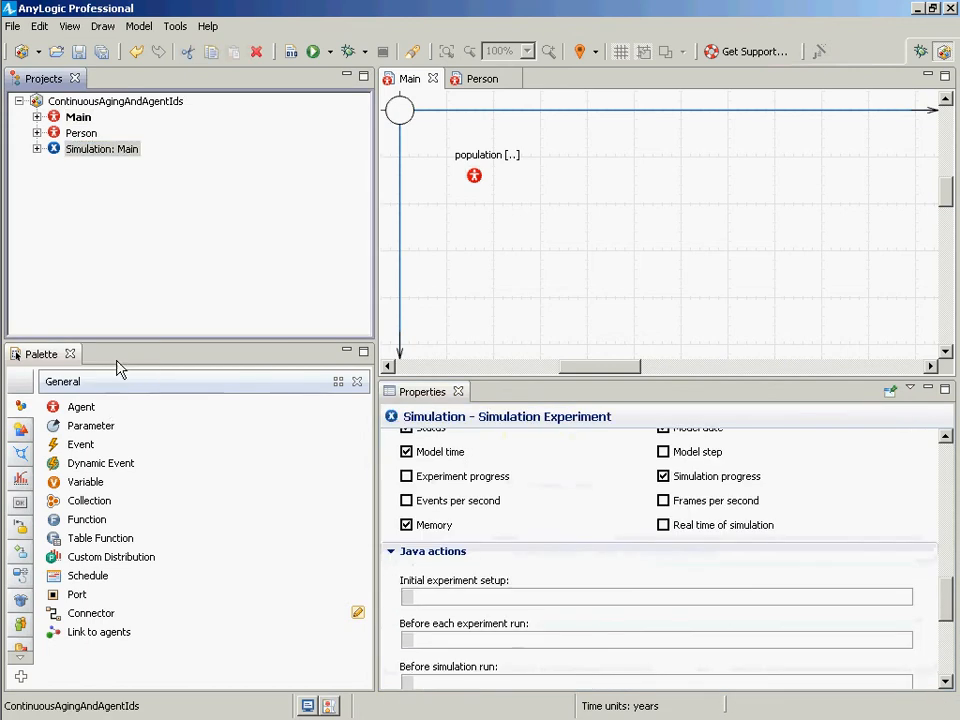
pyautogui.click(94, 146)
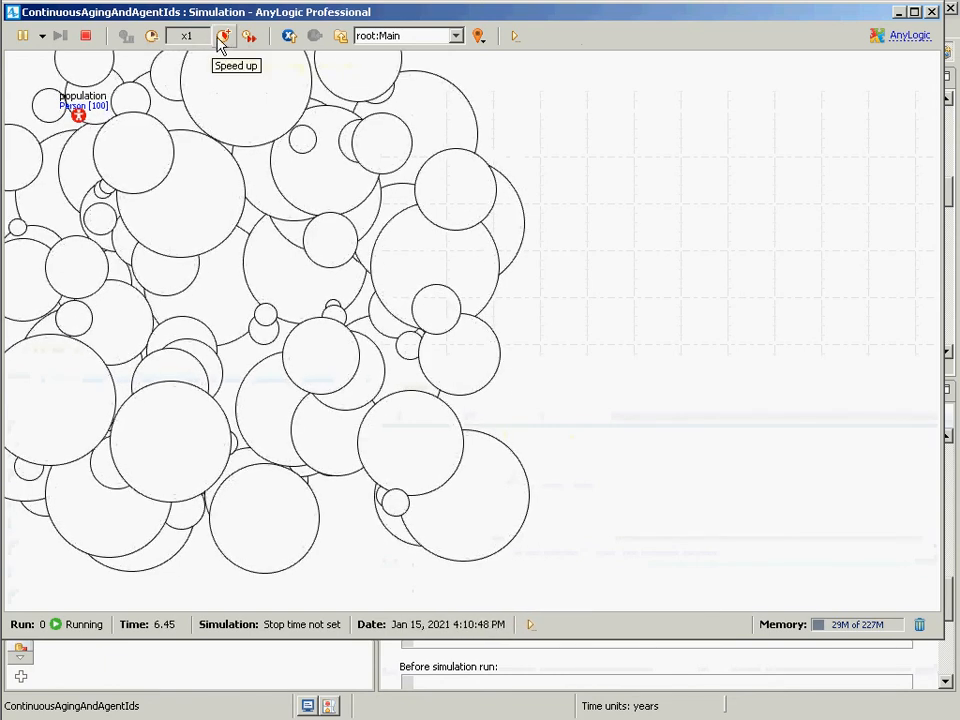
pyautogui.click(223, 37)
pyautogui.click(224, 37)
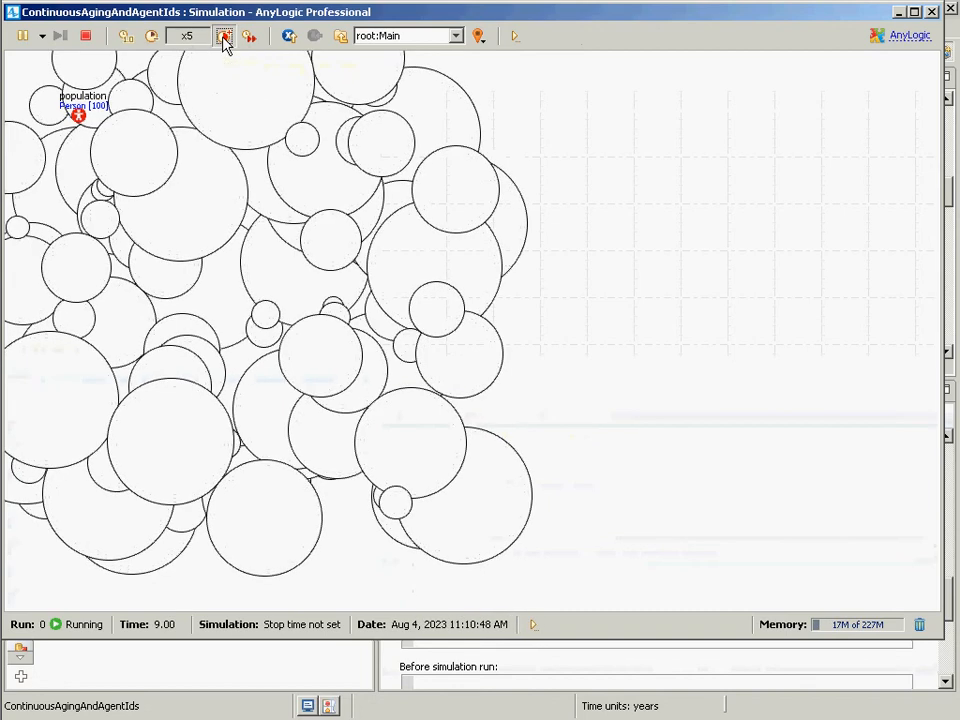
# - Speed the running simulation up to x10, then close the simulation window
pyautogui.click(224, 37)
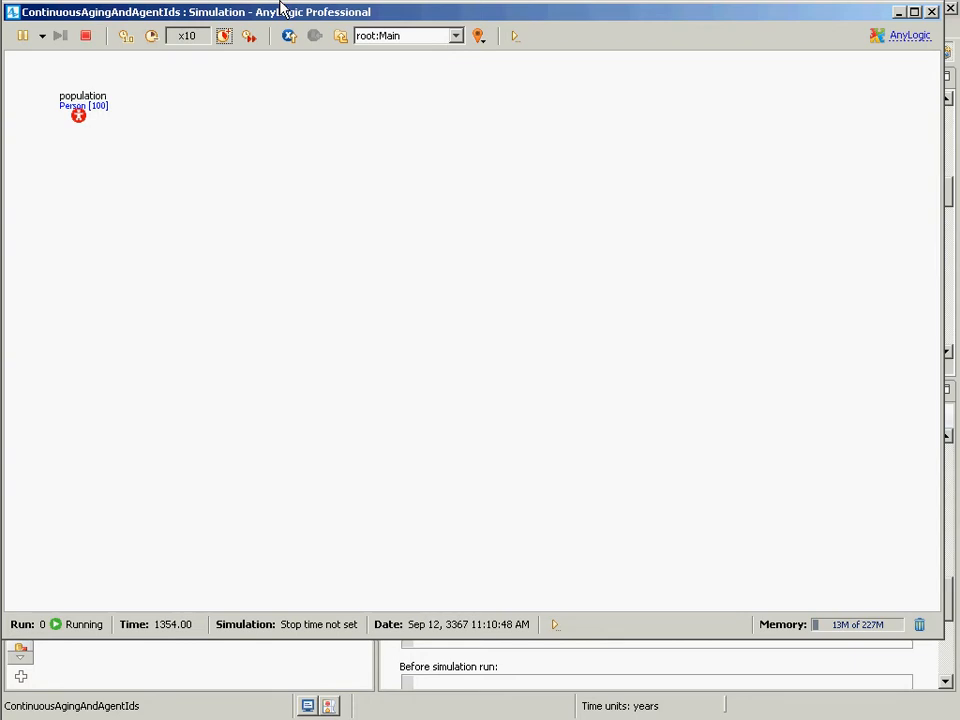
pyautogui.hotkey('alt', 'Tab')
pyautogui.hotkey('alt', 'shift', 'Tab')
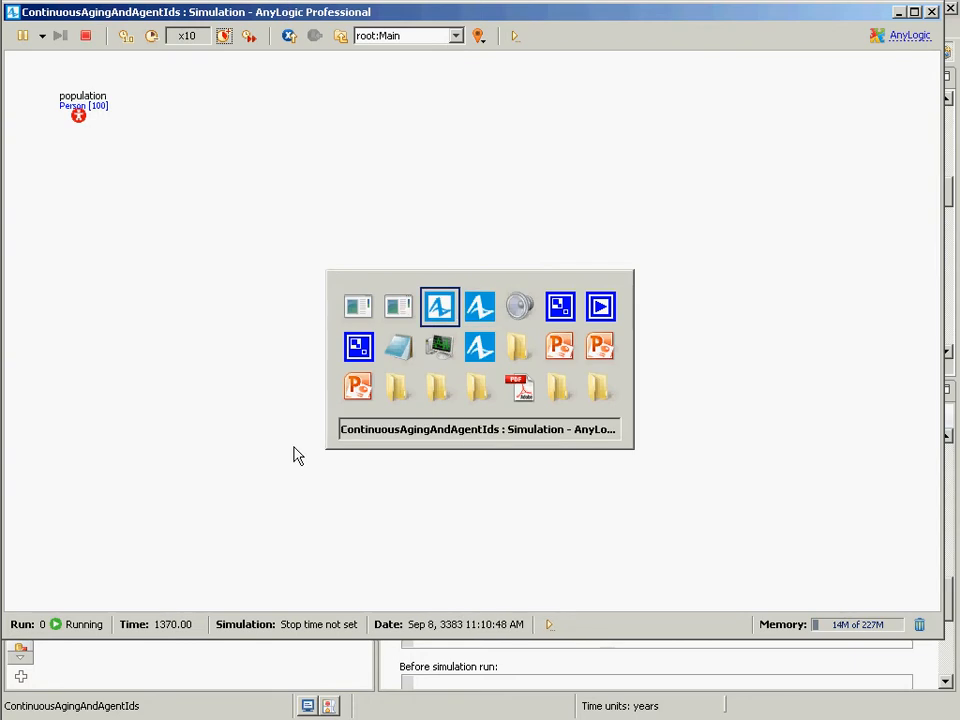
pyautogui.hotkey('alt', 'Tab')
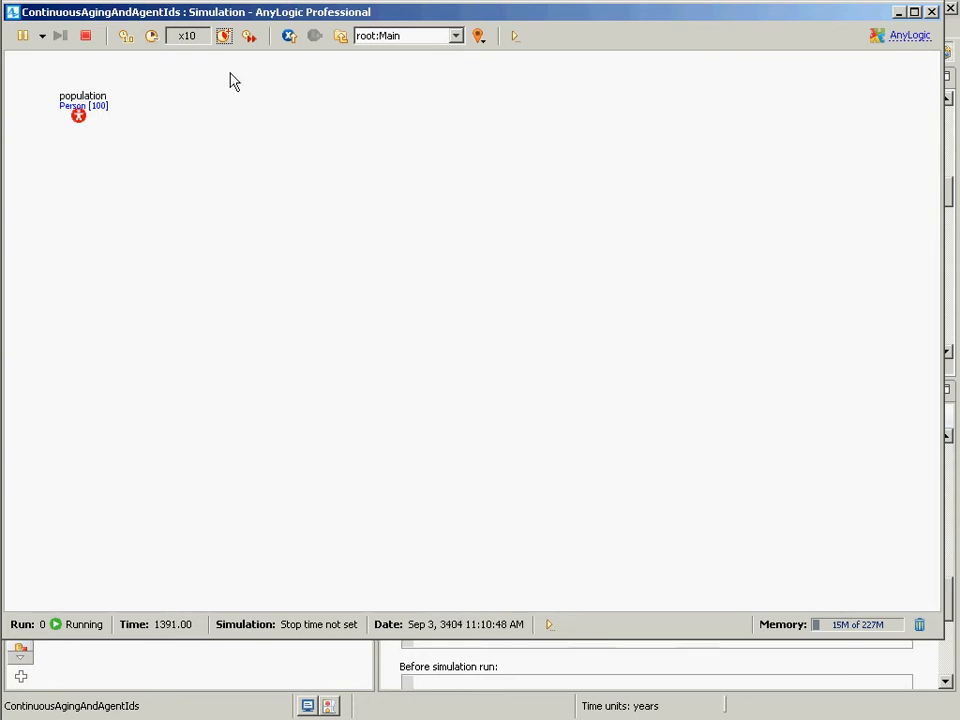
pyautogui.moveTo(122, 30); pyautogui.dragTo(5, 392)
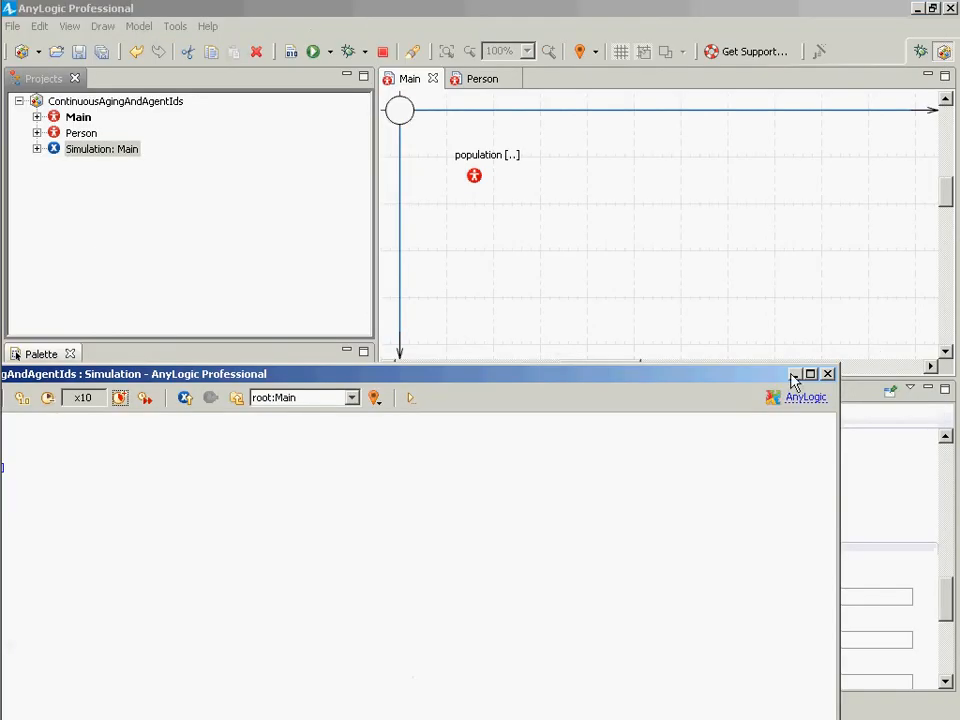
pyautogui.click(826, 374)
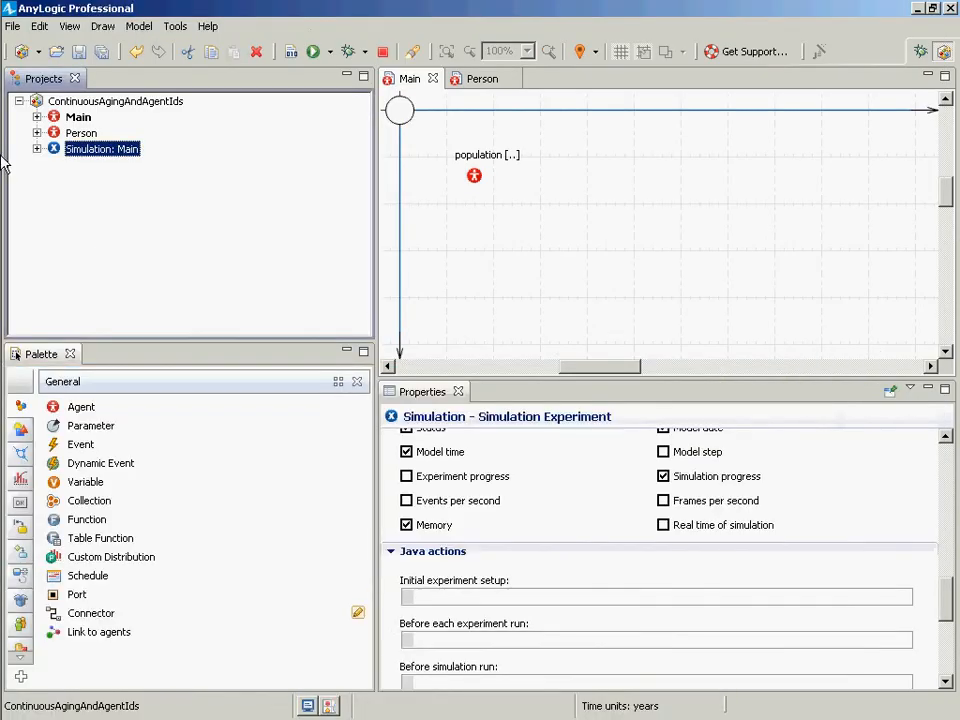
pyautogui.click(70, 104)
pyautogui.click(72, 117)
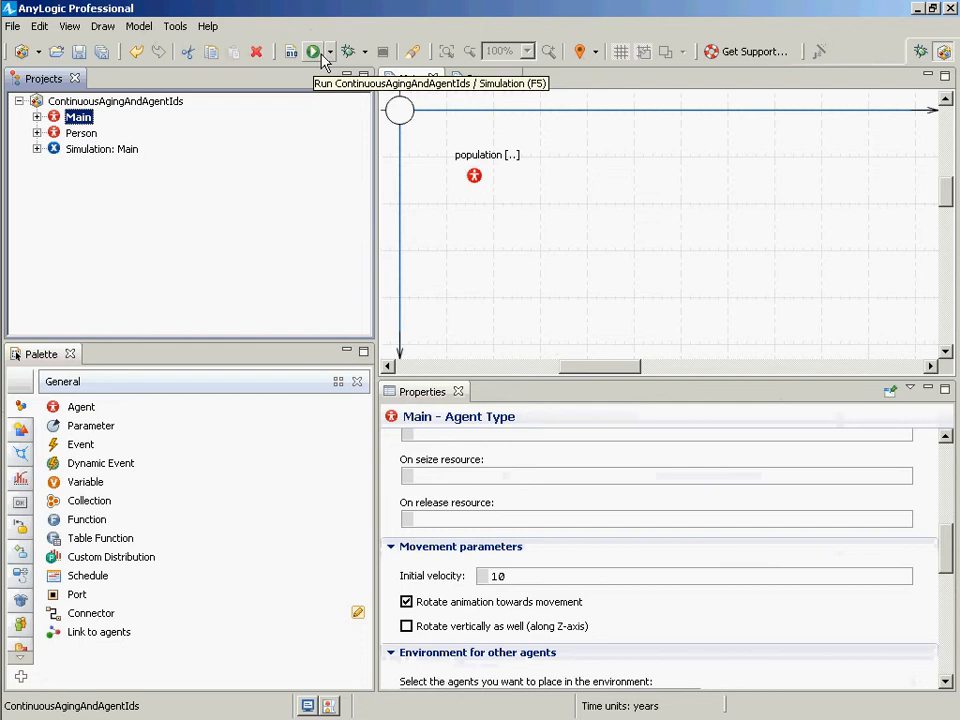
pyautogui.click(330, 52)
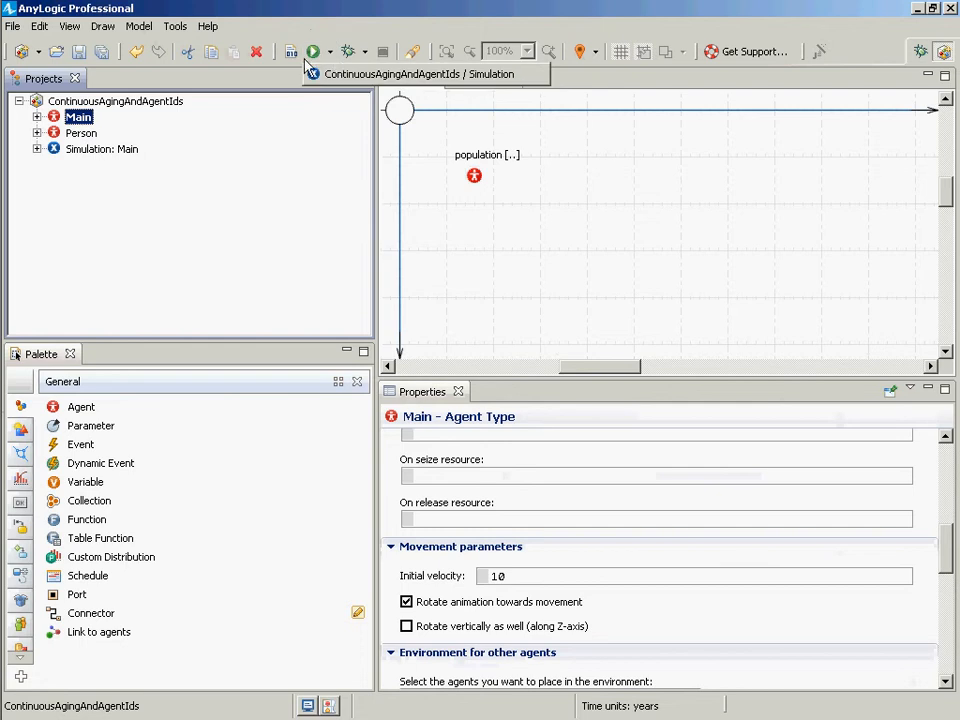
pyautogui.click(306, 33)
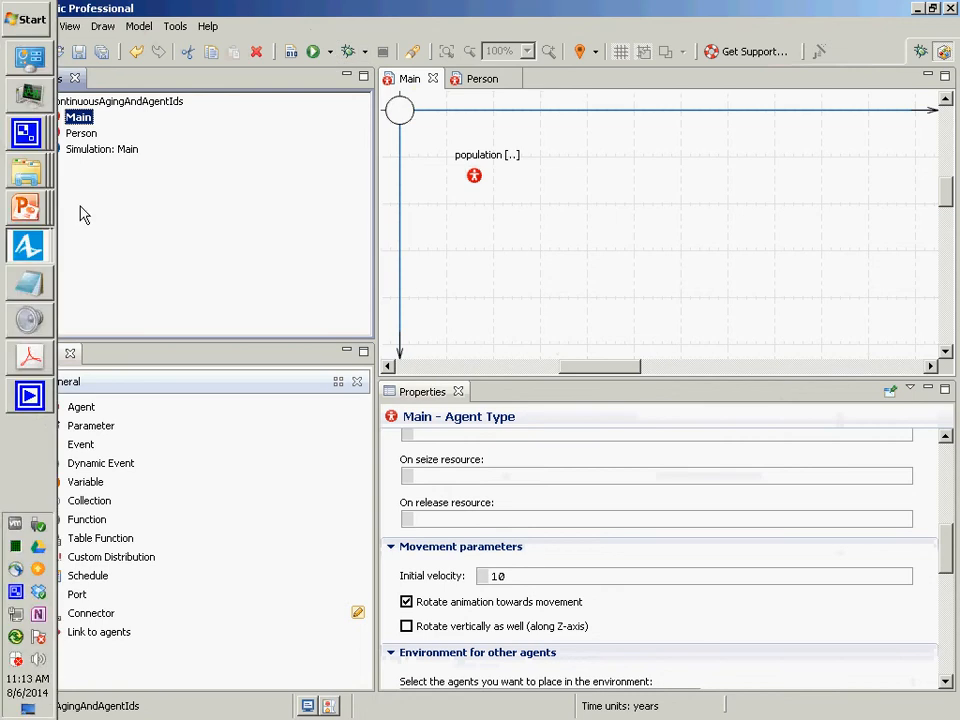
pyautogui.click(100, 148)
pyautogui.rightClick(95, 150)
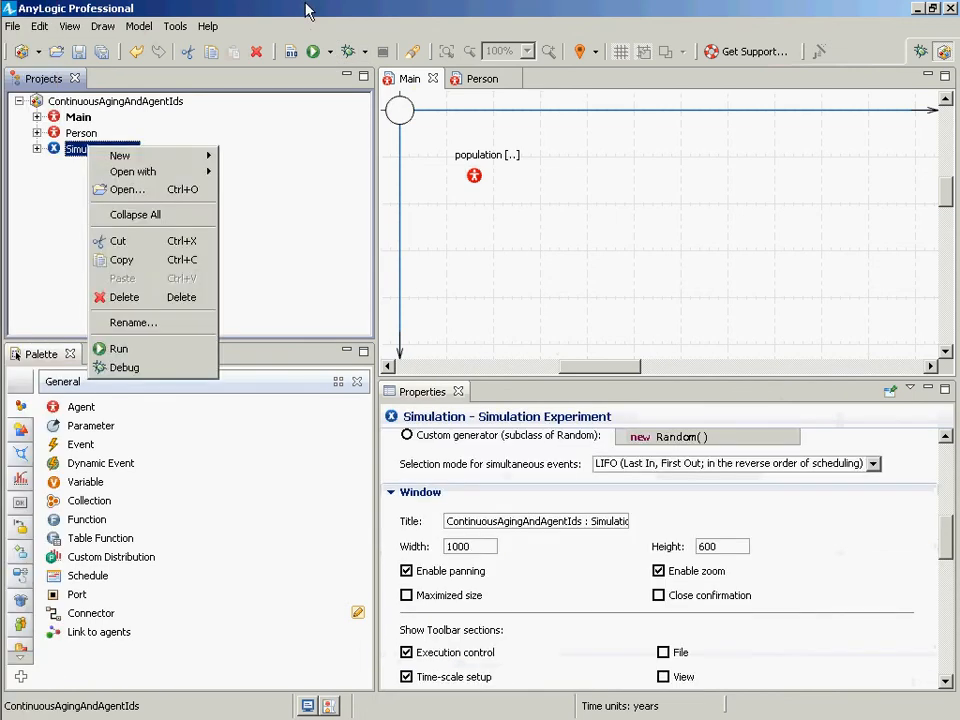
pyautogui.click(306, 45)
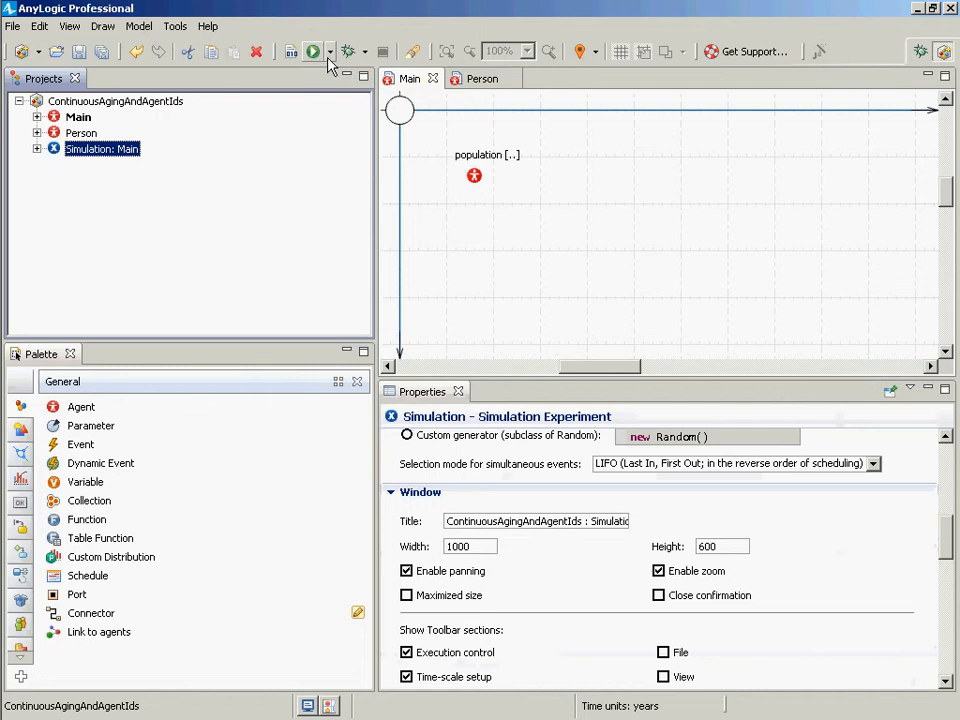
pyautogui.click(329, 55)
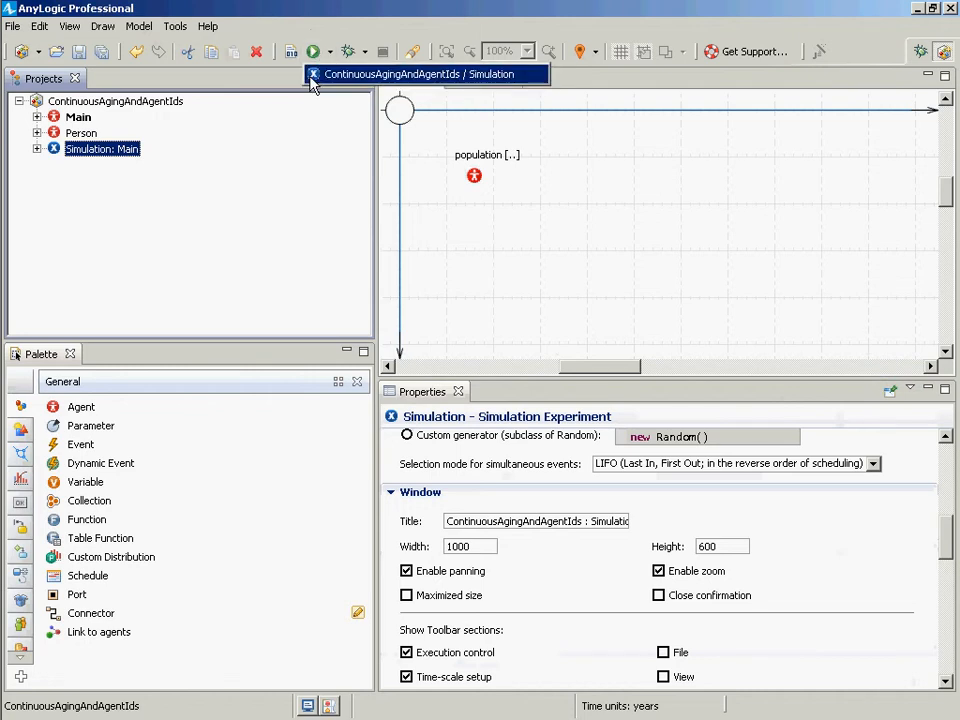
pyautogui.click(298, 114)
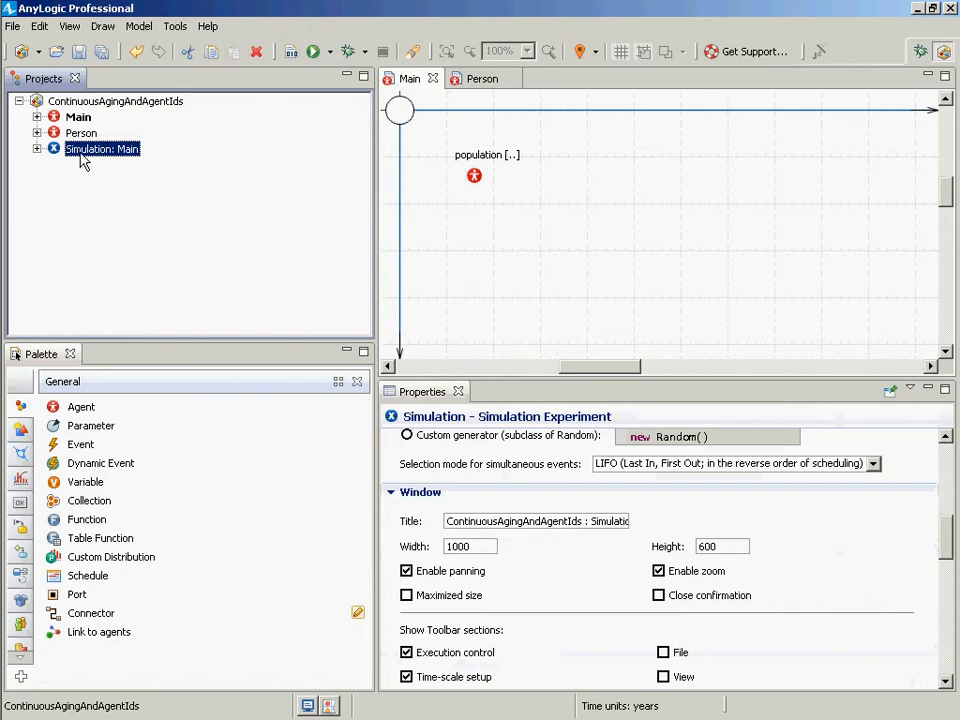
pyautogui.click(331, 55)
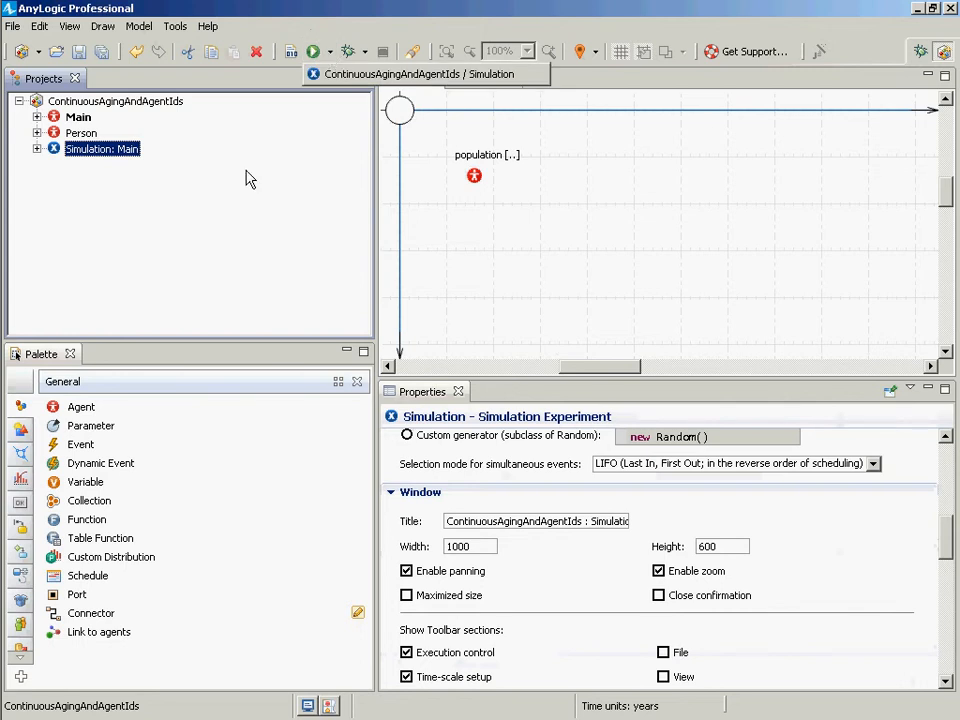
pyautogui.press('Return')
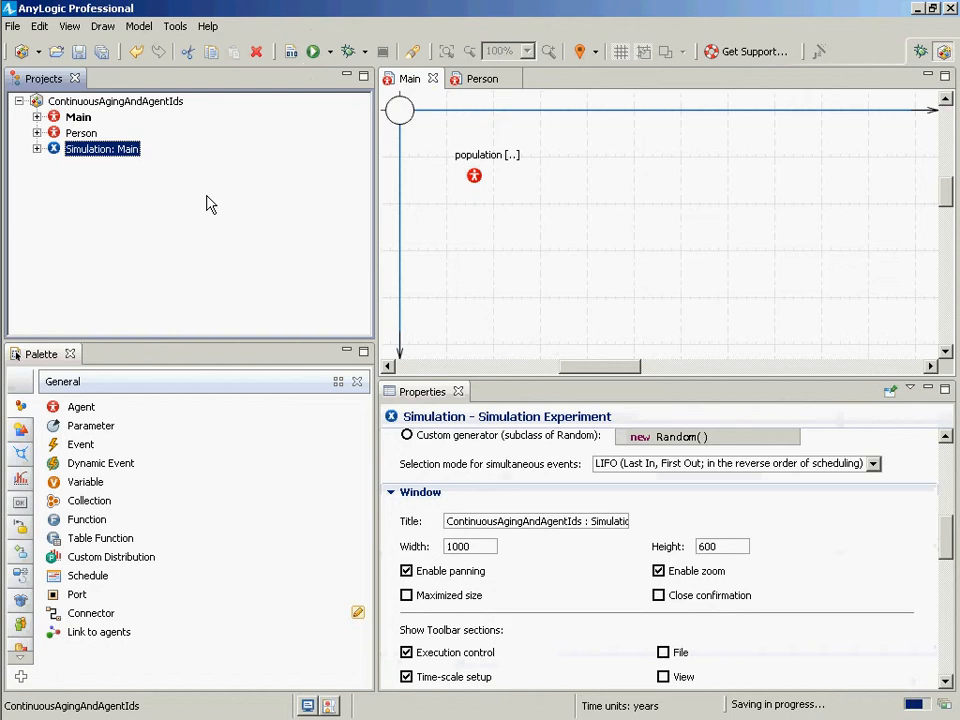
pyautogui.rightClick(102, 153)
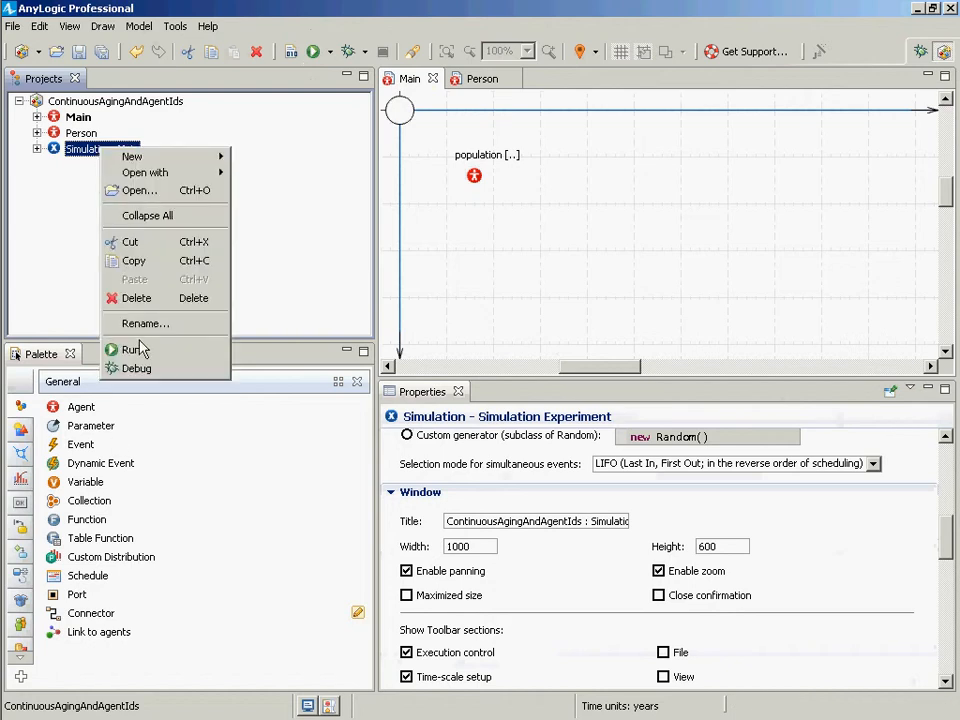
pyautogui.click(330, 58)
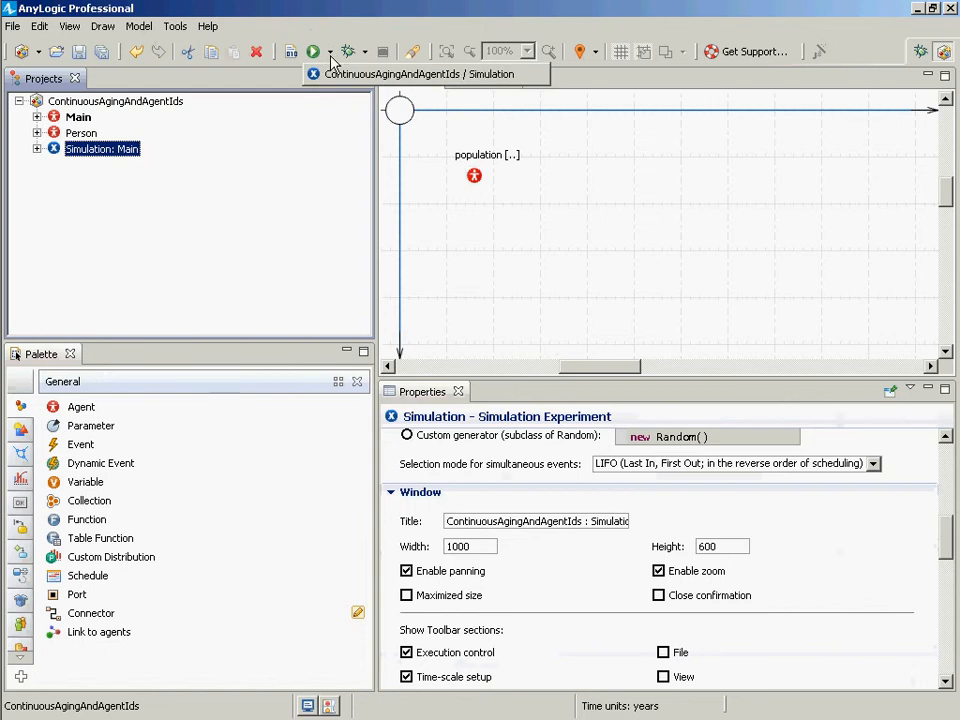
pyautogui.rightClick(253, 160)
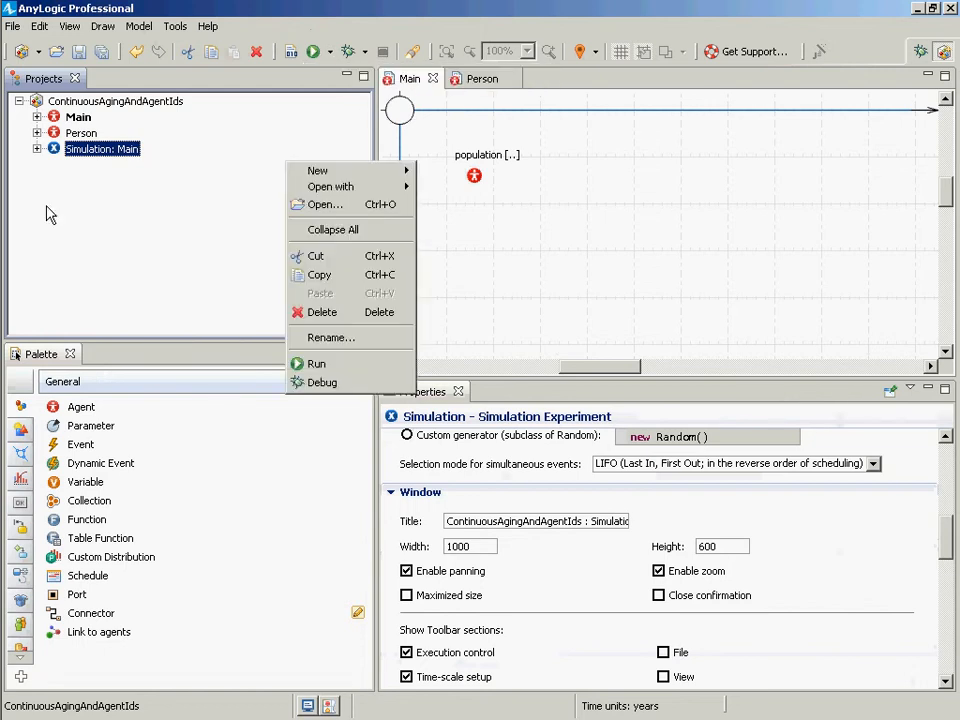
# - Run the Simulation experiment again at up to x10 speed and close the simulation window
pyautogui.click(105, 160)
pyautogui.rightClick(105, 160)
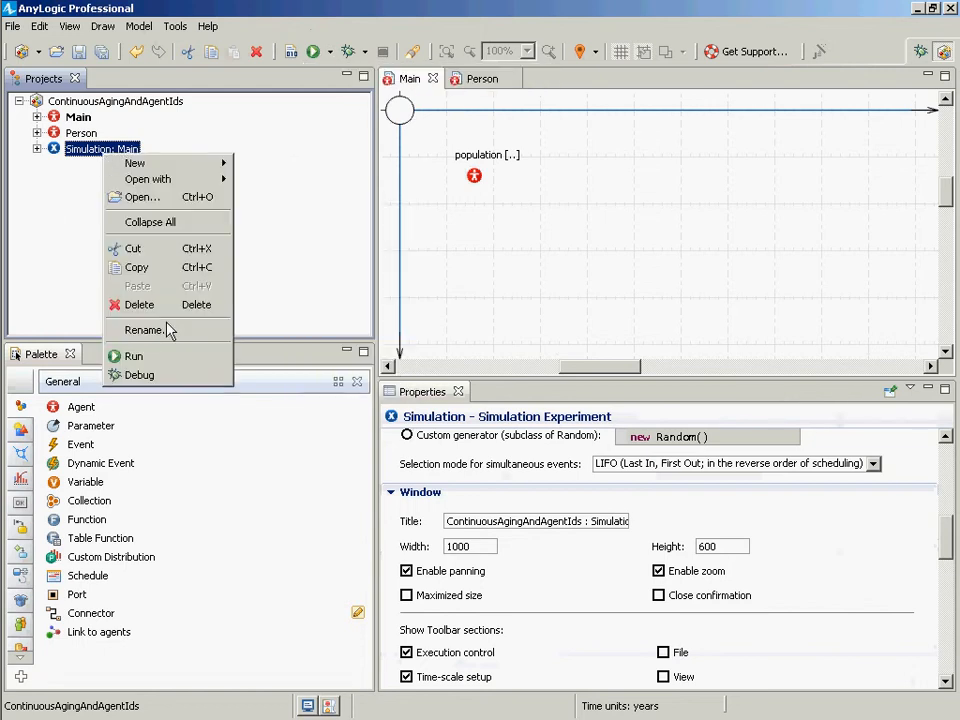
pyautogui.click(150, 355)
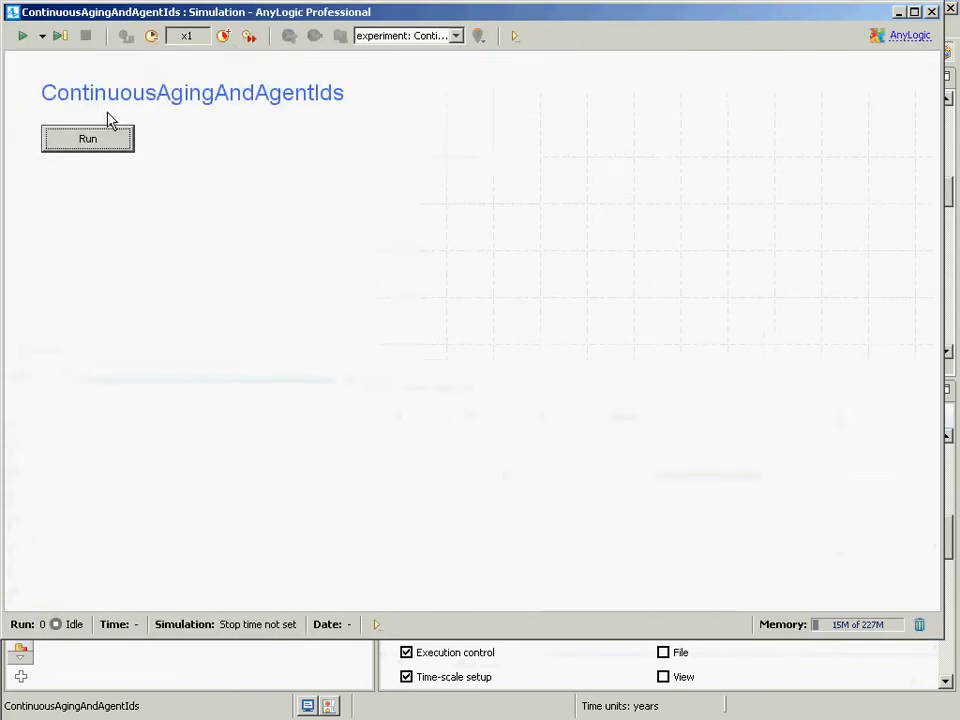
pyautogui.click(116, 142)
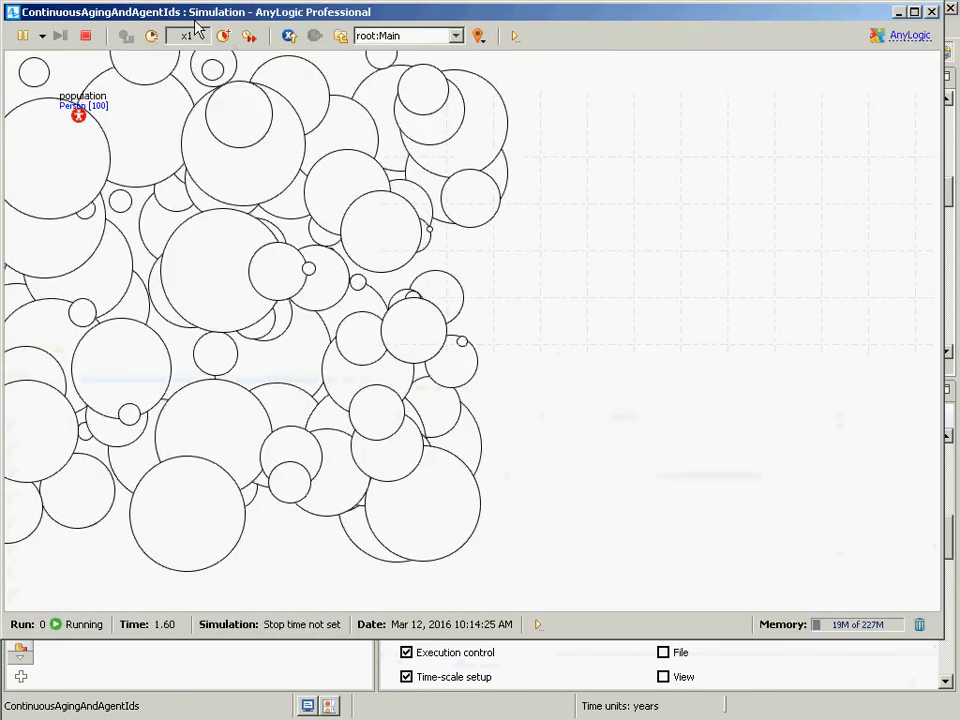
pyautogui.click(224, 35)
pyautogui.click(224, 35)
pyautogui.click(224, 35)
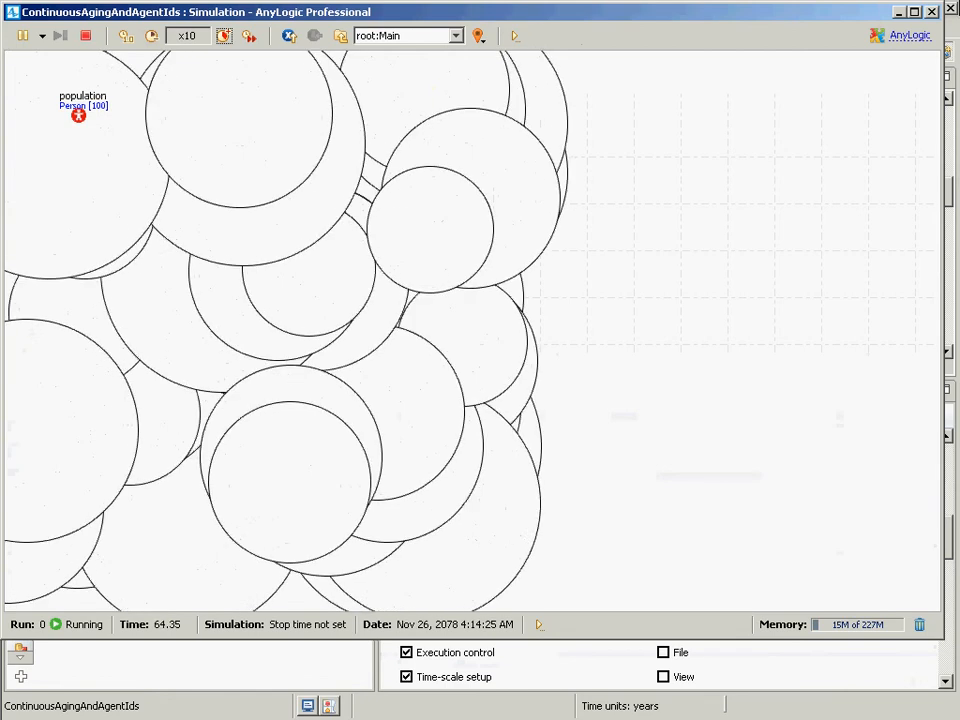
pyautogui.click(936, 13)
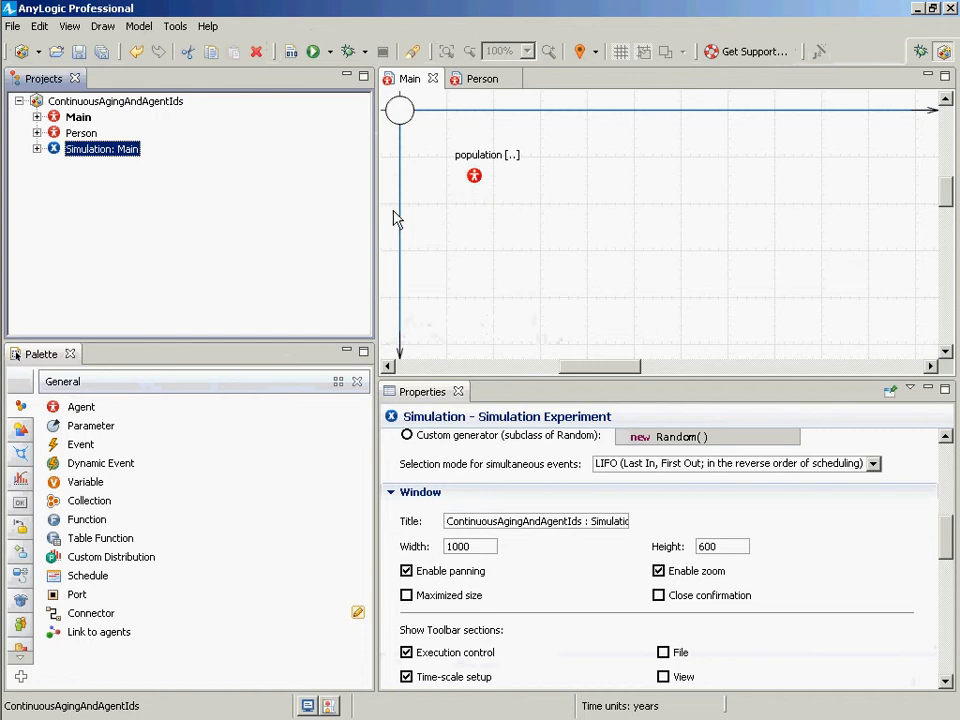
# - Widen the diagram area and add a statechart entry point named statechartMortality beside the population in Main
pyautogui.moveTo(378, 250); pyautogui.dragTo(319, 236)
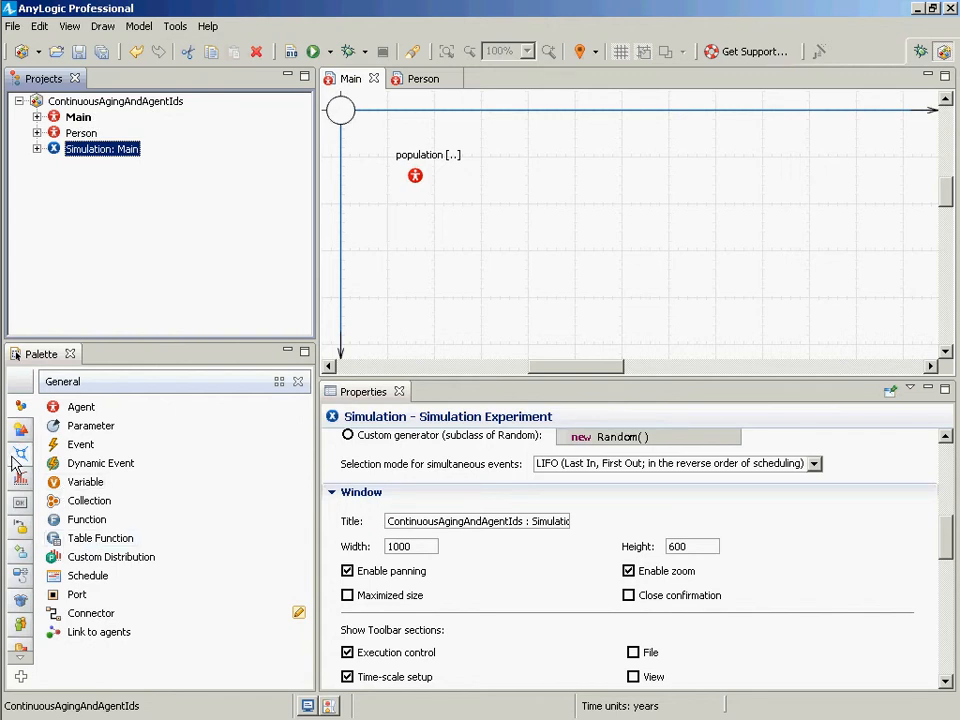
pyautogui.click(21, 409)
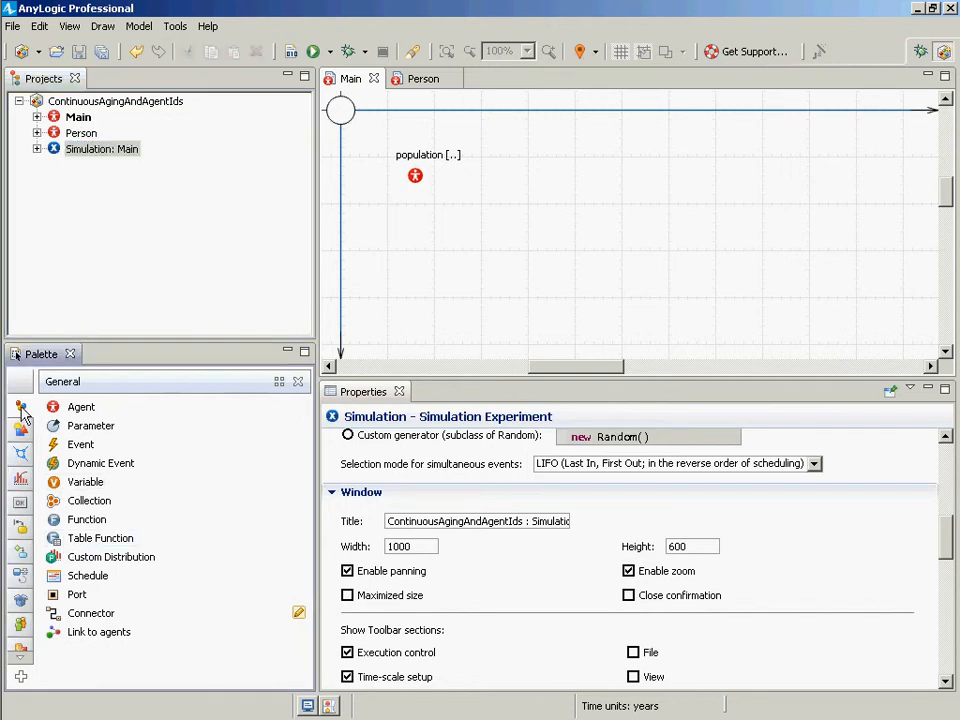
pyautogui.click(21, 526)
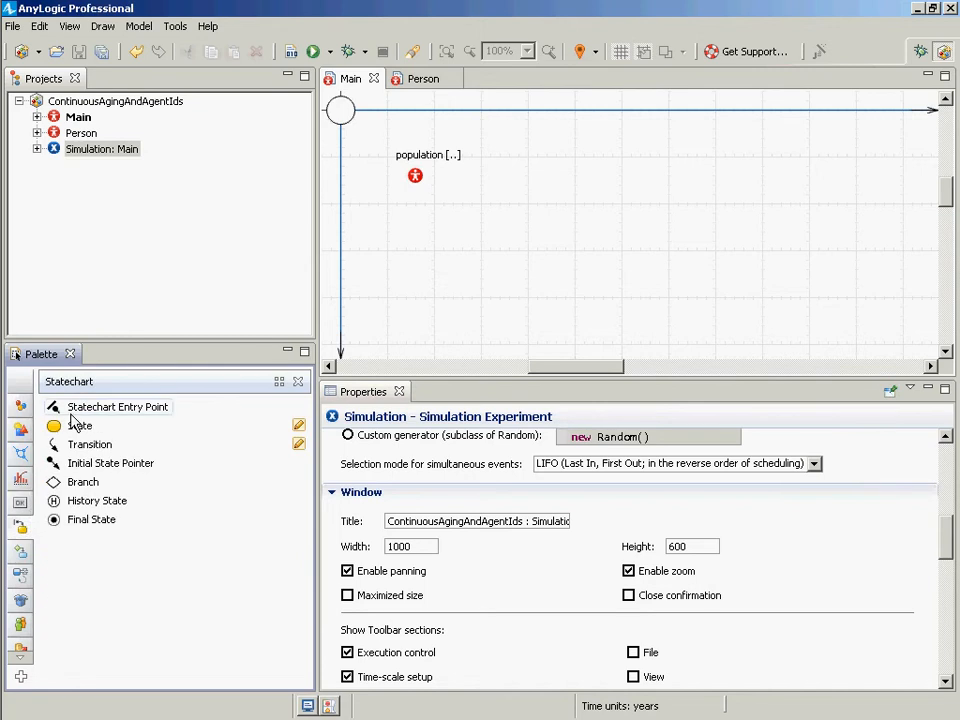
pyautogui.moveTo(72, 413); pyautogui.dragTo(551, 176)
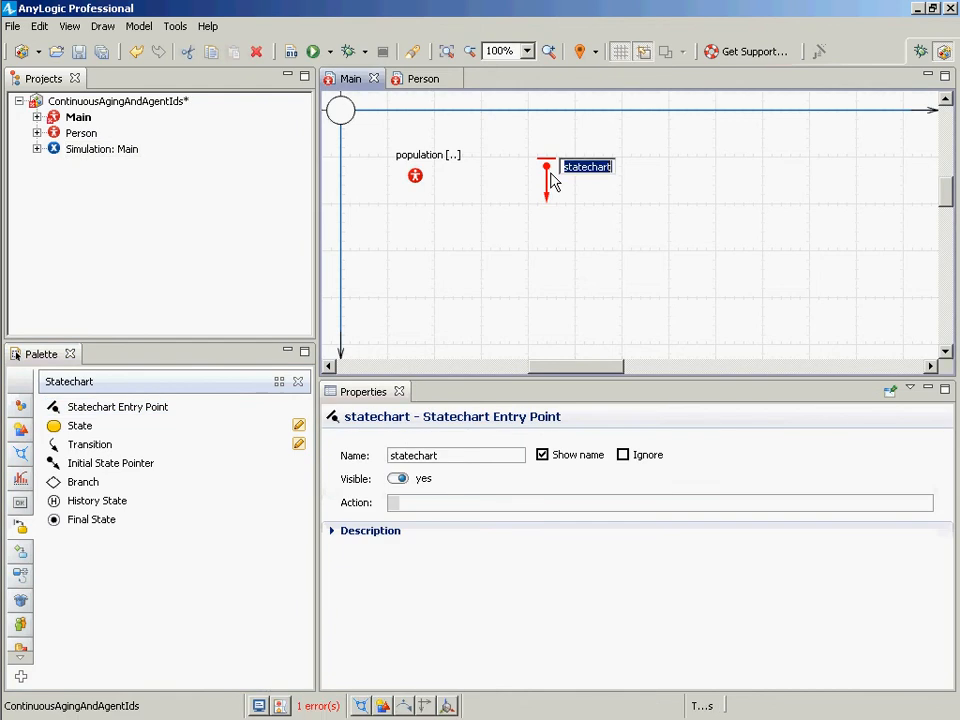
pyautogui.write('statechartMortality')
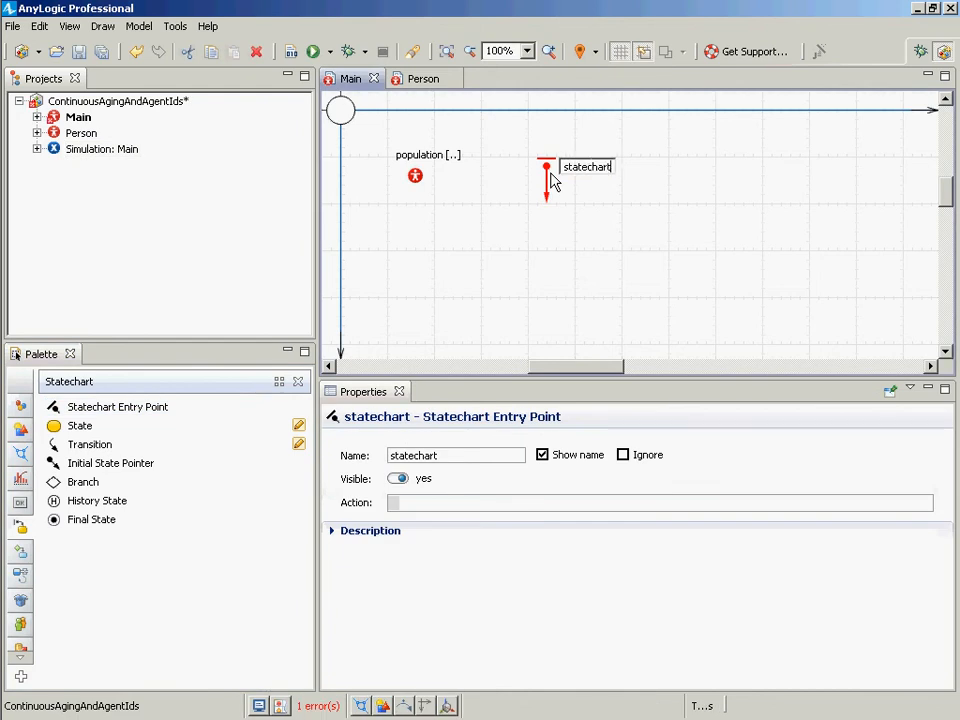
pyautogui.press('Return')
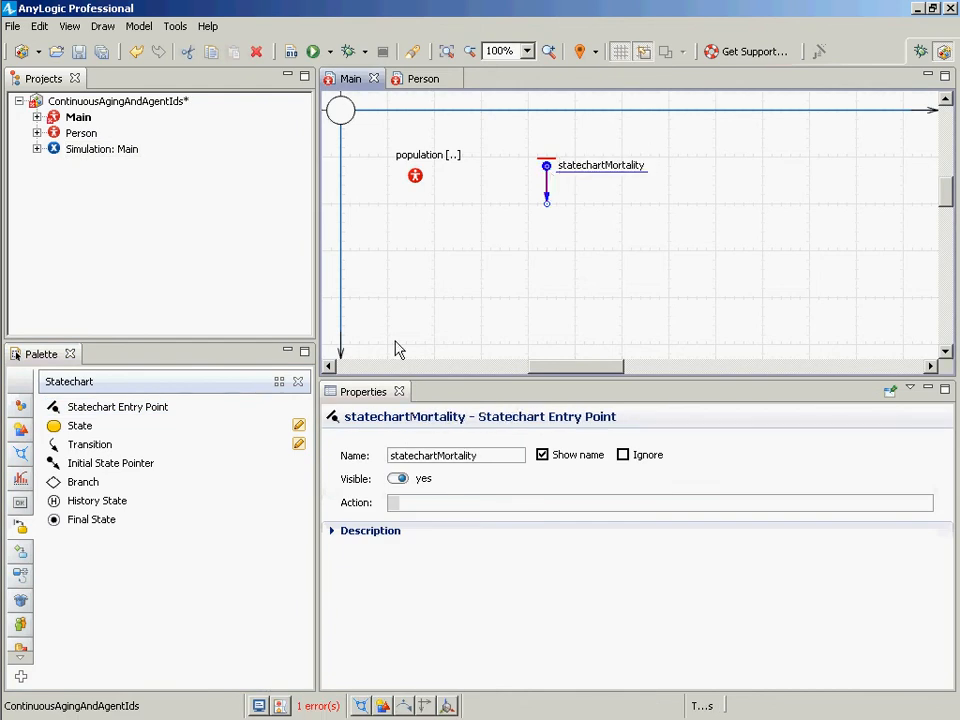
# - Add a state named Alive directly beneath the statechartMortality entry point so that the entry arrow connects to it
pyautogui.moveTo(79, 428); pyautogui.dragTo(506, 211)
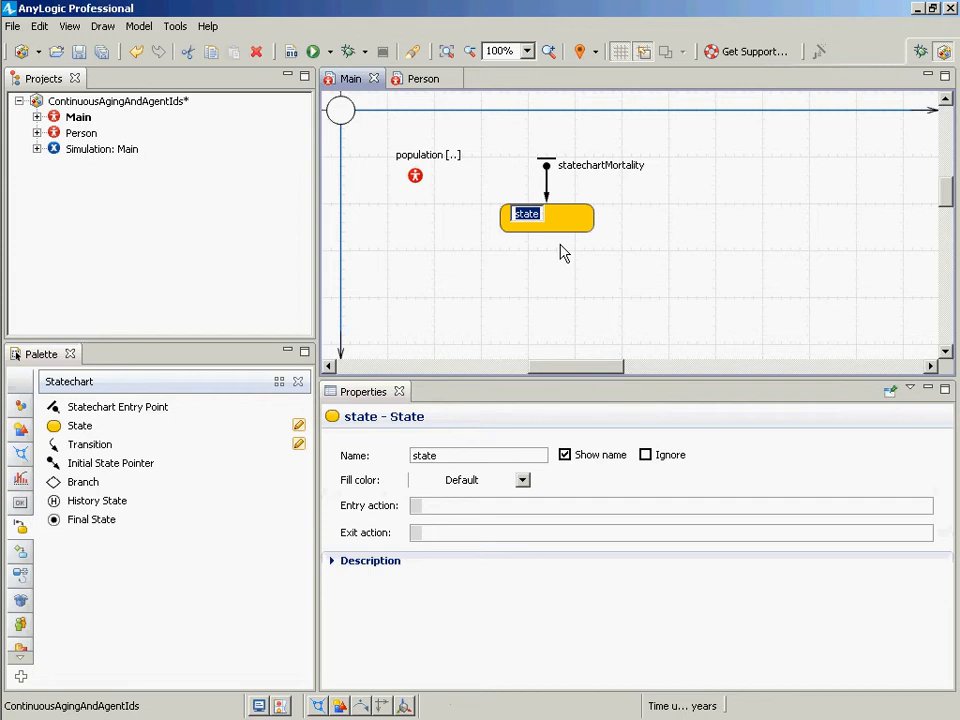
pyautogui.write('L')
pyautogui.press('BackSpace')
pyautogui.write('Alive')
pyautogui.press('Return')
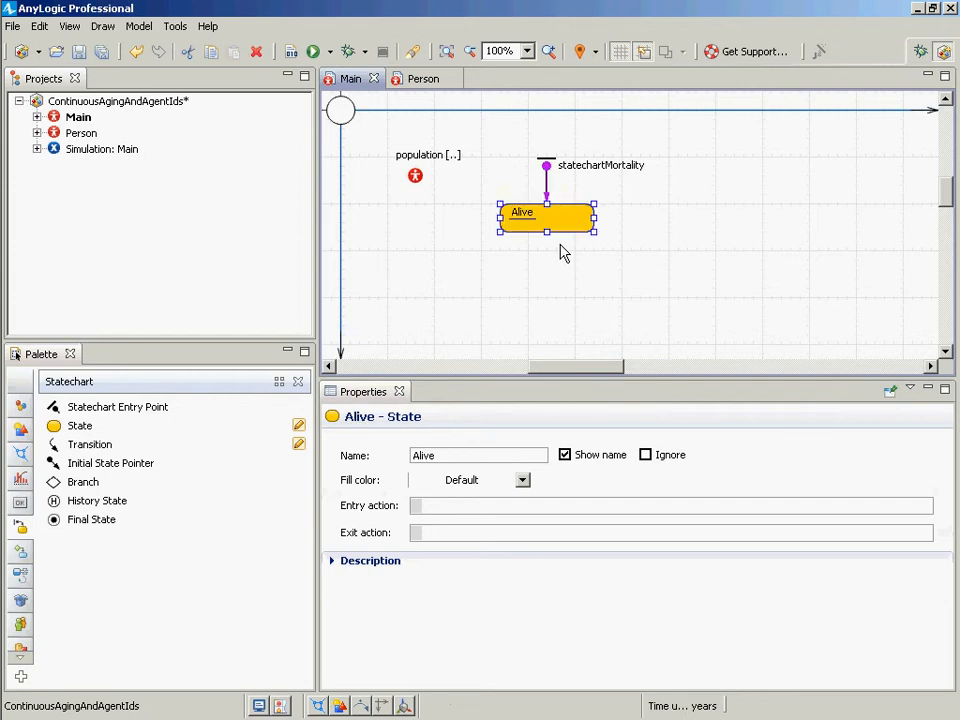
# - Place a final state below the Alive state and draw a transition from Alive to it
pyautogui.click(66, 522)
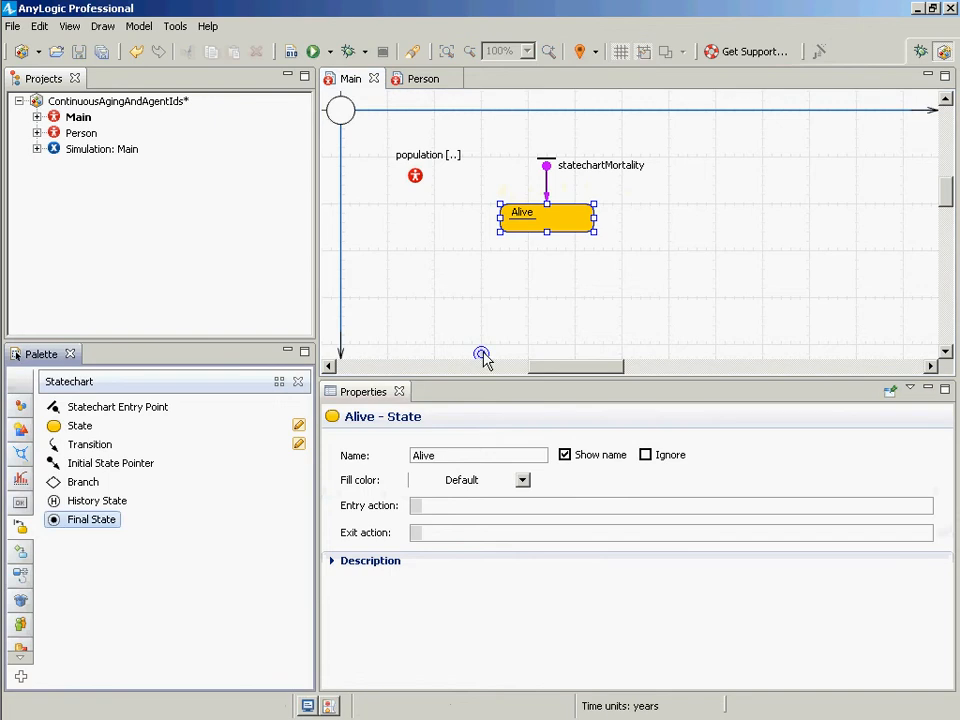
pyautogui.click(537, 270)
pyautogui.click(92, 445)
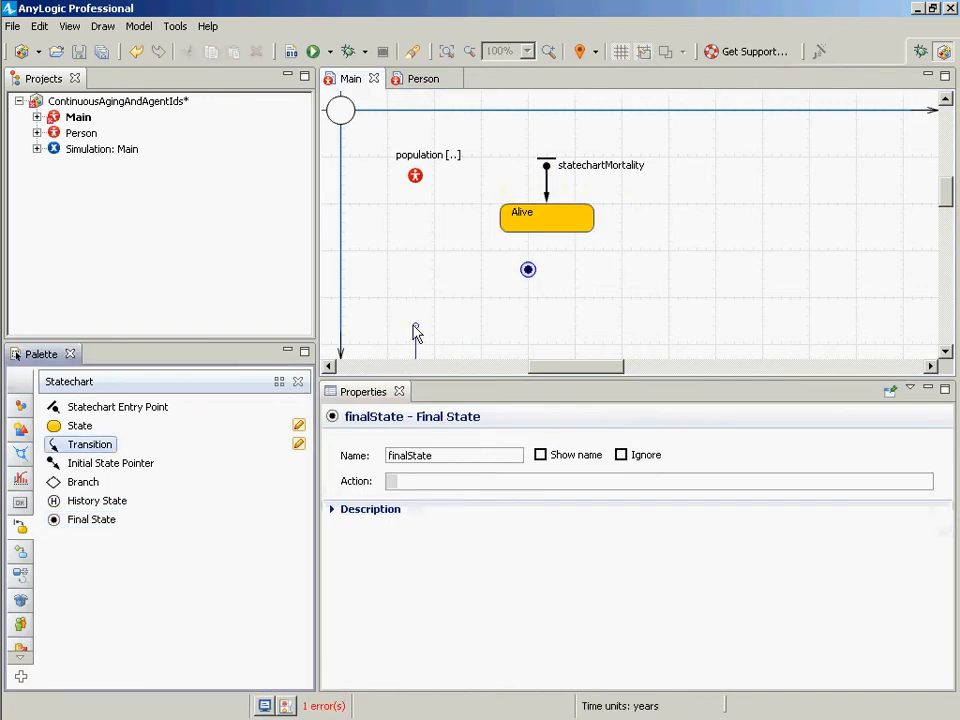
pyautogui.click(528, 268)
pyautogui.click(533, 234)
# - Move the final state further down and centre it beneath Alive, then select the transition between them
pyautogui.moveTo(536, 276); pyautogui.dragTo(538, 294)
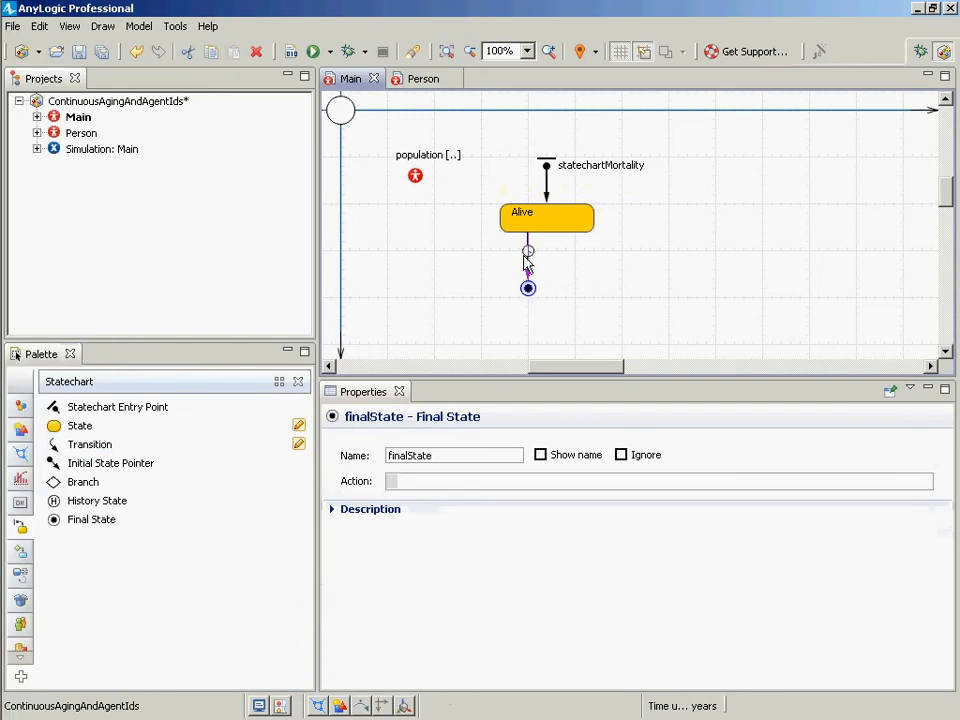
pyautogui.moveTo(533, 294); pyautogui.dragTo(545, 297)
pyautogui.rightClick(545, 297)
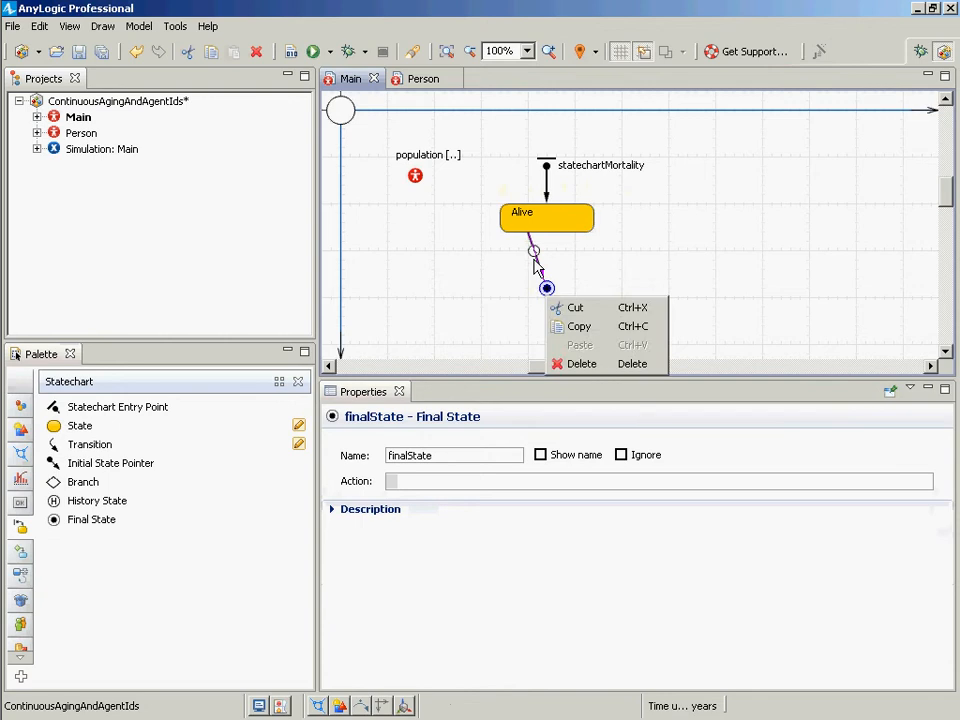
pyautogui.click(533, 242)
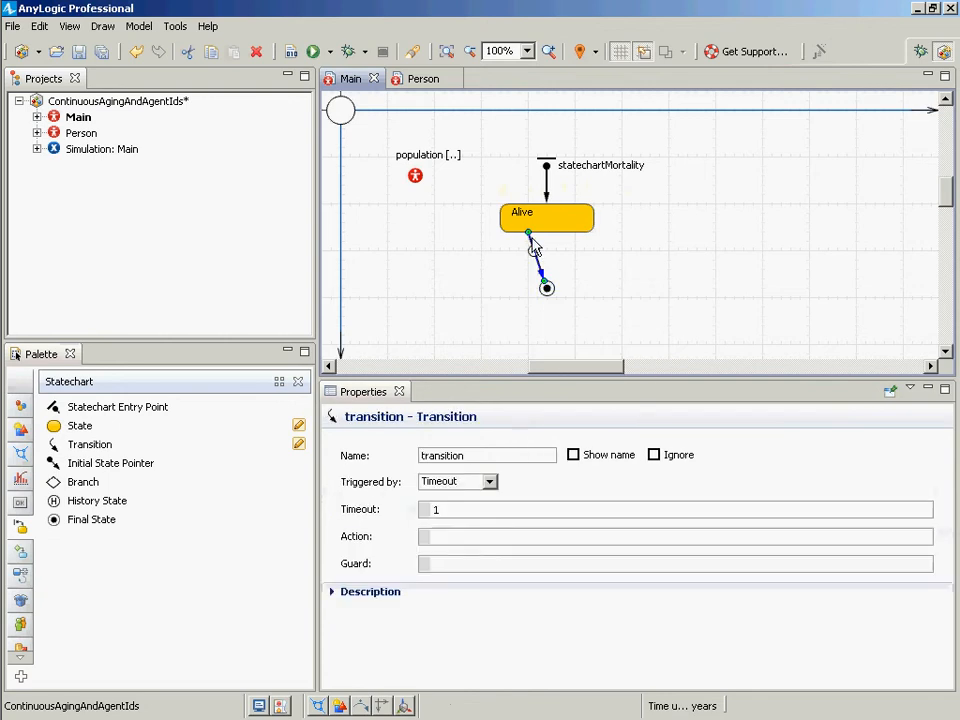
# - Straighten the transition into a vertical line from Alive to the final state and set it to be triggered by Rate
pyautogui.moveTo(529, 233)
pyautogui.mouseDown()
pyautogui.moveTo(556, 243)
pyautogui.moveTo(548, 234)
pyautogui.mouseUp()
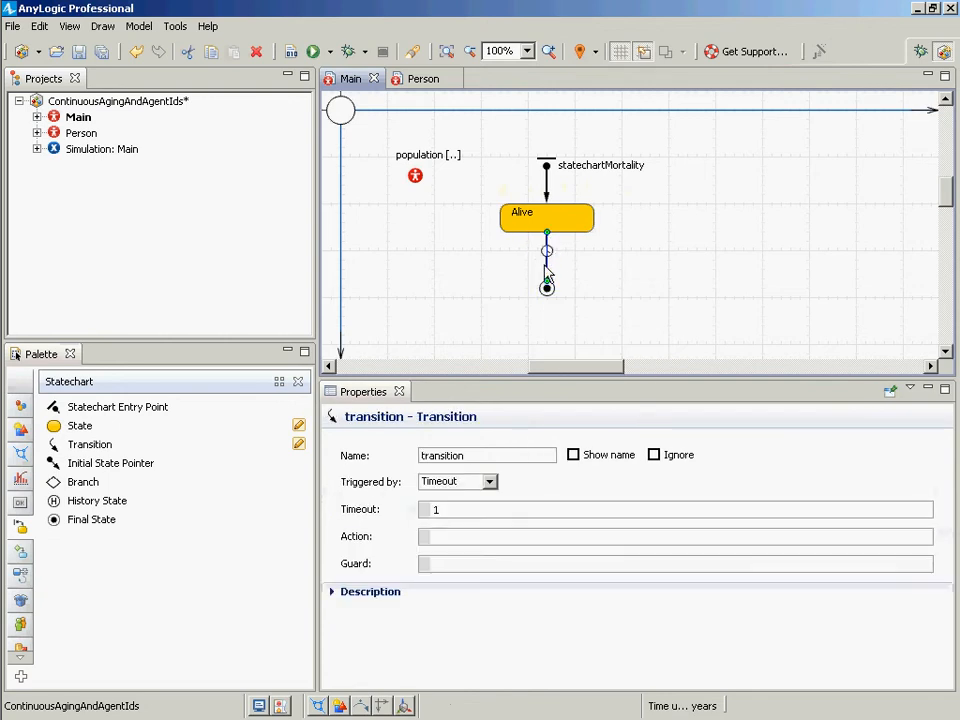
pyautogui.click(489, 482)
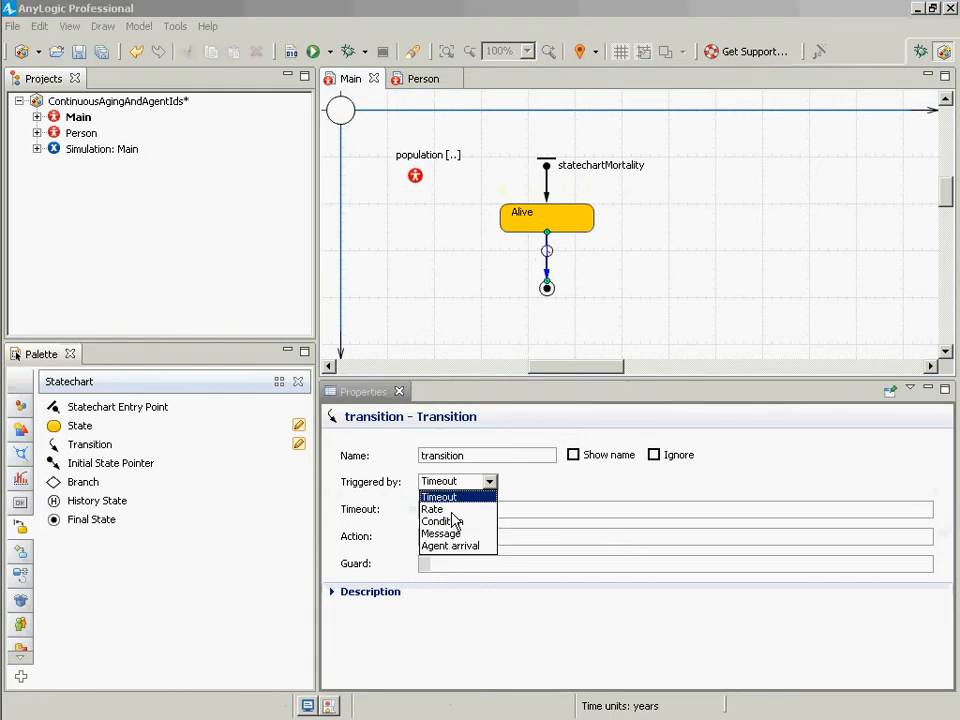
pyautogui.click(455, 509)
# - Rename the transition between Alive and the final state as death and save the model
pyautogui.click(480, 455)
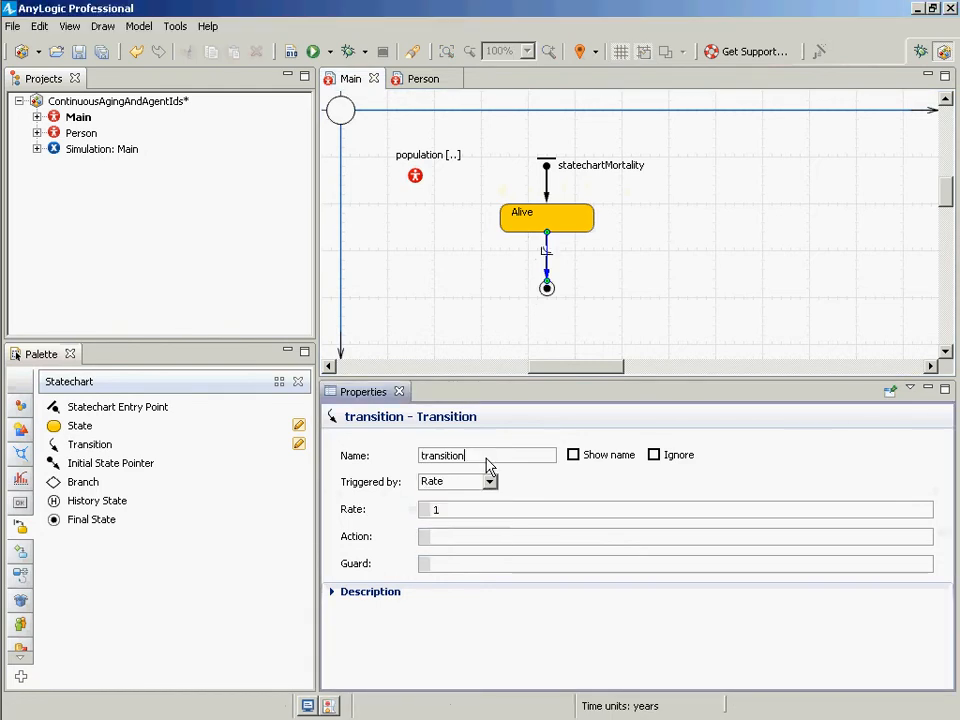
pyautogui.doubleClick(486, 458)
pyautogui.write('dea')
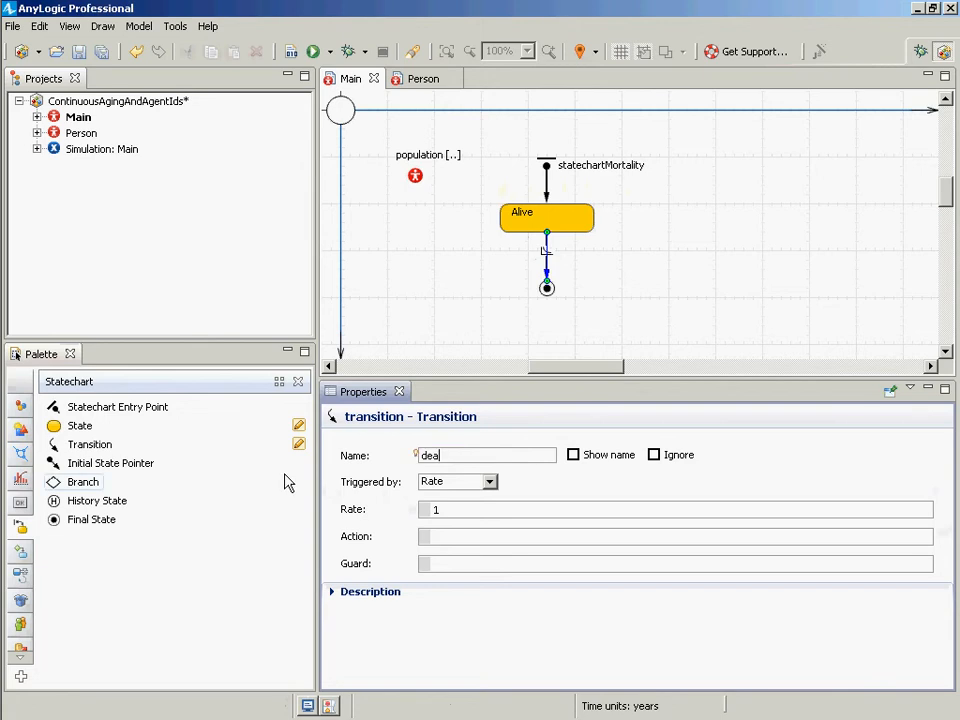
pyautogui.write('th')
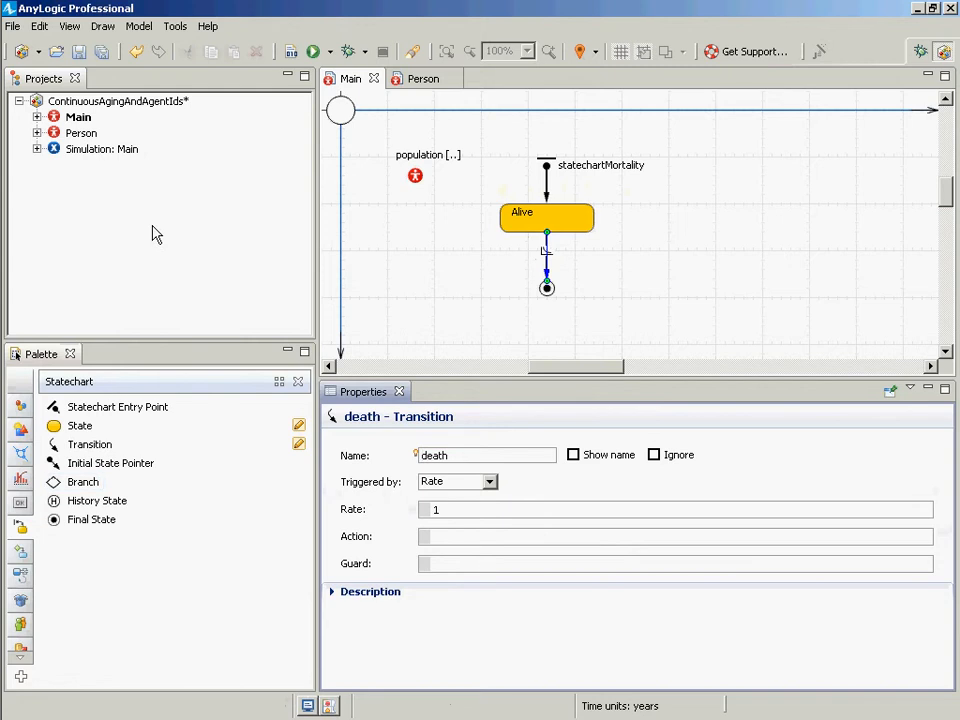
pyautogui.hotkey('ctrl', 's')
# - Add a table function named mortalityHazard to Main, below the population and beside the statechart
pyautogui.moveTo(24, 414)
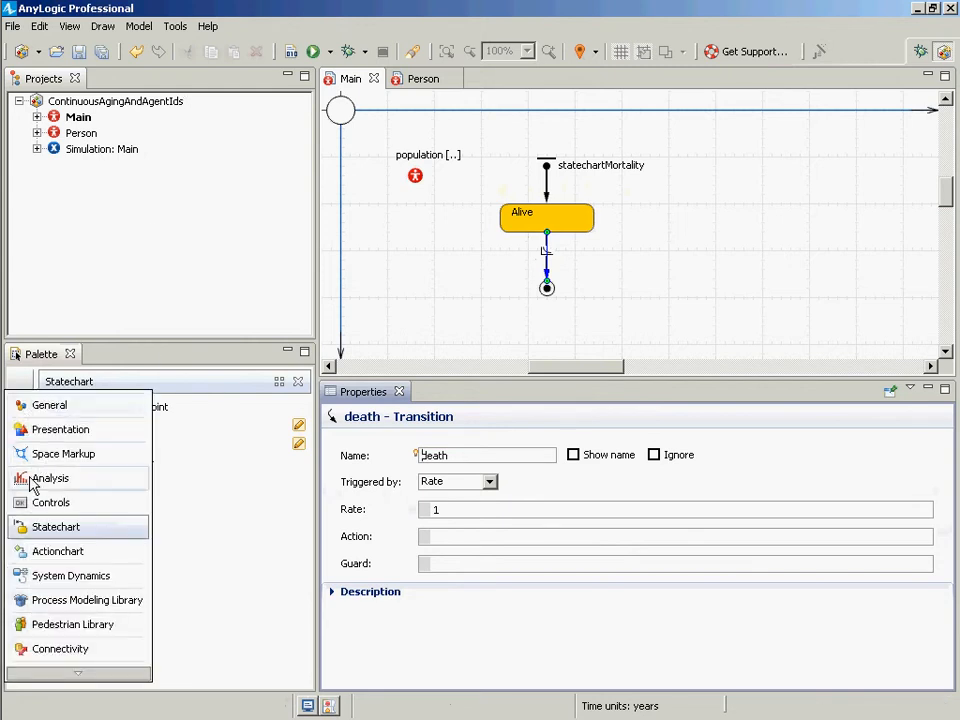
pyautogui.click(30, 406)
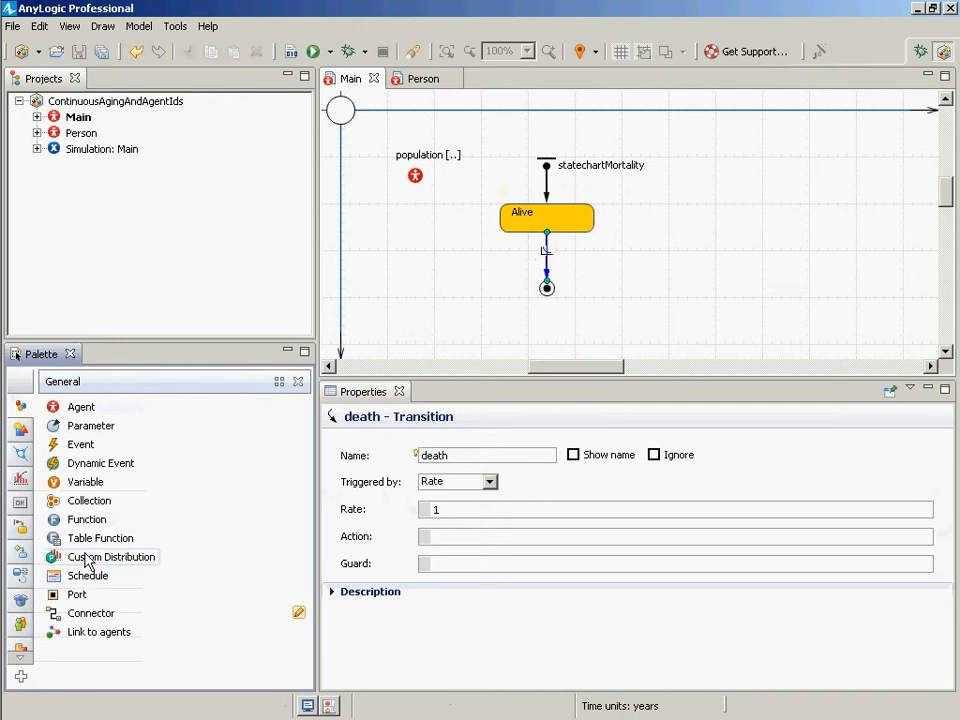
pyautogui.moveTo(73, 540); pyautogui.dragTo(371, 262)
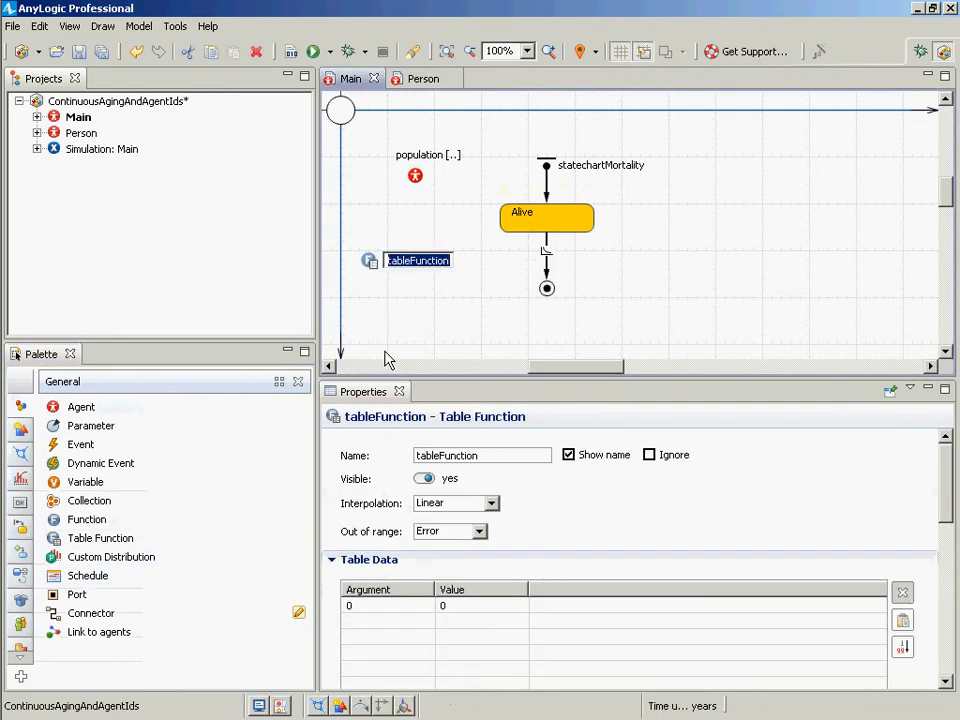
pyautogui.write('mortalityHa')
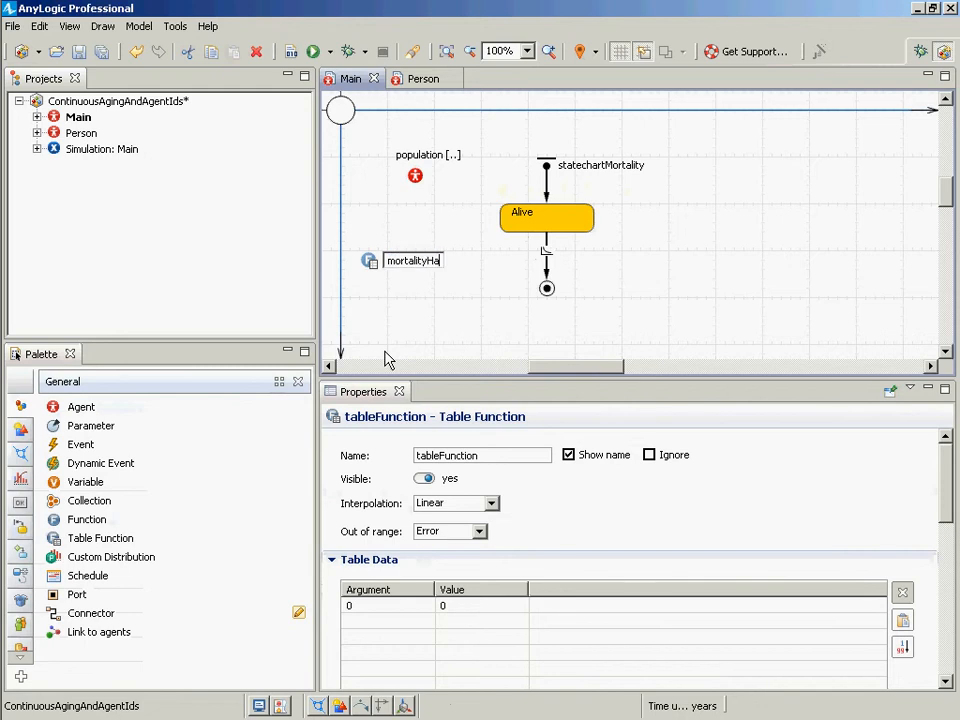
pyautogui.write('zard')
pyautogui.press('Return')
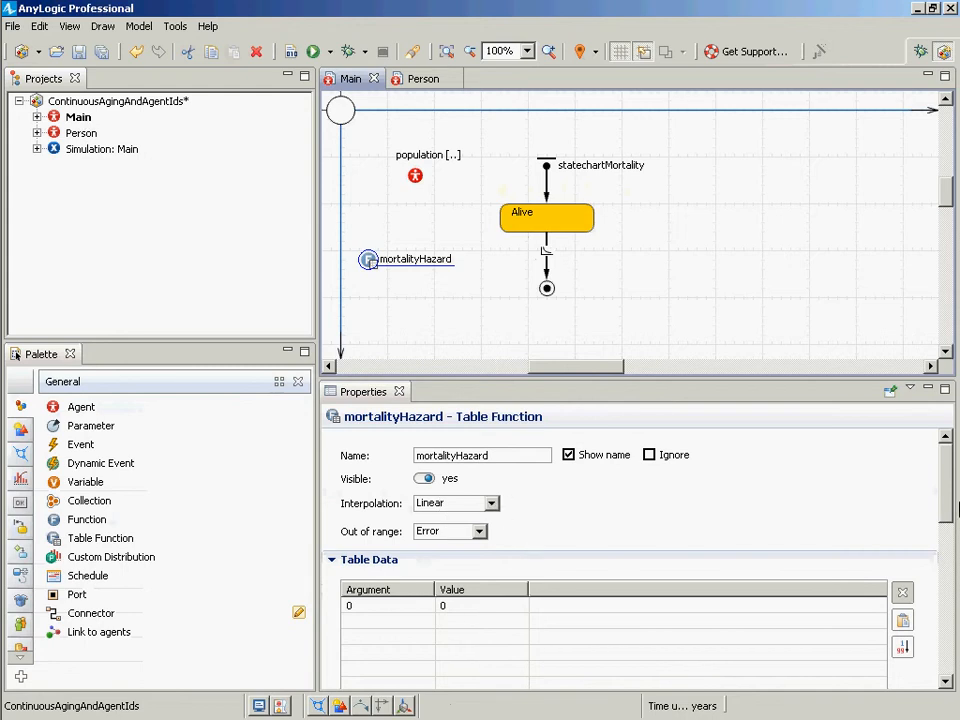
# - Enter the first two rows of the mortalityHazard table: argument 0 with value 0.001 and argument 1 with value 0.005
pyautogui.moveTo(945, 502); pyautogui.dragTo(945, 549)
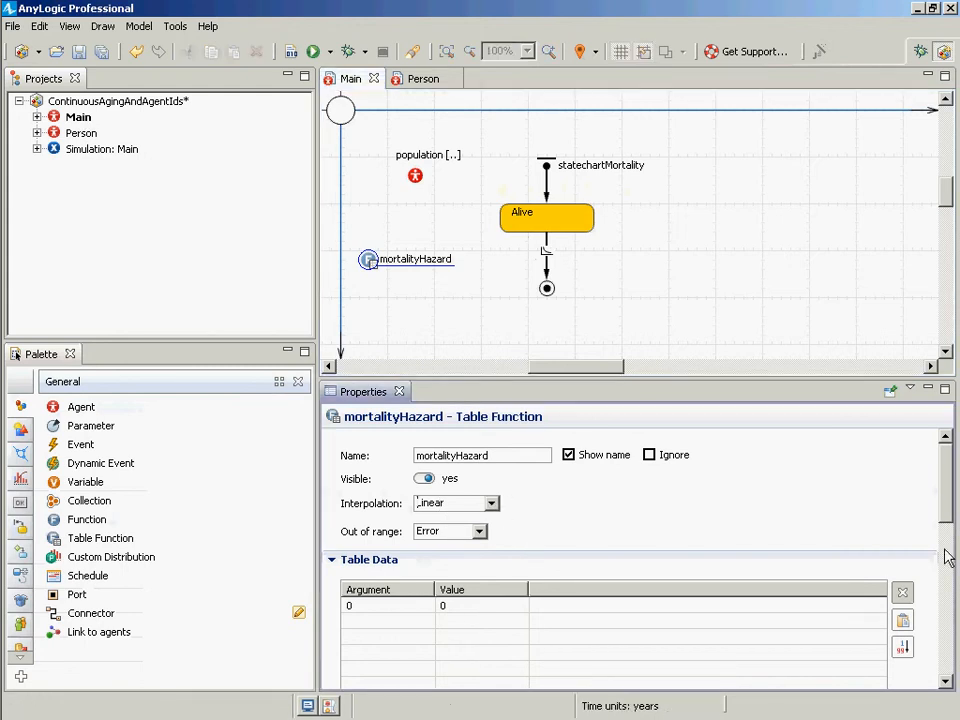
pyautogui.click(367, 611)
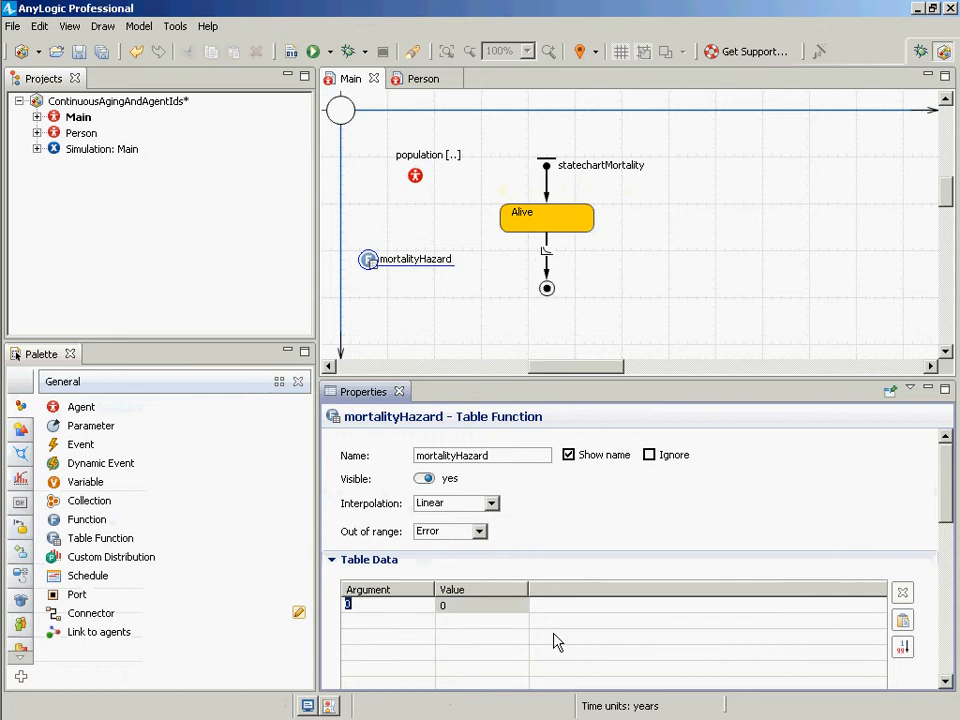
pyautogui.click(497, 608)
pyautogui.write('0.0')
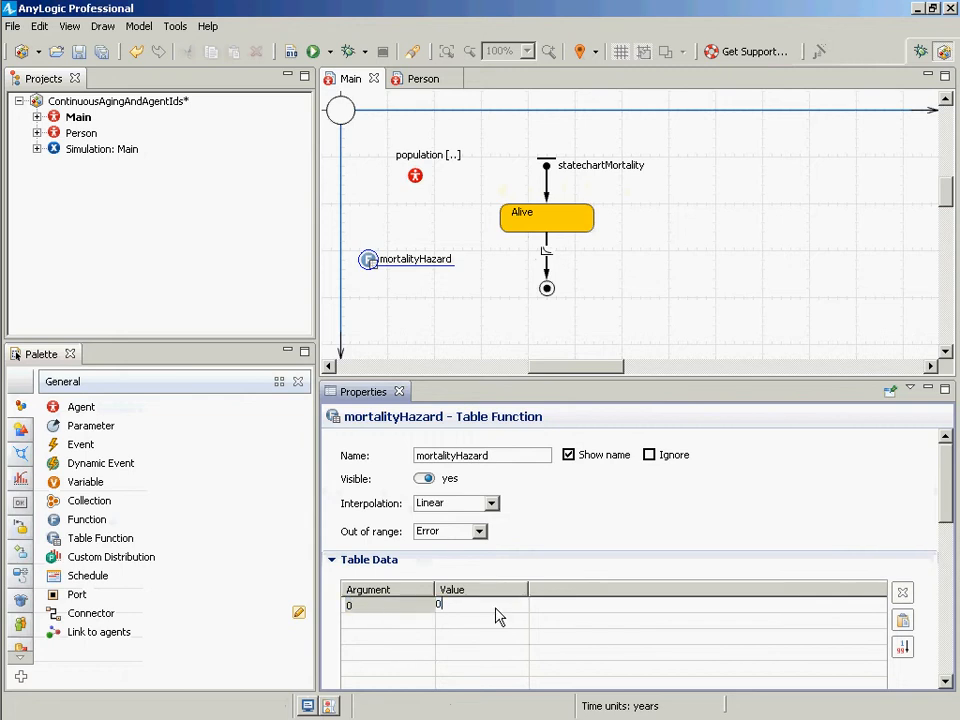
pyautogui.write('01')
pyautogui.press('Return')
pyautogui.click(388, 620)
pyautogui.write('1')
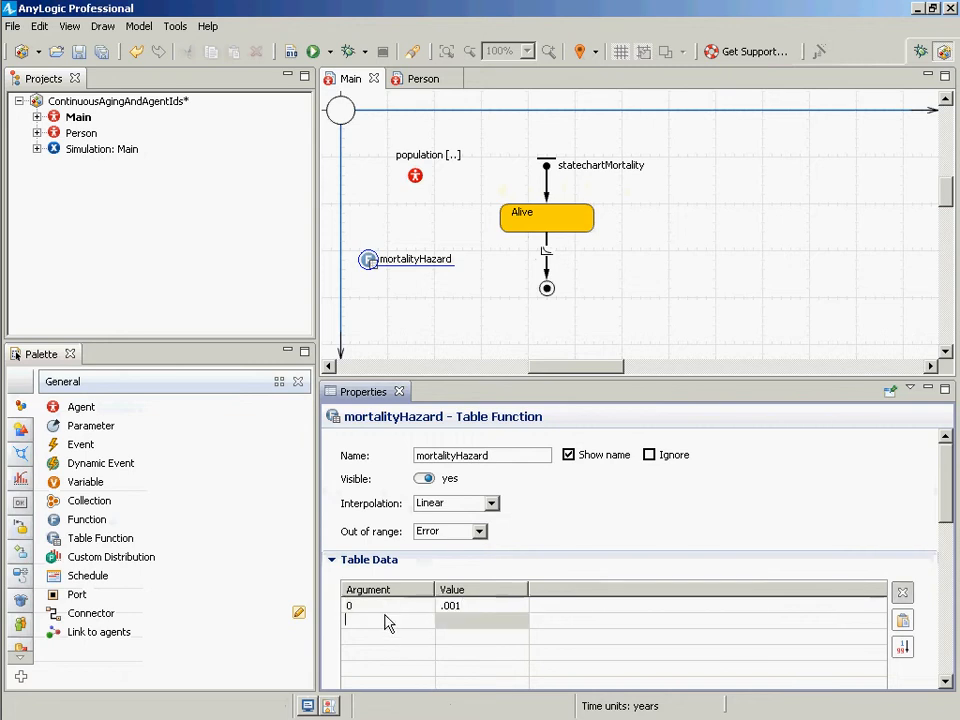
pyautogui.press('Tab')
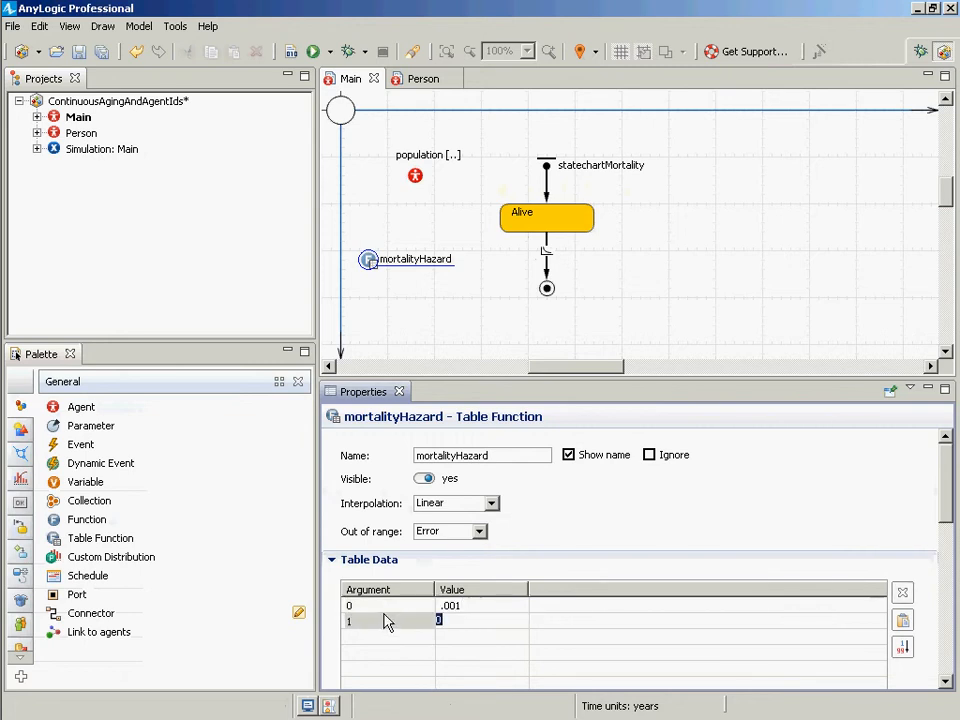
pyautogui.write('0.005')
pyautogui.click(388, 620)
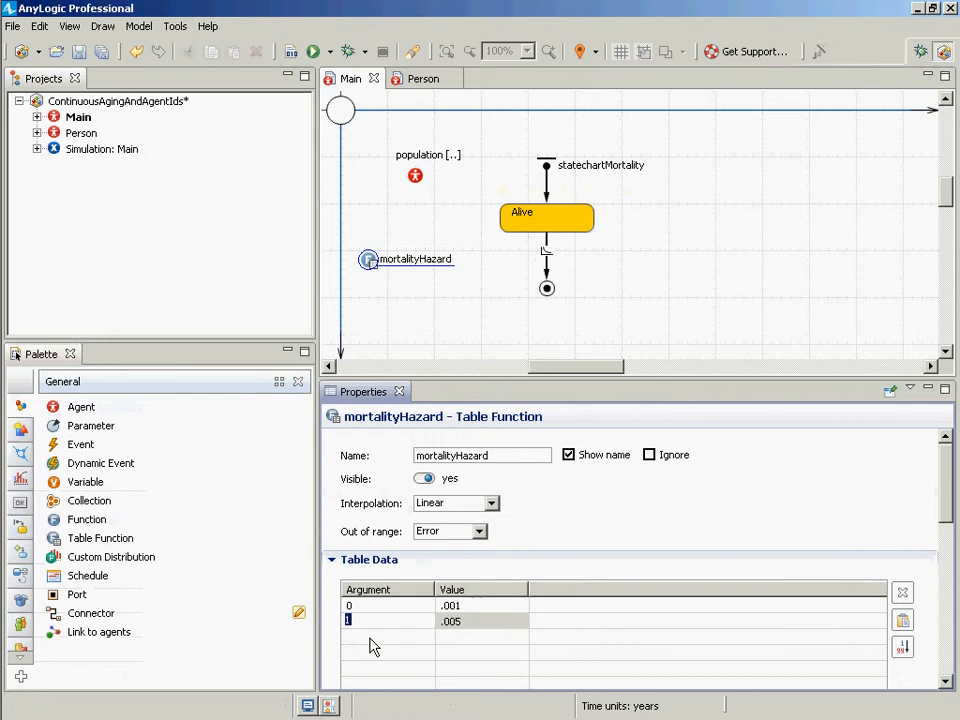
# - Add a third row to the mortalityHazard table with argument 10 and value 0.004
pyautogui.click(368, 644)
pyautogui.scroll(-3, 407, 662)
pyautogui.scroll(2, 407, 662)
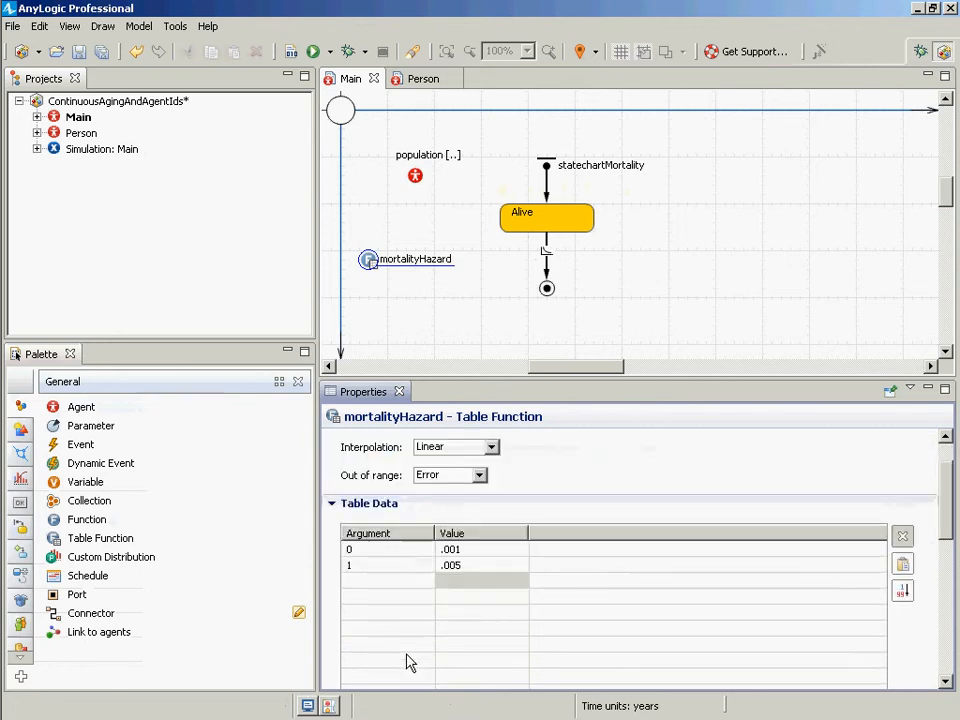
pyautogui.write('10')
pyautogui.press('Tab')
pyautogui.write('0.0')
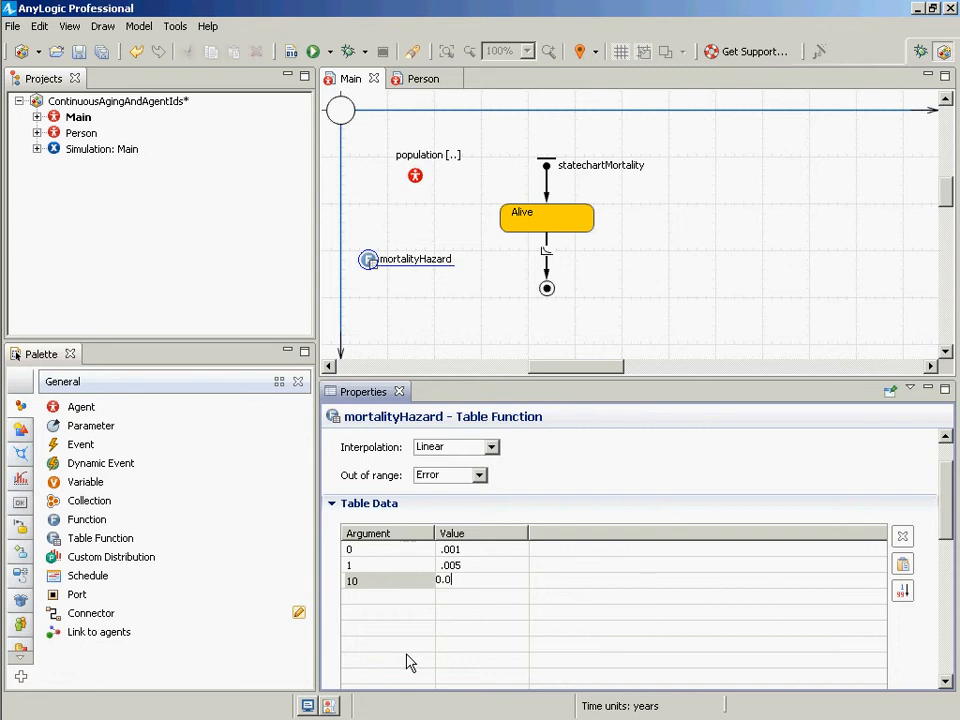
pyautogui.write('04')
pyautogui.press('Return')
# - Add a row for argument 20 with value 0.01 to the mortalityHazard table
pyautogui.click(362, 600)
pyautogui.write('20')
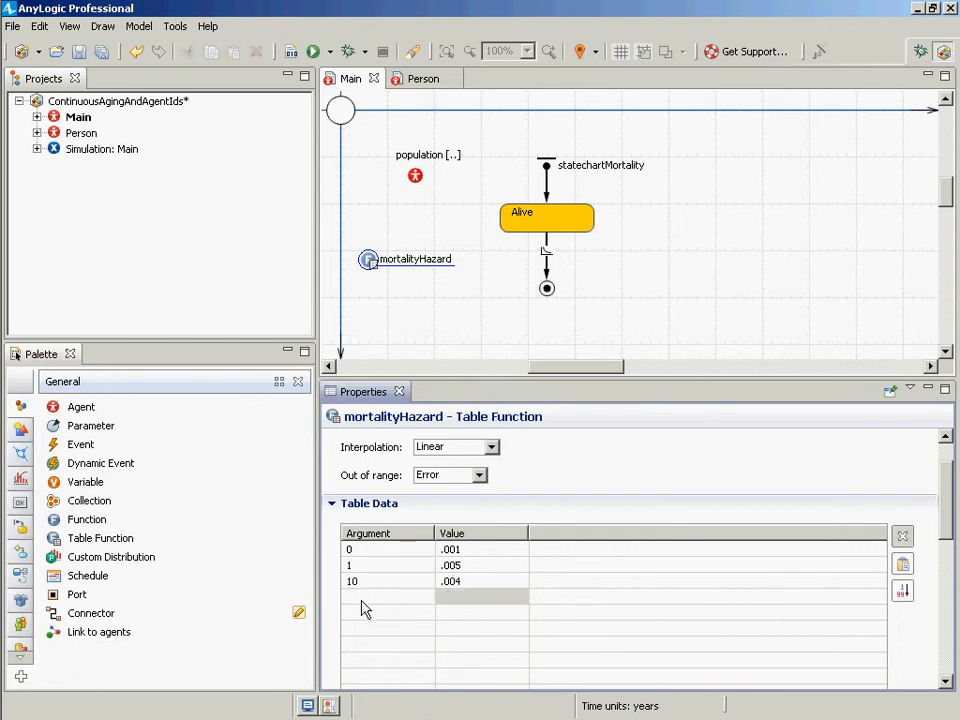
pyautogui.press('Tab')
pyautogui.write('0.0')
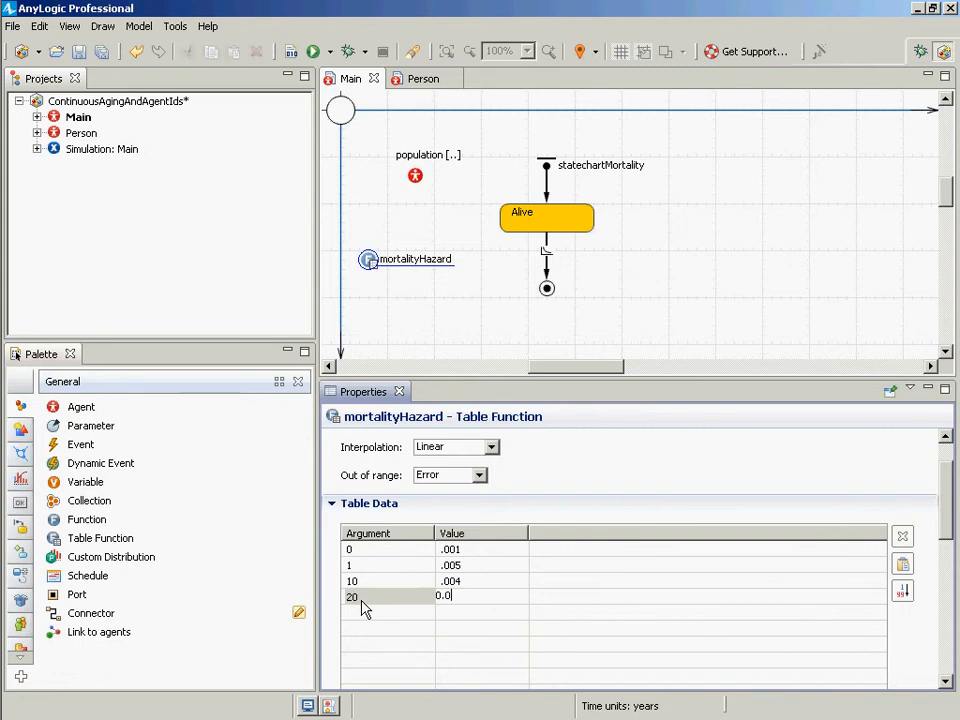
pyautogui.write('1')
pyautogui.press('Tab')
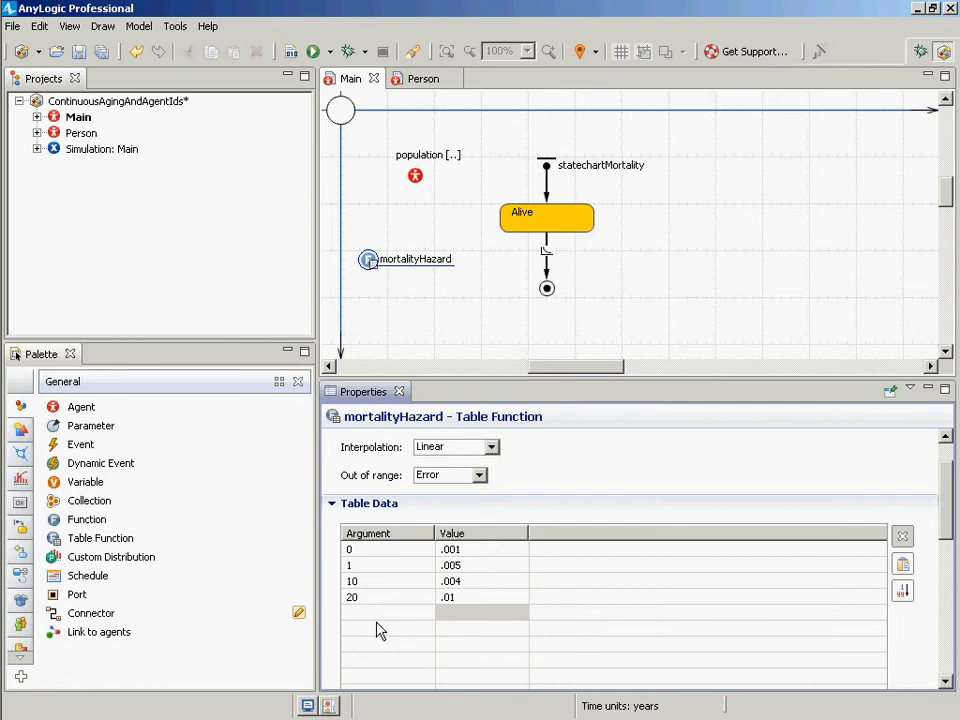
# - Add a row for argument 35 with value 0.005 to the mortalityHazard table
pyautogui.write('35')
pyautogui.press('Tab')
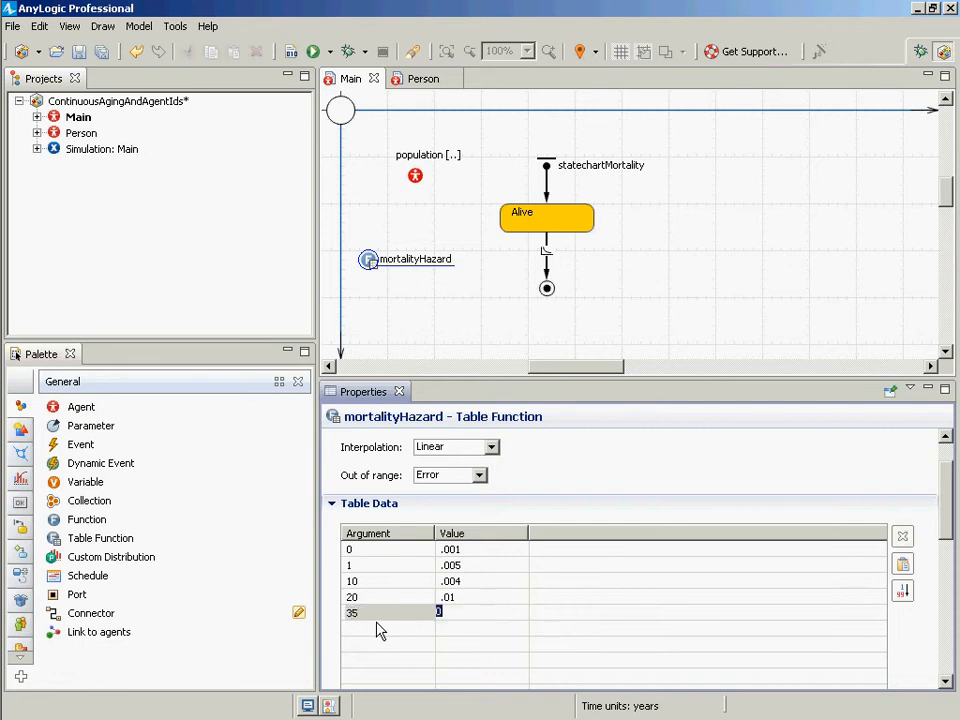
pyautogui.write('0.0')
pyautogui.write('00')
pyautogui.write('5')
pyautogui.press('Return')
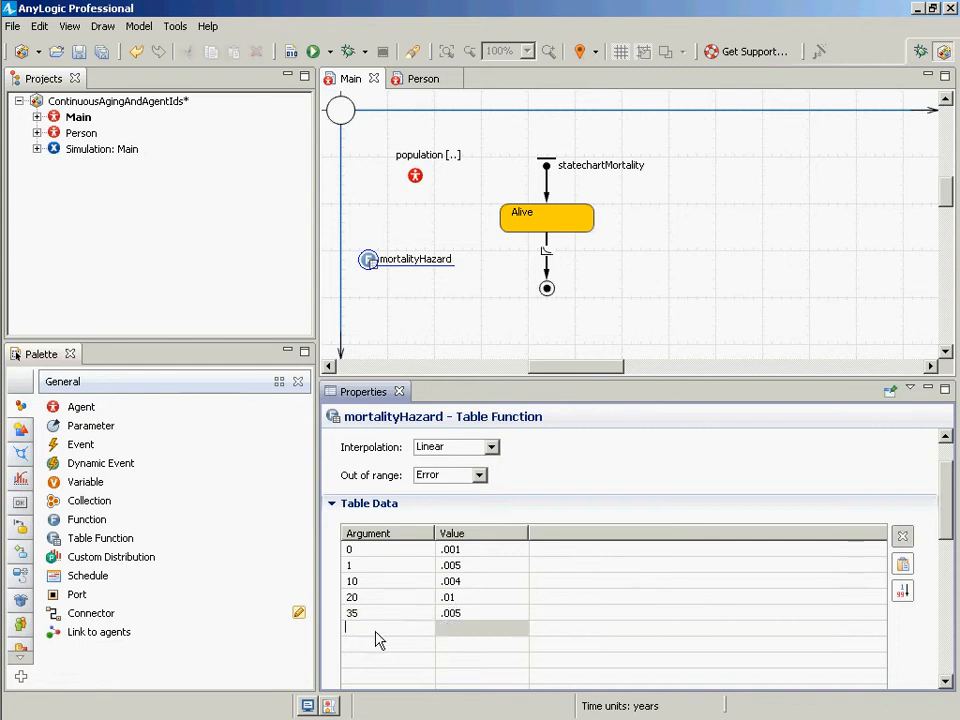
# - Add a row for argument 50 with value 0.01 to the mortalityHazard table
pyautogui.write('60')
pyautogui.press('BackSpace')
pyautogui.press('BackSpace')
pyautogui.write('50')
pyautogui.press('Return')
pyautogui.write('0.0')
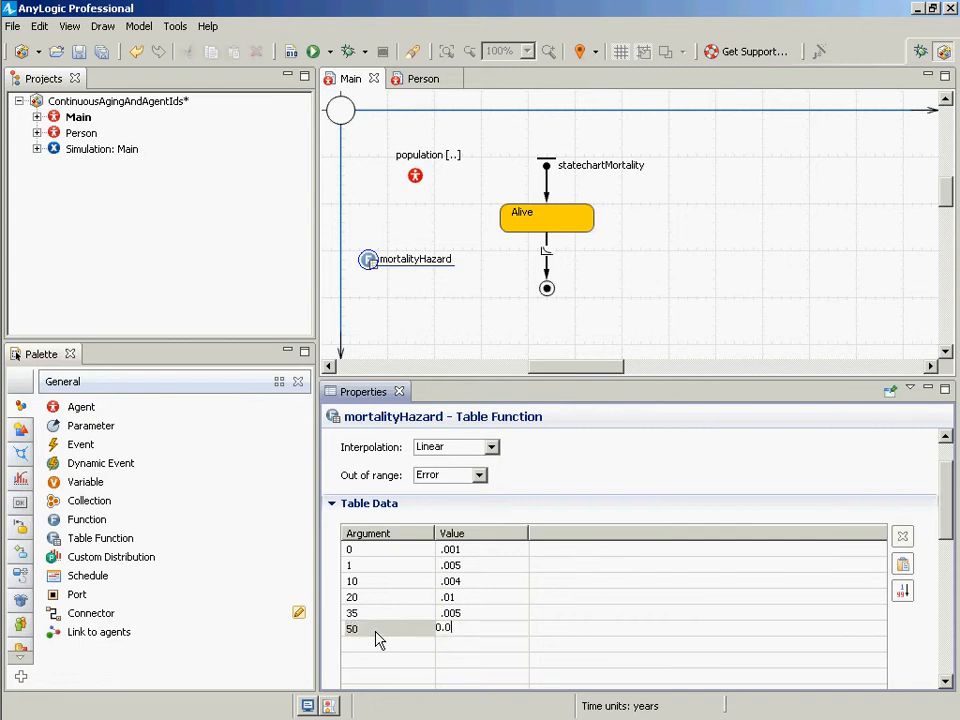
pyautogui.write('1')
# - Complete the mortalityHazard table with a last row for argument 70 and value 0.03
pyautogui.click(384, 649)
pyautogui.write('70')
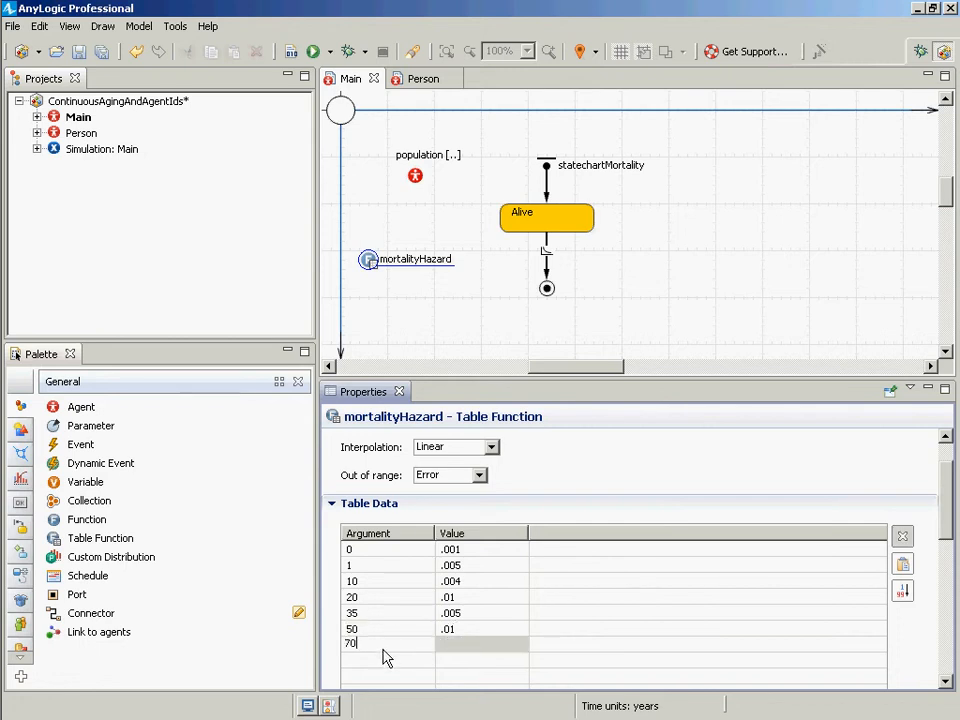
pyautogui.press('Tab')
pyautogui.write('0.0')
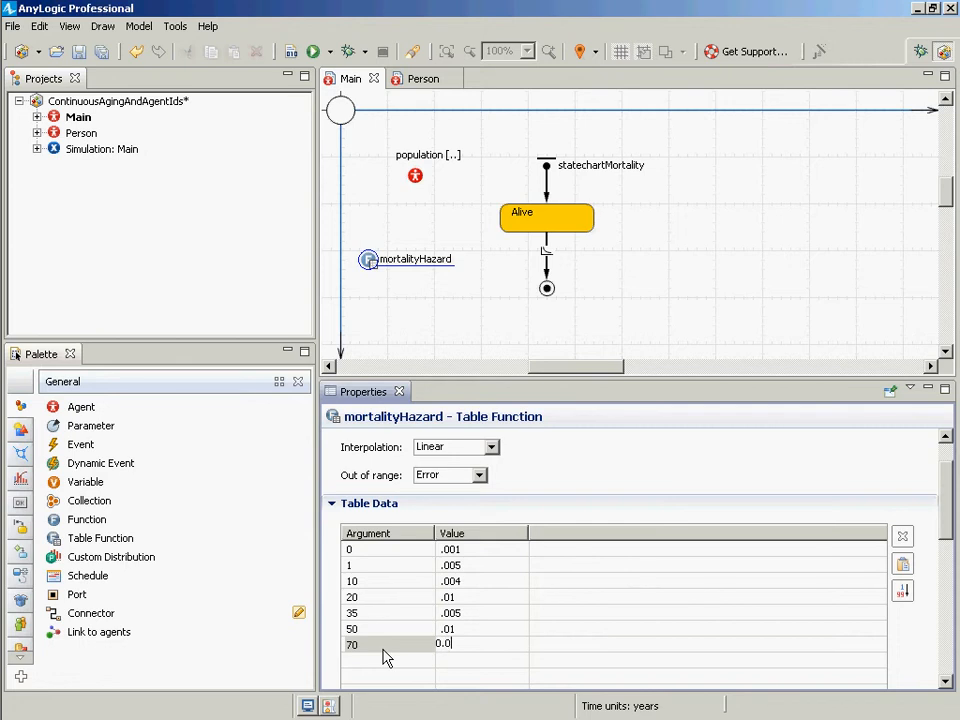
pyautogui.write('25')
pyautogui.press('BackSpace')
pyautogui.press('BackSpace')
pyautogui.write('3')
pyautogui.press('Return')
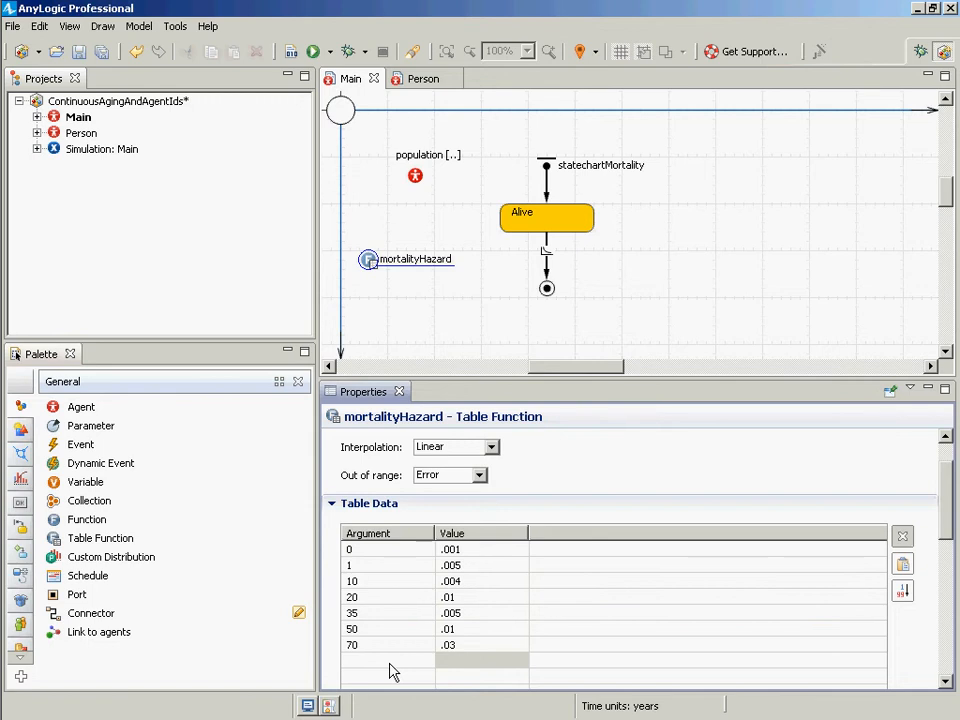
# - Examine the preview curve of mortalityHazard under its linear interpolation
pyautogui.scroll(2, 390, 672)
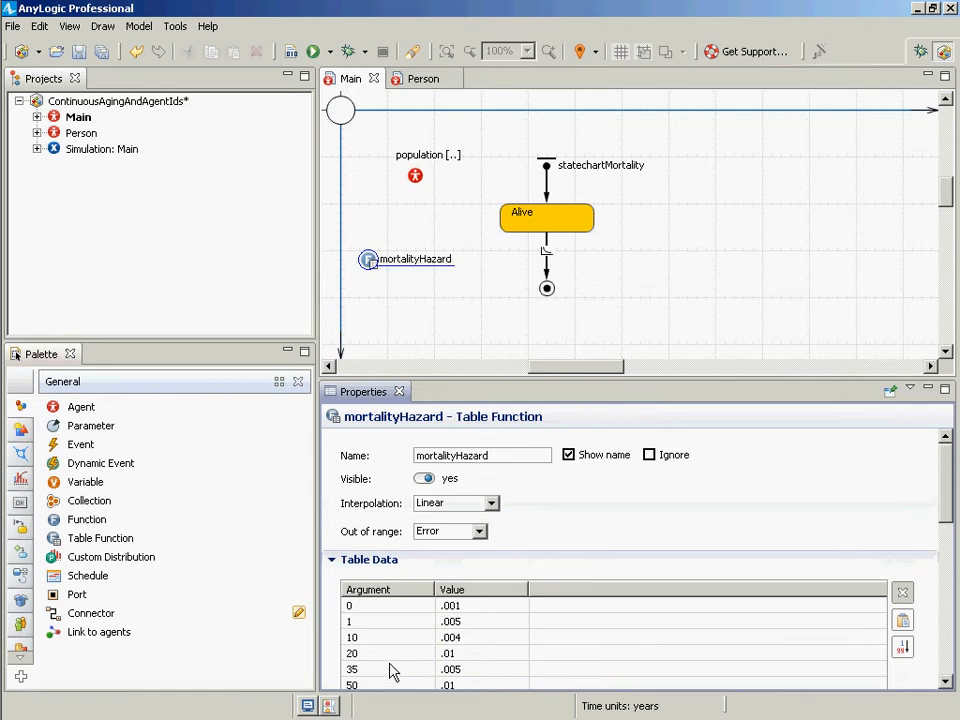
pyautogui.rightClick(493, 507)
pyautogui.click(543, 500)
pyautogui.scroll(-6, 540, 510)
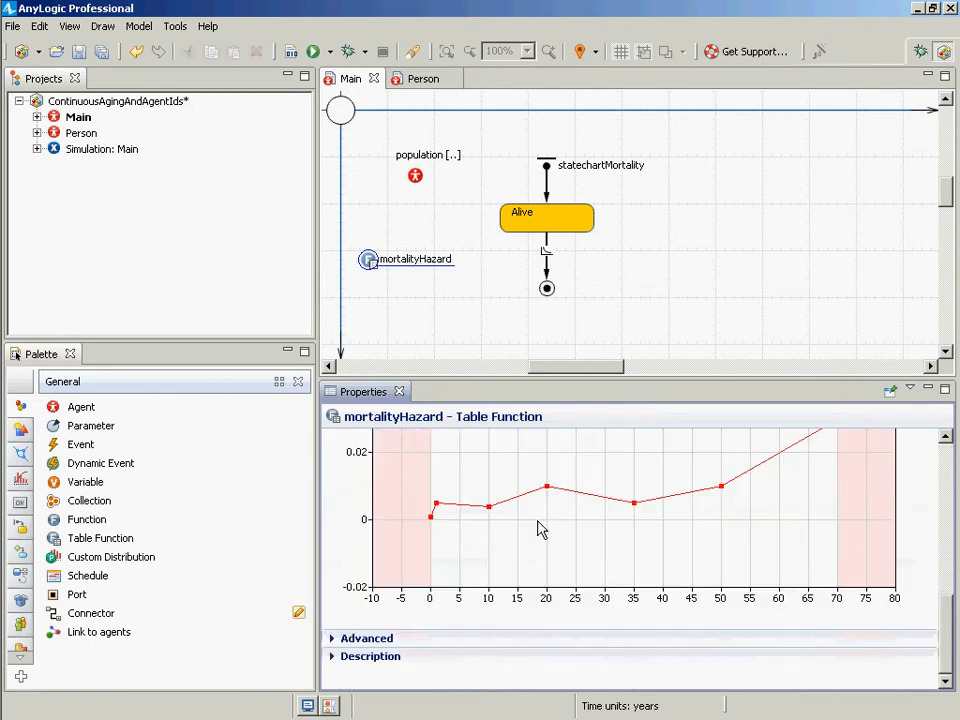
pyautogui.scroll(1, 450, 600)
pyautogui.scroll(4, 454, 611)
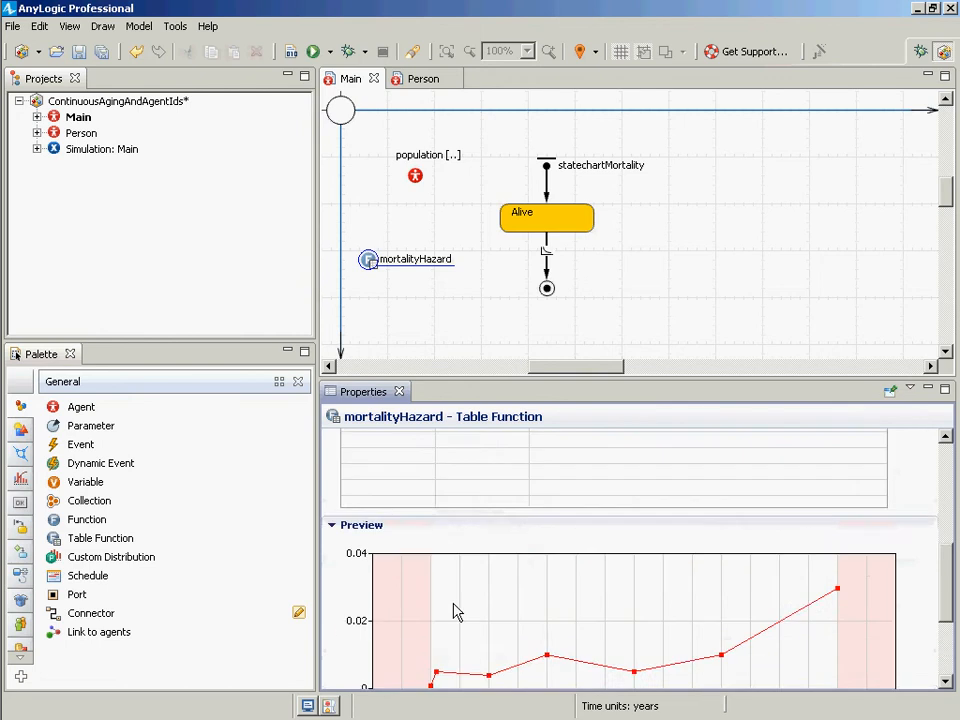
pyautogui.scroll(3, 461, 530)
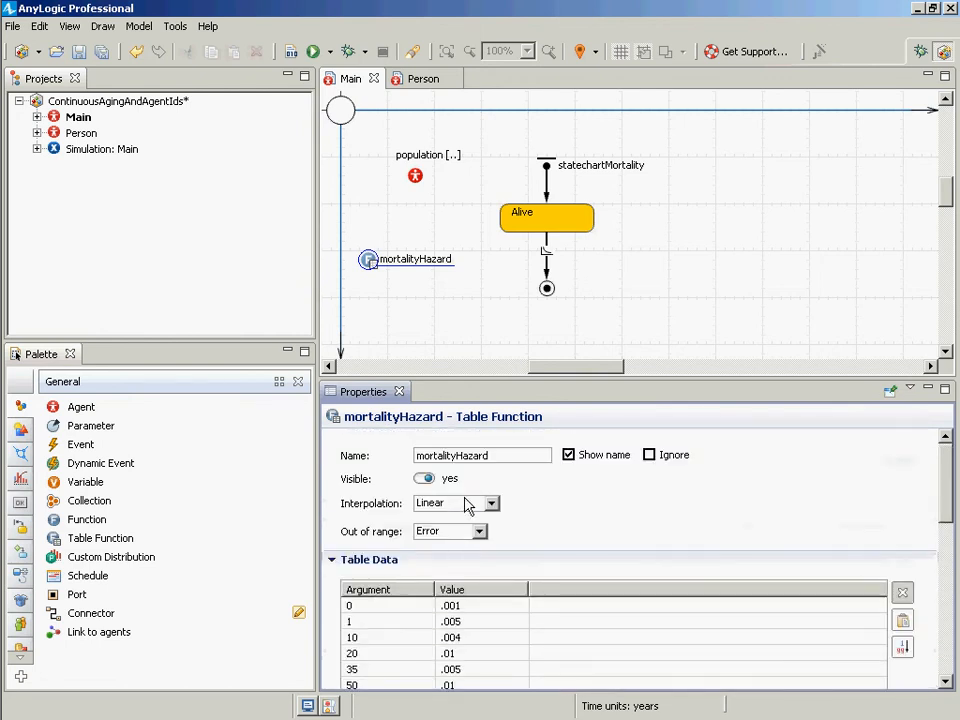
# - Try Step interpolation for mortalityHazard, check its preview, and set the interpolation back to Linear
pyautogui.click(491, 505)
pyautogui.click(491, 505)
pyautogui.click(491, 505)
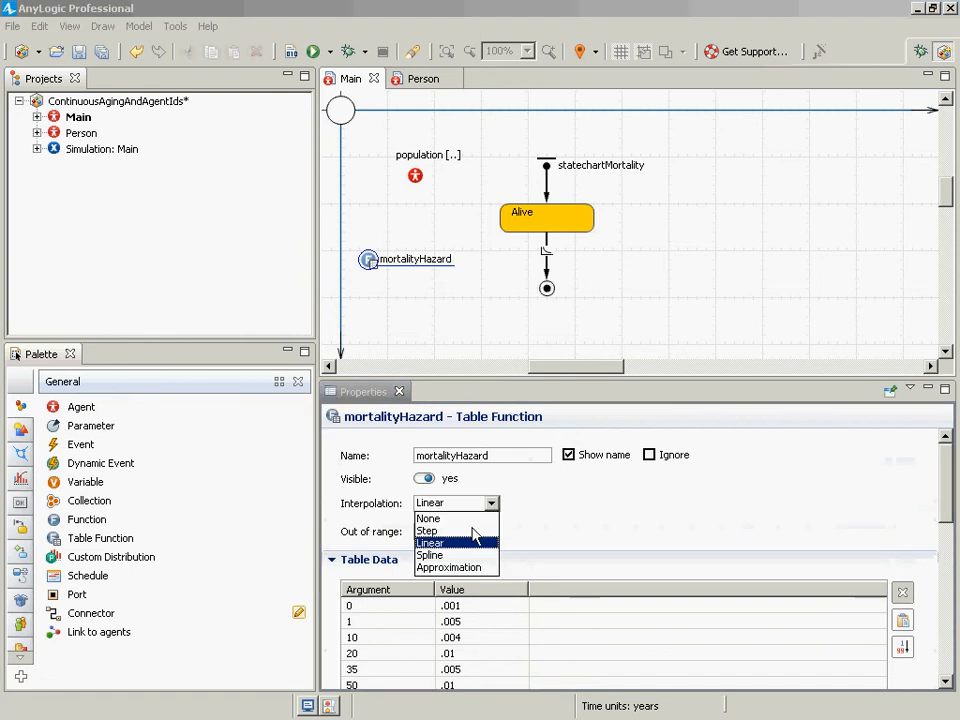
pyautogui.click(472, 531)
pyautogui.scroll(-6, 491, 589)
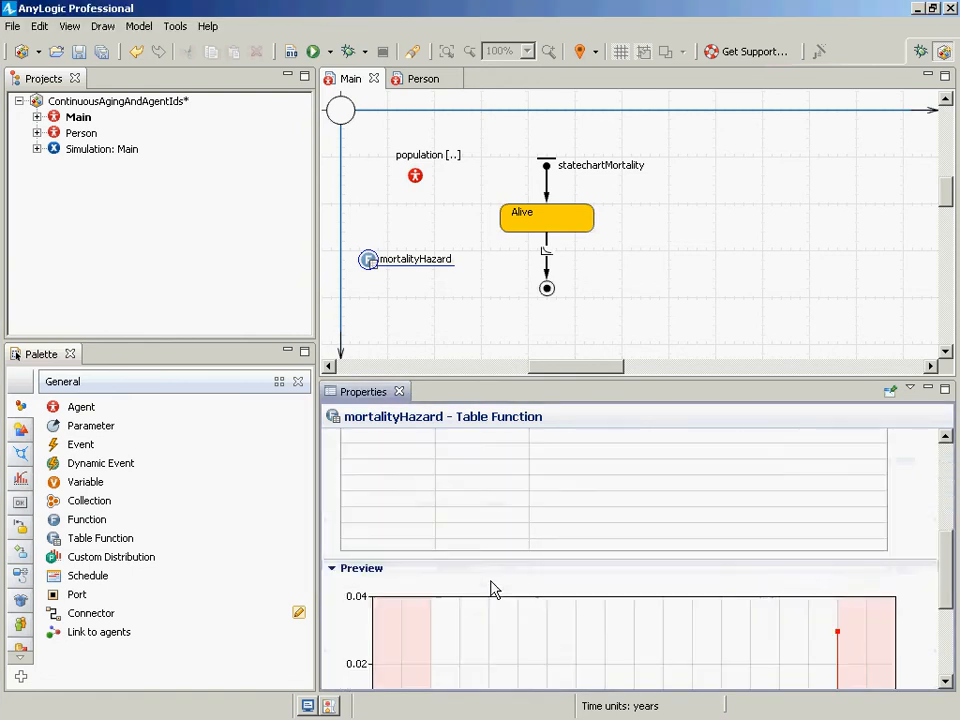
pyautogui.scroll(6, 488, 576)
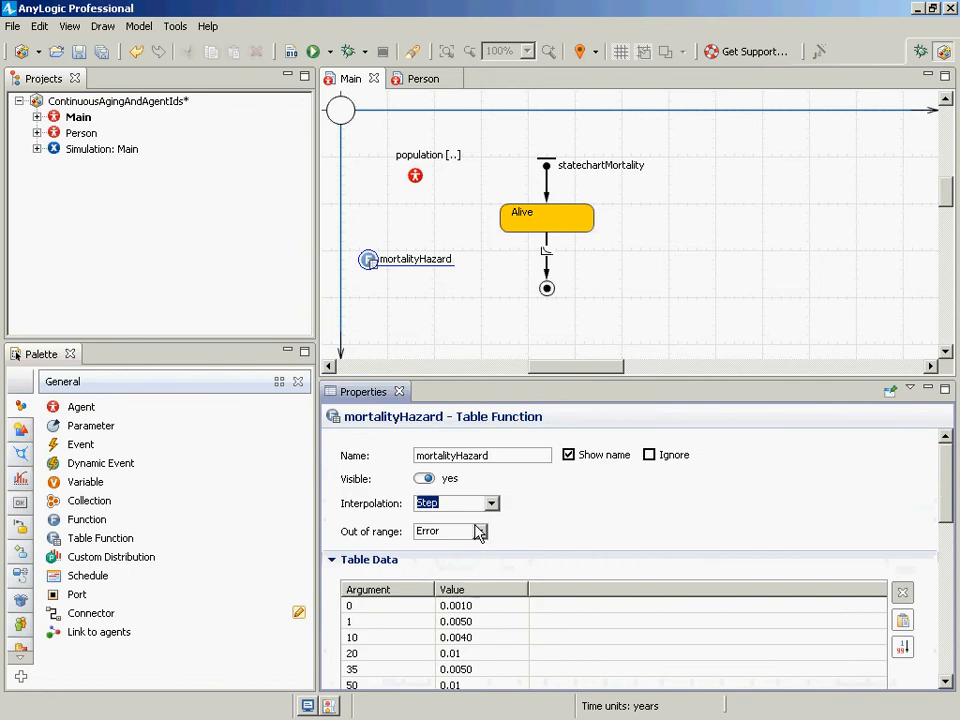
pyautogui.click(491, 505)
pyautogui.click(455, 544)
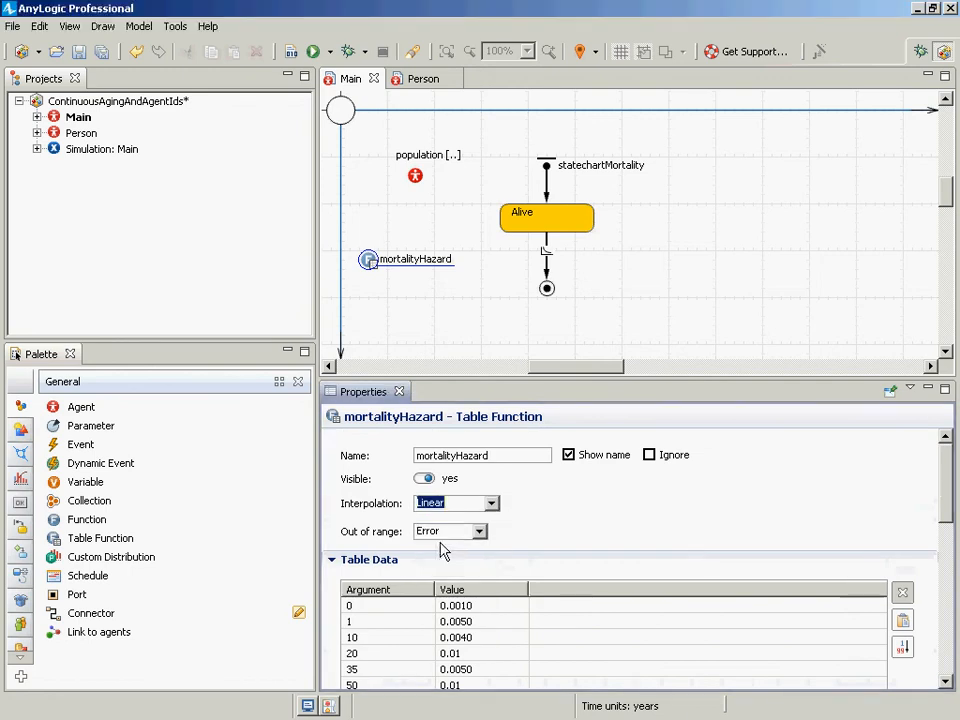
# - Set mortalityHazard's interpolation to Spline and check the preview curve
pyautogui.scroll(-6, 497, 585)
pyautogui.scroll(5, 495, 591)
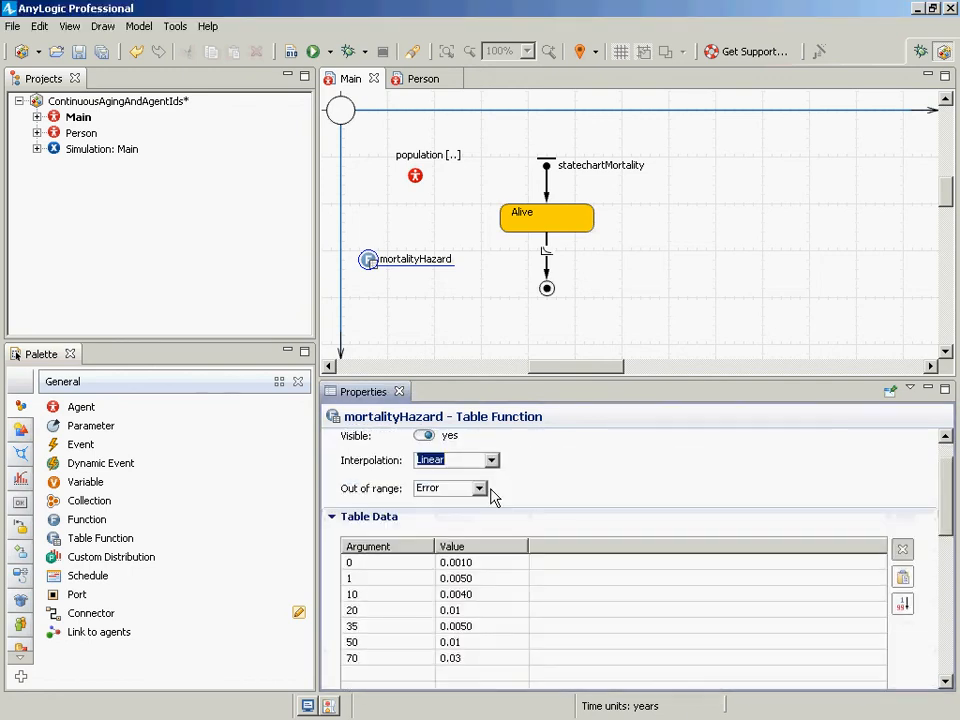
pyautogui.click(491, 460)
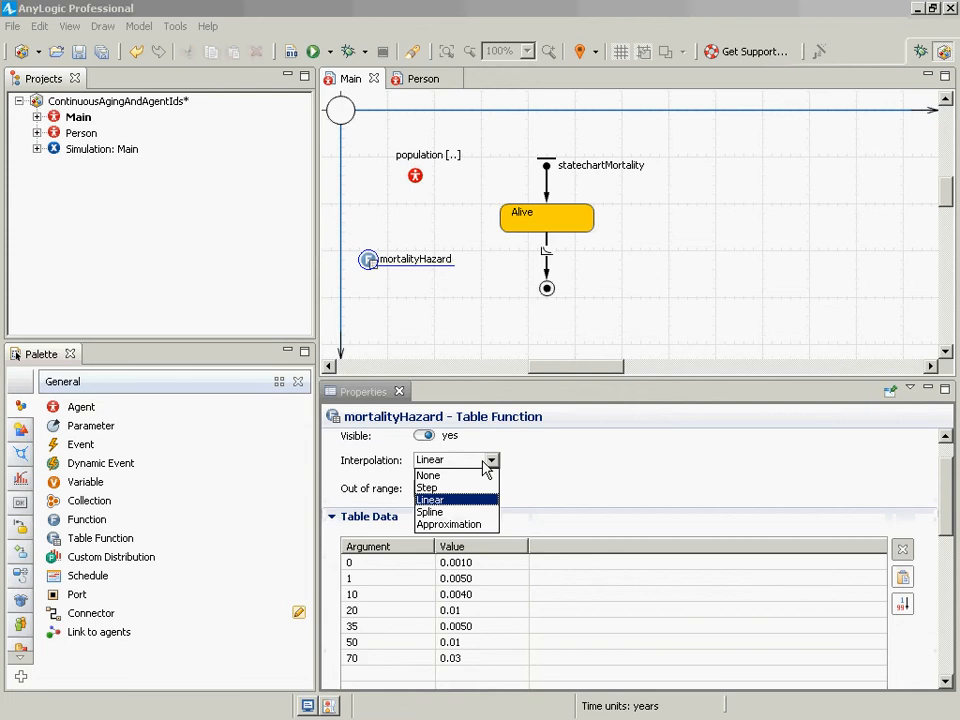
pyautogui.click(448, 512)
pyautogui.scroll(-2, 488, 582)
pyautogui.scroll(-3, 489, 585)
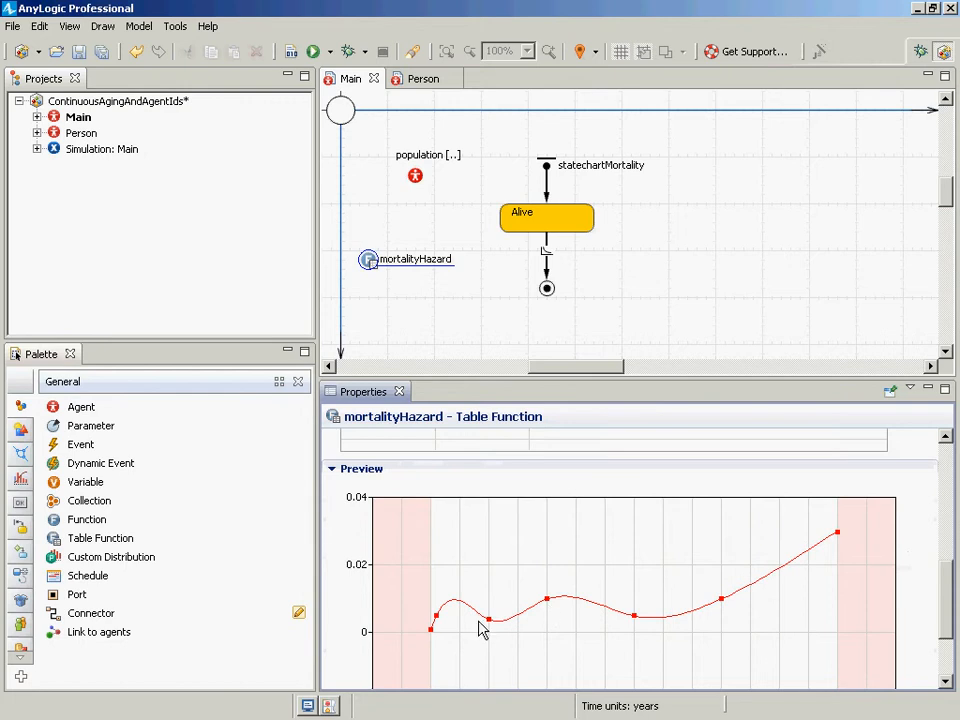
pyautogui.scroll(5, 486, 626)
pyautogui.scroll(3, 434, 497)
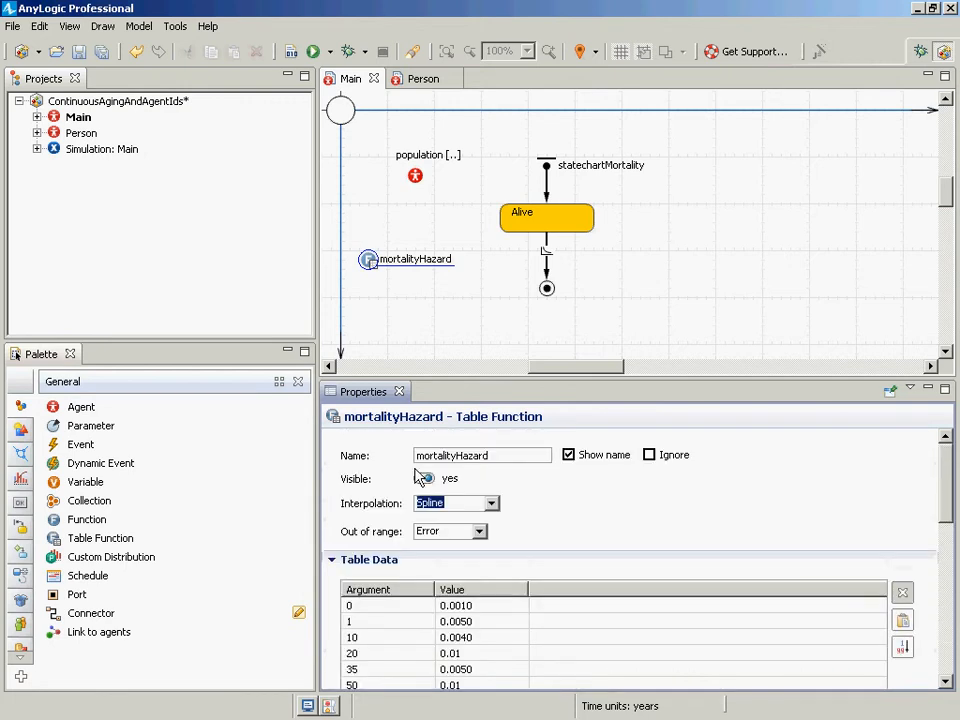
pyautogui.click(491, 503)
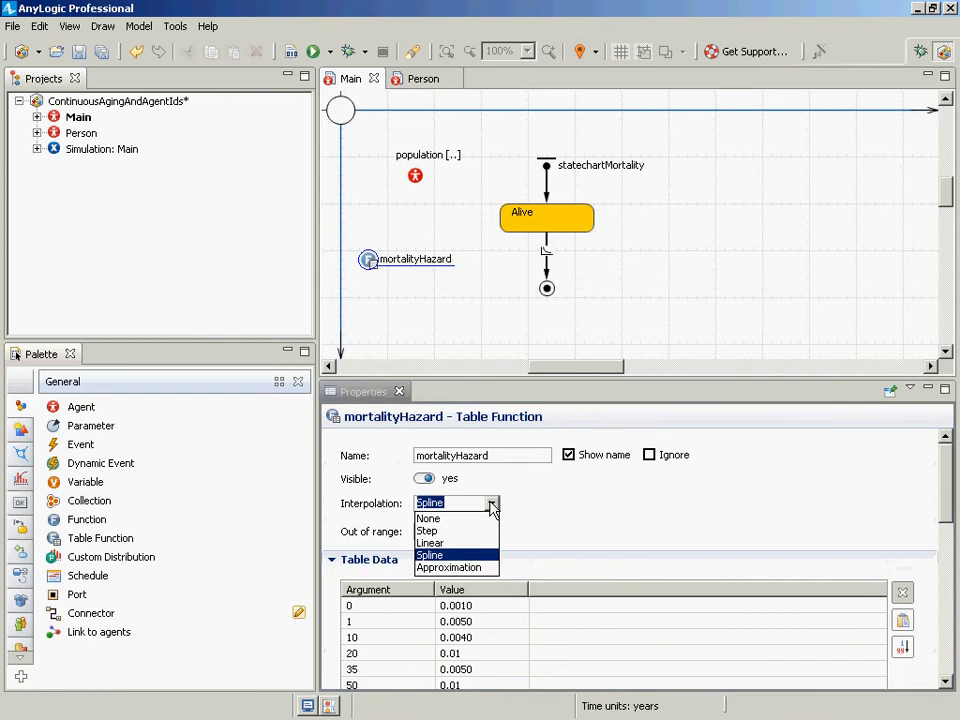
pyautogui.click(491, 503)
pyautogui.click(491, 503)
pyautogui.click(491, 508)
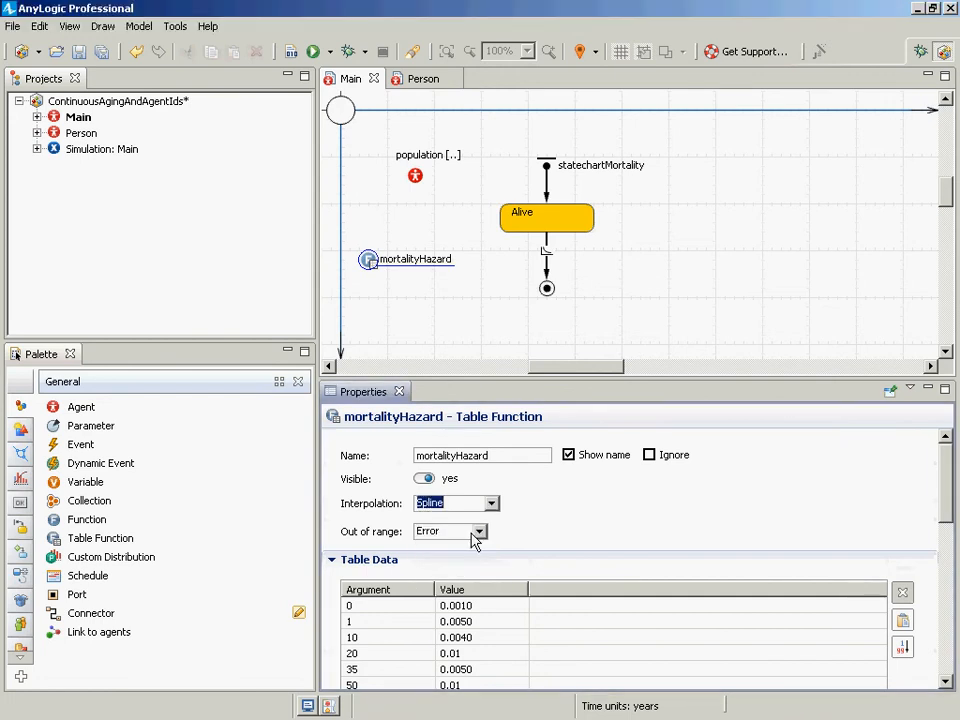
# - Set the out-of-range behaviour of mortalityHazard to Nearest
pyautogui.click(477, 535)
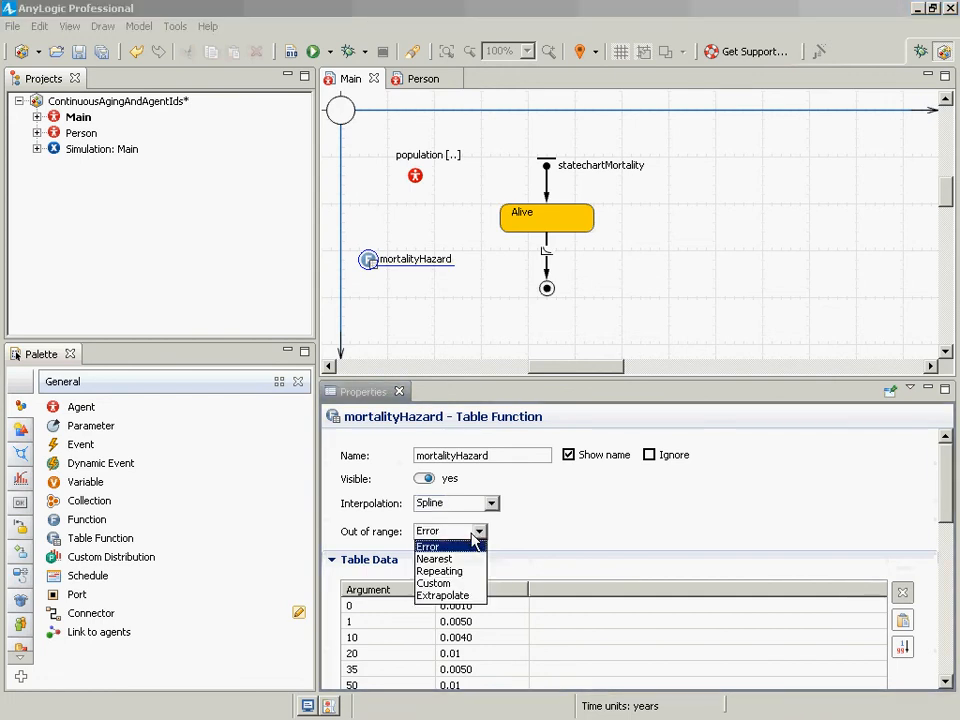
pyautogui.click(455, 559)
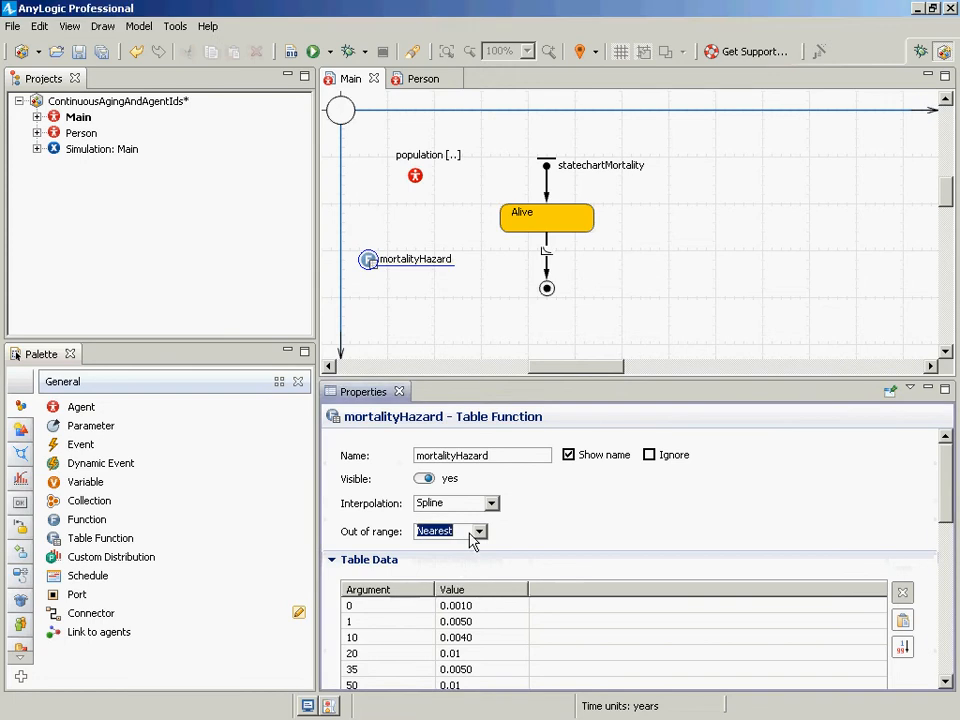
pyautogui.click(477, 533)
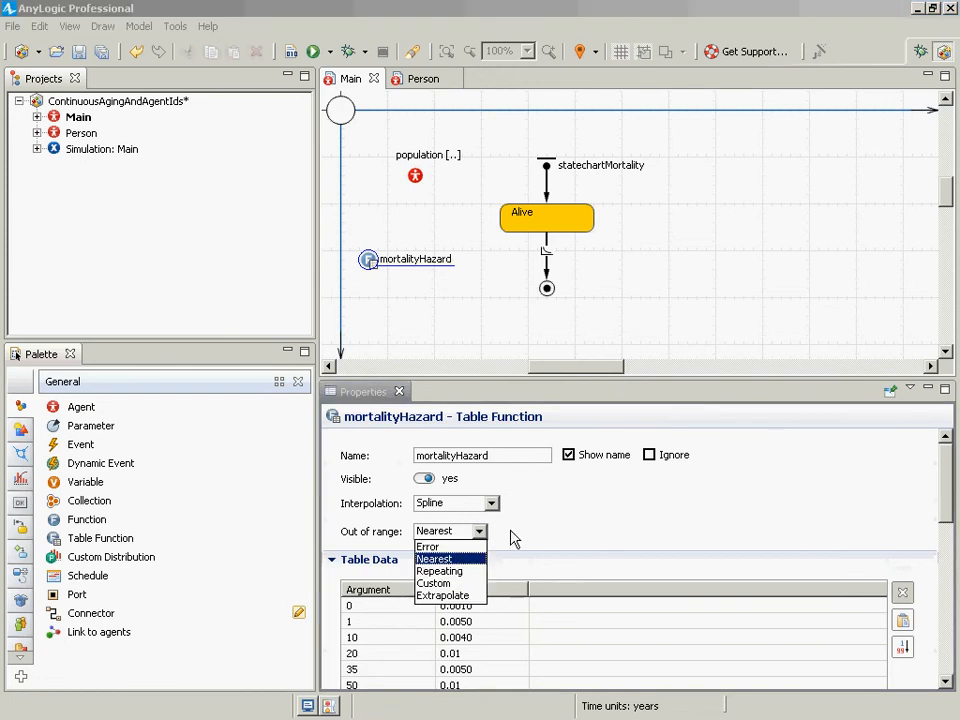
pyautogui.click(512, 540)
pyautogui.click(478, 543)
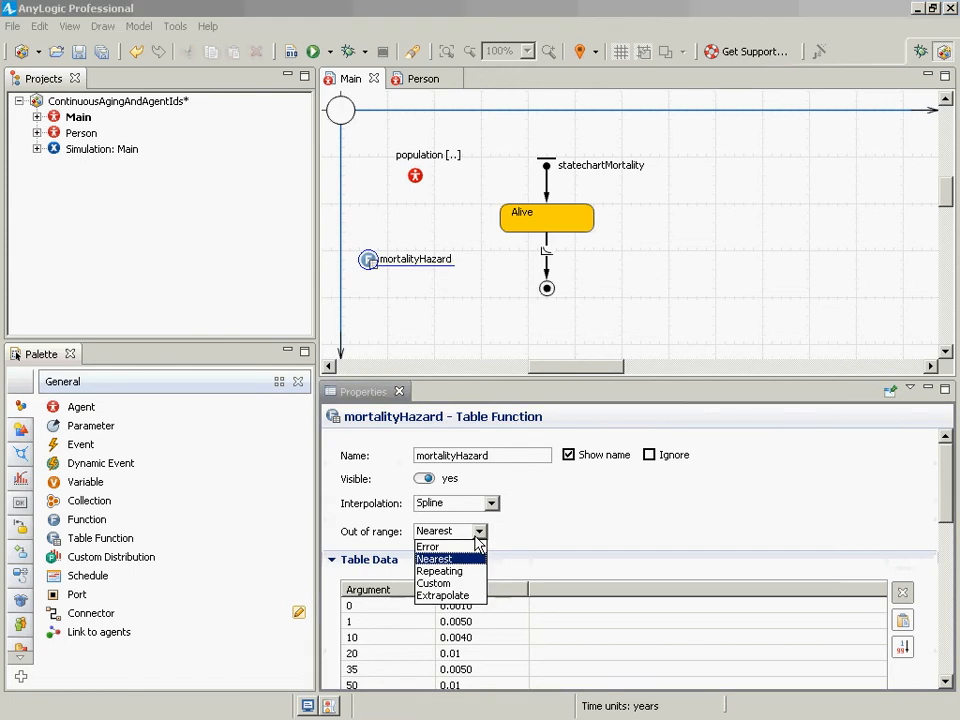
pyautogui.click(463, 558)
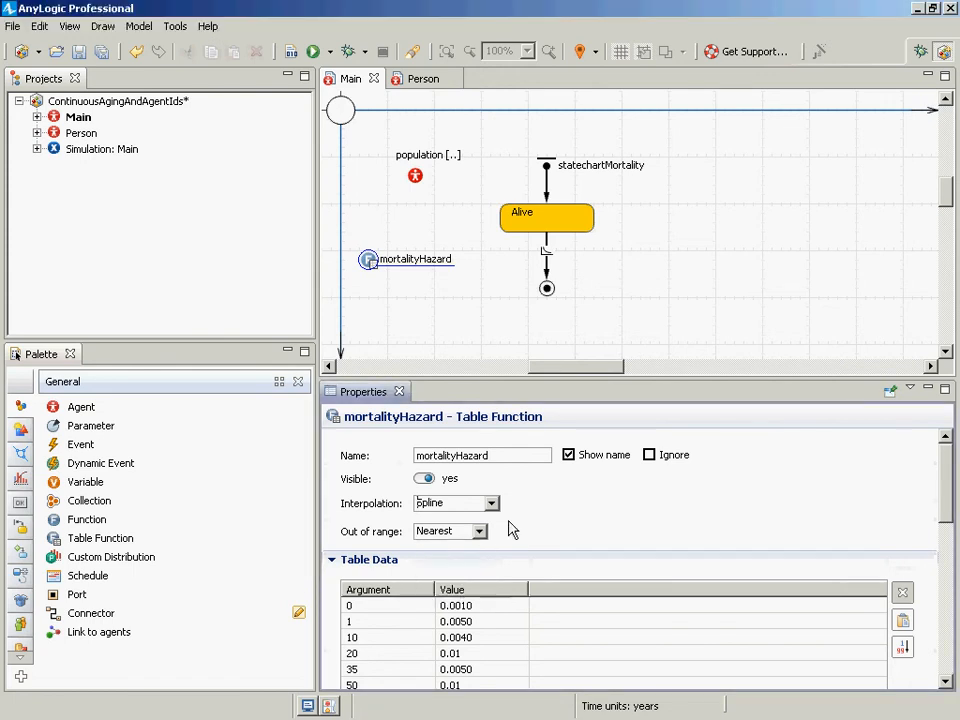
# - Set the rate of the death transition below the Alive state to mortalityHazard(currentAge())
pyautogui.click(547, 268)
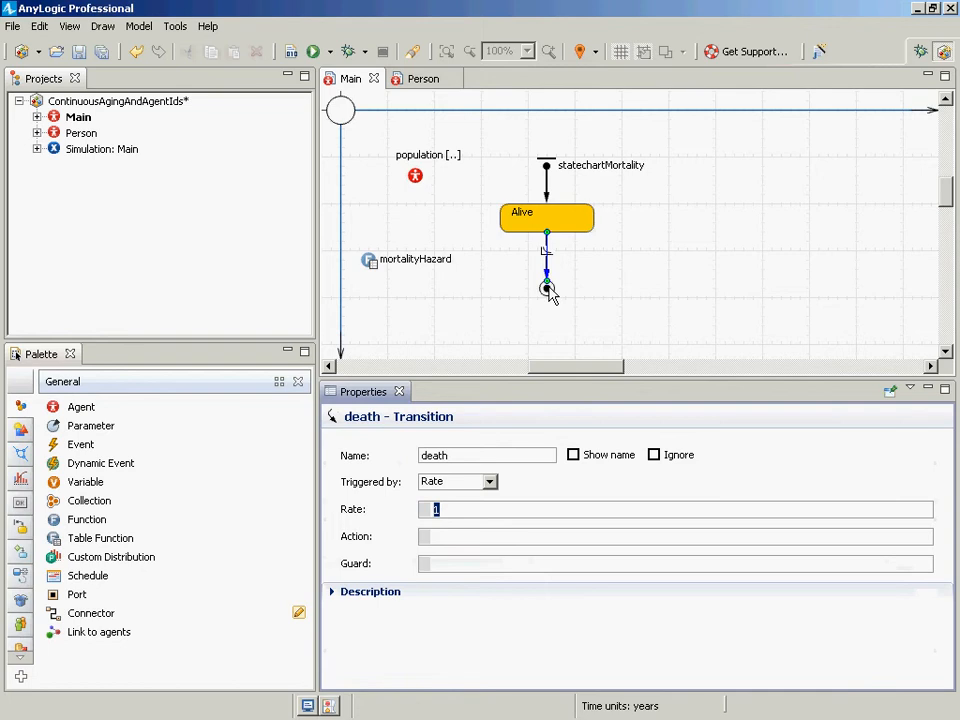
pyautogui.write('mortalityHA')
pyautogui.press('BackSpace')
pyautogui.write('azard(current')
pyautogui.press('BackSpace')
pyautogui.press('BackSpace')
pyautogui.press('BackSpace')
pyautogui.press('BackSpace')
pyautogui.press('BackSpace')
pyautogui.press('BackSpace')
pyautogui.press('BackSpace')
pyautogui.write('currentAge()')
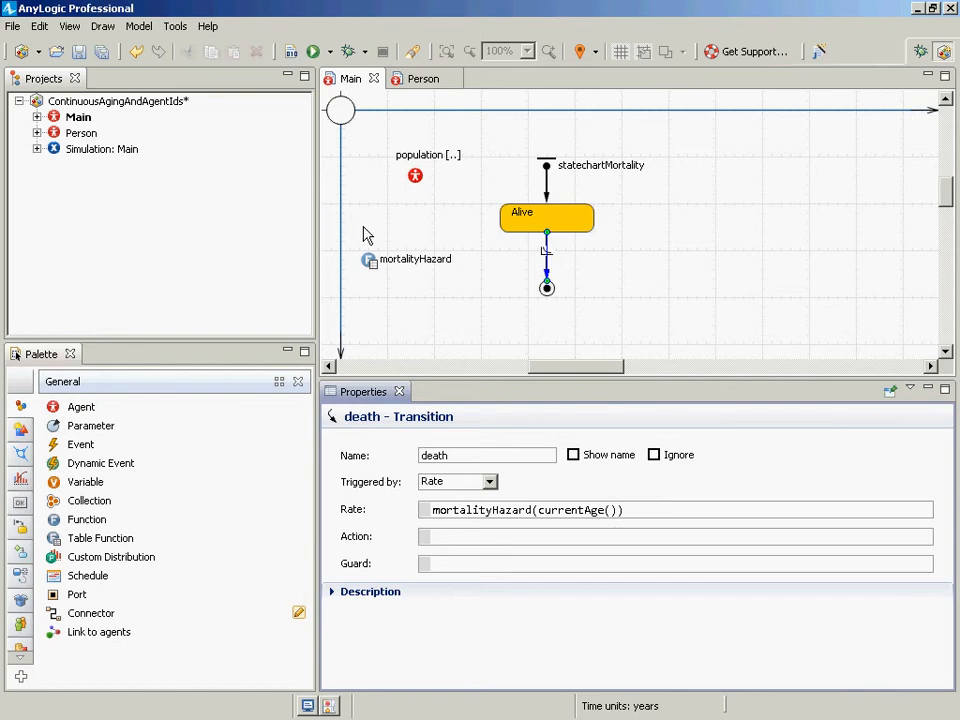
# - Copy the whole mortality statechart together with mortalityHazard in Main and delete the originals there
pyautogui.moveTo(728, 125); pyautogui.dragTo(470, 312)
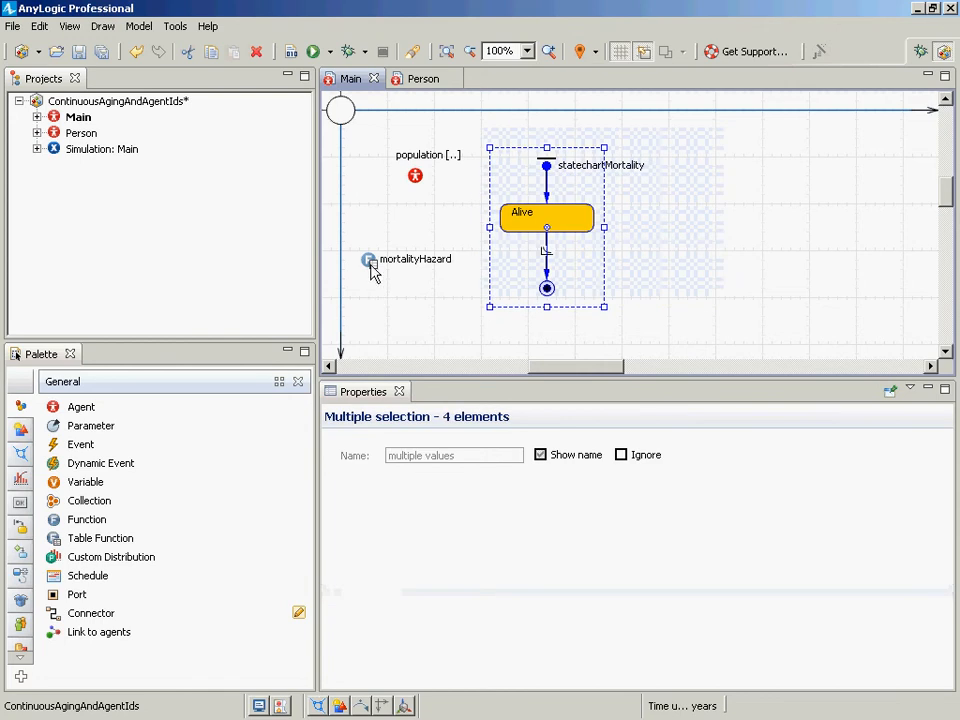
pyautogui.keyDown('shift'); pyautogui.click(371, 266); pyautogui.keyUp('shift')
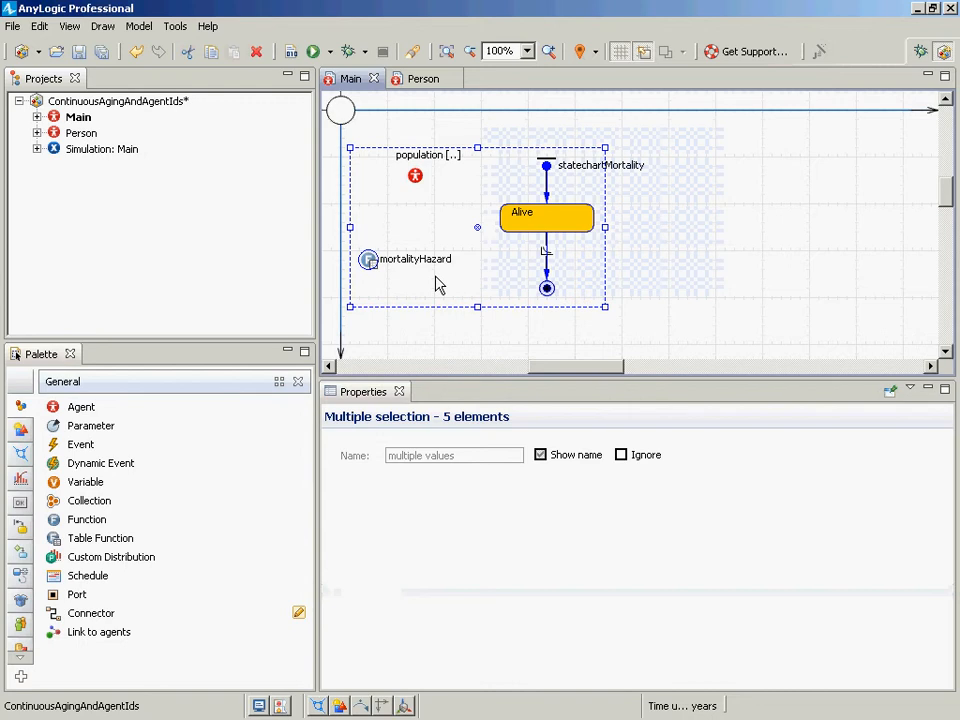
pyautogui.hotkey('ctrl', 'c')
pyautogui.press('Delete')
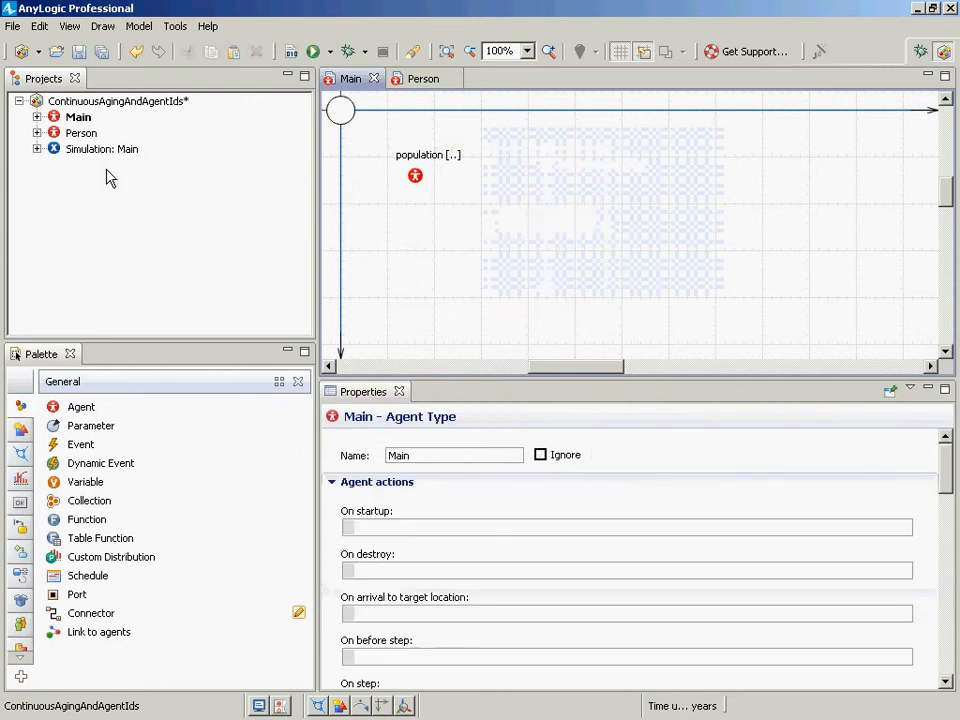
# - Paste the copied statechart and mortalityHazard into Person, move them clear of birthTime and currentAge, and build the model
pyautogui.click(57, 138)
pyautogui.click(514, 264)
pyautogui.doubleClick(78, 134)
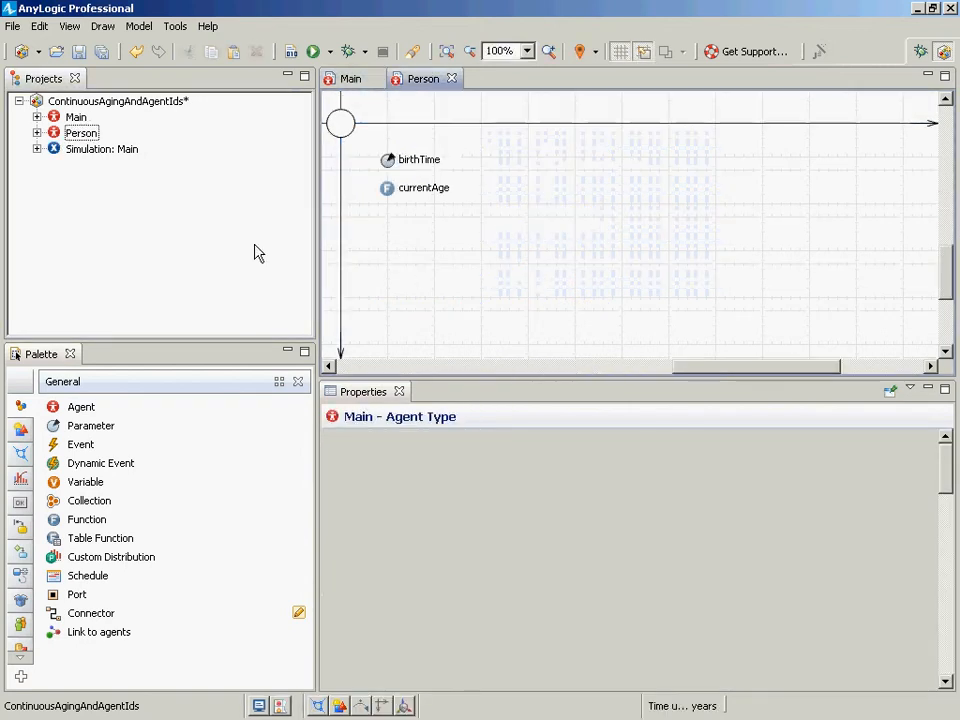
pyautogui.click(568, 238)
pyautogui.hotkey('ctrl', 'v')
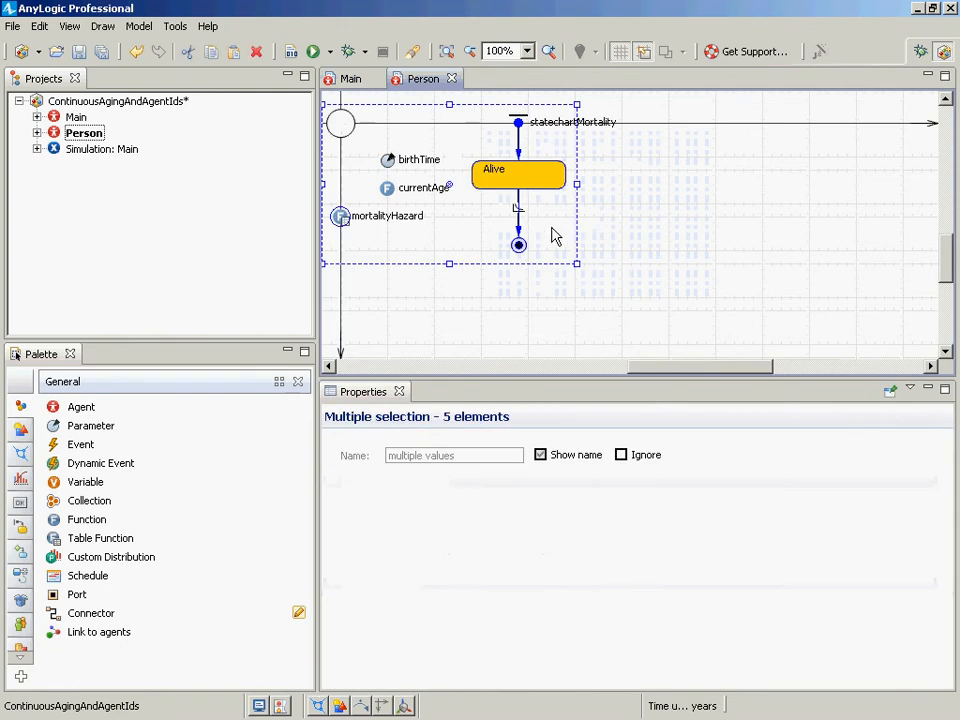
pyautogui.moveTo(497, 184); pyautogui.dragTo(602, 266)
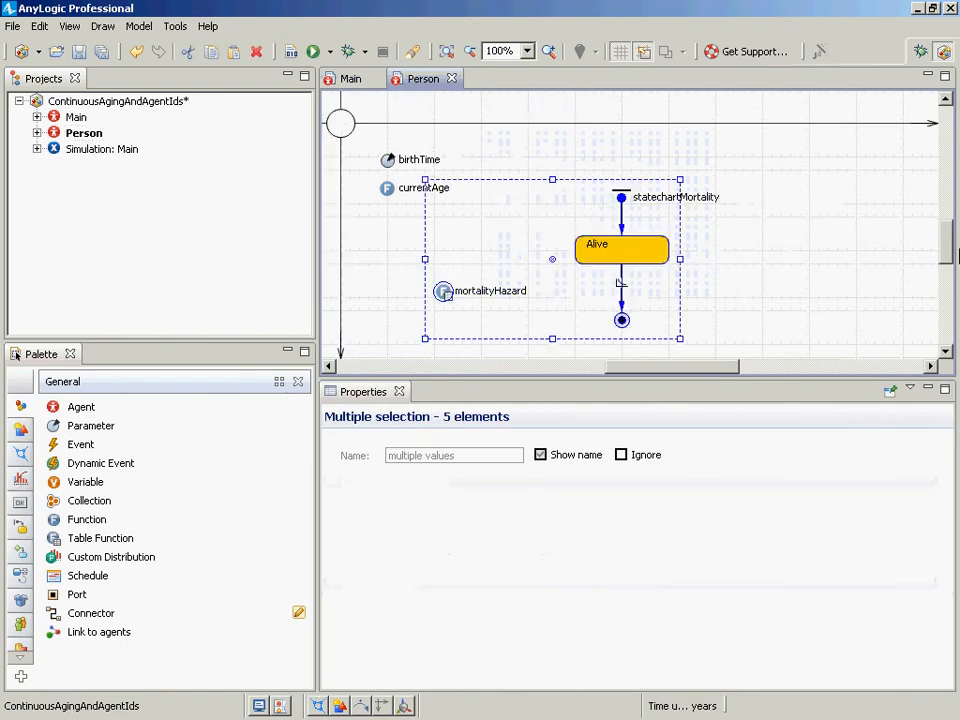
pyautogui.click(456, 184)
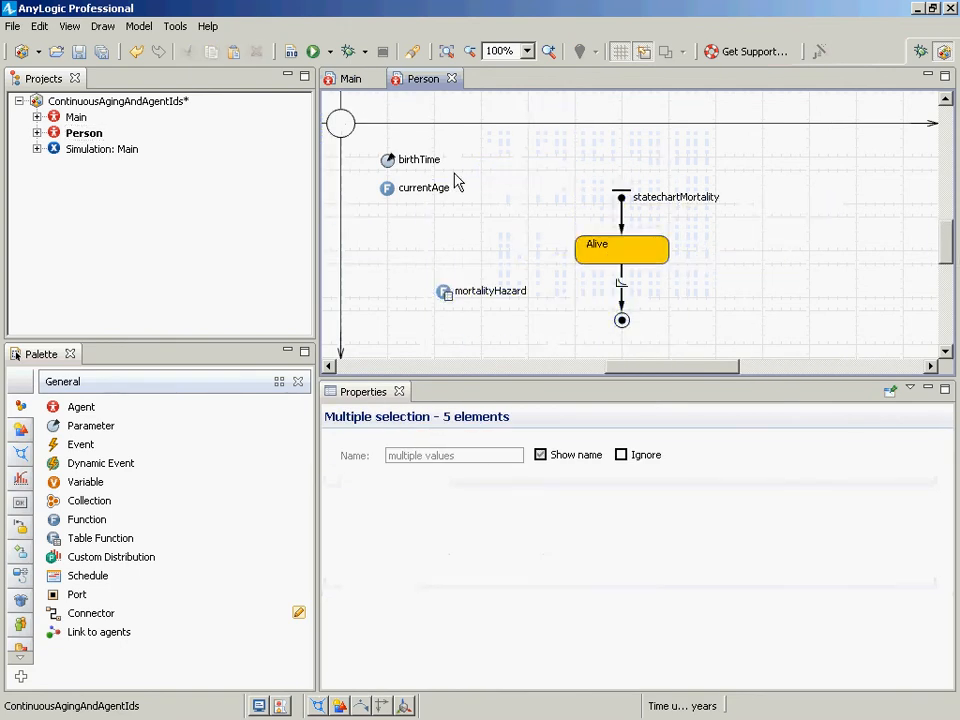
pyautogui.click(291, 52)
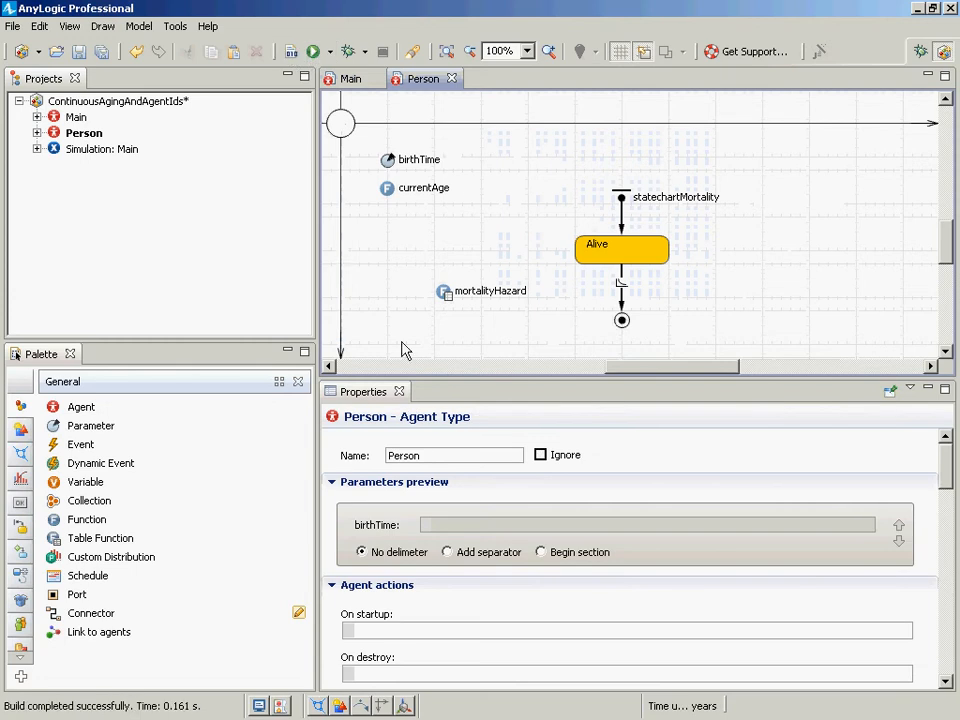
# - Review the death transition, statechart entry point and mortalityHazard table in Person, and save the model
pyautogui.click(619, 282)
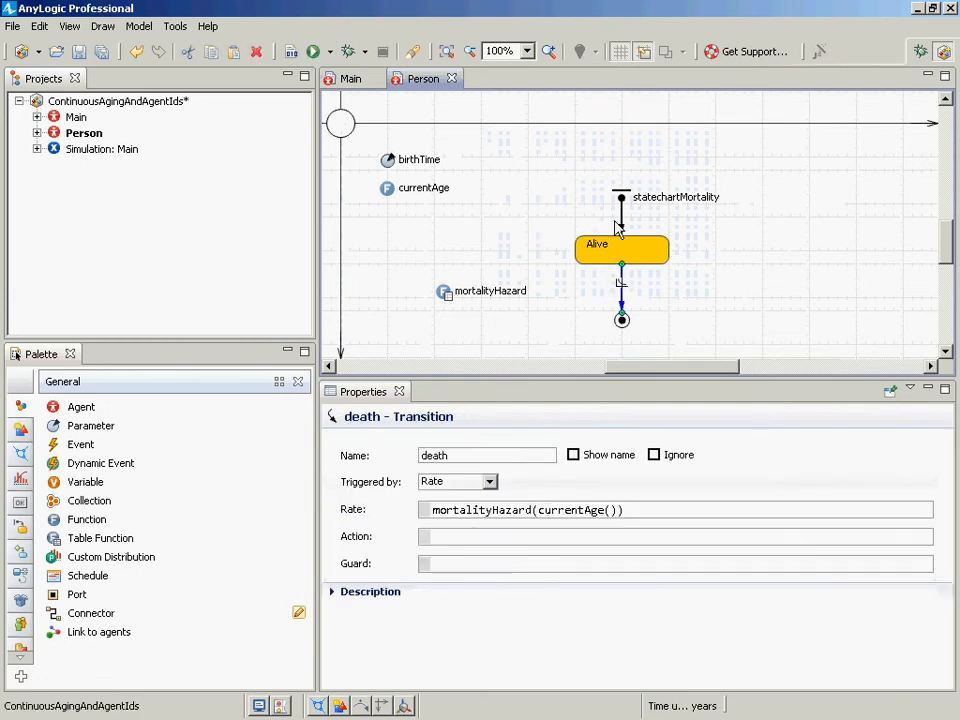
pyautogui.click(624, 222)
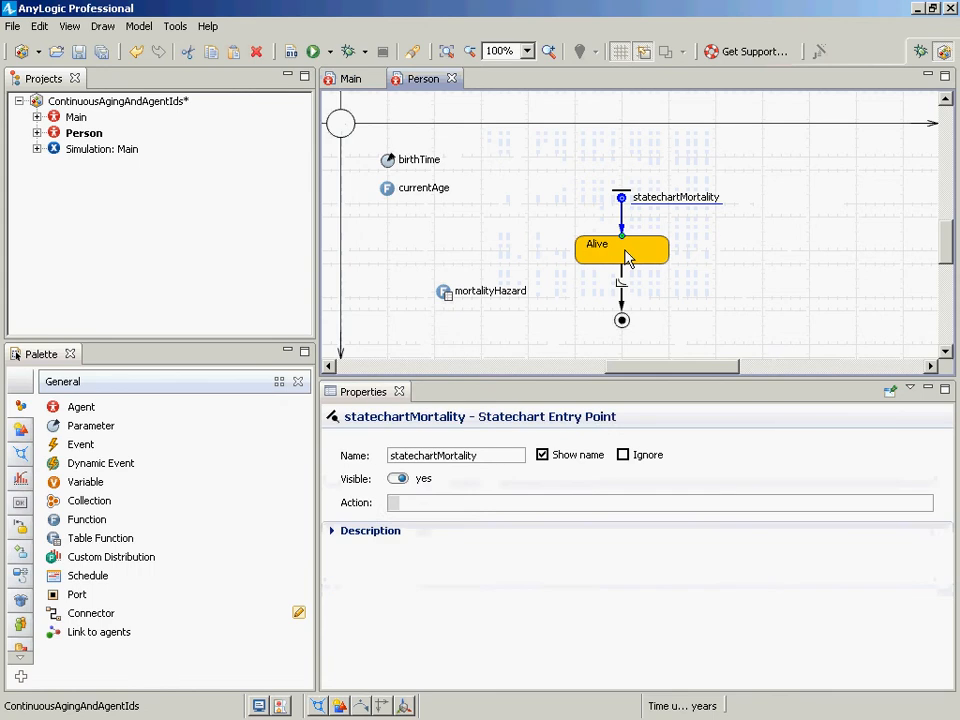
pyautogui.click(448, 292)
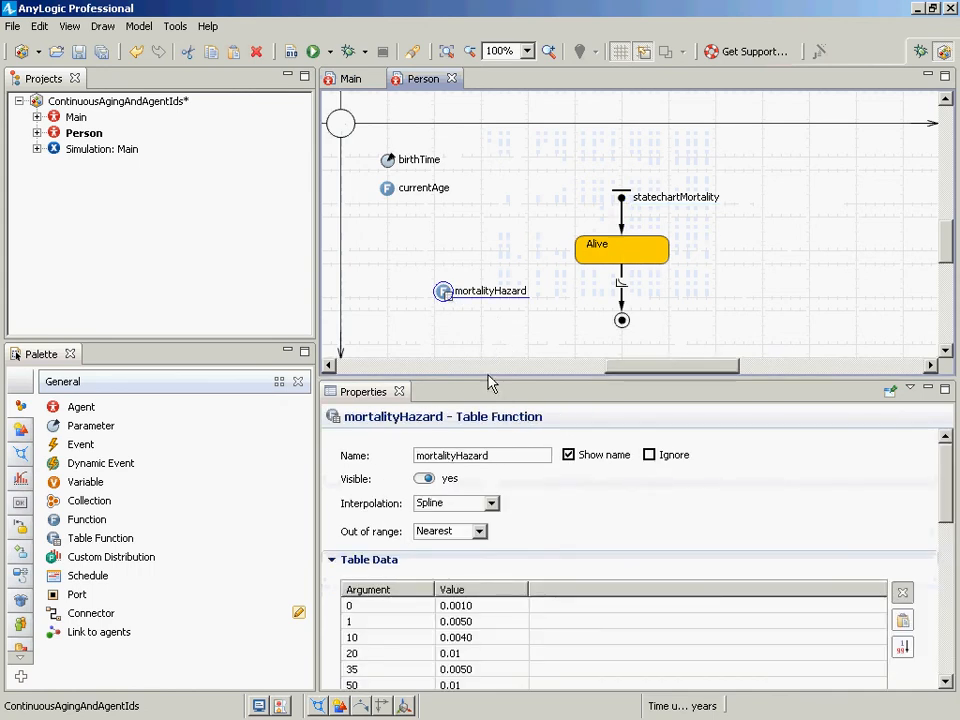
pyautogui.moveTo(490, 383); pyautogui.dragTo(489, 360)
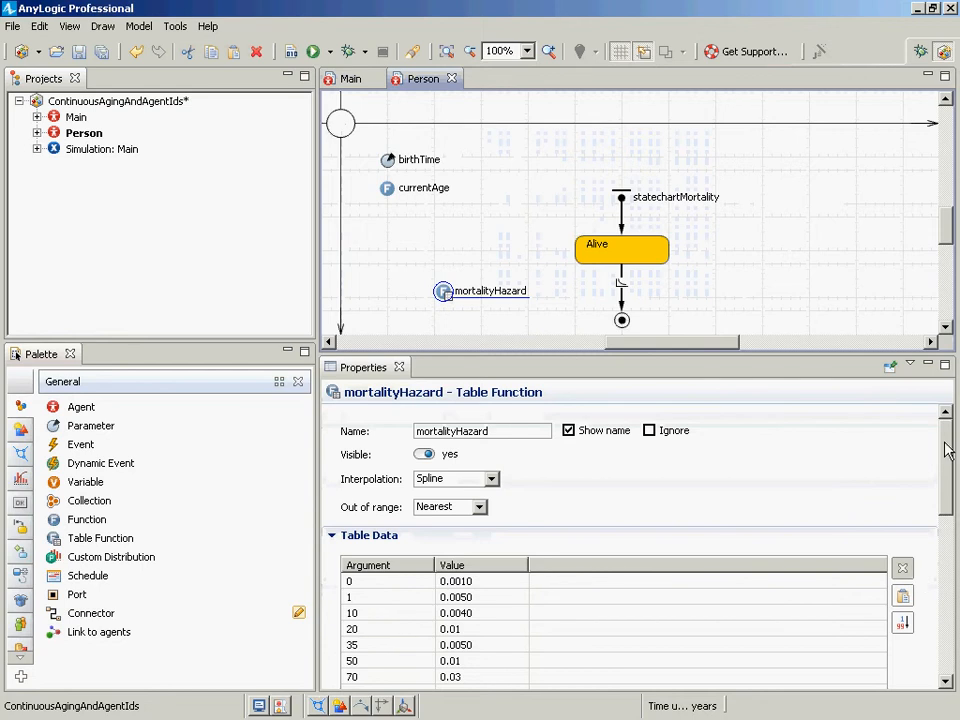
pyautogui.scroll(-5, 940, 490)
pyautogui.scroll(5, 896, 452)
pyautogui.scroll(-1, 896, 453)
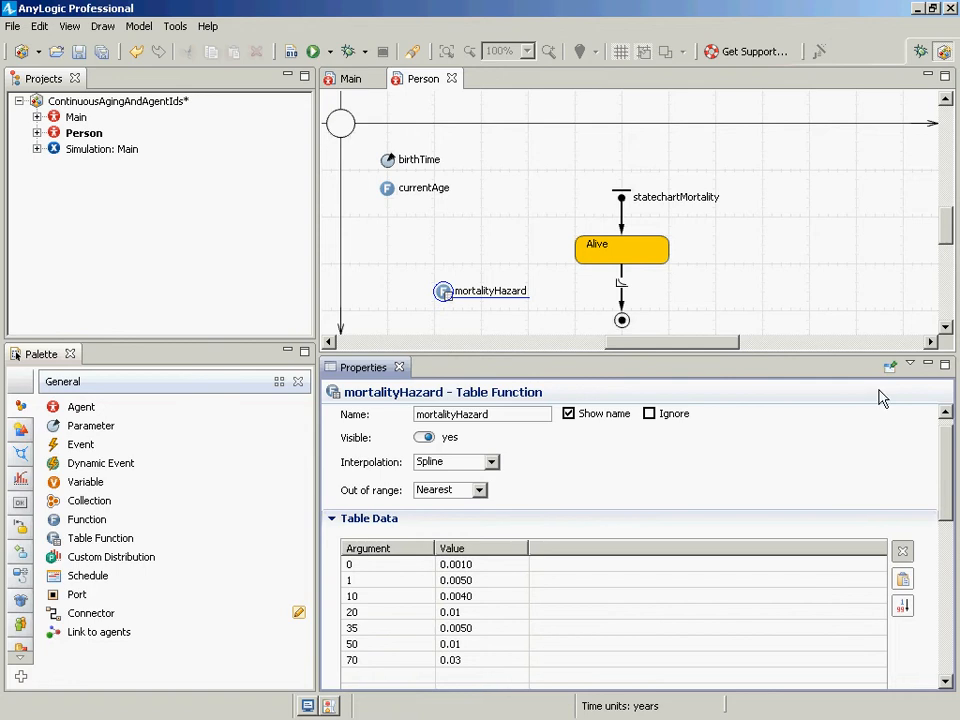
pyautogui.click(621, 292)
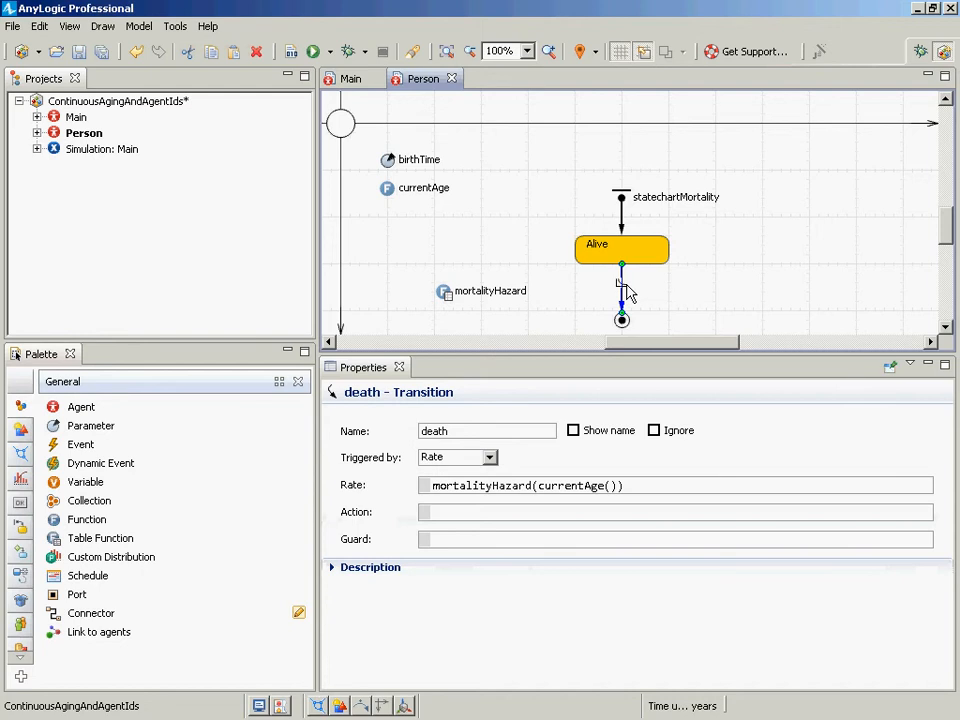
pyautogui.hotkey('ctrl', 's')
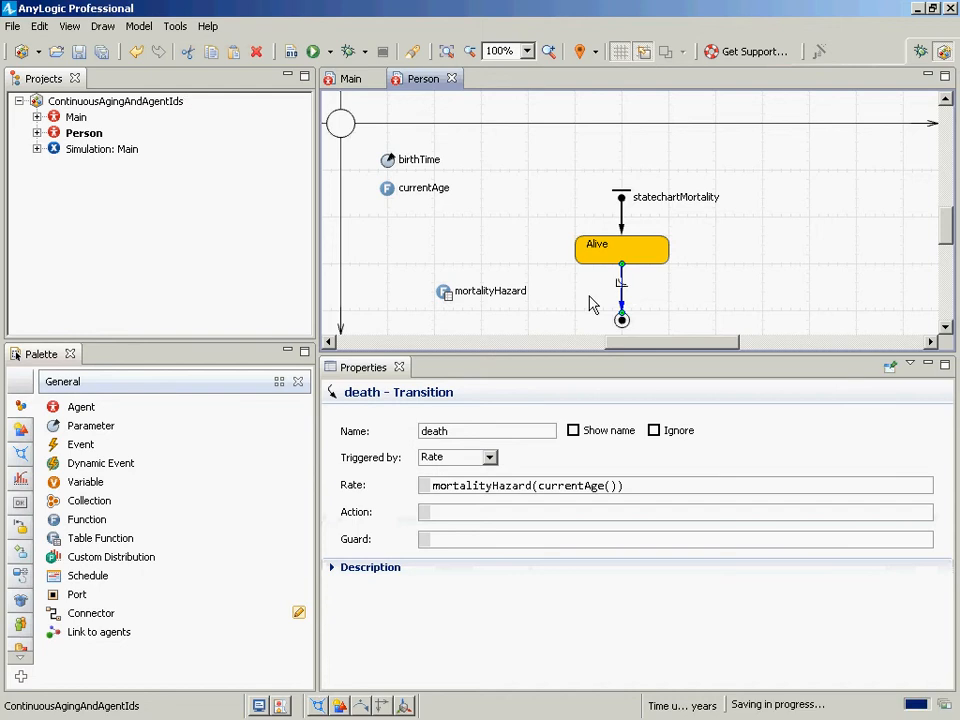
# - Examine mortalityHazard's preview and advanced settings, leave Static enabled, save the model and return to the death transition's properties
pyautogui.click(443, 293)
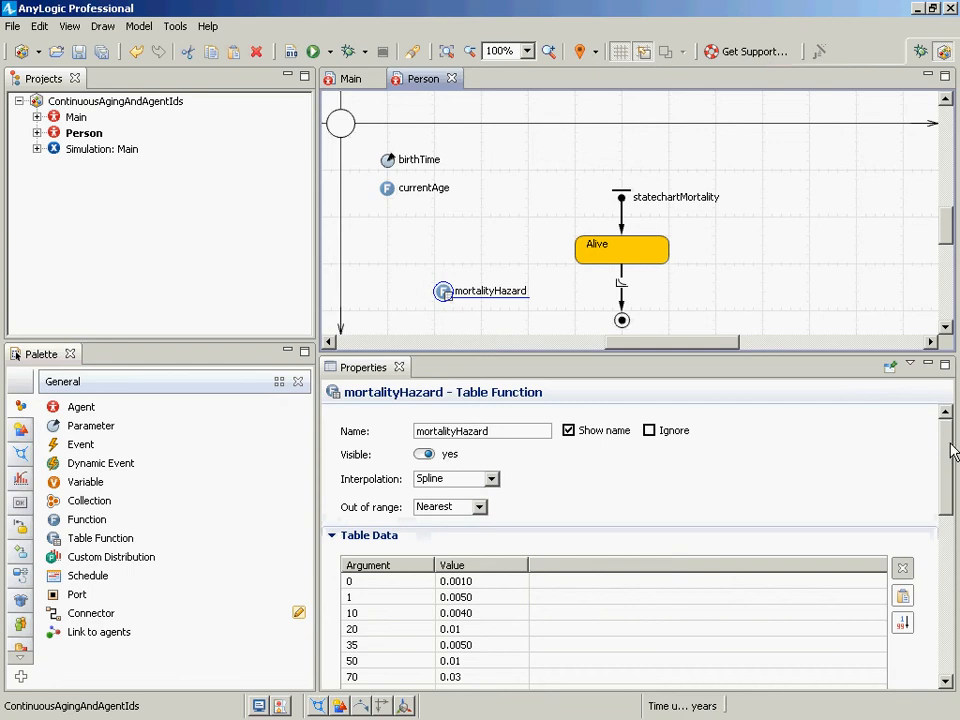
pyautogui.moveTo(952, 452); pyautogui.dragTo(943, 643)
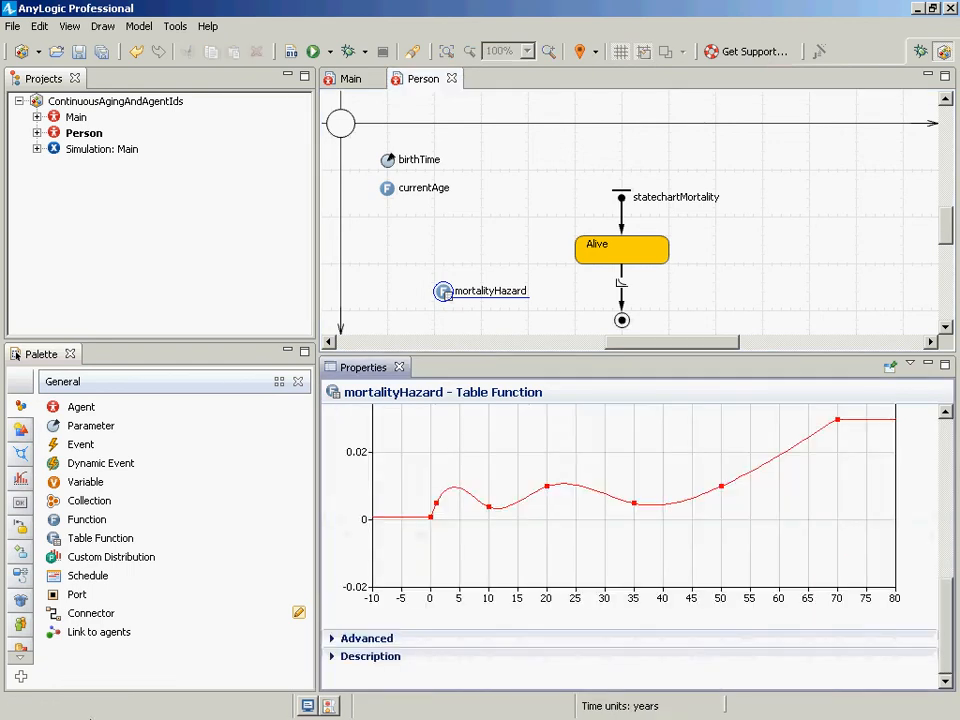
pyautogui.click(340, 641)
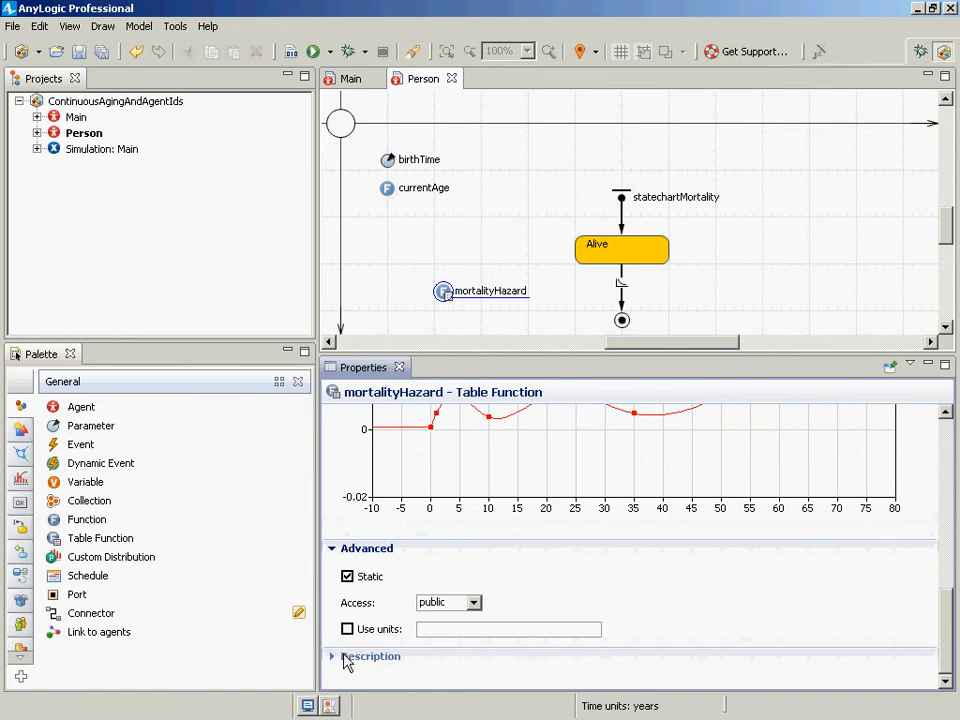
pyautogui.click(359, 580)
pyautogui.click(359, 580)
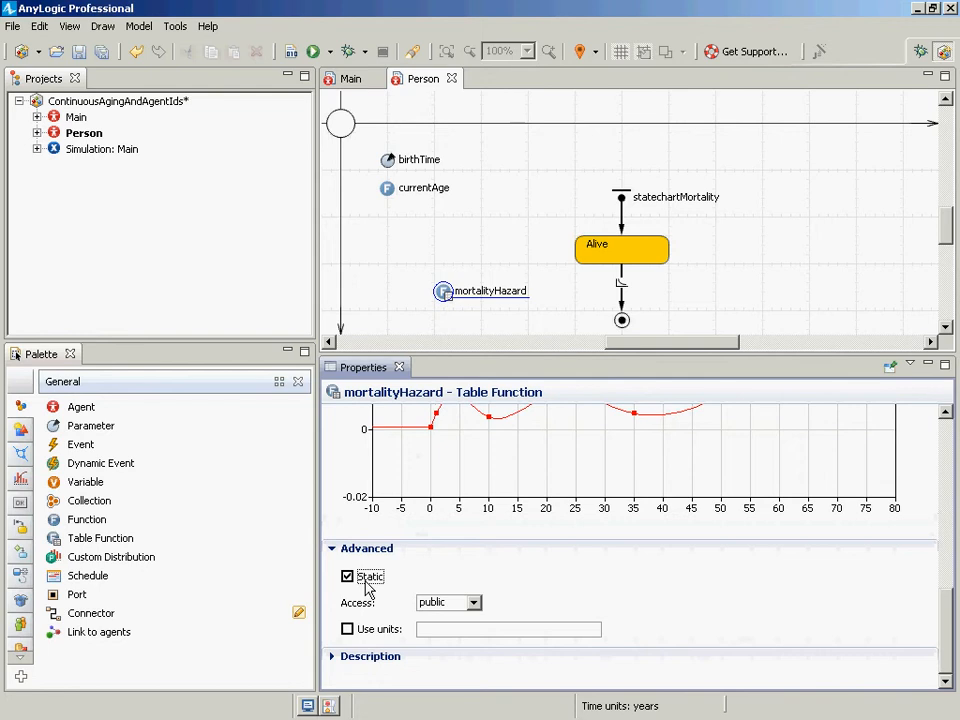
pyautogui.click(444, 299)
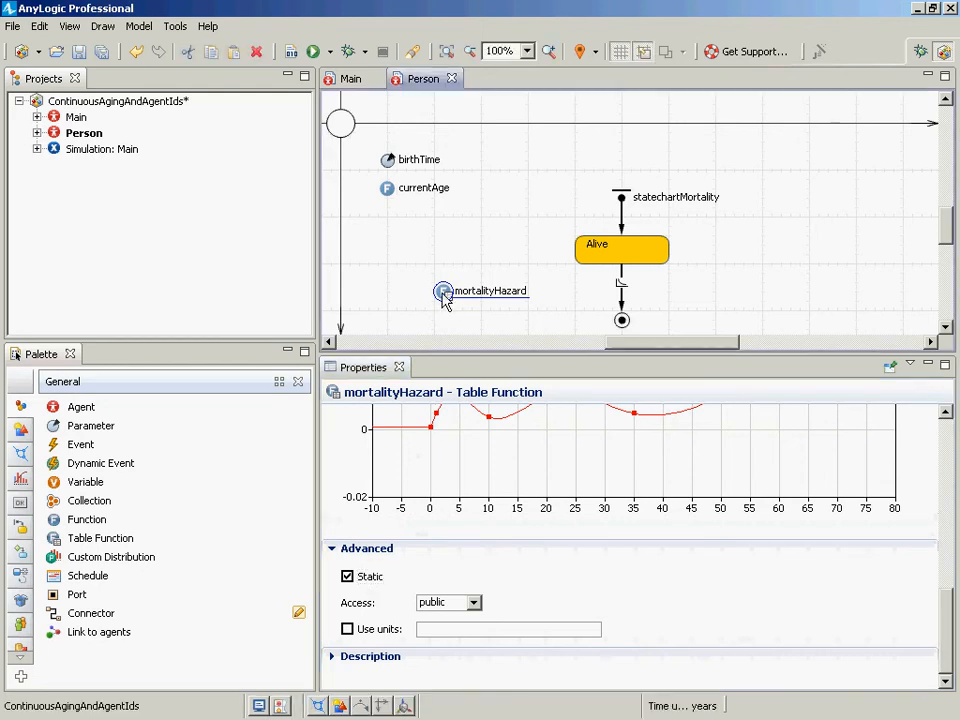
pyautogui.hotkey('ctrl', 's')
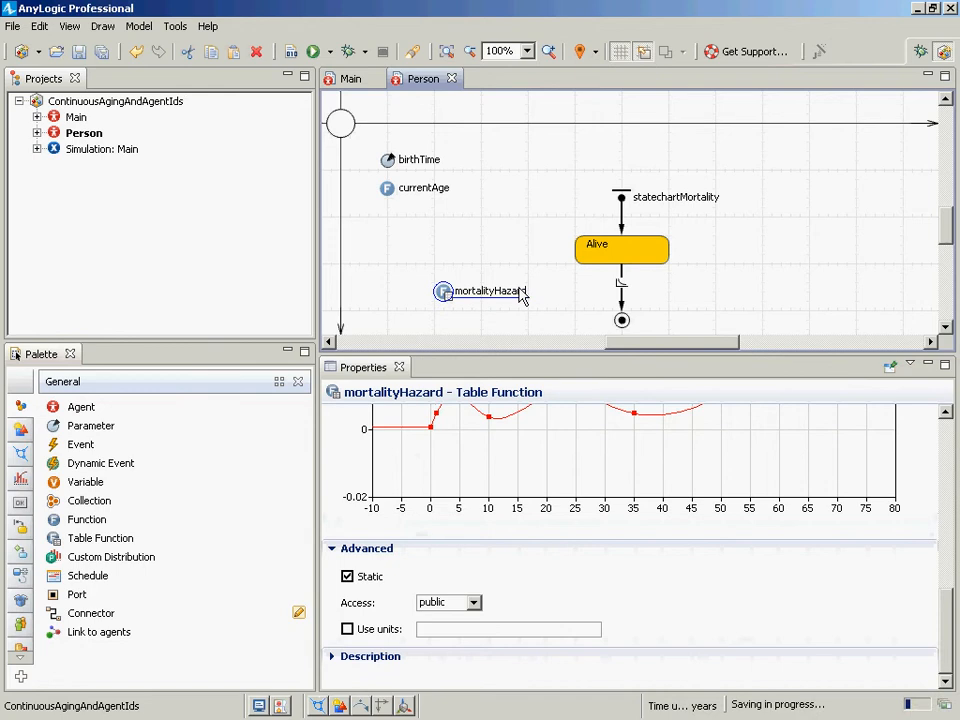
pyautogui.click(622, 304)
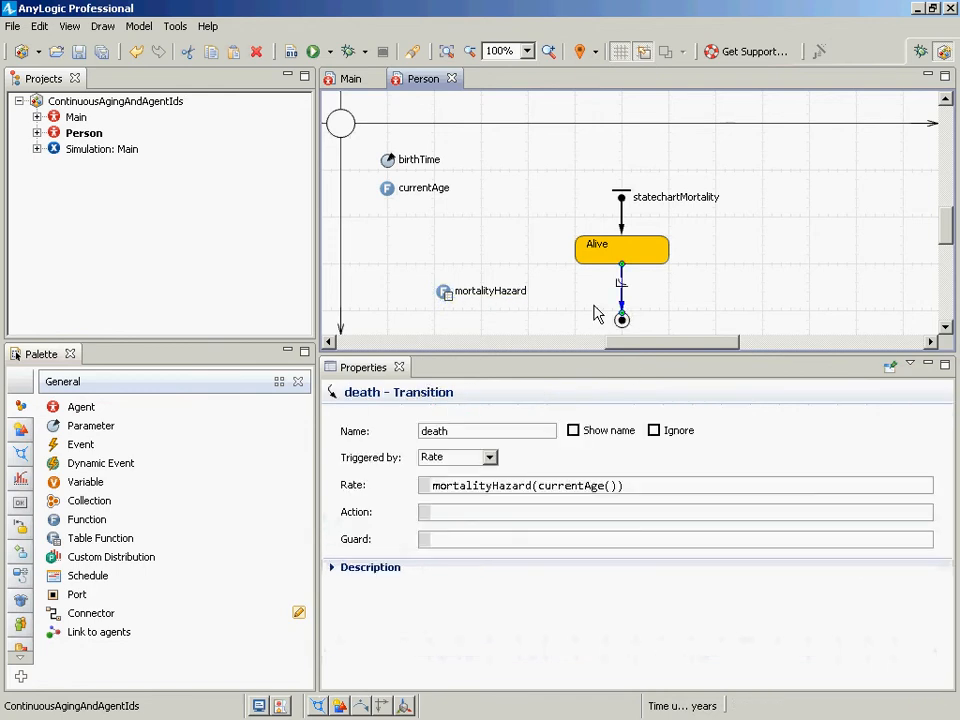
# - Save the model and review the death transition's rate expression, currentAge's function body, mortalityHazard and the Alive state in Person
pyautogui.hotkey('ctrl', 's')
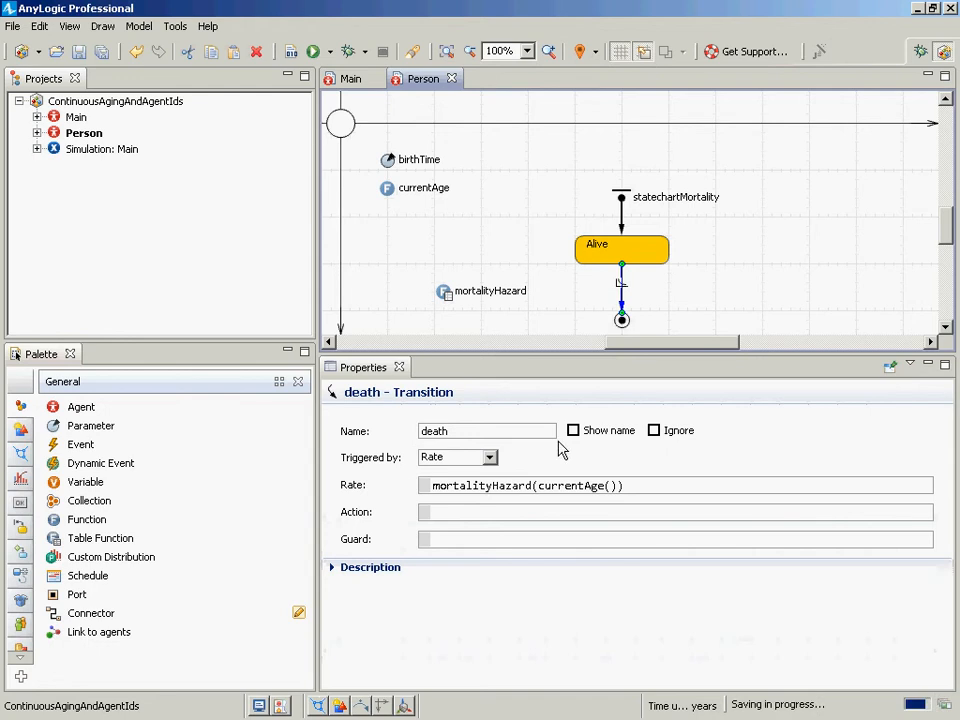
pyautogui.click(536, 489)
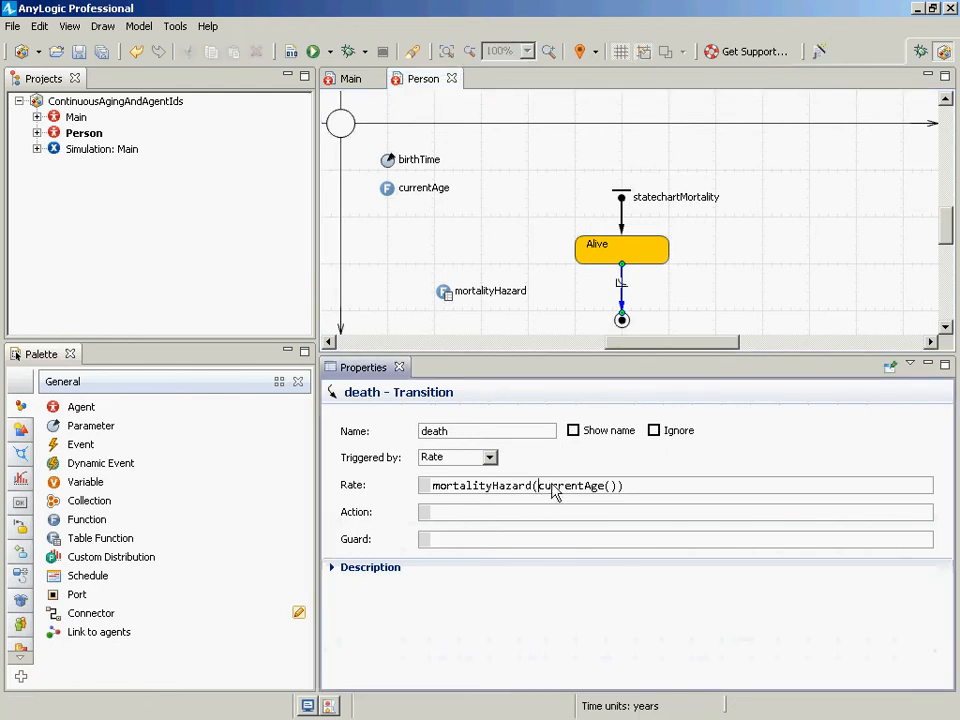
pyautogui.click(388, 190)
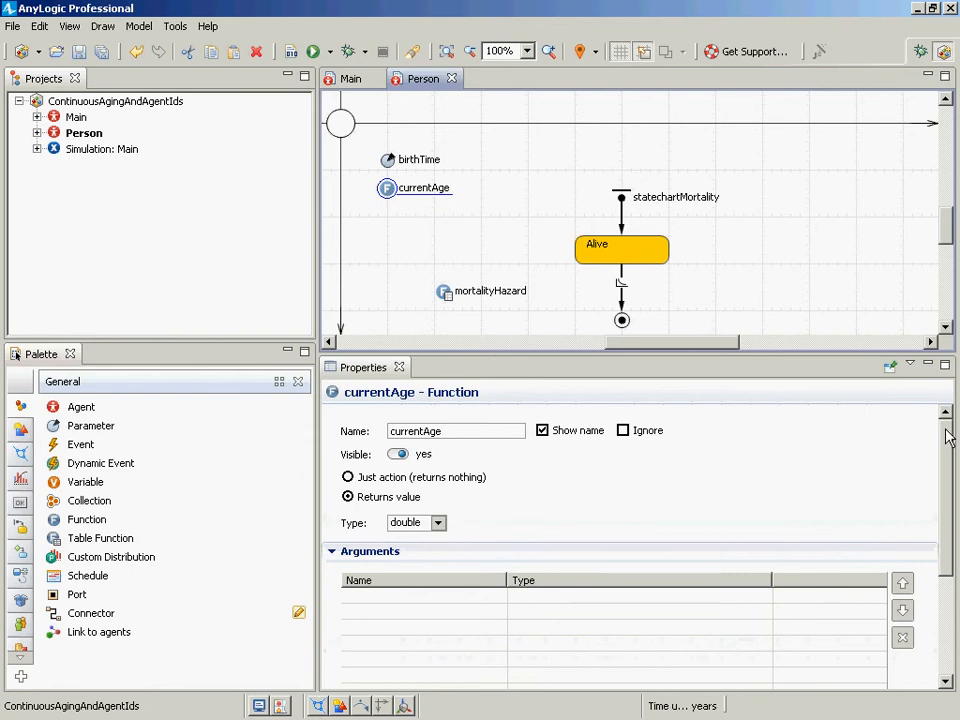
pyautogui.moveTo(948, 437); pyautogui.dragTo(946, 595)
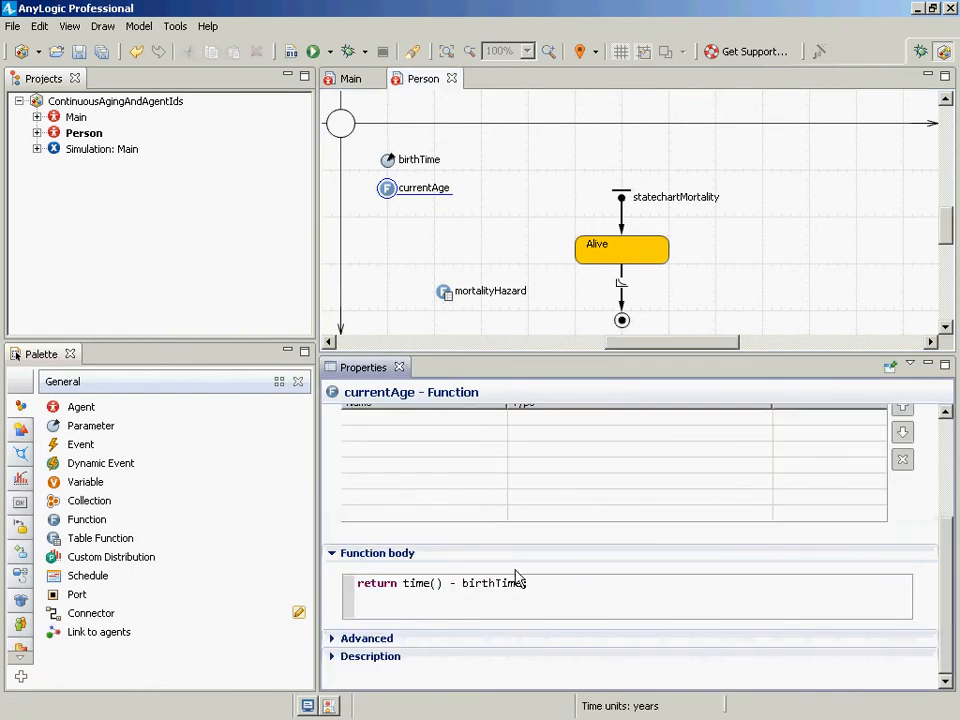
pyautogui.click(622, 291)
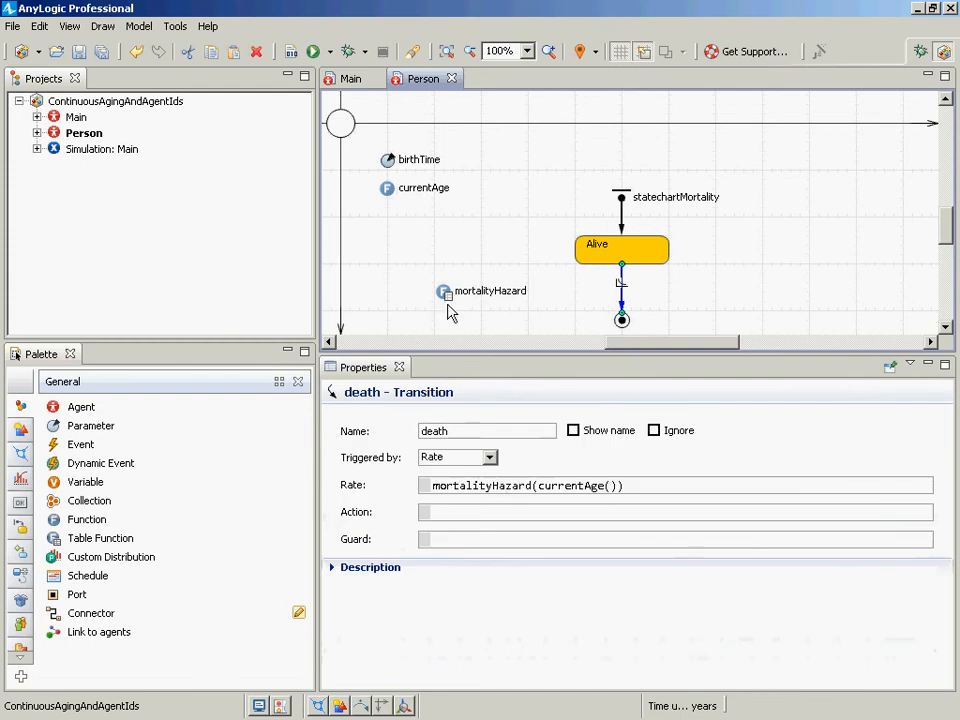
pyautogui.click(495, 292)
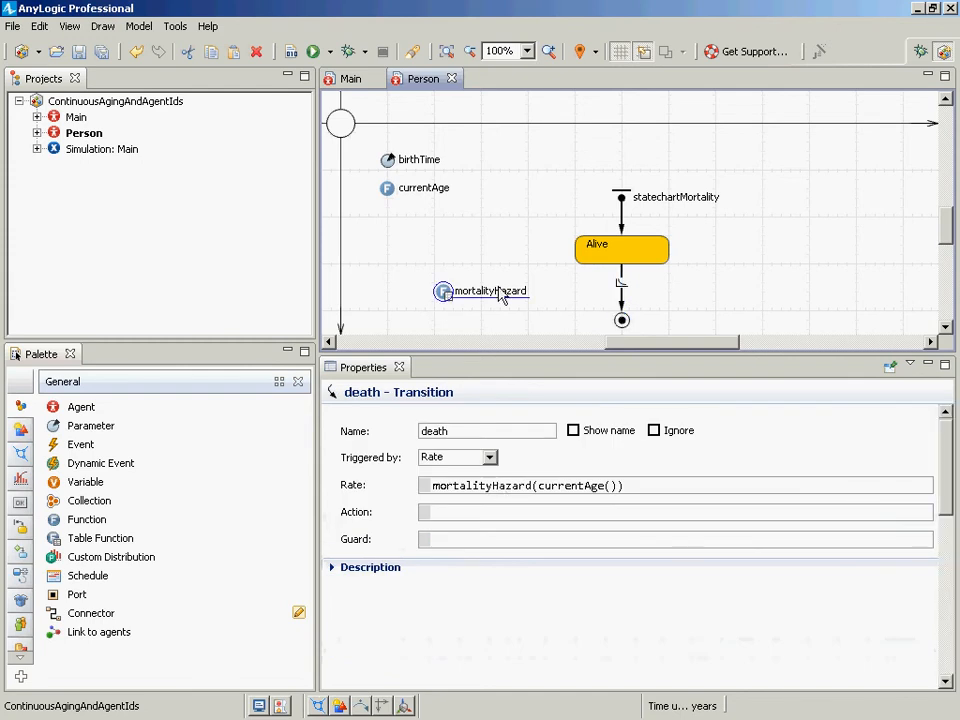
pyautogui.click(619, 287)
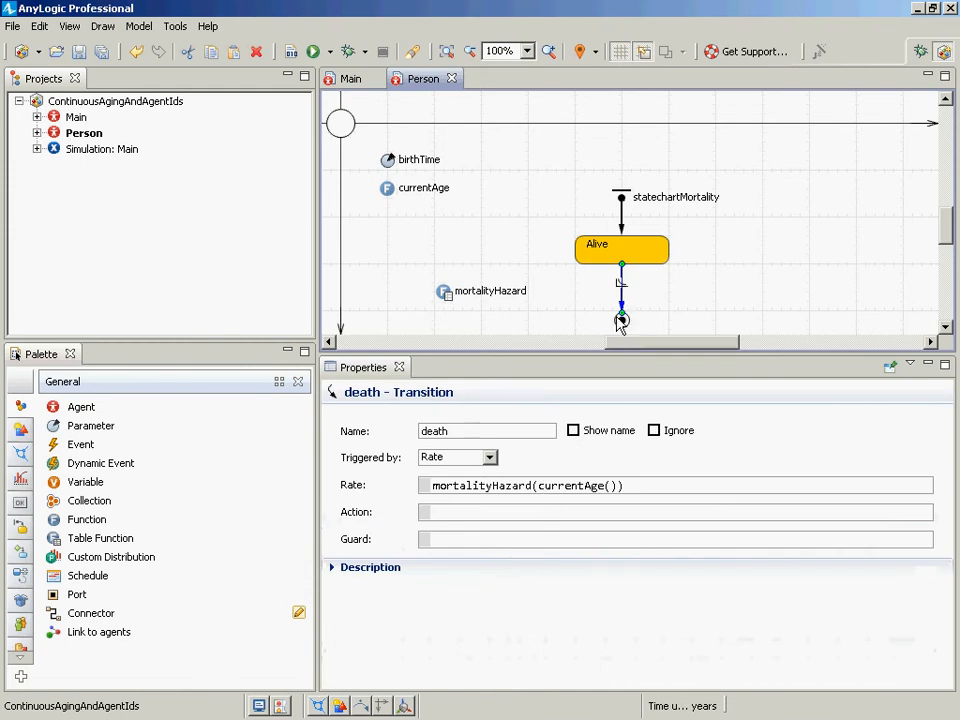
pyautogui.click(513, 491)
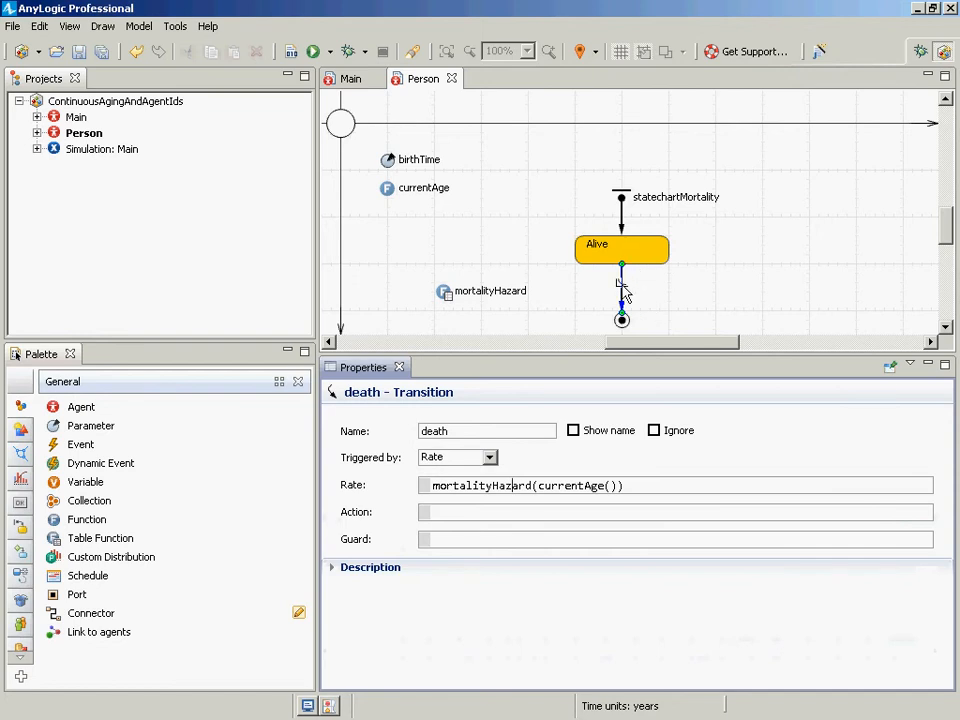
pyautogui.click(619, 282)
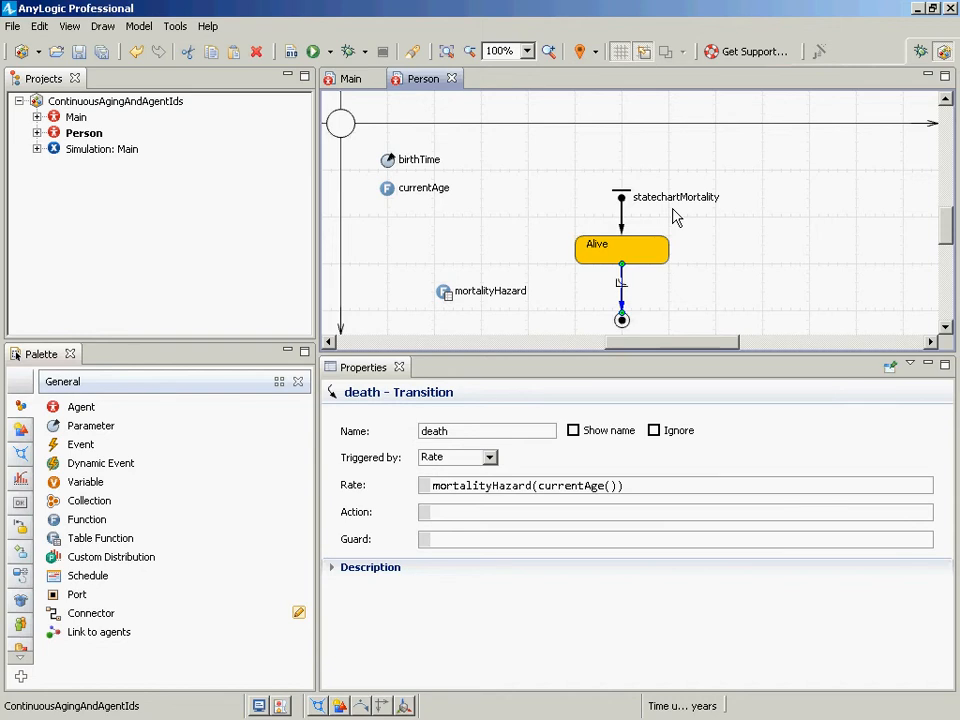
pyautogui.click(650, 250)
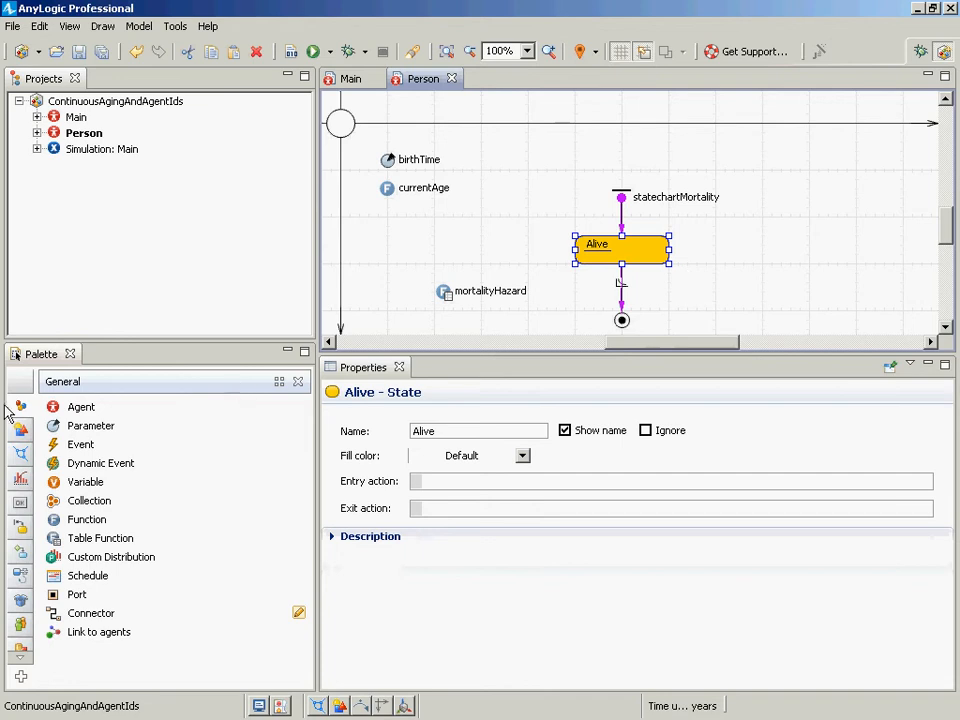
pyautogui.click(627, 303)
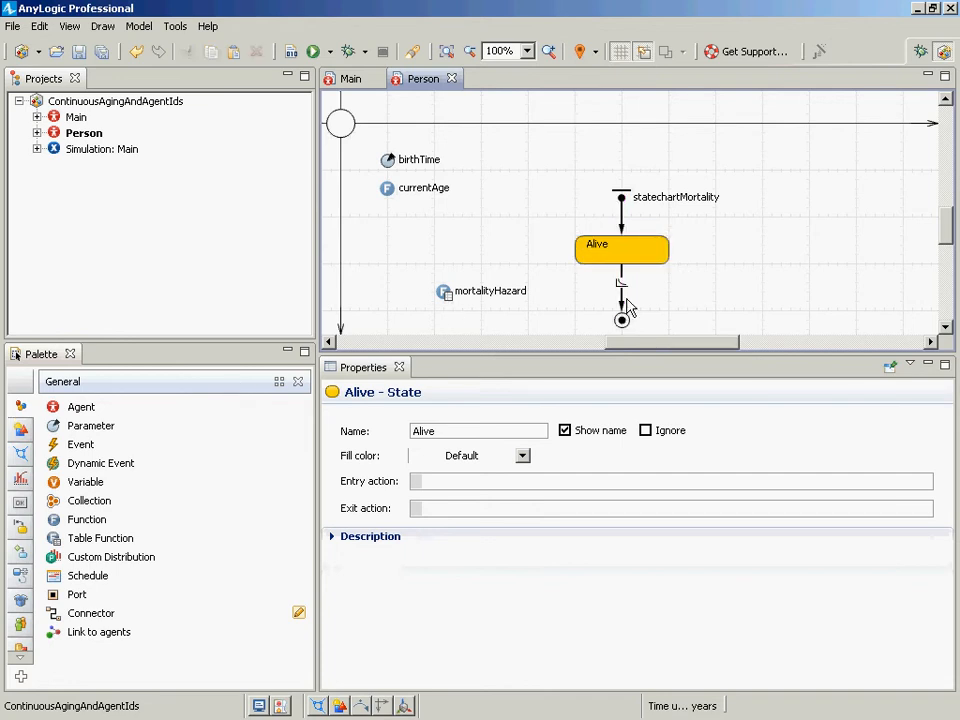
# - Set mortalityHazard's table value for argument 0 to 0 and save the model
pyautogui.click(446, 294)
pyautogui.click(490, 583)
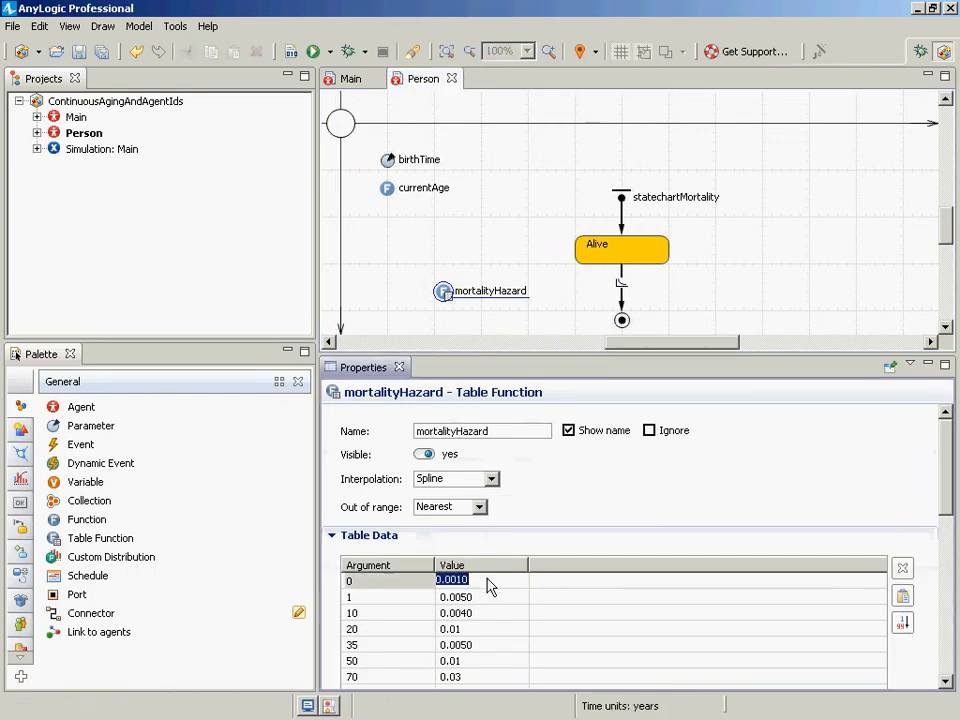
pyautogui.write('0')
pyautogui.click(490, 612)
pyautogui.hotkey('ctrl', 's')
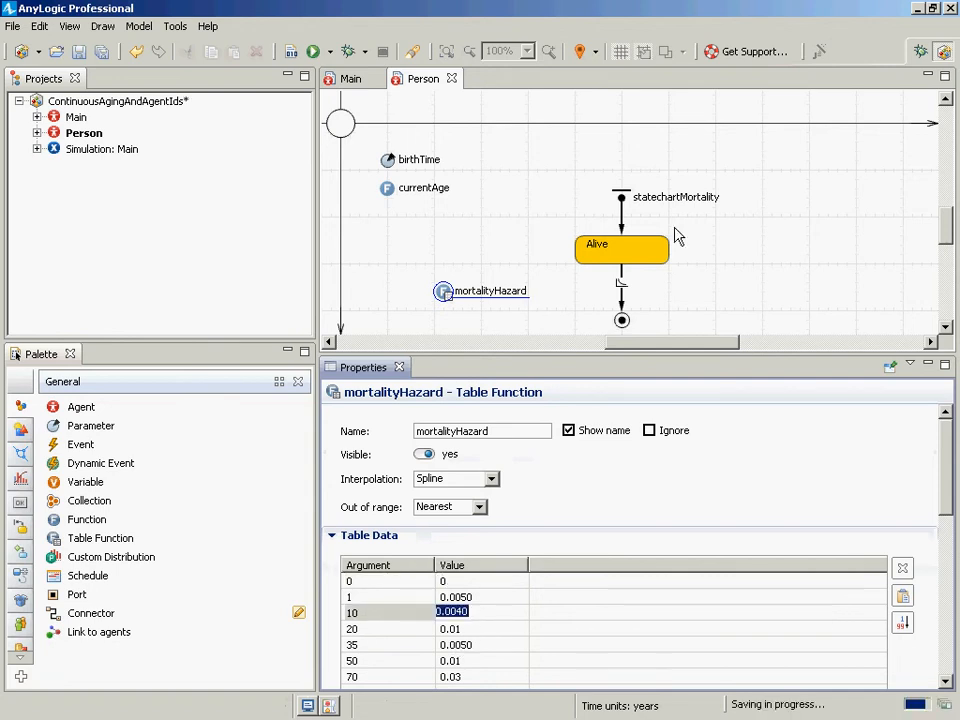
# - Launch the Simulation experiment and start the model run
pyautogui.rightClick(100, 150)
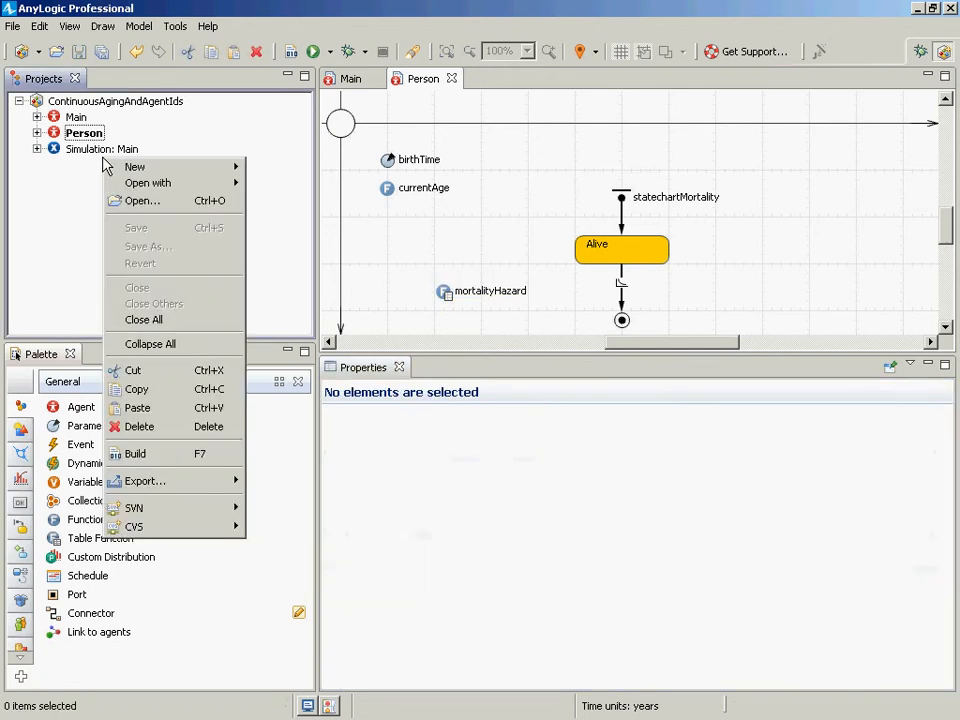
pyautogui.click(105, 152)
pyautogui.rightClick(105, 152)
pyautogui.click(126, 347)
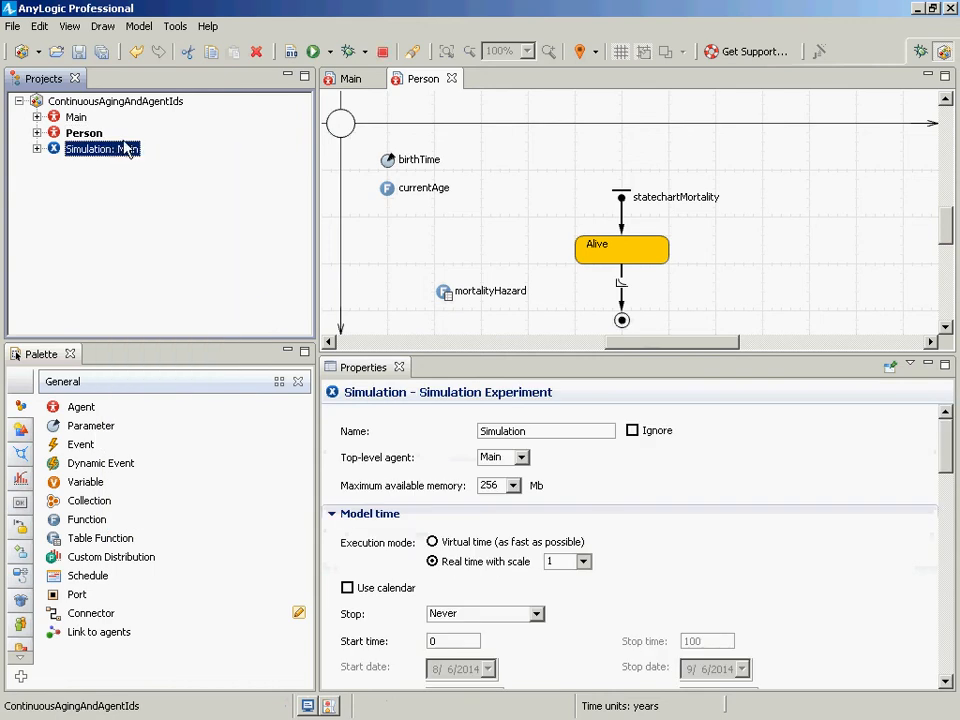
pyautogui.click(107, 139)
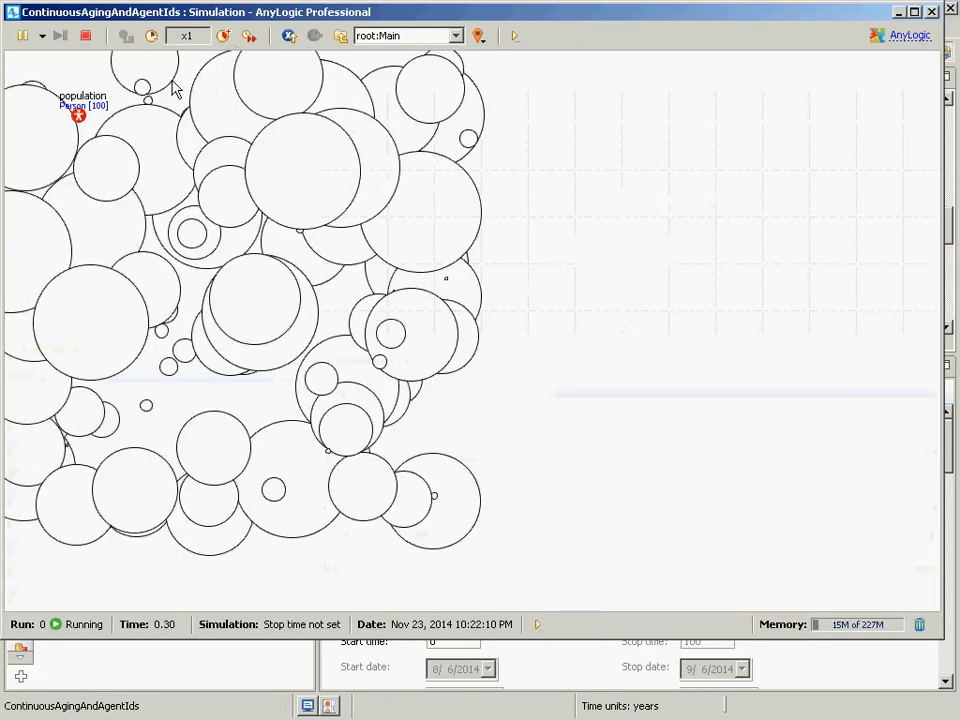
# - Speed the running simulation up to x100 to watch the population age, and close the run window
pyautogui.click(226, 35)
pyautogui.click(226, 35)
pyautogui.click(226, 35)
pyautogui.click(226, 35)
pyautogui.click(226, 35)
pyautogui.click(226, 35)
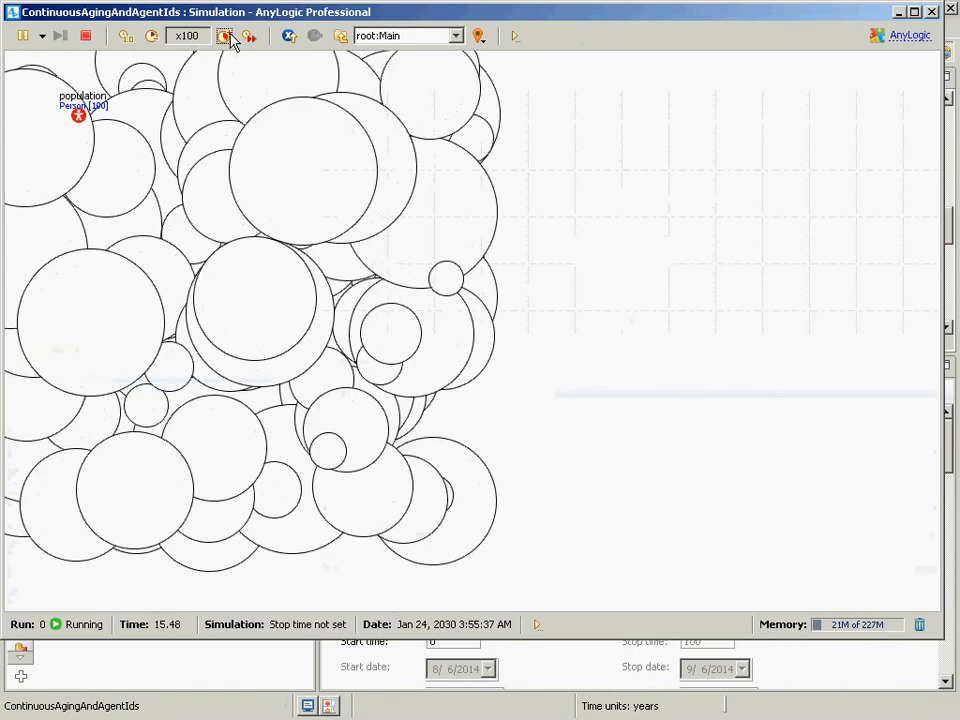
pyautogui.click(226, 35)
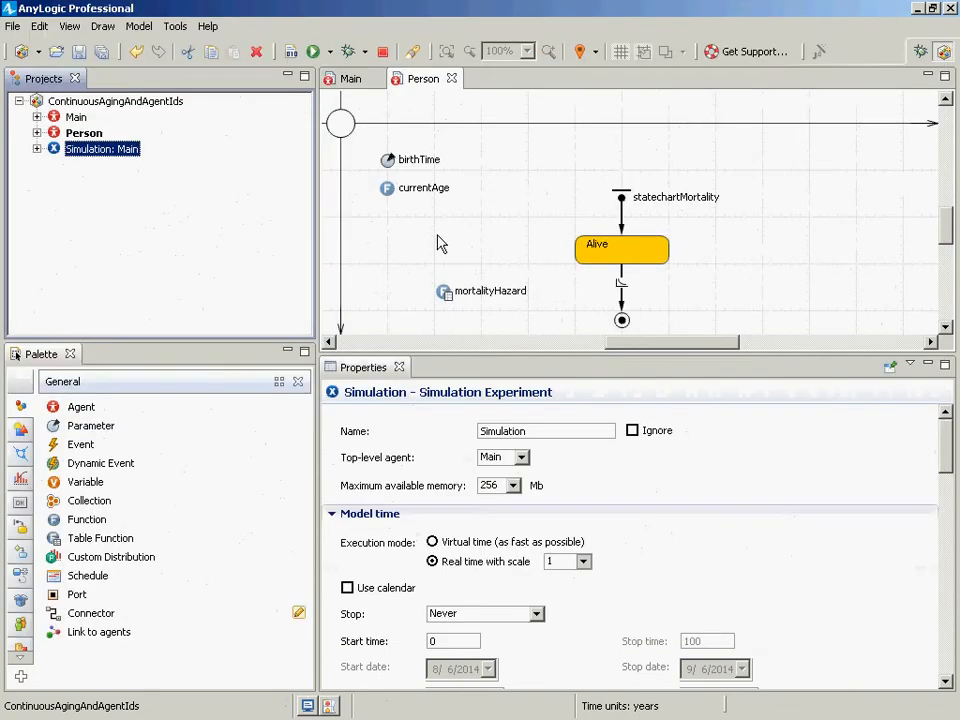
# - Review the statechartMortality entry point, the Alive state and the currentAge() argument in the death transition's rate expression
pyautogui.click(622, 232)
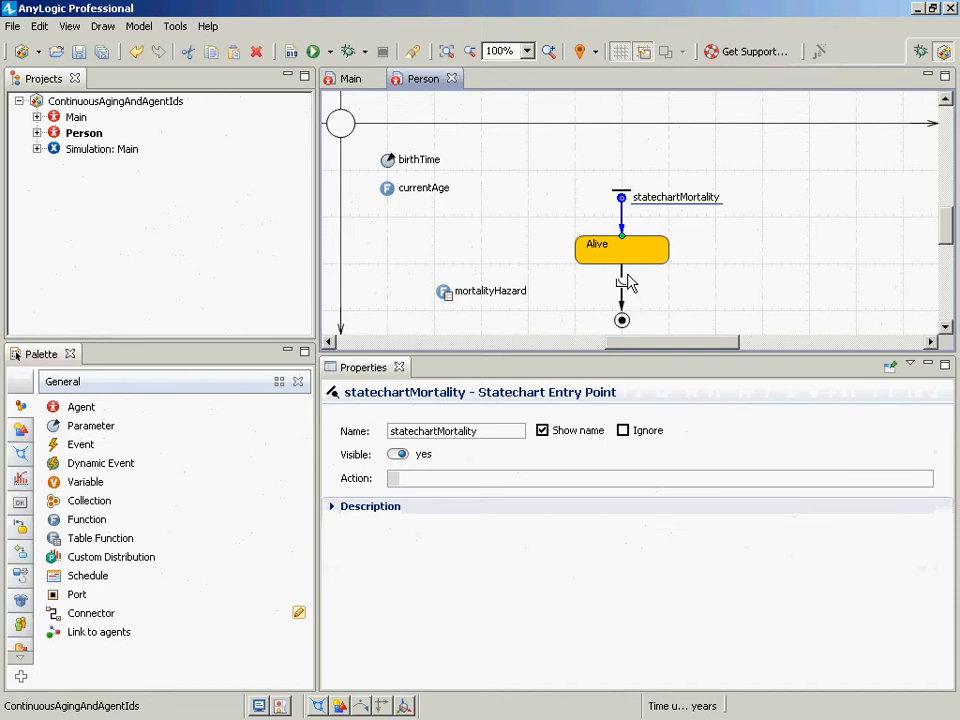
pyautogui.click(631, 258)
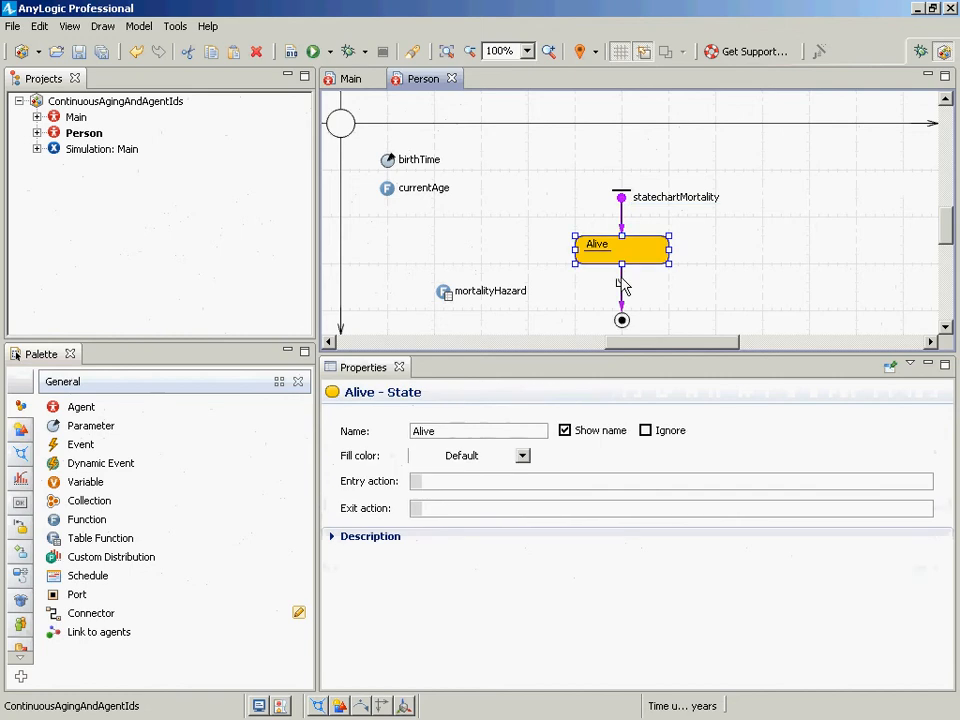
pyautogui.click(623, 292)
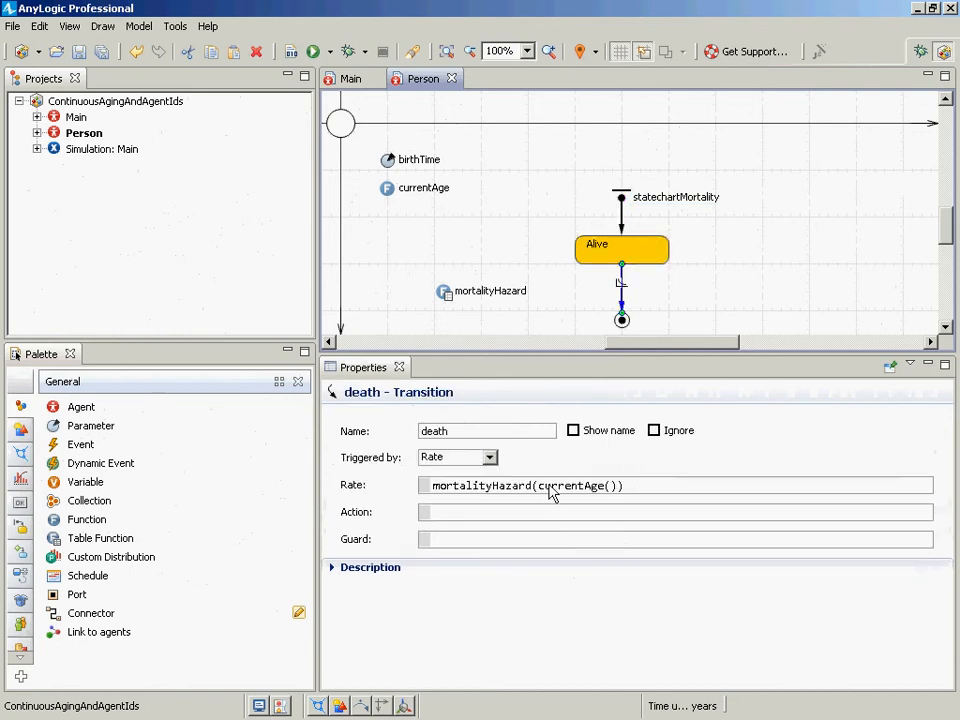
pyautogui.moveTo(538, 488); pyautogui.dragTo(617, 490)
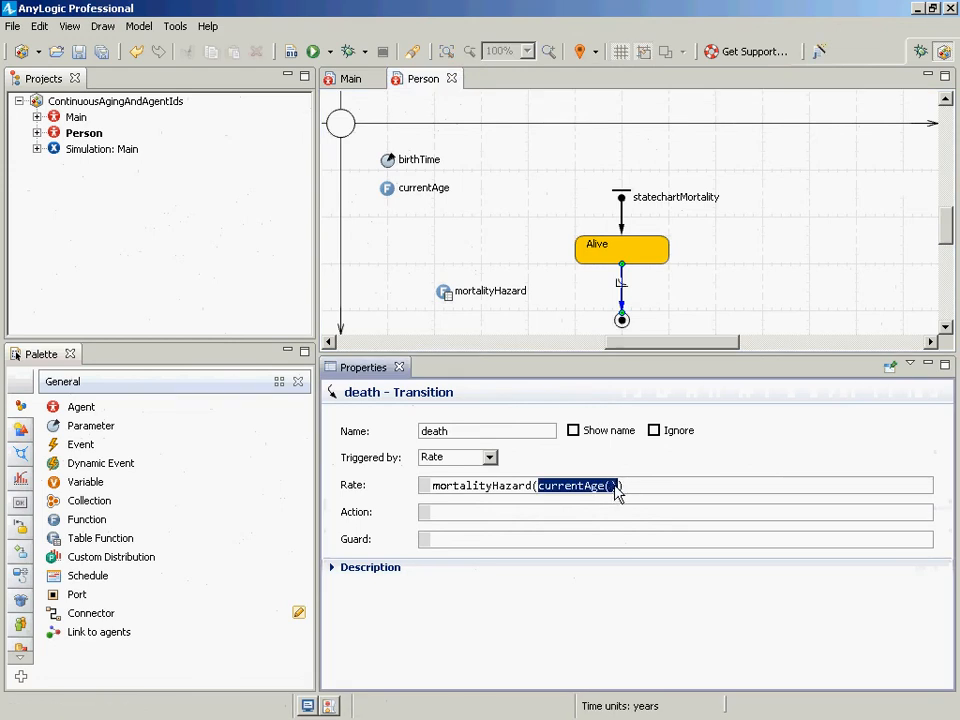
pyautogui.click(624, 302)
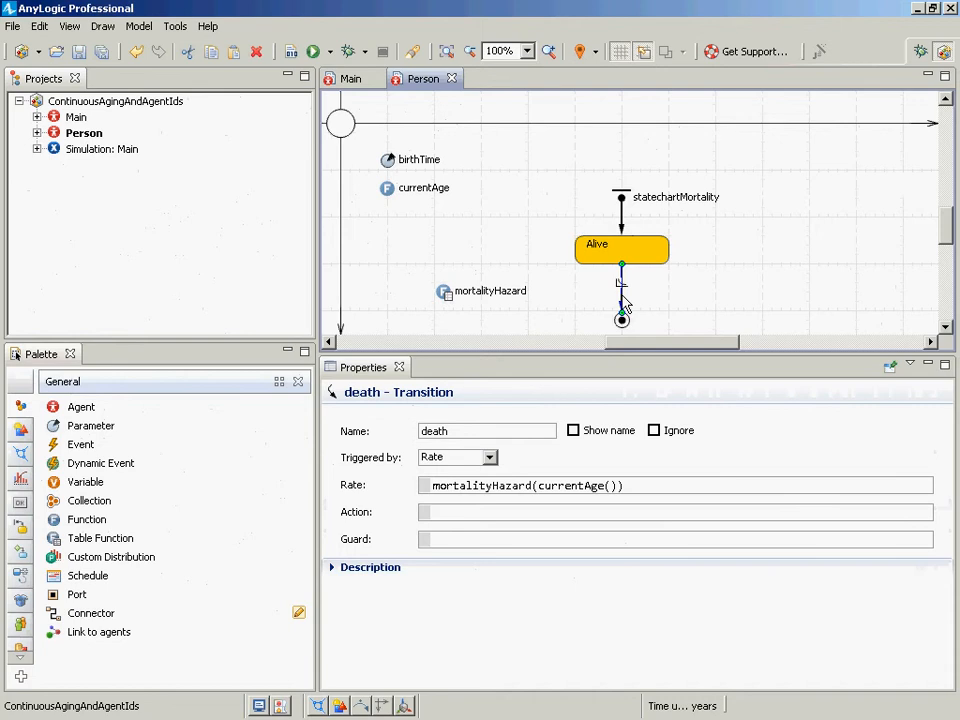
pyautogui.click(592, 490)
pyautogui.write(')')
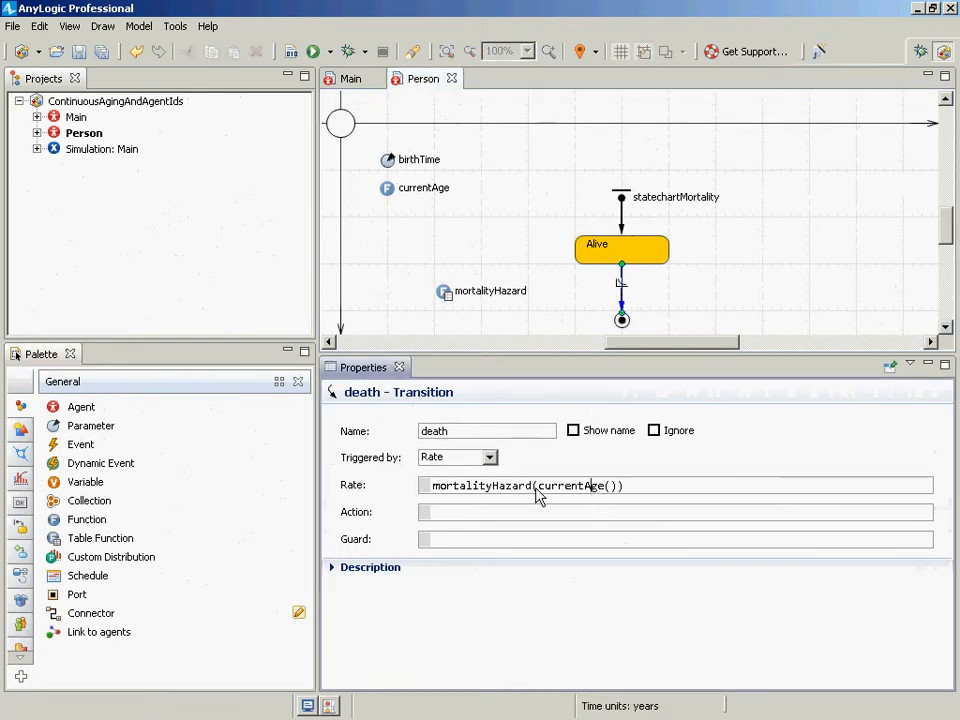
pyautogui.moveTo(541, 493); pyautogui.dragTo(648, 500)
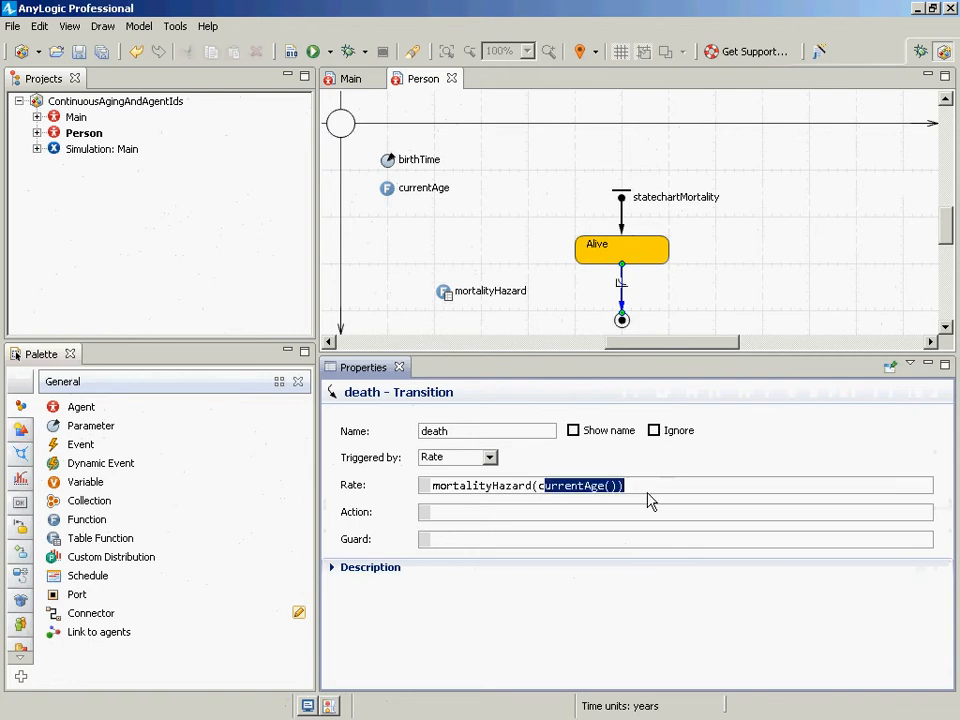
pyautogui.click(651, 490)
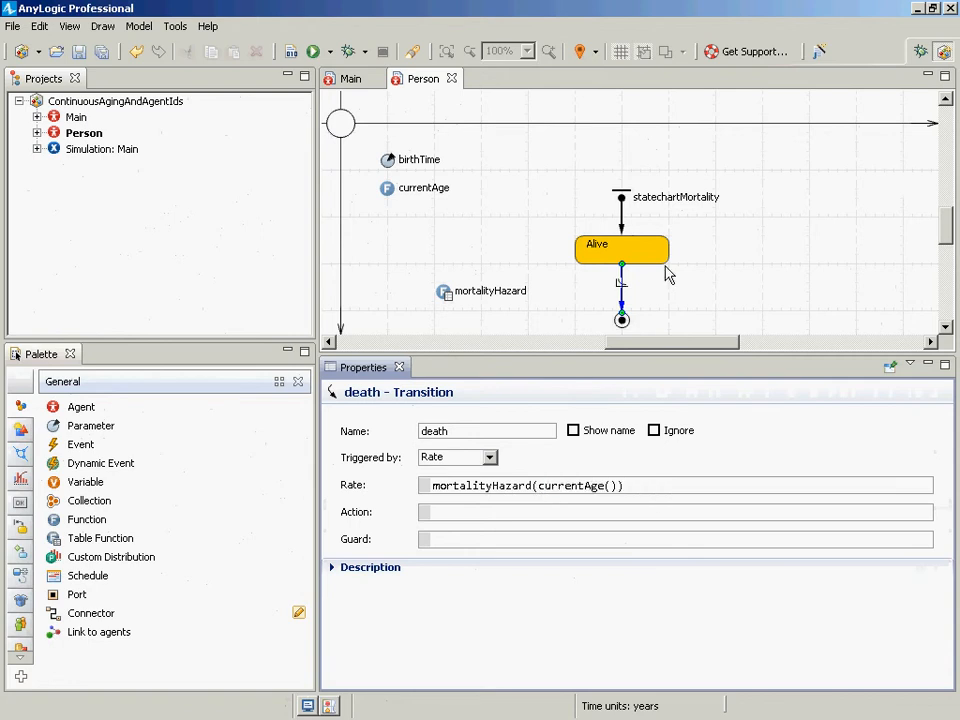
# - Run the Simulation experiment, inspect the mortality statechart of population[0] and close the run window
pyautogui.rightClick(78, 150)
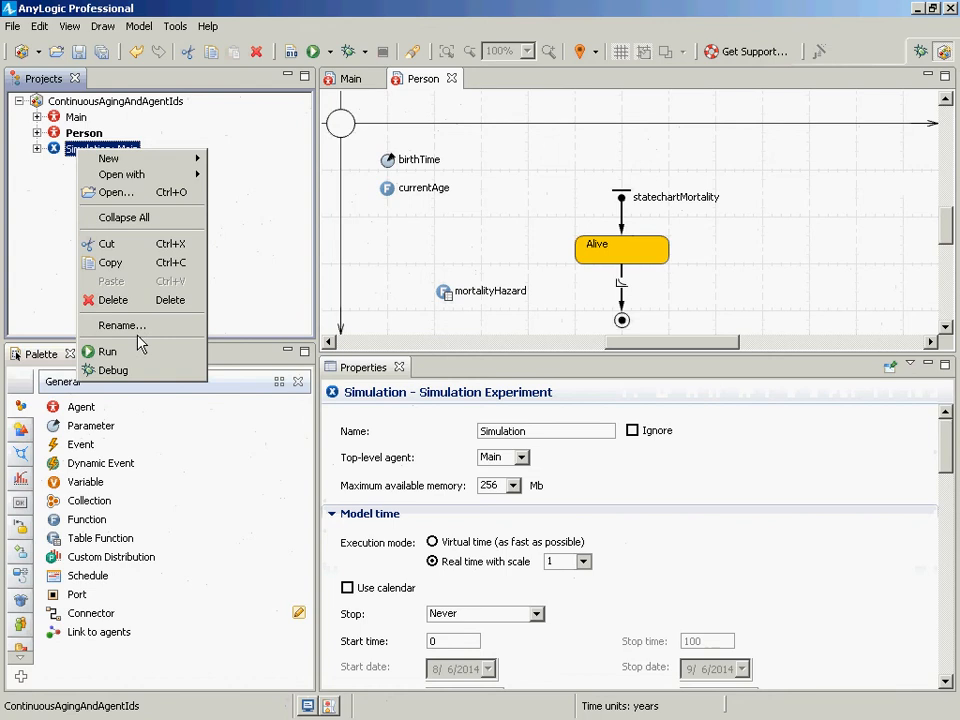
pyautogui.click(139, 346)
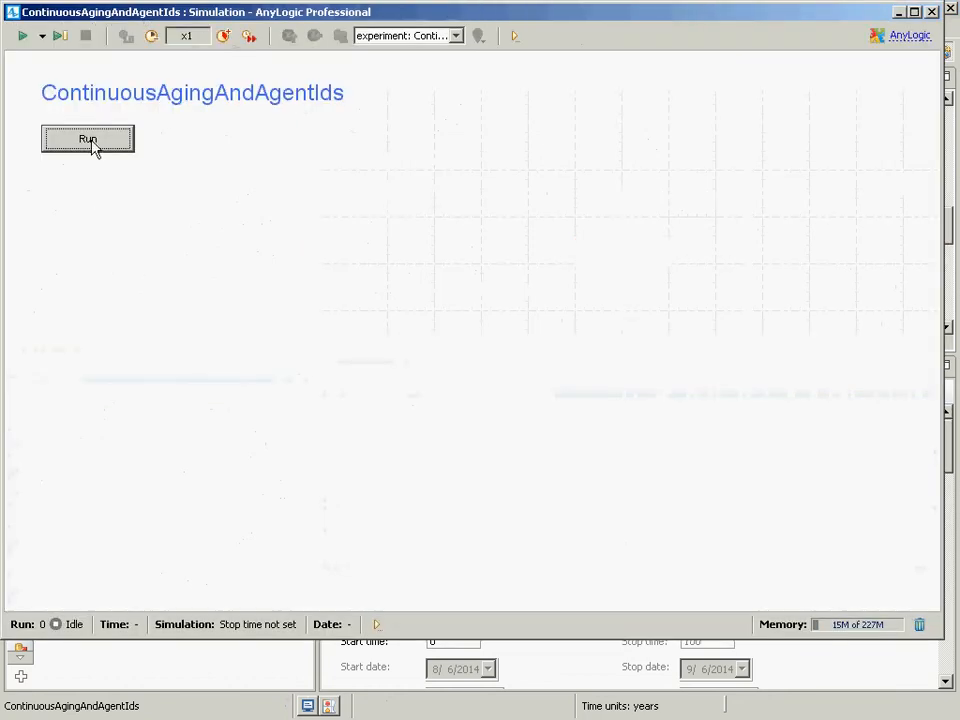
pyautogui.click(88, 140)
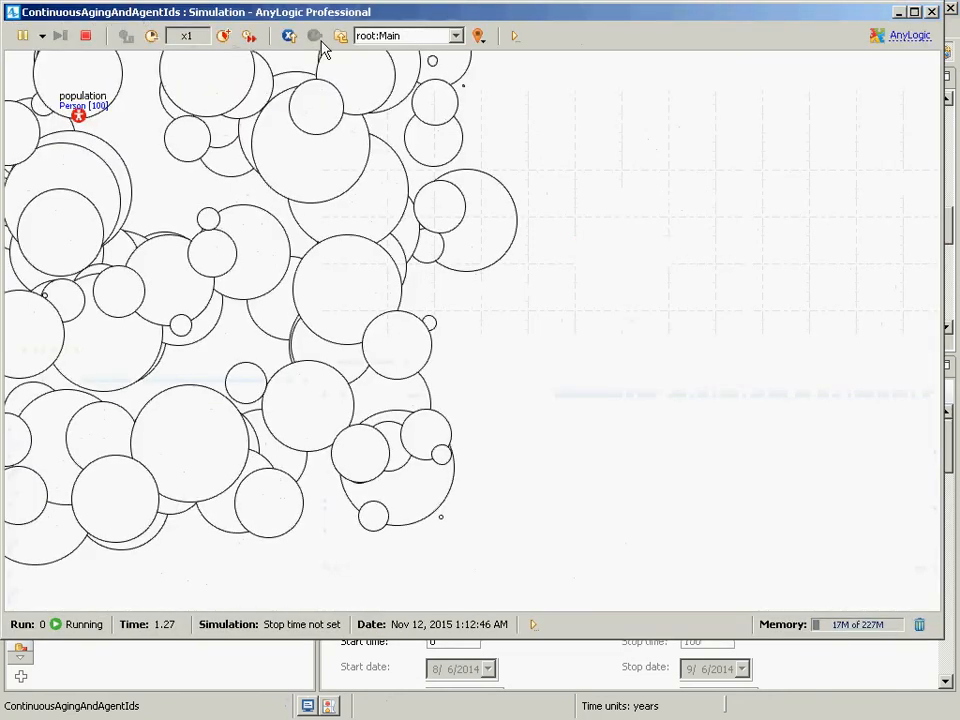
pyautogui.click(455, 36)
pyautogui.click(410, 68)
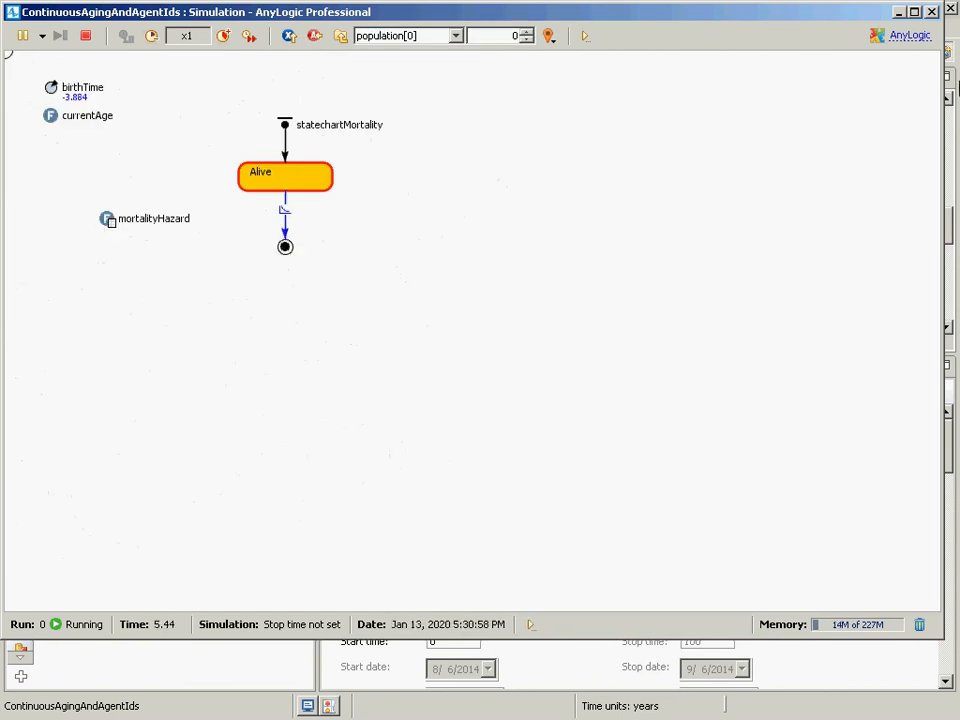
pyautogui.click(931, 12)
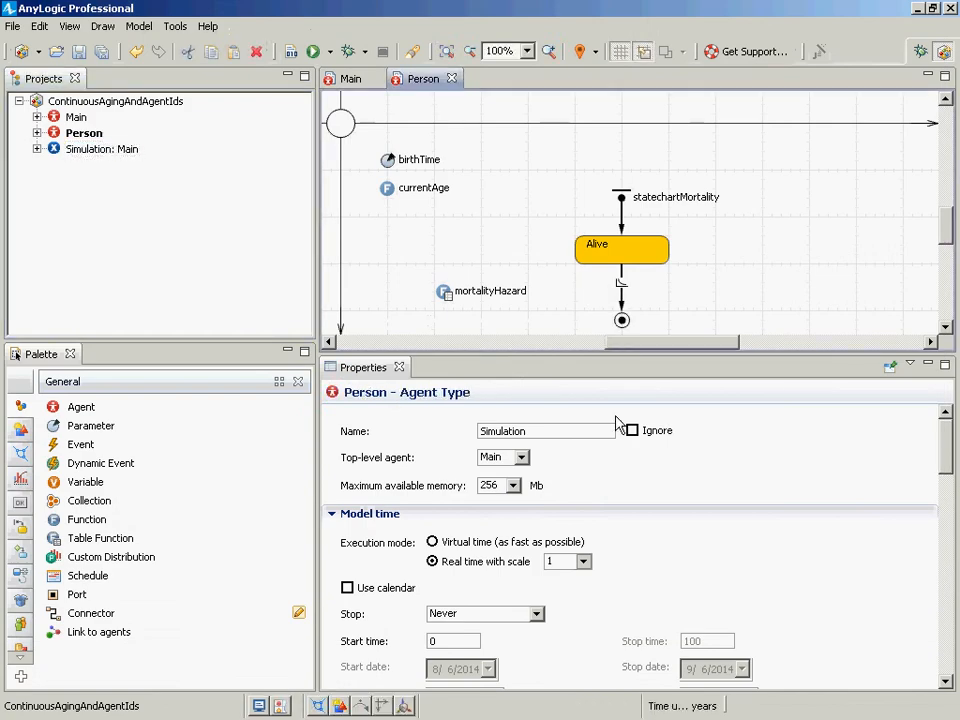
# - Turn on the name display for the death transition in Person and save the model
pyautogui.click(621, 295)
pyautogui.click(574, 430)
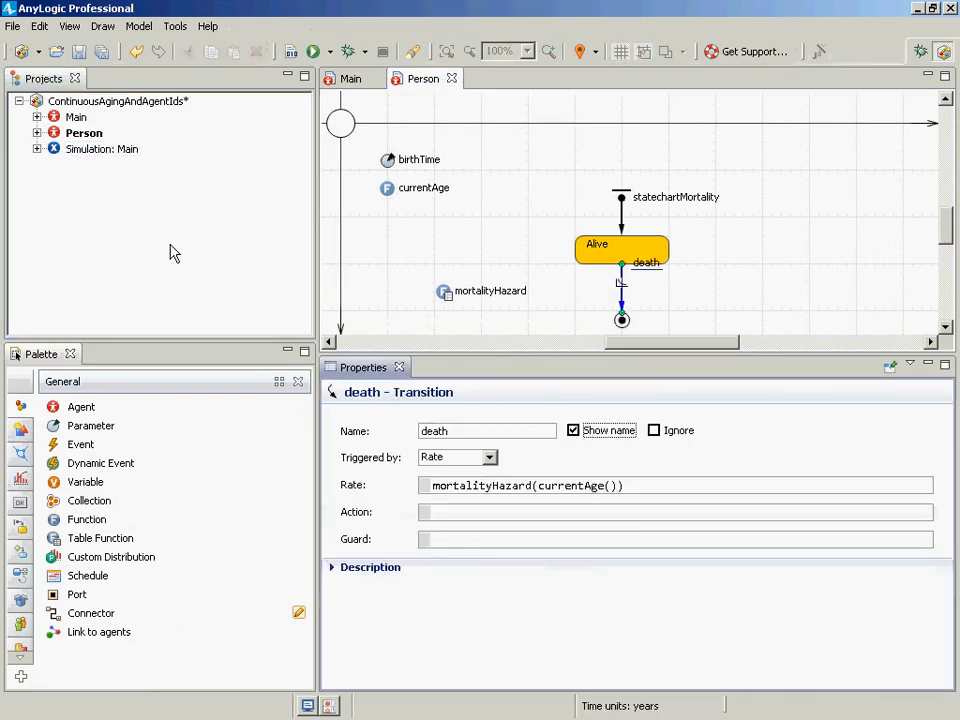
pyautogui.hotkey('ctrl', 's')
# - Run the Simulation experiment again with the death transition's name shown
pyautogui.click(128, 152)
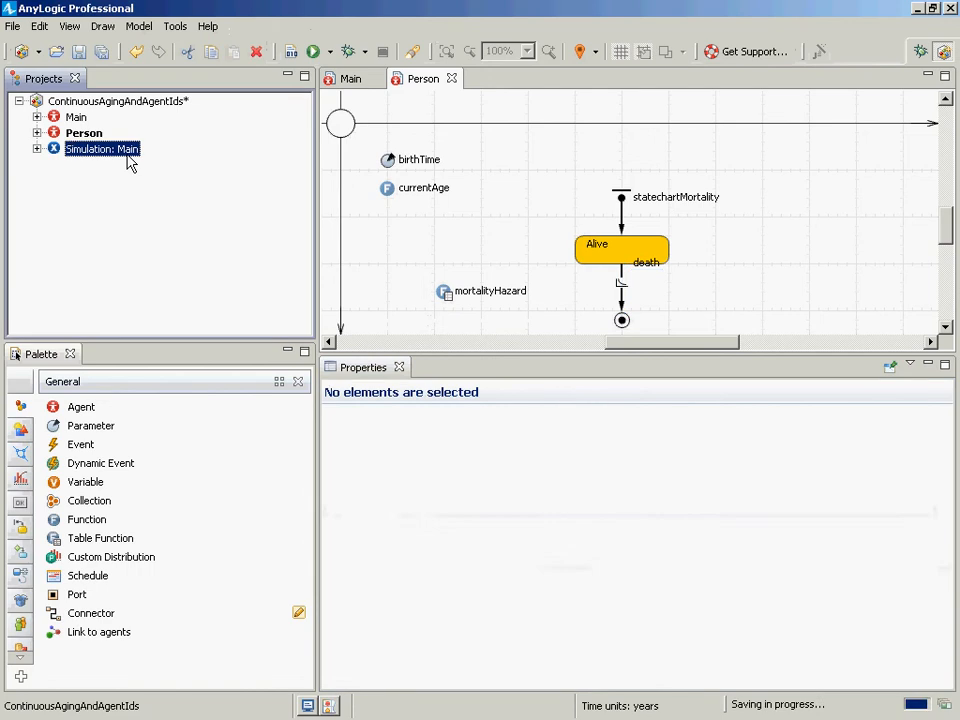
pyautogui.rightClick(128, 152)
pyautogui.press('Escape')
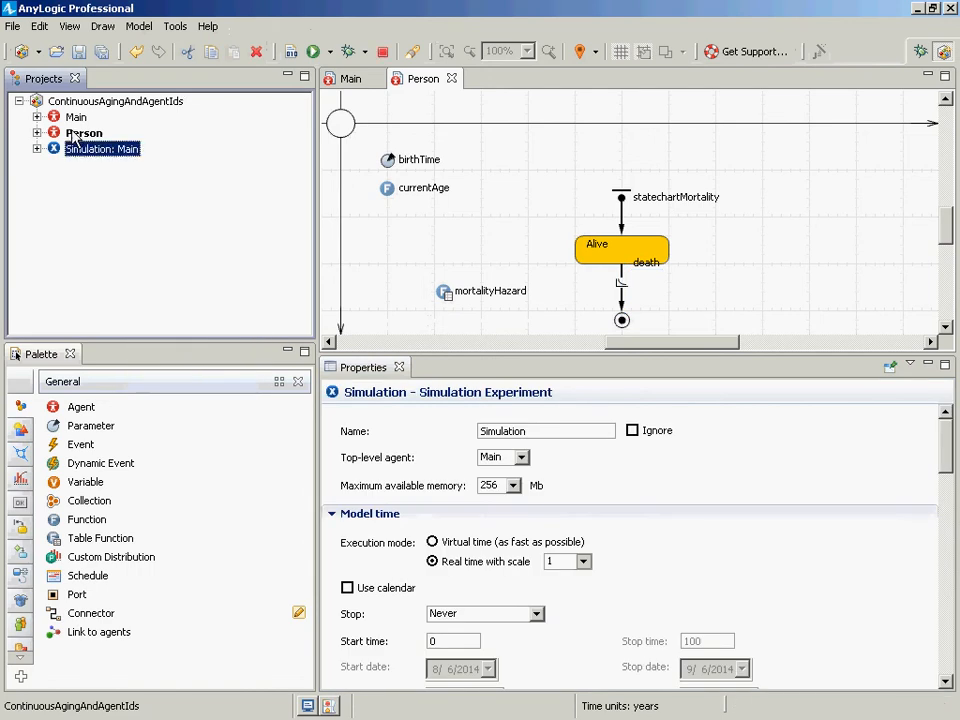
pyautogui.press('F5')
pyautogui.click(118, 144)
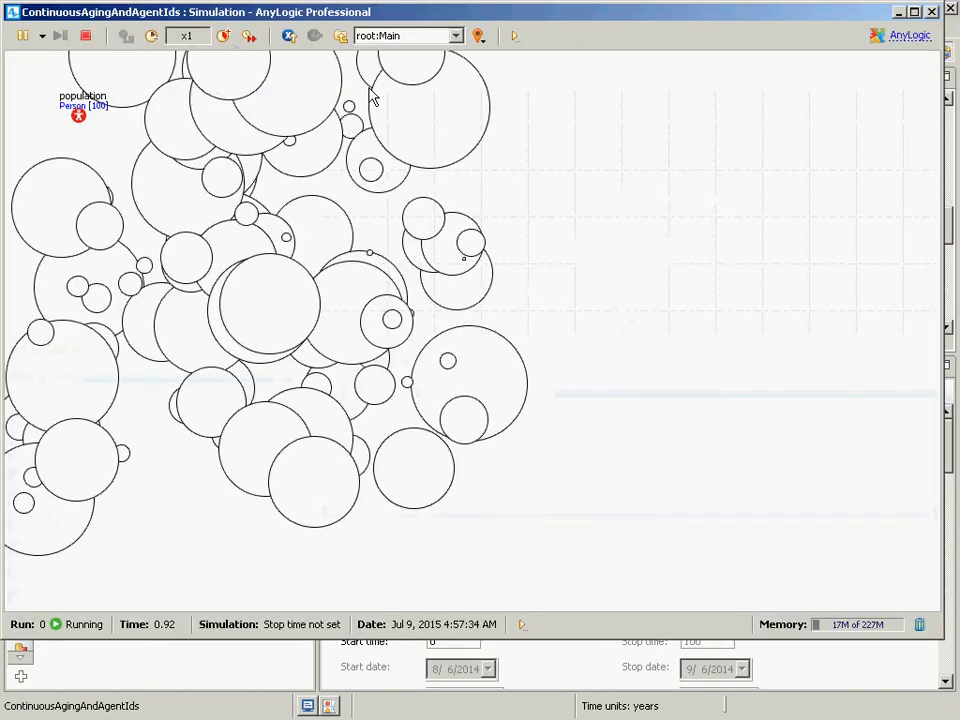
# - Inspect the mortality statecharts of population[0] and population[1] in the running simulation and close the run window
pyautogui.click(411, 36)
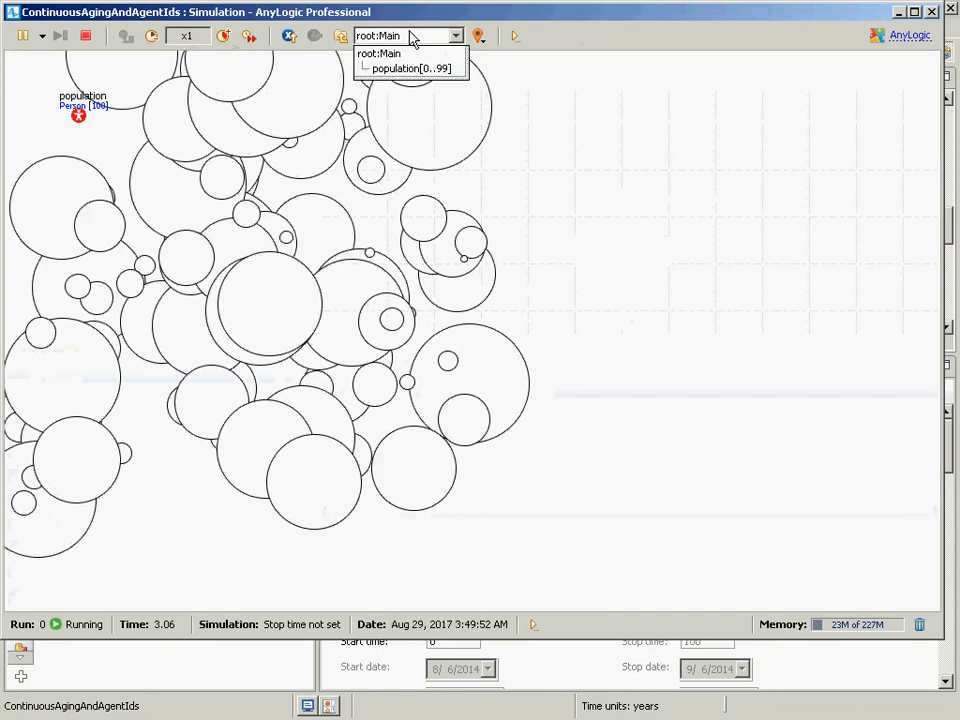
pyautogui.click(412, 69)
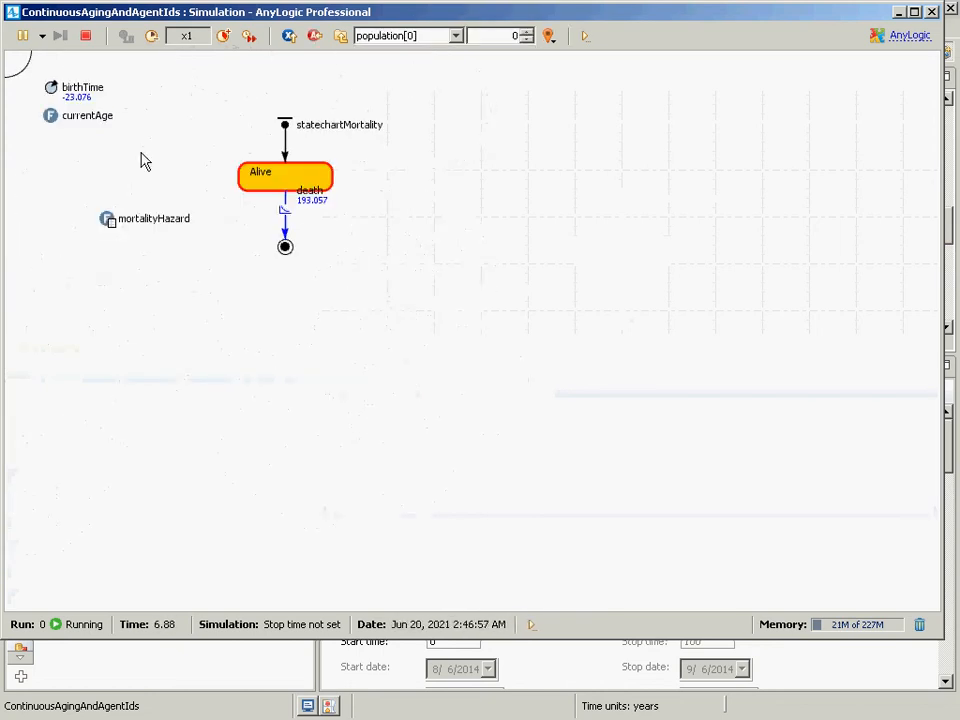
pyautogui.click(526, 32)
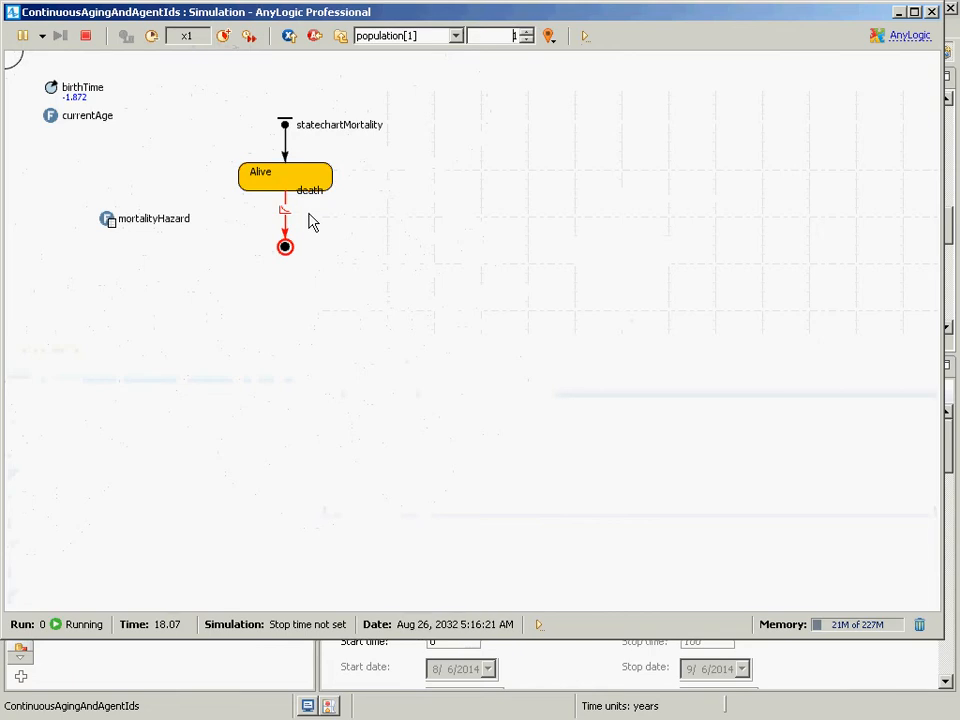
pyautogui.click(938, 12)
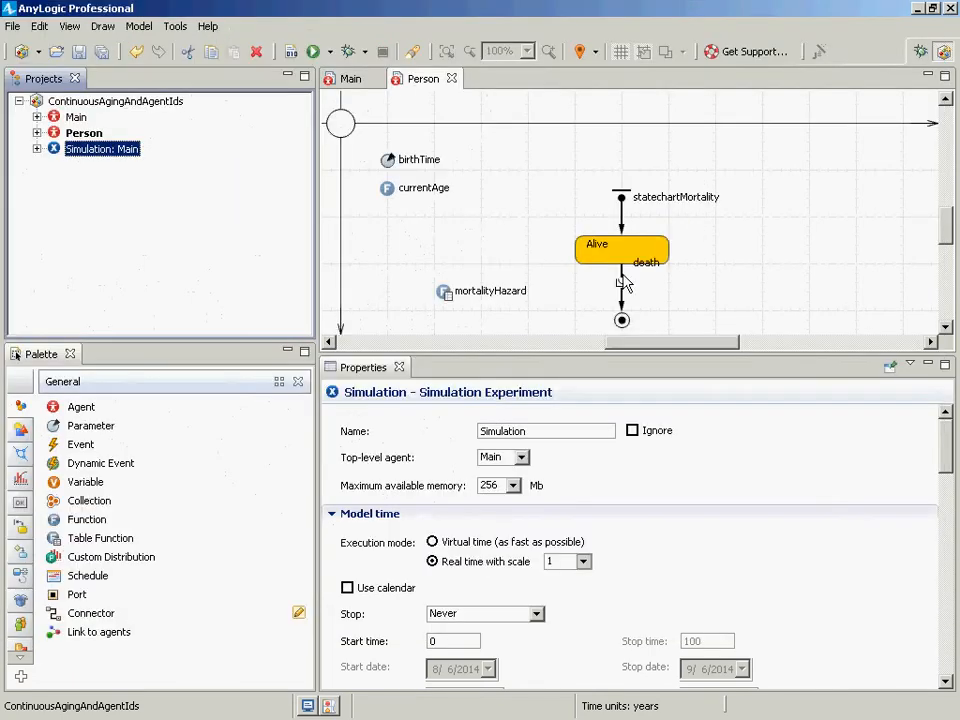
# - Launch the Simulation experiment of ContinuousAgingAndAgentIds again and start the run
pyautogui.click(80, 102)
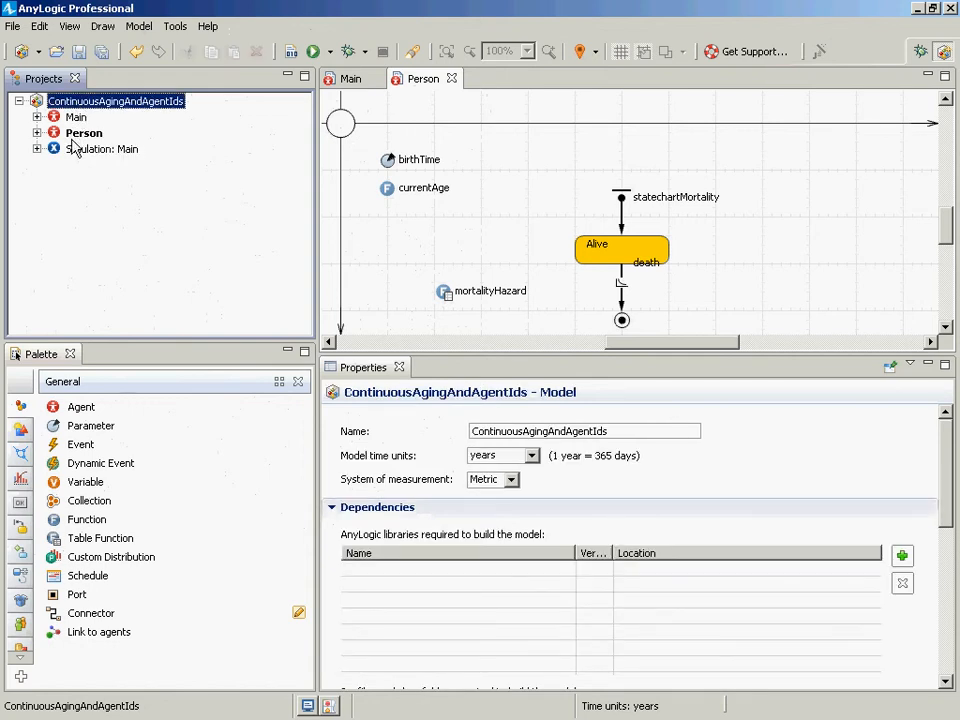
pyautogui.click(95, 150)
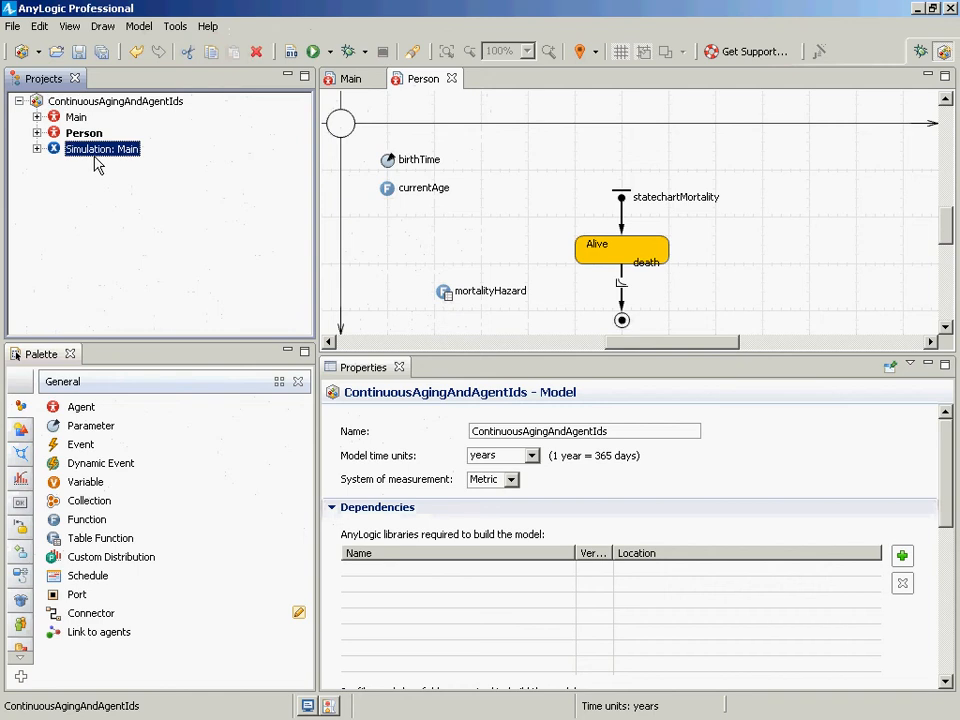
pyautogui.rightClick(95, 150)
pyautogui.click(120, 358)
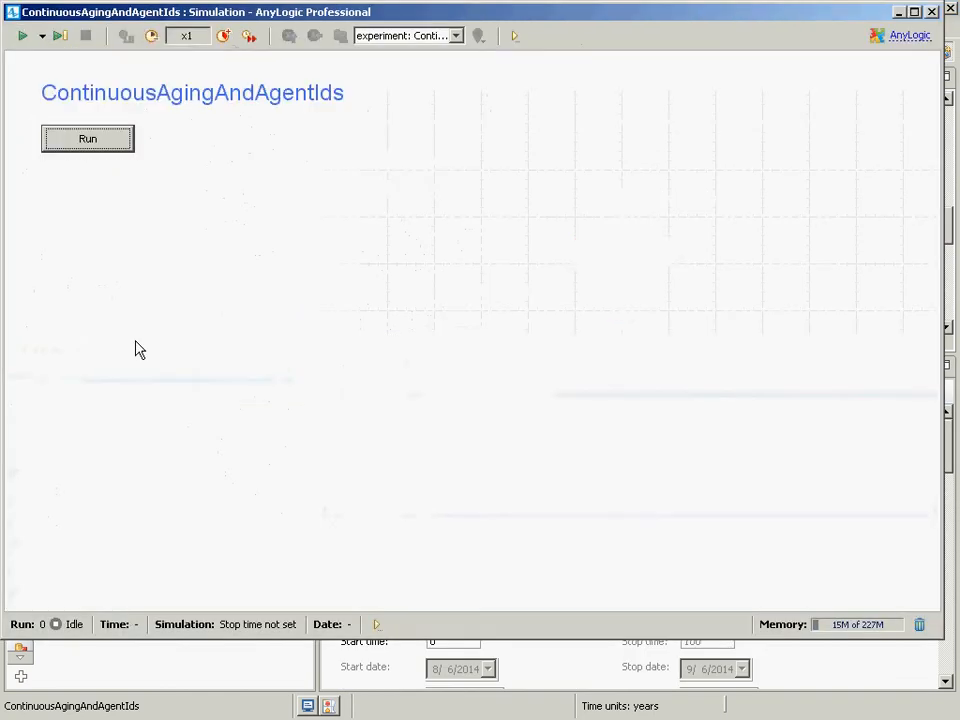
pyautogui.click(112, 140)
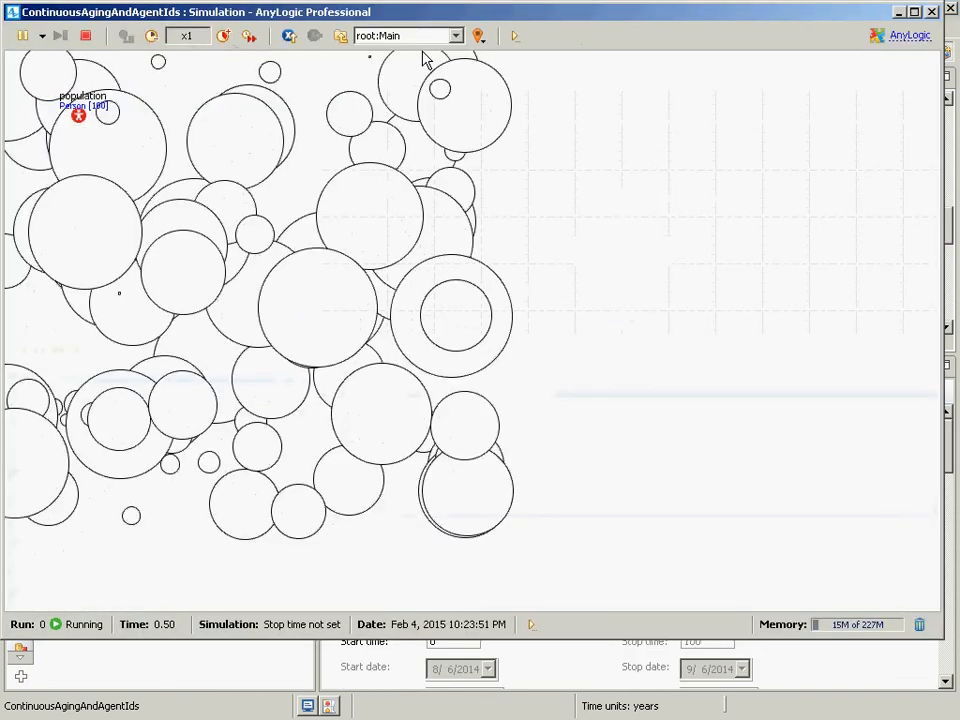
# - Watch population[0]'s mortality statechart with the simulation speed raised to x5, and close the run window
pyautogui.click(445, 36)
pyautogui.click(416, 70)
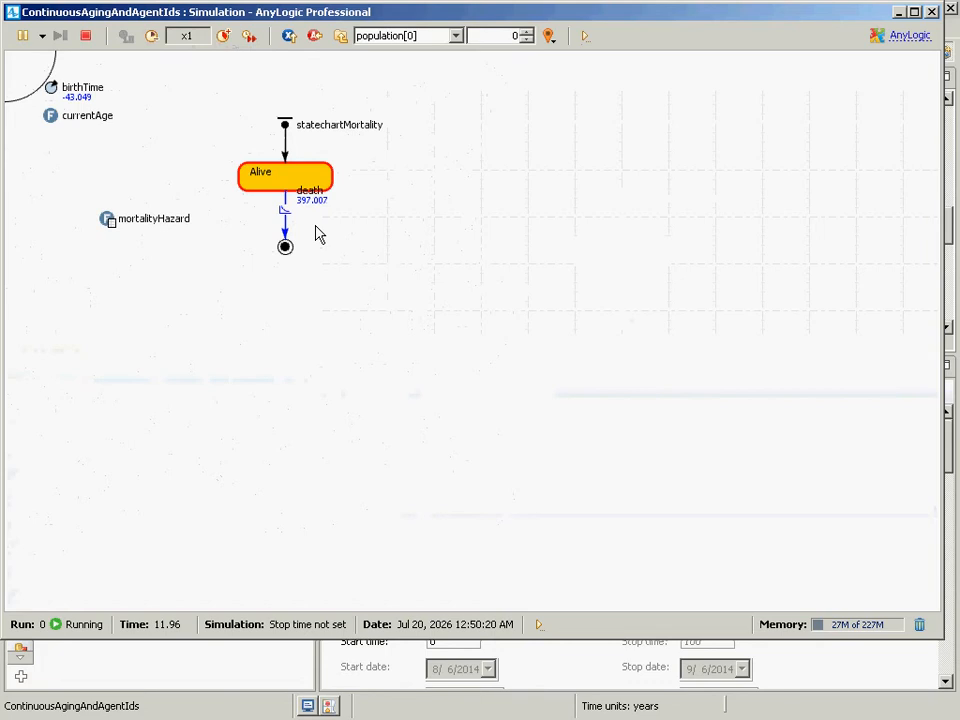
pyautogui.click(224, 35)
pyautogui.click(224, 35)
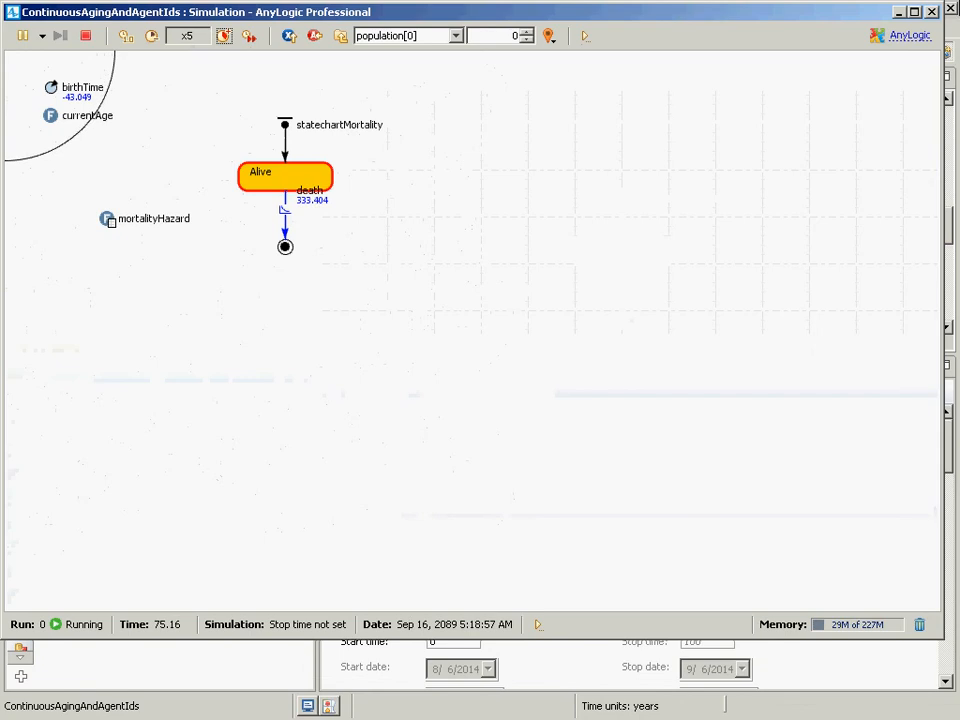
pyautogui.click(931, 11)
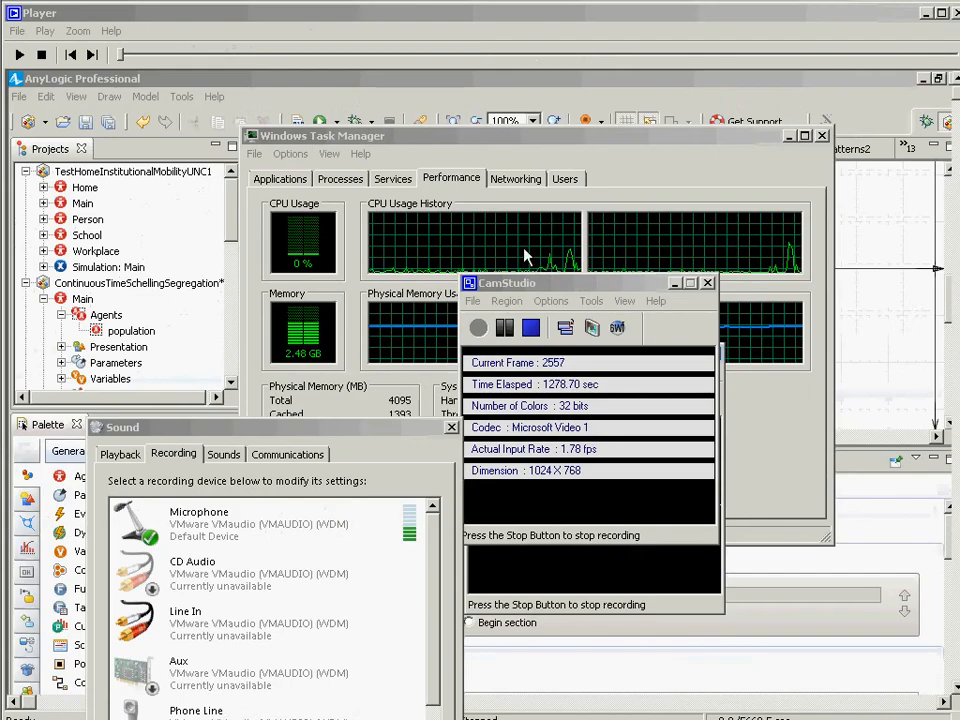
pyautogui.hotkey('alt', 'Tab')
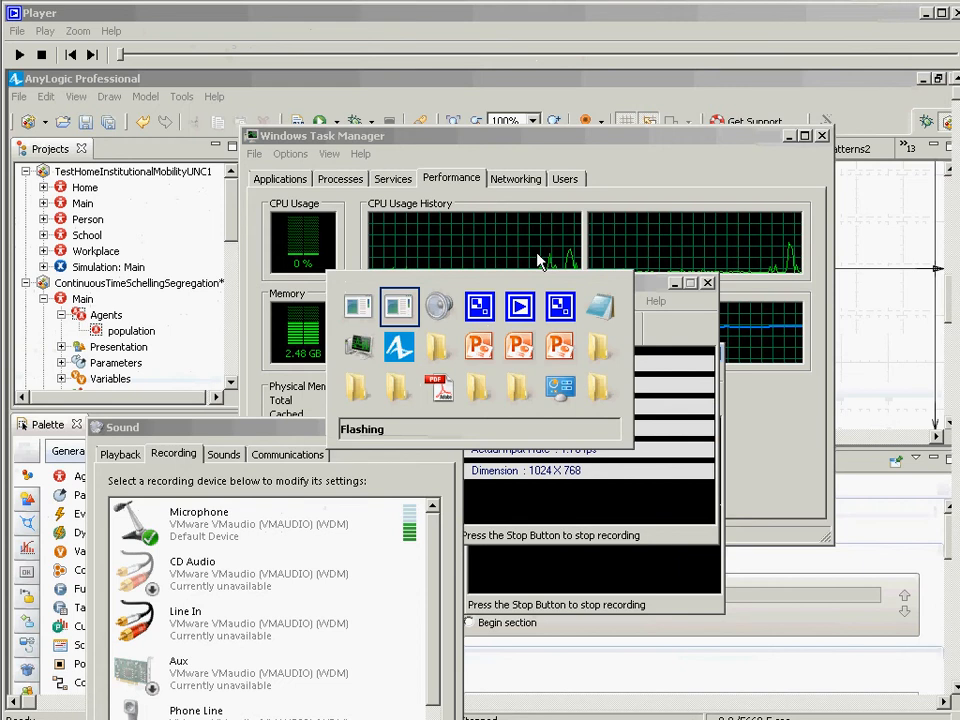
pyautogui.hotkey('alt', 'Tab')
pyautogui.hotkey('alt', 'Tab')
pyautogui.hotkey('alt', 'Tab')
pyautogui.hotkey('alt', 'Tab')
pyautogui.hotkey('alt', 'Tab')
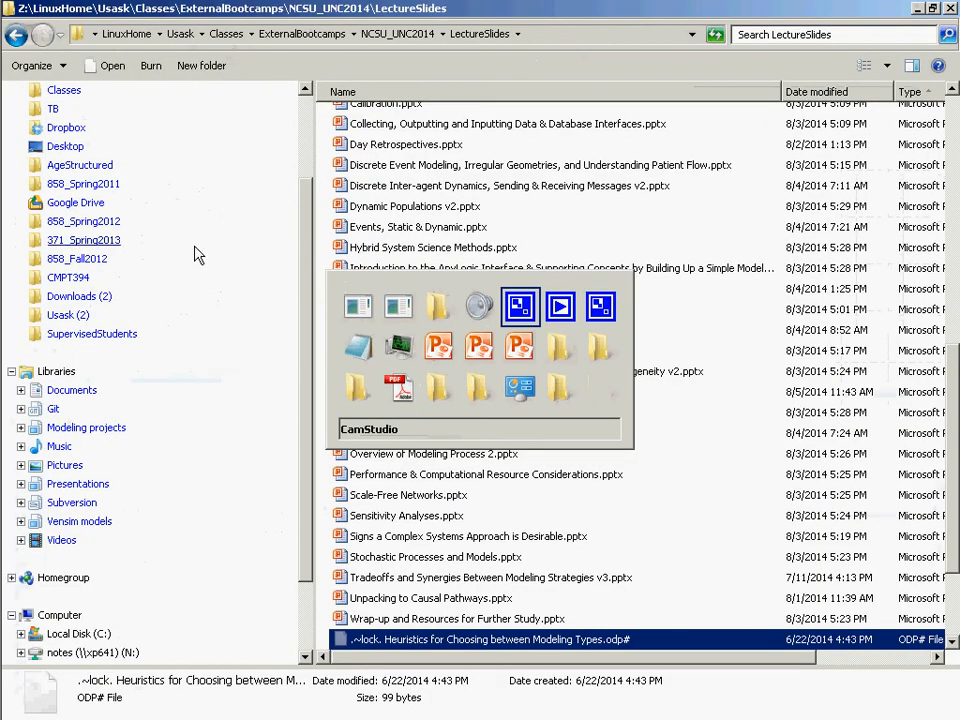
pyautogui.hotkey('alt', 'Tab')
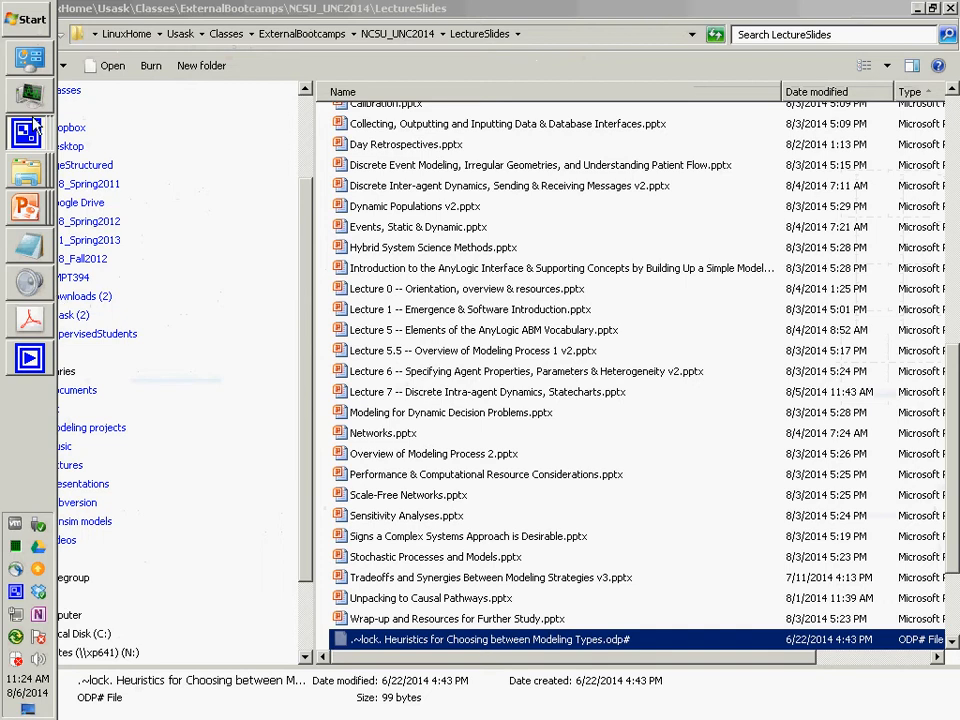
# - Relaunch AnyLogic 7 Professional from the installed programs and minimize its Welcome page to return to the Person diagram
pyautogui.click(30, 15)
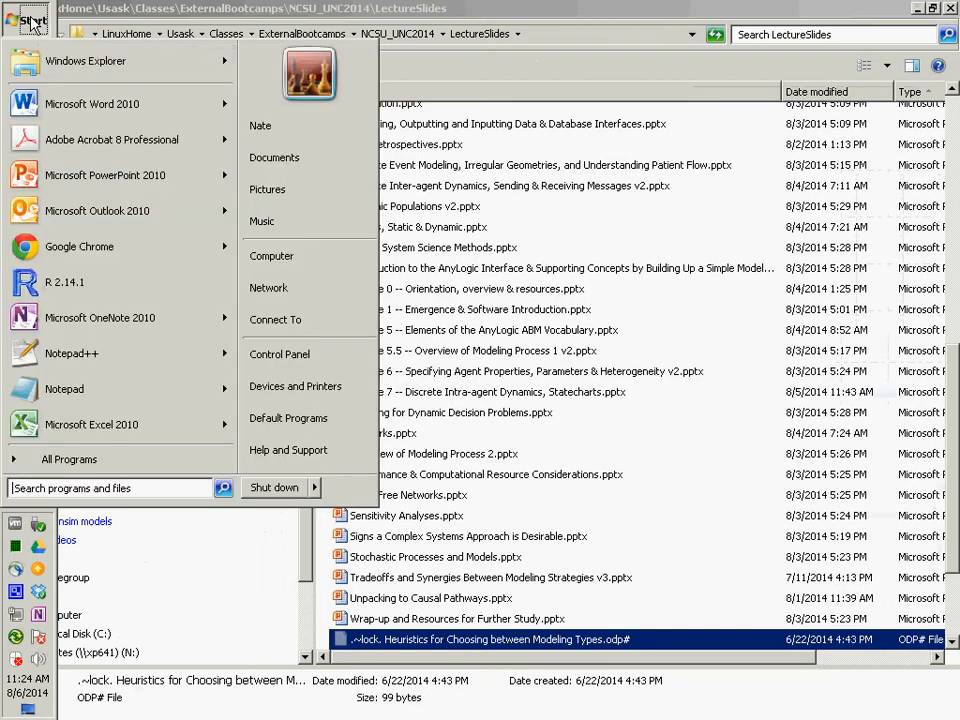
pyautogui.click(63, 447)
pyautogui.scroll(-5, 120, 352)
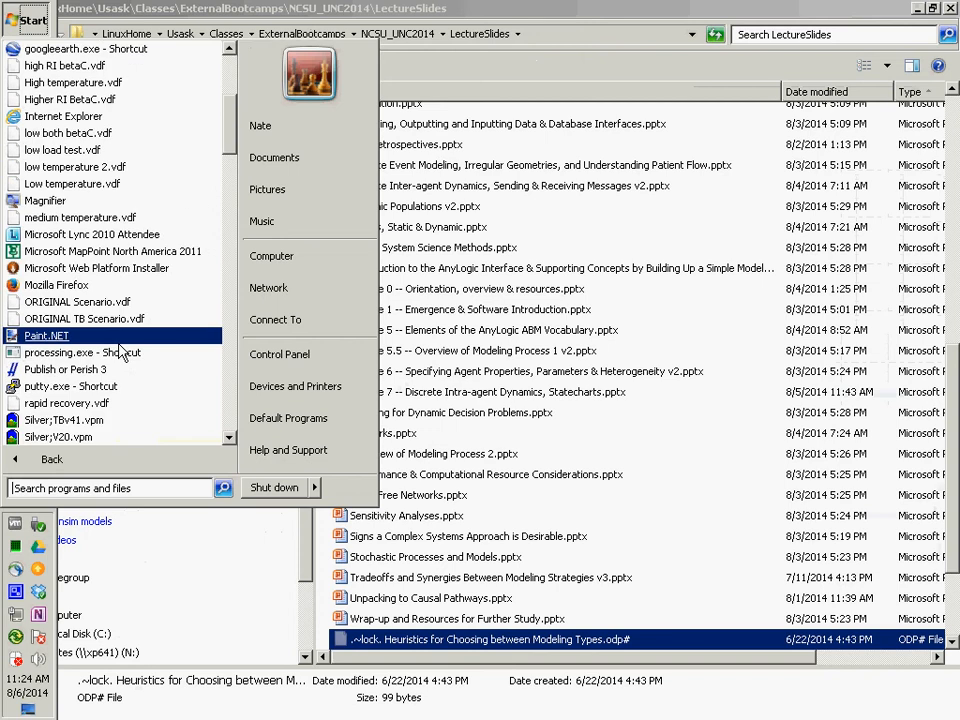
pyautogui.scroll(-12, 120, 352)
pyautogui.scroll(-2, 130, 333)
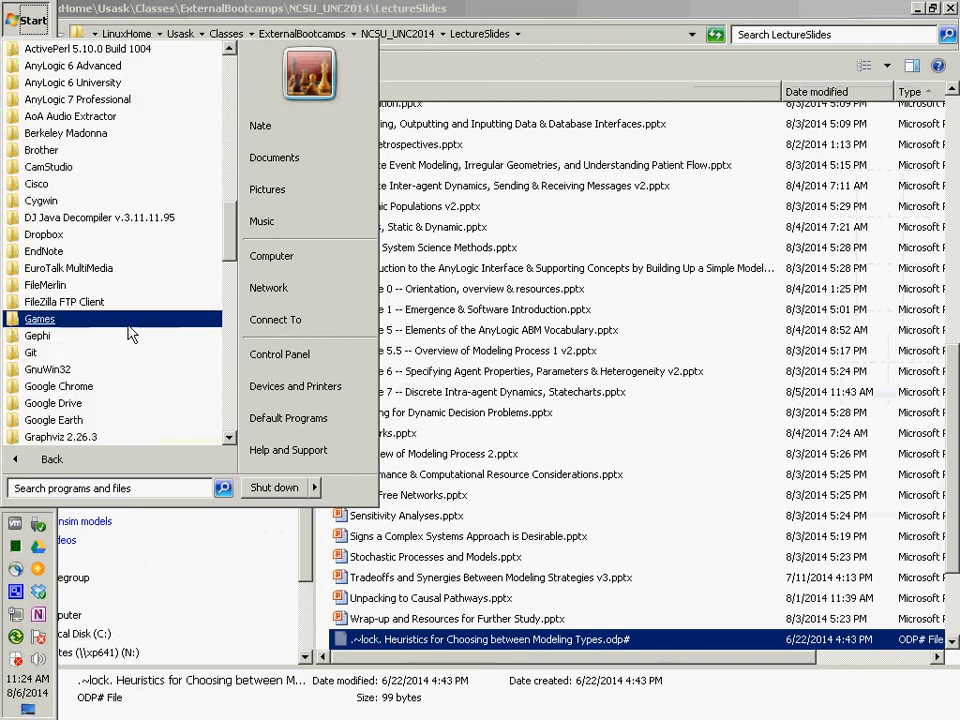
pyautogui.scroll(3, 130, 333)
pyautogui.scroll(-10, 130, 333)
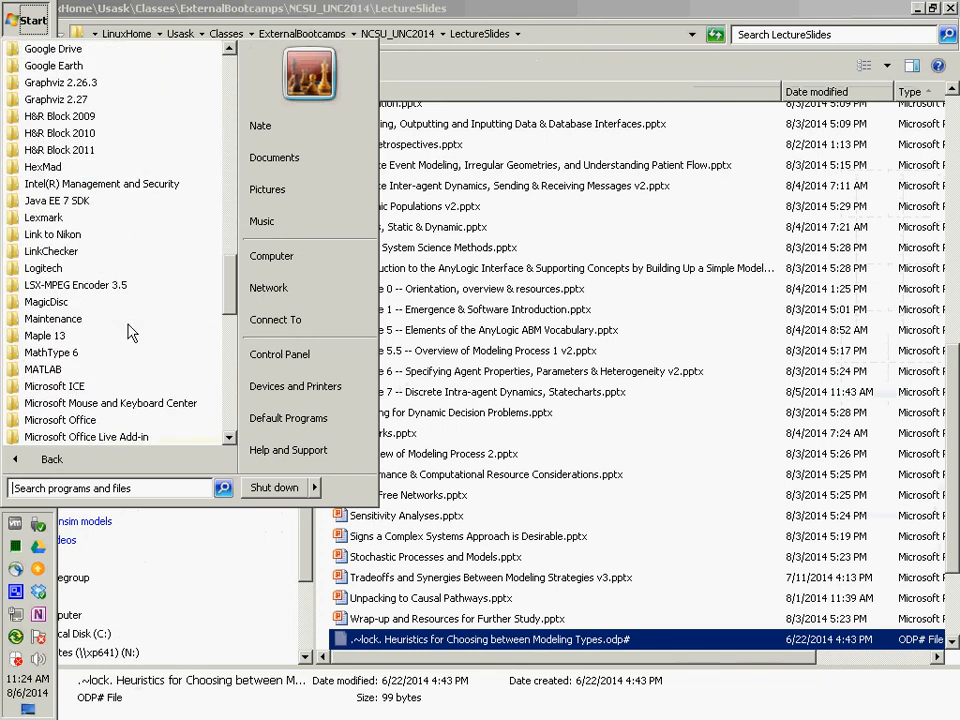
pyautogui.scroll(-3, 129, 335)
pyautogui.scroll(5, 138, 326)
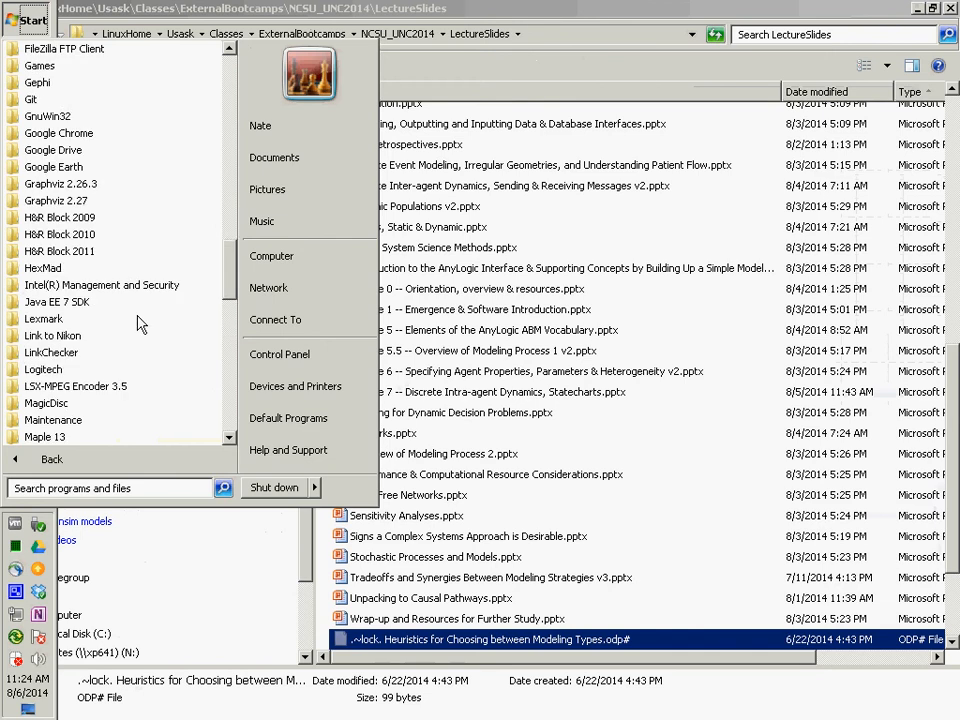
pyautogui.scroll(7, 138, 326)
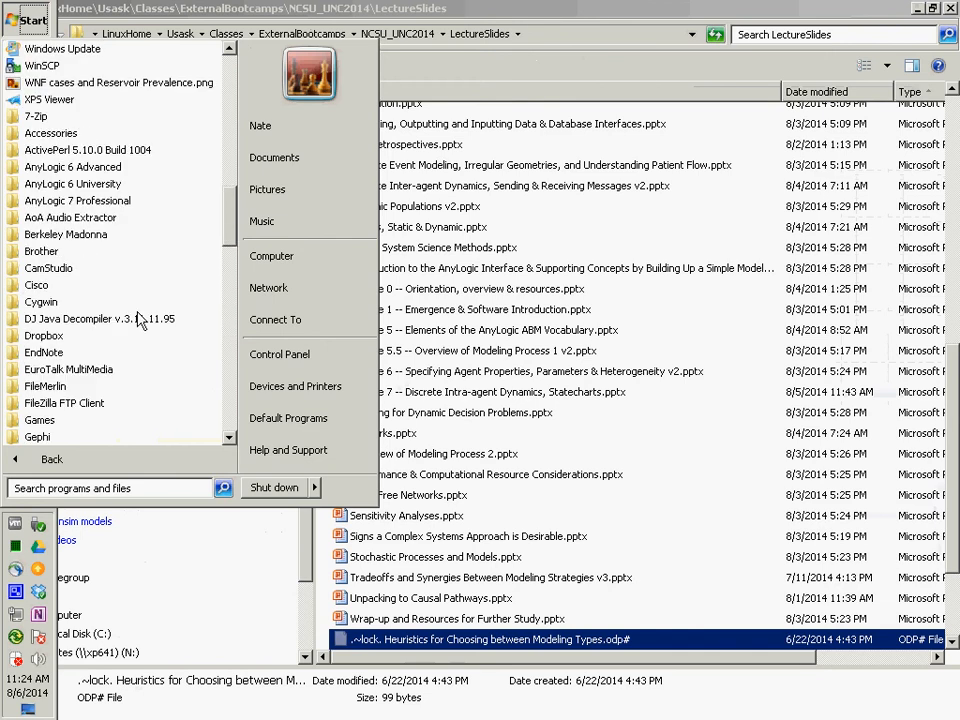
pyautogui.click(122, 200)
pyautogui.click(130, 210)
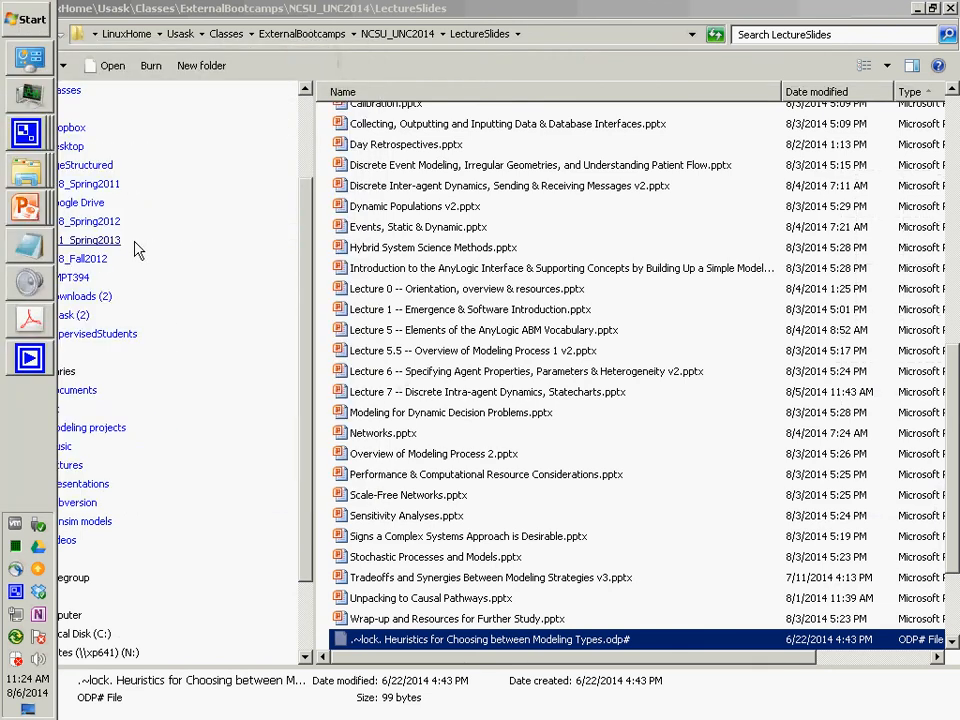
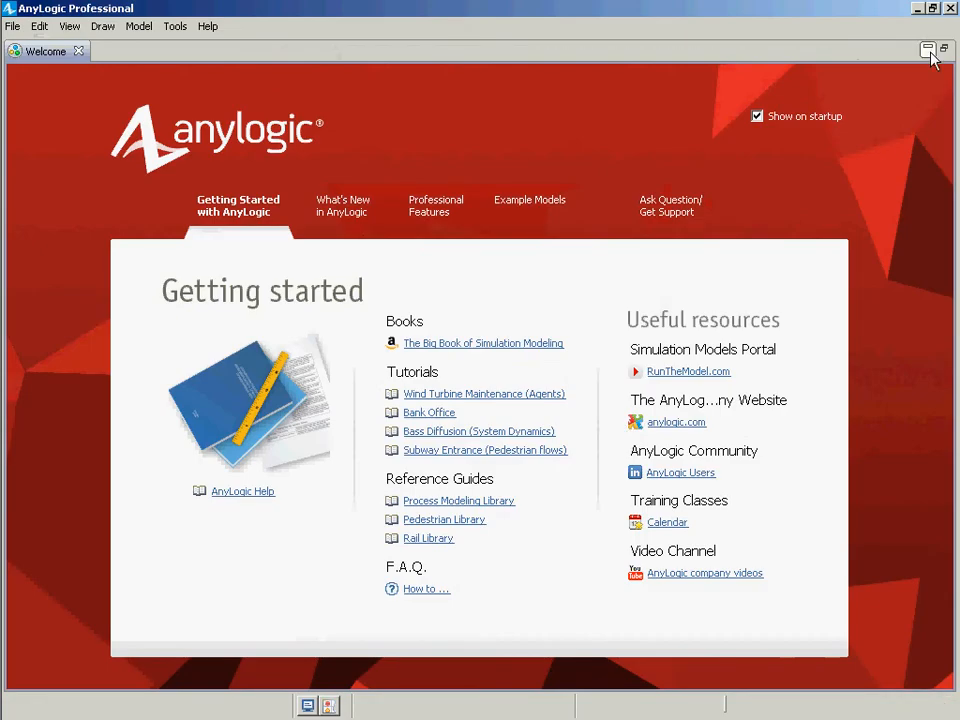
pyautogui.click(935, 48)
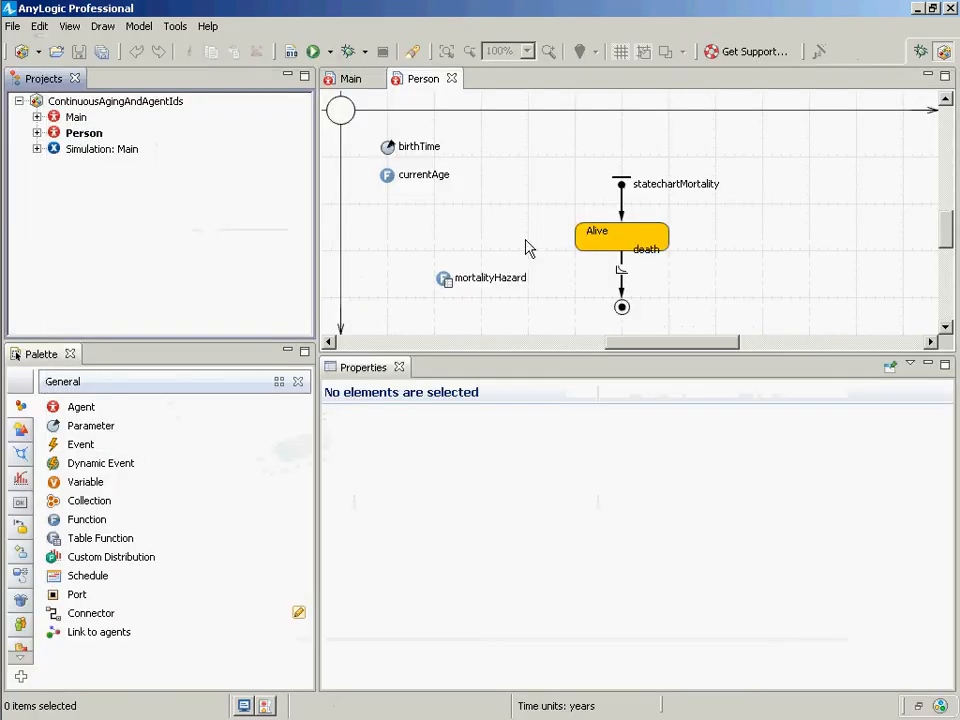
# - Review the Alive state, the currentAge() argument in the death transition's rate, and the mortalityHazard table function
pyautogui.click(630, 259)
pyautogui.click(642, 247)
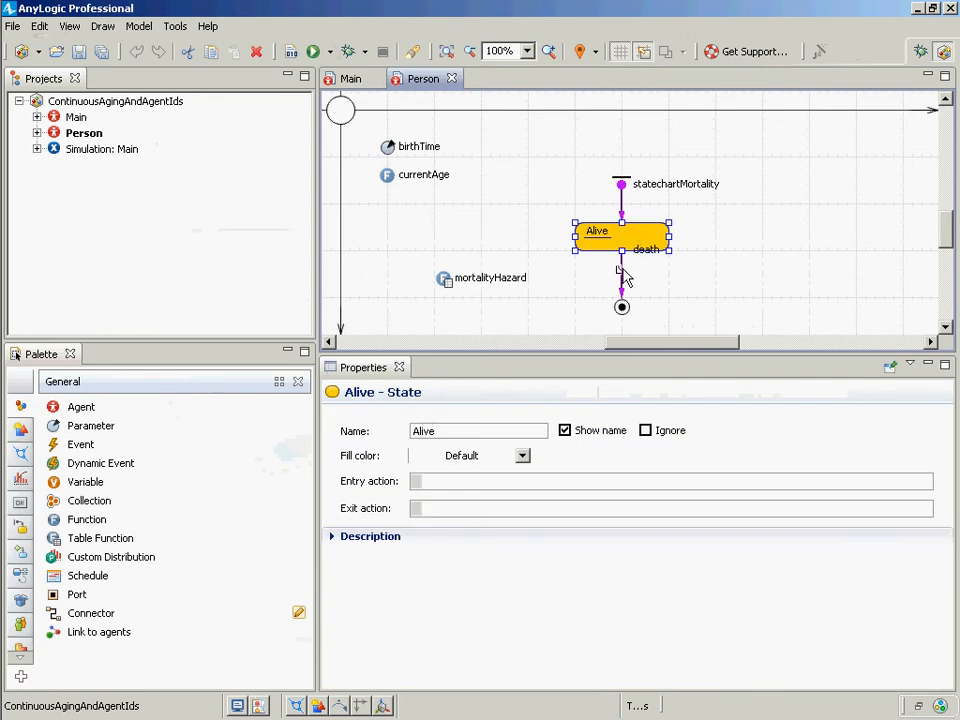
pyautogui.click(622, 275)
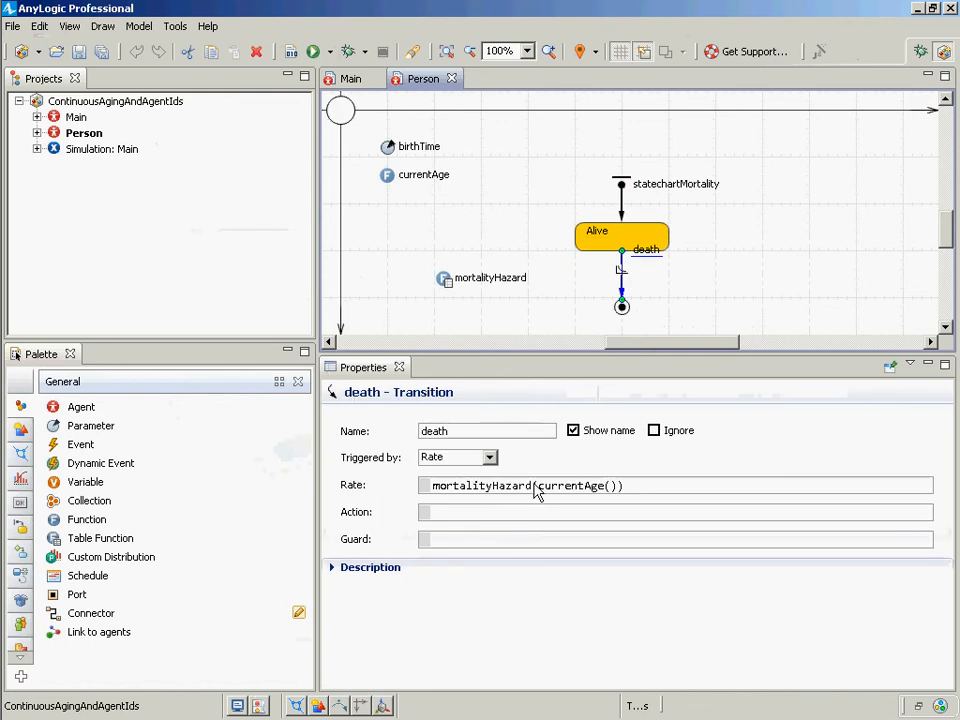
pyautogui.moveTo(537, 490); pyautogui.dragTo(617, 492)
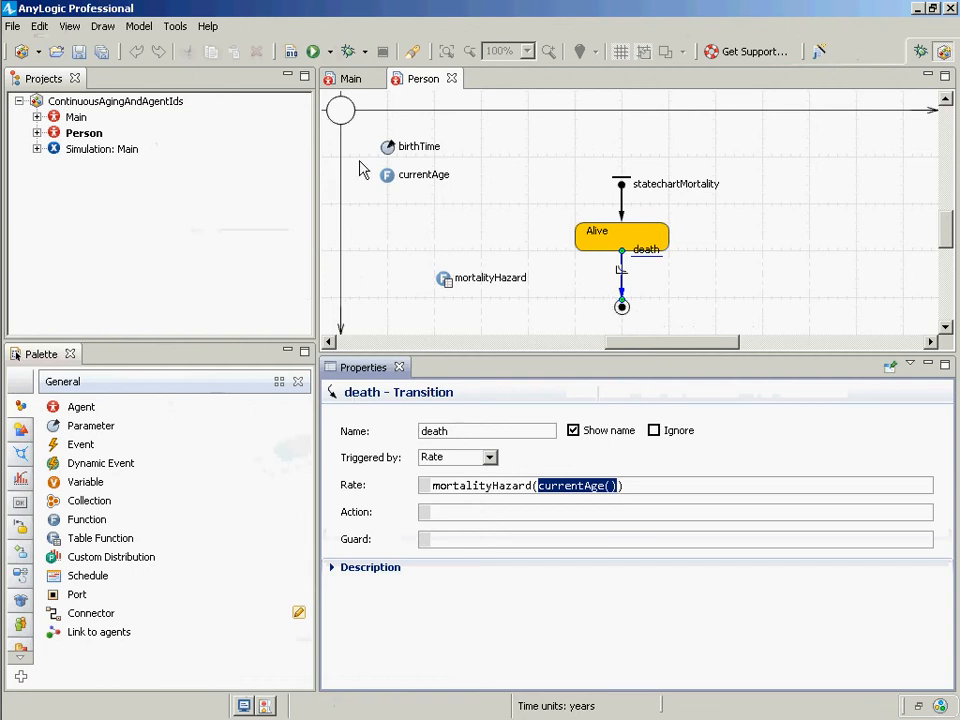
pyautogui.click(622, 270)
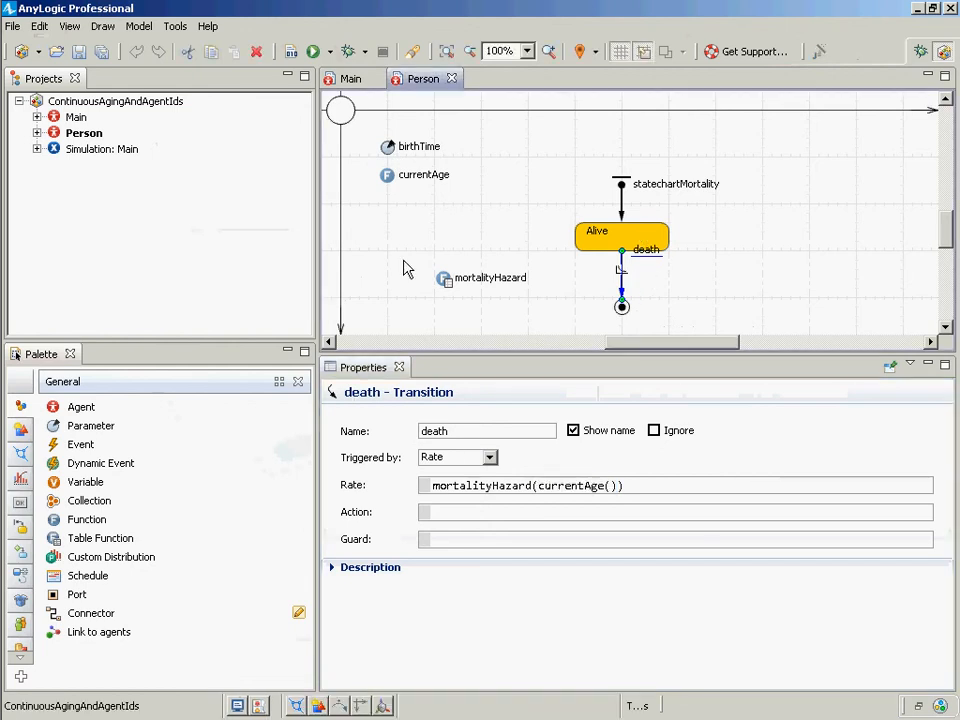
pyautogui.click(444, 284)
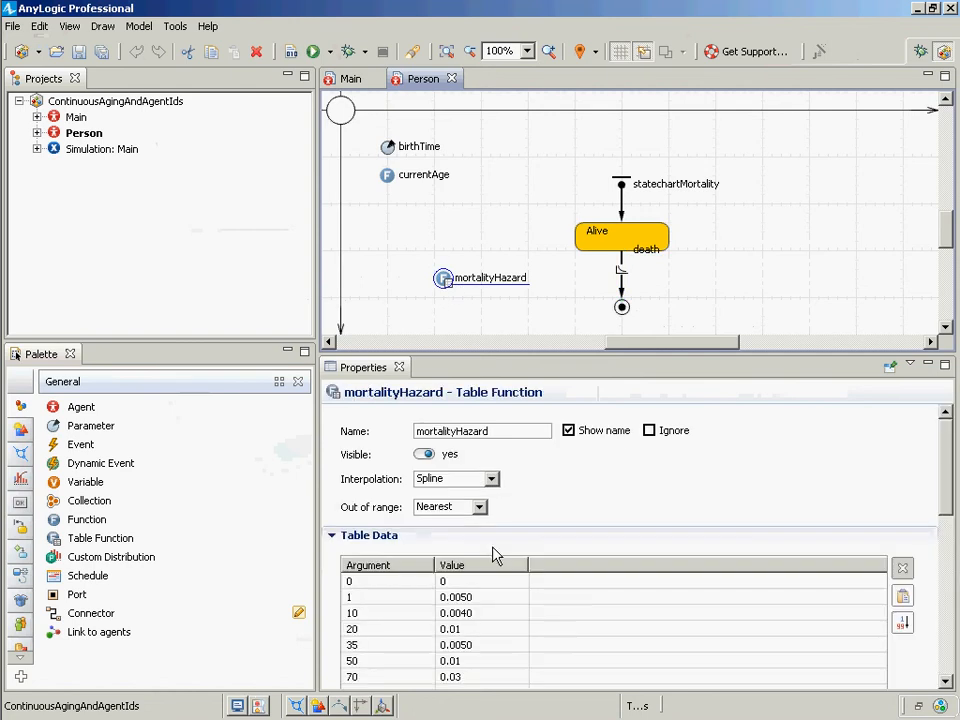
pyautogui.click(630, 248)
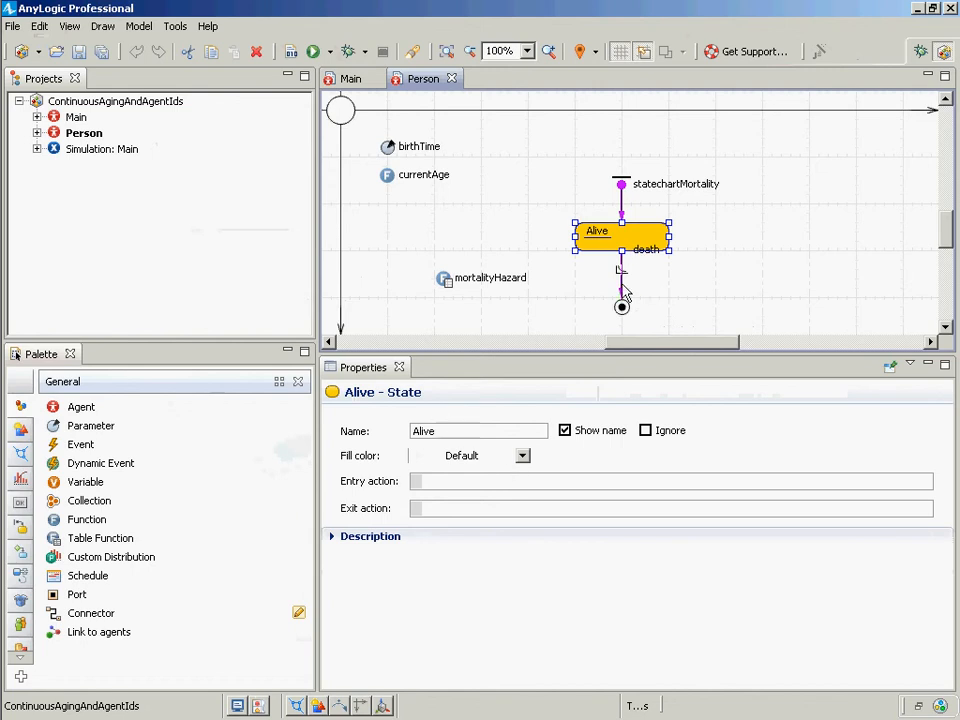
pyautogui.click(645, 252)
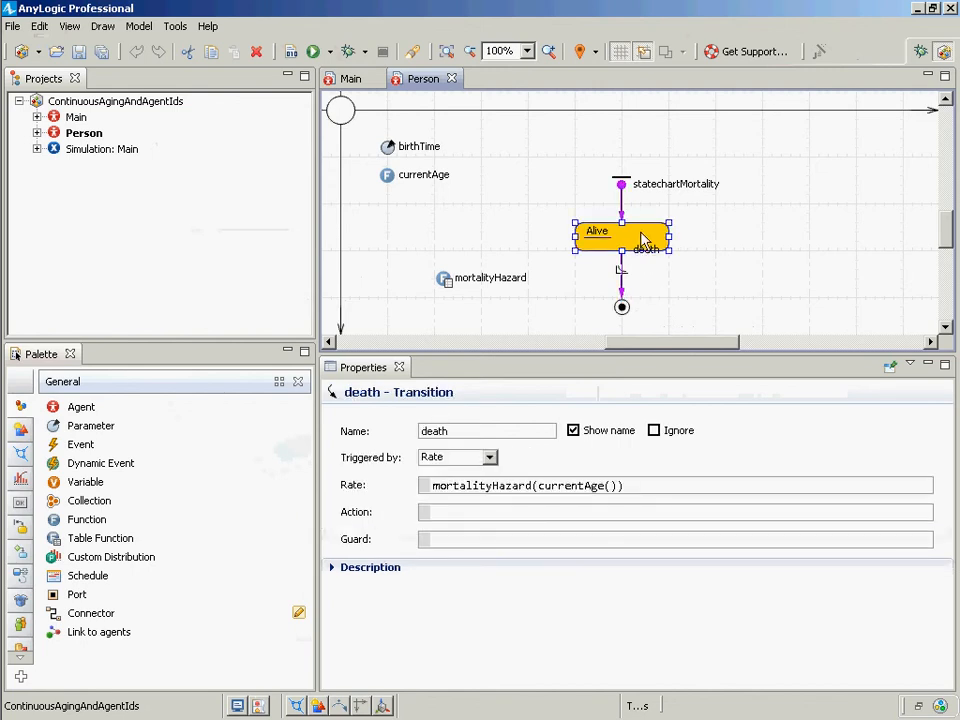
pyautogui.click(643, 238)
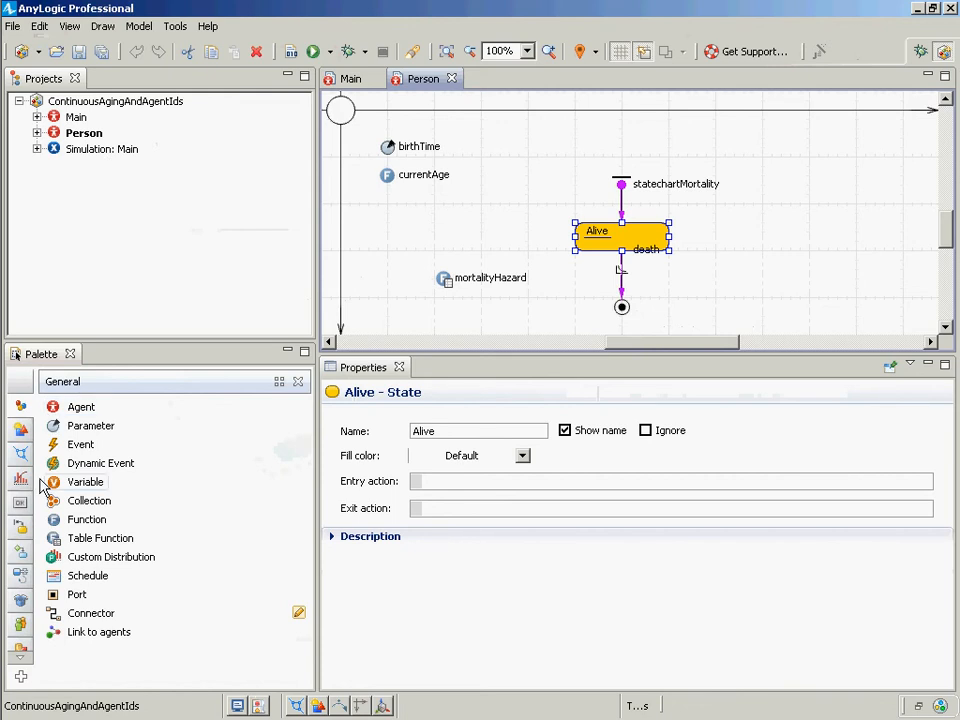
# - Add a transition looping from the Alive state's lower edge back to Alive, triggered by a timeout of 1
pyautogui.click(21, 526)
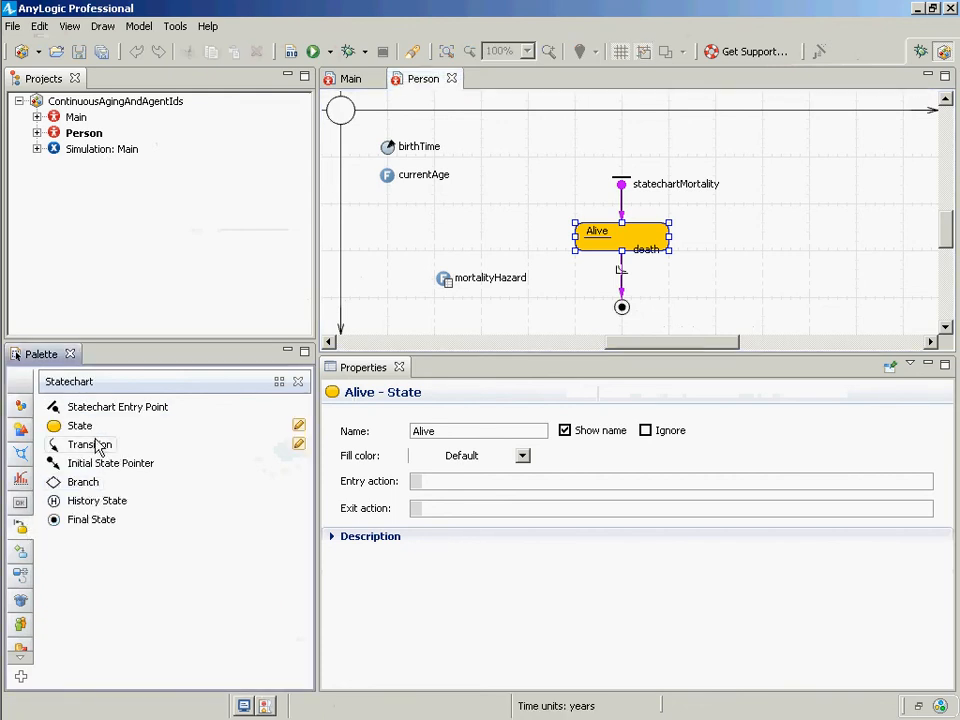
pyautogui.moveTo(96, 441); pyautogui.dragTo(661, 248)
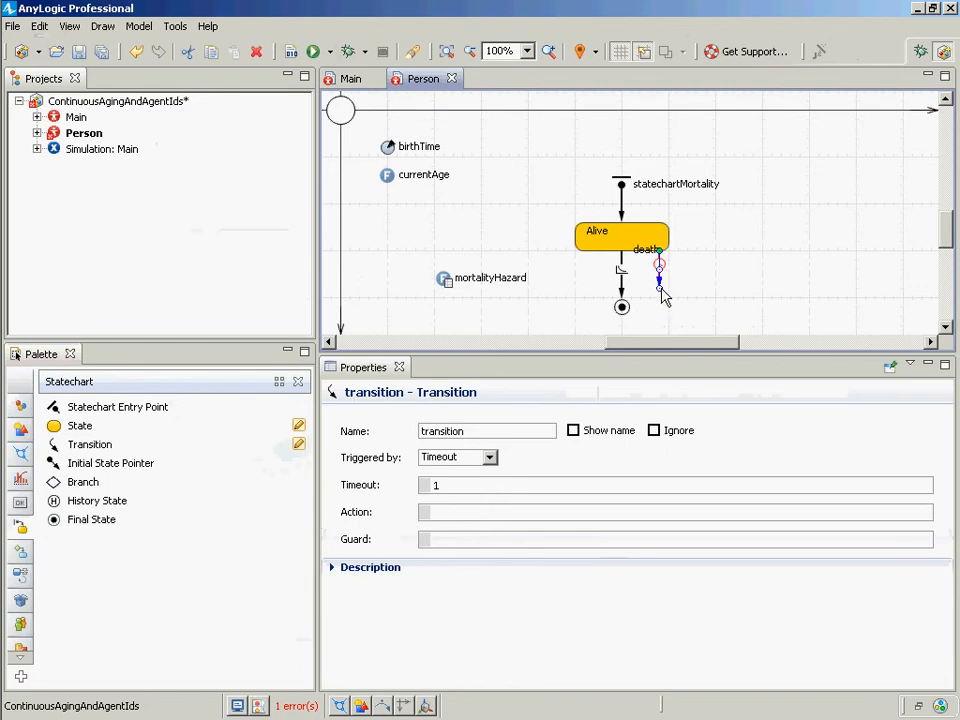
pyautogui.moveTo(658, 284); pyautogui.dragTo(584, 250)
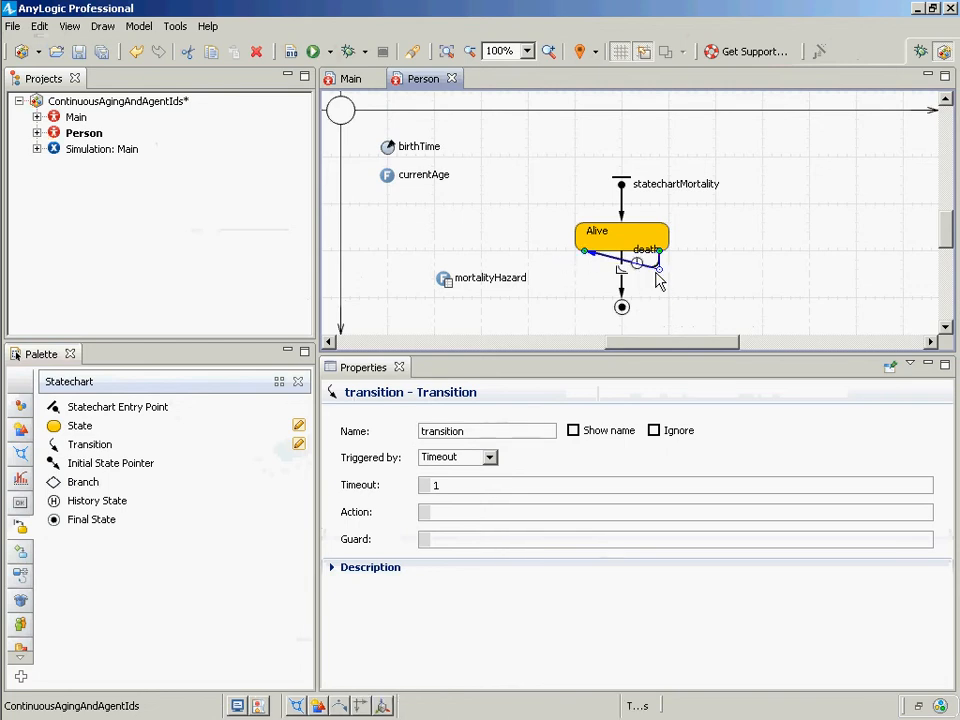
pyautogui.click(489, 458)
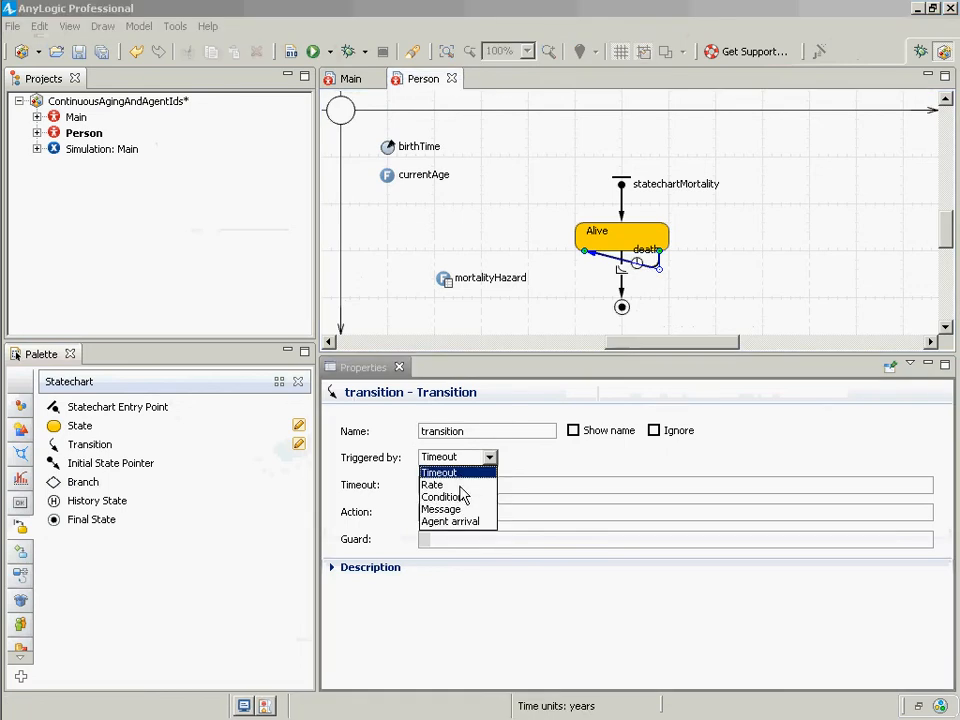
pyautogui.click(472, 476)
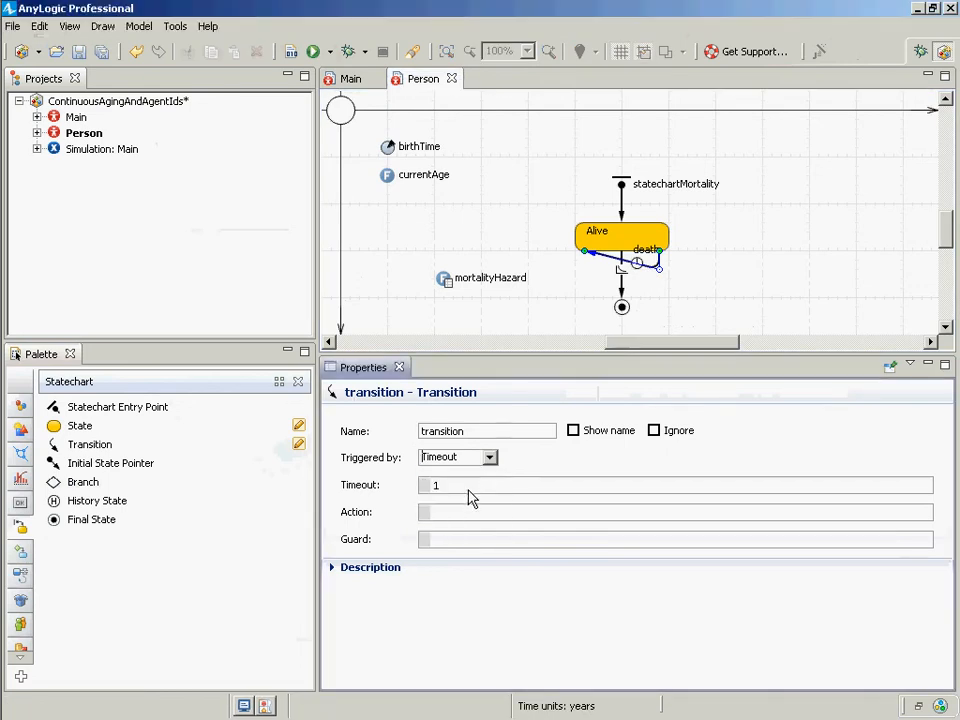
pyautogui.click(468, 487)
# - Name the Alive self-transition recomputeMortalityHazard and save the model
pyautogui.moveTo(479, 433); pyautogui.dragTo(396, 421)
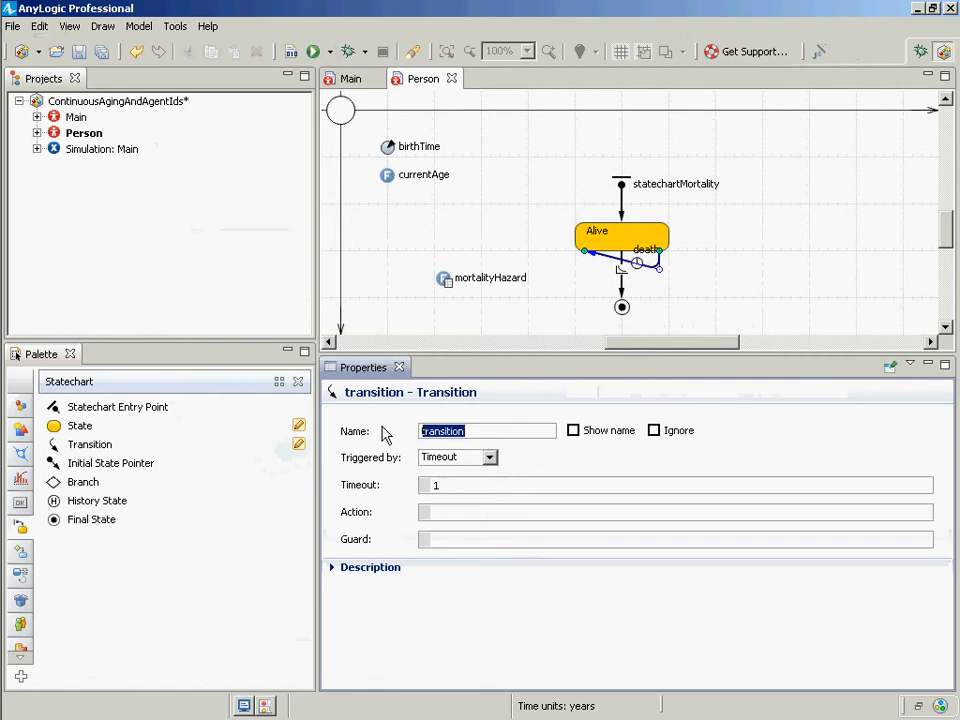
pyautogui.write('k')
pyautogui.press('BackSpace')
pyautogui.write('recompute')
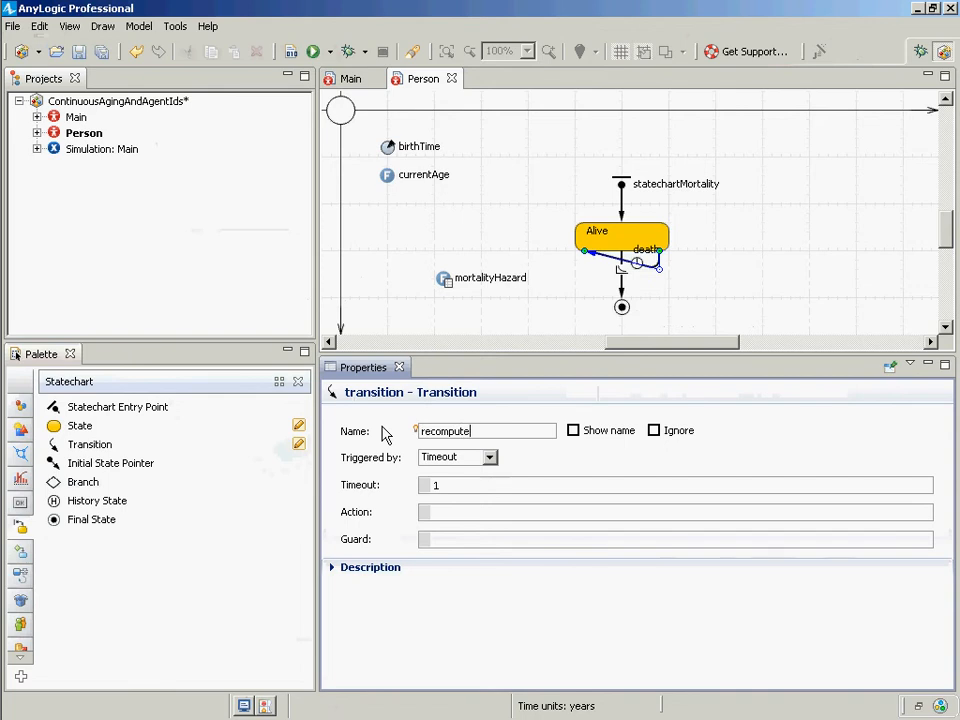
pyautogui.write('MOrtalityHazard')
pyautogui.press('Left')
pyautogui.press('Left')
pyautogui.press('Left')
pyautogui.press('Left')
pyautogui.press('Left')
pyautogui.press('Left')
pyautogui.press('Left')
pyautogui.press('Left')
pyautogui.press('Left')
pyautogui.press('Left')
pyautogui.press('Left')
pyautogui.press('Left')
pyautogui.press('Left')
pyautogui.press('Left')
pyautogui.hotkey('shift', 'Right')
pyautogui.write('o')
pyautogui.hotkey('ctrl', 's')
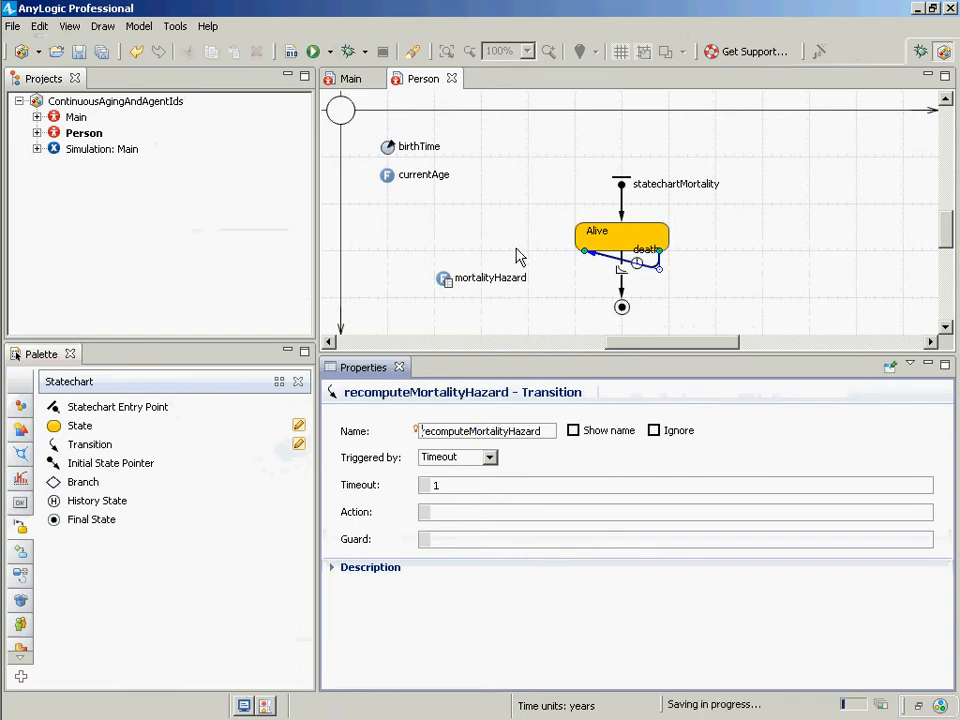
# - Launch the Simulation experiment with the recomputeMortalityHazard transition in place and start the run
pyautogui.rightClick(121, 150)
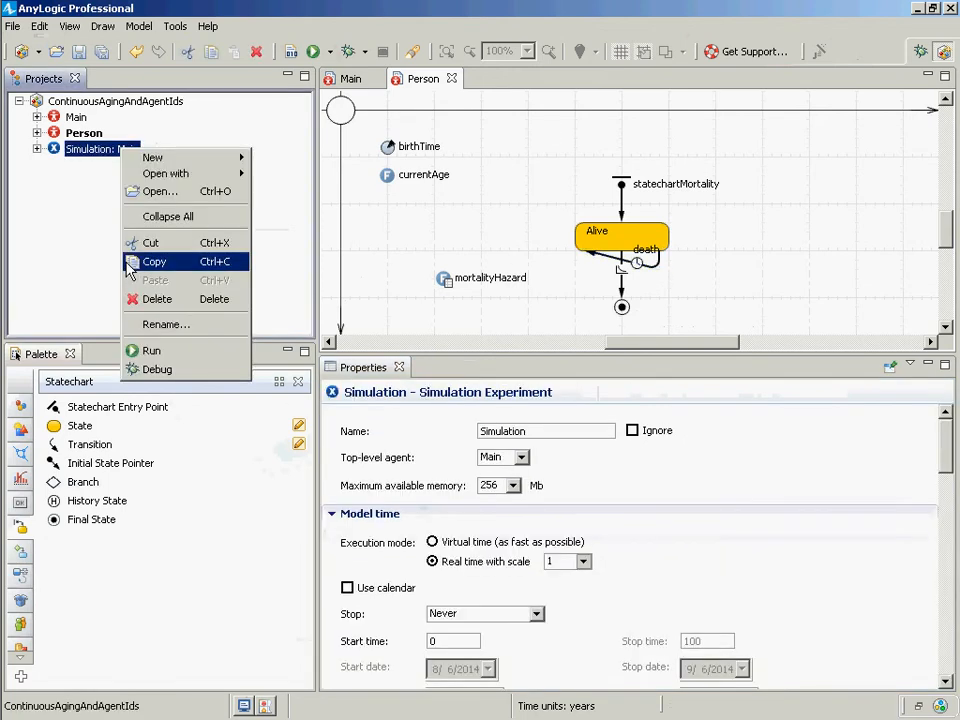
pyautogui.click(182, 324)
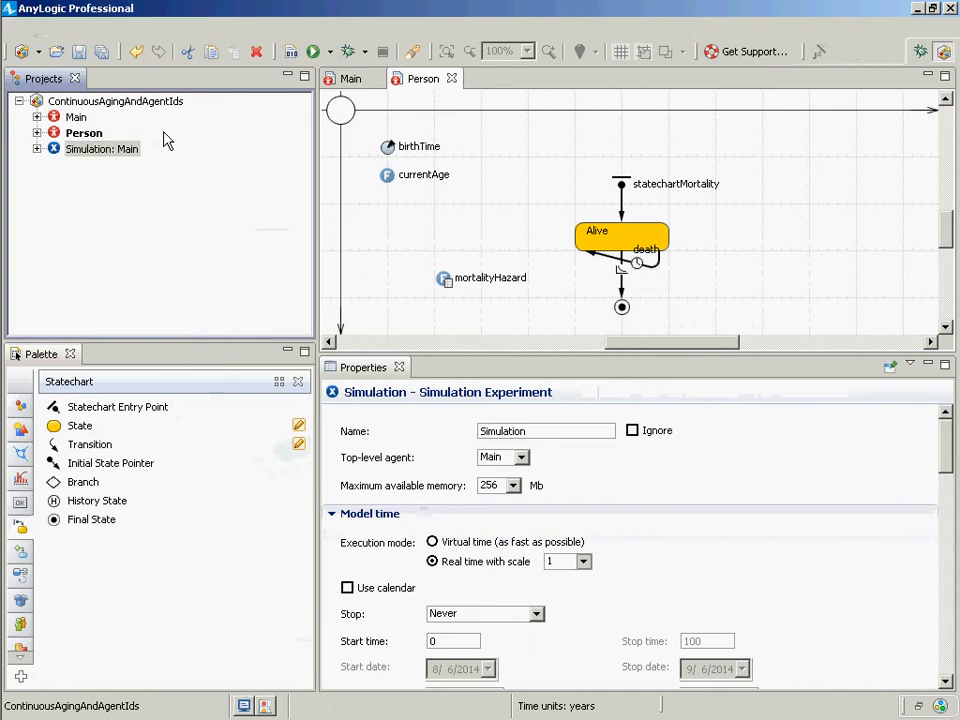
pyautogui.press('F5')
pyautogui.click(92, 142)
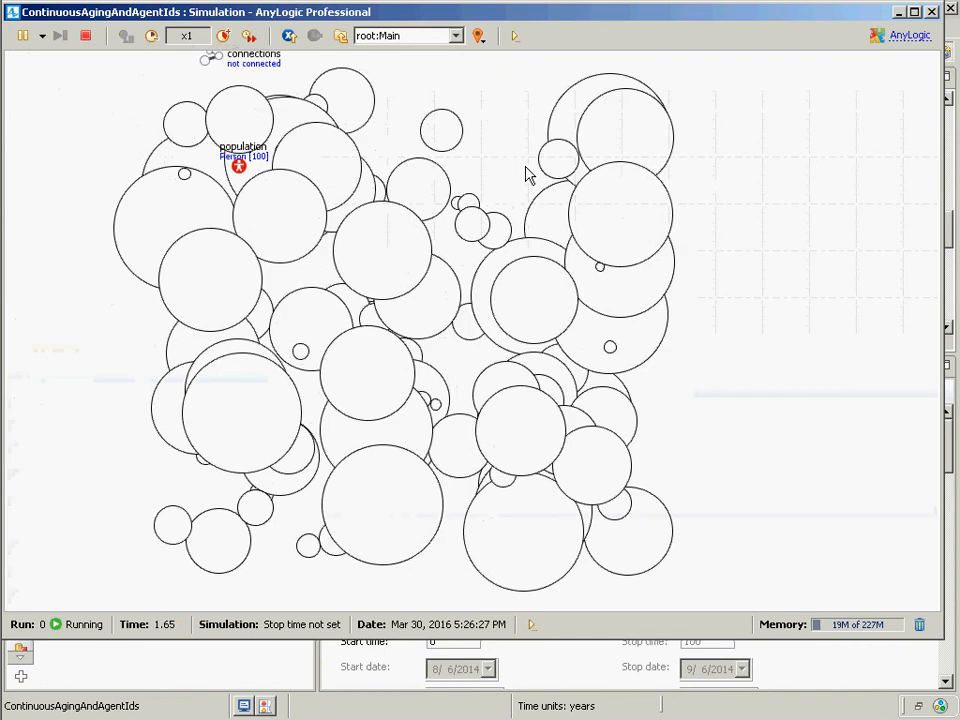
# - Speed the simulation up to x5, inspect the mortality statechart of population[0], and close the run window
pyautogui.click(224, 36)
pyautogui.click(224, 36)
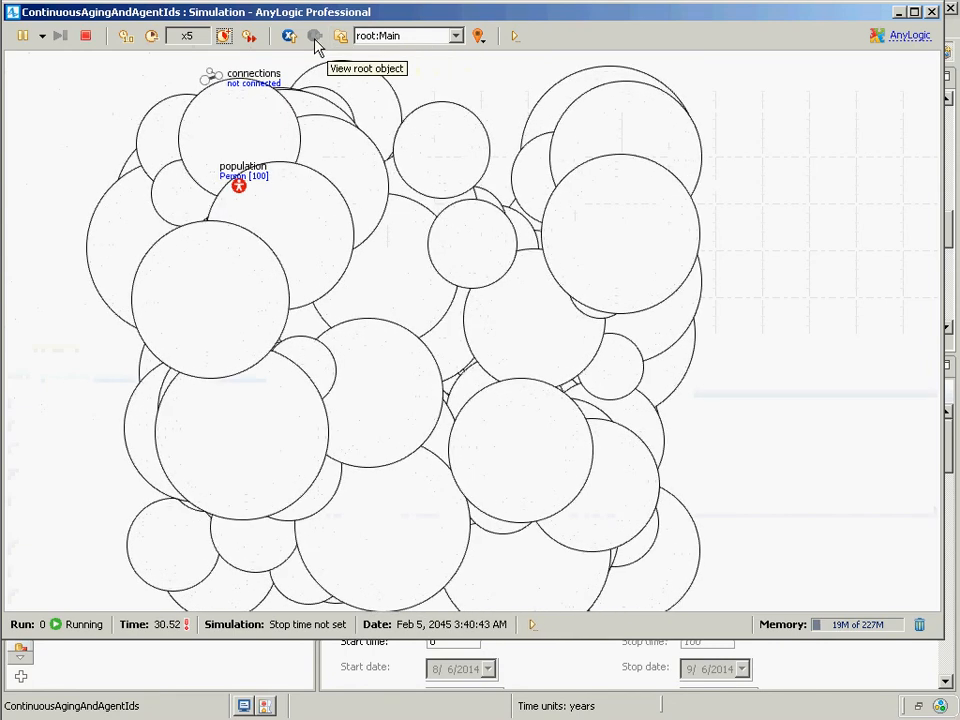
pyautogui.click(455, 36)
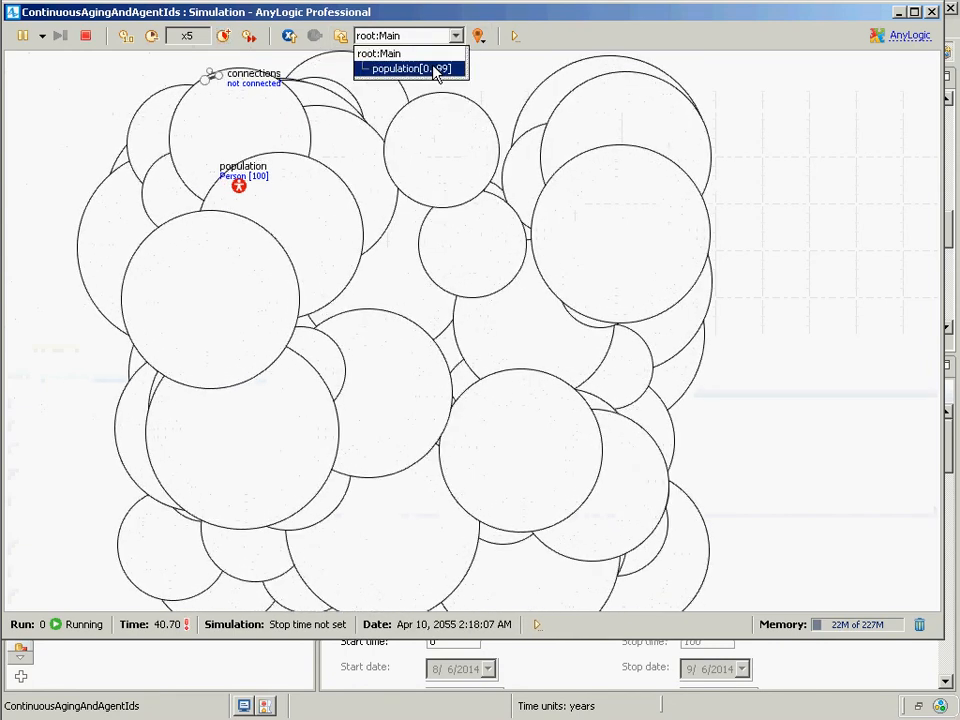
pyautogui.click(435, 70)
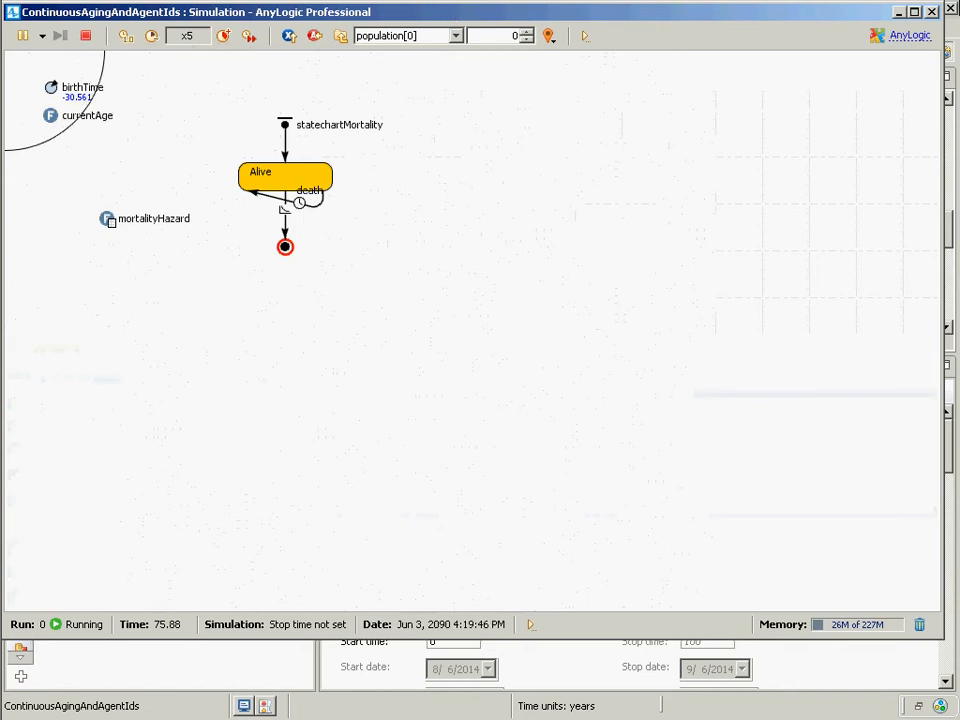
pyautogui.click(933, 12)
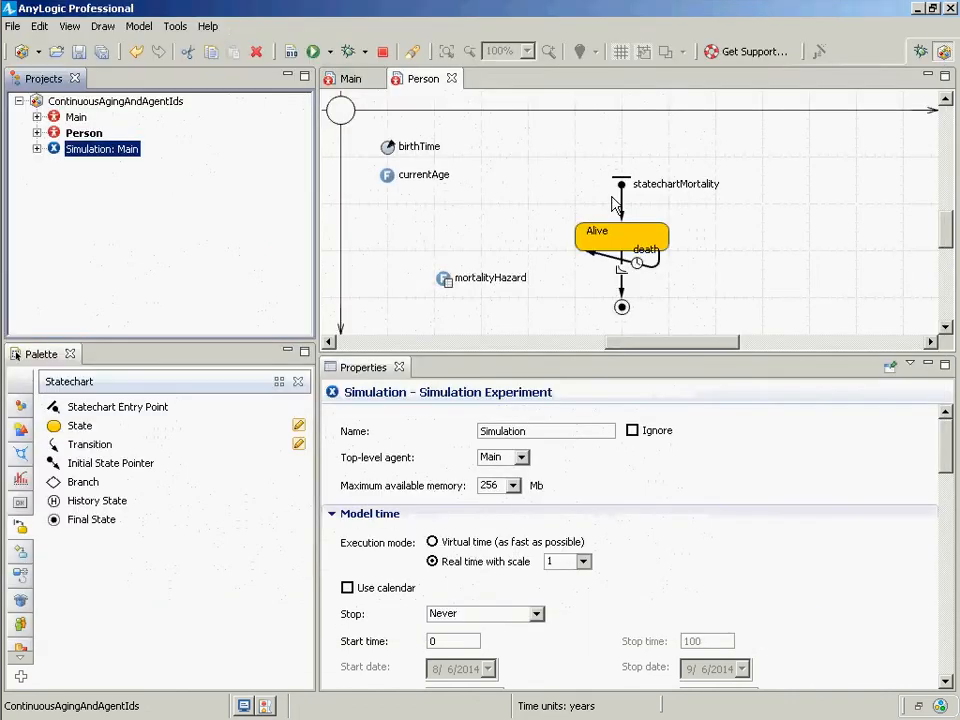
# - Rename the mortality statechart's final state to deathState and set its action to main.remove_population()
pyautogui.click(622, 309)
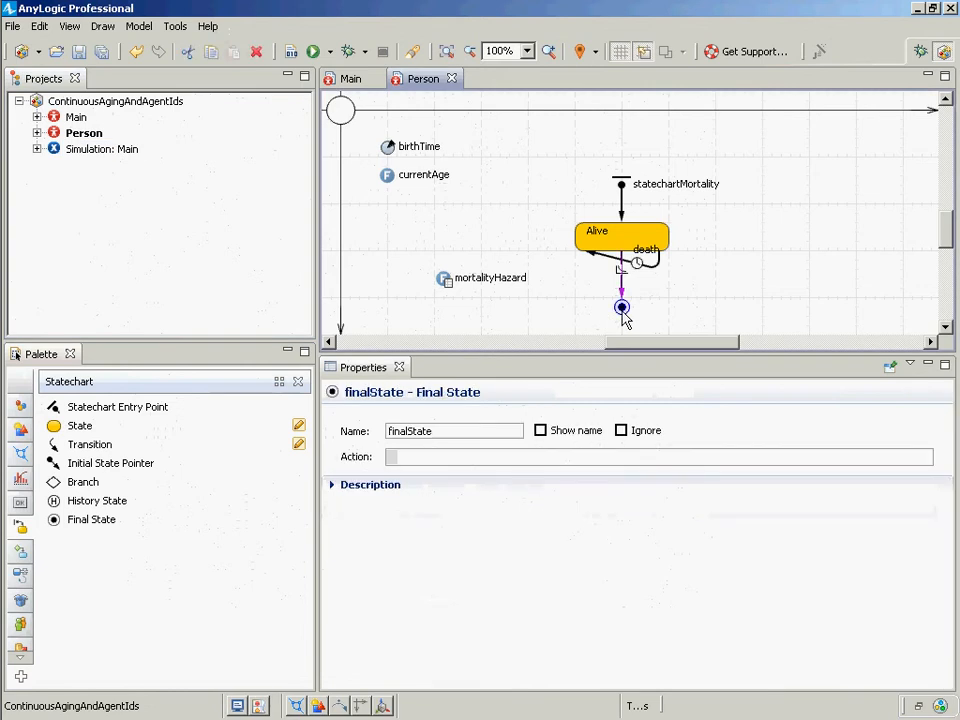
pyautogui.click(429, 457)
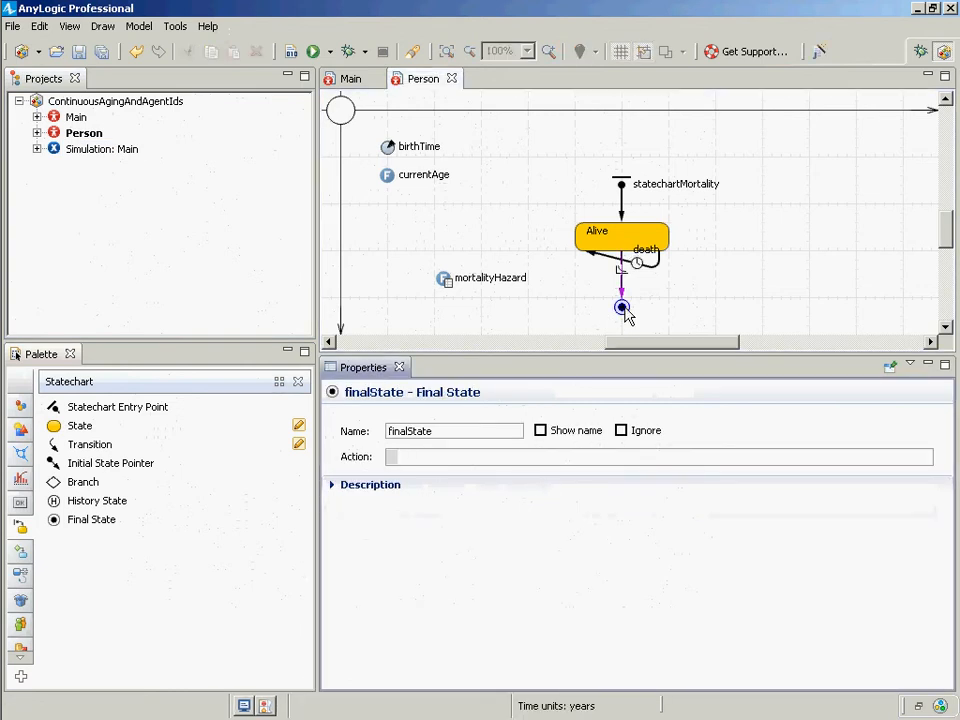
pyautogui.press('Tab')
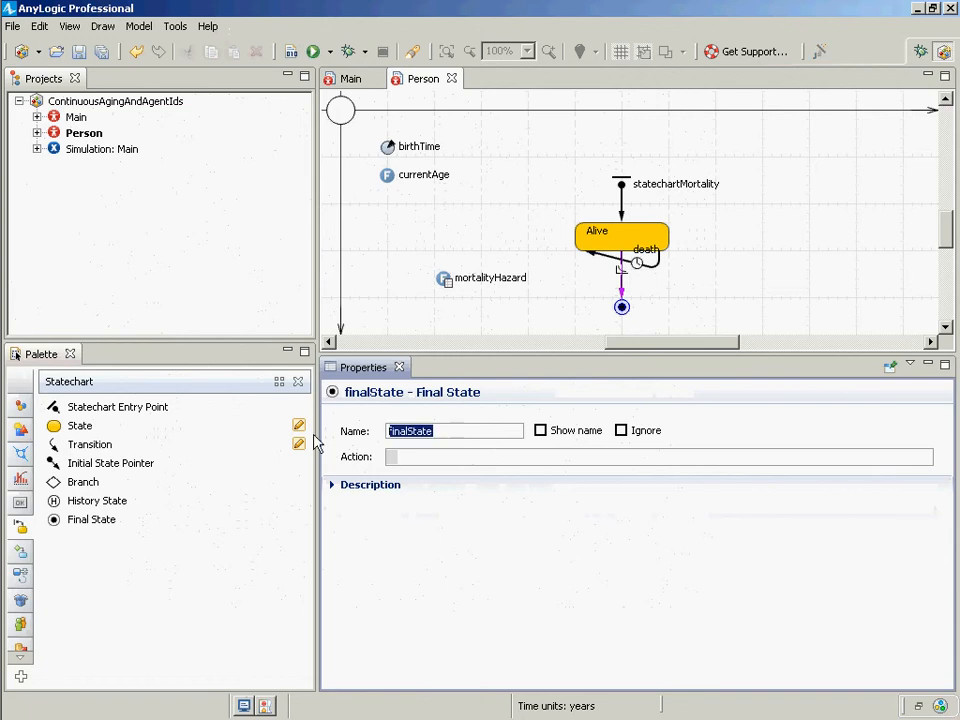
pyautogui.write('deathState')
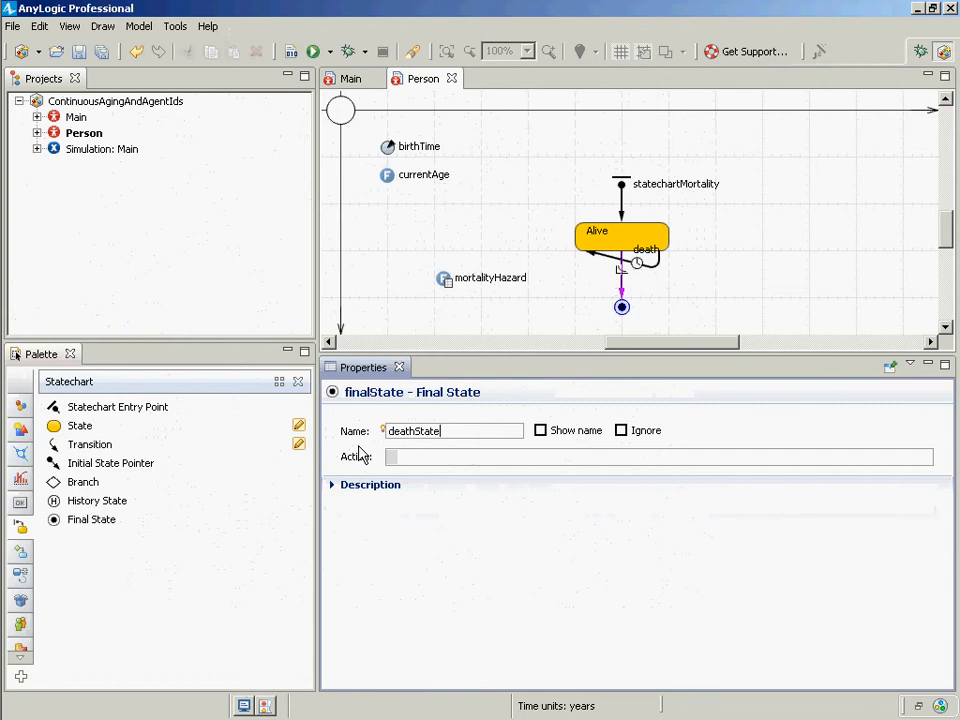
pyautogui.click(443, 454)
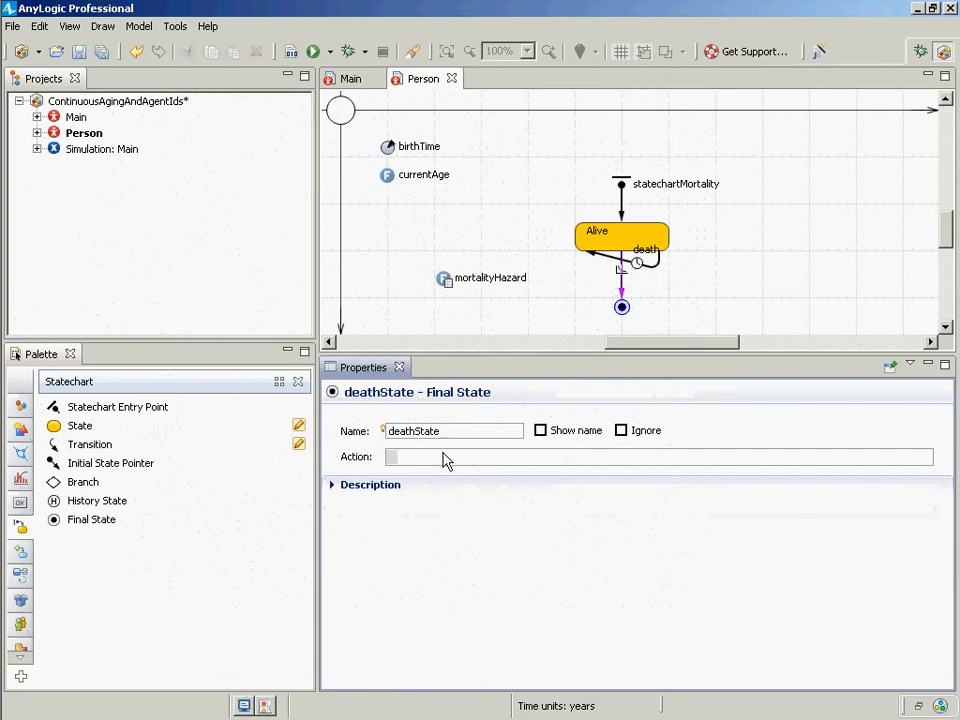
pyautogui.write('main.remove_population()')
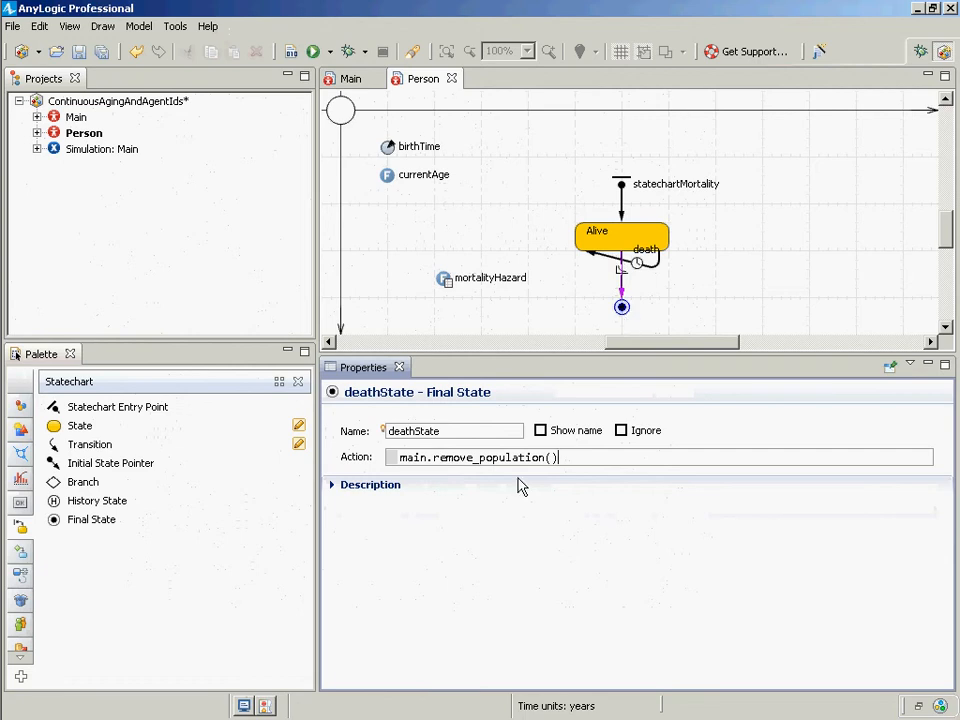
pyautogui.moveTo(574, 465); pyautogui.dragTo(388, 427)
pyautogui.hotkey('ctrl', 'x')
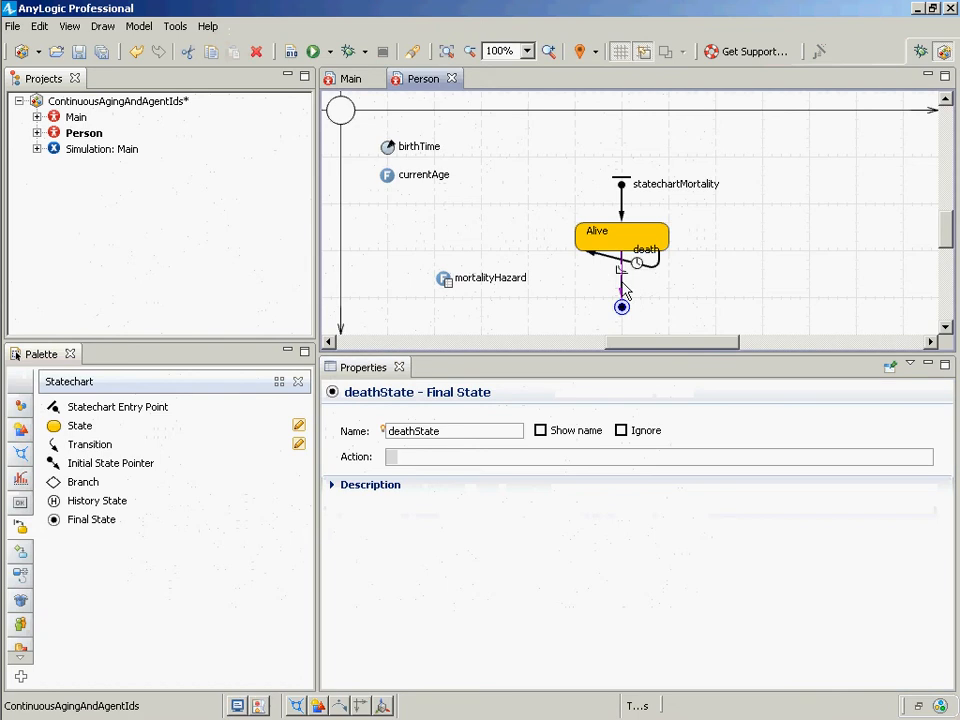
pyautogui.click(621, 282)
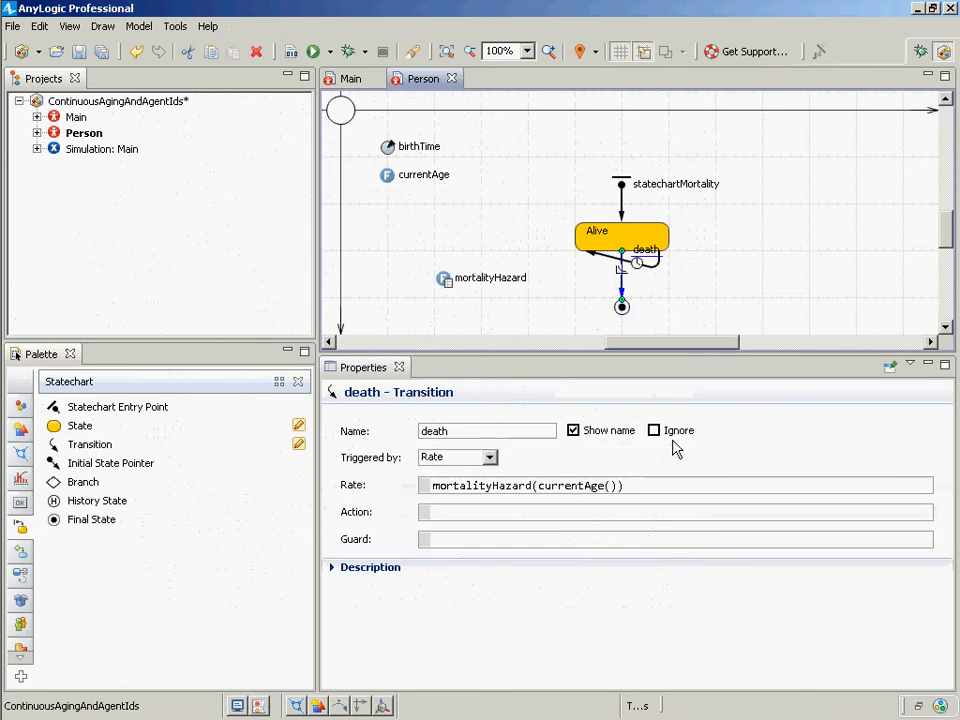
pyautogui.click(621, 306)
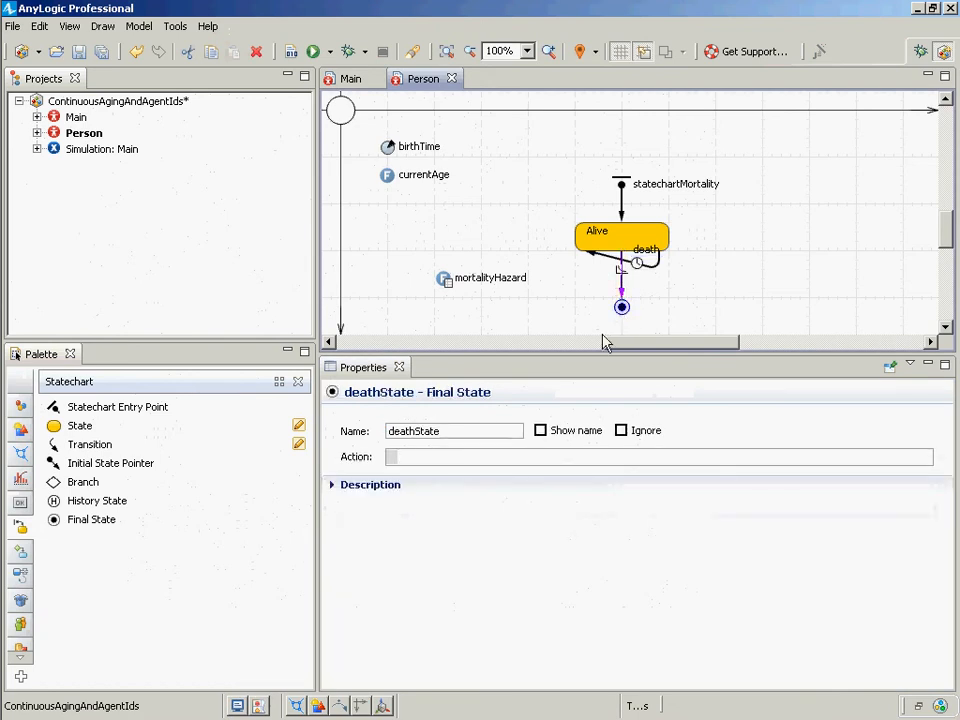
pyautogui.click(433, 462)
pyautogui.hotkey('ctrl', 'v')
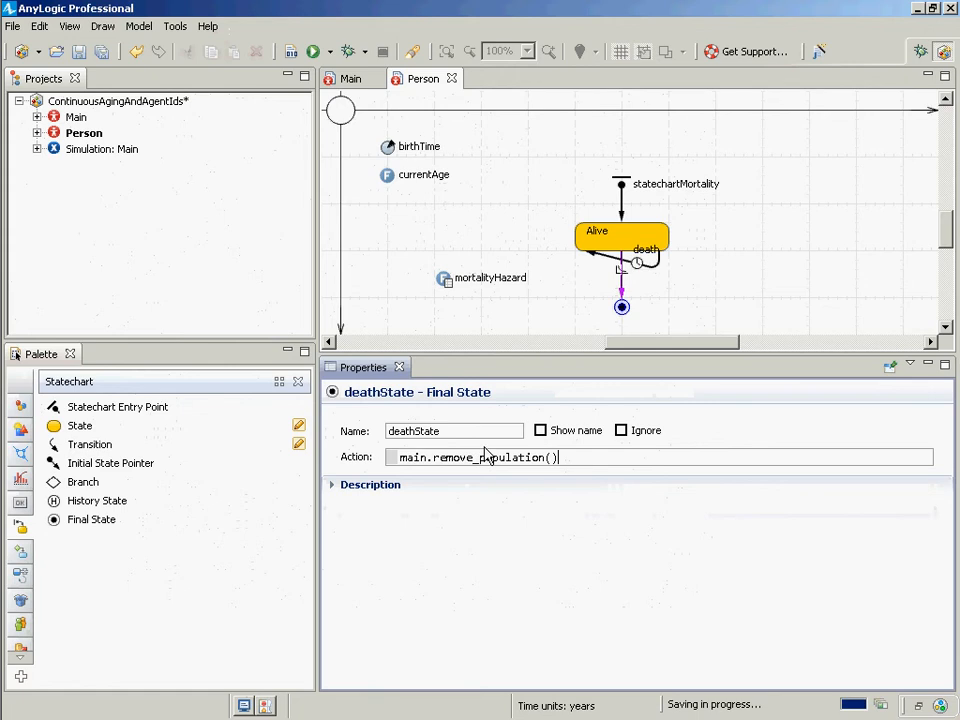
# - End deathState's action statement with a semicolon and save the model
pyautogui.click(622, 308)
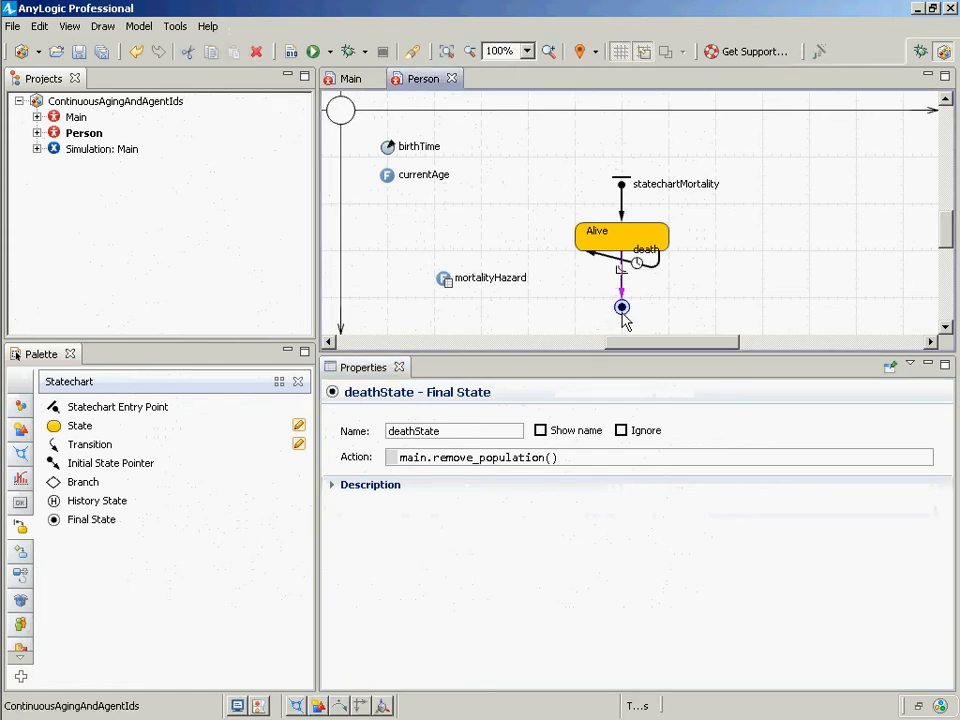
pyautogui.click(574, 464)
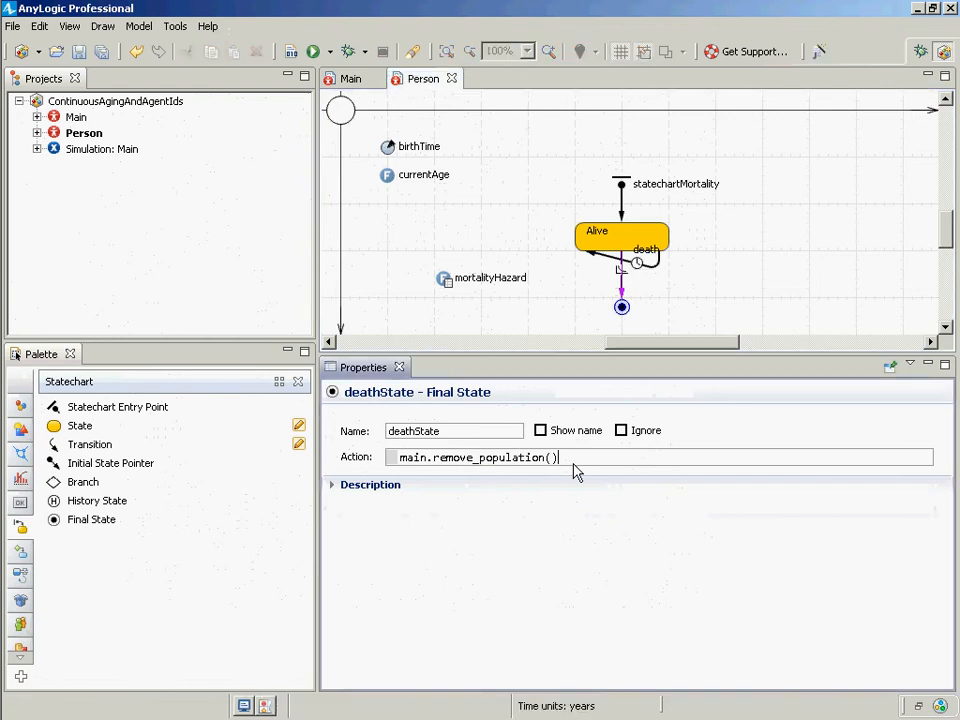
pyautogui.write(';')
pyautogui.hotkey('ctrl', 's')
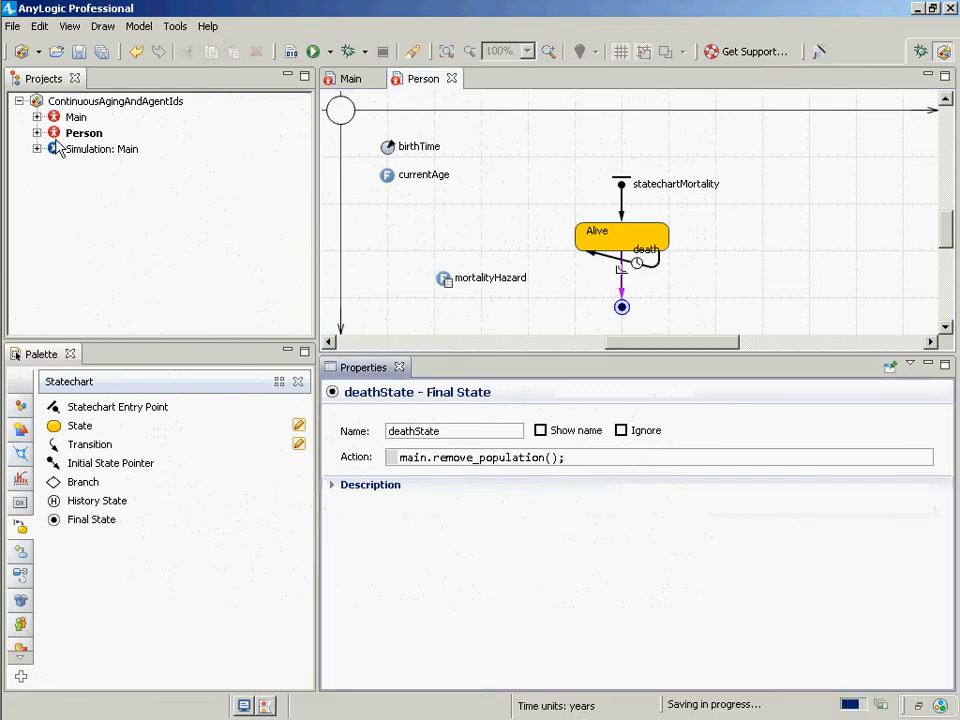
# - Try to run the Simulation experiment with the population-removal action in deathState
pyautogui.rightClick(70, 151)
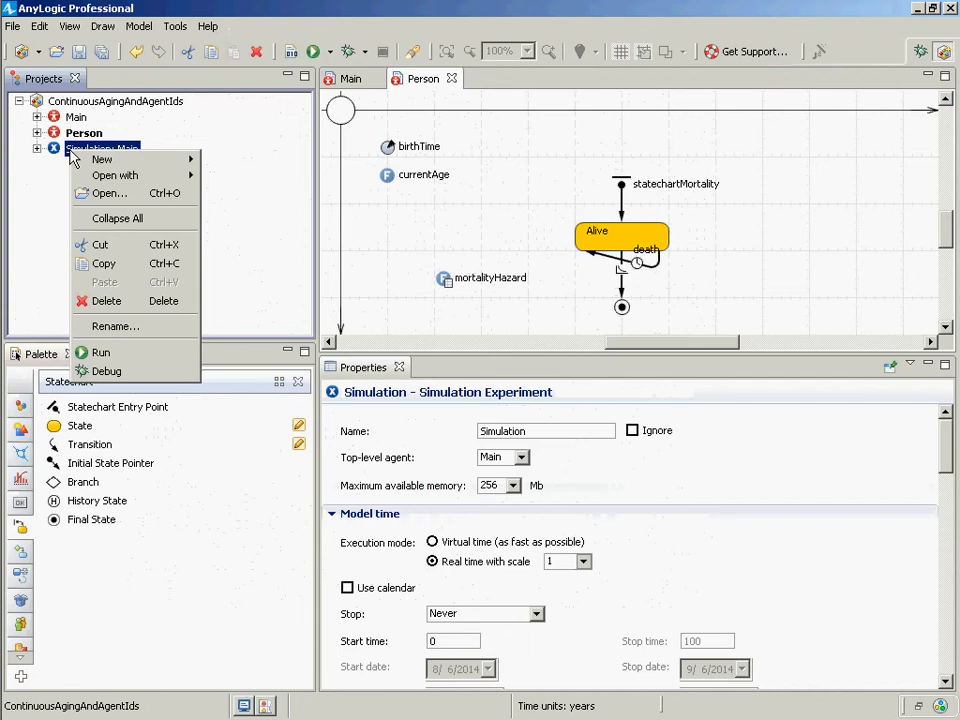
pyautogui.click(100, 355)
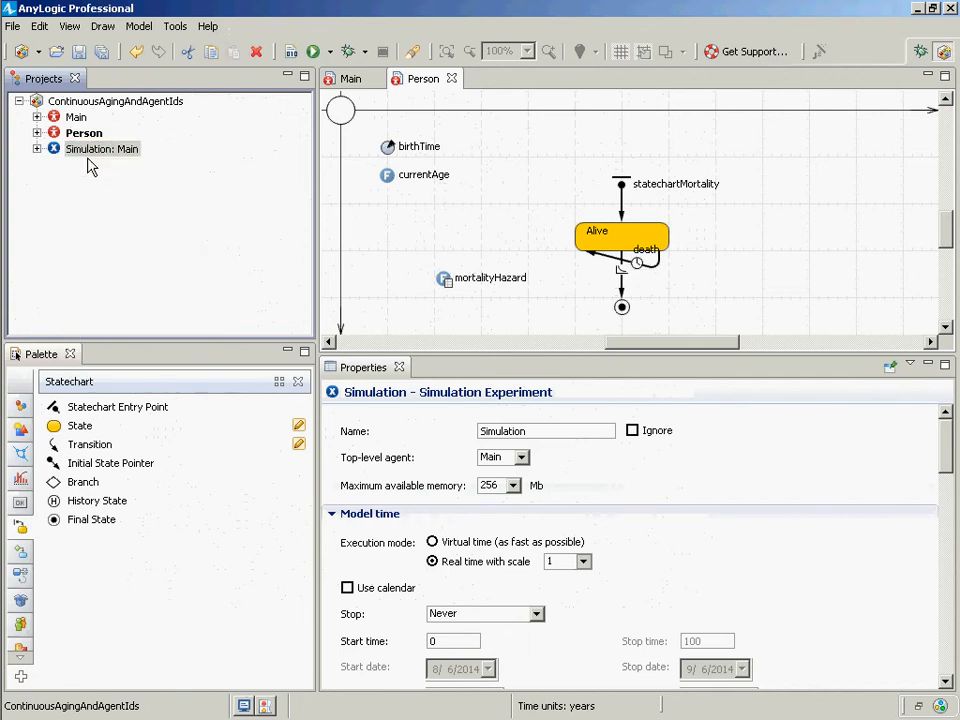
pyautogui.press('Return')
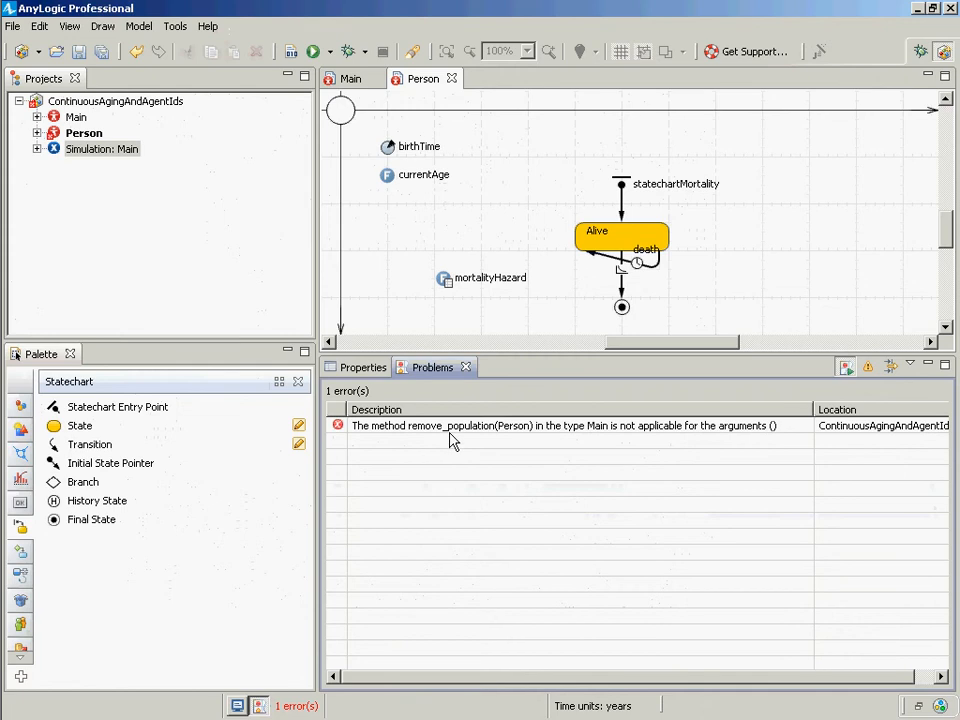
# - Open the reported remove_population problem, change deathState's action to main.remove_population(this);, then save and build the model
pyautogui.doubleClick(449, 432)
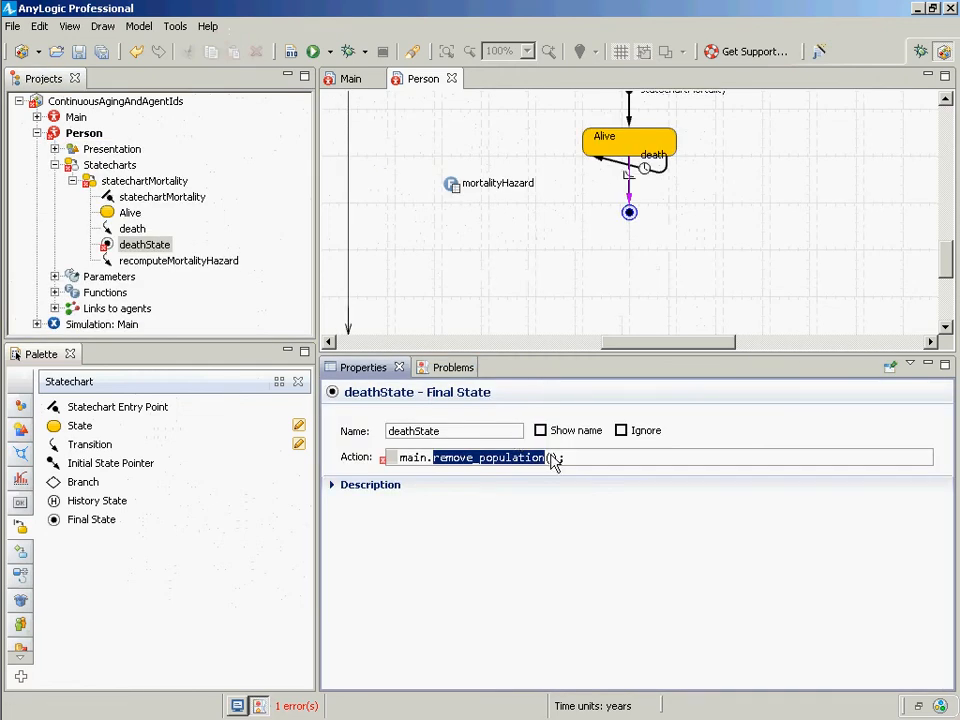
pyautogui.click(553, 459)
pyautogui.write('this')
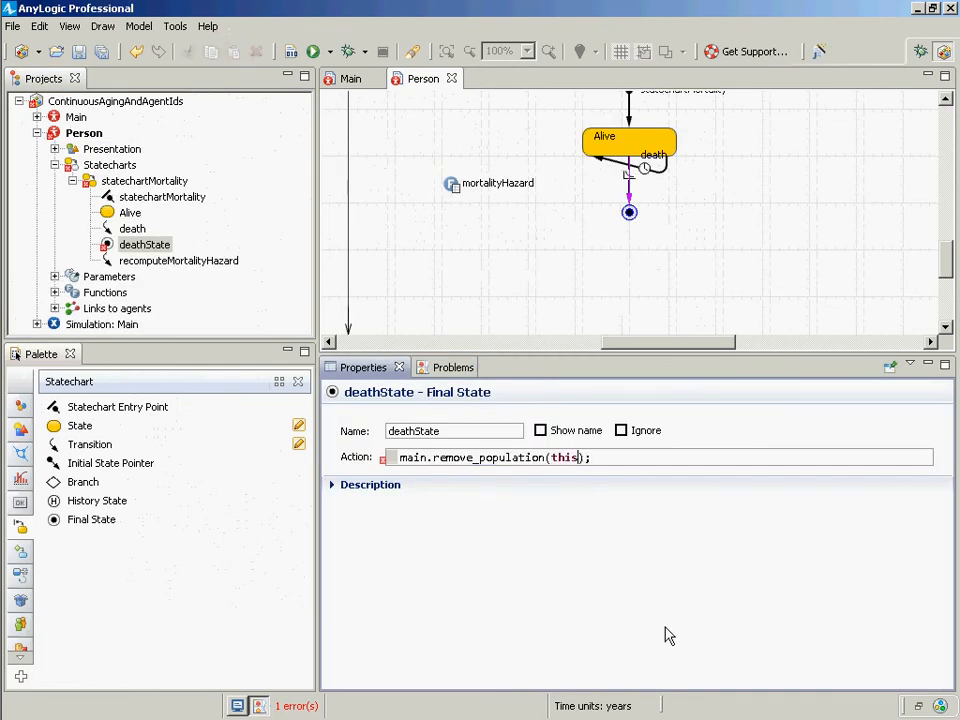
pyautogui.hotkey('ctrl', 's')
pyautogui.click(345, 51)
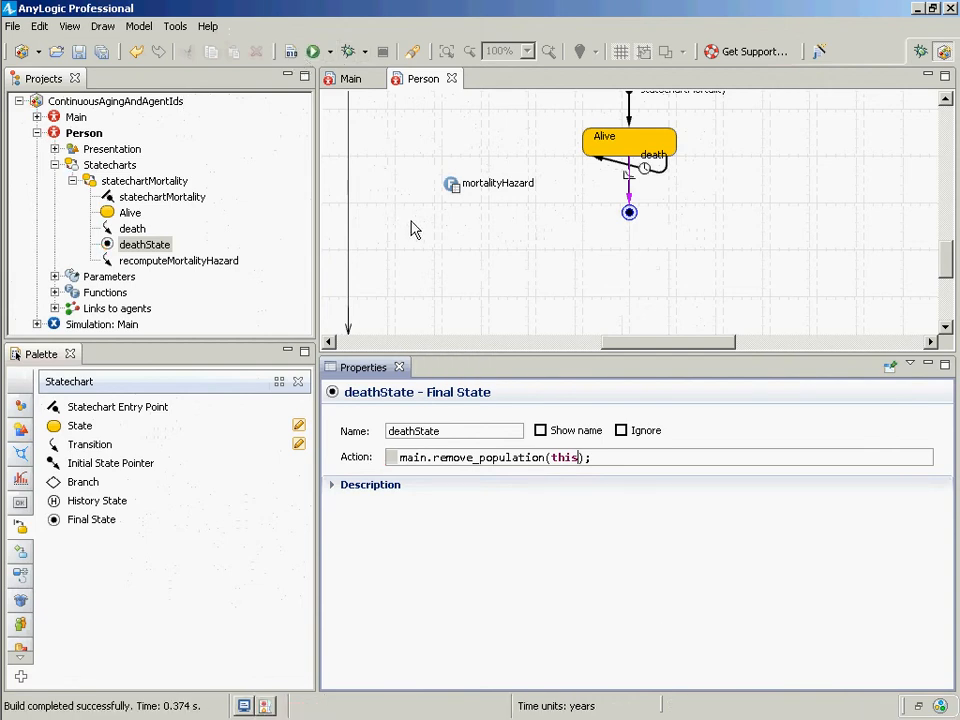
# - Copy deathState's action statement main.remove_population(this); into Notepad in place of its existing text, then switch back to AnyLogic
pyautogui.hotkey('ctrl', 'a')
pyautogui.hotkey('alt', 'Tab')
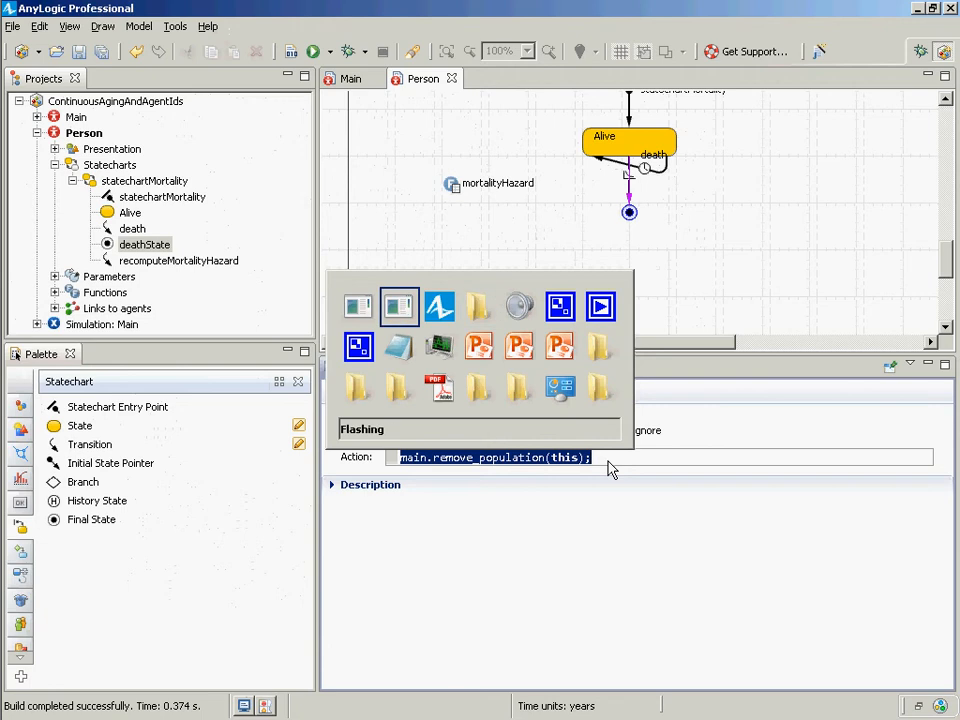
pyautogui.hotkey('alt', 'Tab')
pyautogui.hotkey('ctrl', 'a')
pyautogui.hotkey('ctrl', 'v')
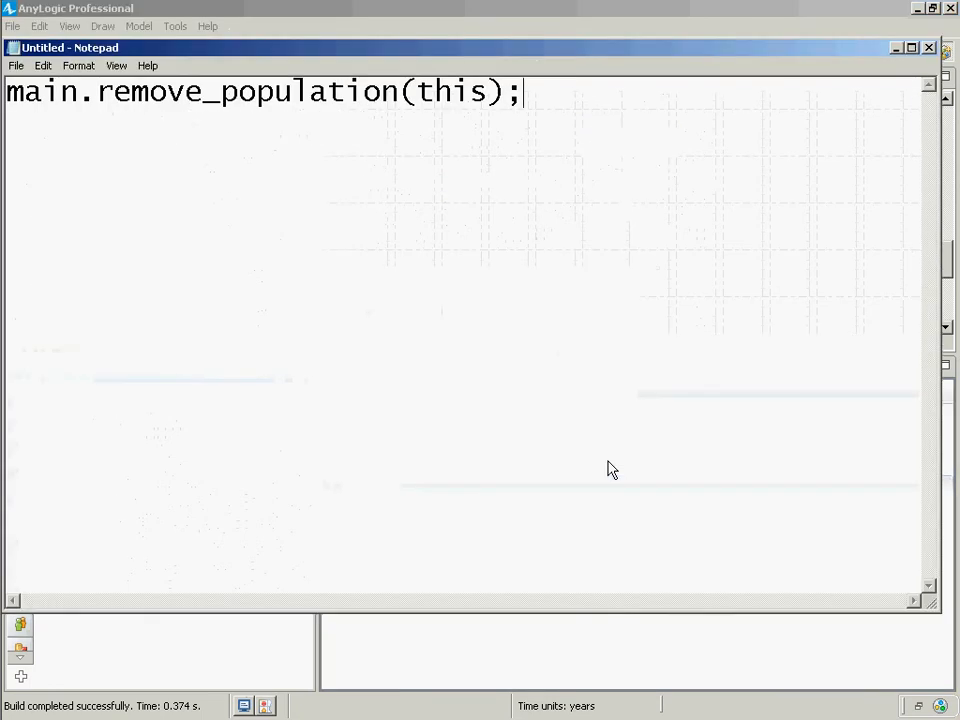
pyautogui.hotkey('ctrl', 'a')
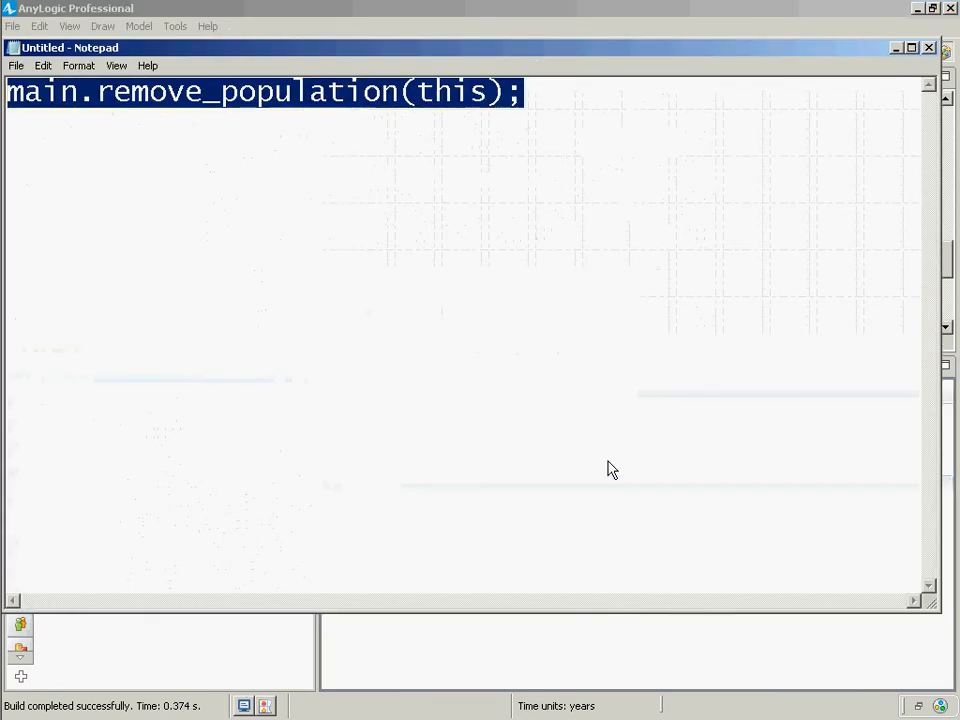
pyautogui.hotkey('ctrl', 'c')
pyautogui.hotkey('alt', 'Tab')
pyautogui.hotkey('ctrl', 'v')
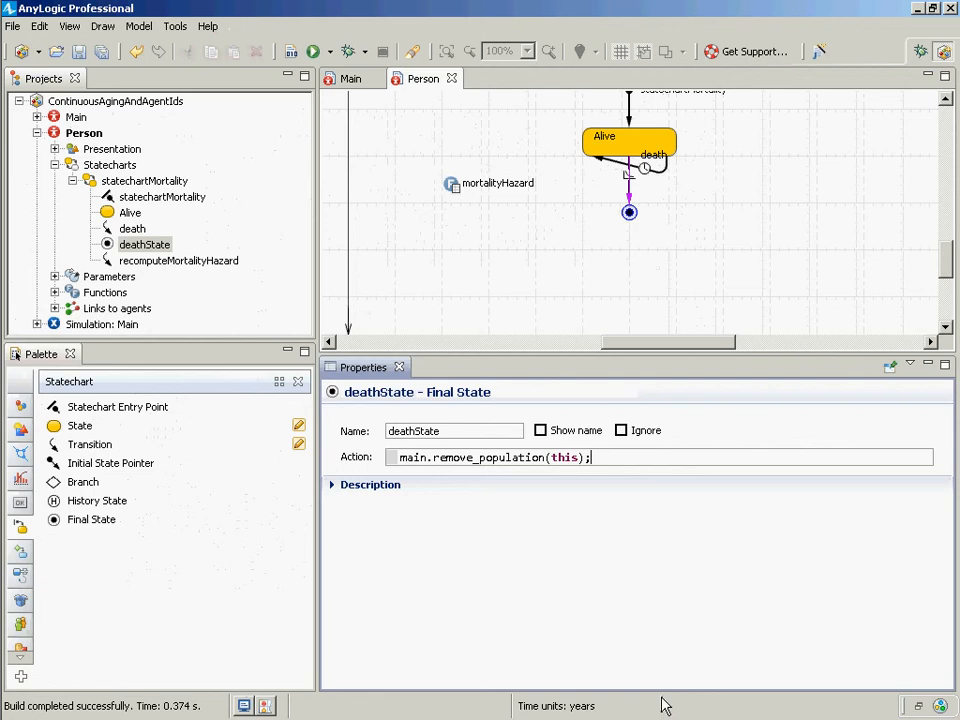
# - Examine the properties of deathState and of the recomputeMortalityHazard and death transitions in Person's mortality statechart
pyautogui.click(625, 214)
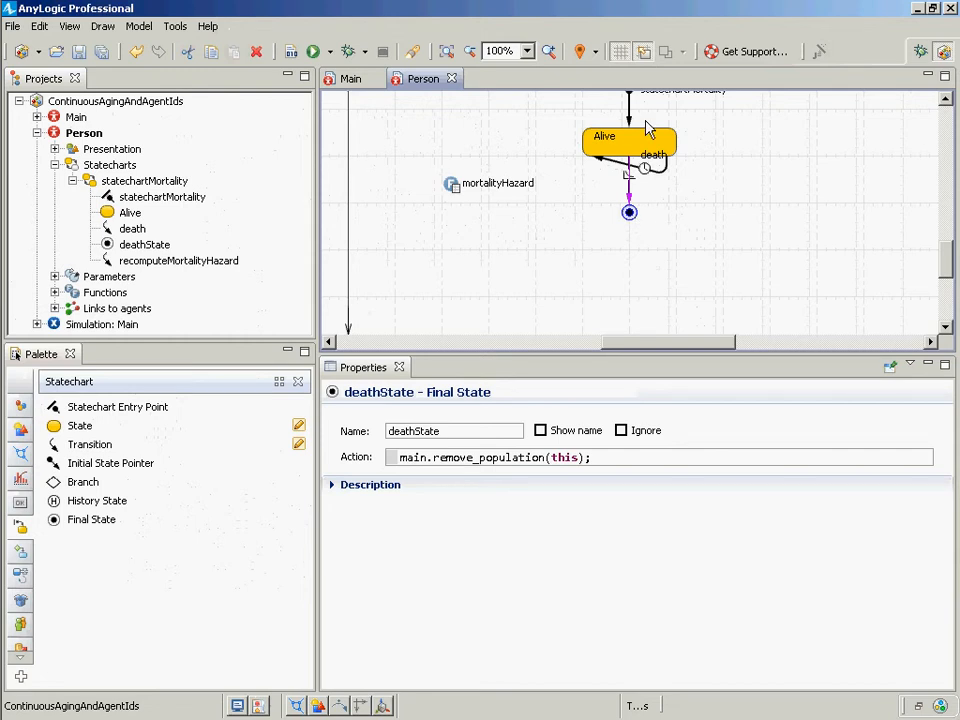
pyautogui.click(659, 178)
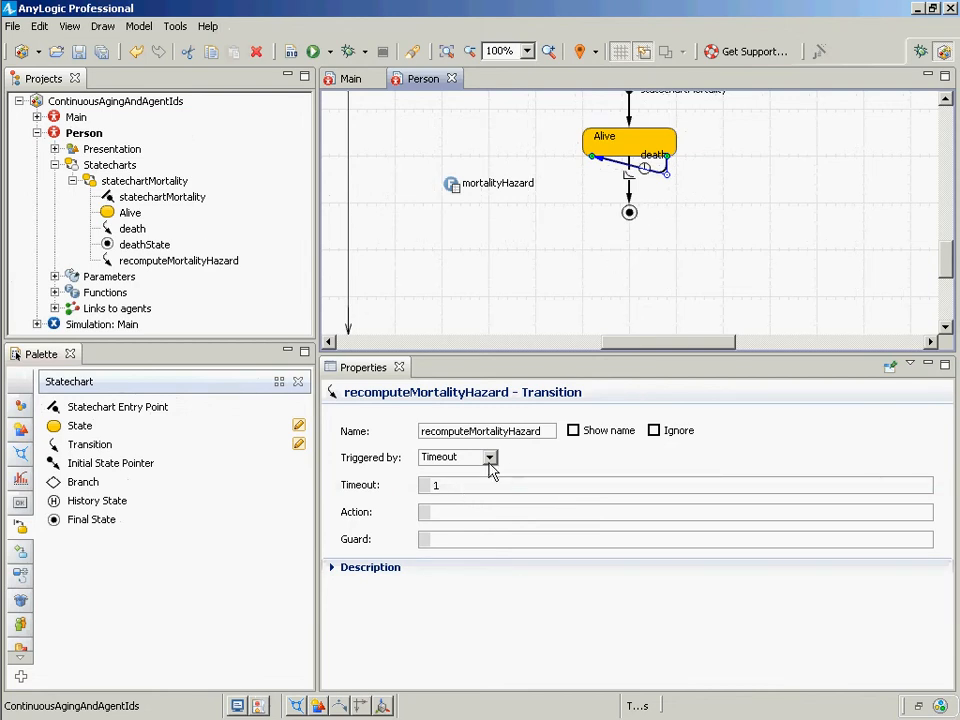
pyautogui.click(474, 486)
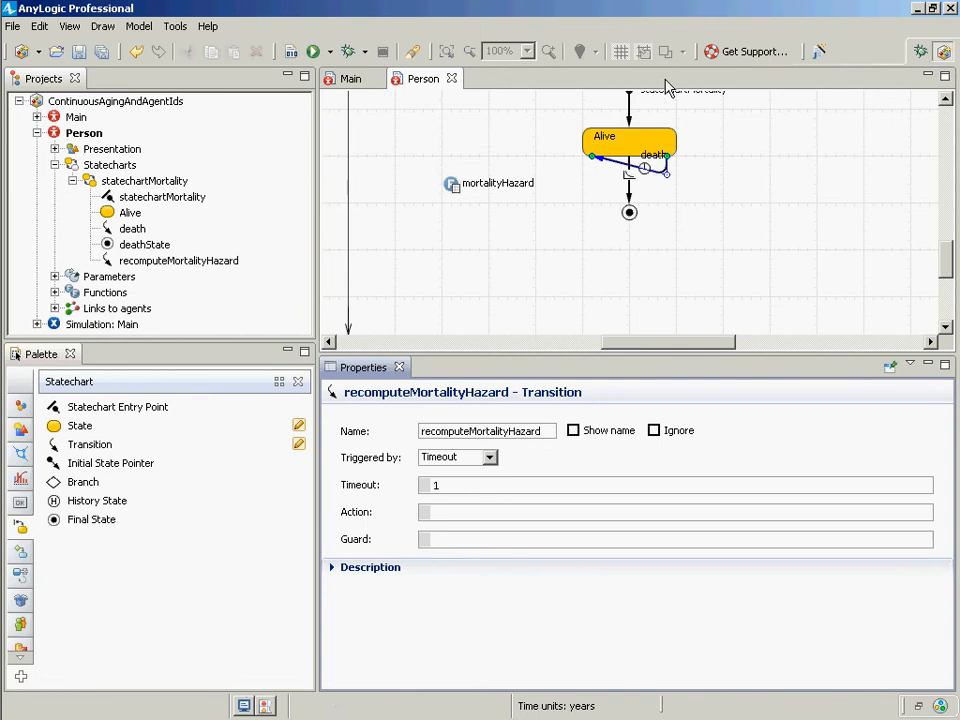
pyautogui.click(630, 199)
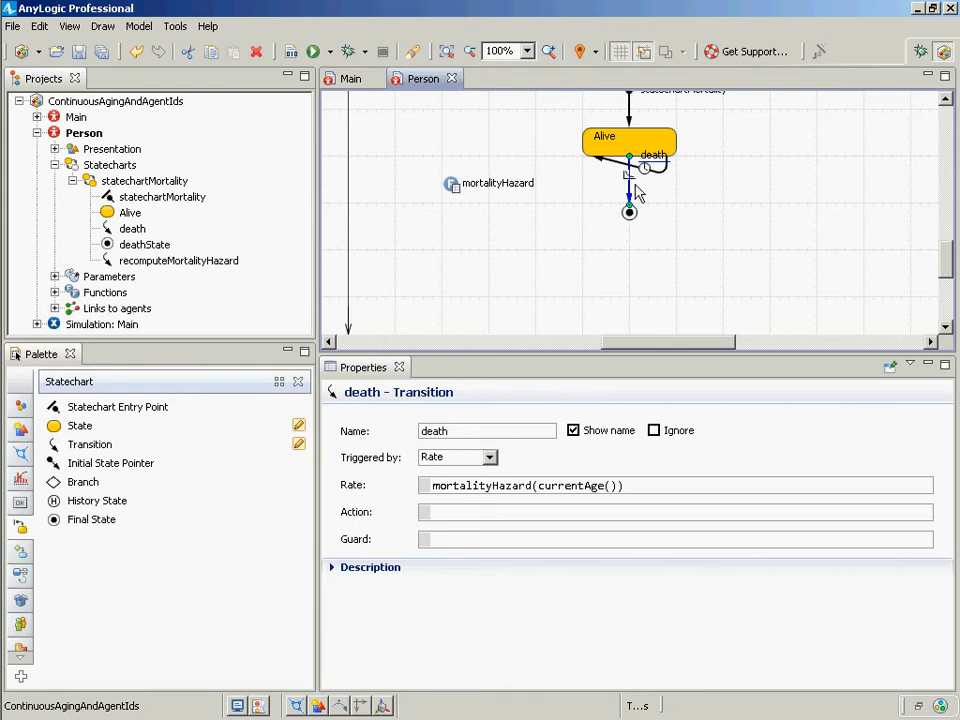
pyautogui.click(662, 166)
pyautogui.click(463, 487)
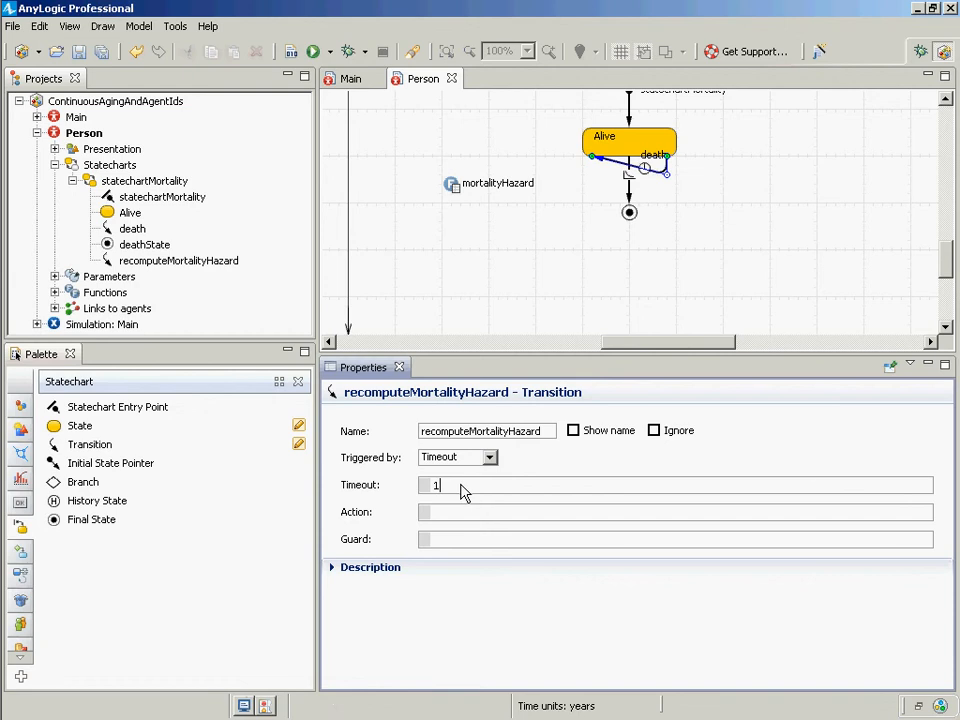
# - Save the model and run the Simulation experiment at a faster execution speed to watch agents leave the population
pyautogui.hotkey('ctrl', 's')
pyautogui.rightClick(130, 325)
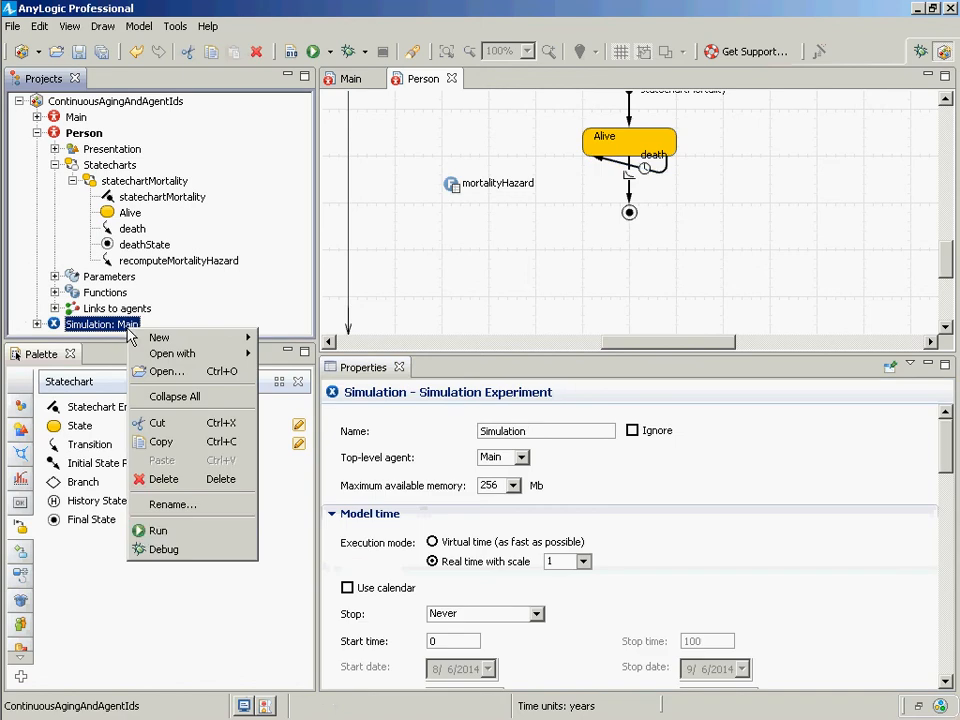
pyautogui.click(145, 532)
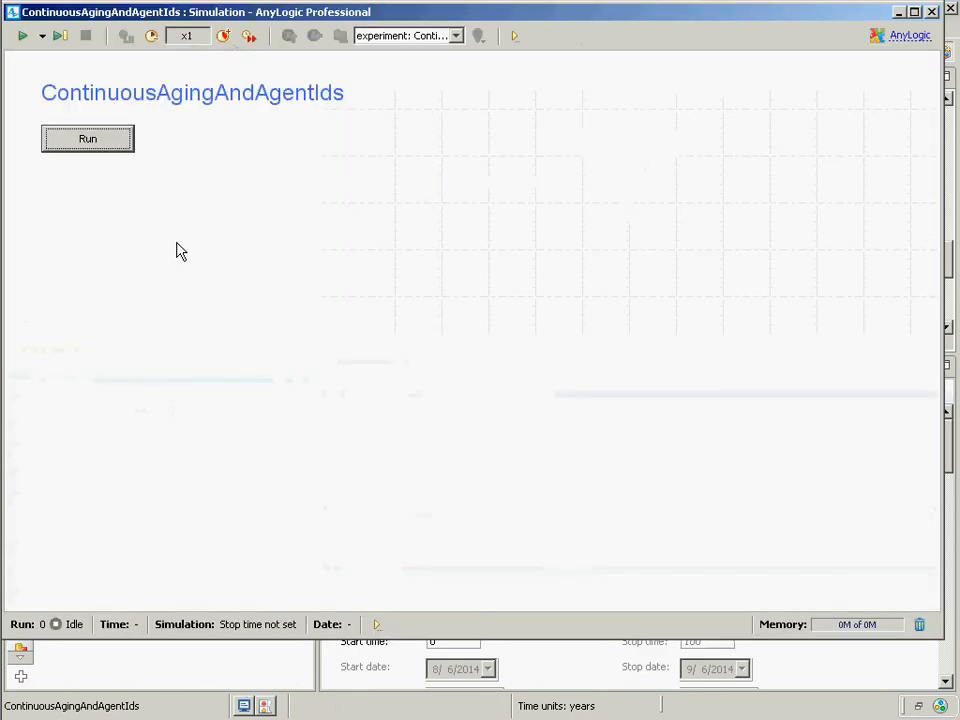
pyautogui.click(116, 141)
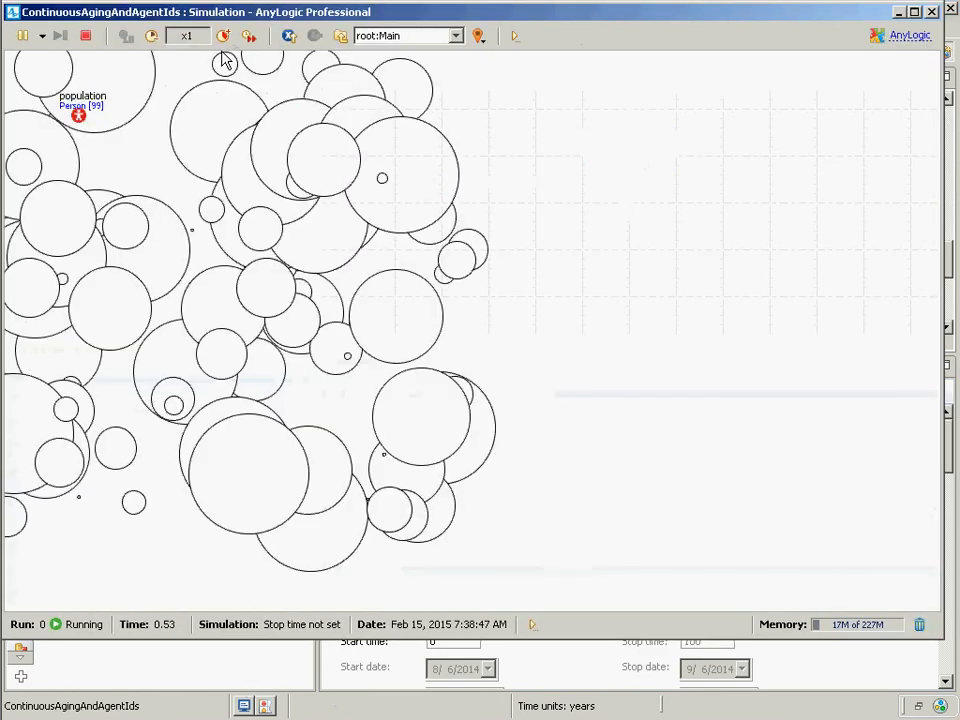
pyautogui.click(223, 35)
pyautogui.click(223, 35)
pyautogui.click(223, 35)
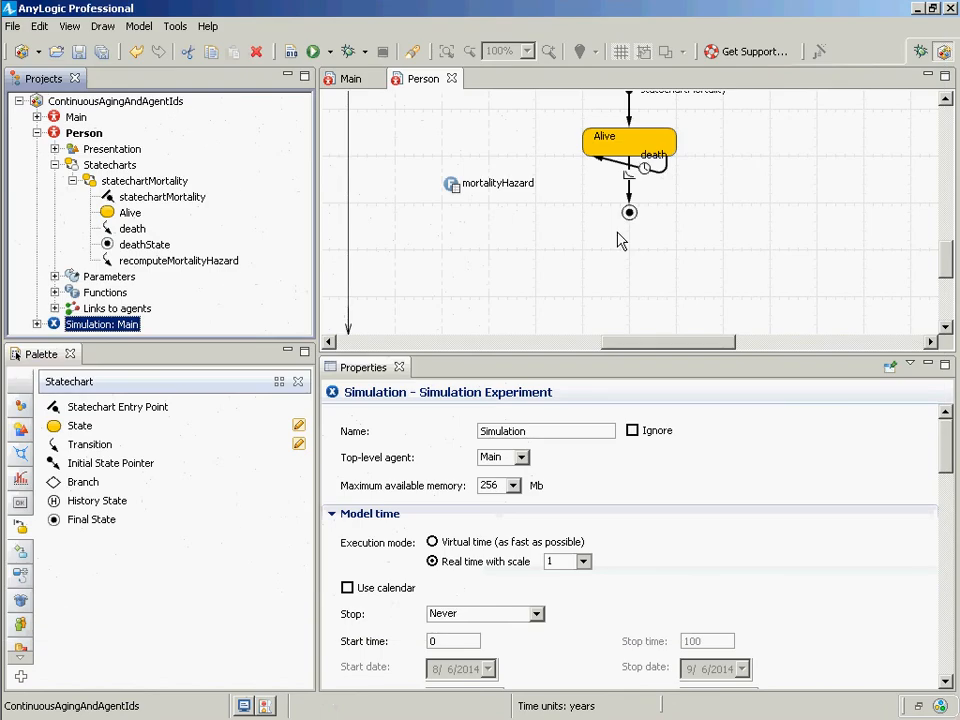
# - Examine the recomputeMortalityHazard and death transitions and the mortalityHazard table function in Person, and save the model
pyautogui.click(655, 172)
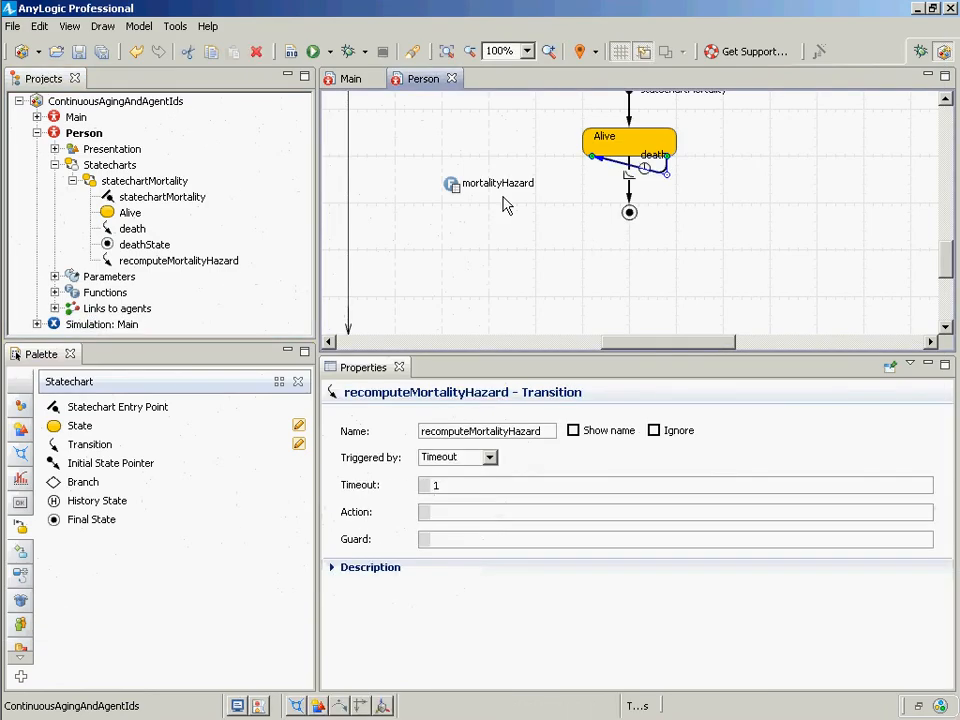
pyautogui.click(450, 185)
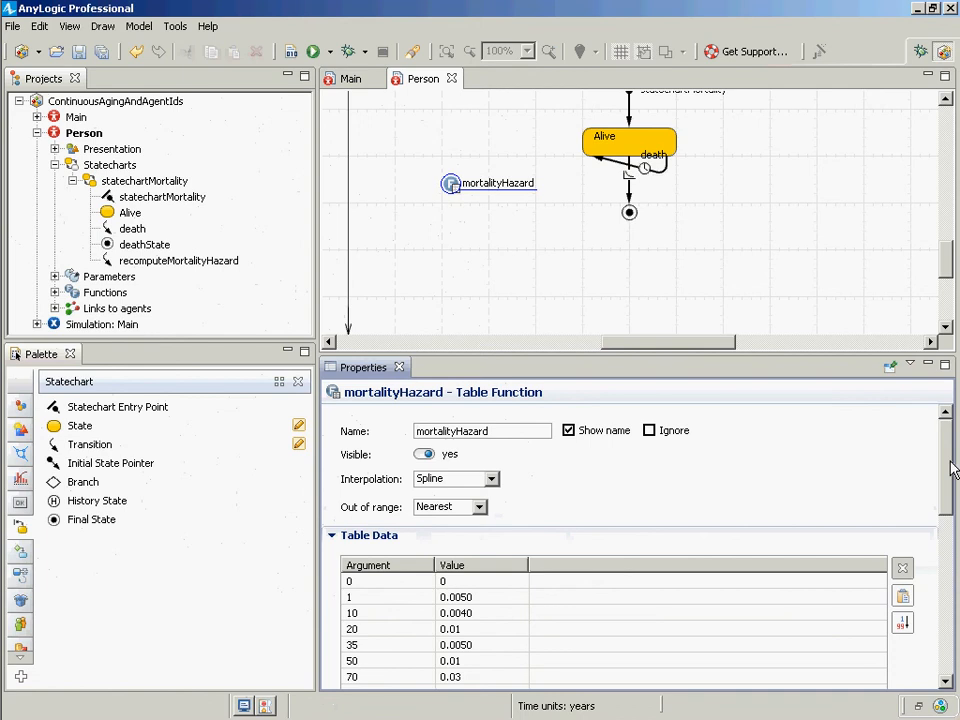
pyautogui.moveTo(949, 460)
pyautogui.mouseDown()
pyautogui.moveTo(956, 538)
pyautogui.moveTo(948, 448)
pyautogui.mouseUp()
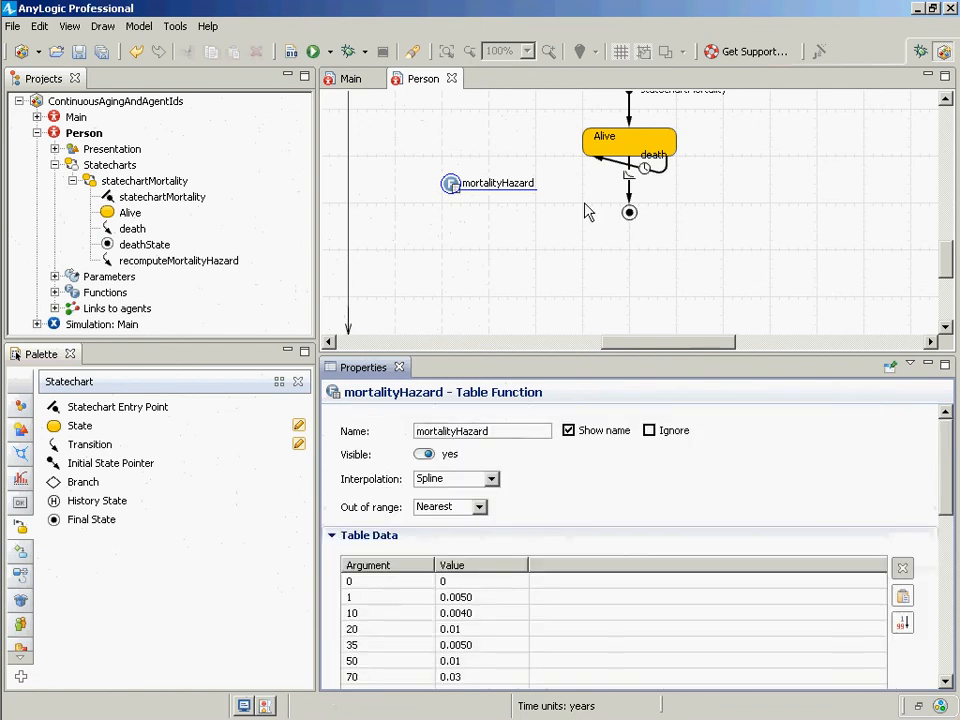
pyautogui.click(629, 193)
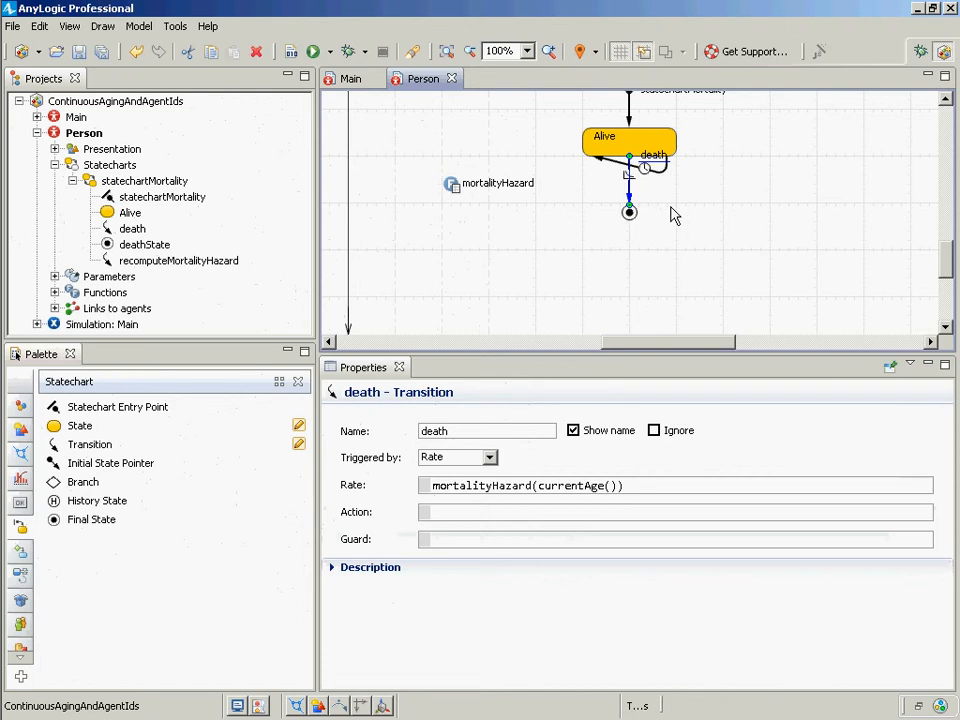
pyautogui.moveTo(951, 269); pyautogui.dragTo(951, 252)
pyautogui.click(658, 218)
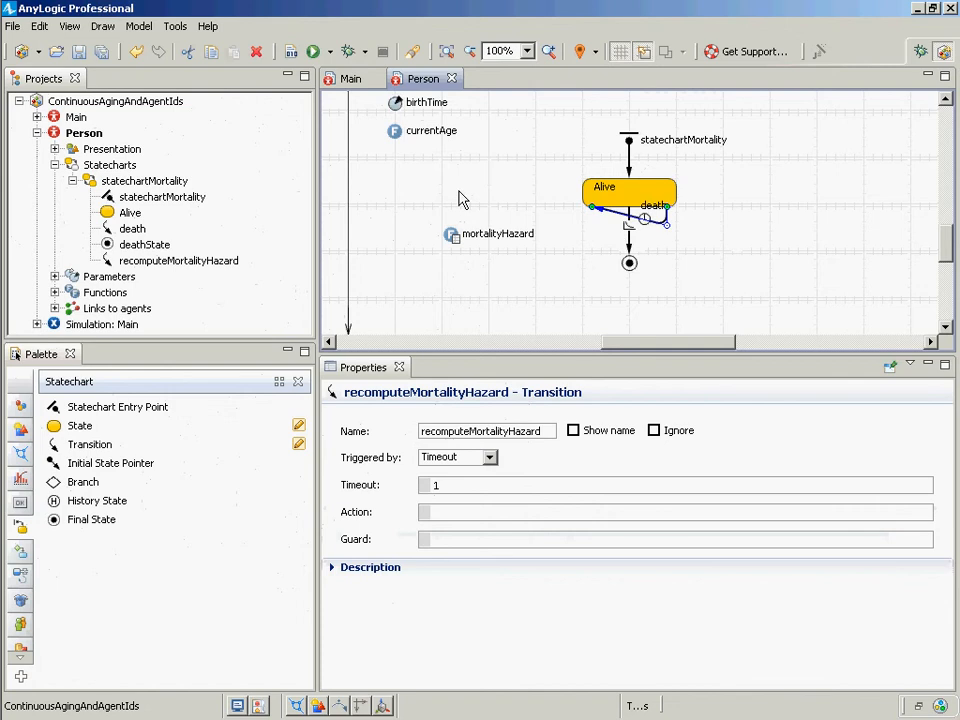
pyautogui.click(629, 246)
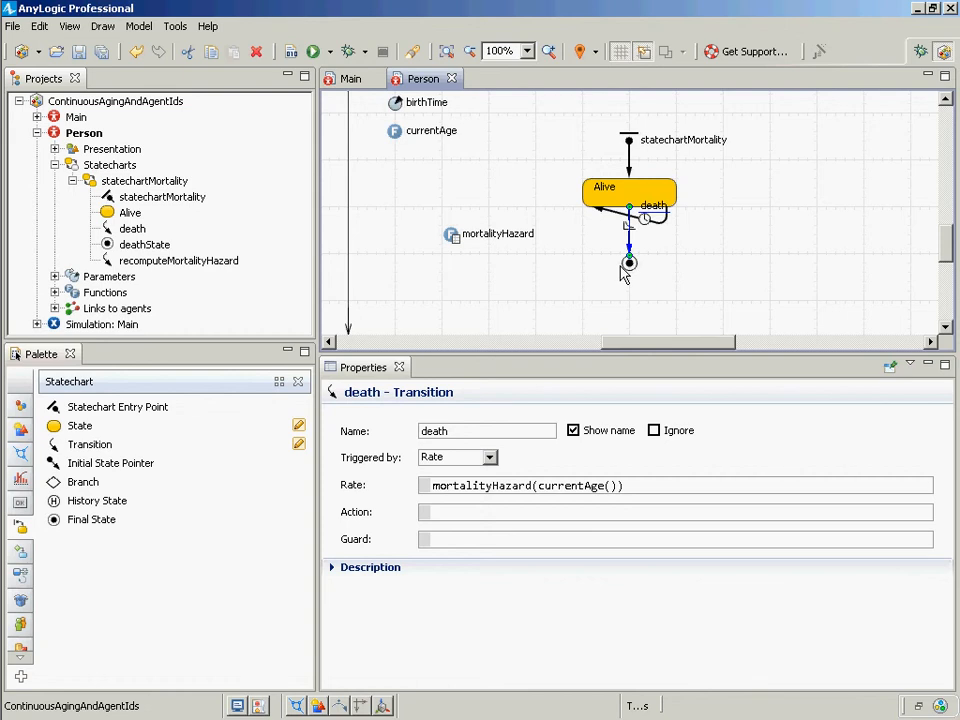
pyautogui.hotkey('ctrl', 's')
pyautogui.rightClick(100, 324)
pyautogui.press('Escape')
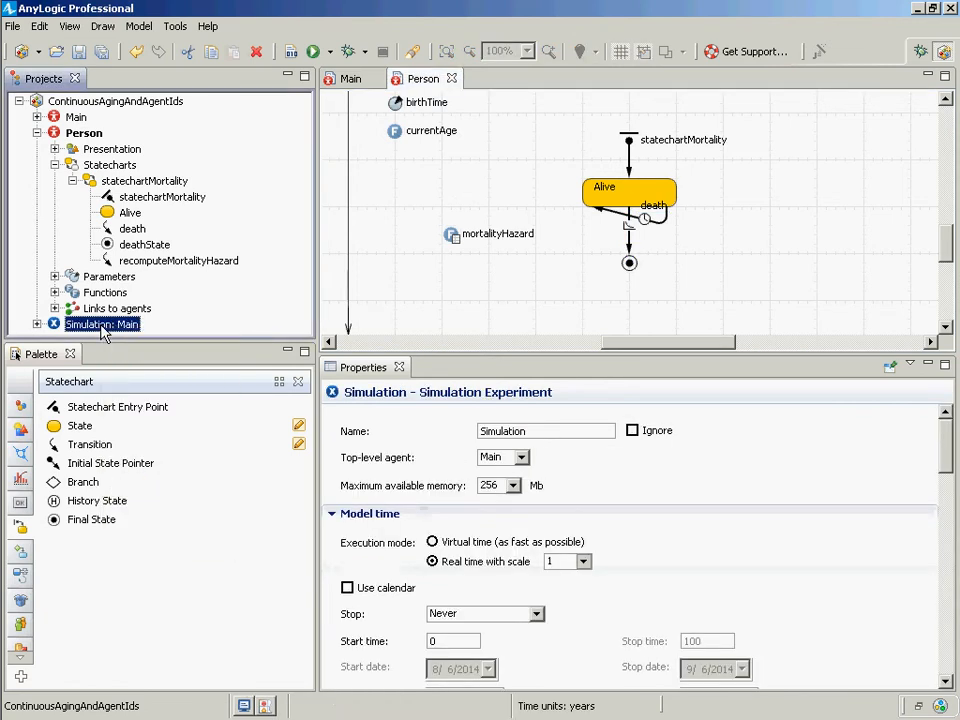
pyautogui.click(165, 100)
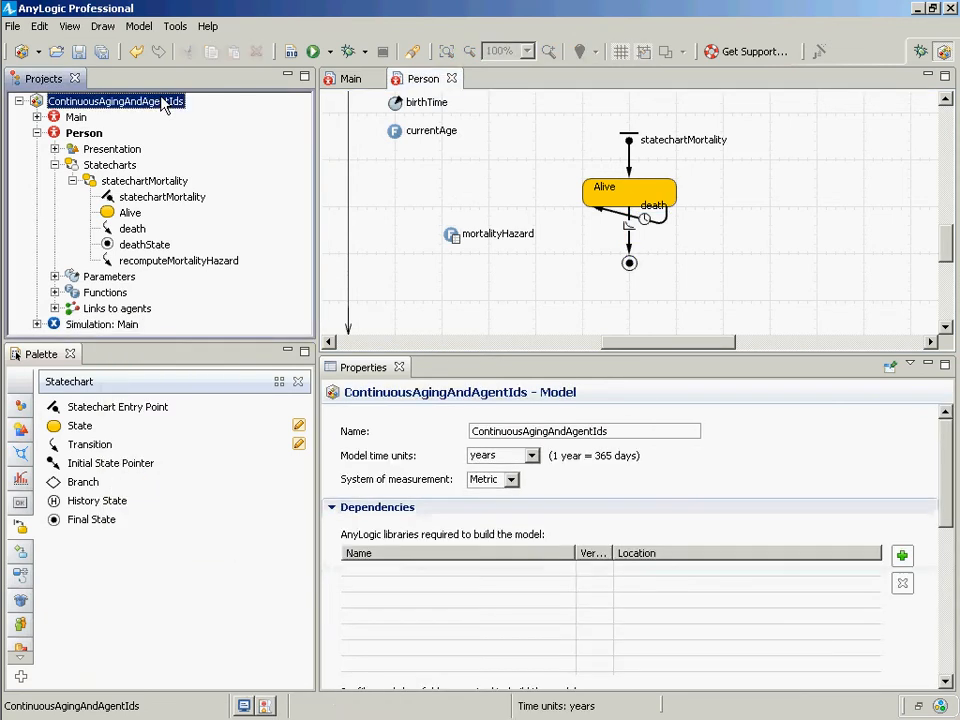
# - In the Main agent type, set the population's initial number of agents to populationSize
pyautogui.doubleClick(76, 117)
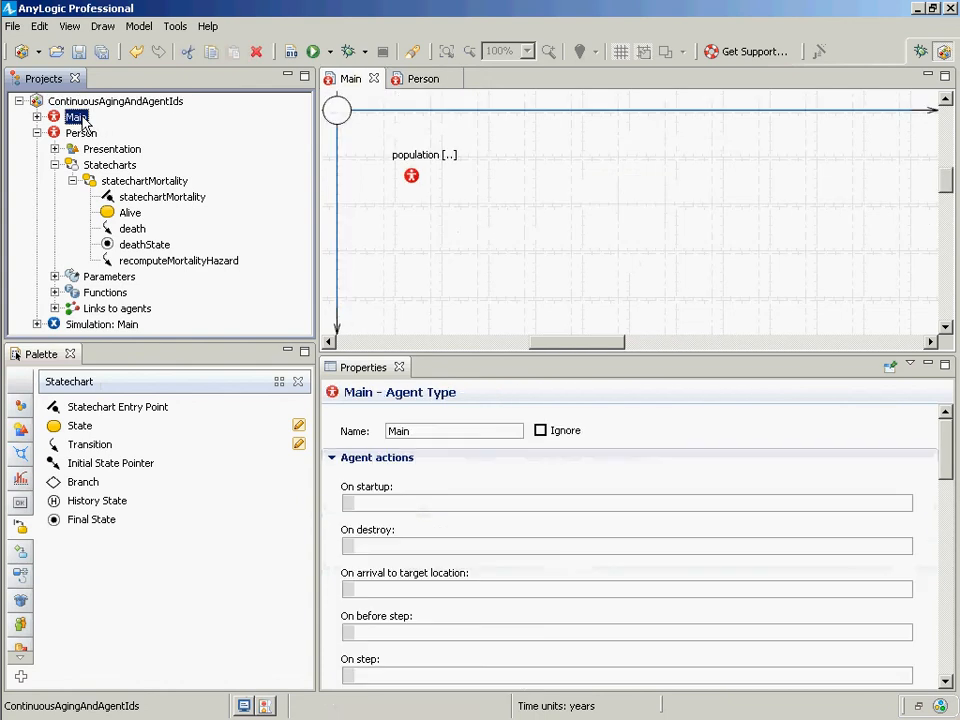
pyautogui.click(414, 179)
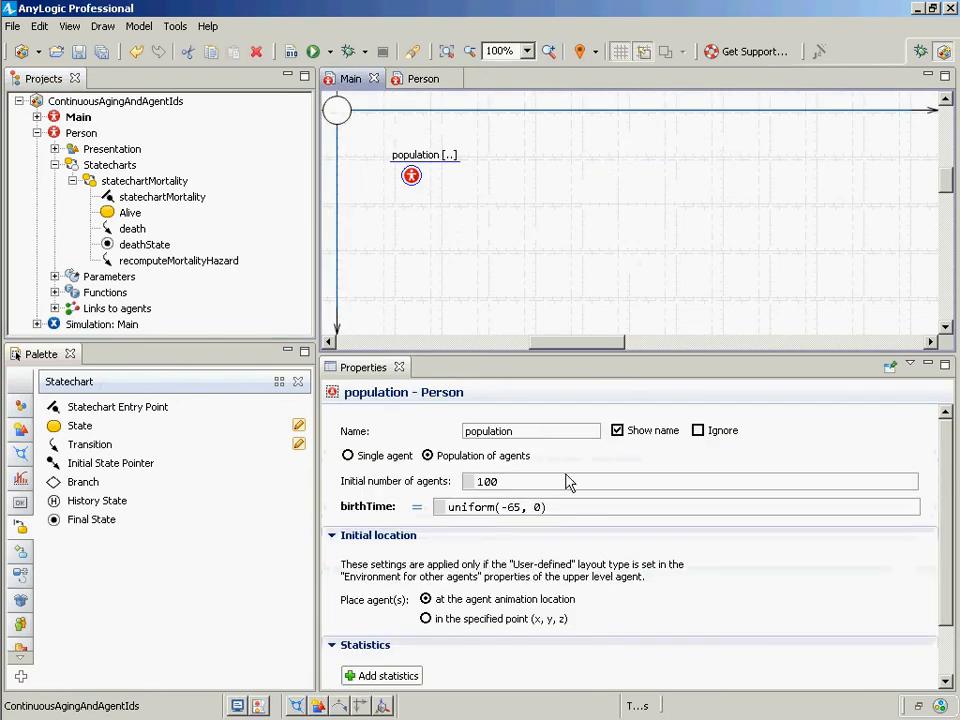
pyautogui.moveTo(560, 486); pyautogui.dragTo(435, 470)
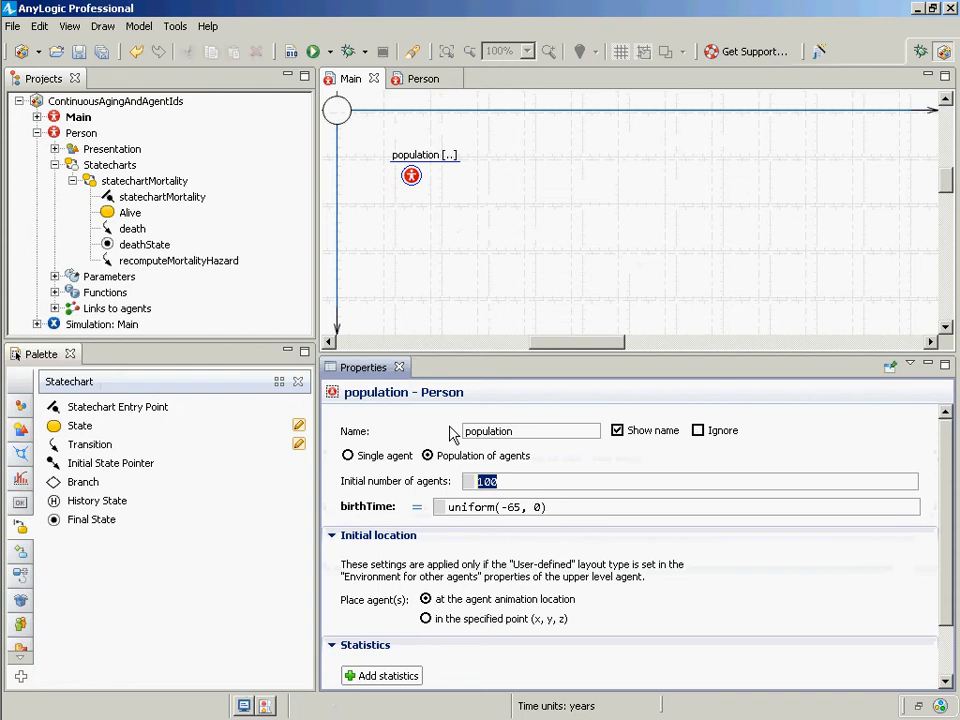
pyautogui.write('populationSize')
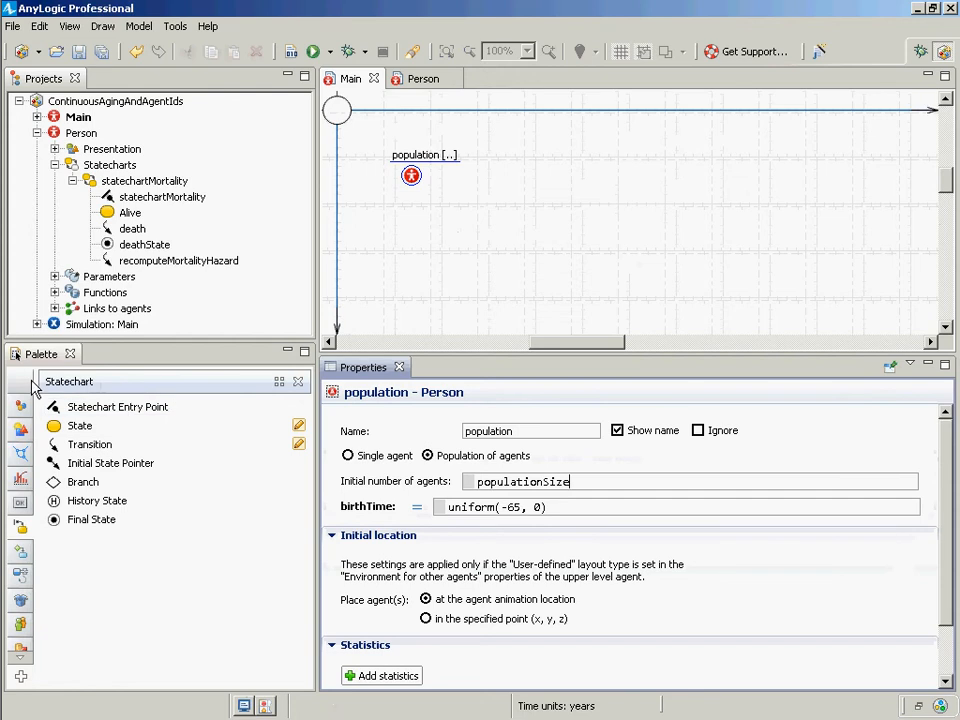
# - Add a parameter named populationSize to Main just below the population
pyautogui.click(20, 405)
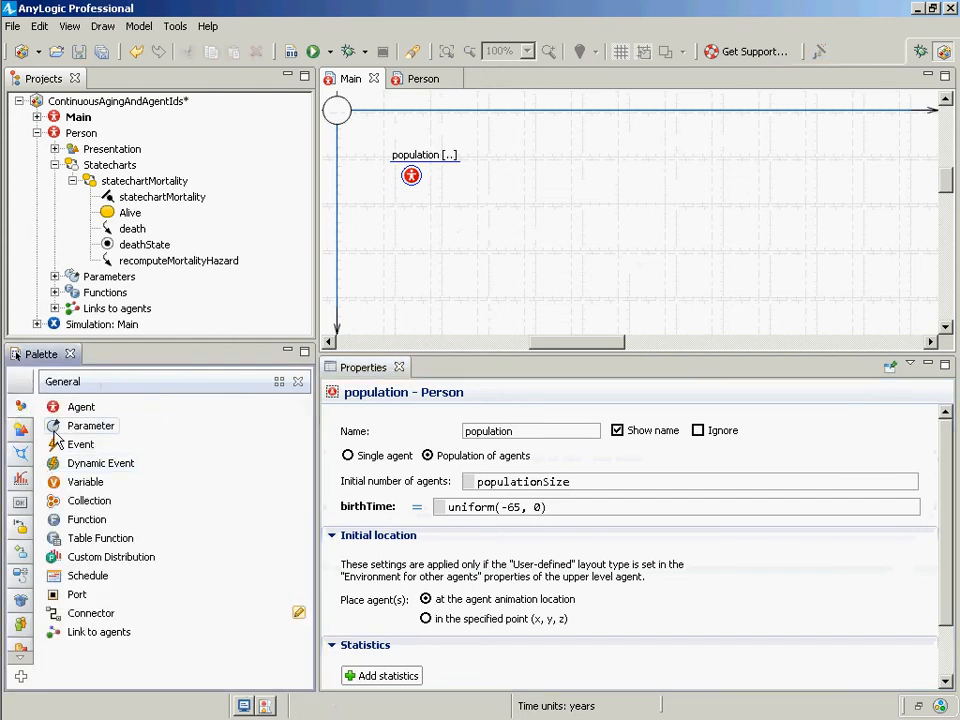
pyautogui.moveTo(88, 426); pyautogui.dragTo(408, 205)
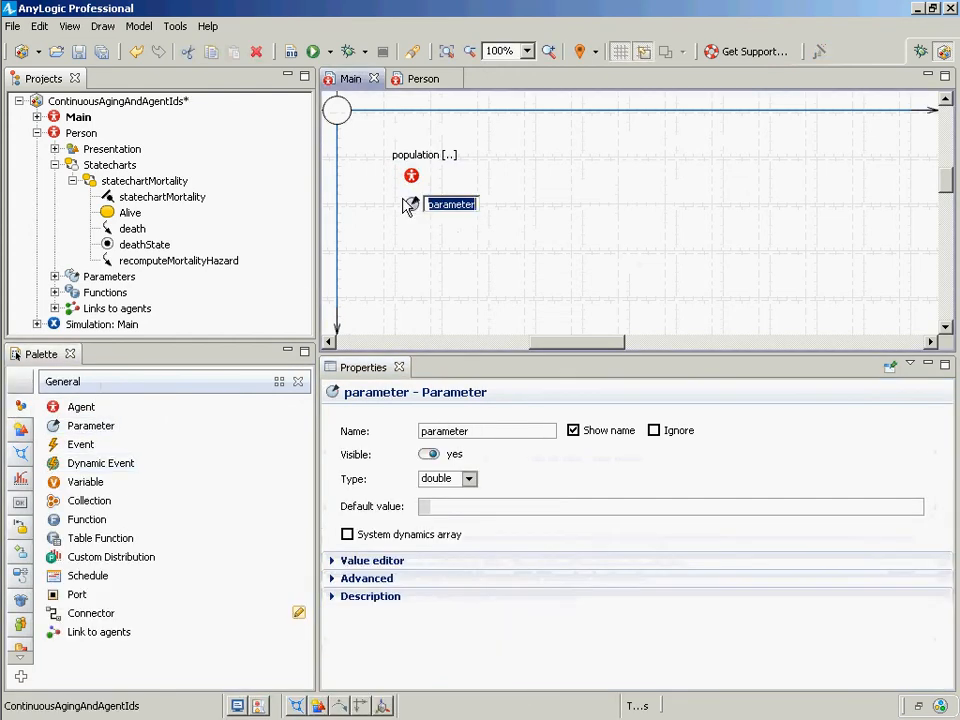
pyautogui.write('populationSize')
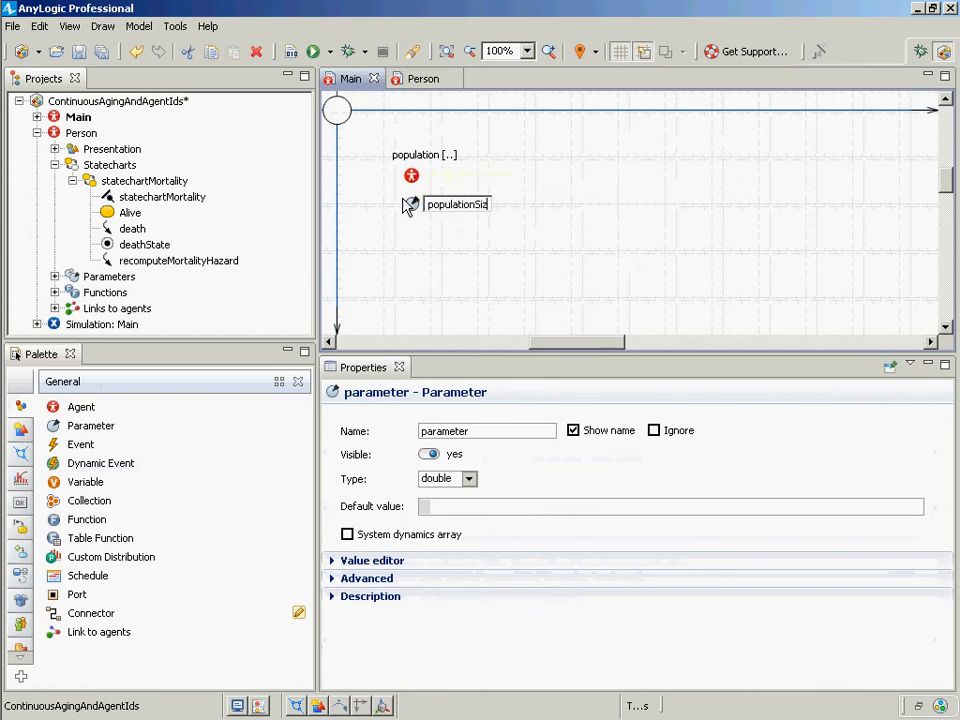
pyautogui.press('Return')
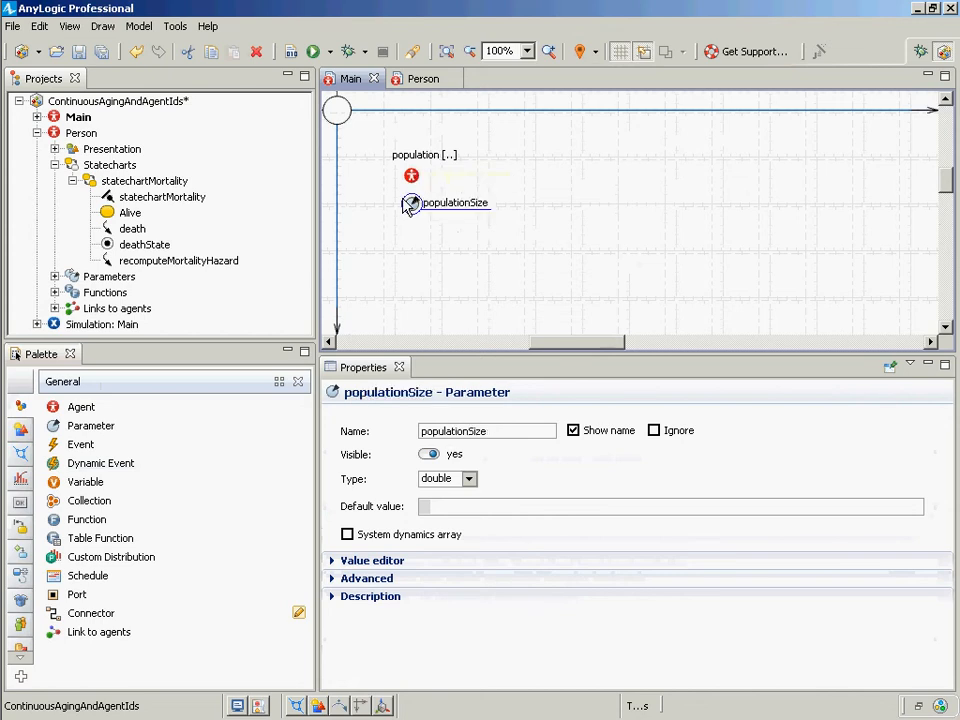
# - Give the populationSize parameter type int and default value 100, and save the model
pyautogui.click(468, 480)
pyautogui.click(446, 506)
pyautogui.click(456, 506)
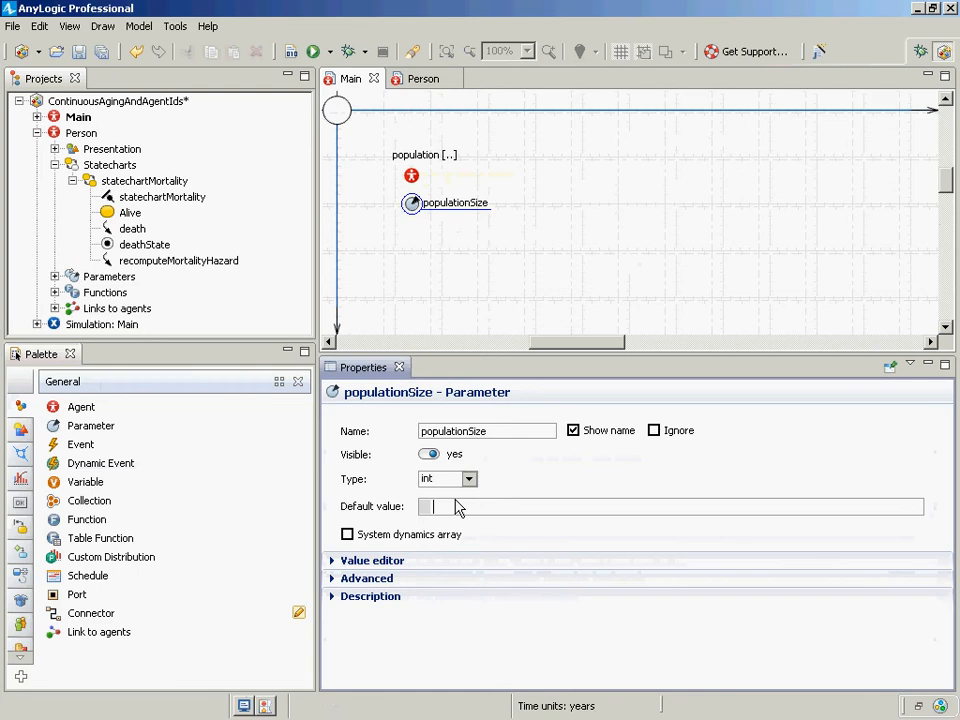
pyautogui.write('100')
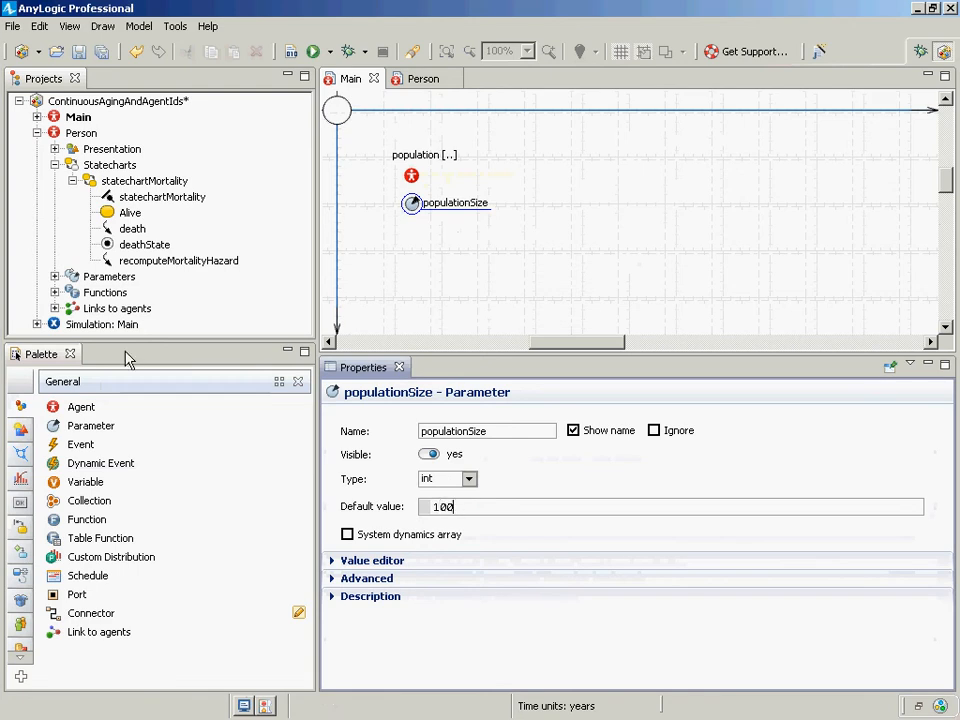
pyautogui.hotkey('ctrl', 's')
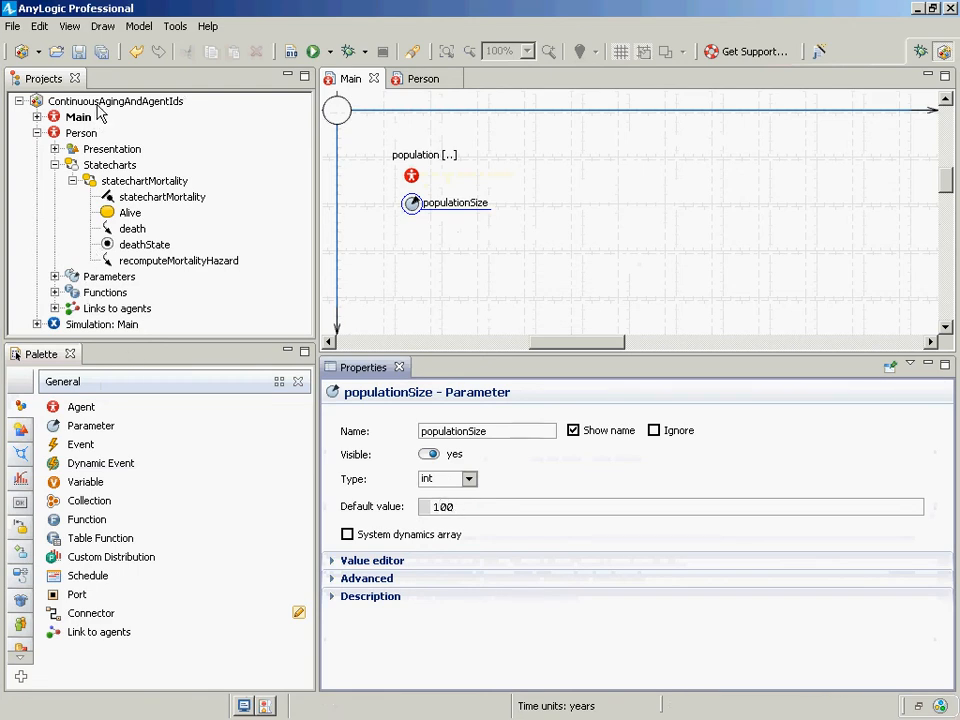
# - Create a new Simulation experiment named SinglePerson for the ContinuousAgingAndAgentIds model, with Main as its root
pyautogui.rightClick(100, 102)
pyautogui.moveTo(130, 115)
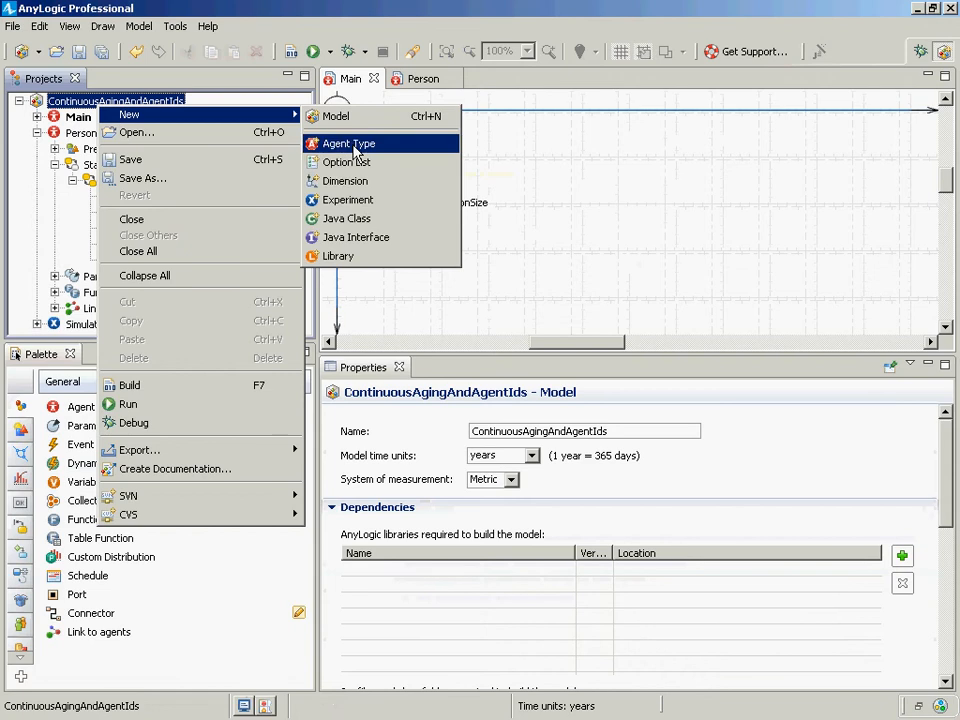
pyautogui.click(354, 201)
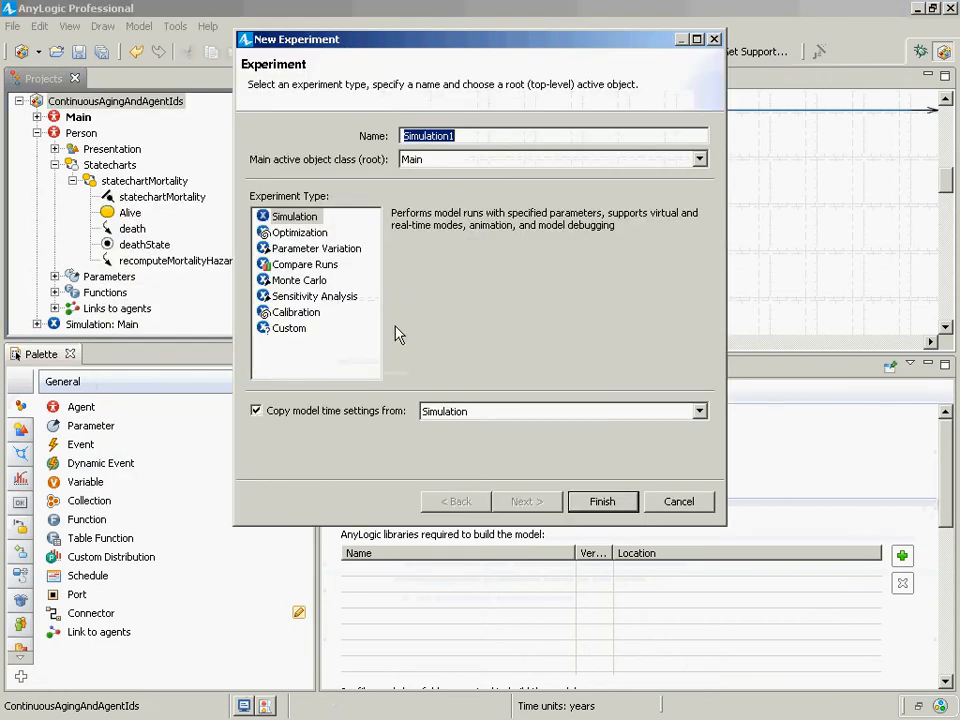
pyautogui.write('Sing')
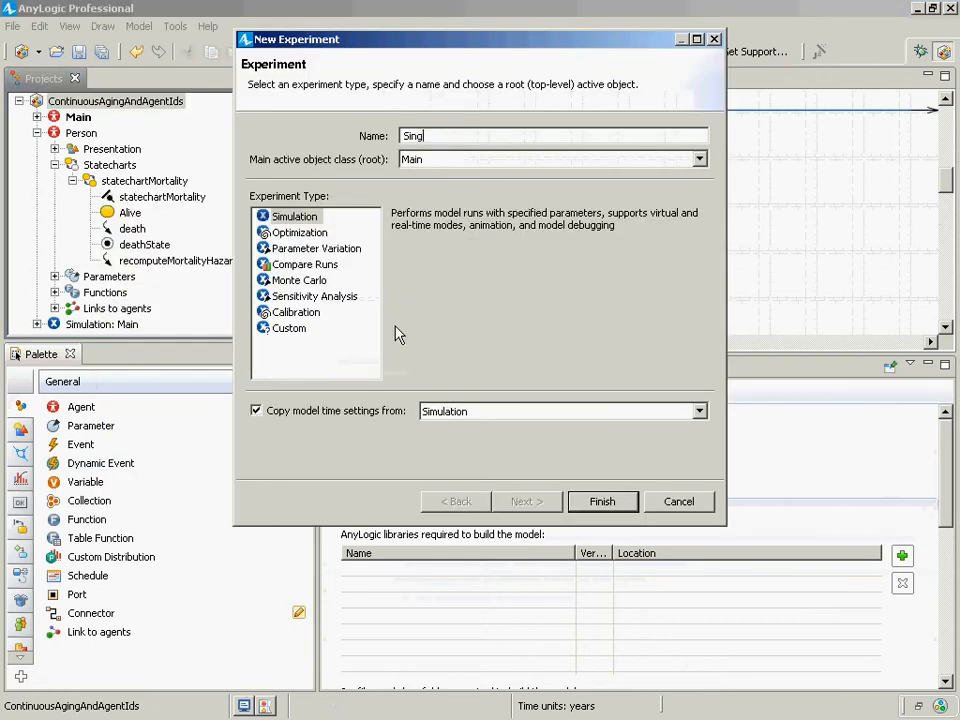
pyautogui.write('lePerson')
pyautogui.press('Return')
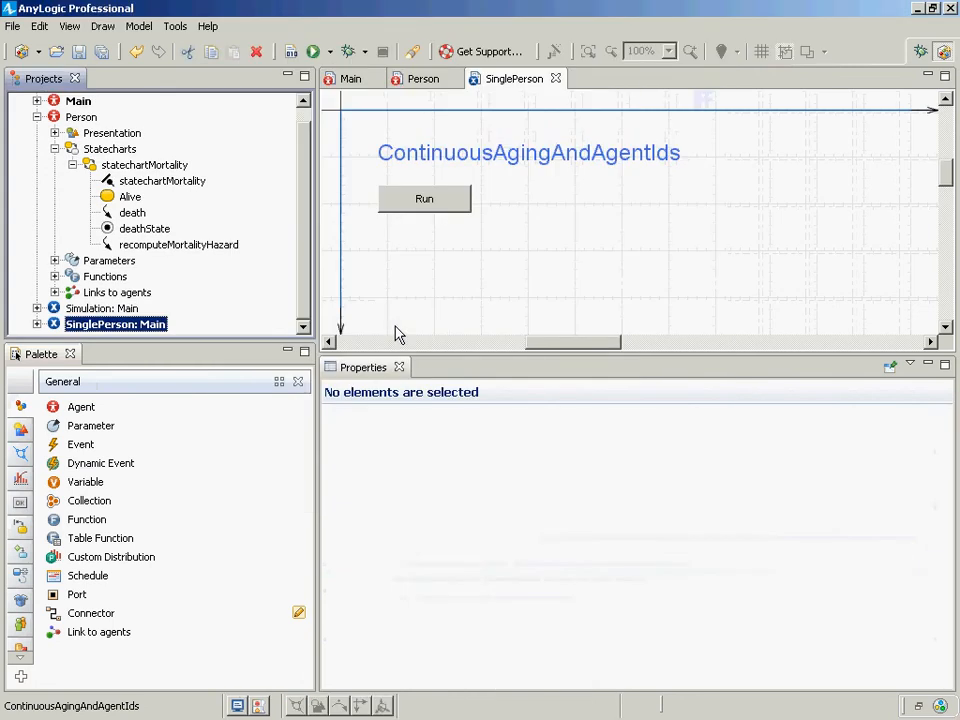
# - Set populationSize to 1 in the SinglePerson experiment and save the model
pyautogui.moveTo(494, 541); pyautogui.dragTo(473, 541)
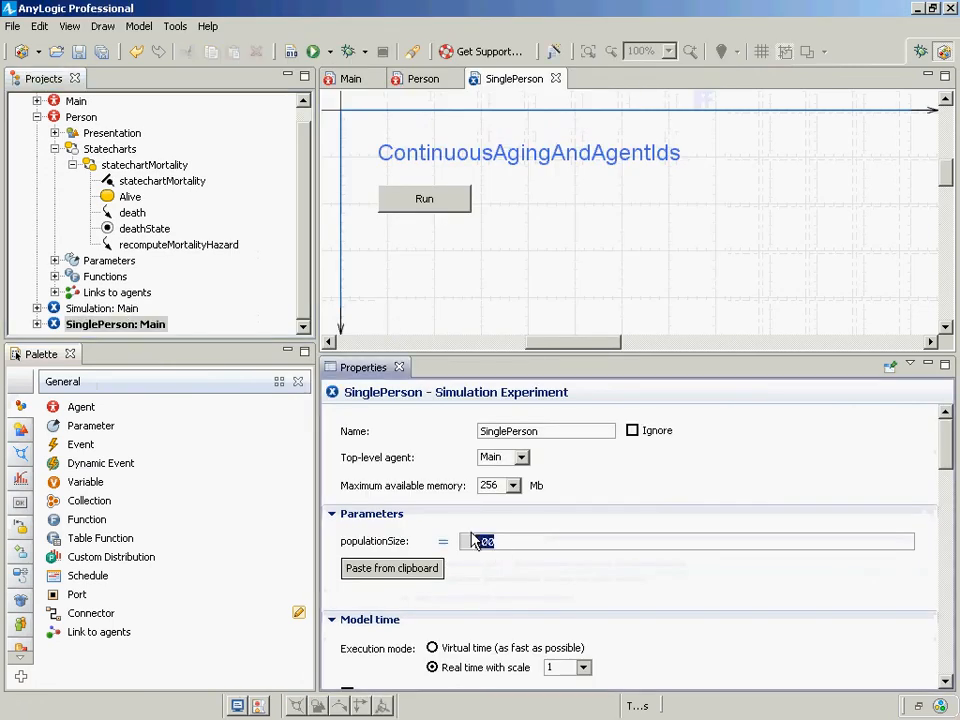
pyautogui.write('1')
pyautogui.hotkey('ctrl', 's')
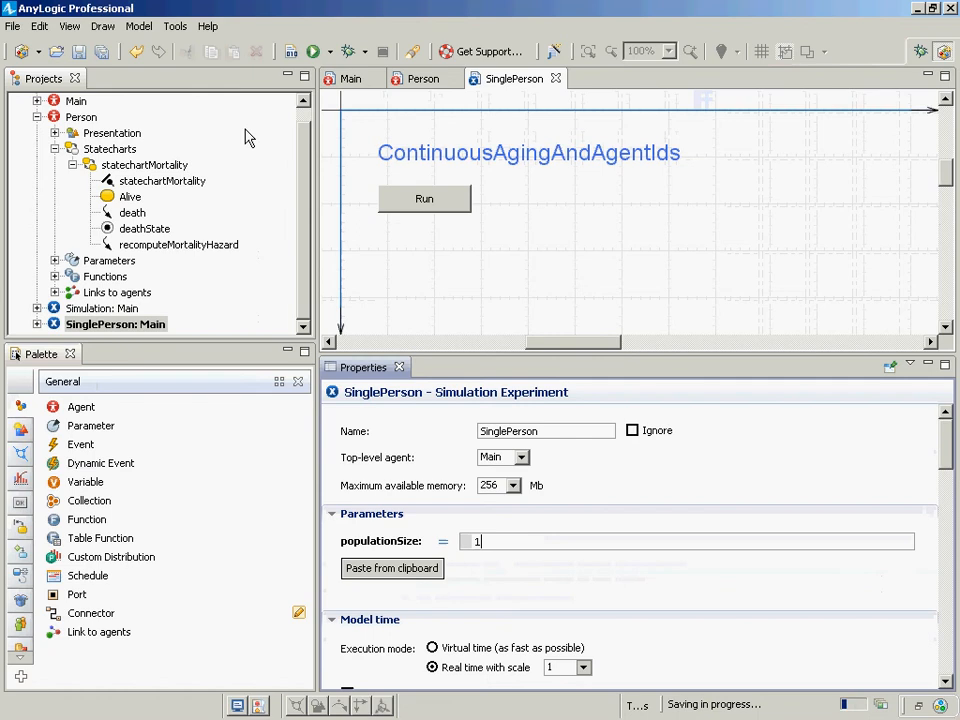
# - Review the populationSize default in Main, its value in the SinglePerson experiment and the population's initial number of agents, saving the model
pyautogui.scroll(1, 248, 137)
pyautogui.click(60, 118)
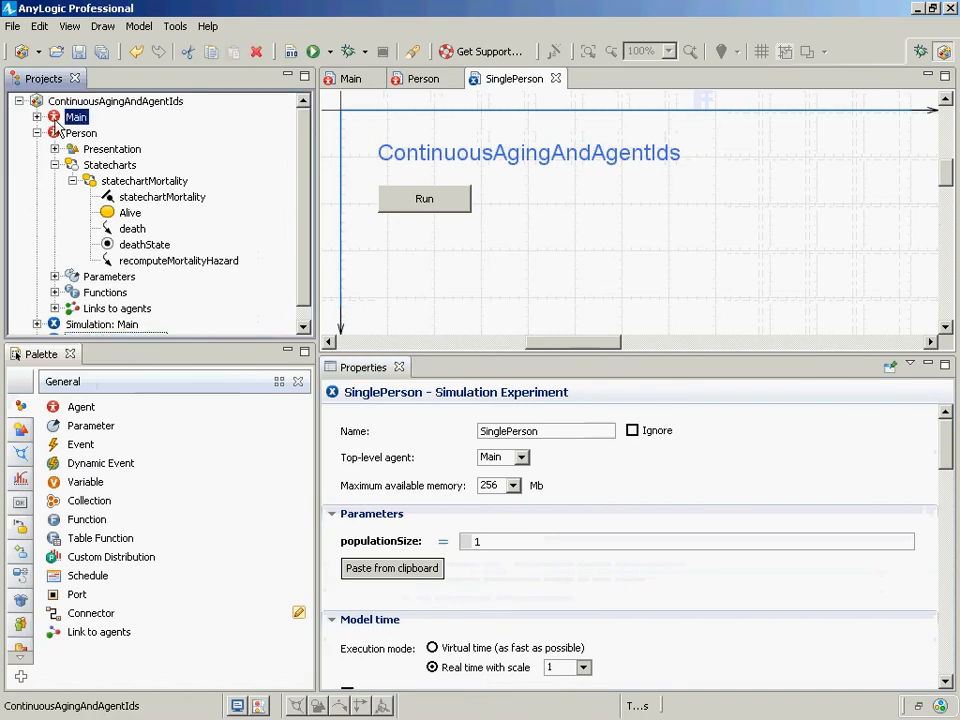
pyautogui.doubleClick(56, 120)
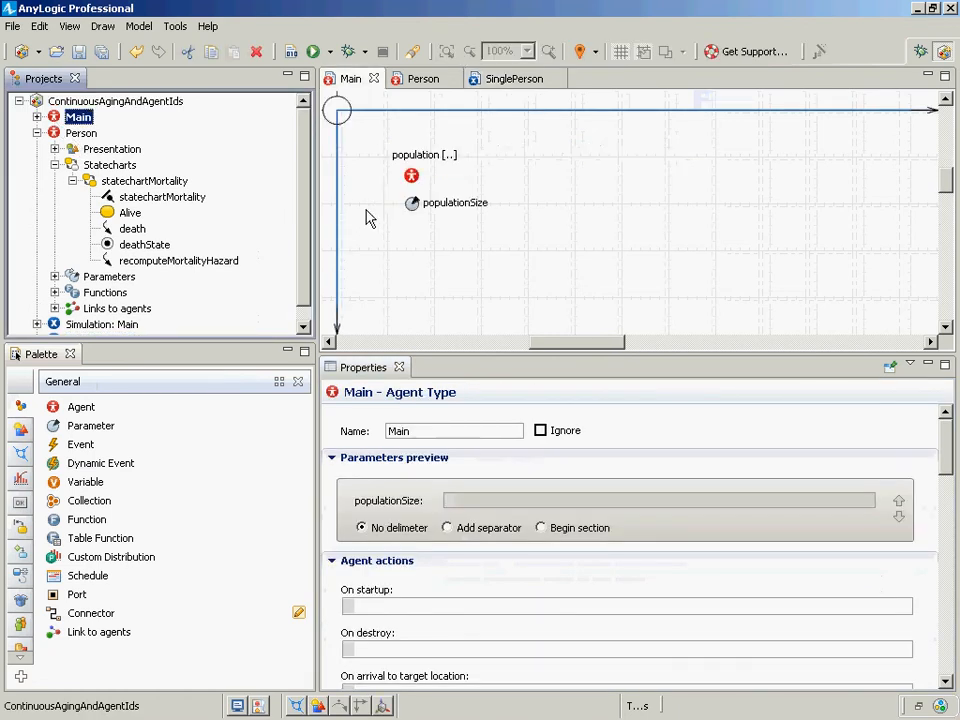
pyautogui.click(412, 204)
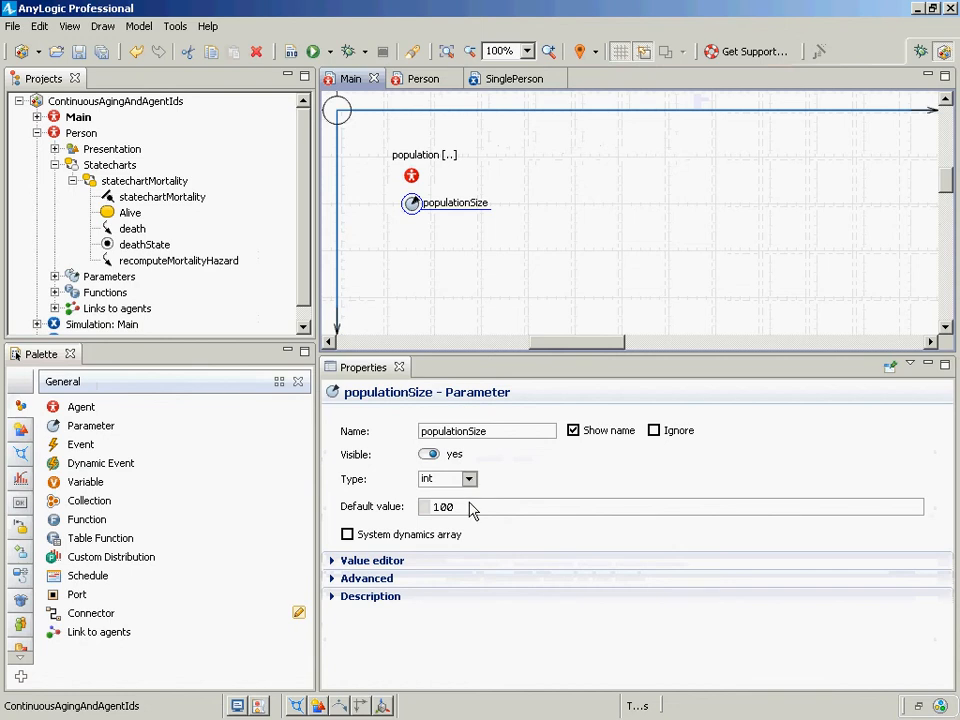
pyautogui.moveTo(472, 510); pyautogui.dragTo(403, 515)
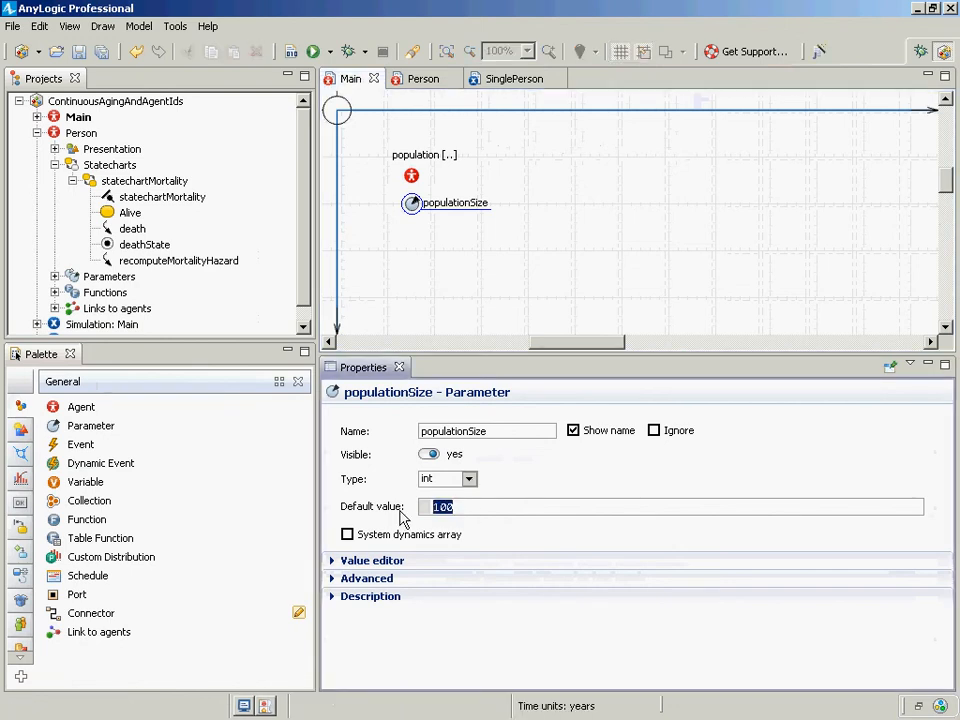
pyautogui.hotkey('ctrl', 's')
pyautogui.click(304, 326)
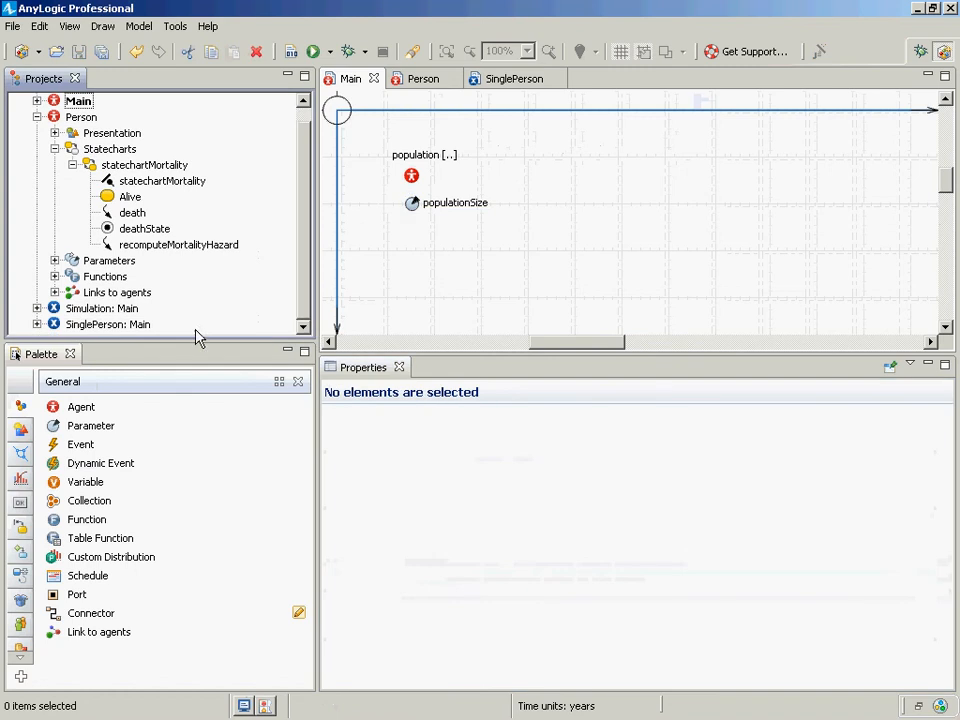
pyautogui.click(126, 328)
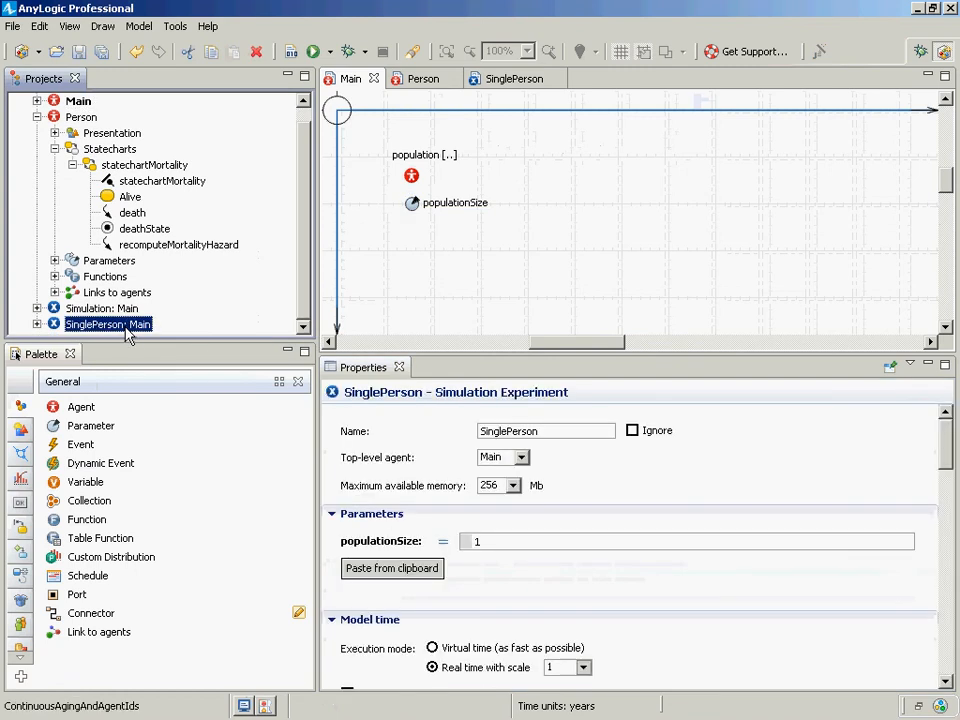
pyautogui.doubleClick(475, 541)
pyautogui.hotkey('ctrl', 's')
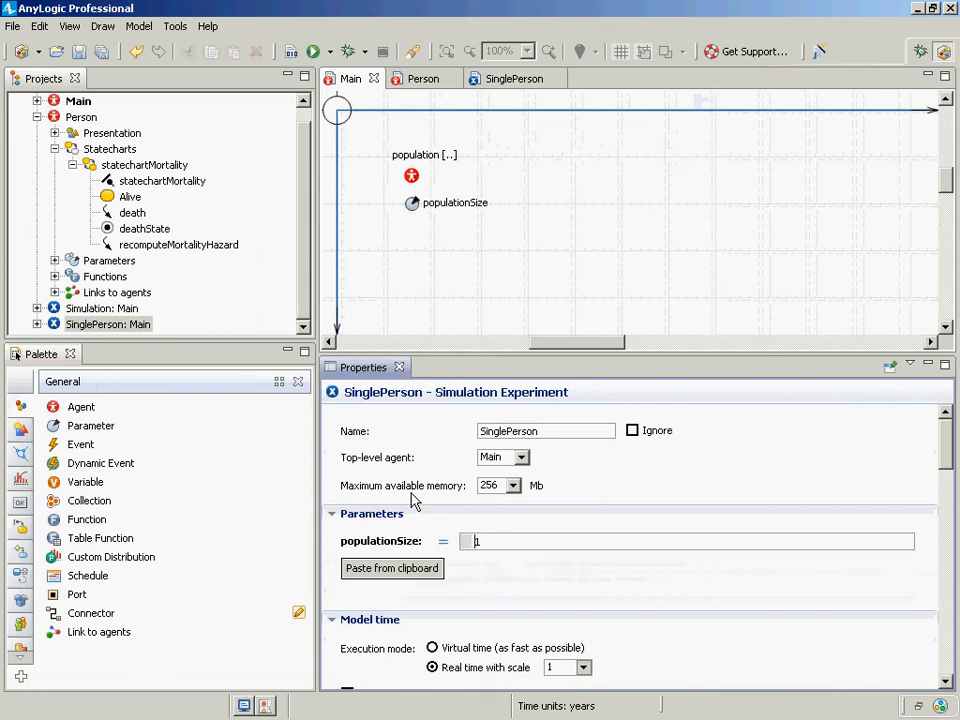
pyautogui.click(408, 178)
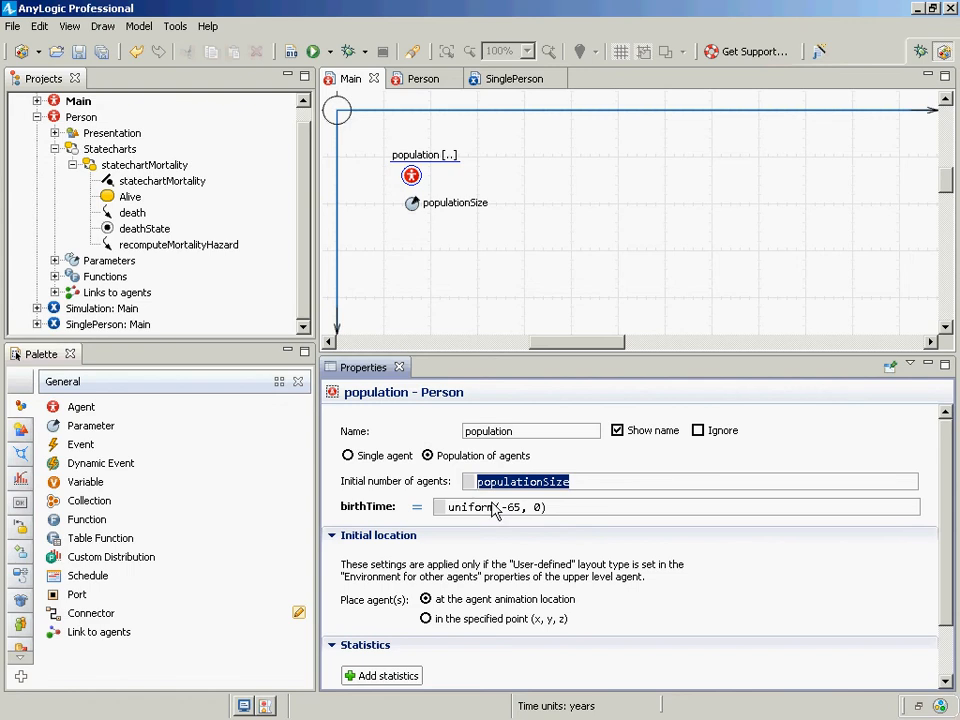
pyautogui.click(496, 508)
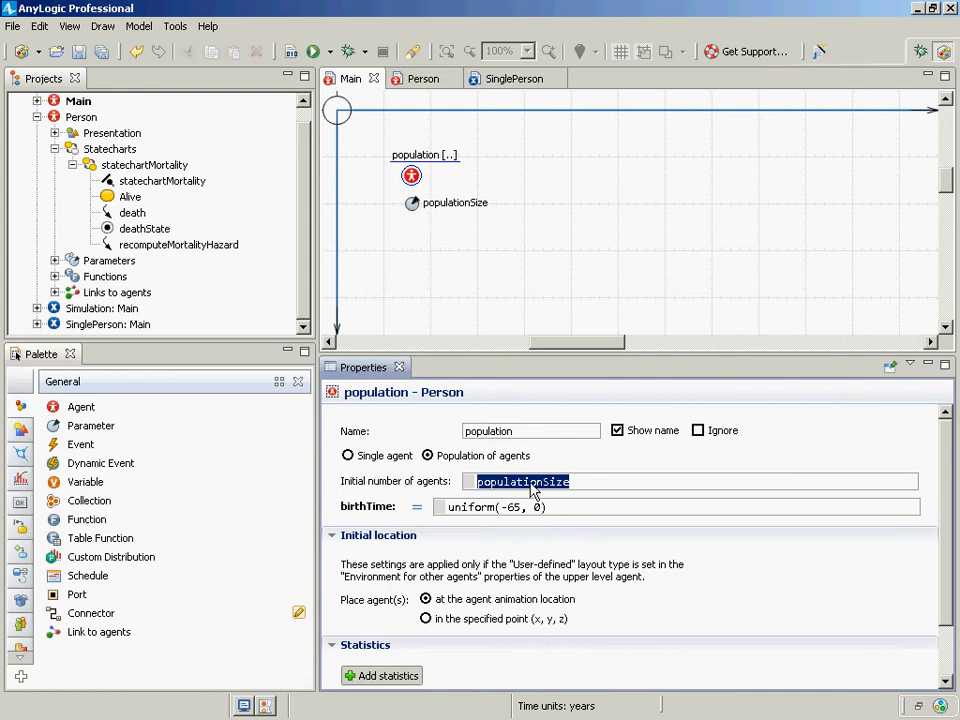
pyautogui.hotkey('ctrl', 's')
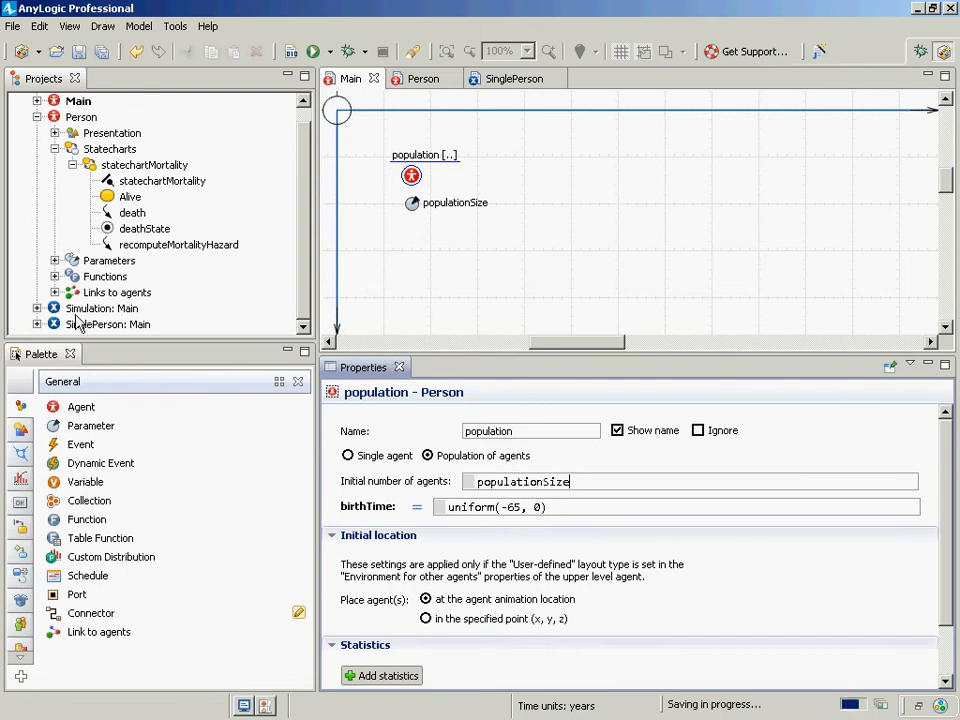
# - Run the SinglePerson experiment, speed the simulation up to x25, and close the run window
pyautogui.rightClick(108, 324)
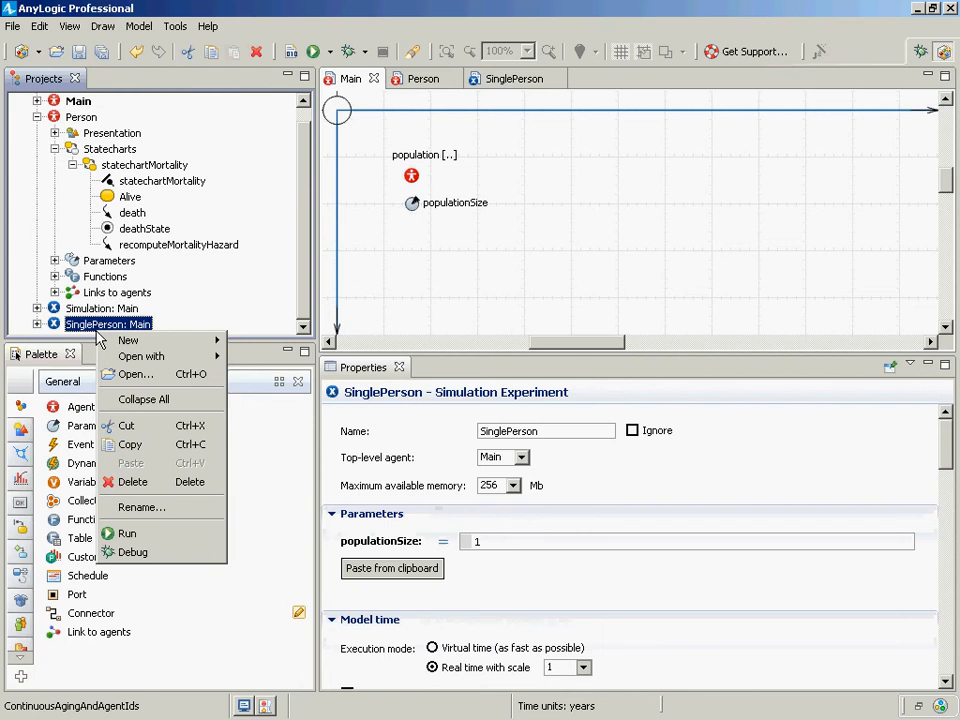
pyautogui.click(130, 534)
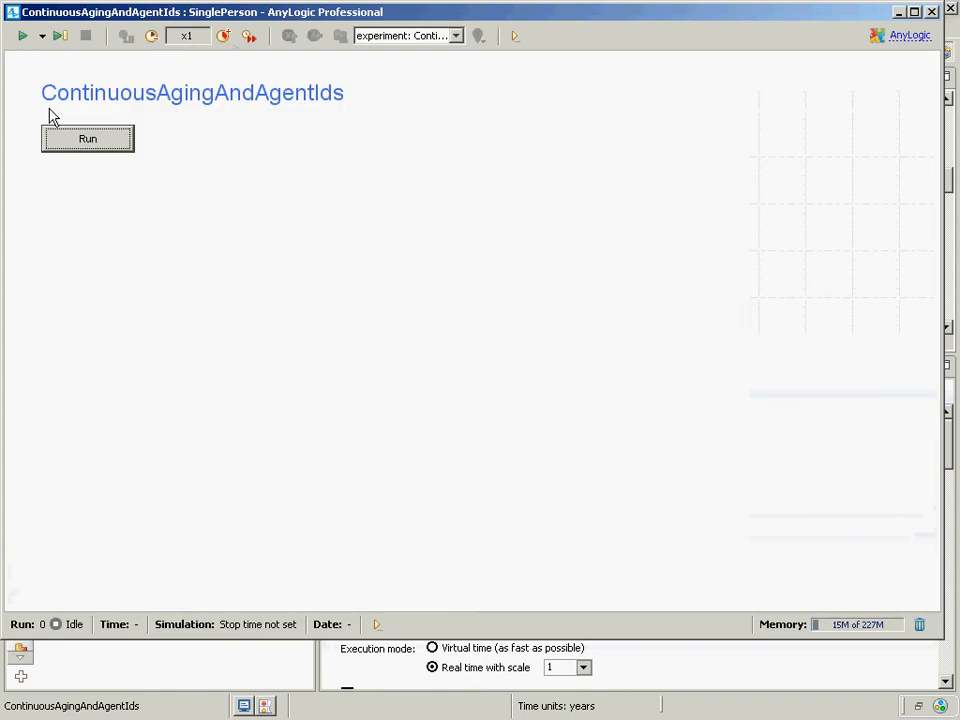
pyautogui.click(79, 149)
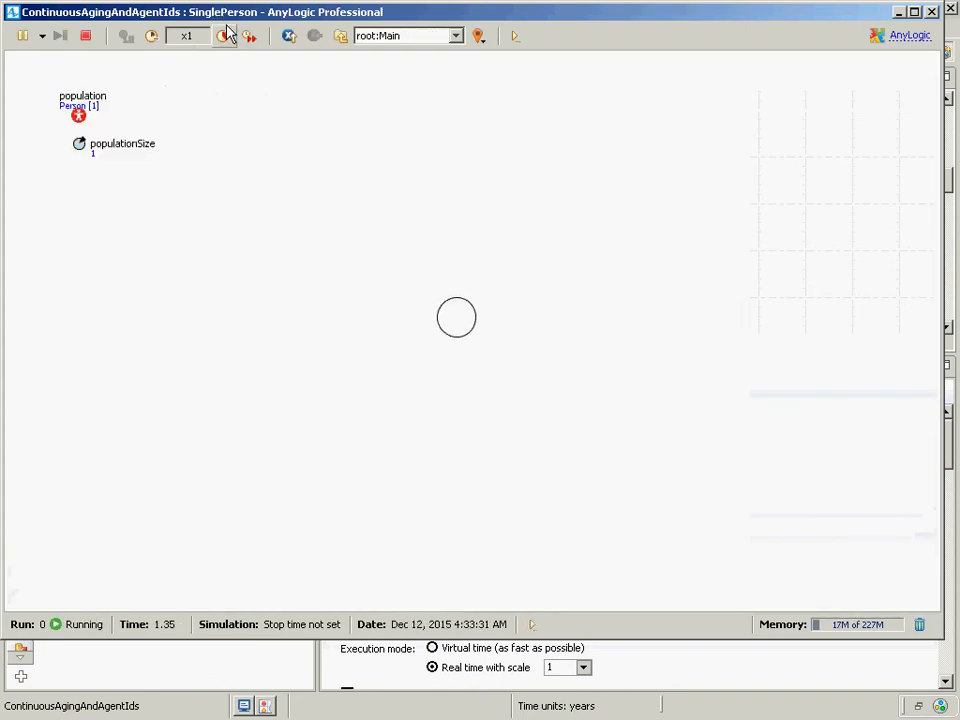
pyautogui.click(223, 35)
pyautogui.click(223, 35)
pyautogui.click(224, 35)
pyautogui.click(224, 35)
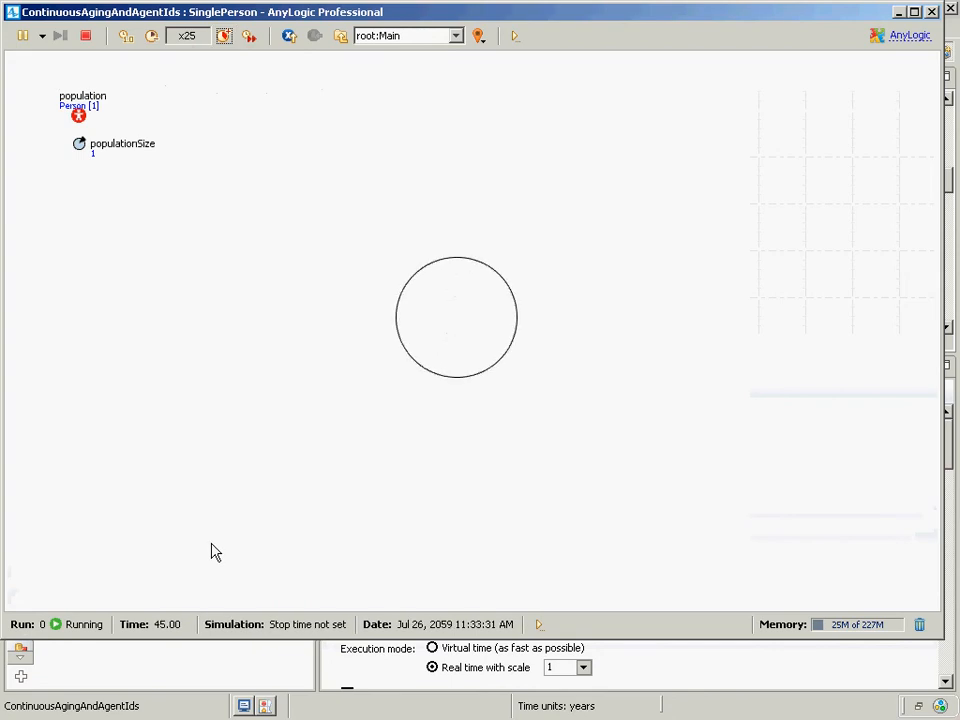
pyautogui.click(933, 12)
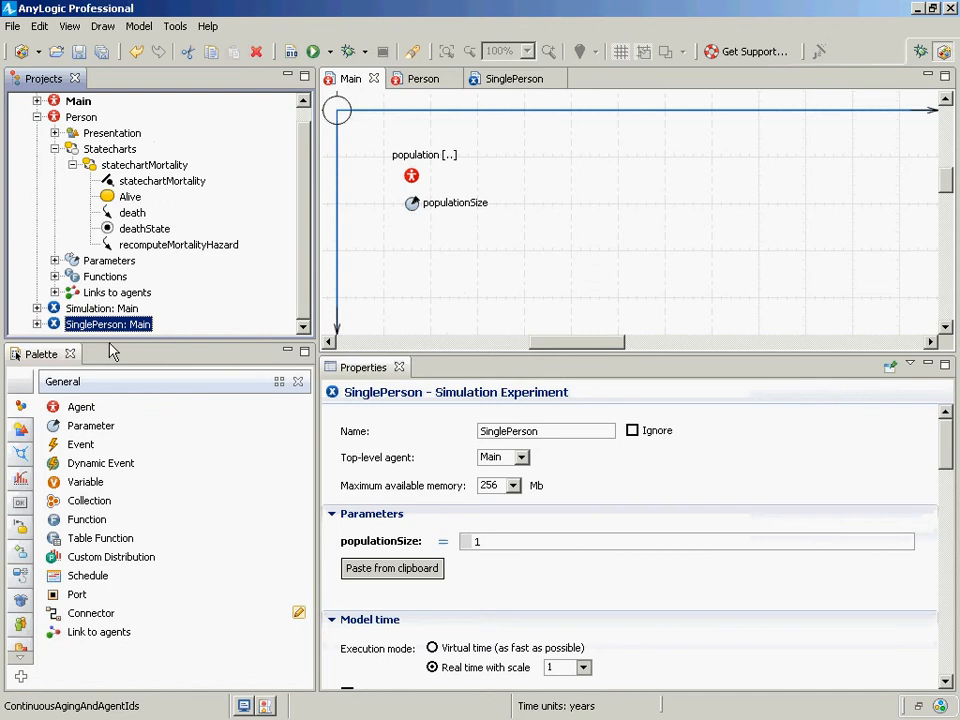
# - Open the Person agent type and inspect the recomputeMortalityHazard transition and the deathState final state
pyautogui.click(77, 101)
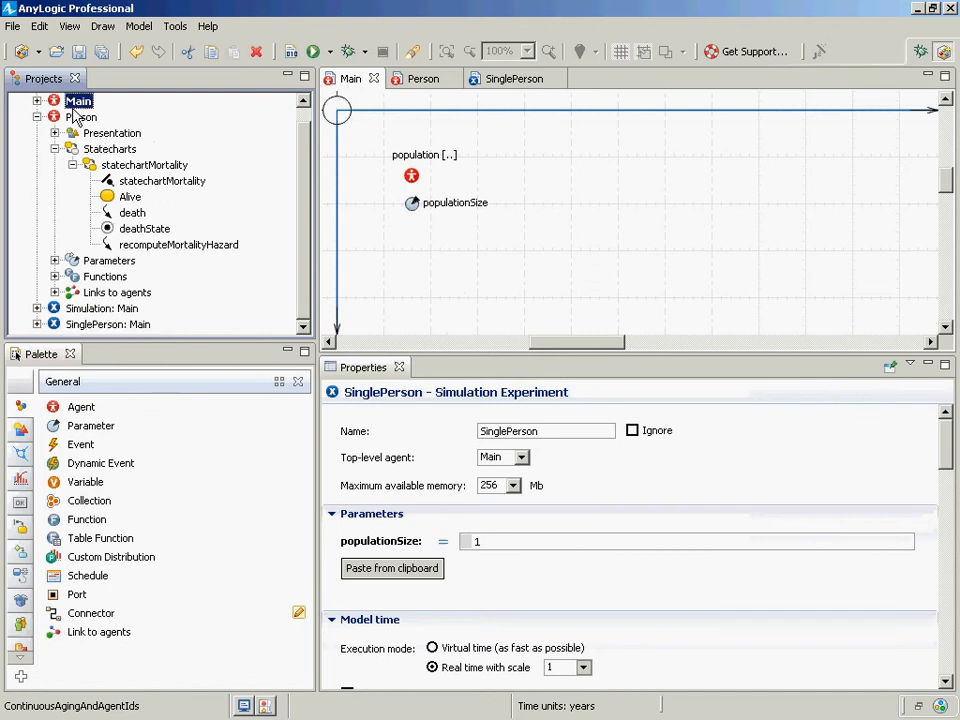
pyautogui.click(72, 118)
pyautogui.doubleClick(68, 118)
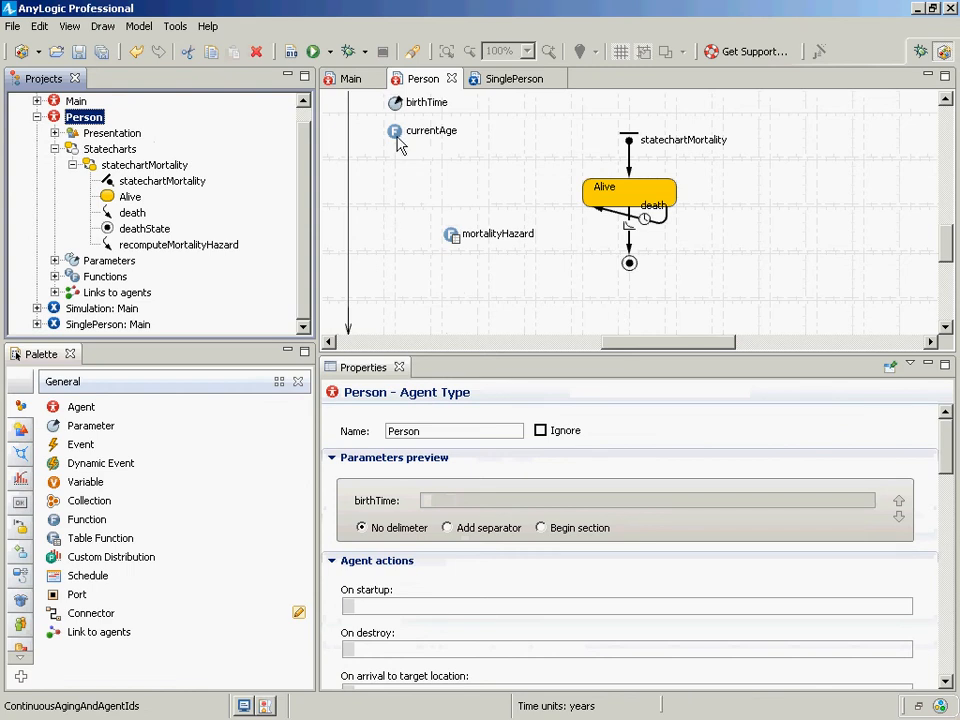
pyautogui.click(665, 222)
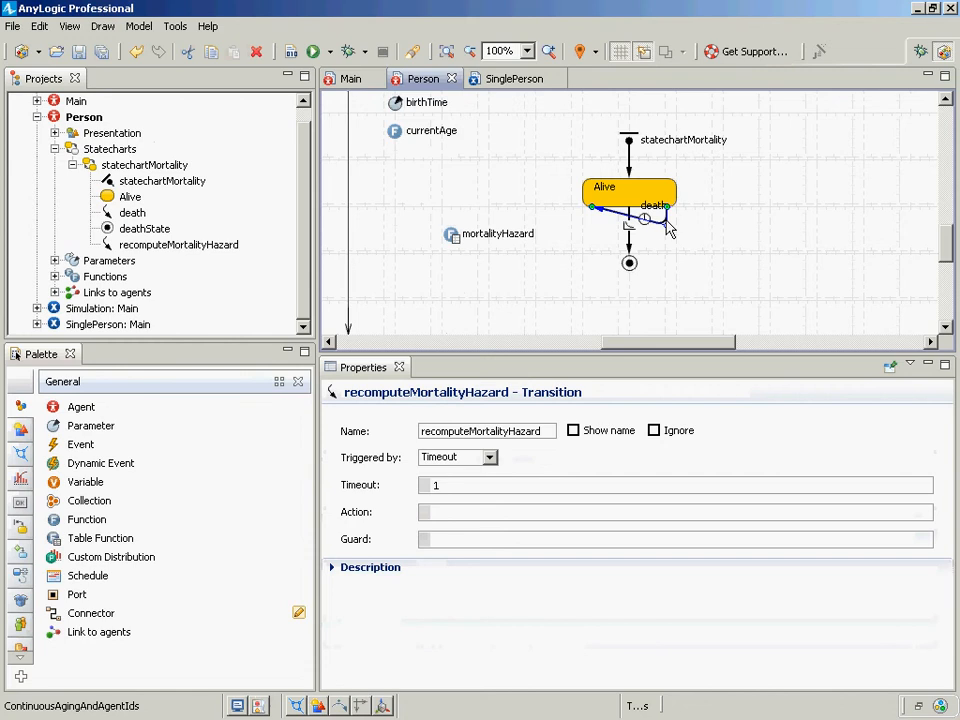
pyautogui.click(629, 263)
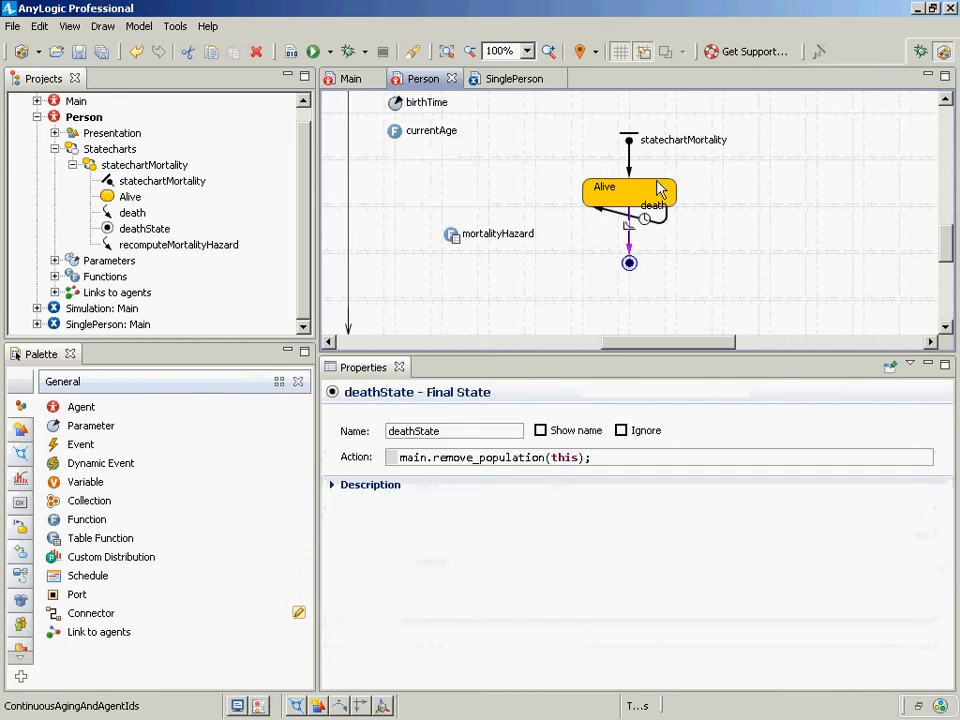
# - Examine the death transition's rate expression, highlighting the currentAge() argument passed to mortalityHazard
pyautogui.click(629, 245)
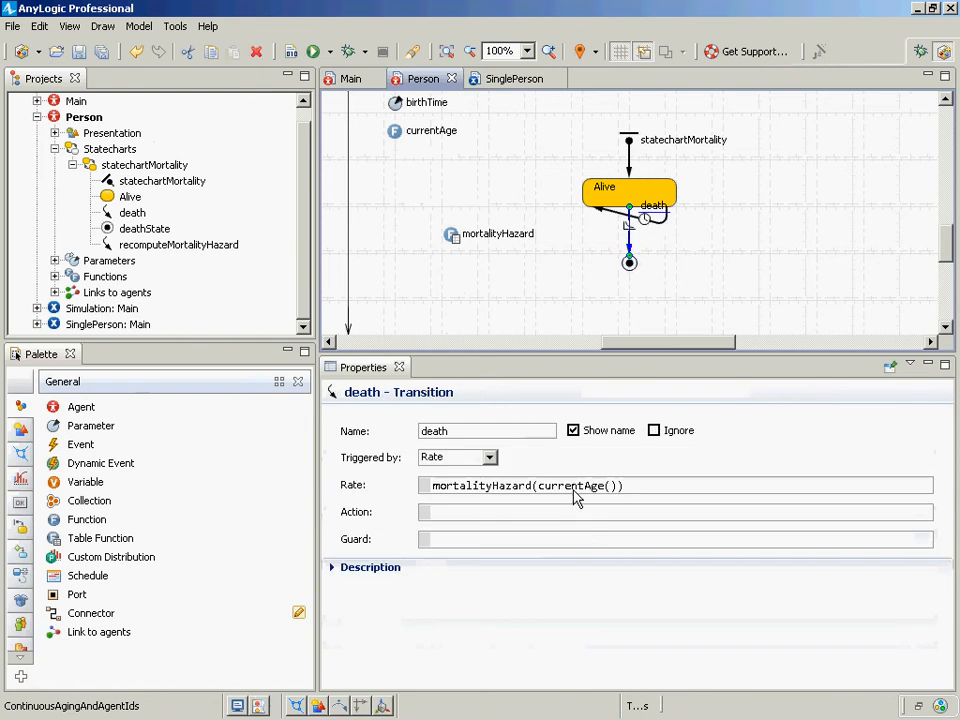
pyautogui.click(572, 486)
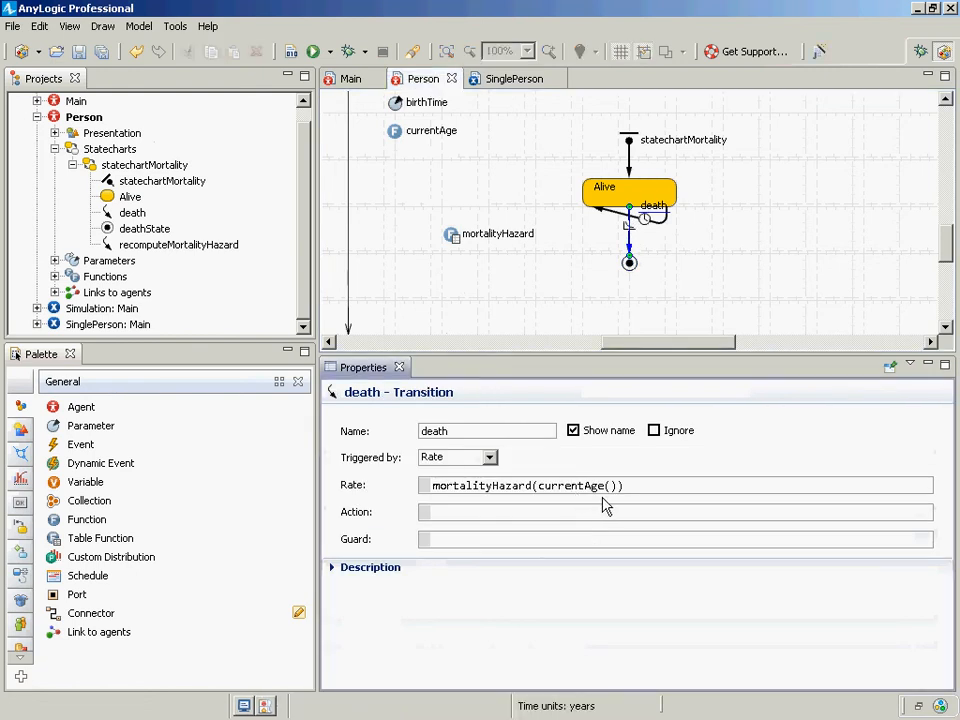
pyautogui.hotkey('ctrl', 'shift', 'Left')
pyautogui.hotkey('ctrl', 'shift', 'Left')
pyautogui.hotkey('ctrl', 'shift', 'Left')
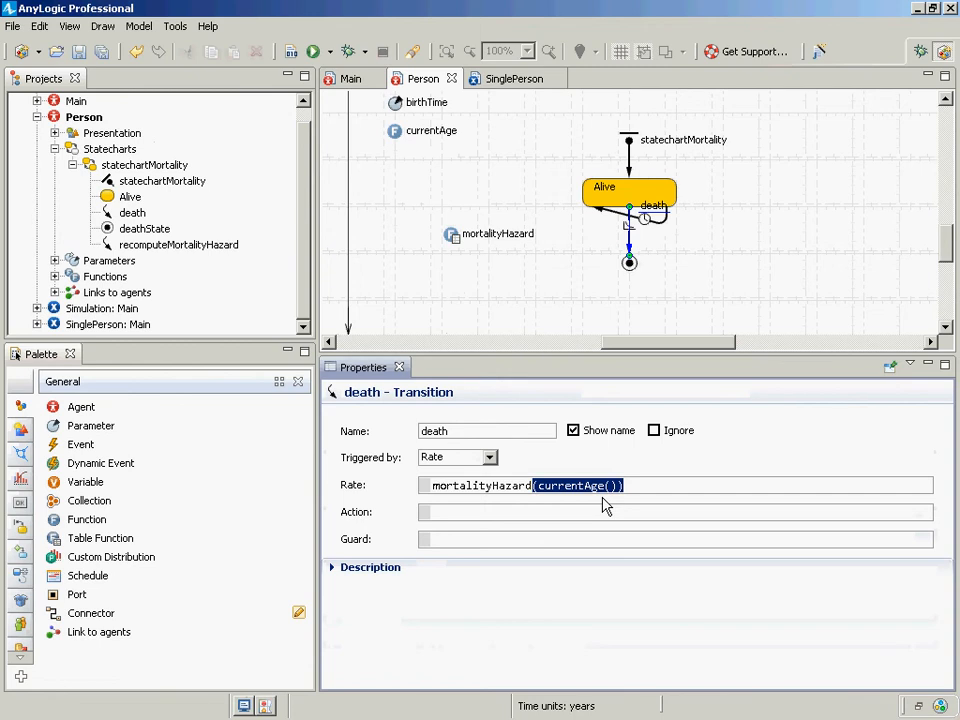
pyautogui.hotkey('ctrl', 'shift', 'Right')
pyautogui.hotkey('ctrl', 'shift', 'Right')
pyautogui.press('Right')
pyautogui.hotkey('ctrl', 'Left')
pyautogui.hotkey('ctrl', 'Left')
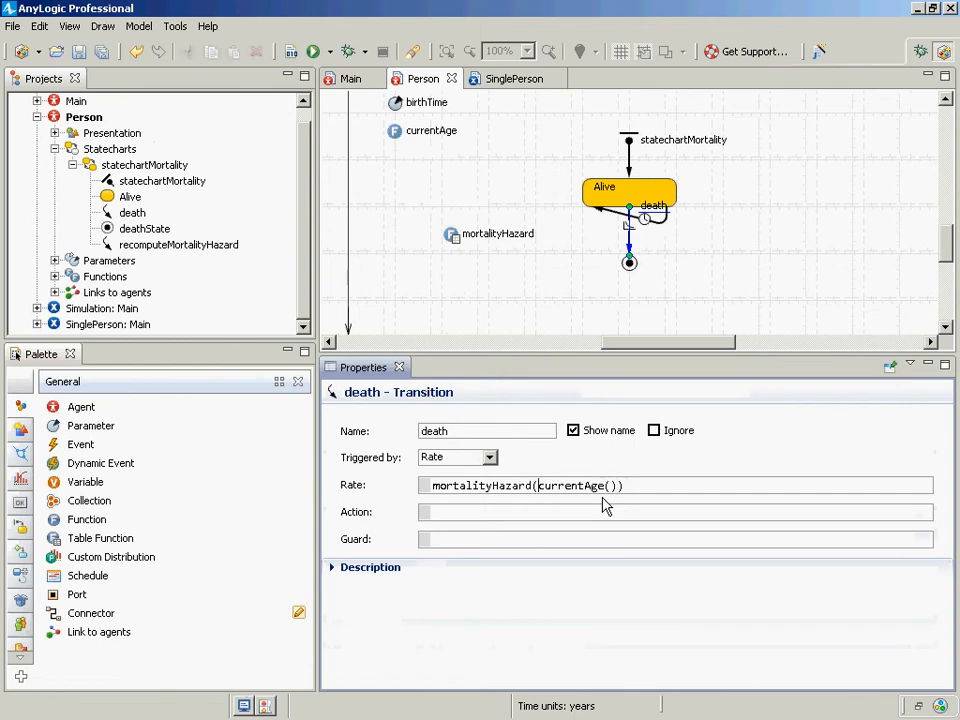
pyautogui.hotkey('ctrl', 'shift', 'Right')
pyautogui.hotkey('shift', 'Right')
pyautogui.hotkey('shift', 'Right')
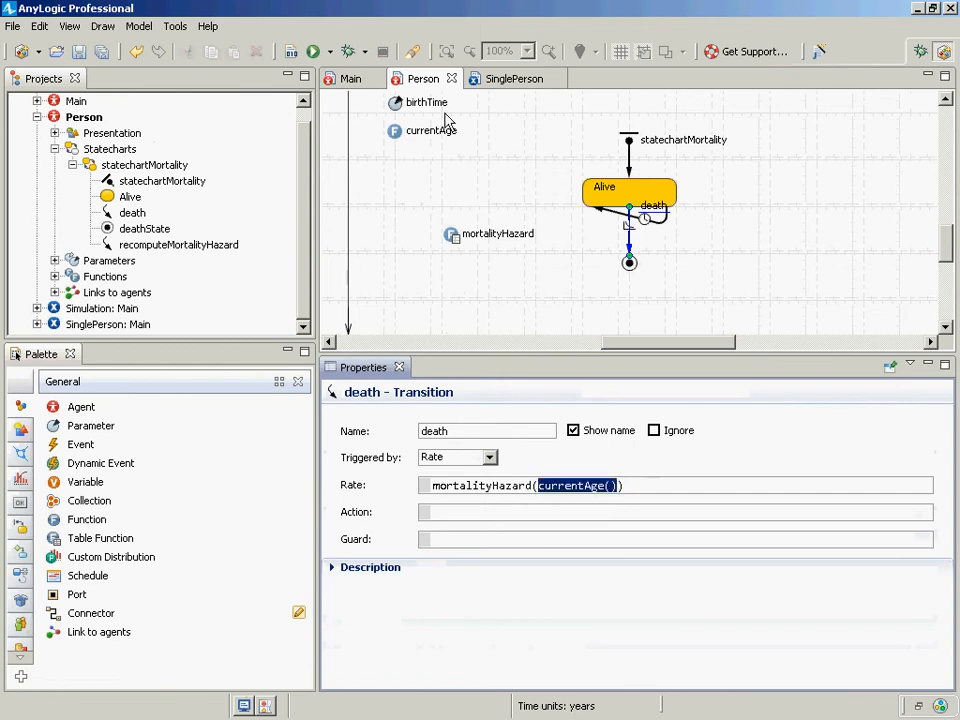
# - Insert the line traceln("I have been") above the return statement in the currentAge function's body
pyautogui.click(400, 131)
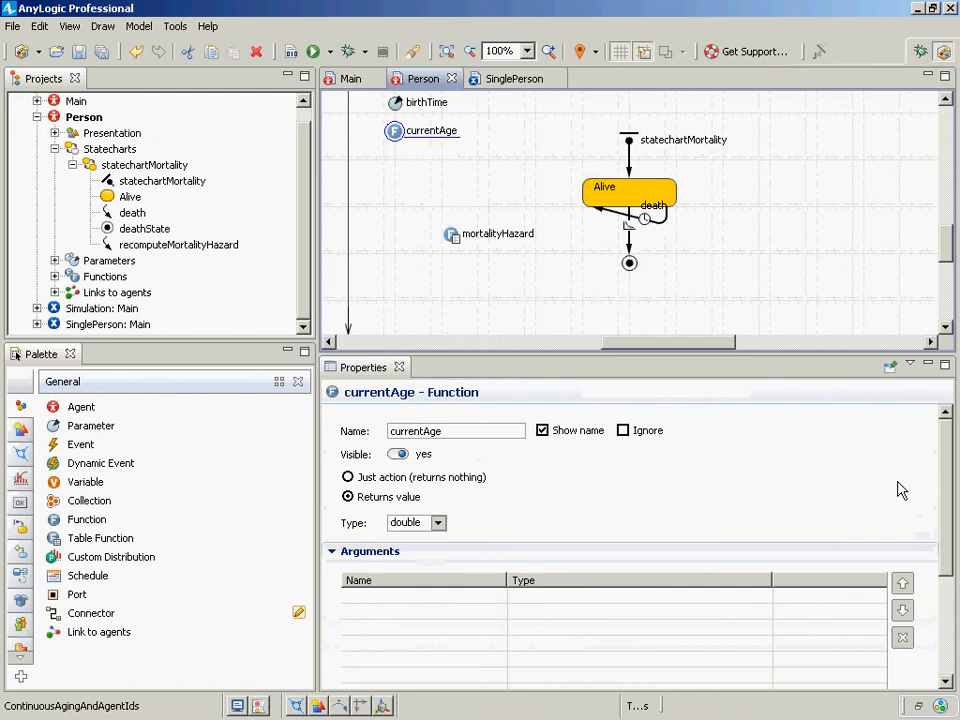
pyautogui.moveTo(949, 482); pyautogui.dragTo(949, 587)
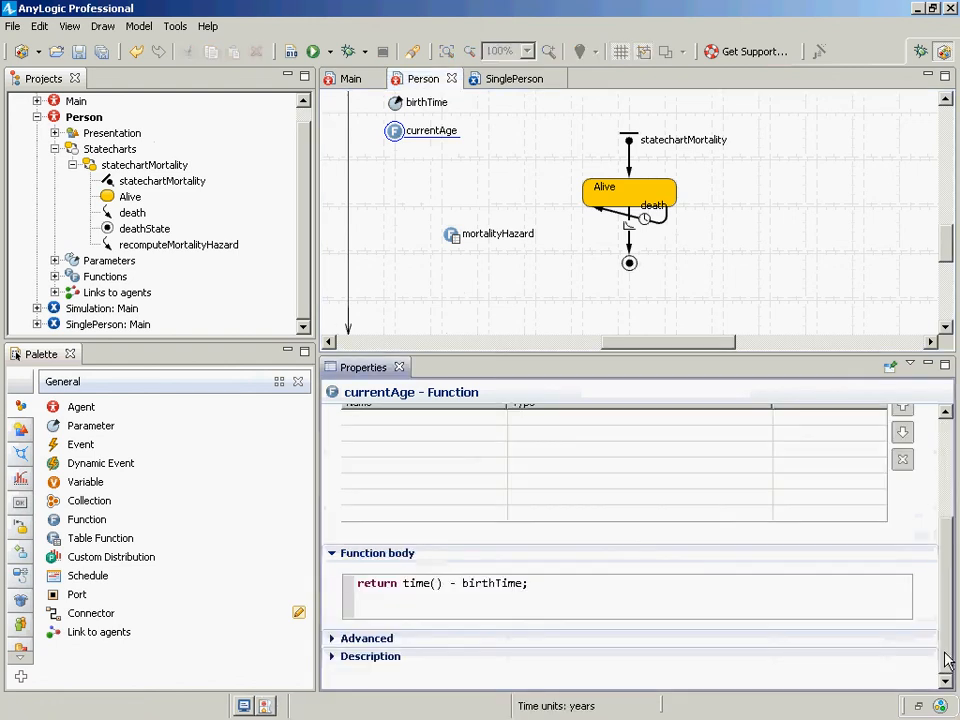
pyautogui.click(558, 587)
pyautogui.press('Home')
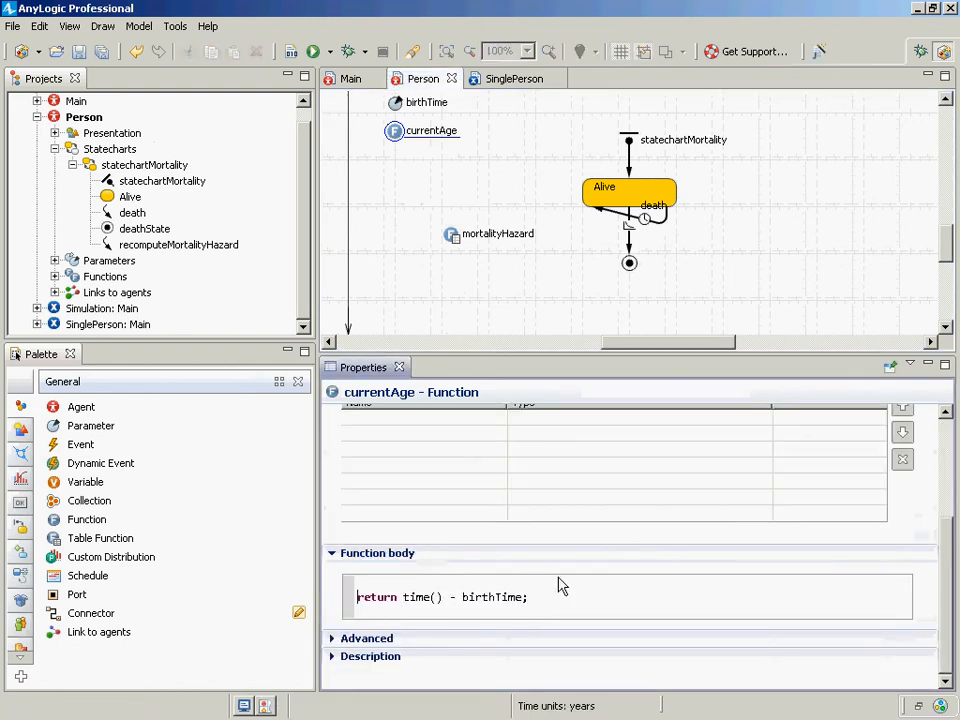
pyautogui.press('Return')
pyautogui.press('Up')
pyautogui.write('traceln')
pyautogui.write('("I have be')
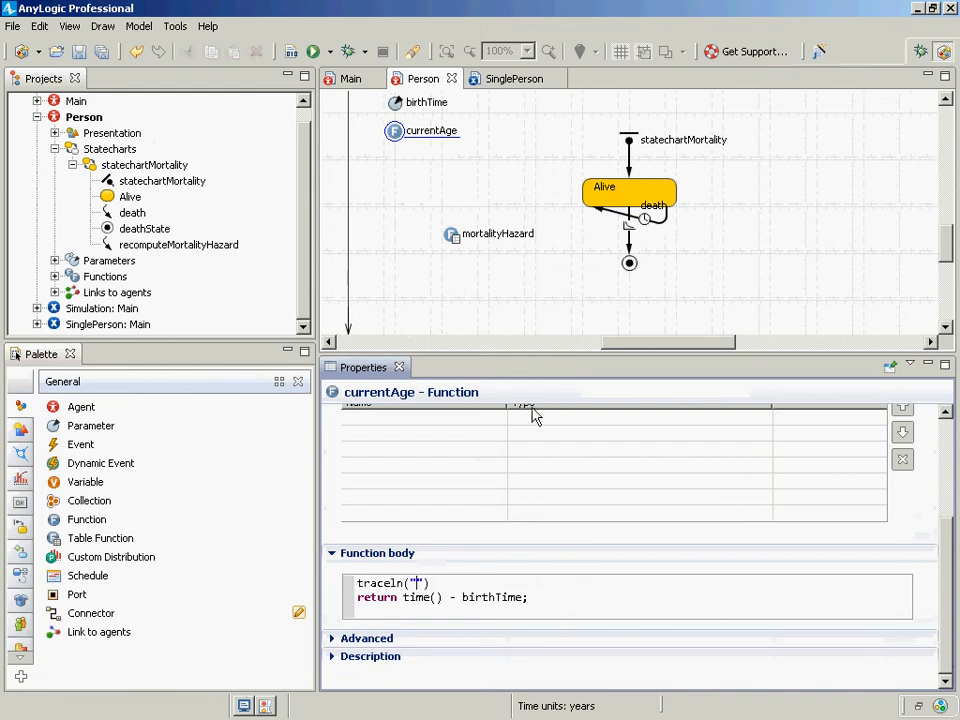
pyautogui.write('en')
# - Reword the traceln message in currentAge to "currentAge has been called at time "
pyautogui.hotkey('ctrl', 'Left')
pyautogui.hotkey('ctrl', 'Left')
pyautogui.hotkey('ctrl', 'Left')
pyautogui.press('Delete')
pyautogui.write('currentAge')
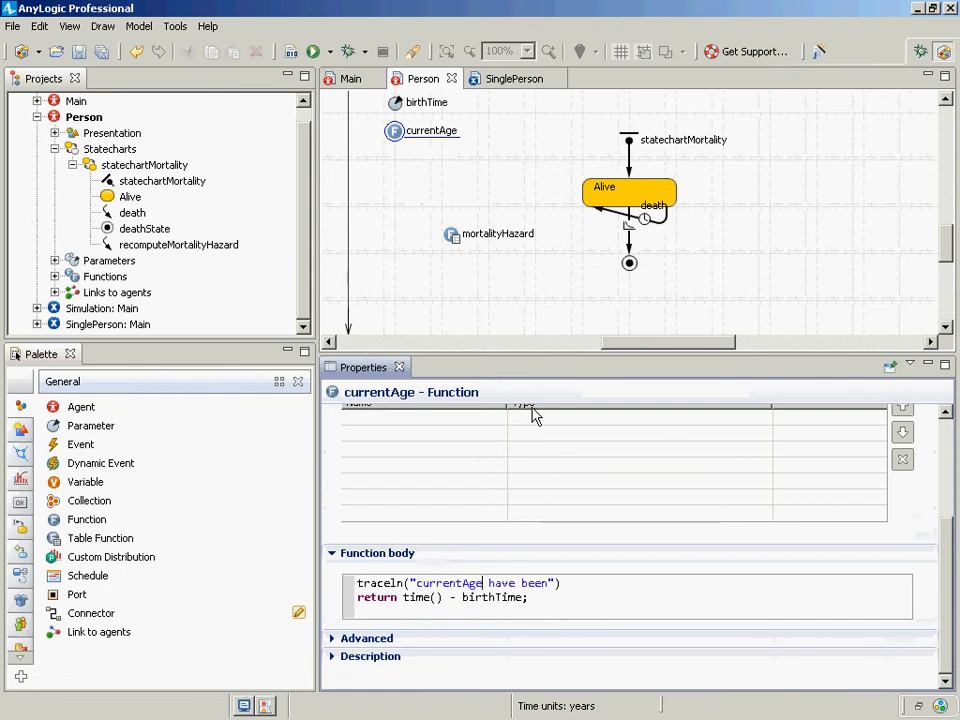
pyautogui.hotkey('ctrl', 'Right')
pyautogui.hotkey('ctrl', 'Delete')
pyautogui.write('has')
pyautogui.hotkey('ctrl', 'Right')
pyautogui.write('called at time " ')
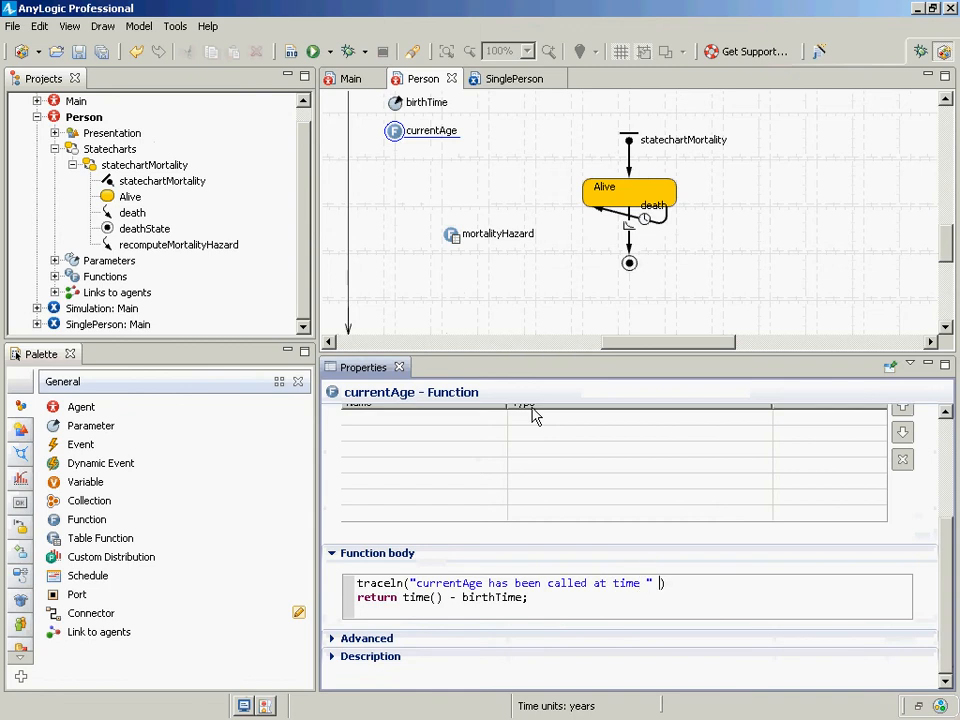
# - Append + time() to the traceln argument and end the statement with a semicolon
pyautogui.write('+ time();')
pyautogui.press('BackSpace')
pyautogui.press('Right')
pyautogui.write(';')
# - Copy the whole traceln line from the currentAge body and paste it into the untitled Notepad document
pyautogui.hotkey('ctrl', 'a')
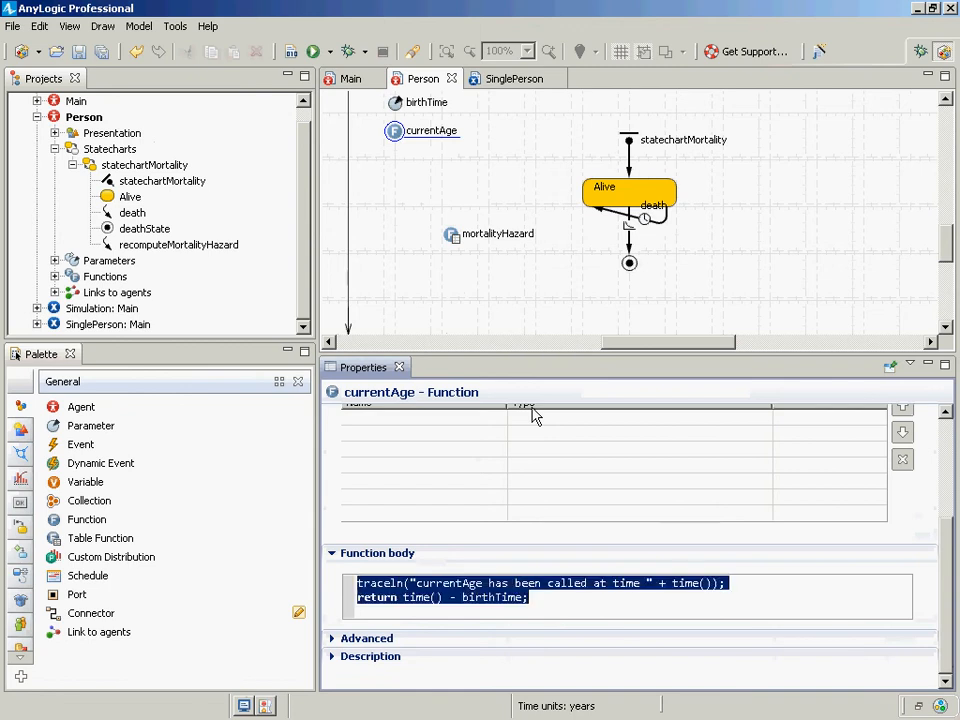
pyautogui.press('Up')
pyautogui.hotkey('ctrl', 'Left')
pyautogui.hotkey('ctrl', 'Left')
pyautogui.press('Home')
pyautogui.hotkey('shift', 'End')
pyautogui.hotkey('ctrl', 'c')
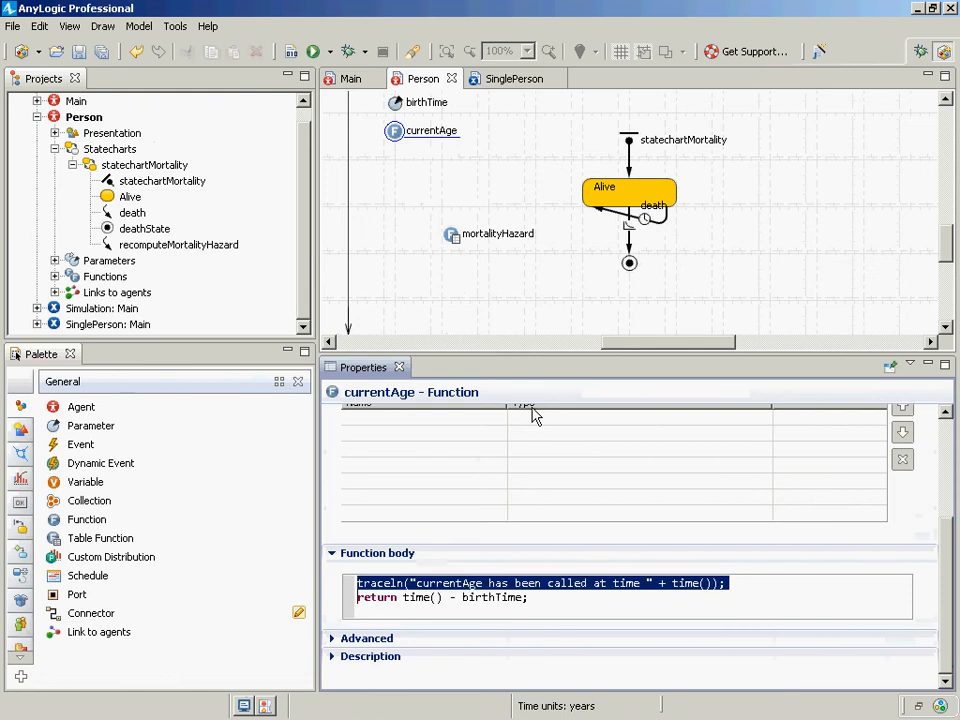
pyautogui.hotkey('alt', 'Tab')
pyautogui.hotkey('alt', 'Tab')
pyautogui.hotkey('alt', 'Tab')
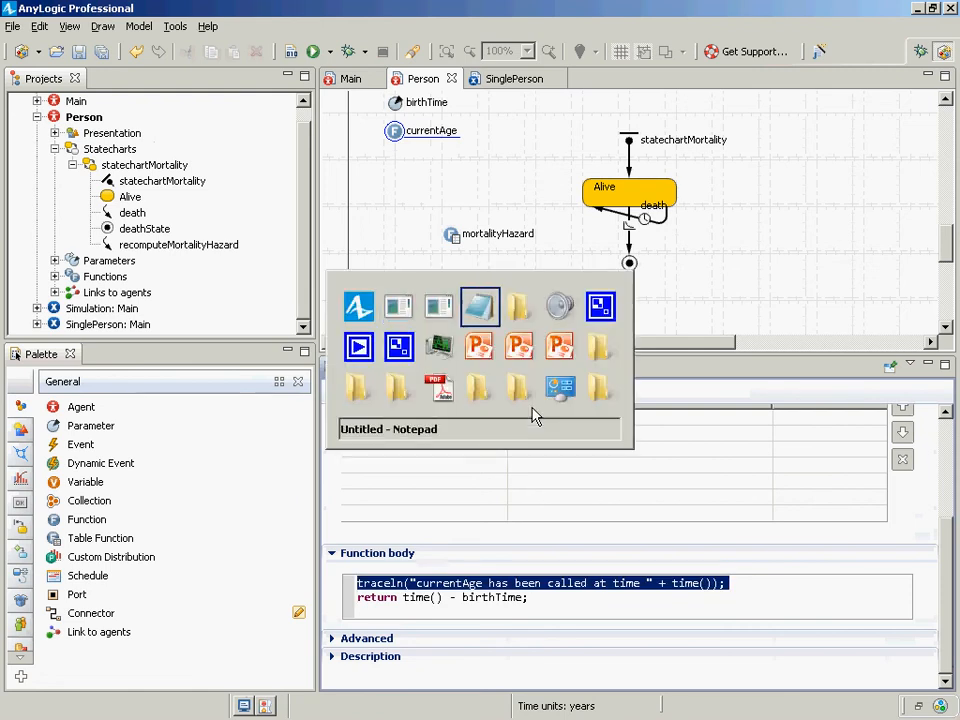
pyautogui.hotkey('ctrl', 'v')
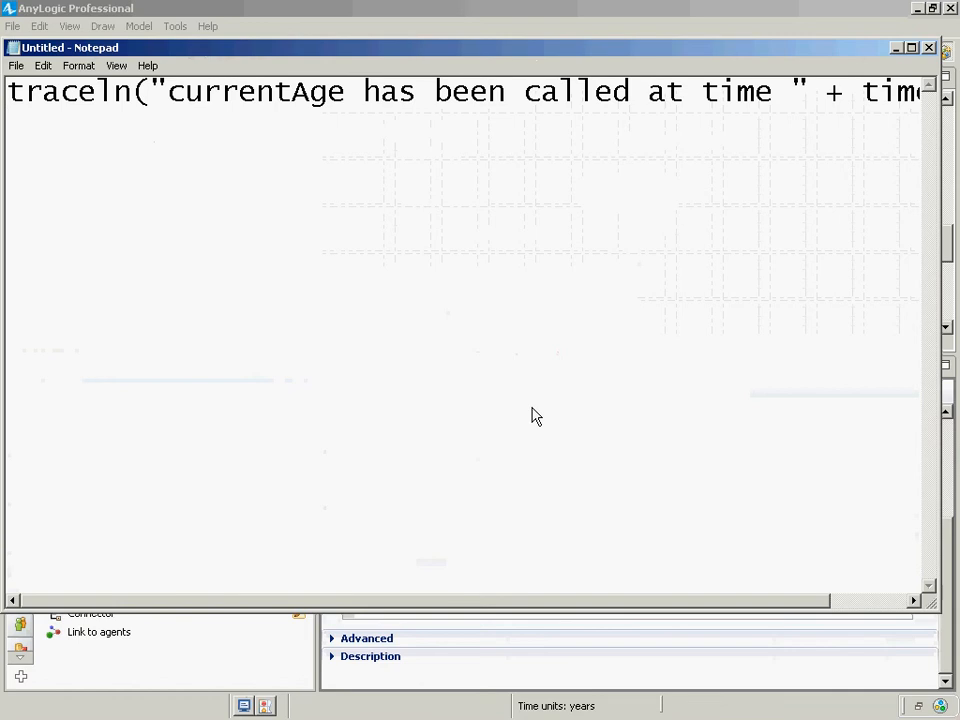
# - Examine the traceln line in Notepad, highlighting its + time() part, and switch back to AnyLogic without saving the note
pyautogui.press('End')
pyautogui.press('Left')
pyautogui.press('Left')
pyautogui.press('Left')
pyautogui.press('Left')
pyautogui.press('Left')
pyautogui.press('Left')
pyautogui.press('Left')
pyautogui.press('Left')
pyautogui.press('Left')
pyautogui.press('Left')
pyautogui.press('Home')
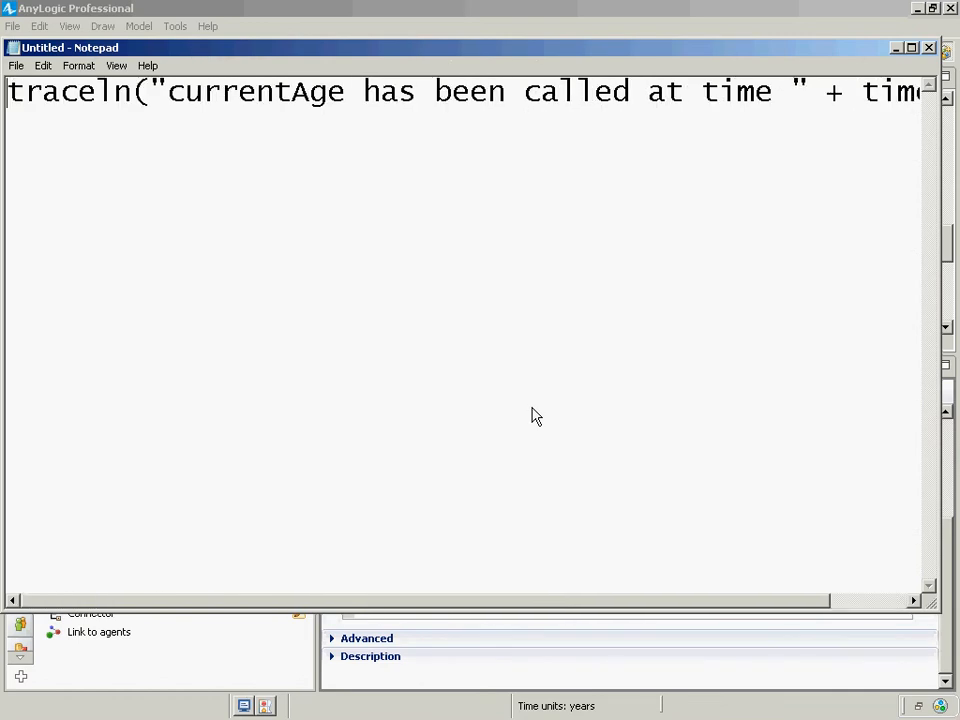
pyautogui.press('alt')
pyautogui.hotkey('ctrl', 'Right')
pyautogui.hotkey('ctrl', 'Right')
pyautogui.hotkey('ctrl', 'Right')
pyautogui.hotkey('ctrl', 'Right')
pyautogui.press('End')
pyautogui.press('Left')
pyautogui.press('Left')
pyautogui.hotkey('shift', 'Left')
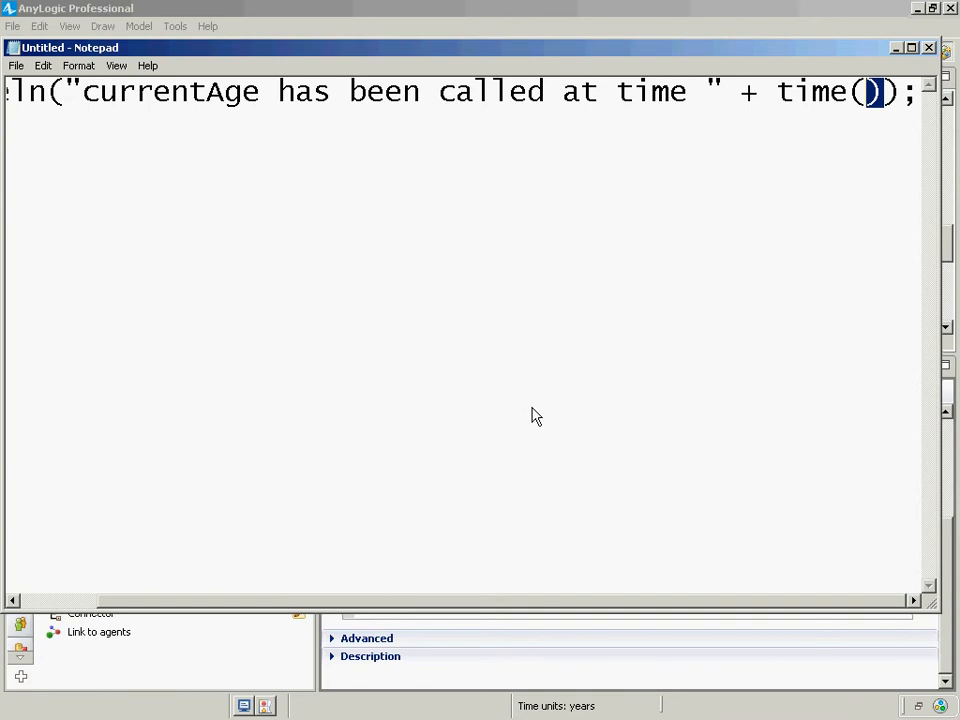
pyautogui.hotkey('shift', 'Left')
pyautogui.hotkey('shift', 'Left')
pyautogui.hotkey('shift', 'Left')
pyautogui.hotkey('shift', 'Left')
pyautogui.hotkey('shift', 'Left')
pyautogui.hotkey('shift', 'Left')
pyautogui.hotkey('shift', 'Left')
pyautogui.hotkey('shift', 'Left')
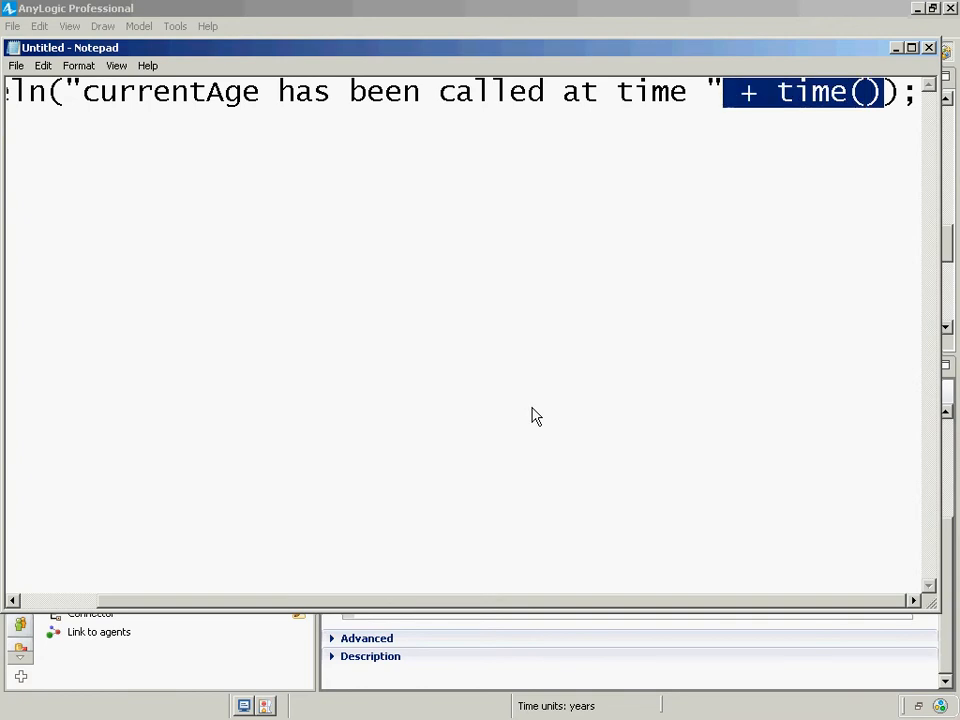
pyautogui.hotkey('ctrl', 's')
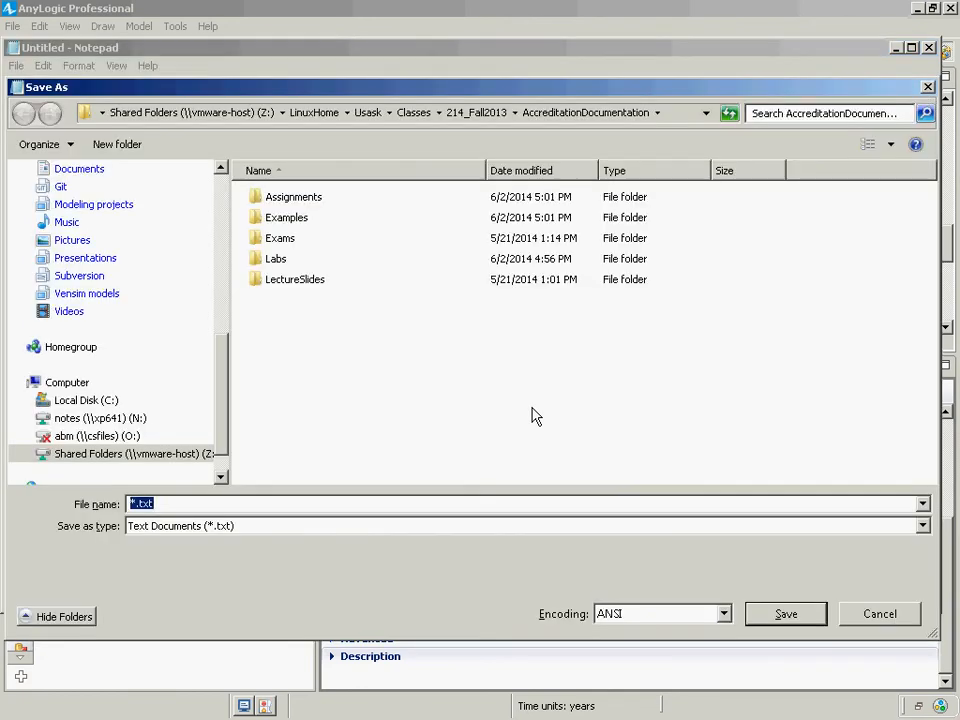
pyautogui.press('Escape')
pyautogui.hotkey('alt', 'Tab')
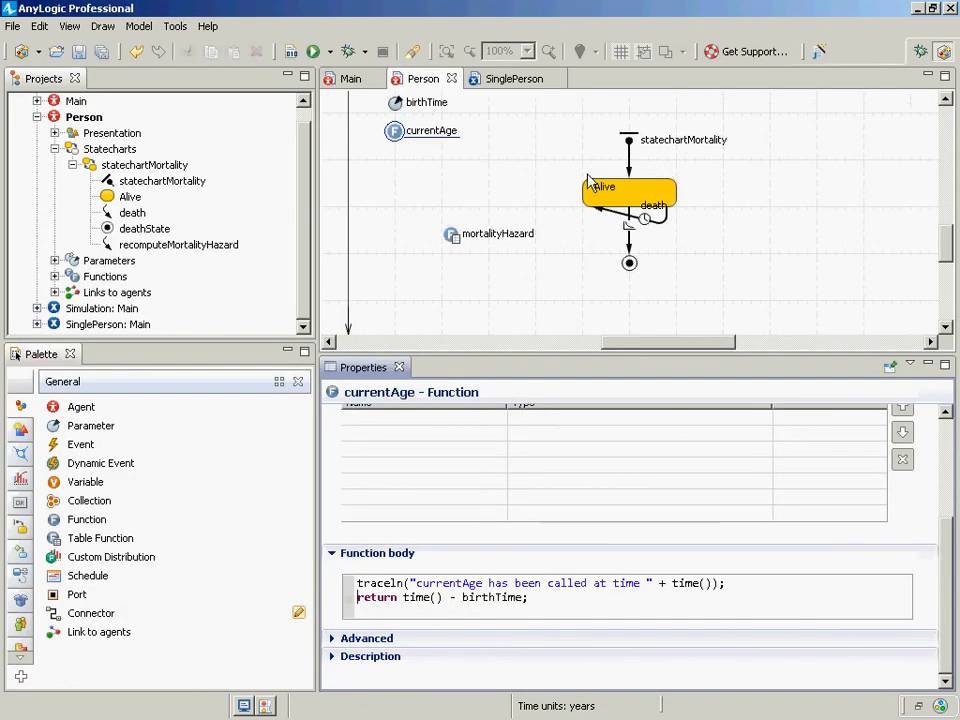
# - Review the death transition's rate expression and the currentAge function it calls in the Person agent type
pyautogui.click(629, 238)
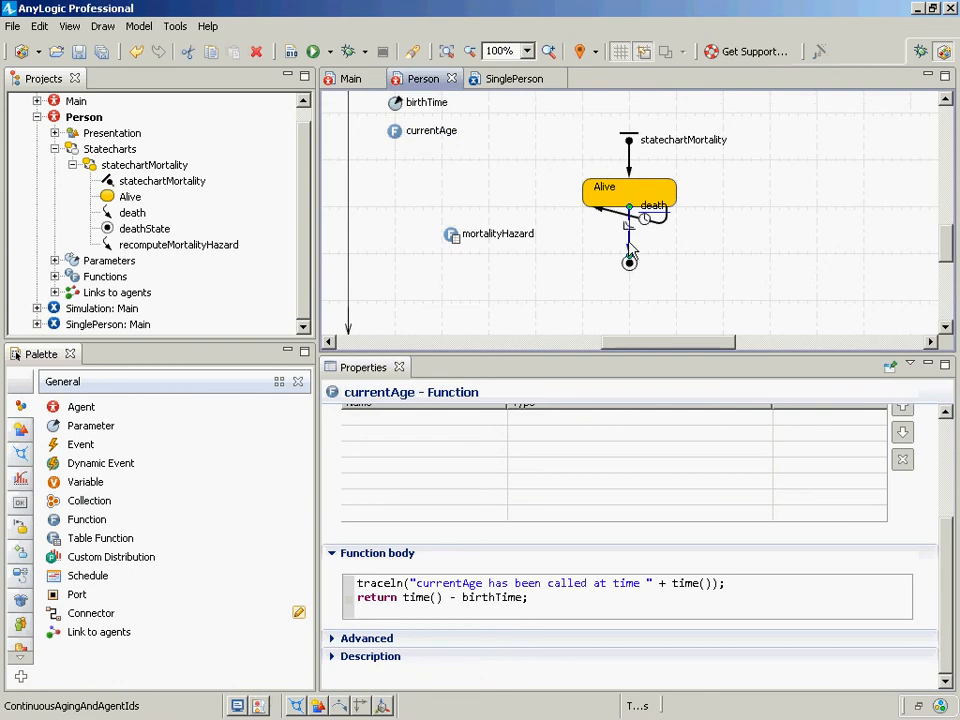
pyautogui.scroll(1, 378, 110)
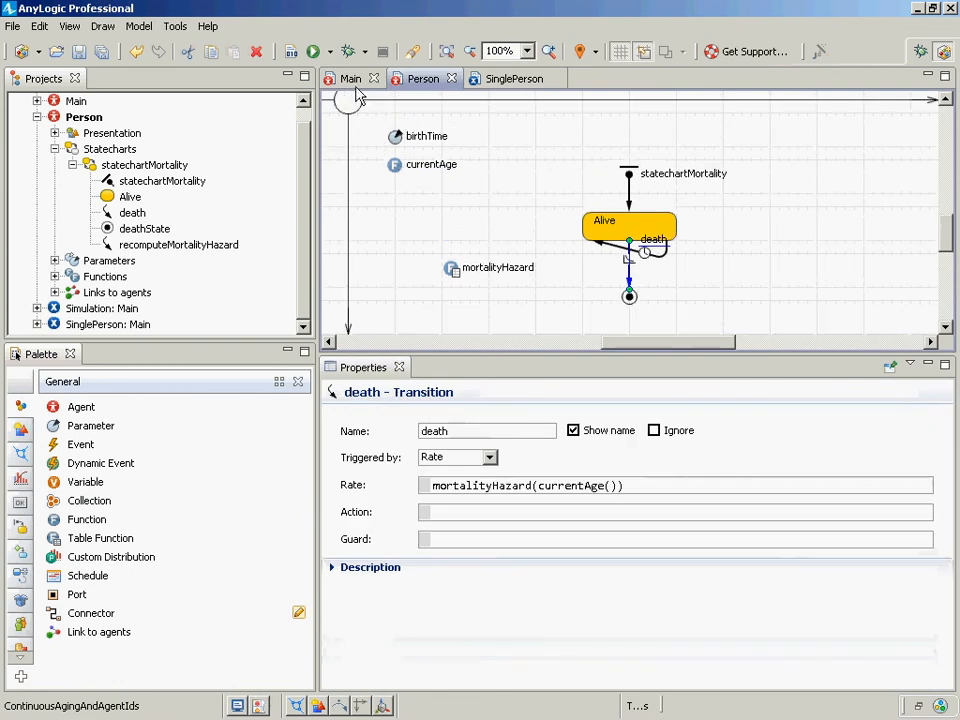
pyautogui.click(347, 104)
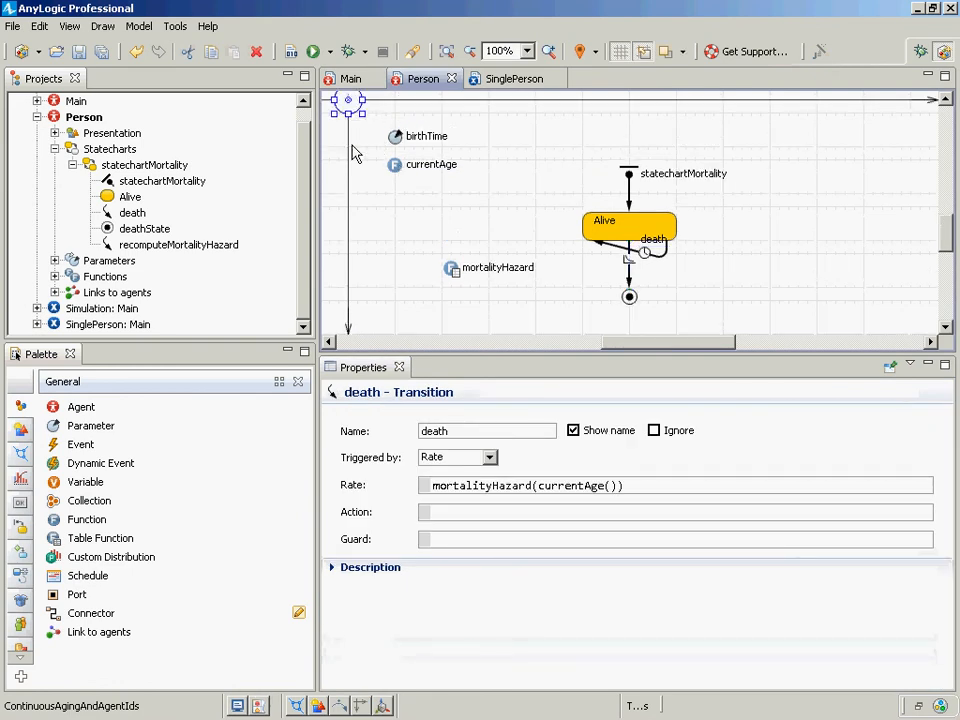
pyautogui.click(397, 170)
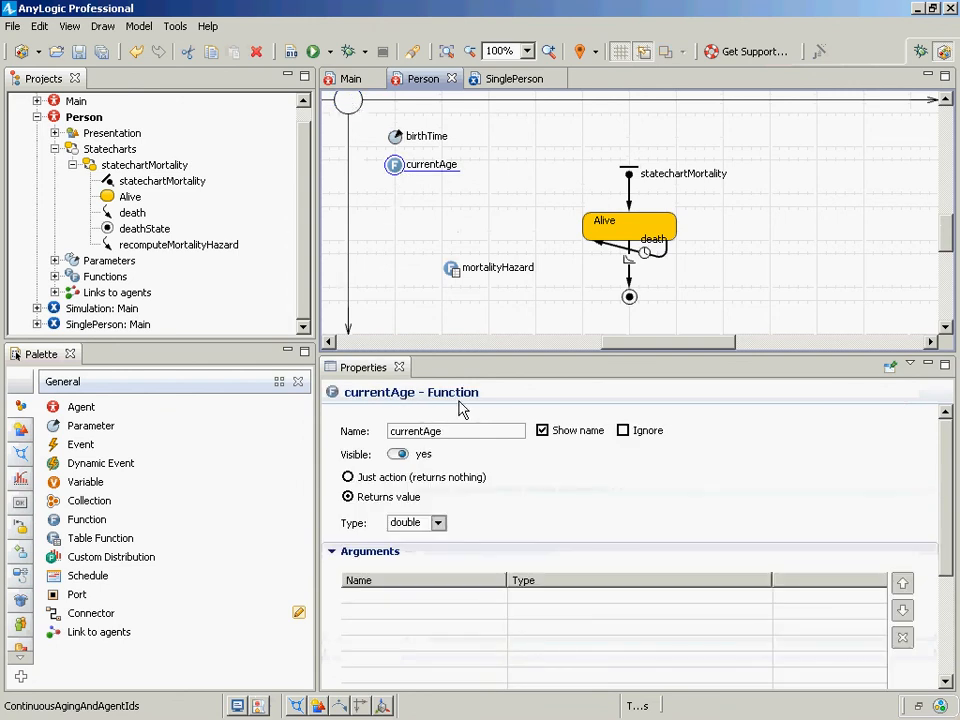
pyautogui.click(629, 266)
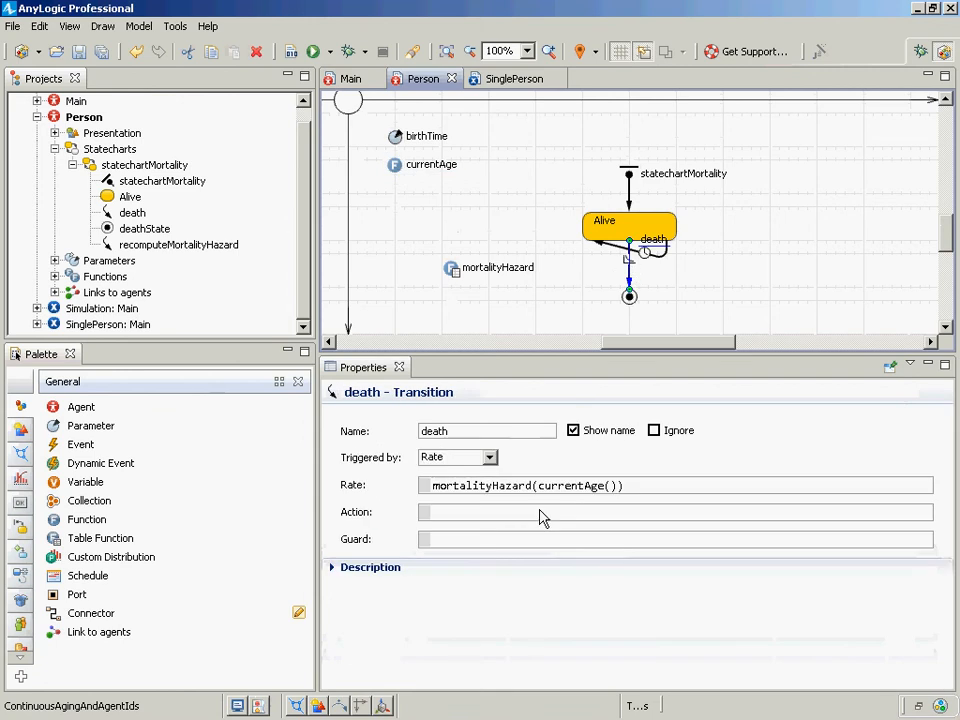
pyautogui.click(566, 488)
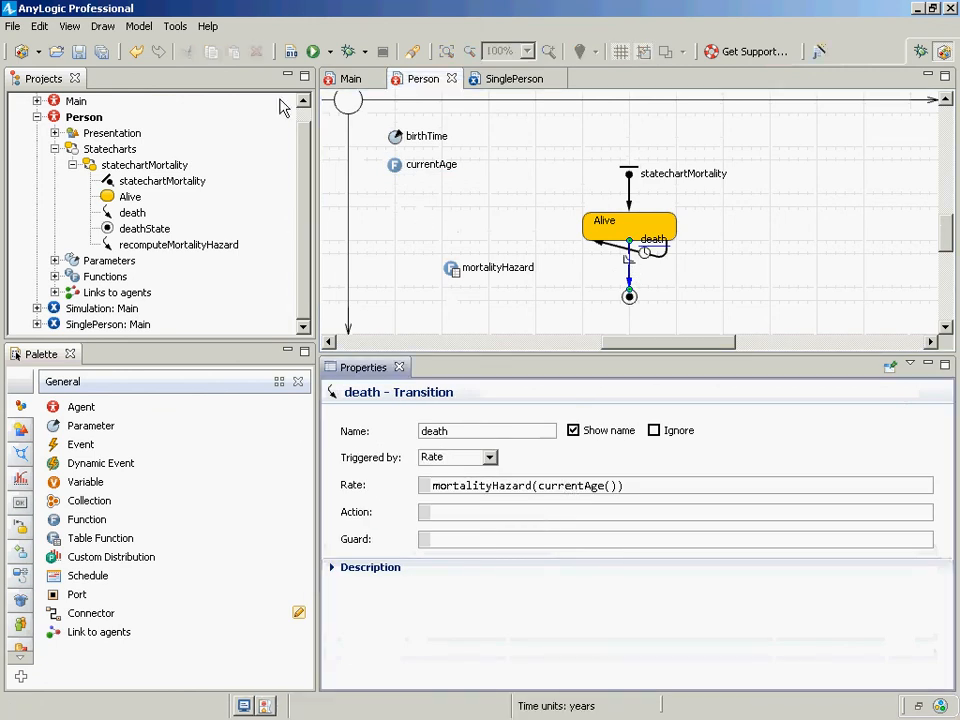
# - Check the currentAge function, save the model, and start the SinglePerson experiment
pyautogui.click(393, 168)
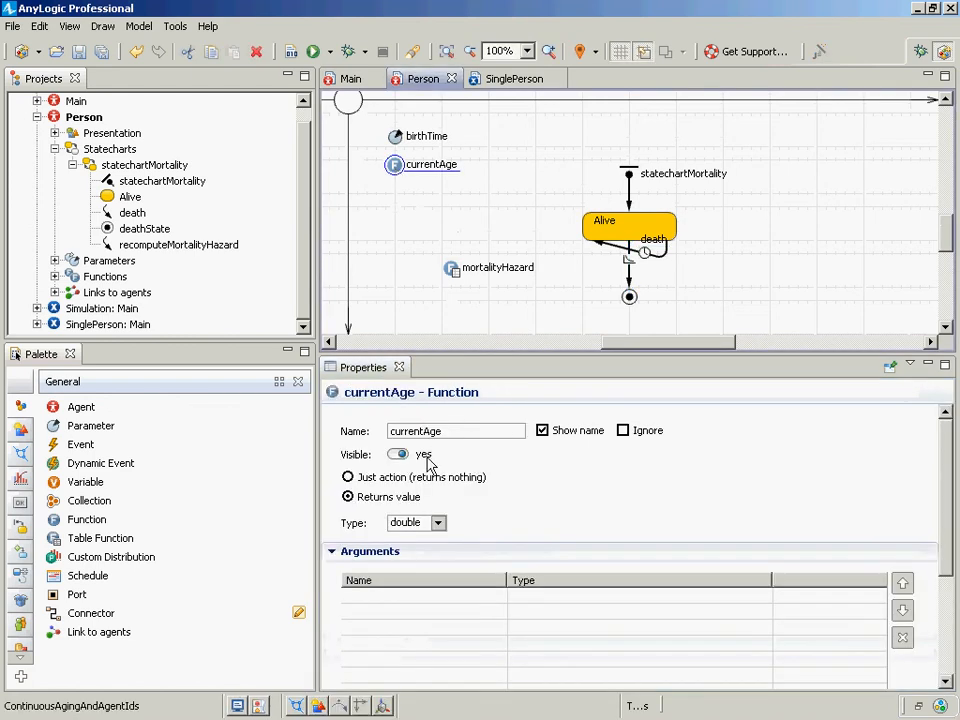
pyautogui.moveTo(956, 514); pyautogui.dragTo(949, 309)
pyautogui.hotkey('ctrl', 's')
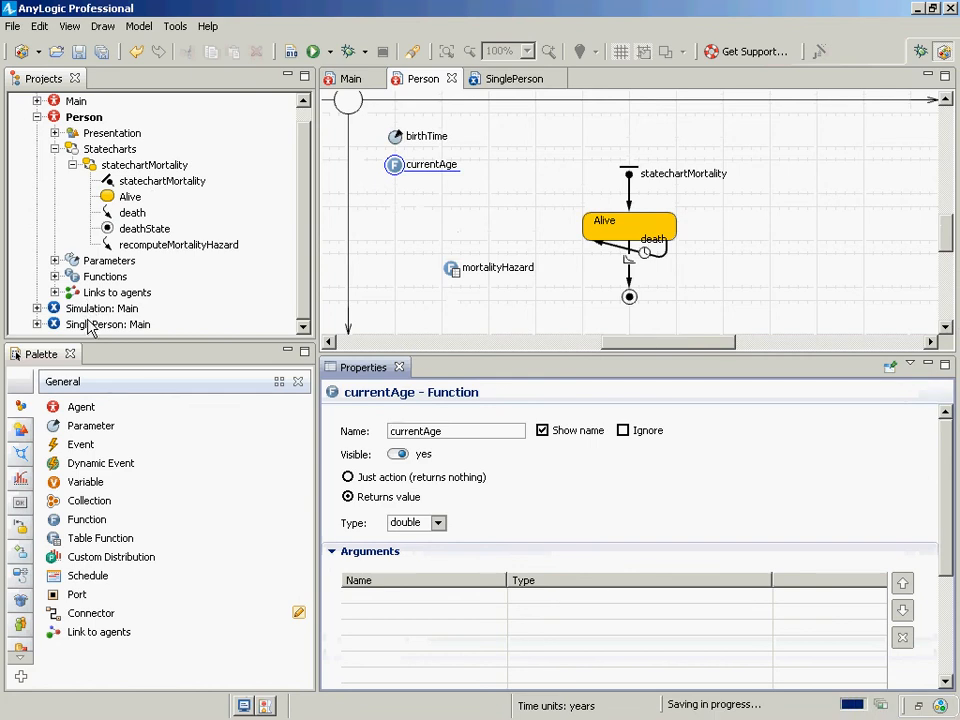
pyautogui.rightClick(92, 326)
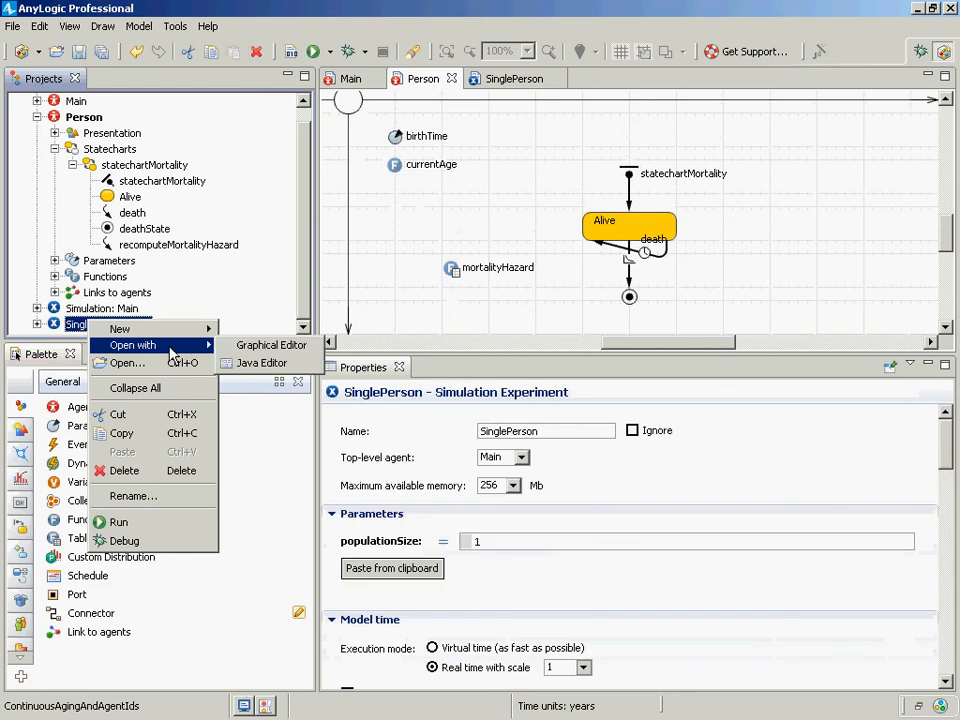
pyautogui.click(118, 522)
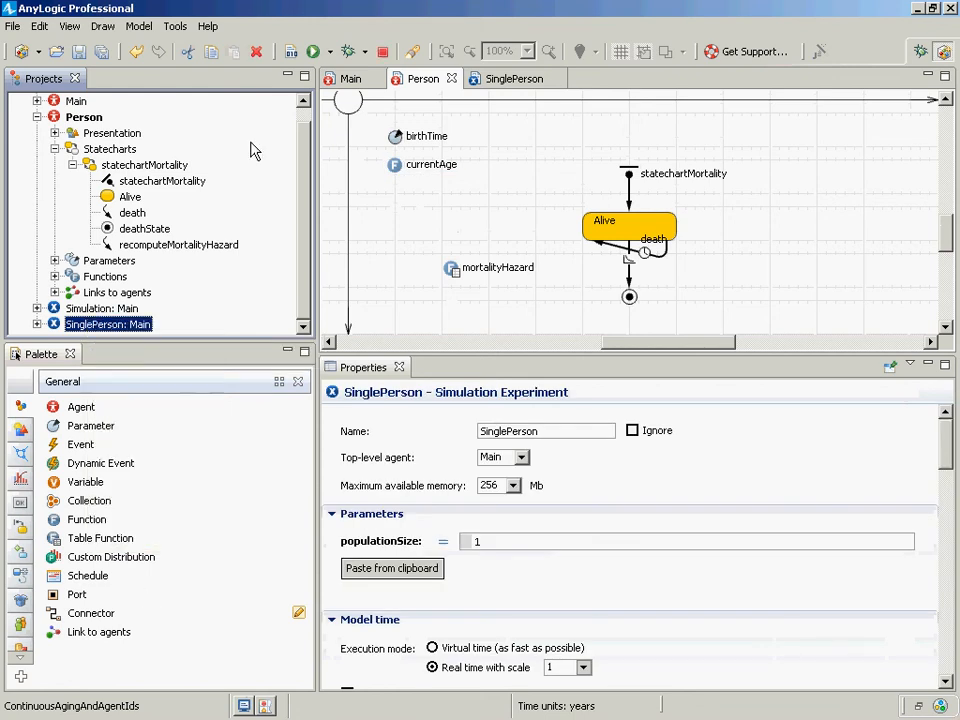
pyautogui.click(120, 148)
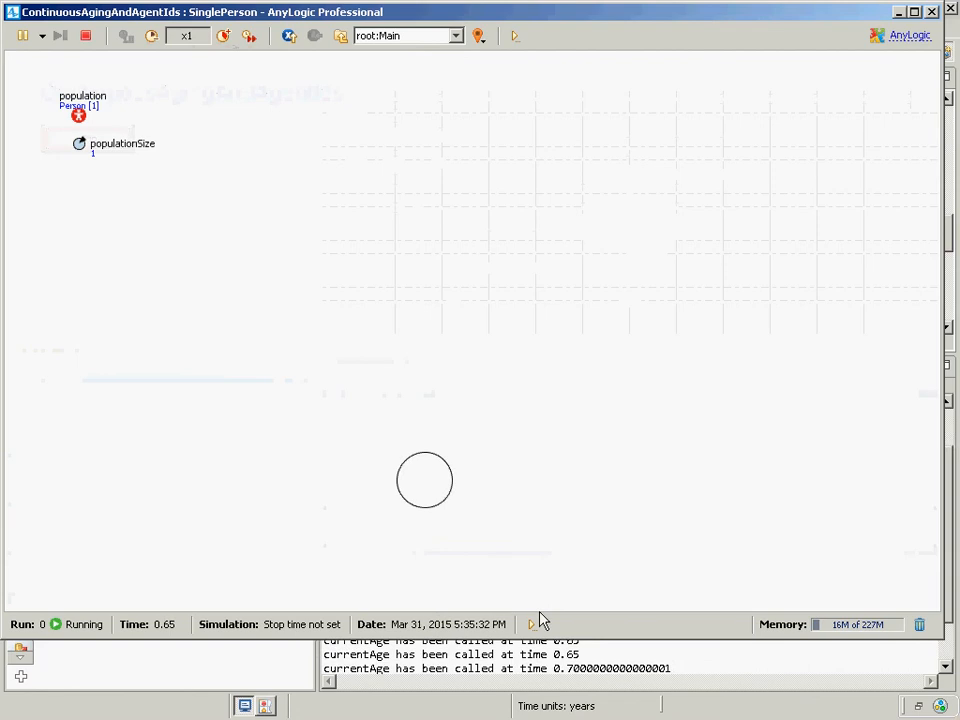
# - Examine the currentAge trace output in the console alongside the running model, and terminate the run
pyautogui.click(546, 660)
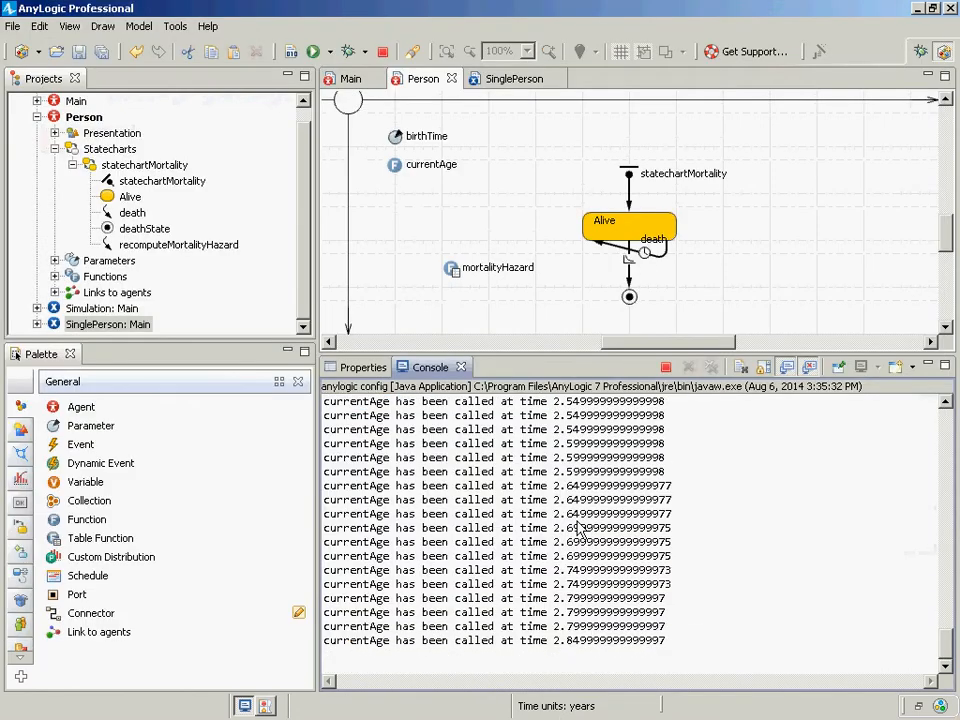
pyautogui.hotkey('alt', 'Tab')
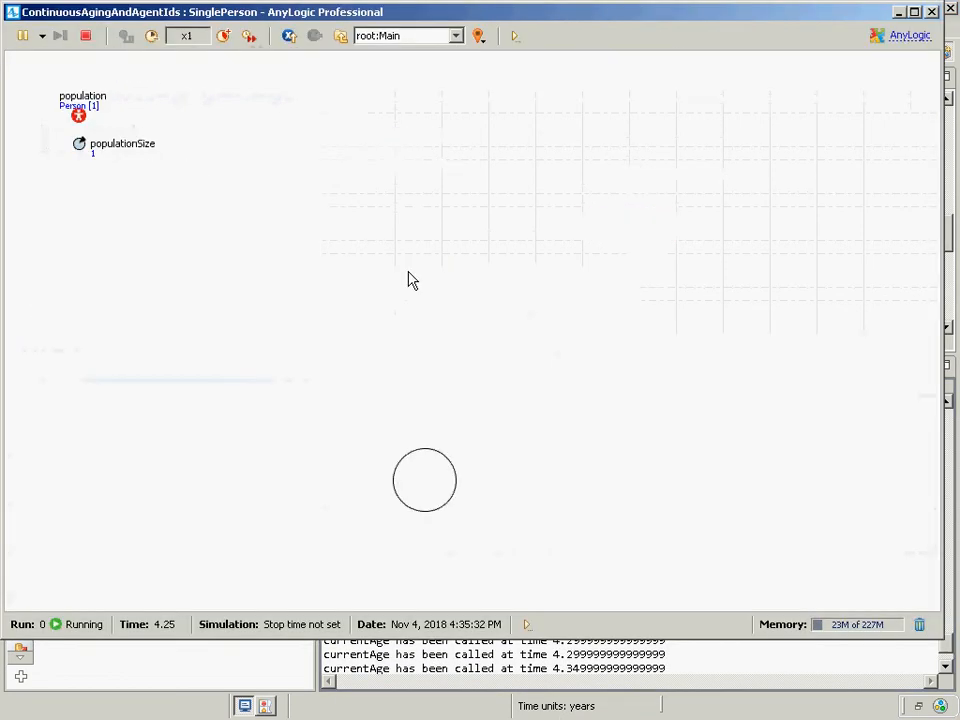
pyautogui.click(709, 561)
pyautogui.click(666, 367)
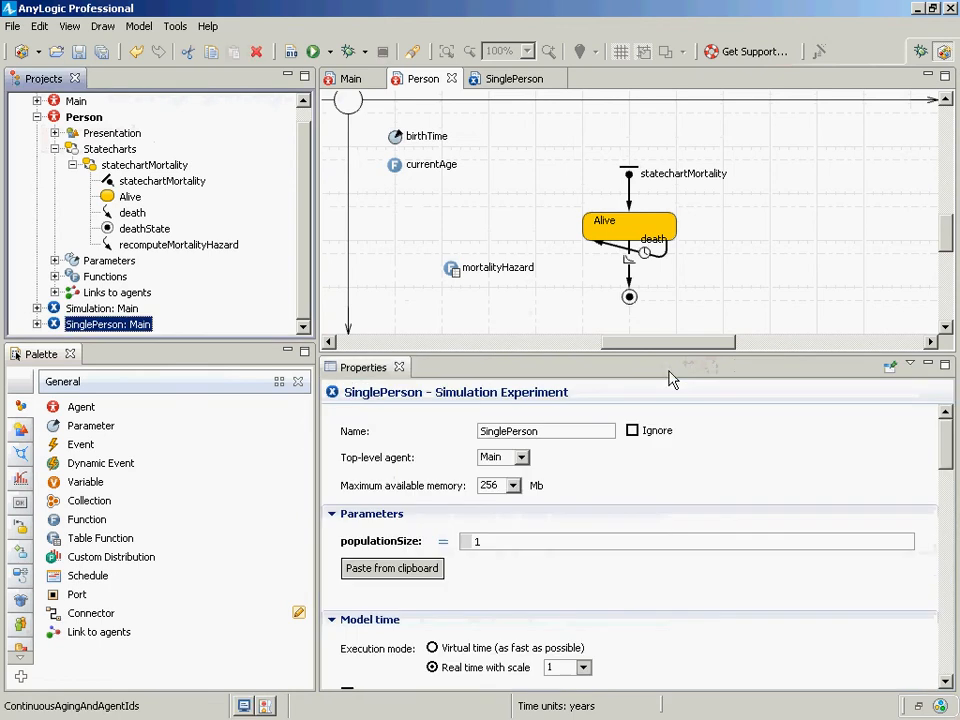
# - Cut the death transition's rate expression and replace it with computeMortalityHazard()
pyautogui.click(629, 270)
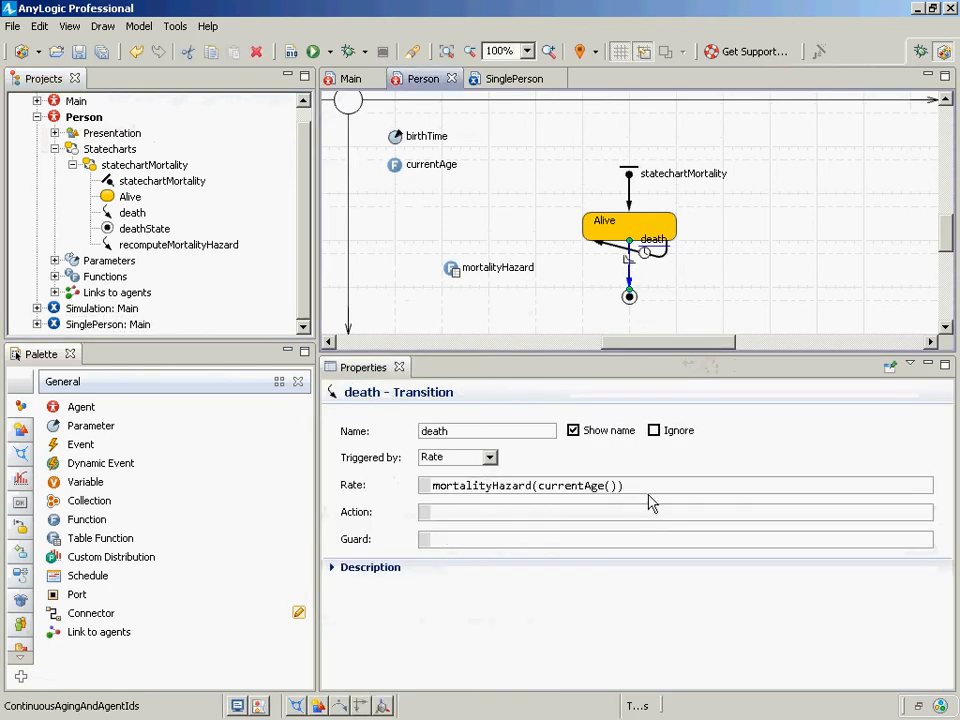
pyautogui.moveTo(643, 488); pyautogui.dragTo(380, 505)
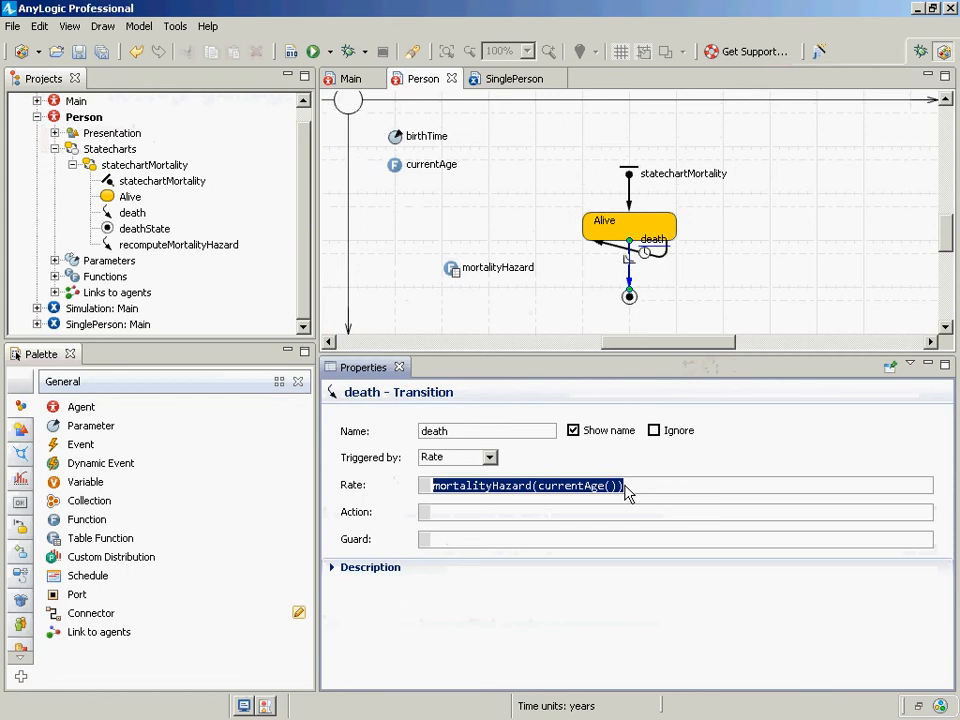
pyautogui.hotkey('ctrl', 'shift', 'Right')
pyautogui.hotkey('ctrl', 'shift', 'Left')
pyautogui.press('Delete')
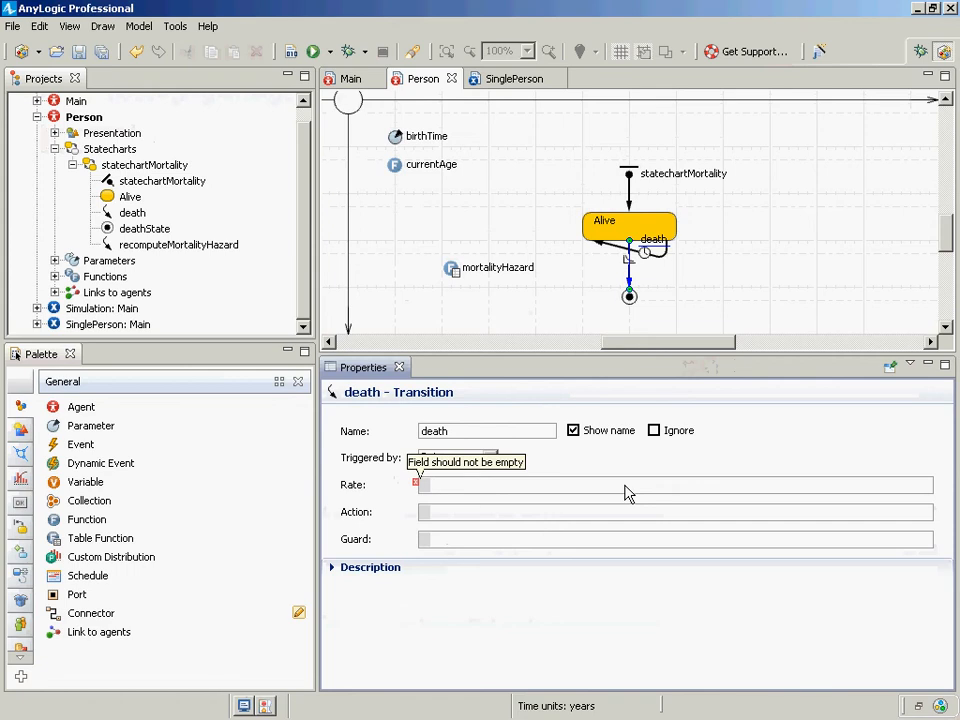
pyautogui.write('computeM')
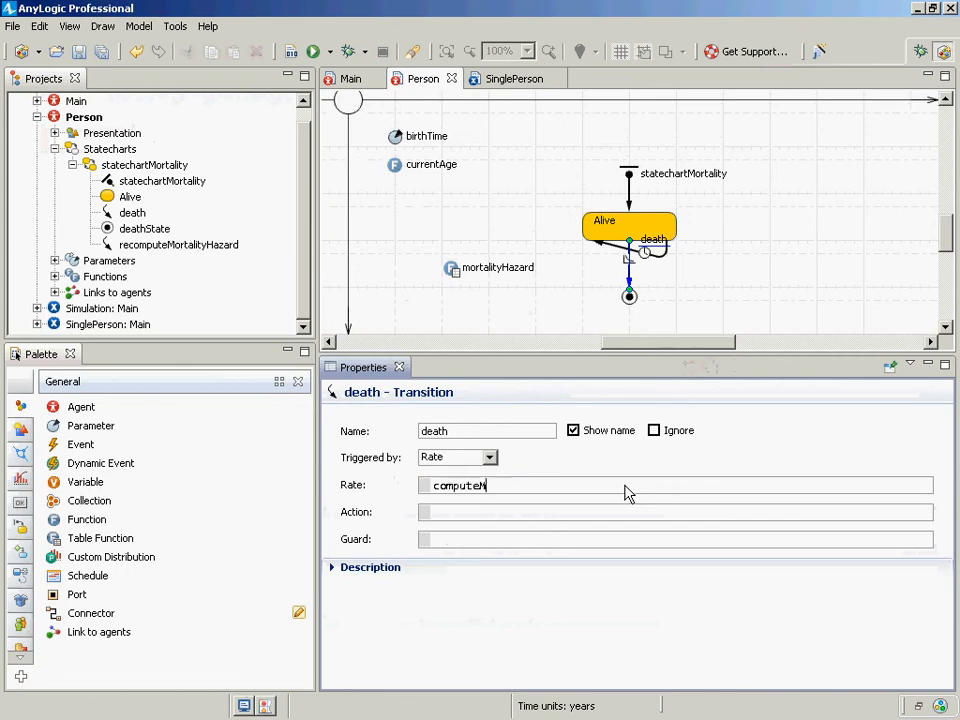
pyautogui.write('ortalityHazard()')
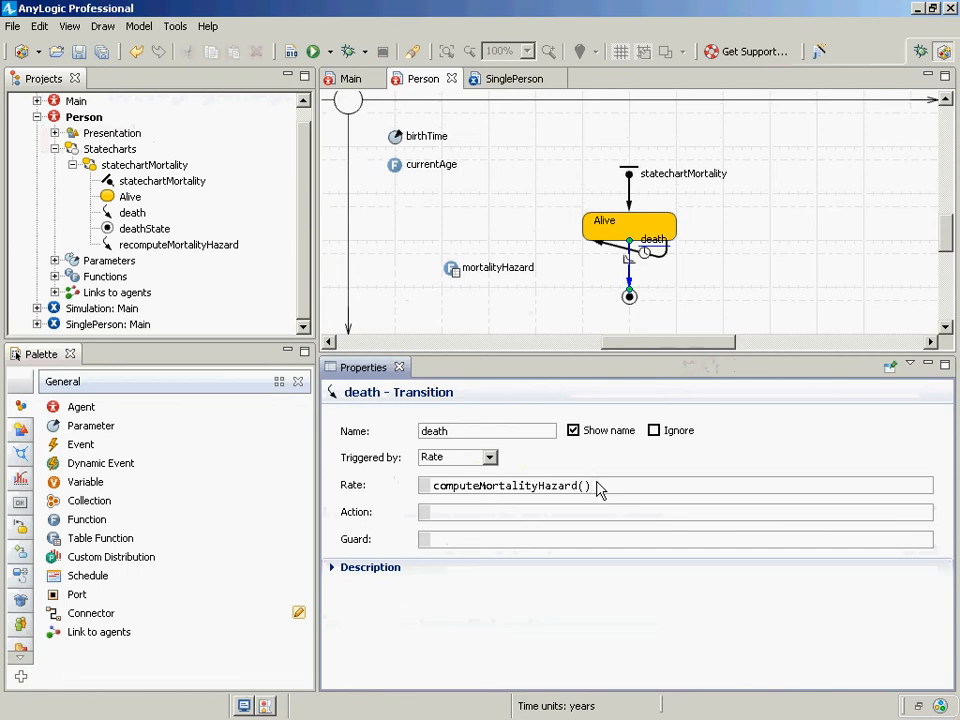
# - Add a function named computeMortalityHazard below currentAge in Person and make it return a double value
pyautogui.moveTo(599, 488); pyautogui.dragTo(424, 514)
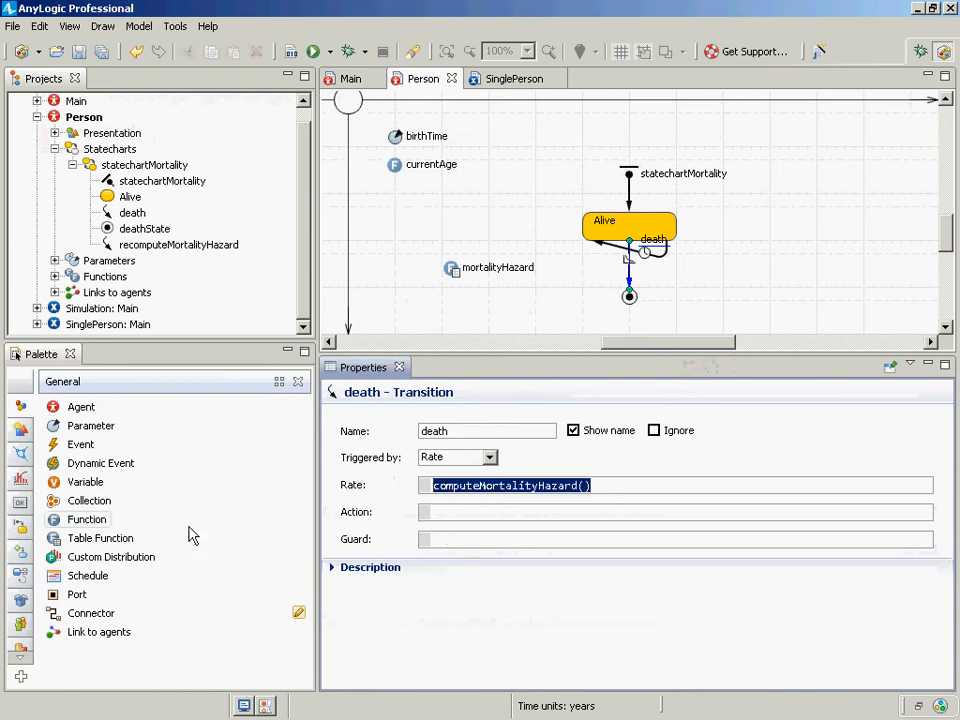
pyautogui.moveTo(99, 522); pyautogui.dragTo(396, 196)
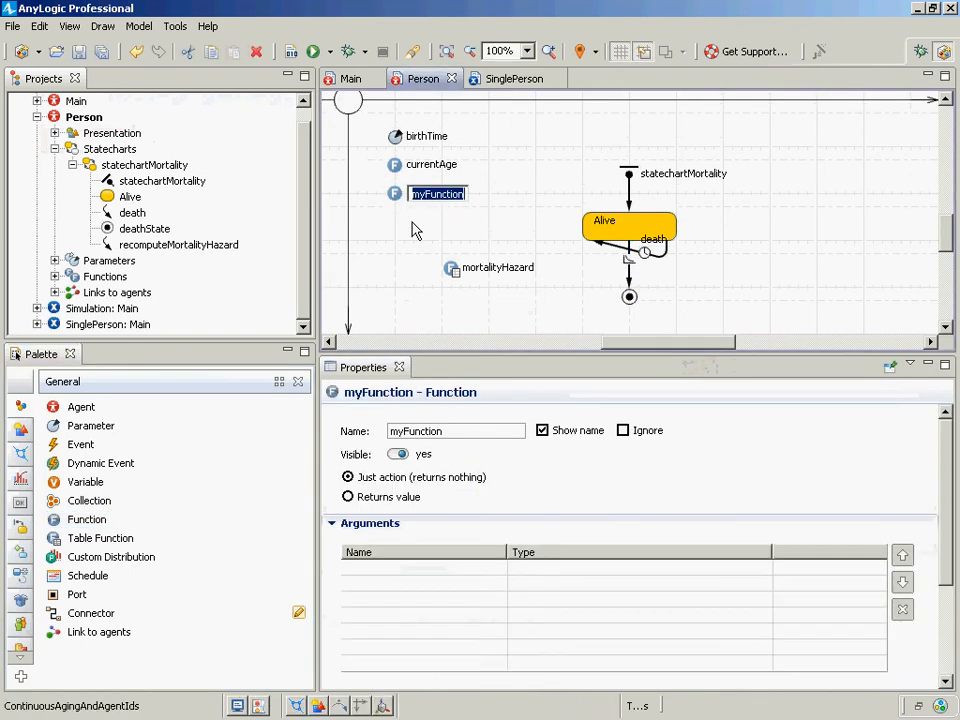
pyautogui.write('computeMortality')
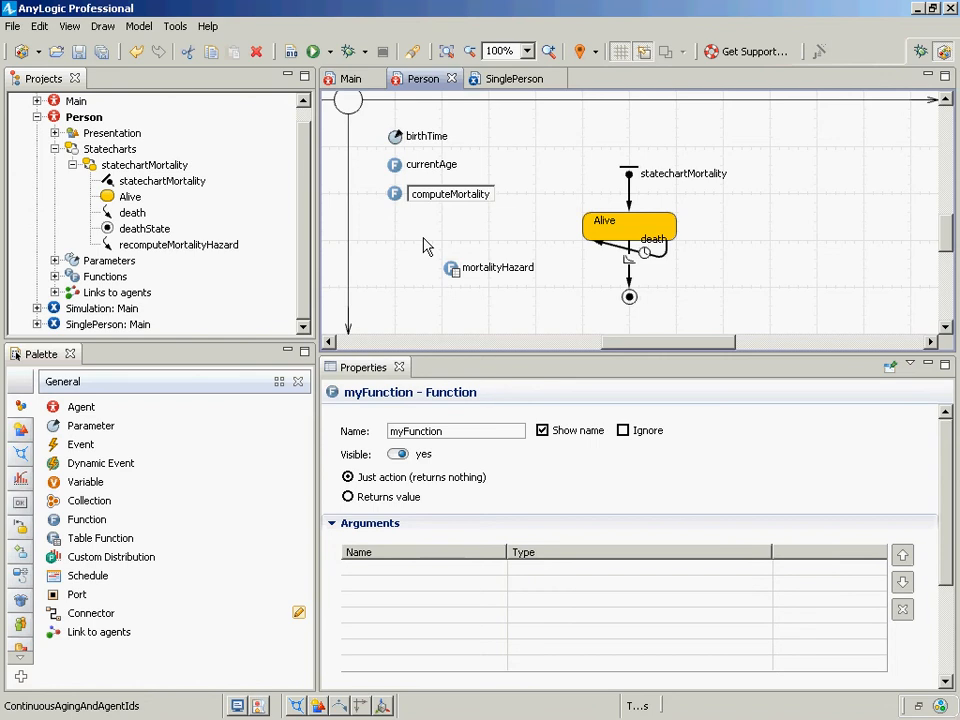
pyautogui.write('Hazard')
pyautogui.press('Return')
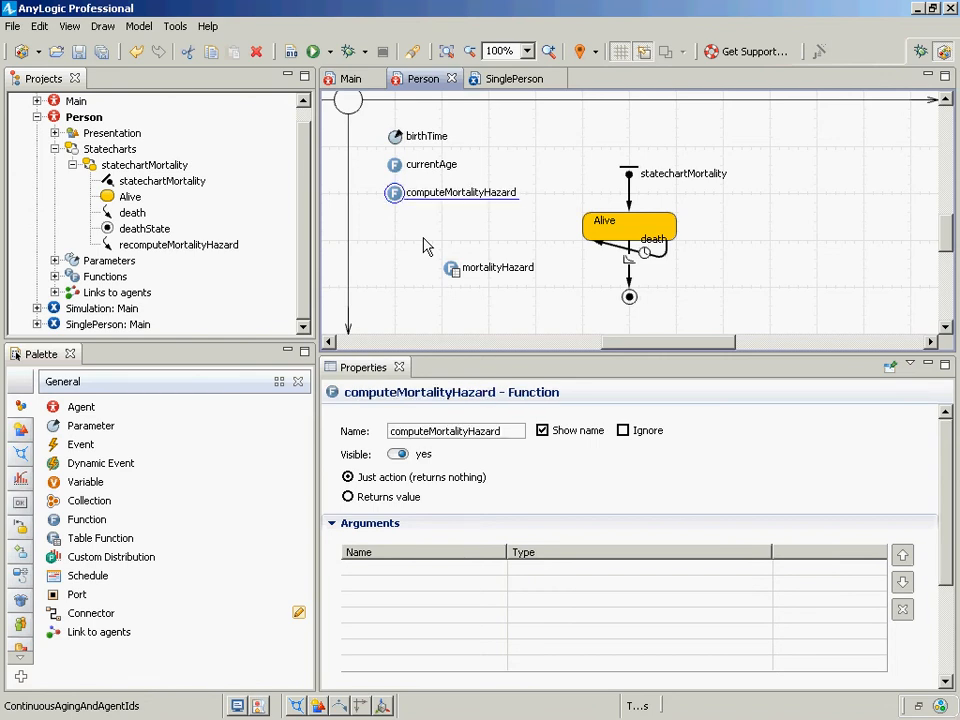
pyautogui.click(420, 501)
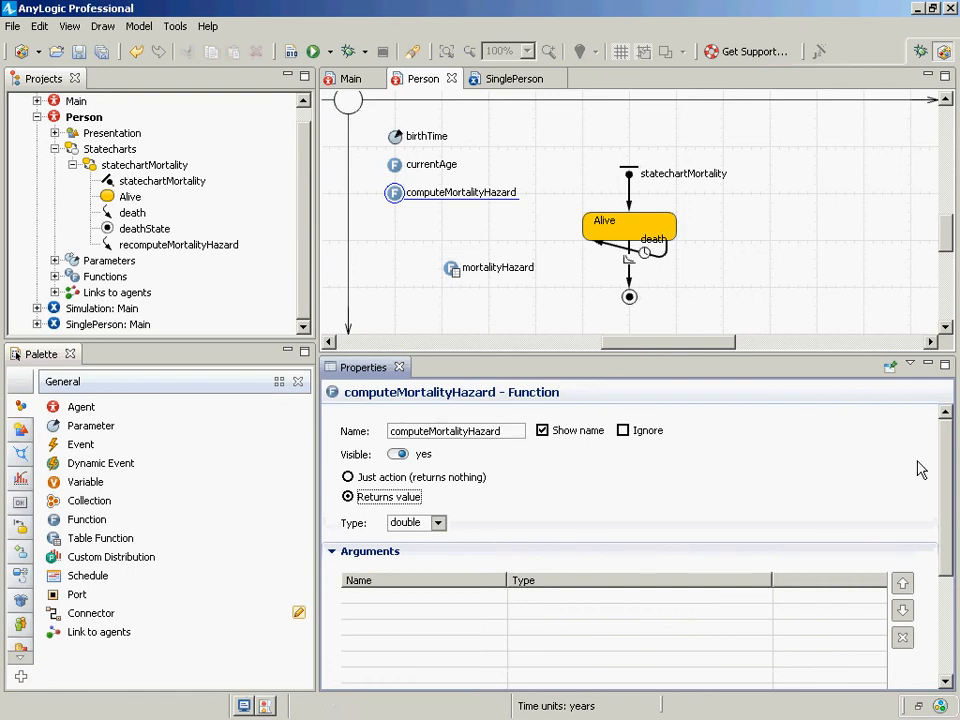
# - Check the death transition's rate call and make the computeMortalityHazard body return mortalityHazard(currentAge())
pyautogui.click(629, 276)
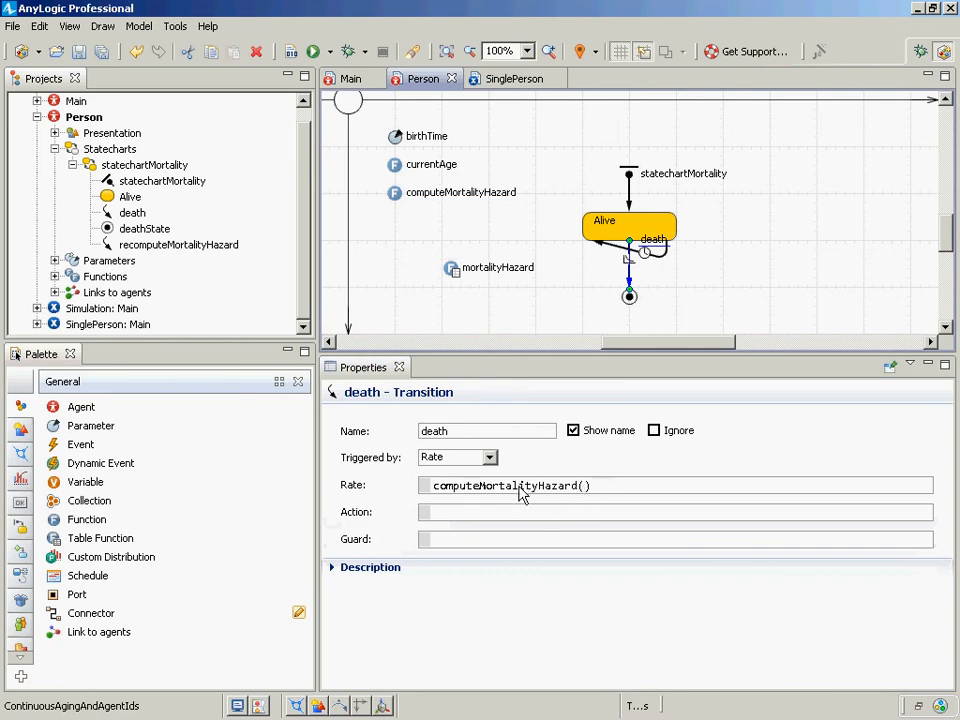
pyautogui.moveTo(616, 490); pyautogui.dragTo(430, 488)
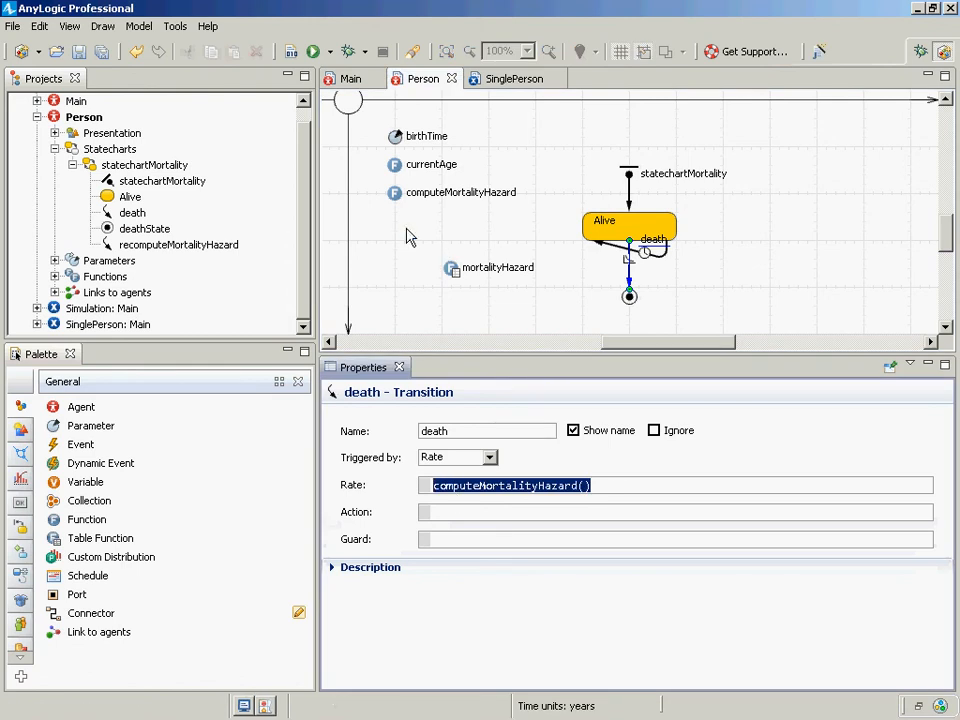
pyautogui.click(396, 195)
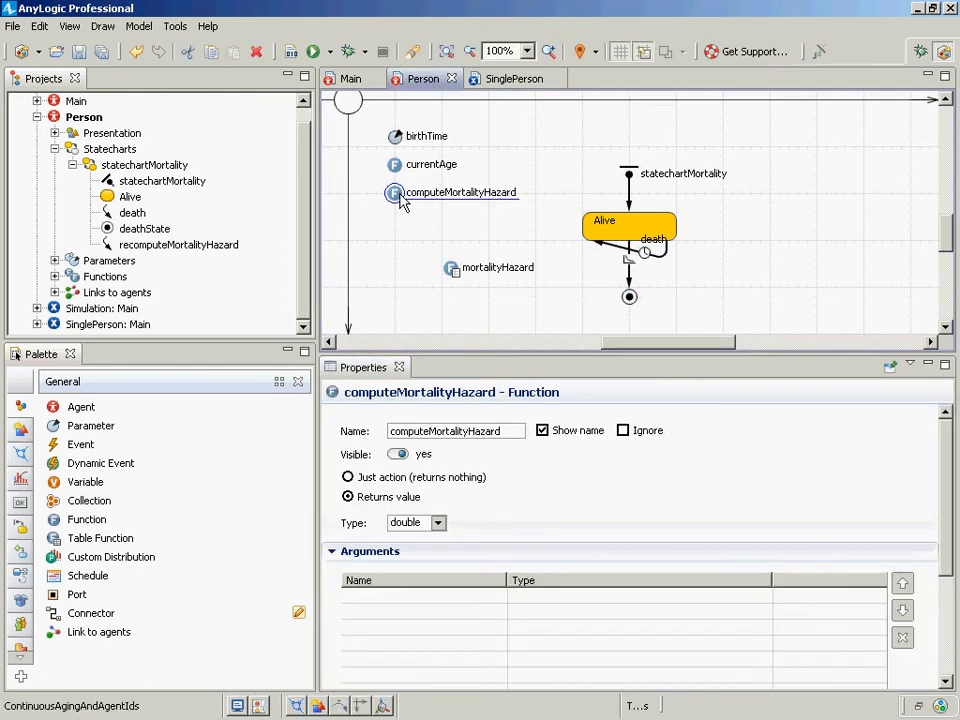
pyautogui.scroll(-2, 955, 553)
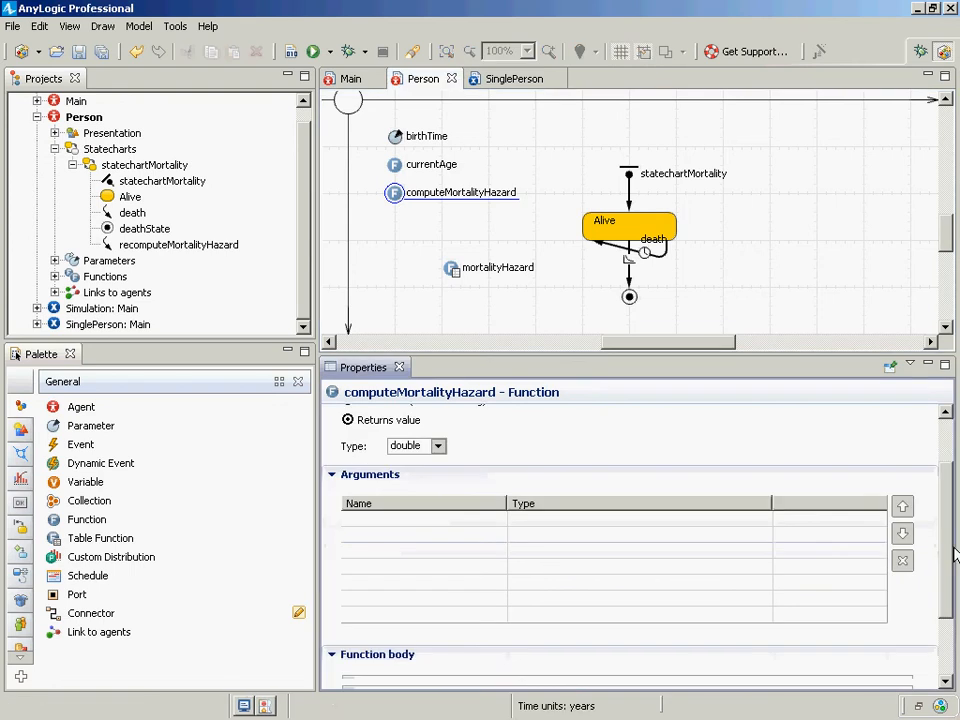
pyautogui.scroll(-3, 955, 553)
pyautogui.click(537, 578)
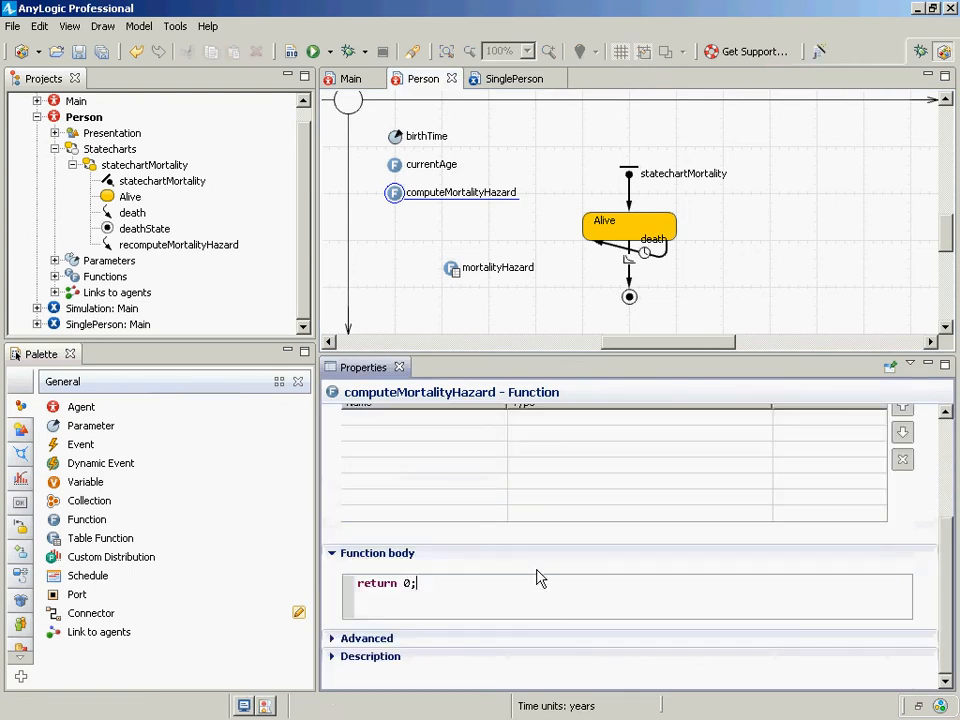
pyautogui.hotkey('shift', 'Left')
pyautogui.hotkey('shift', 'Left')
pyautogui.write('mortalityHazard(currentAge());')
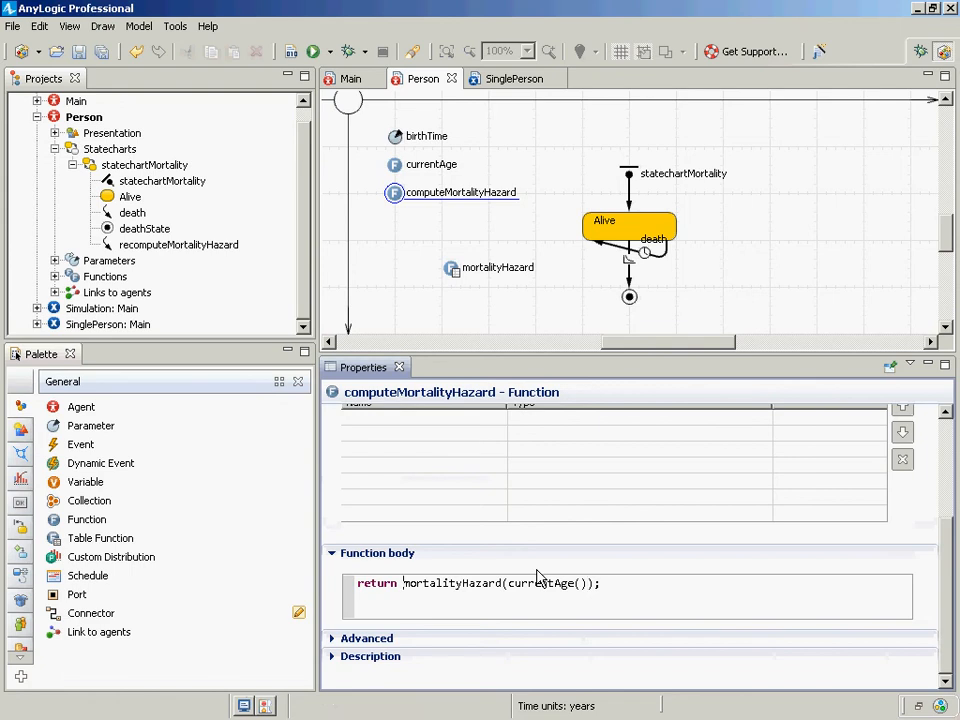
# - Insert traceln("computeMortalityHazard was called at time " + time()); above the return statement in the computeMortalityHazard body
pyautogui.press('Home')
pyautogui.press('Return')
pyautogui.press('Up')
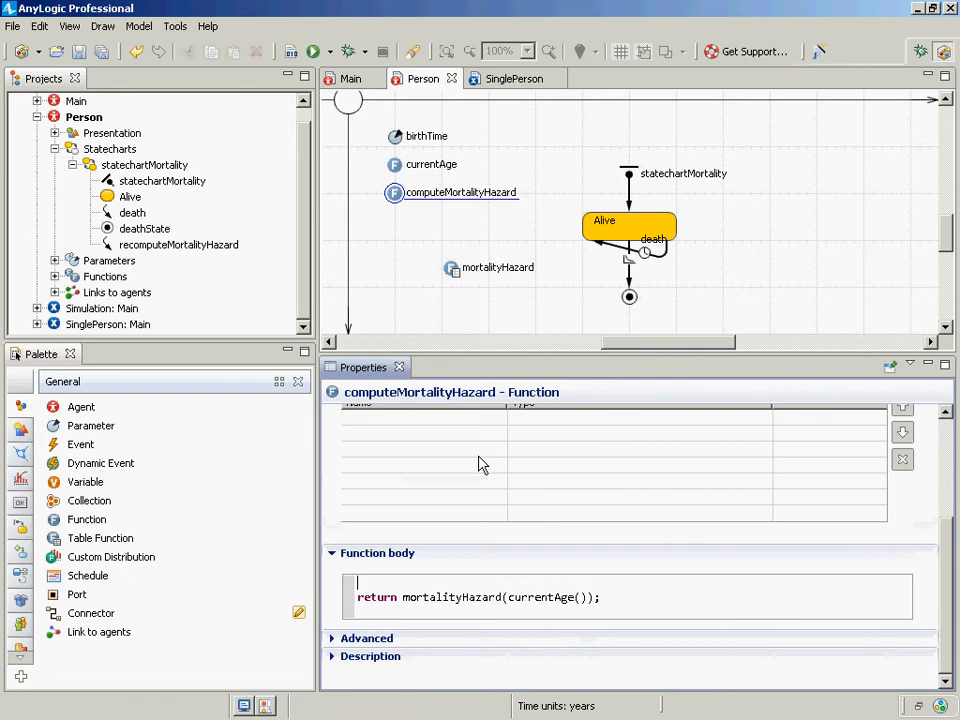
pyautogui.write('traceln("')
pyautogui.write('computeM')
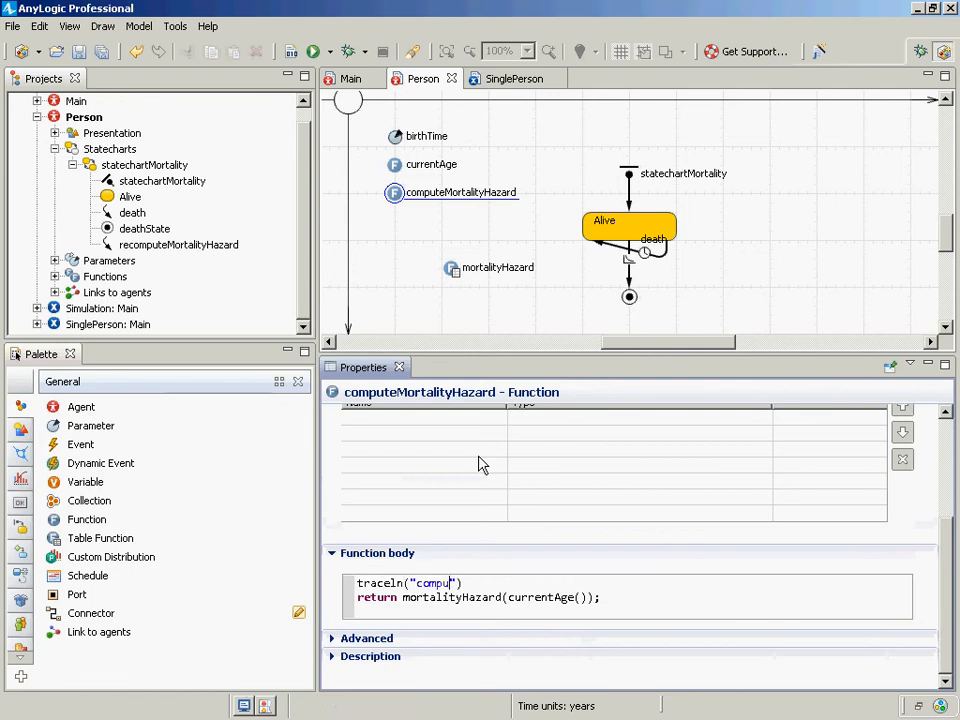
pyautogui.write('ortalityHazard wa')
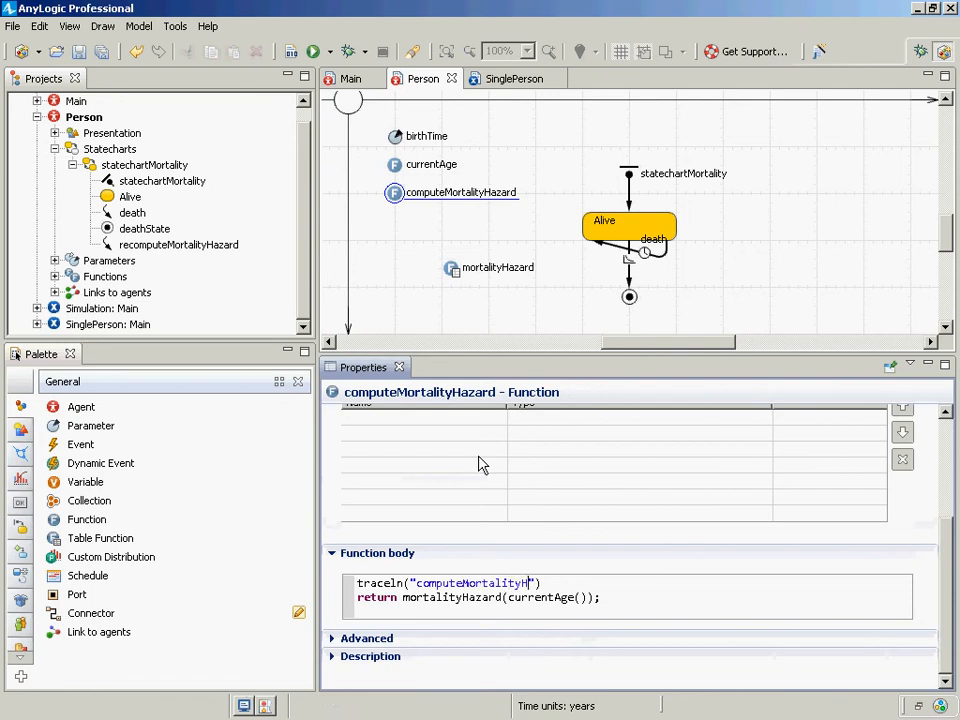
pyautogui.write('s called at time ')
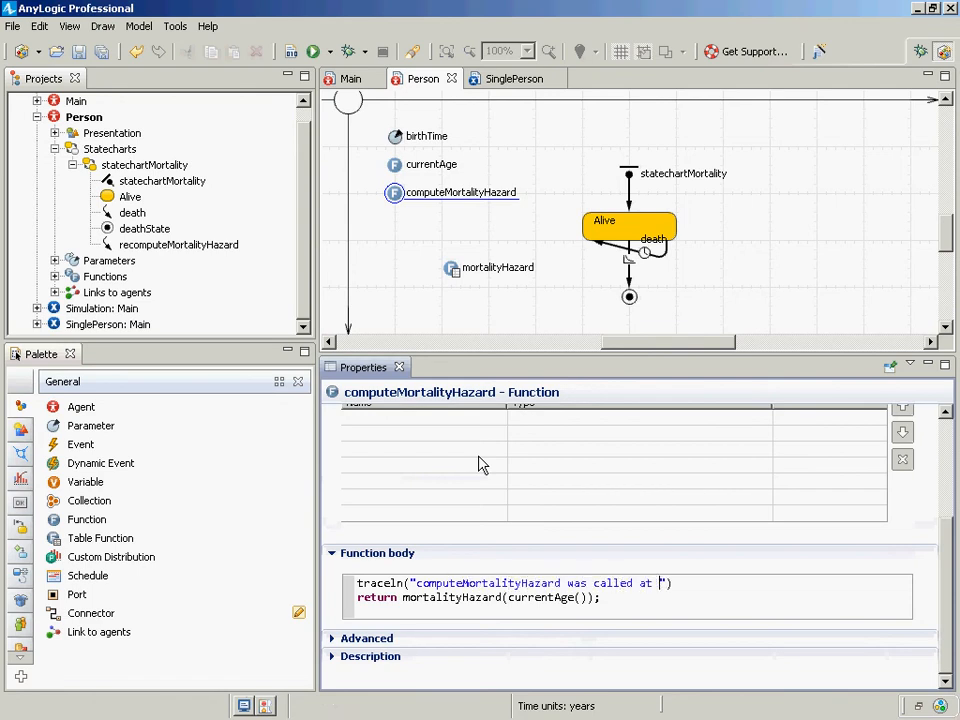
pyautogui.write('" + time());')
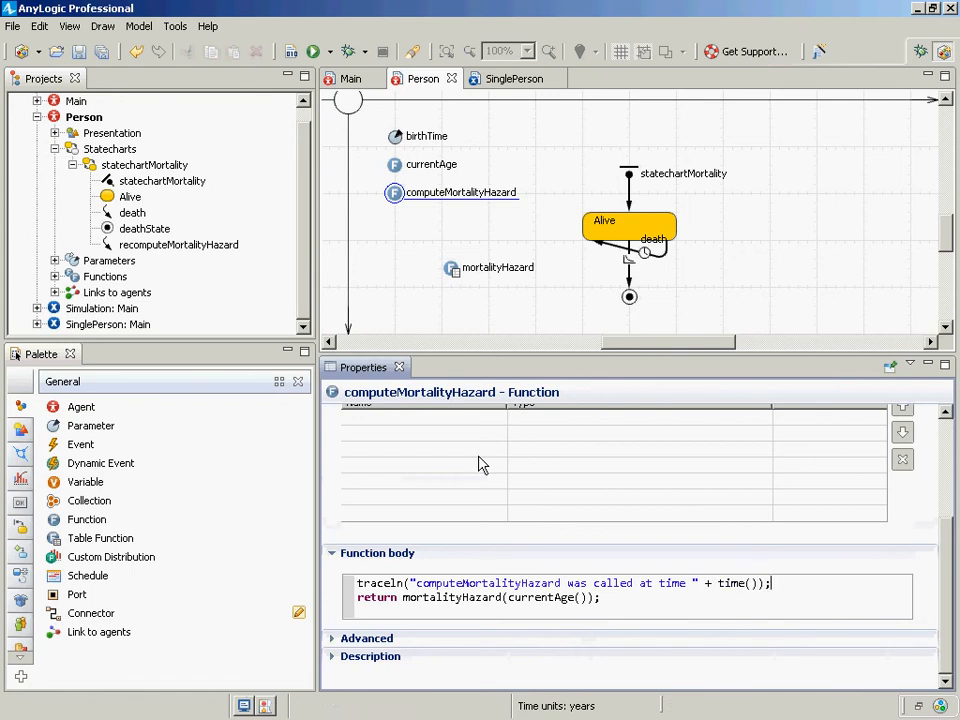
# - Review the death transition's rate expression and the traceln statement in the computeMortalityHazard function it calls
pyautogui.click(631, 262)
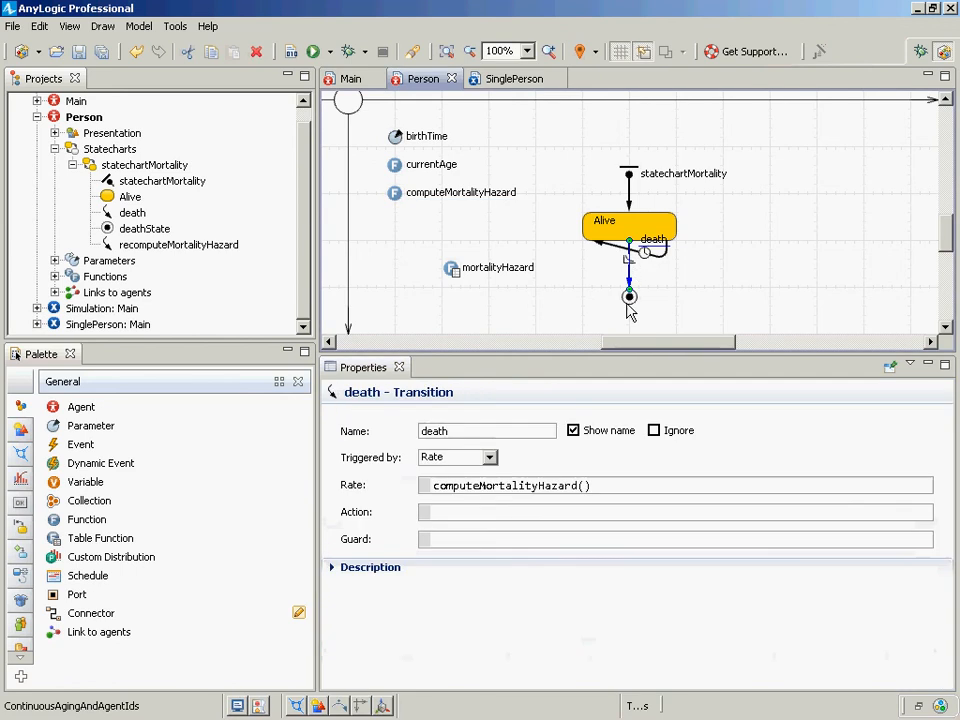
pyautogui.click(402, 196)
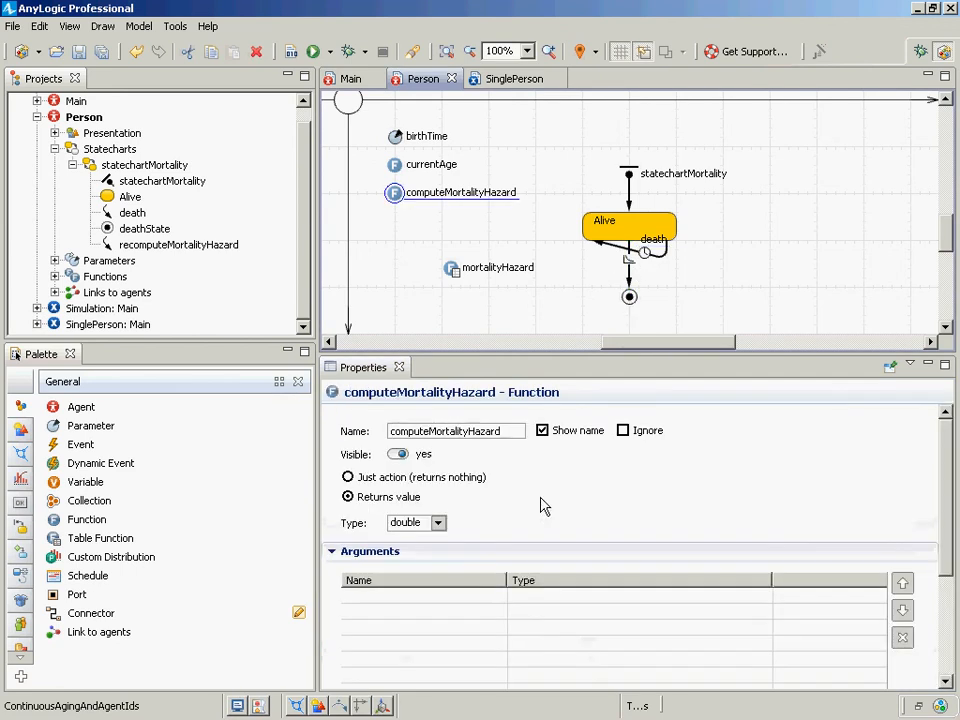
pyautogui.click(953, 550)
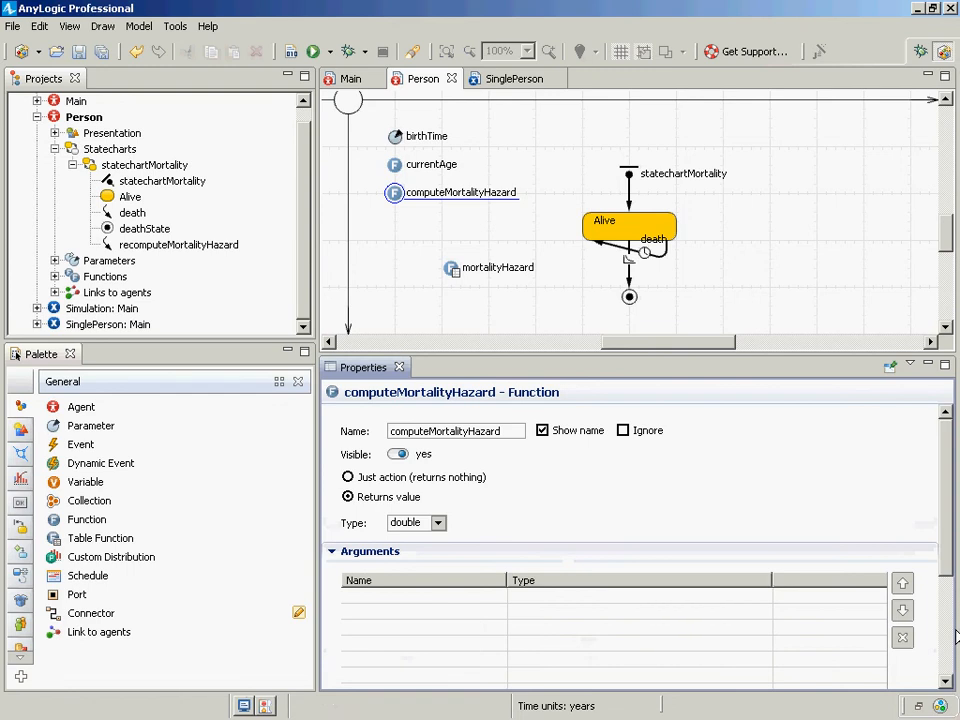
pyautogui.click(629, 268)
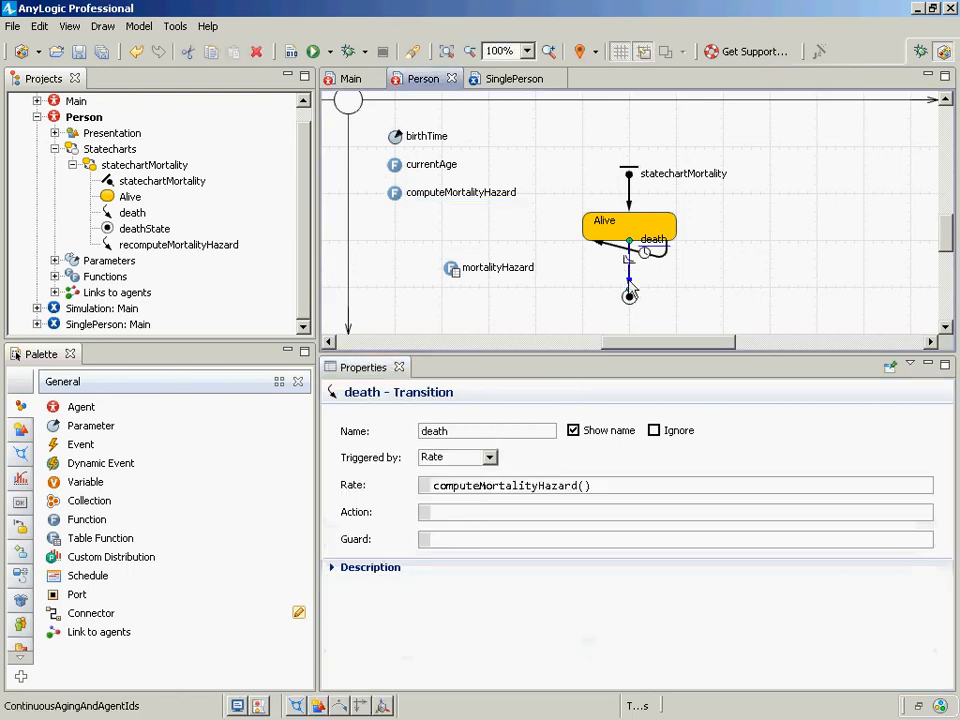
pyautogui.click(406, 196)
pyautogui.scroll(-3, 950, 590)
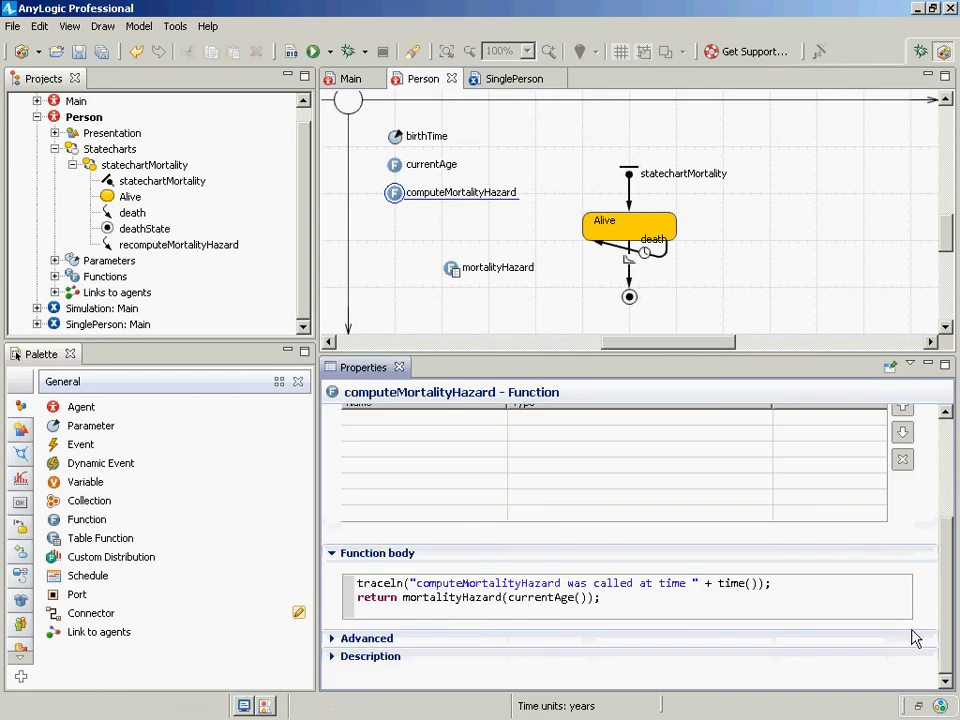
pyautogui.moveTo(628, 583); pyautogui.dragTo(648, 583)
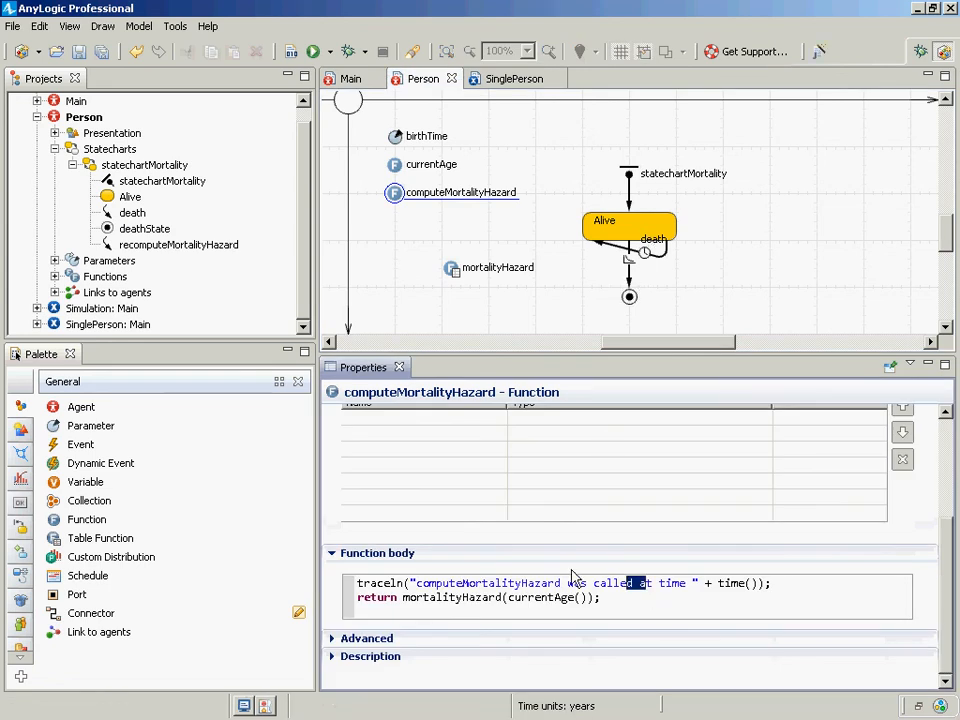
# - Copy the entire computeMortalityHazard function body into the blank Notepad document and return to AnyLogic
pyautogui.hotkey('ctrl', 'a')
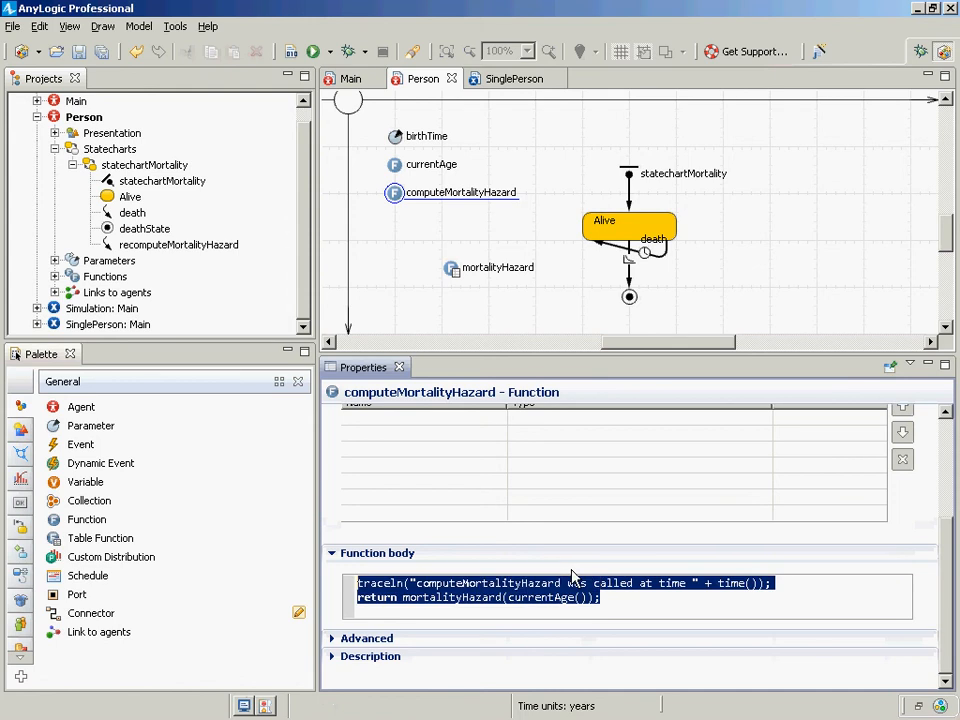
pyautogui.hotkey('ctrl', 'c')
pyautogui.hotkey('alt', 'Tab')
pyautogui.hotkey('ctrl', 'v')
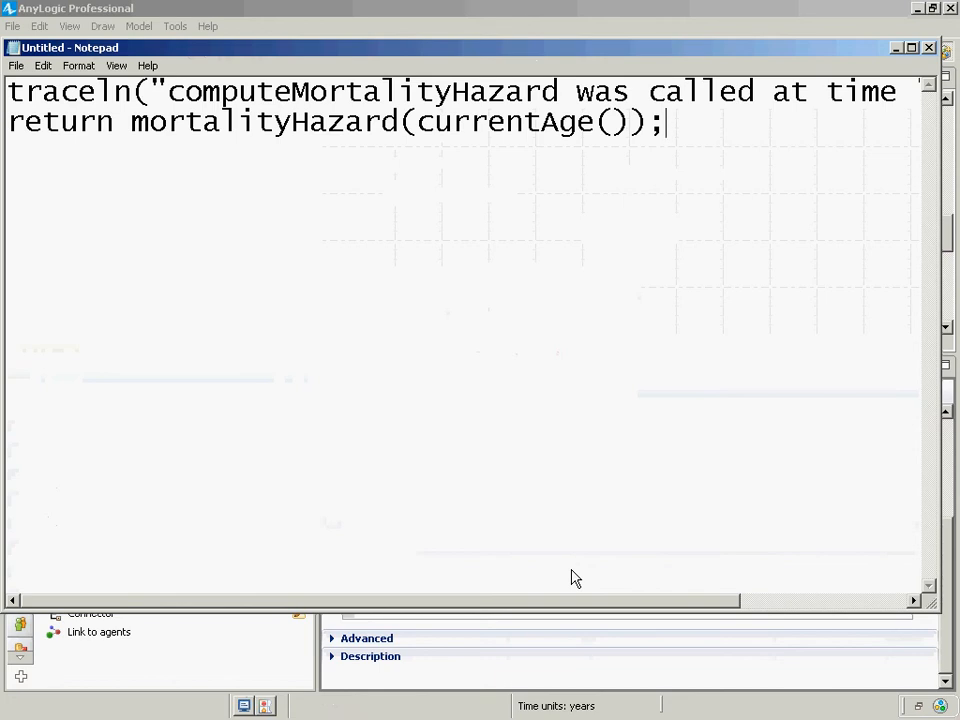
pyautogui.hotkey('alt', 'Tab')
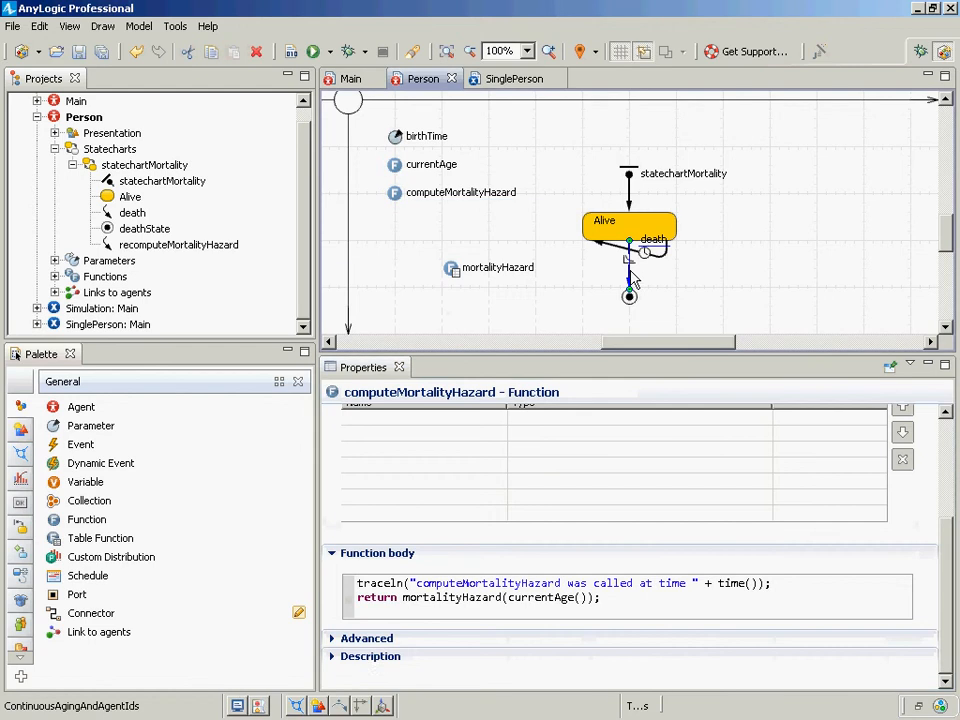
# - Examine the death transition's rate expression, highlighting the computeMortalityHazard() call
pyautogui.click(600, 488)
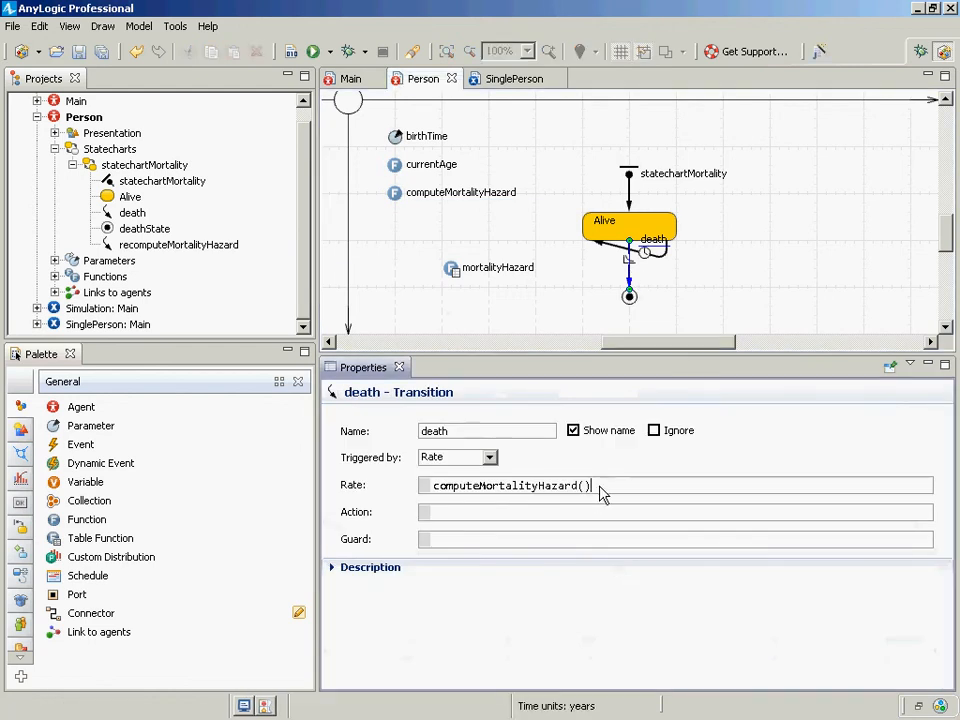
pyautogui.moveTo(602, 491); pyautogui.dragTo(425, 487)
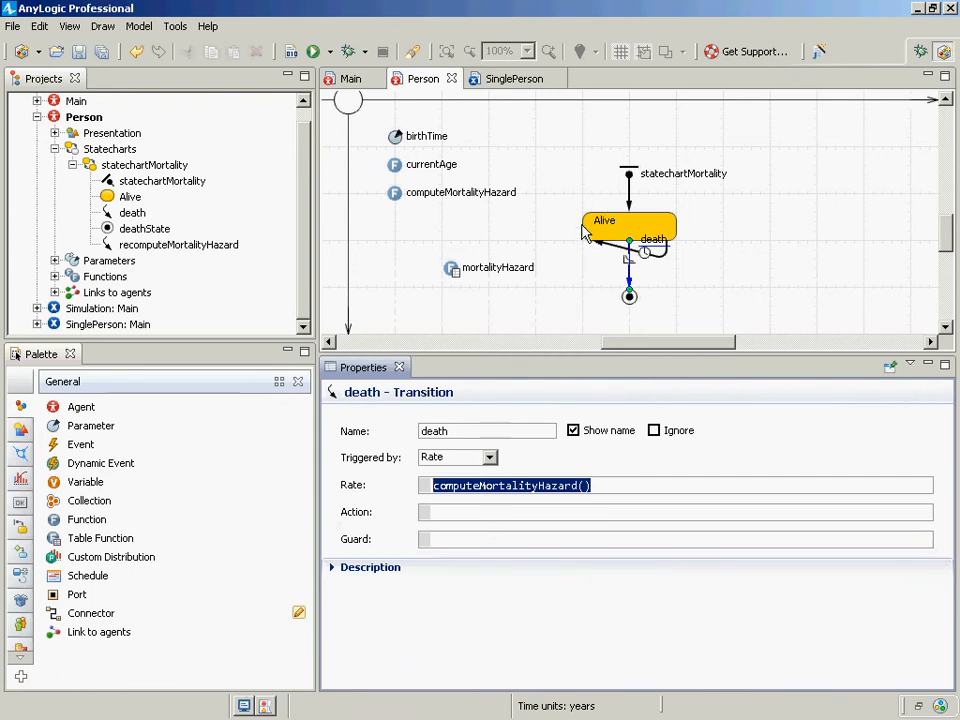
pyautogui.click(632, 263)
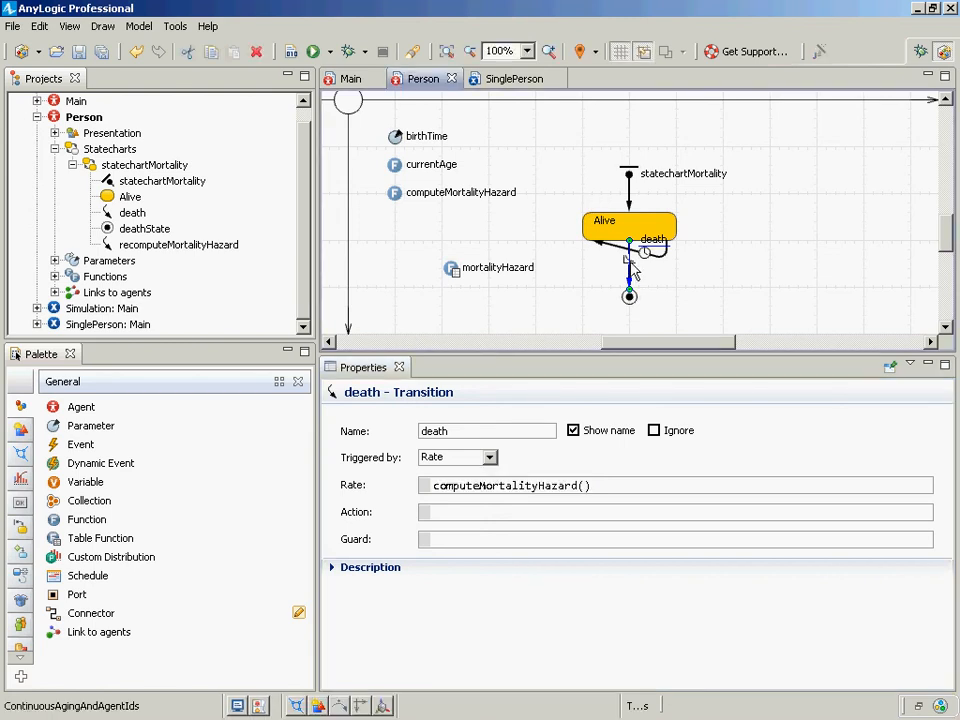
pyautogui.moveTo(615, 487); pyautogui.dragTo(404, 484)
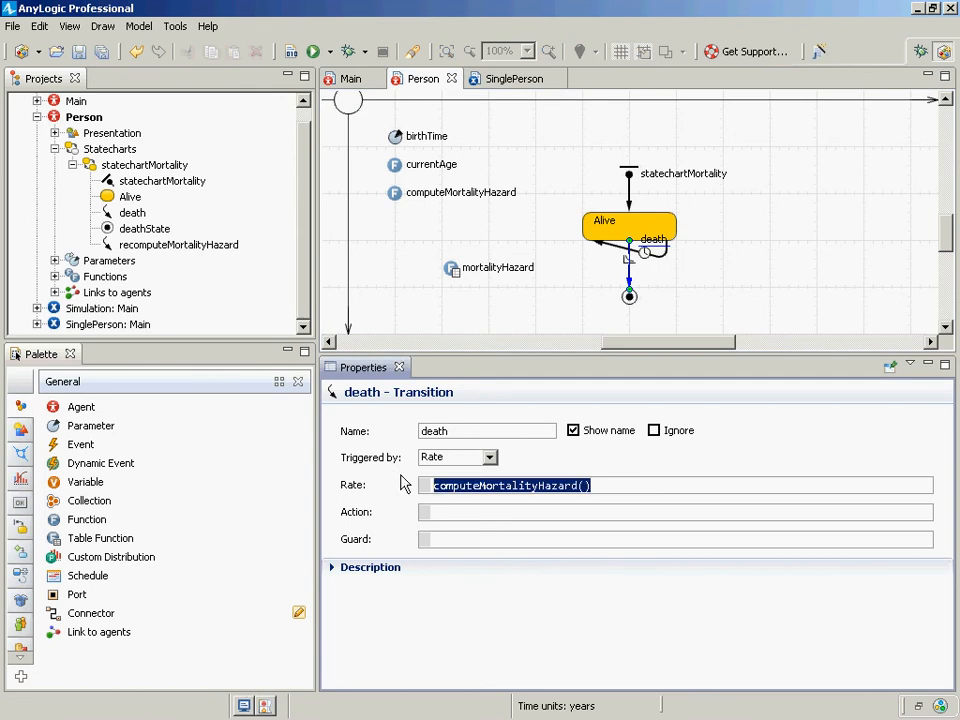
pyautogui.click(632, 277)
pyautogui.moveTo(608, 489); pyautogui.dragTo(351, 484)
# - Delete the return statement from the computeMortalityHazard body and undo the deletion
pyautogui.click(394, 192)
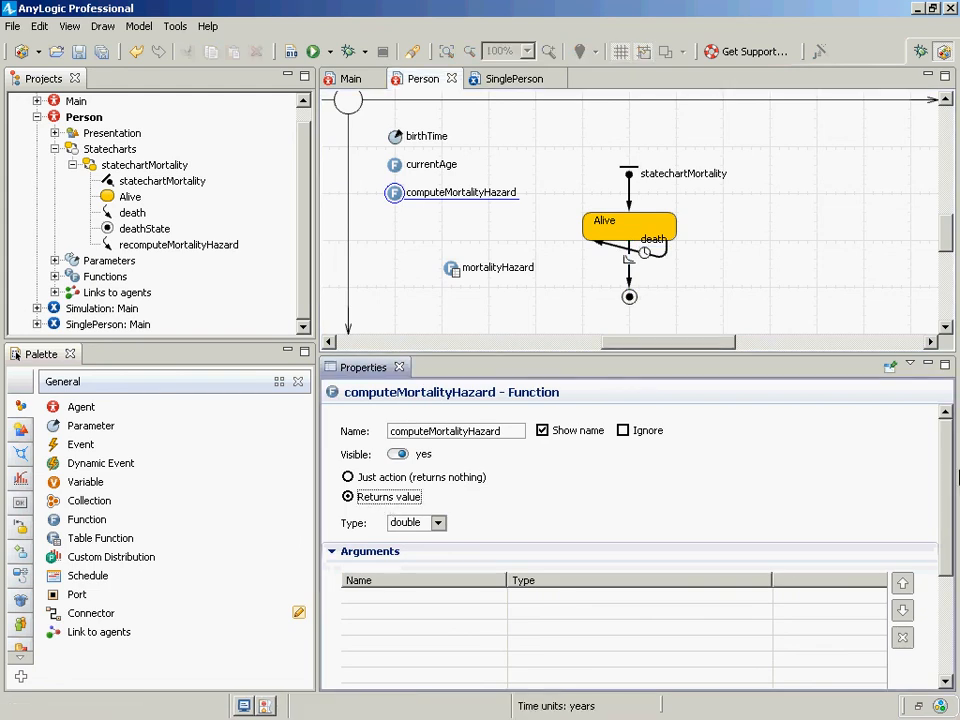
pyautogui.moveTo(942, 467); pyautogui.dragTo(950, 601)
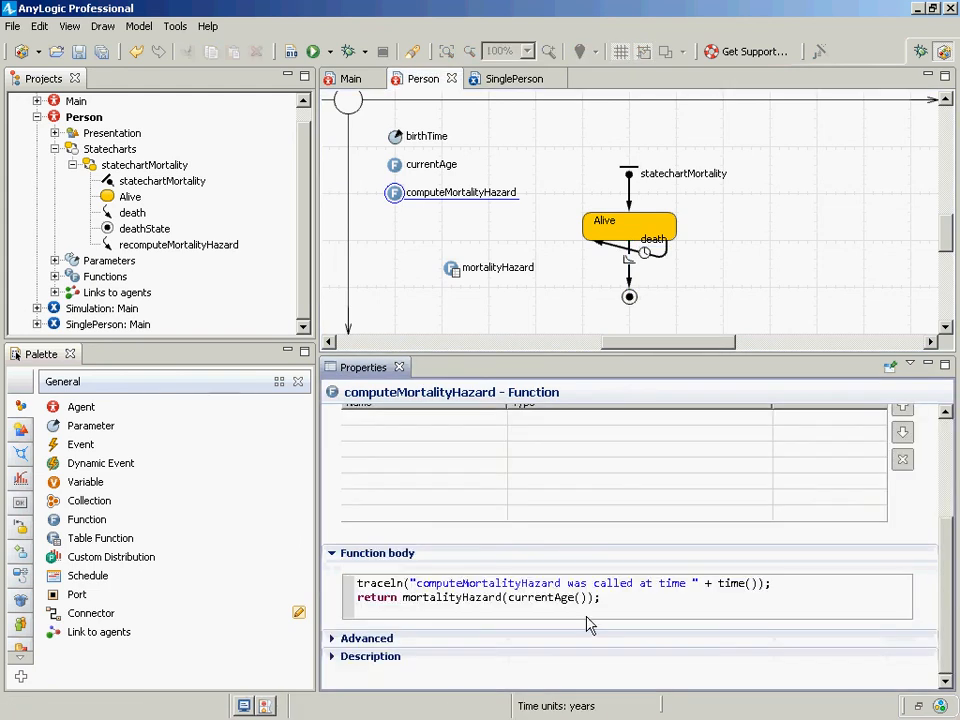
pyautogui.moveTo(612, 600); pyautogui.dragTo(248, 598)
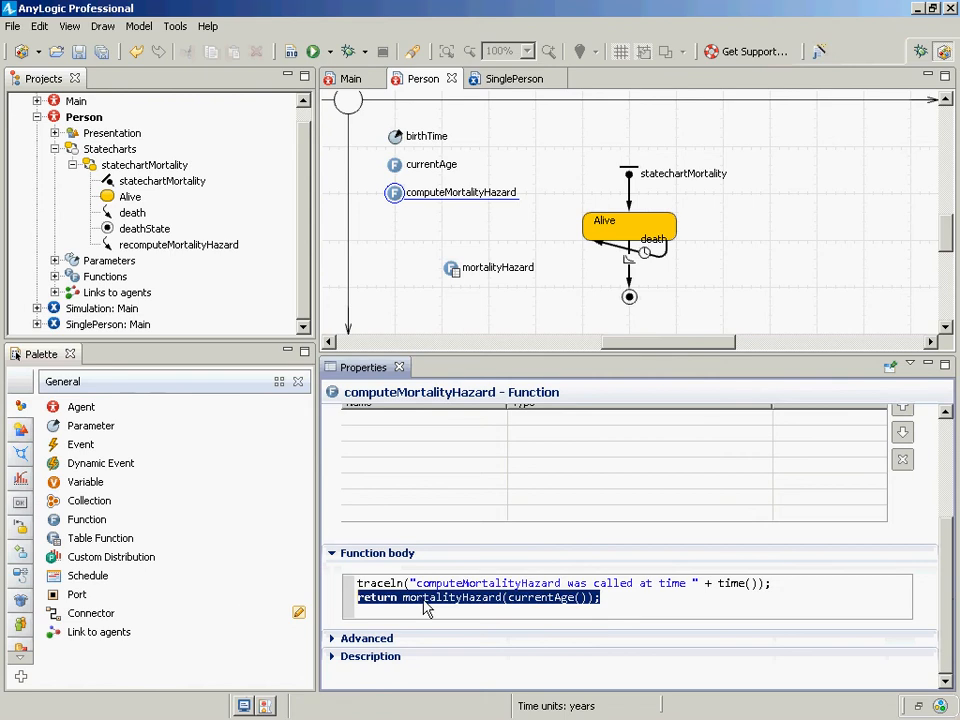
pyautogui.press('Delete')
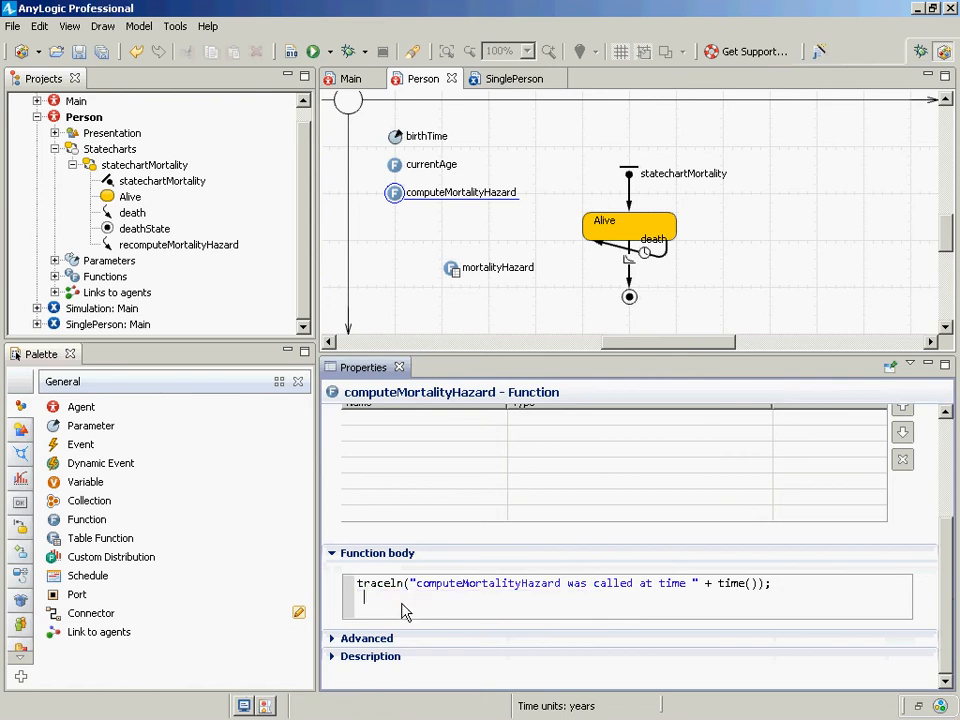
pyautogui.hotkey('ctrl', 'z')
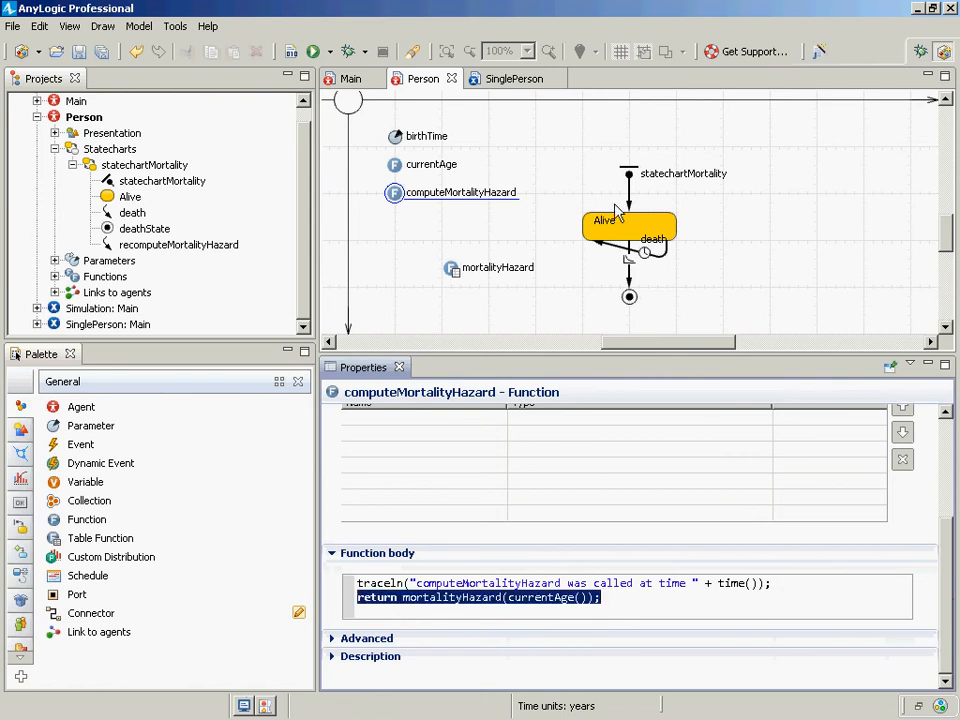
# - Check the complete computeMortalityHazard body and save the model
pyautogui.click(506, 583)
pyautogui.hotkey('ctrl', 'a')
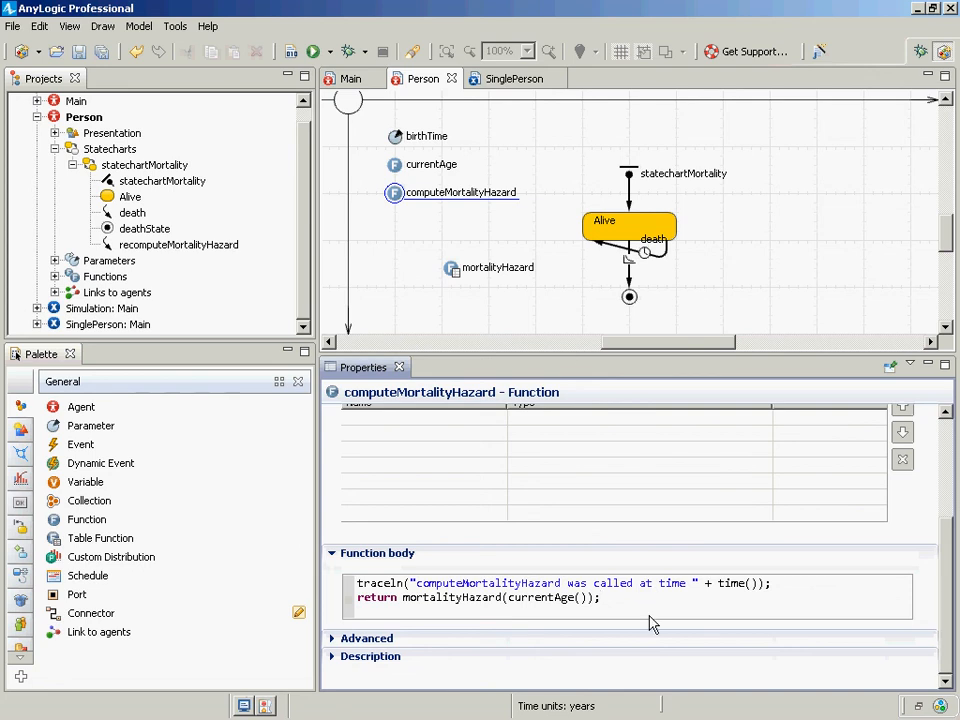
pyautogui.hotkey('ctrl', 's')
# - Clear the death transition's rate expression and undo the removal
pyautogui.click(640, 252)
pyautogui.click(636, 289)
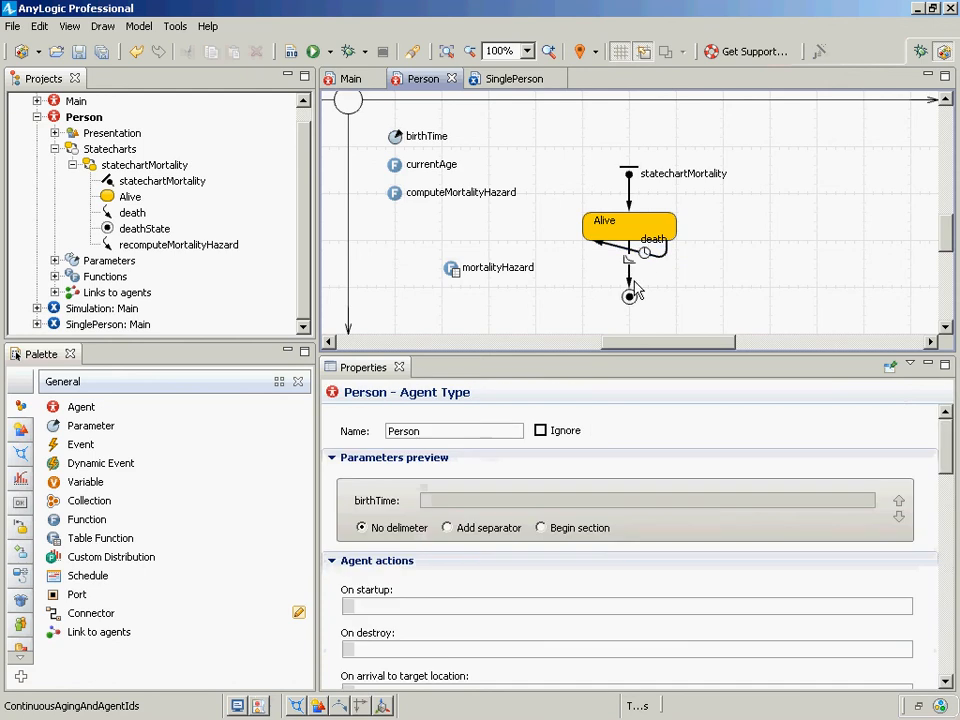
pyautogui.click(633, 285)
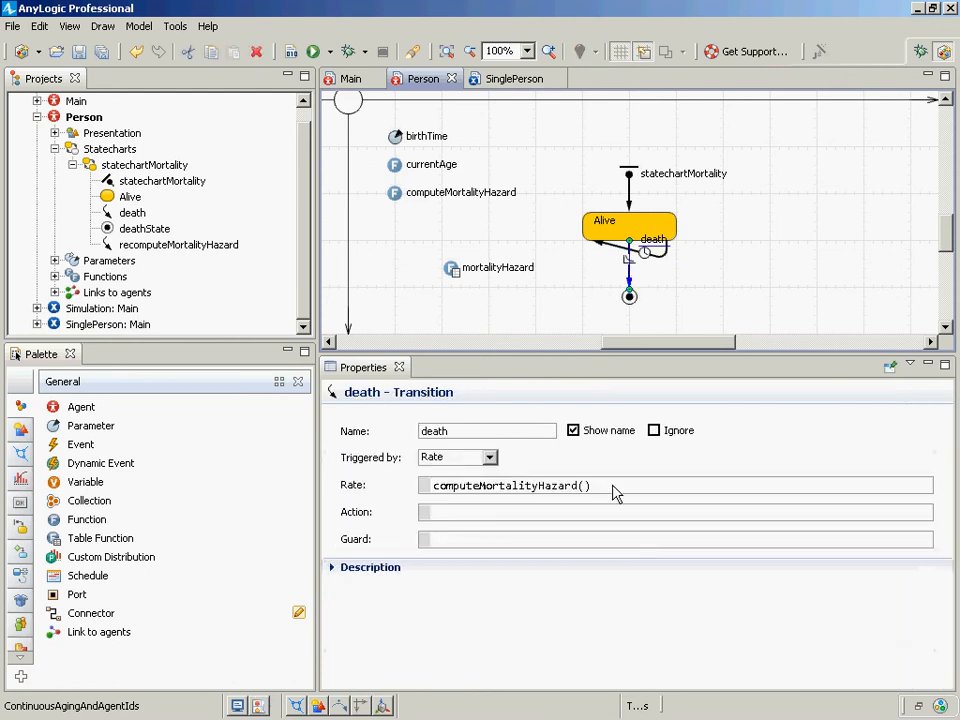
pyautogui.moveTo(613, 487); pyautogui.dragTo(422, 480)
pyautogui.press('BackSpace')
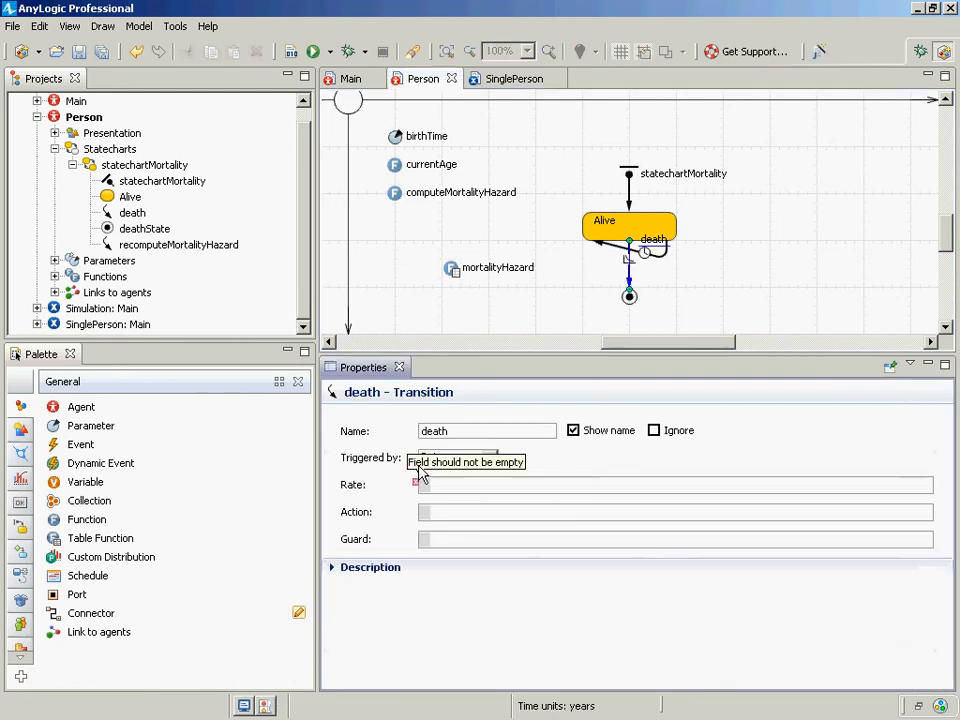
pyautogui.hotkey('ctrl', 'z')
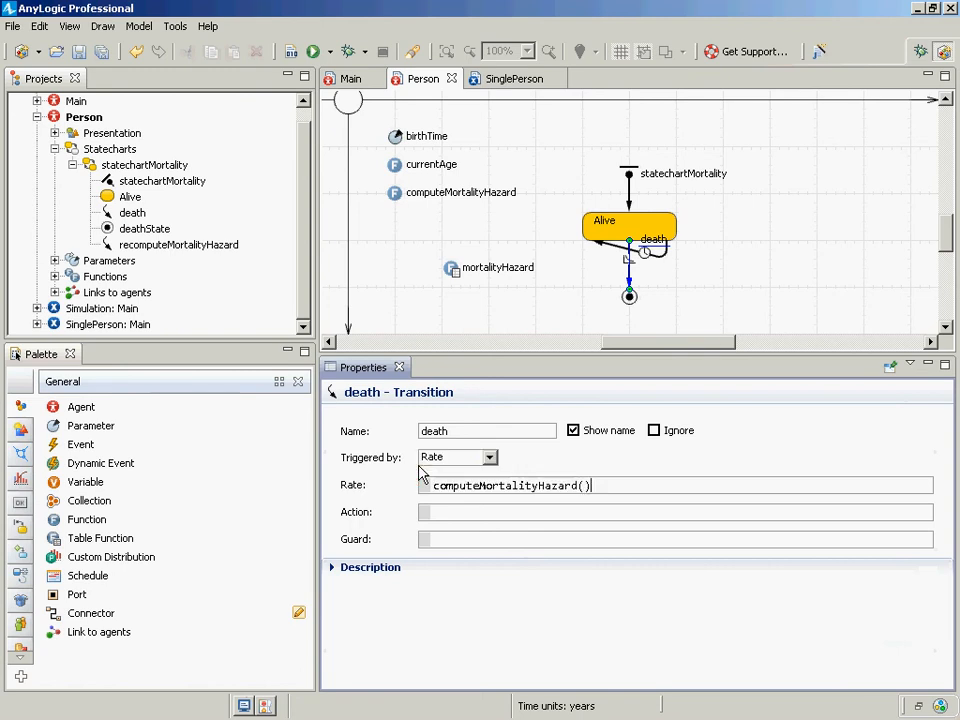
# - Select the currentAge function, switch to the Notepad copy and highlight + time()); at the end of its traceln statement
pyautogui.click(397, 165)
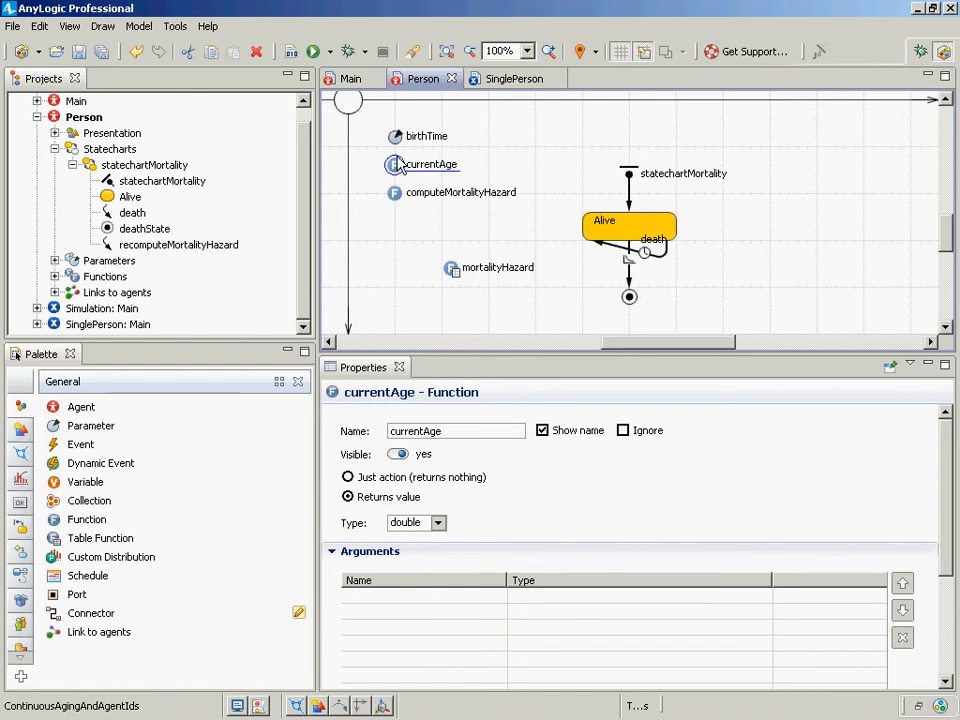
pyautogui.hotkey('alt', 'Tab')
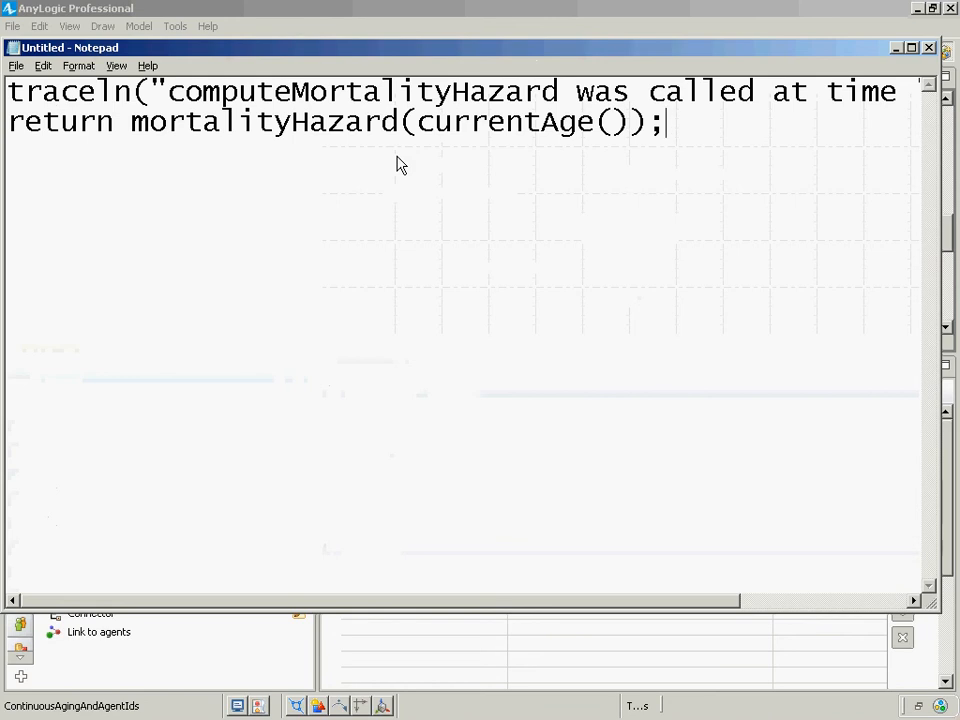
pyautogui.press('alt')
pyautogui.press('Escape')
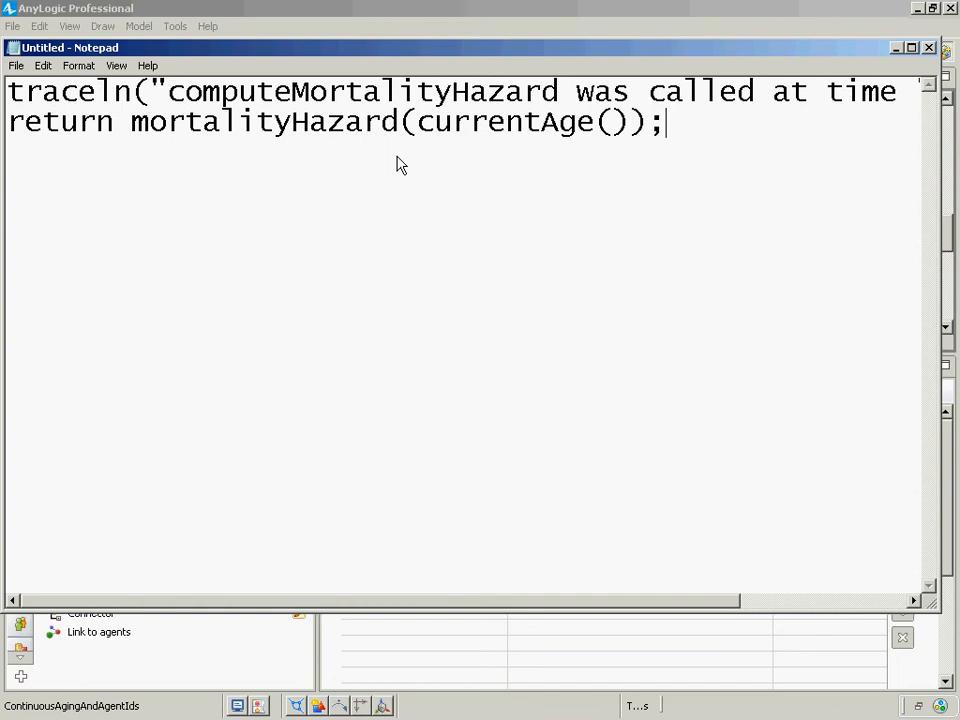
pyautogui.hotkey('ctrl', 'Left')
pyautogui.press('Up')
pyautogui.press('End')
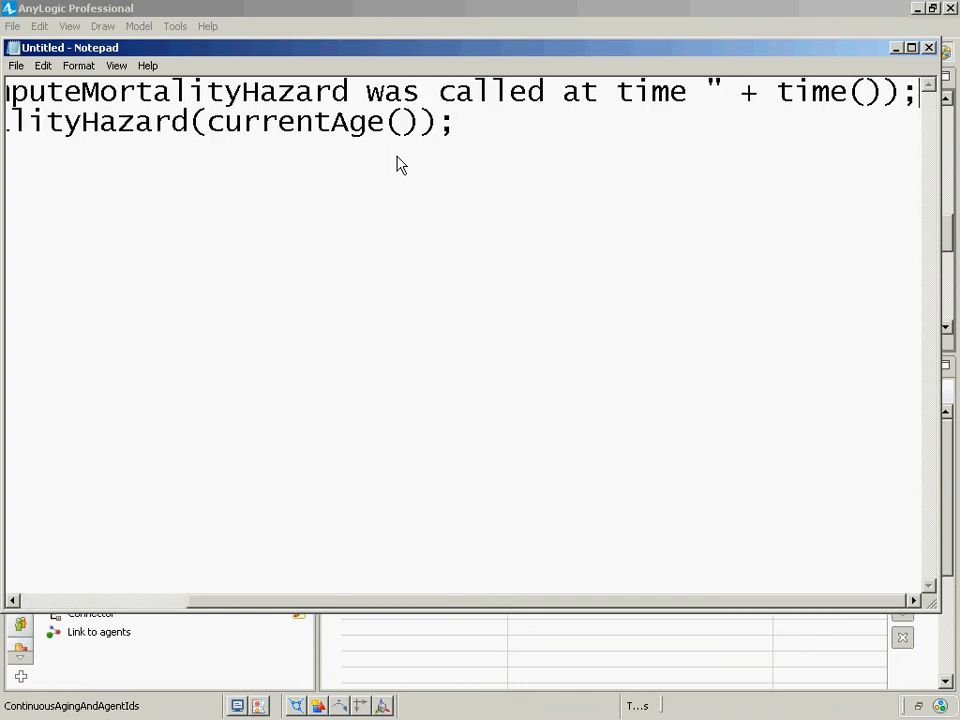
pyautogui.hotkey('ctrl', 'shift', 'Left')
pyautogui.hotkey('ctrl', 'shift', 'Left')
pyautogui.hotkey('ctrl', 'shift', 'Left')
pyautogui.hotkey('ctrl', 'shift', 'Left')
pyautogui.hotkey('ctrl', 'shift', 'Left')
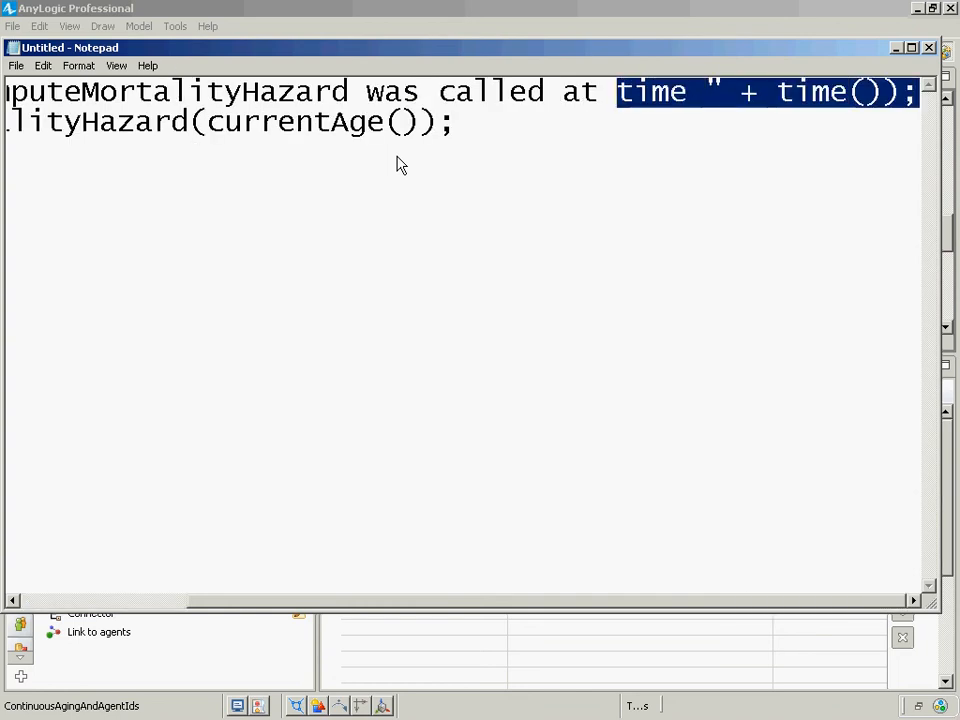
pyautogui.hotkey('ctrl', 'shift', 'Right')
pyautogui.hotkey('ctrl', 'shift', 'Right')
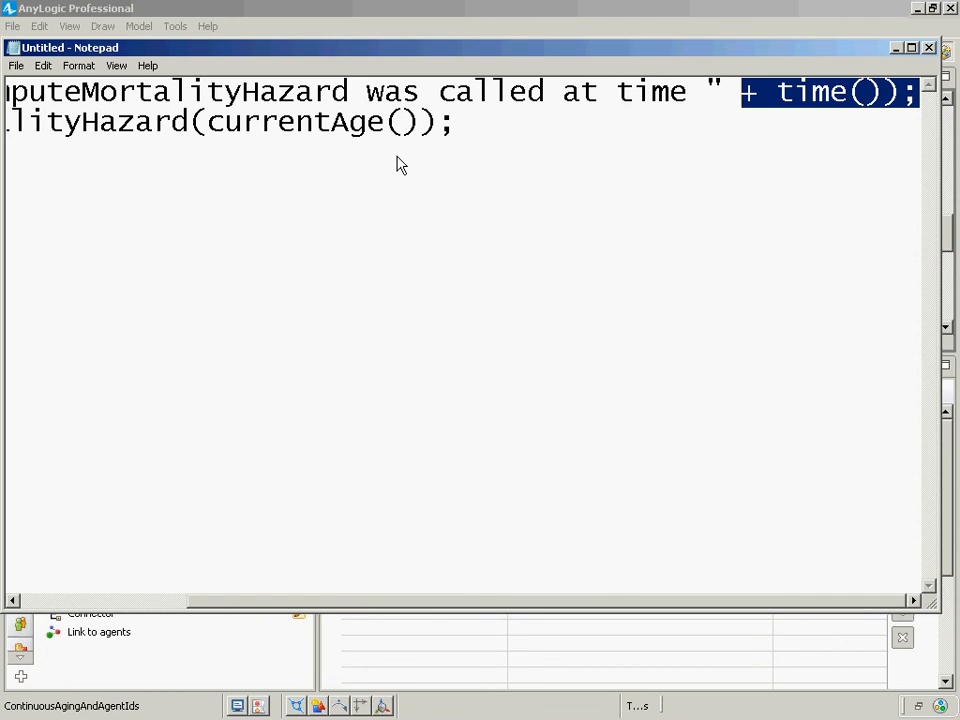
# - Return to AnyLogic, run the SinglePerson experiment and stop it after several simulated years
pyautogui.hotkey('alt', 'Tab')
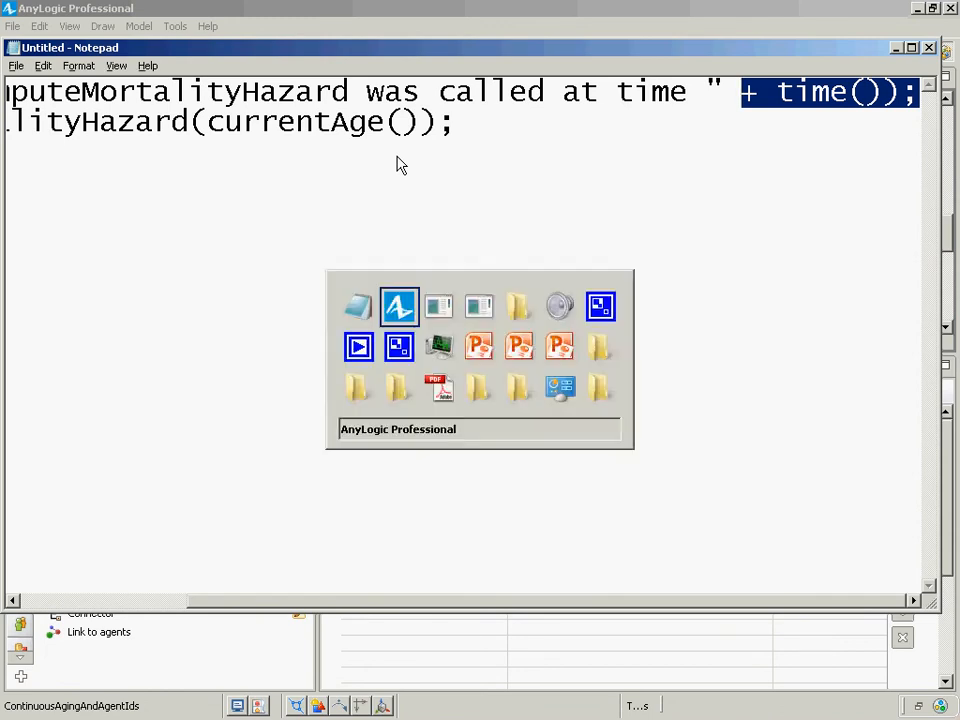
pyautogui.hotkey('alt', 'Tab')
pyautogui.hotkey('alt', 'Tab')
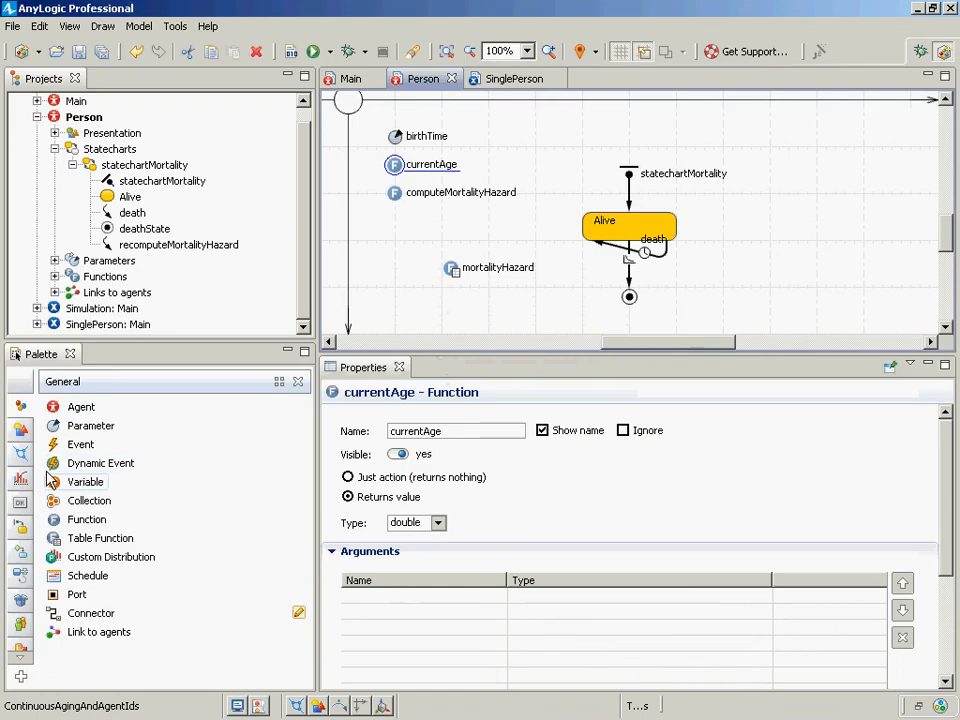
pyautogui.rightClick(96, 326)
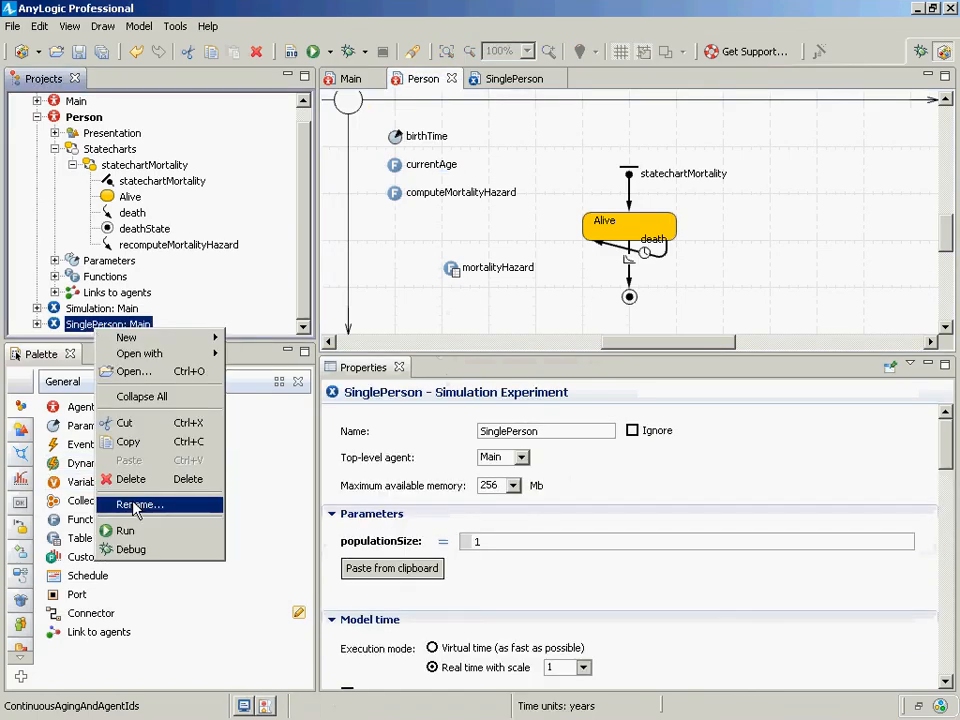
pyautogui.click(125, 530)
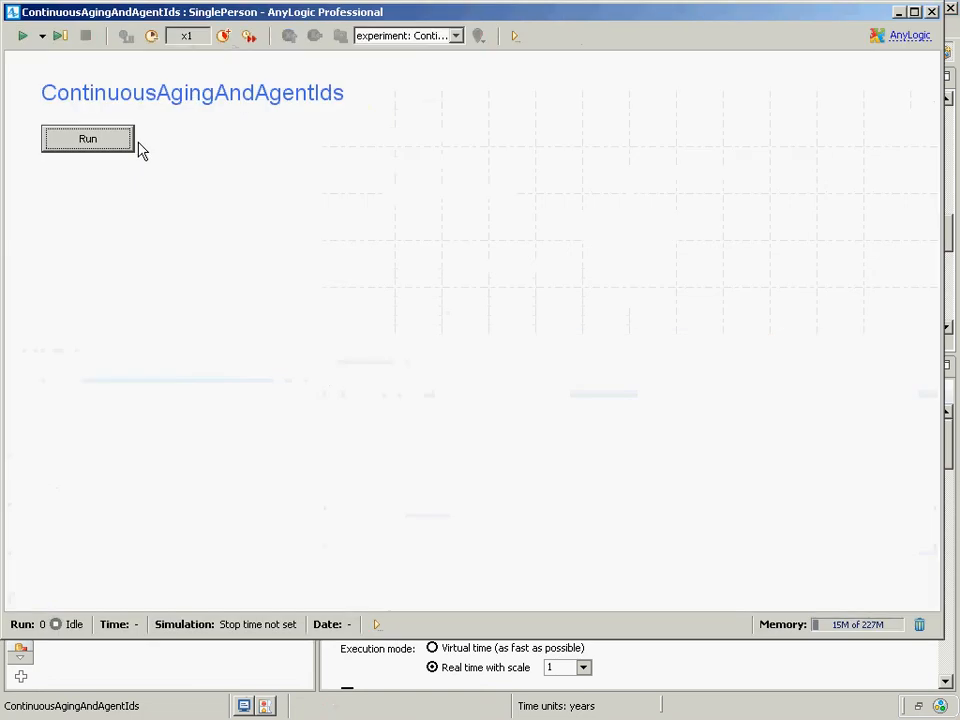
pyautogui.click(125, 141)
pyautogui.hotkey('alt', 'Tab')
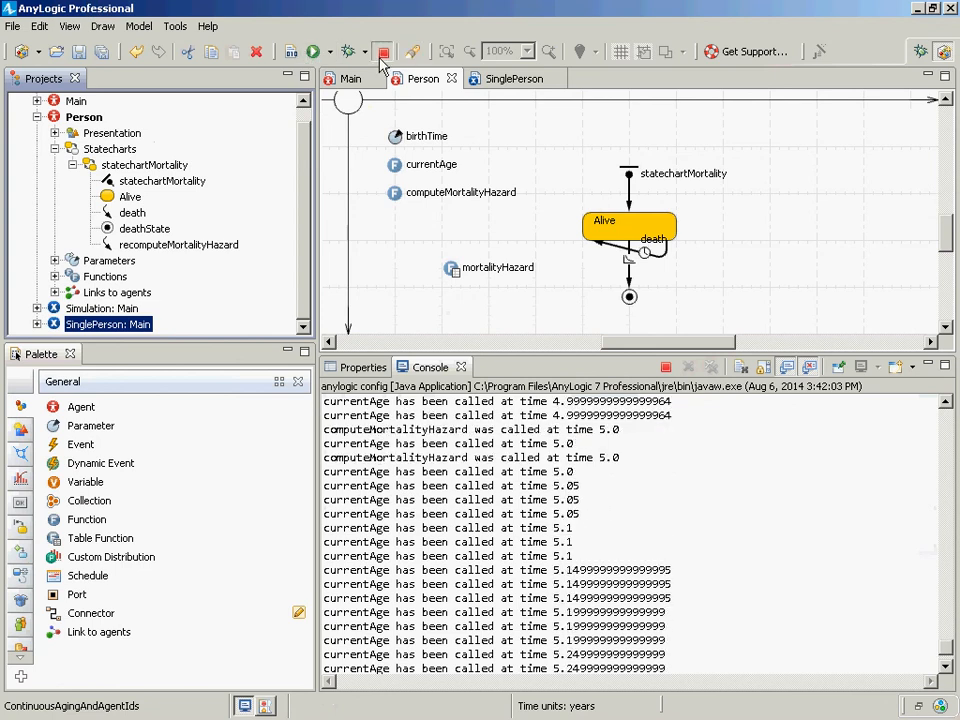
pyautogui.click(382, 51)
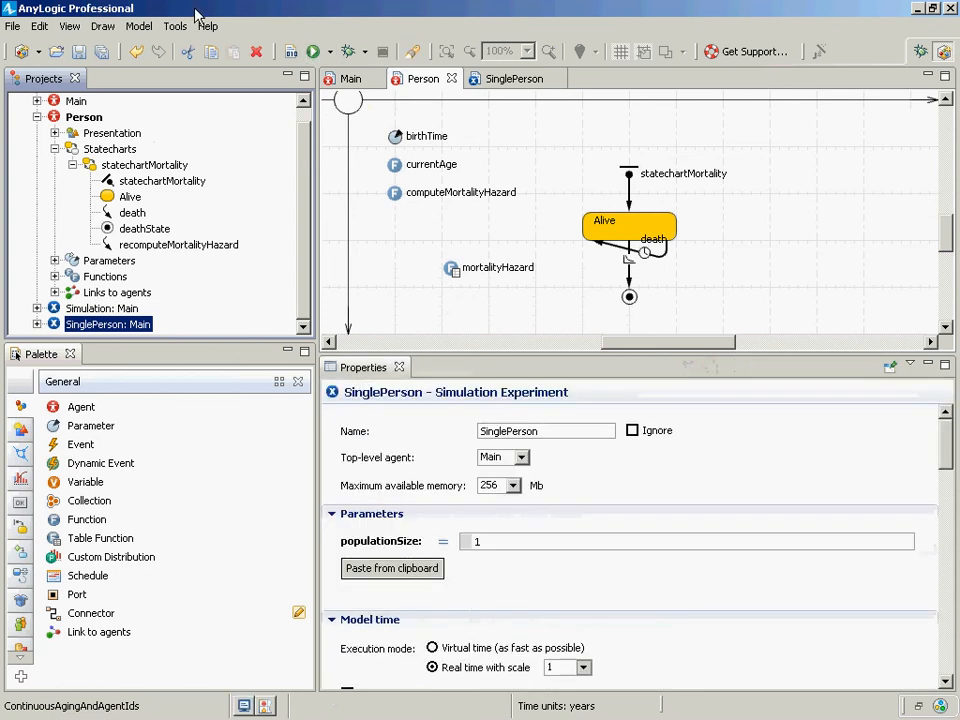
# - Show the console and examine the times at which computeMortalityHazard and currentAge were called
pyautogui.click(64, 24)
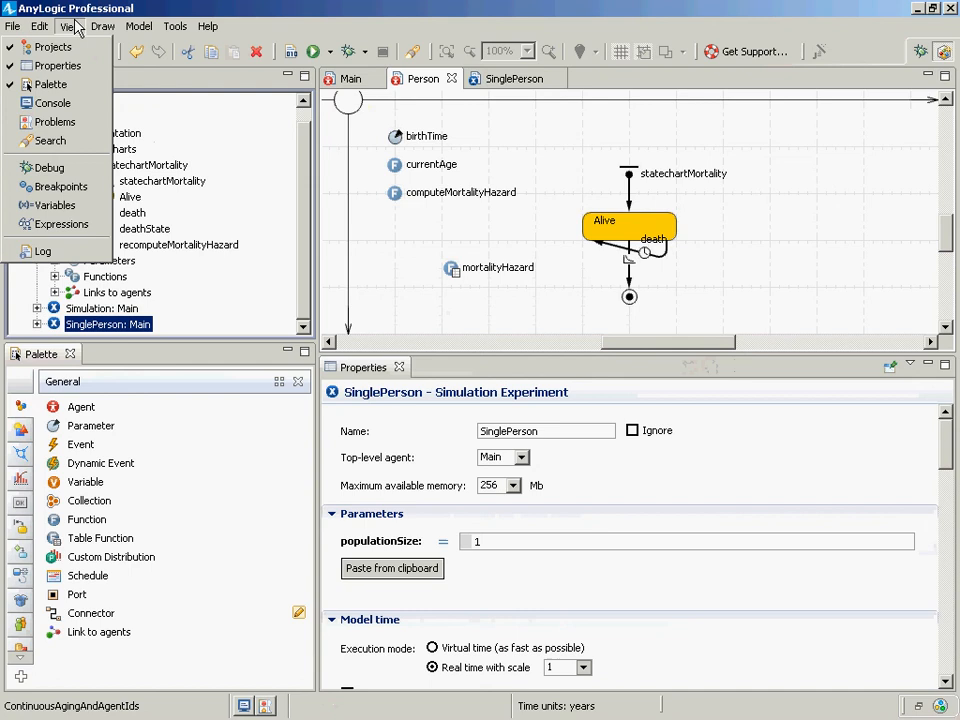
pyautogui.click(31, 108)
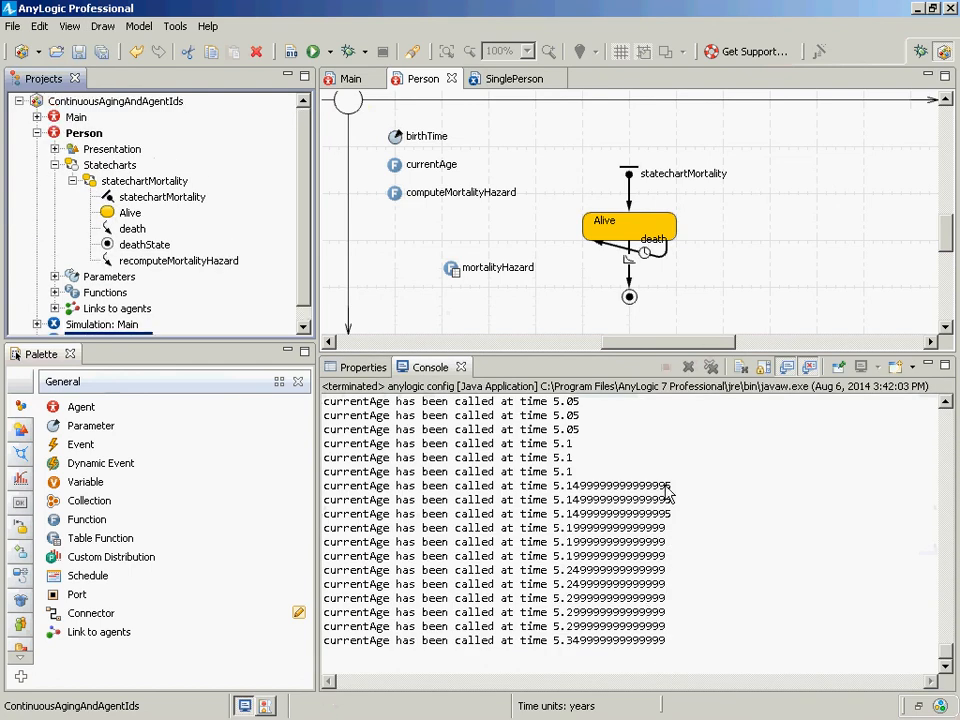
pyautogui.scroll(6, 668, 490)
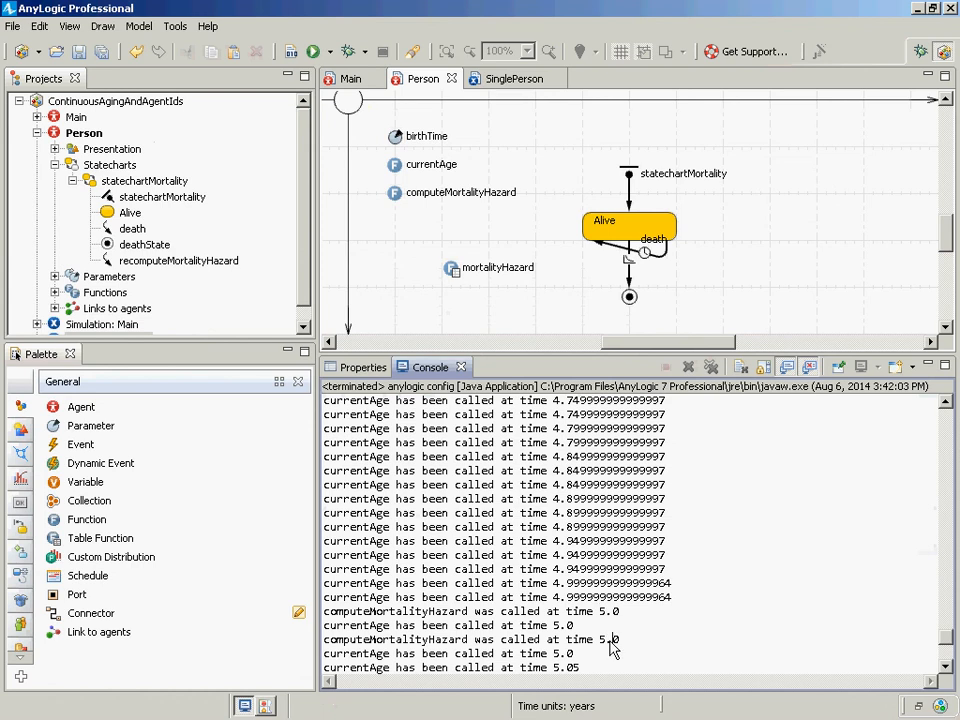
pyautogui.scroll(6, 618, 622)
pyautogui.scroll(6, 618, 622)
pyautogui.scroll(2, 618, 622)
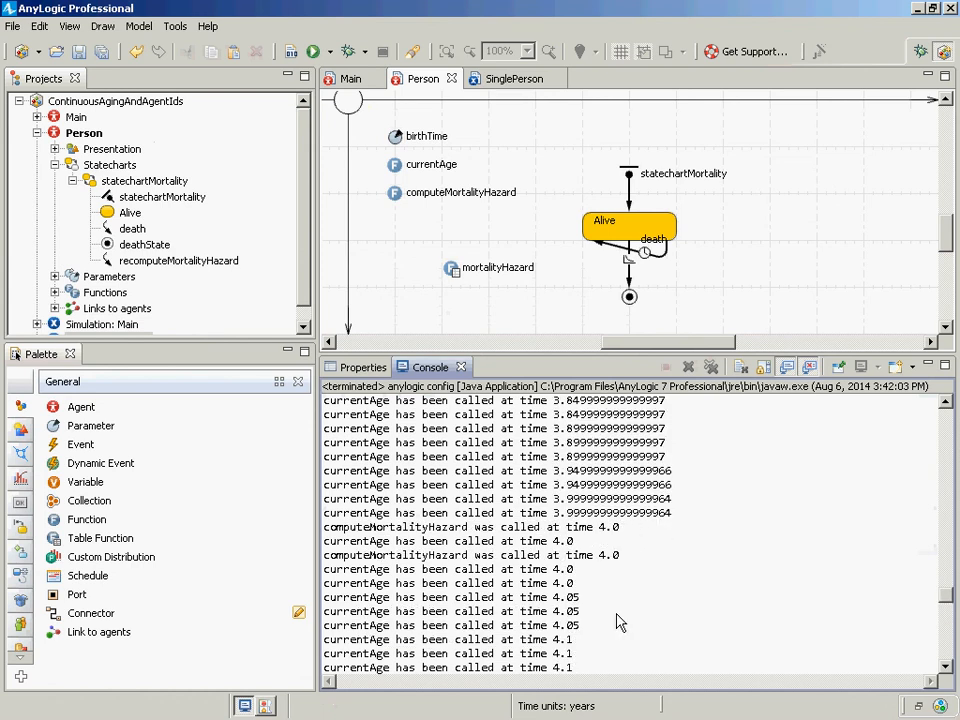
pyautogui.scroll(5, 608, 553)
pyautogui.scroll(13, 608, 553)
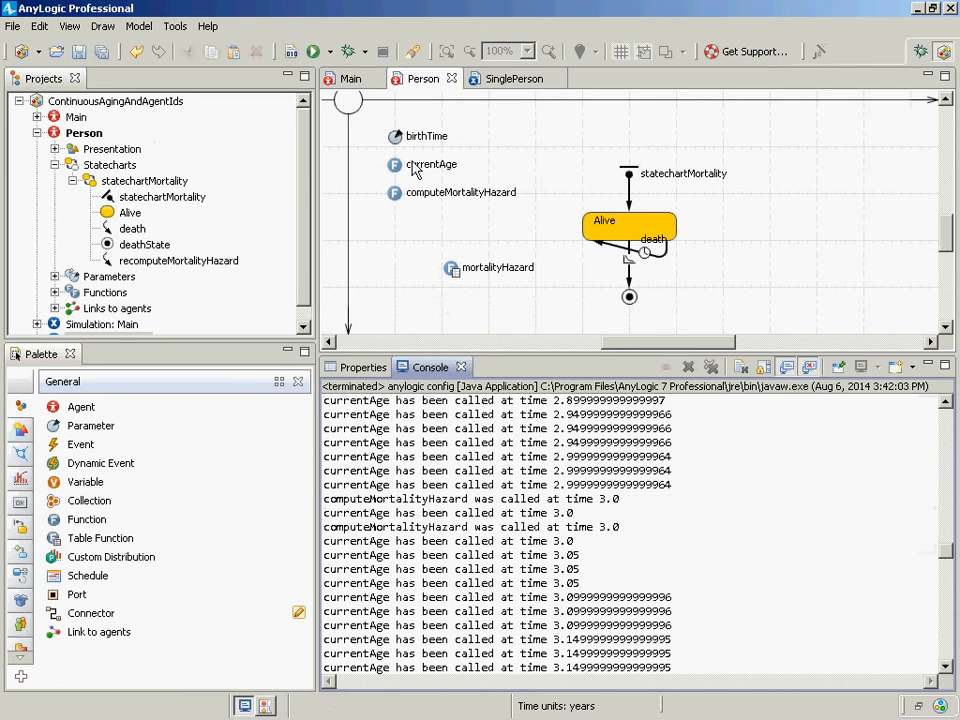
# - Comment out the traceln statement in the body of the Person agent's currentAge function with //
pyautogui.hotkey('alt', 'Tab')
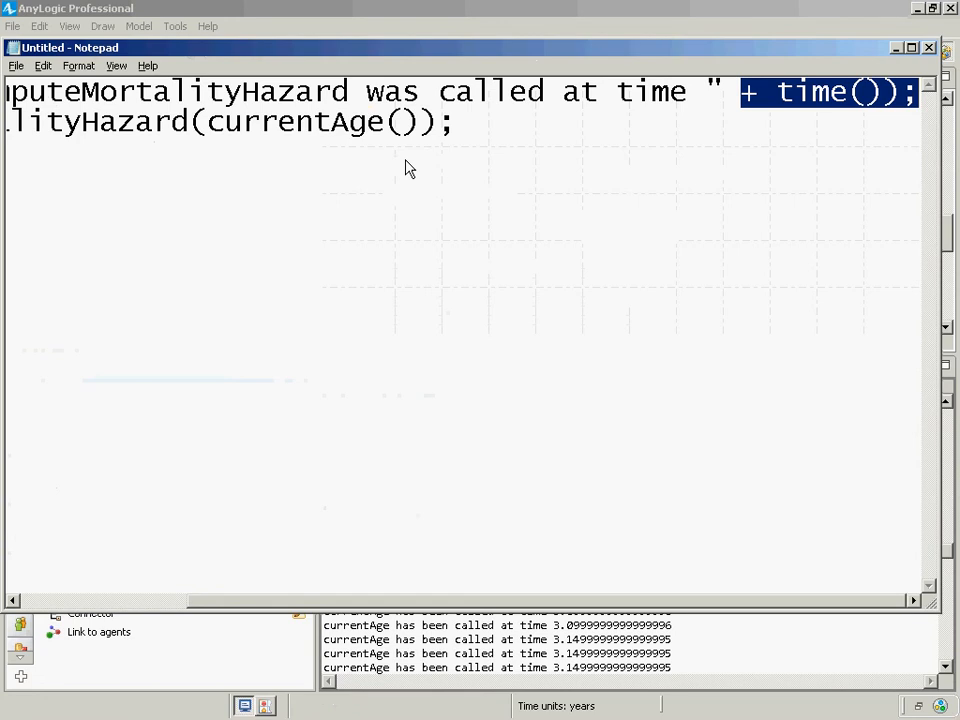
pyautogui.hotkey('alt', 'Tab')
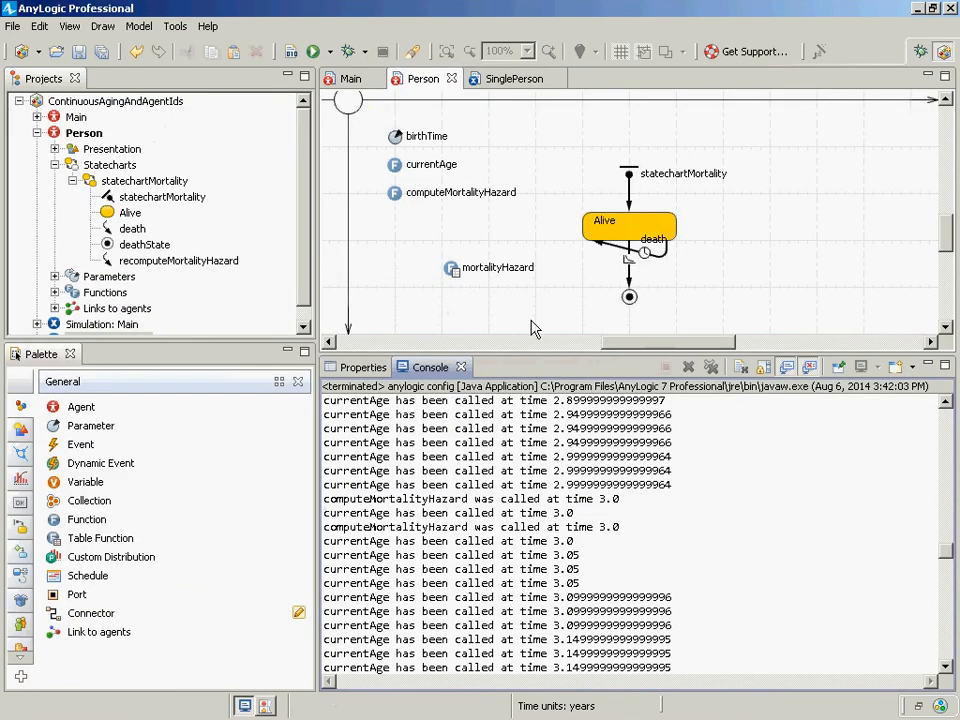
pyautogui.click(395, 166)
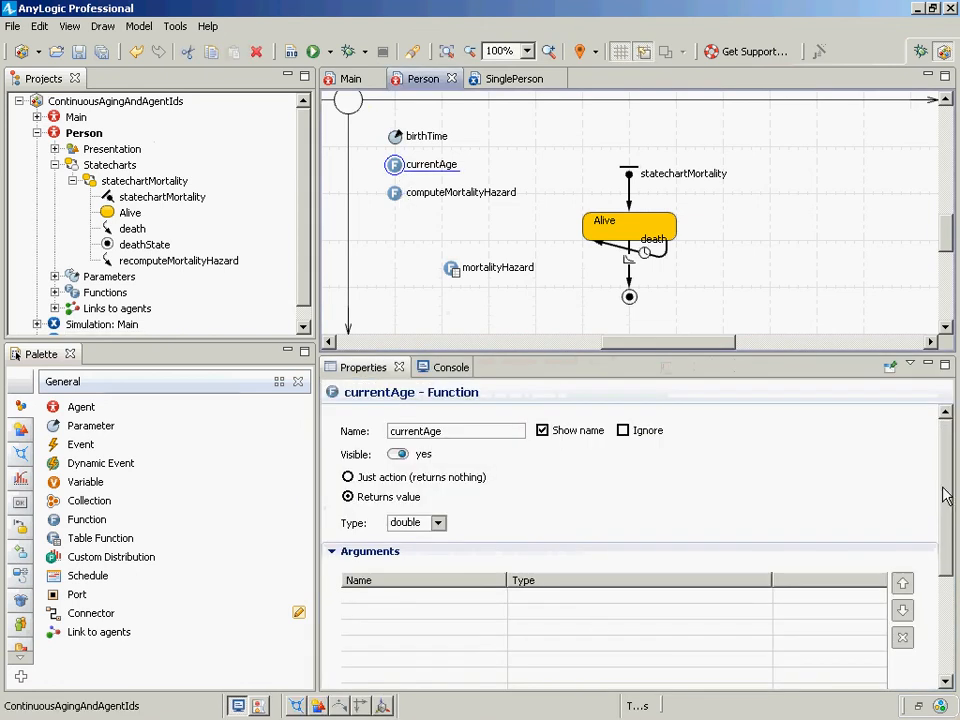
pyautogui.moveTo(943, 493); pyautogui.dragTo(936, 658)
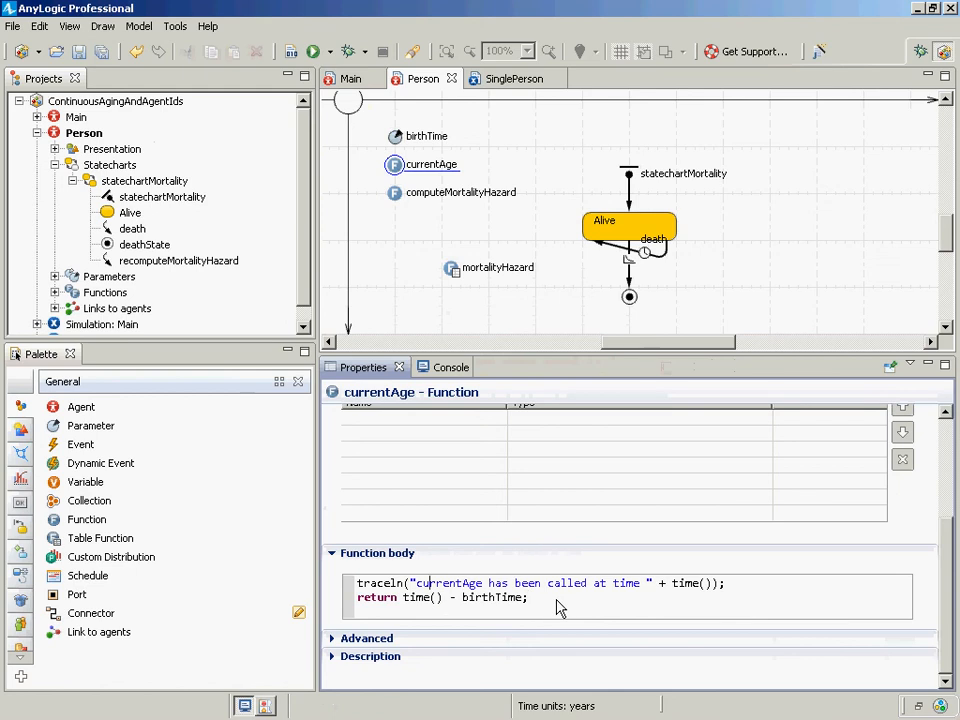
pyautogui.press('Home')
pyautogui.write('//')
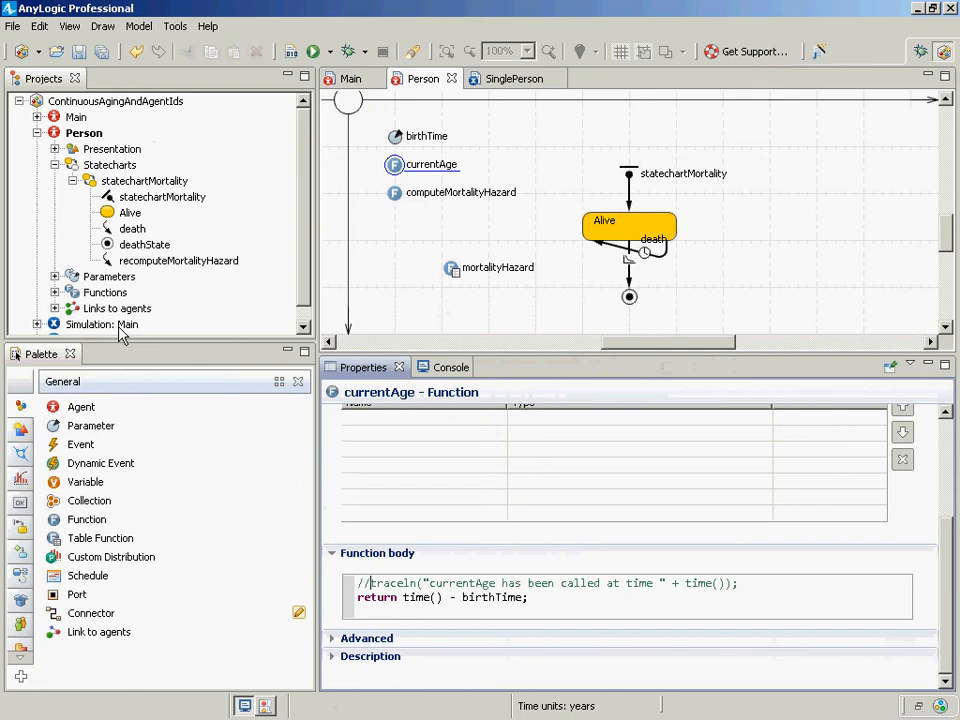
# - Reopen the currentAge function body and highlight the disabled traceln line and its leading // marker
pyautogui.moveTo(358, 583); pyautogui.dragTo(770, 568)
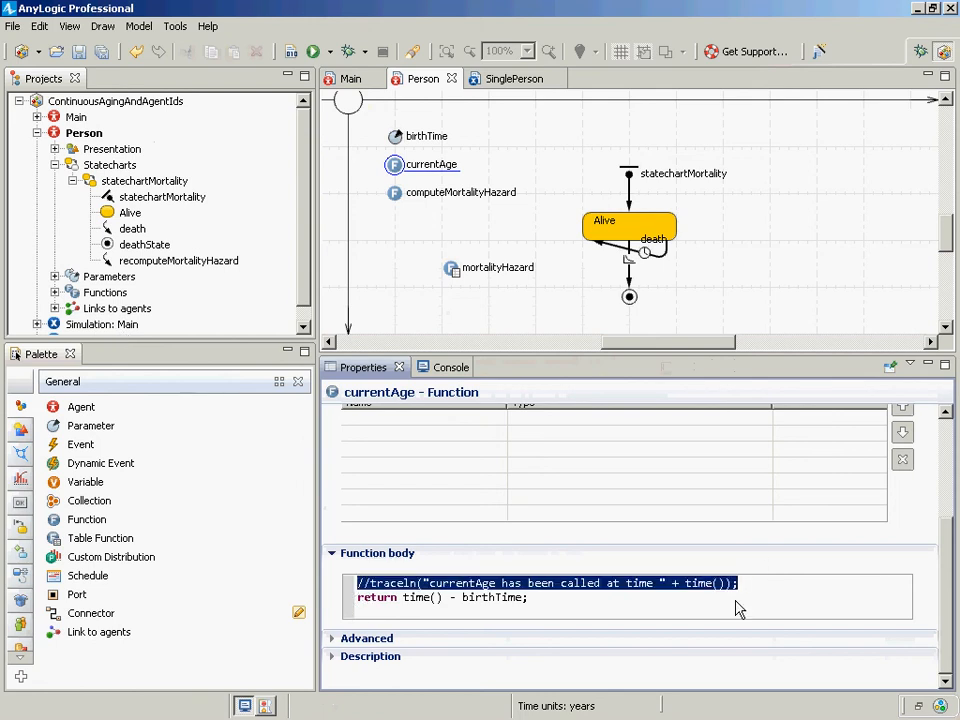
pyautogui.moveTo(306, 212)
pyautogui.mouseDown()
pyautogui.moveTo(309, 246)
pyautogui.moveTo(312, 207)
pyautogui.mouseUp()
pyautogui.click(393, 166)
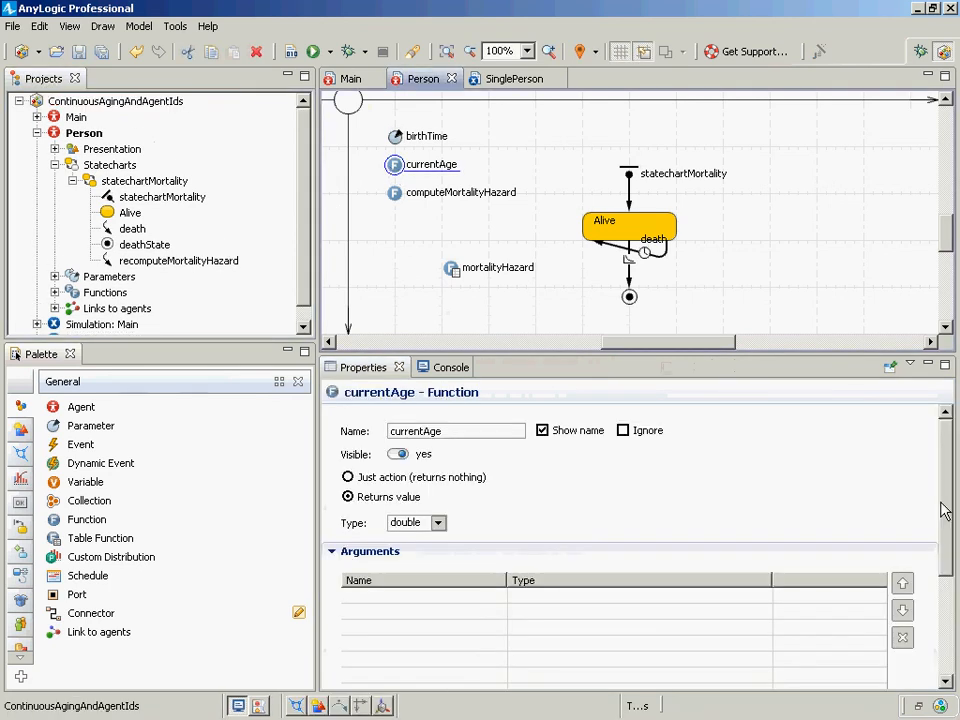
pyautogui.moveTo(943, 508); pyautogui.dragTo(944, 640)
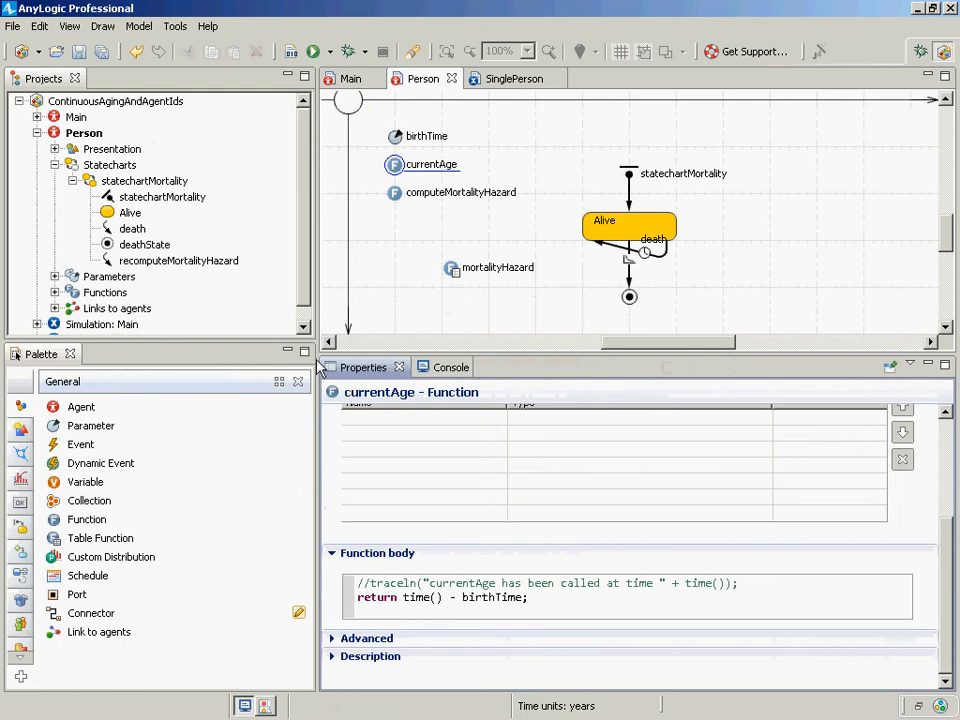
pyautogui.doubleClick(362, 583)
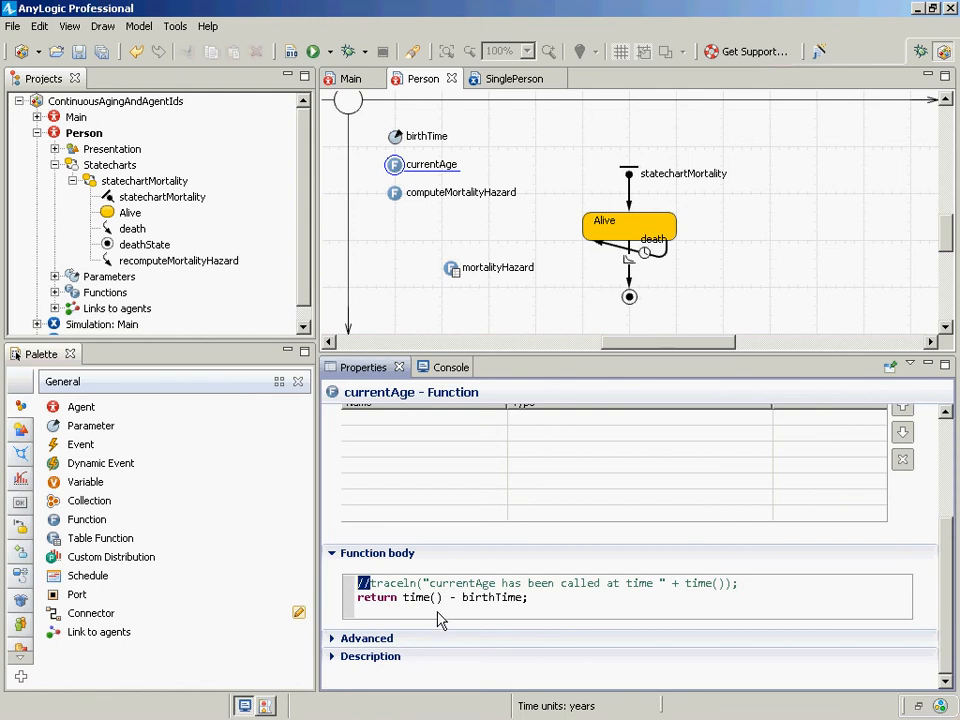
# - Save the model and review the rate expression of the death transition in the Person statechart
pyautogui.click(395, 195)
pyautogui.click(629, 275)
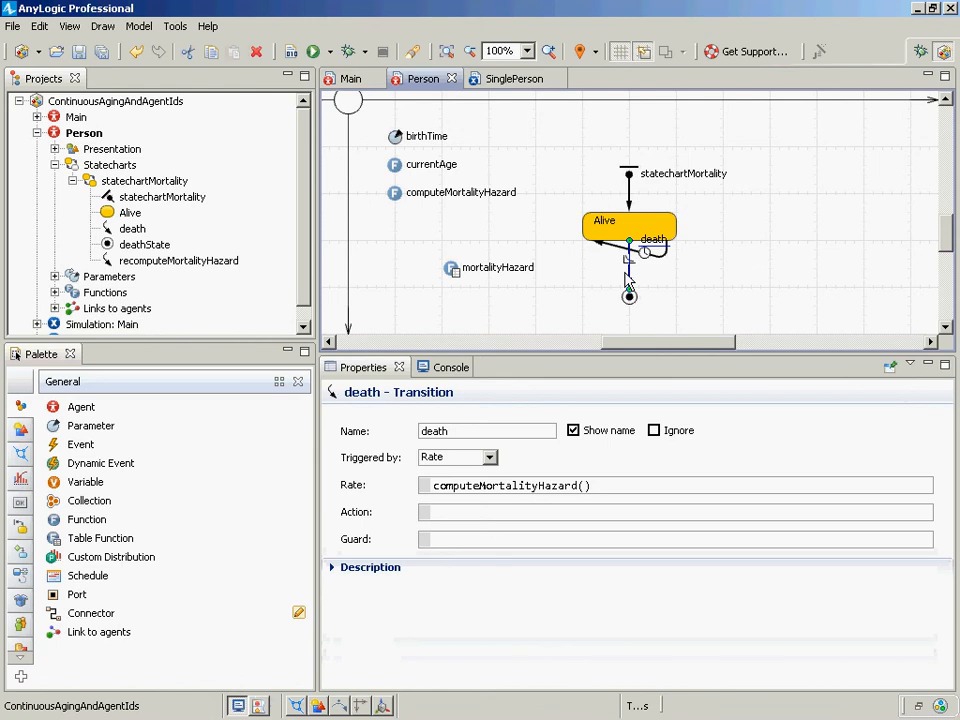
pyautogui.moveTo(628, 280); pyautogui.dragTo(629, 290)
pyautogui.hotkey('ctrl', 's')
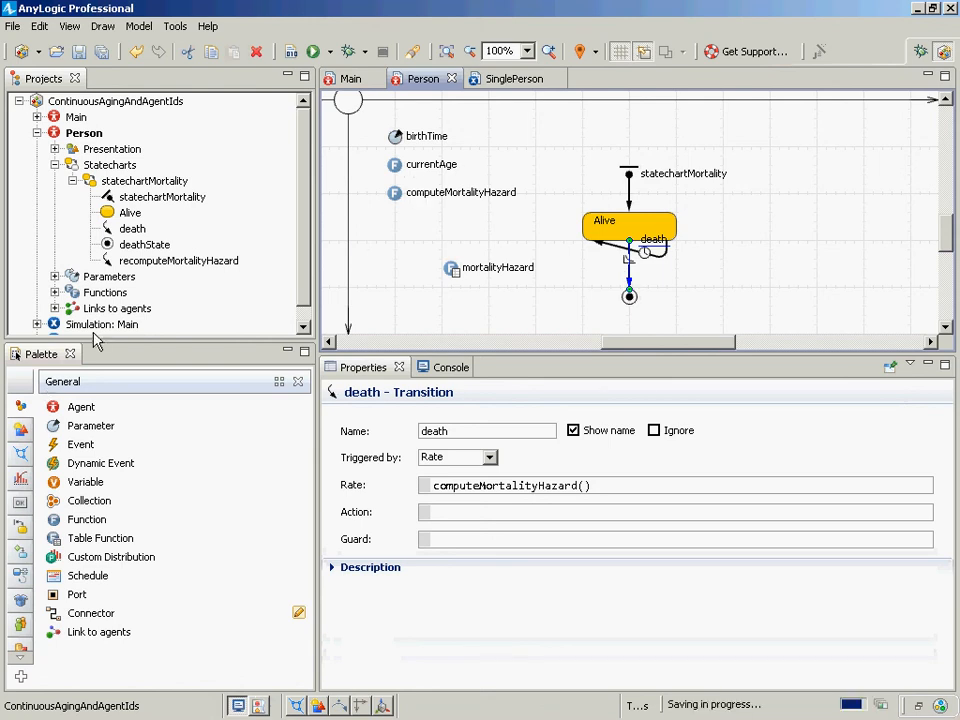
pyautogui.scroll(-3, 111, 332)
pyautogui.click(307, 324)
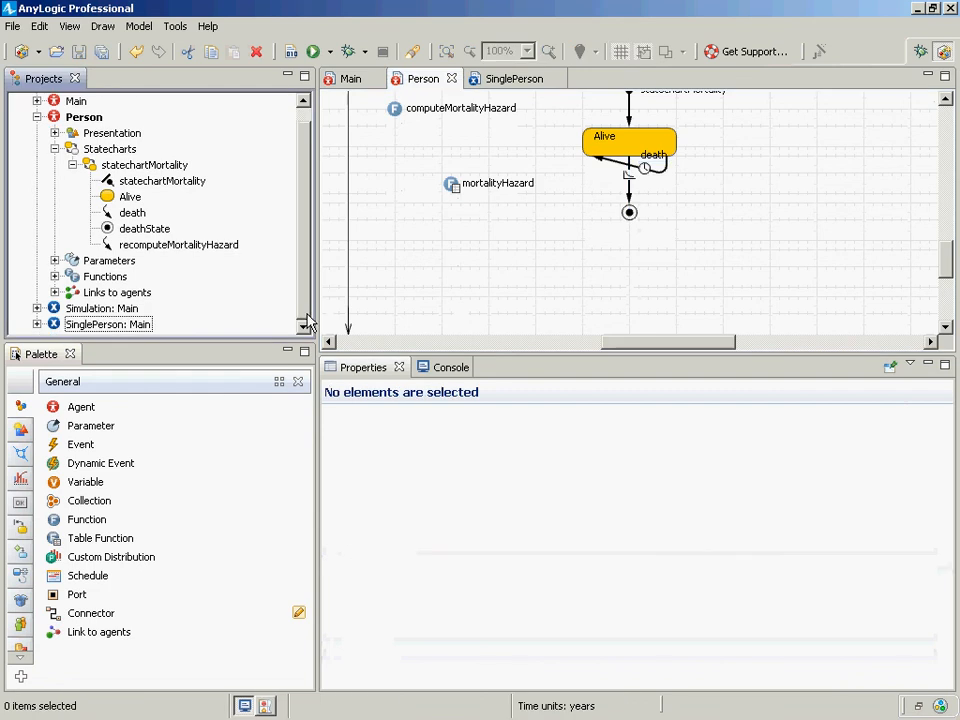
pyautogui.click(628, 190)
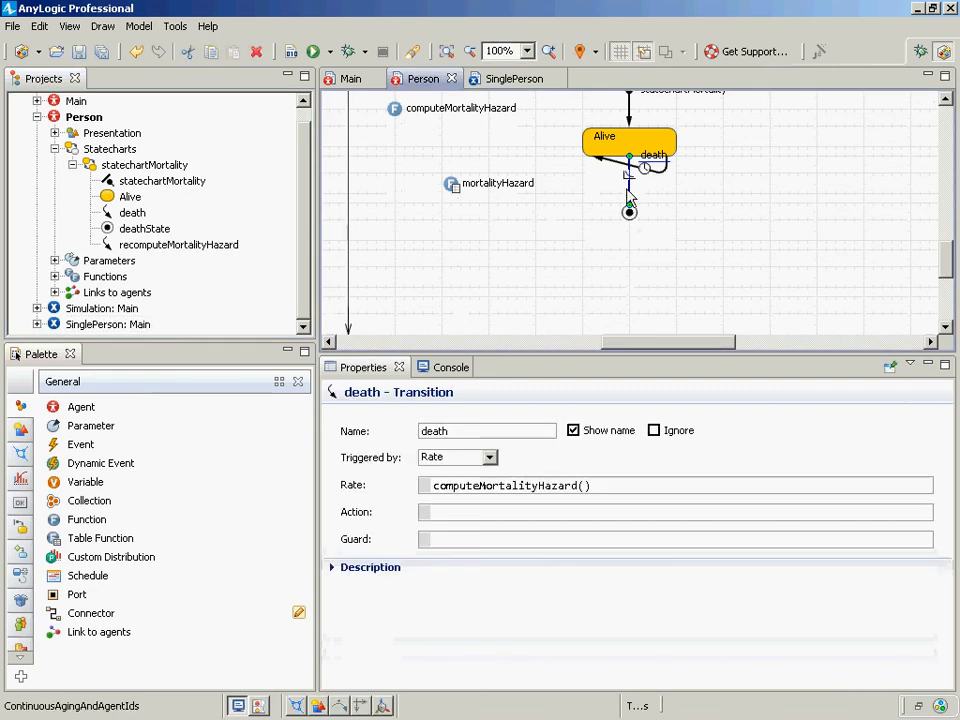
pyautogui.scroll(3, 597, 215)
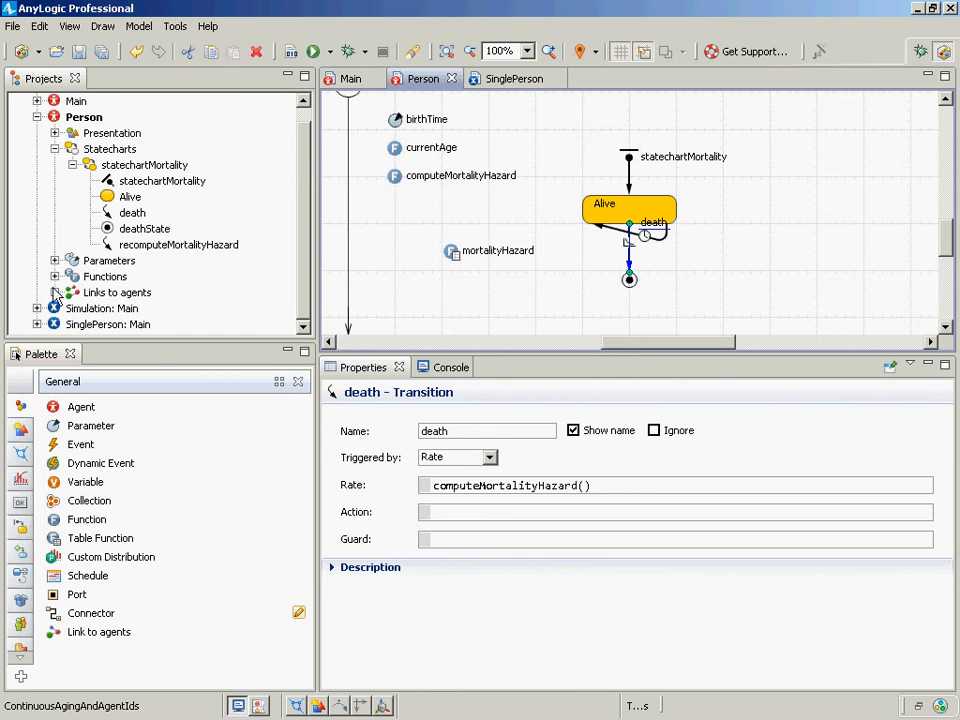
# - Run the SinglePerson experiment, watch the computeMortalityHazard trace in the console and stop the run after more than 20 simulated years
pyautogui.rightClick(95, 324)
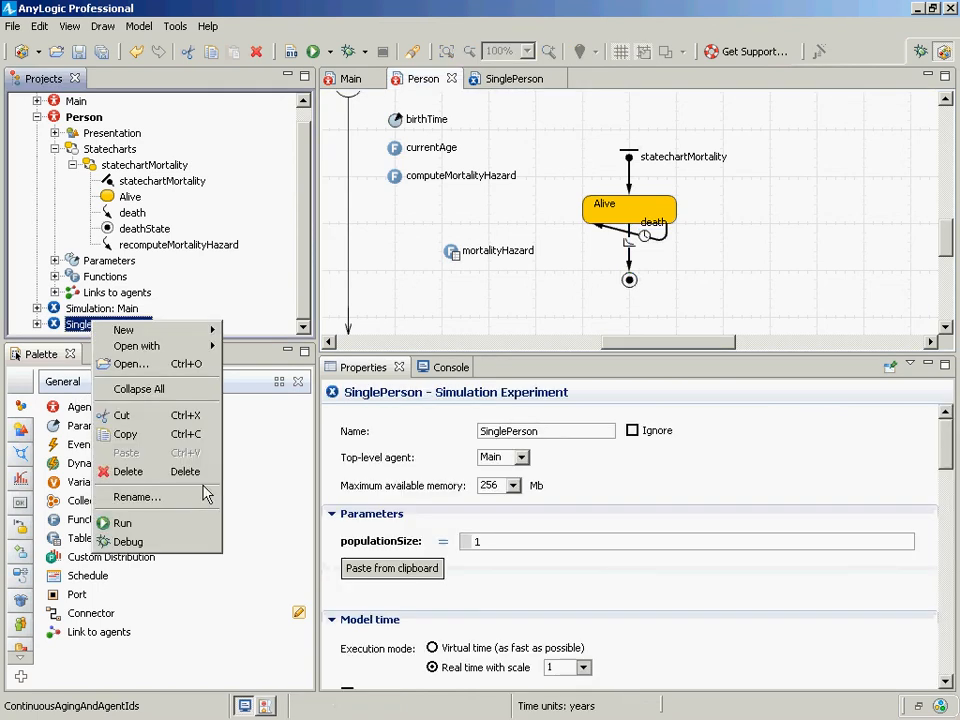
pyautogui.click(150, 524)
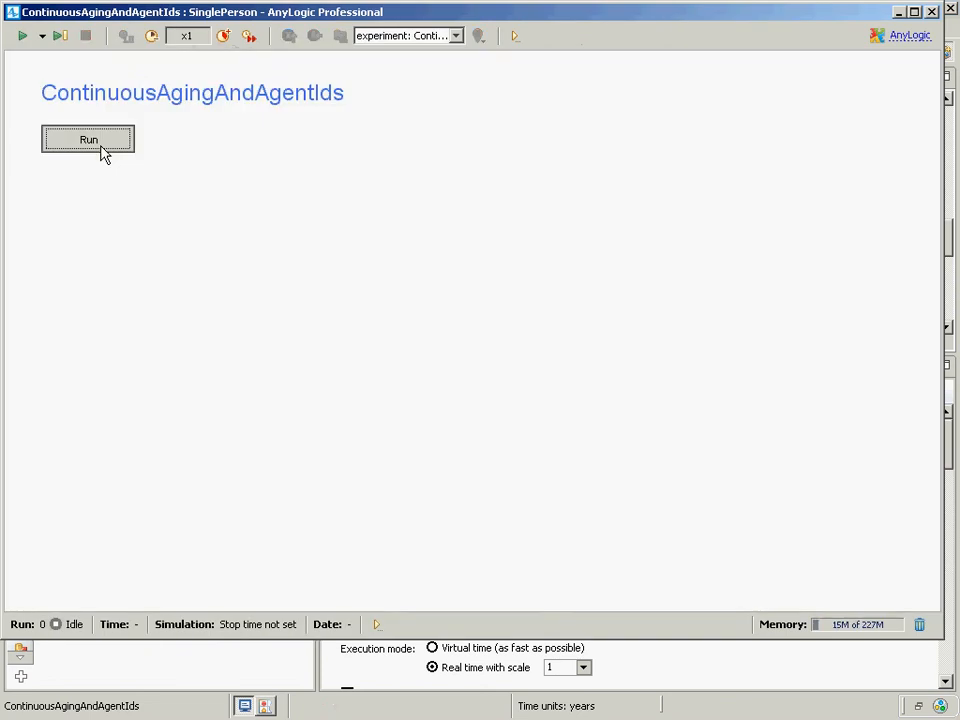
pyautogui.click(100, 150)
pyautogui.click(605, 690)
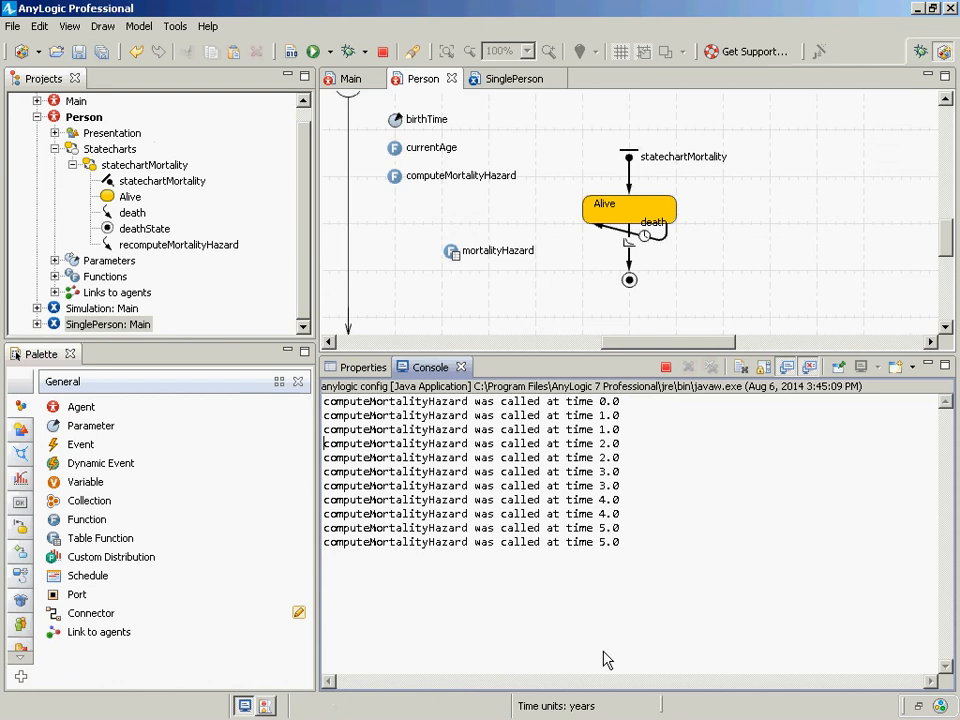
pyautogui.click(666, 240)
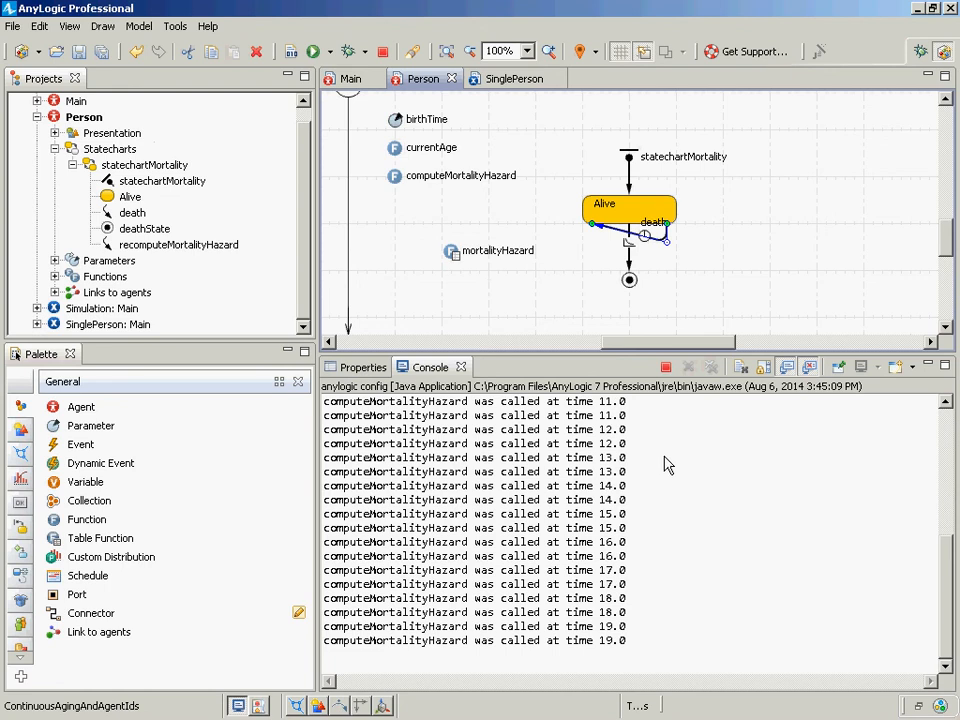
pyautogui.click(665, 370)
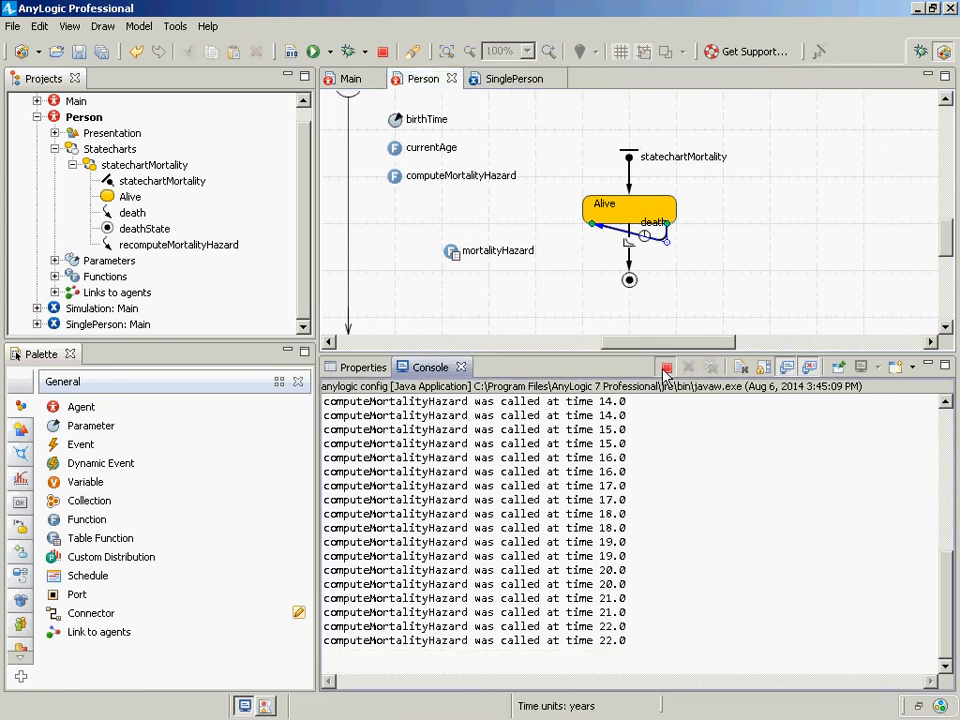
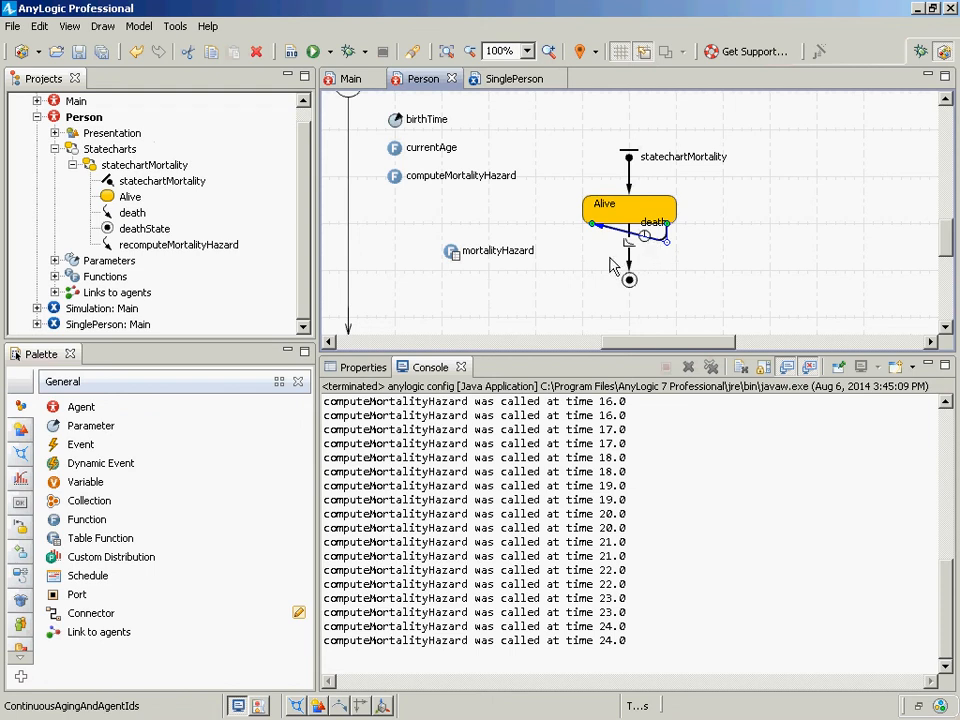
# - Delete the recomputeMortalityHazard transition from the Alive state and run the SinglePerson experiment without it
pyautogui.click(613, 265)
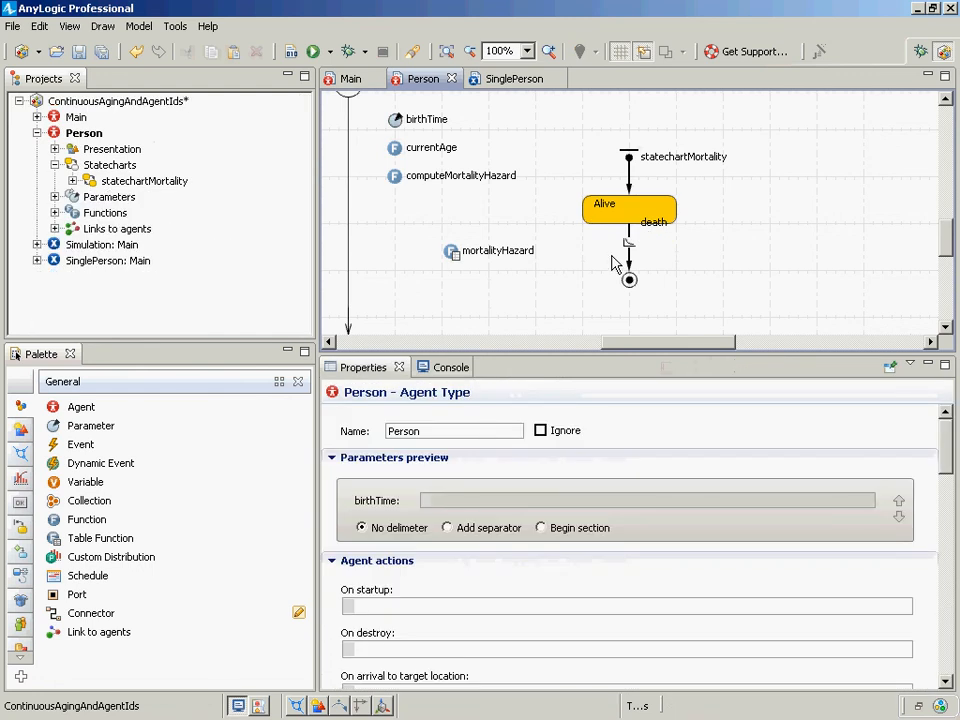
pyautogui.rightClick(108, 259)
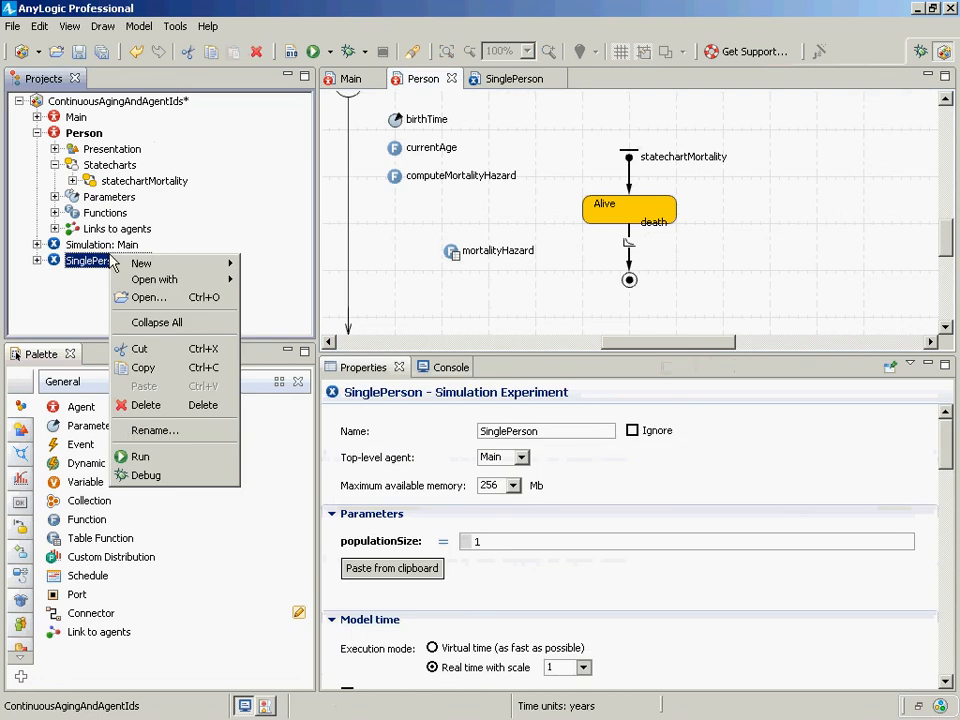
pyautogui.click(136, 456)
pyautogui.click(88, 141)
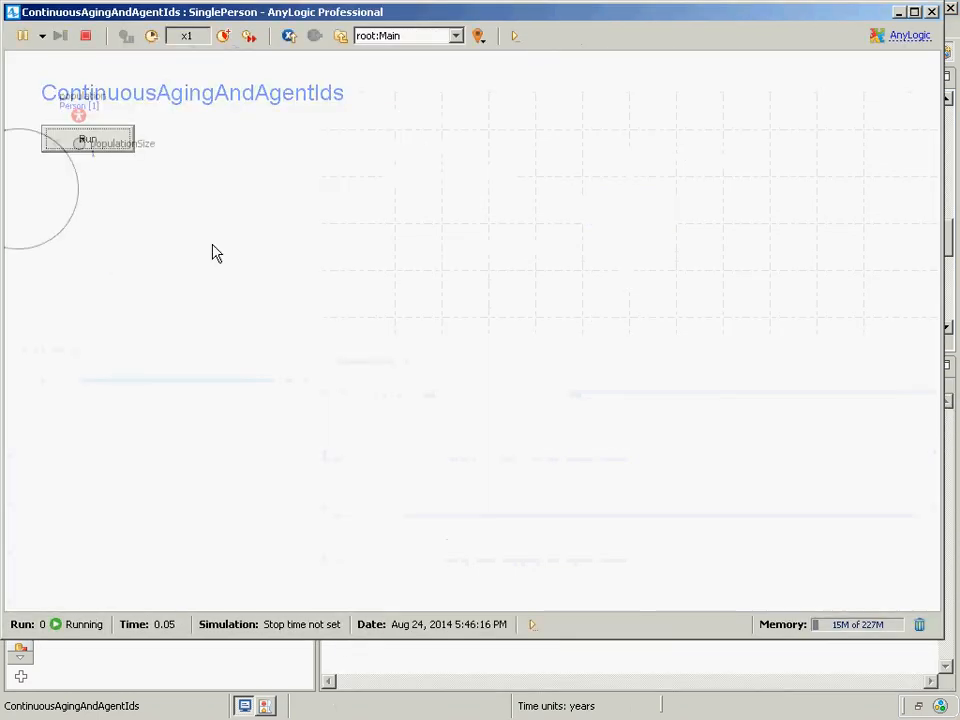
pyautogui.click(500, 672)
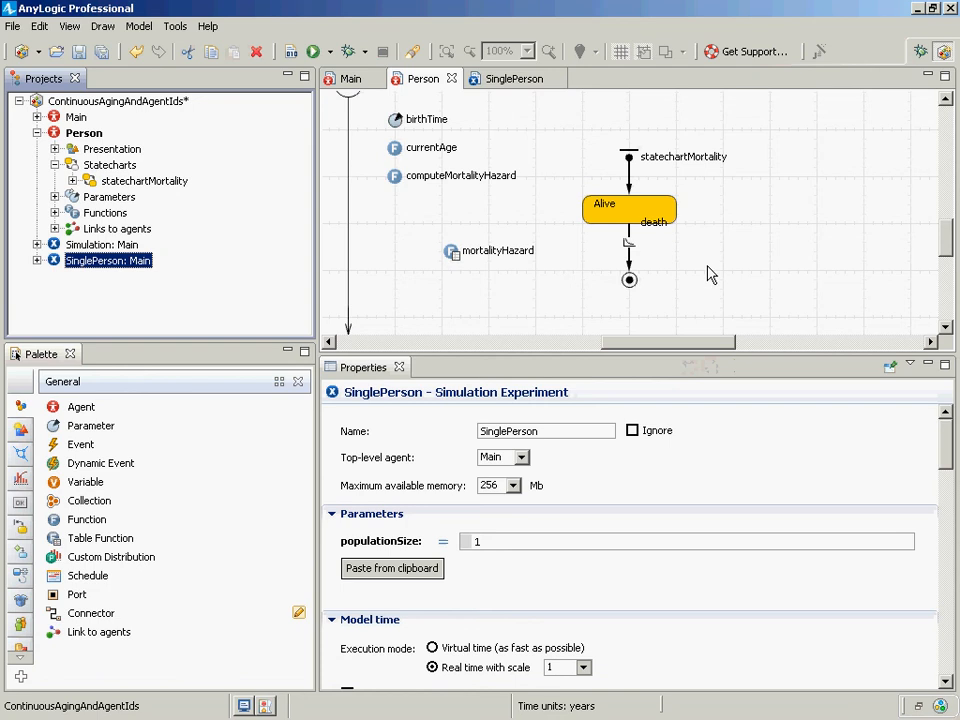
# - Restore the deleted recomputeMortalityHazard transition and move its bend and arrow end so it runs inside the Alive state
pyautogui.click(710, 274)
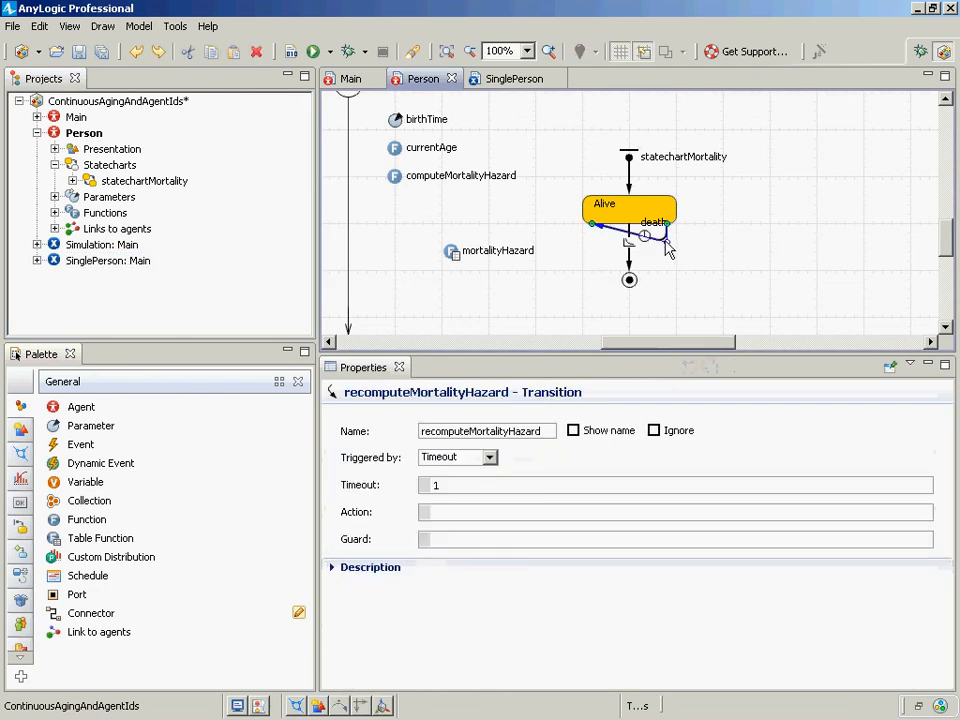
pyautogui.moveTo(665, 242); pyautogui.dragTo(657, 206)
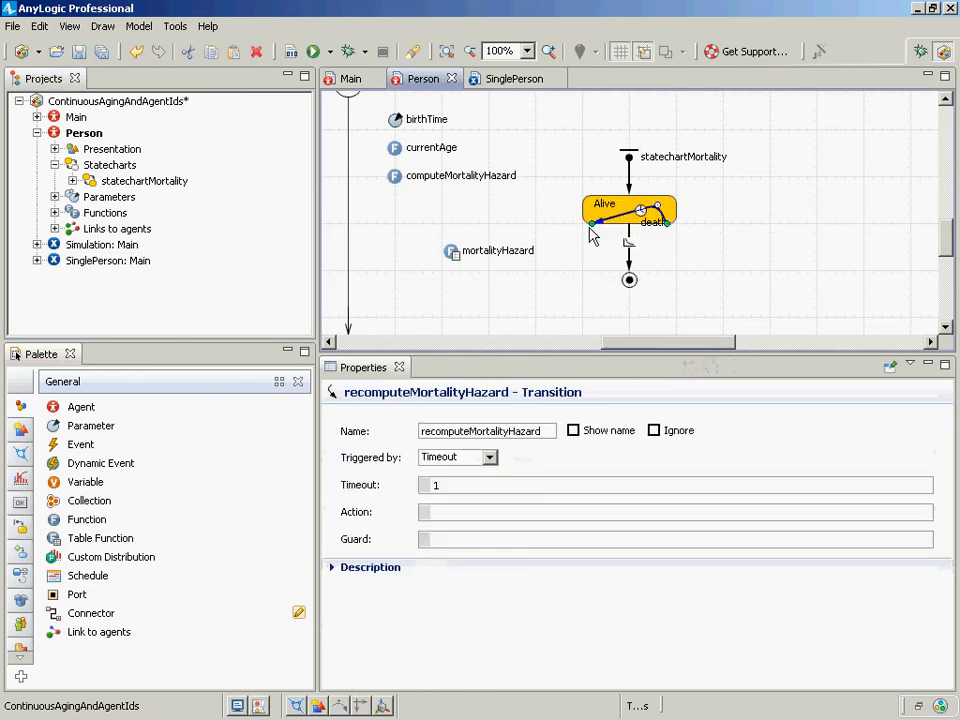
pyautogui.moveTo(591, 225); pyautogui.dragTo(601, 197)
# - Build the model, run the SinglePerson experiment with the internal transition and stop it after about seven simulated years
pyautogui.click(290, 51)
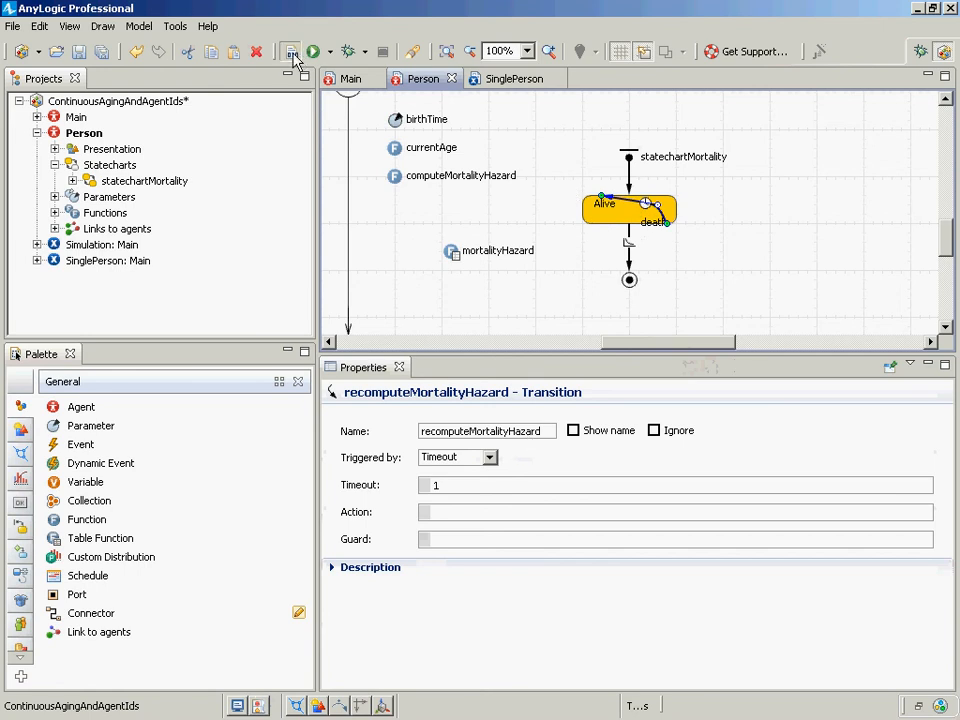
pyautogui.rightClick(135, 261)
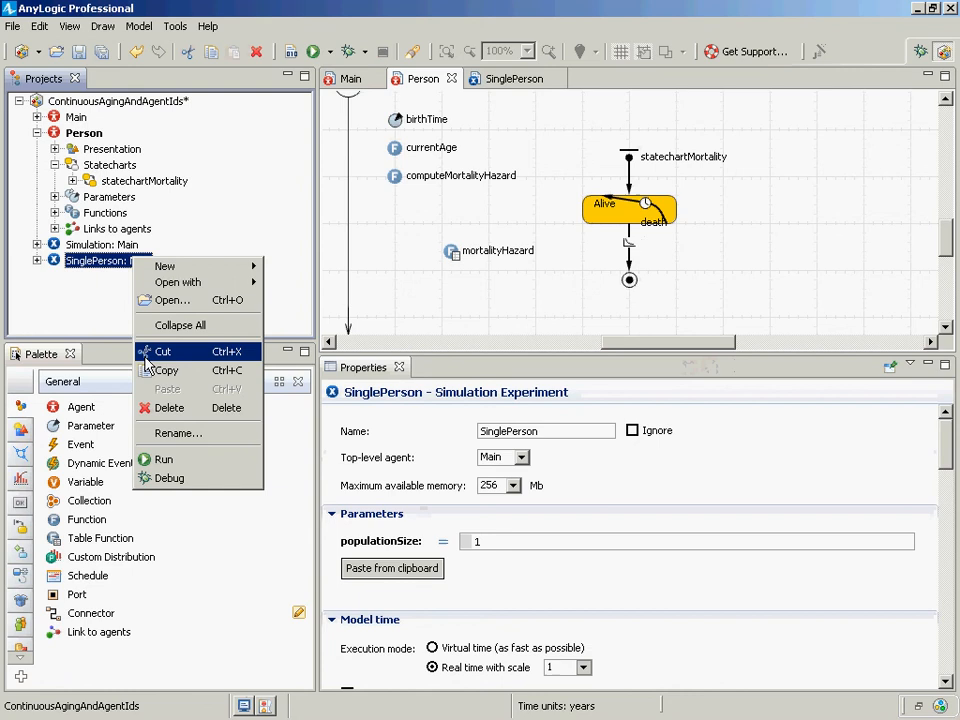
pyautogui.click(160, 458)
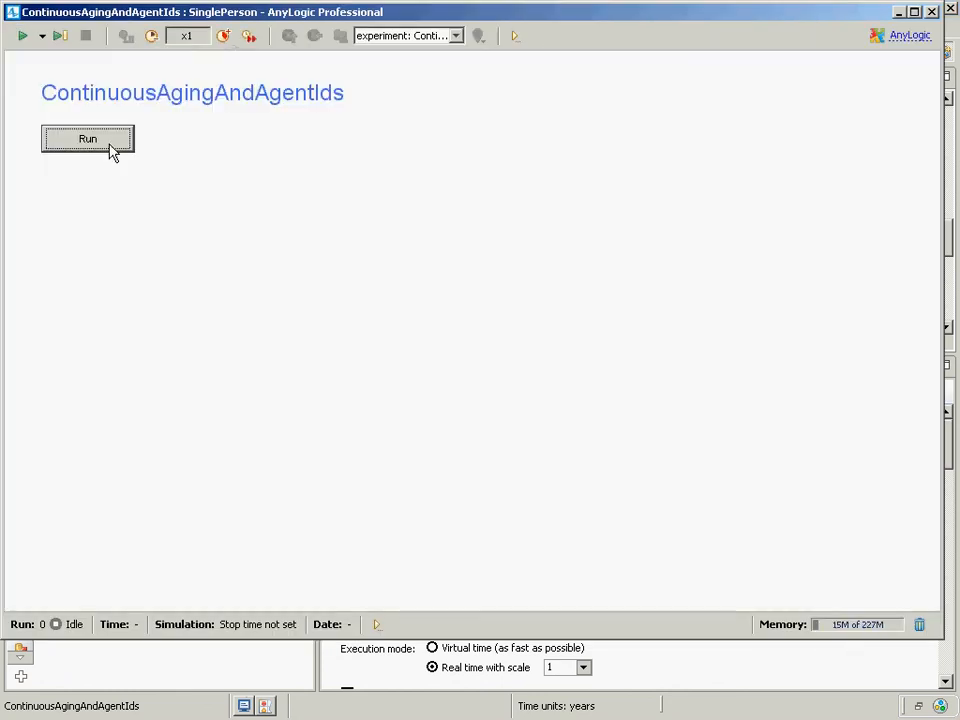
pyautogui.click(111, 149)
pyautogui.click(433, 658)
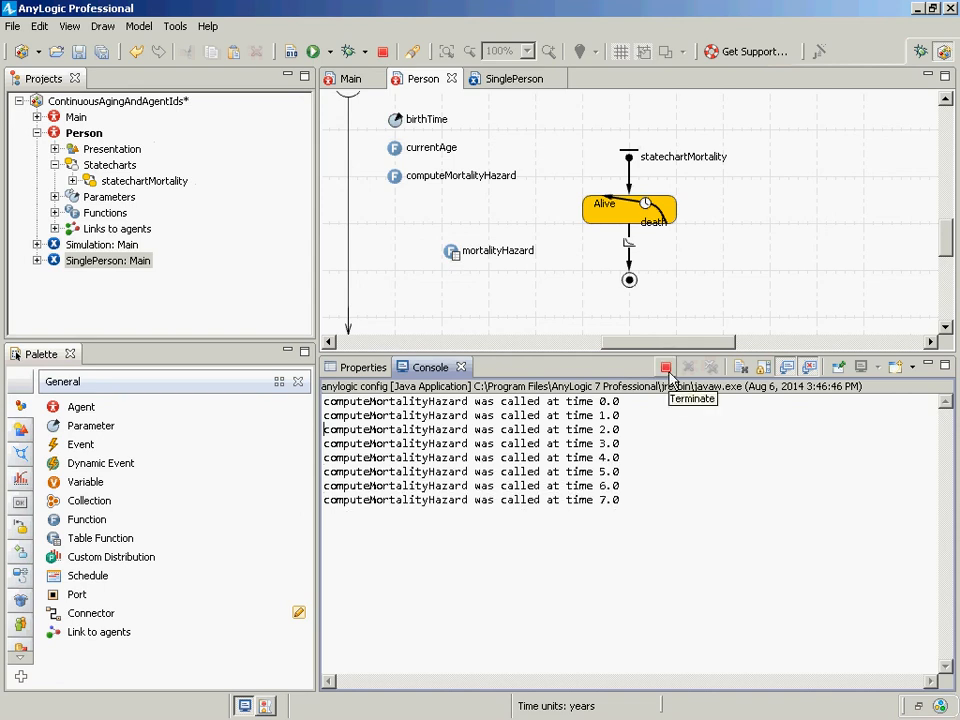
pyautogui.click(667, 370)
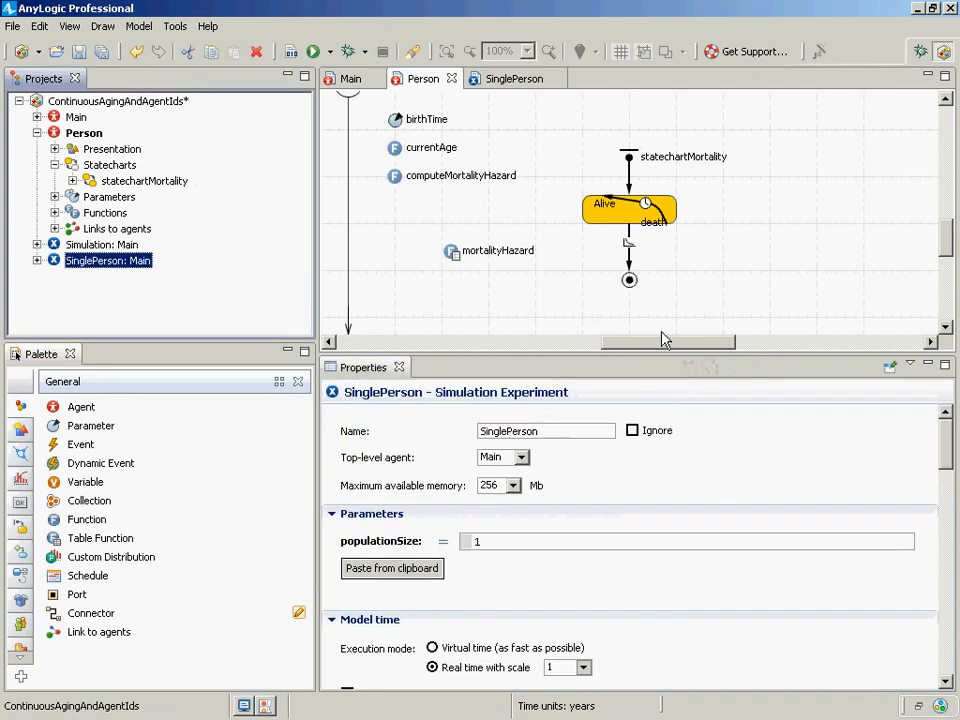
# - Inspect the recomputeMortalityHazard transition's timeout setting and the properties of the Alive state that contains it
pyautogui.click(652, 214)
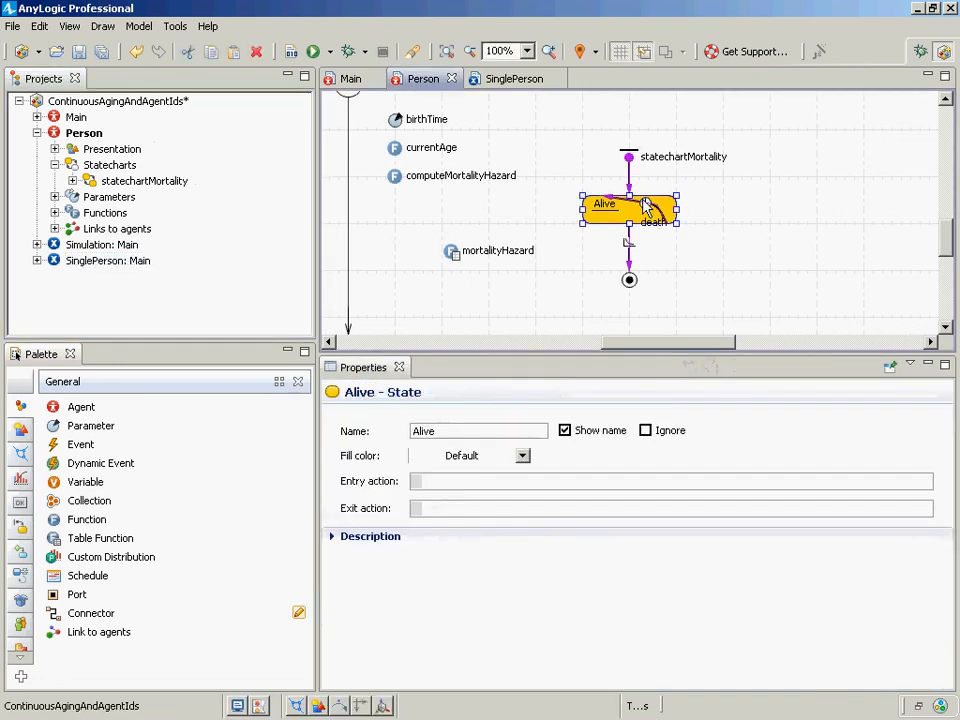
pyautogui.click(622, 200)
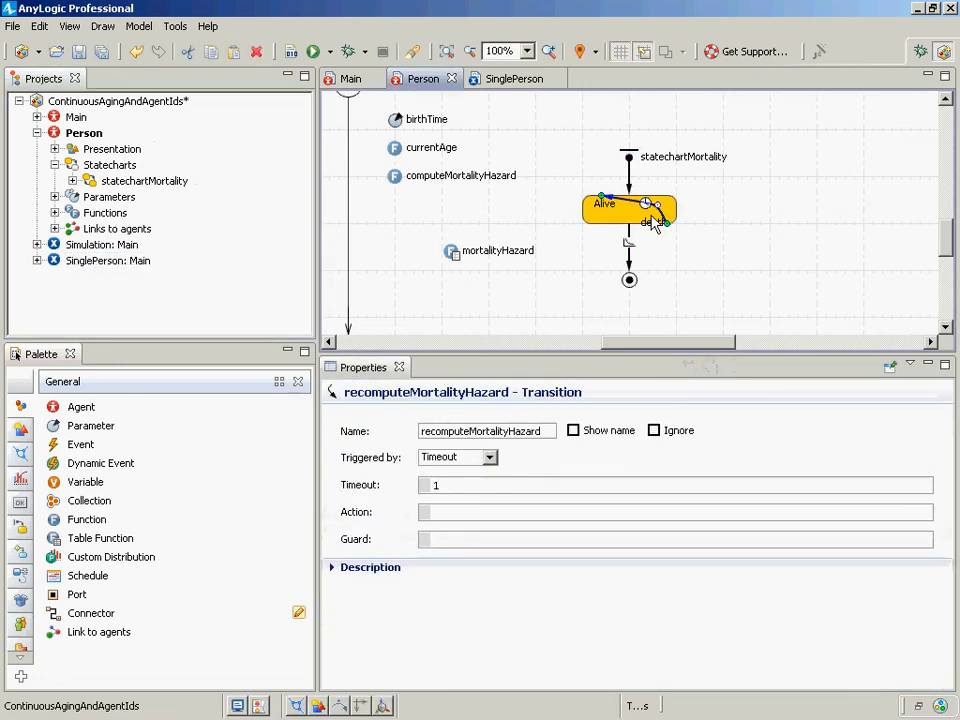
pyautogui.click(521, 487)
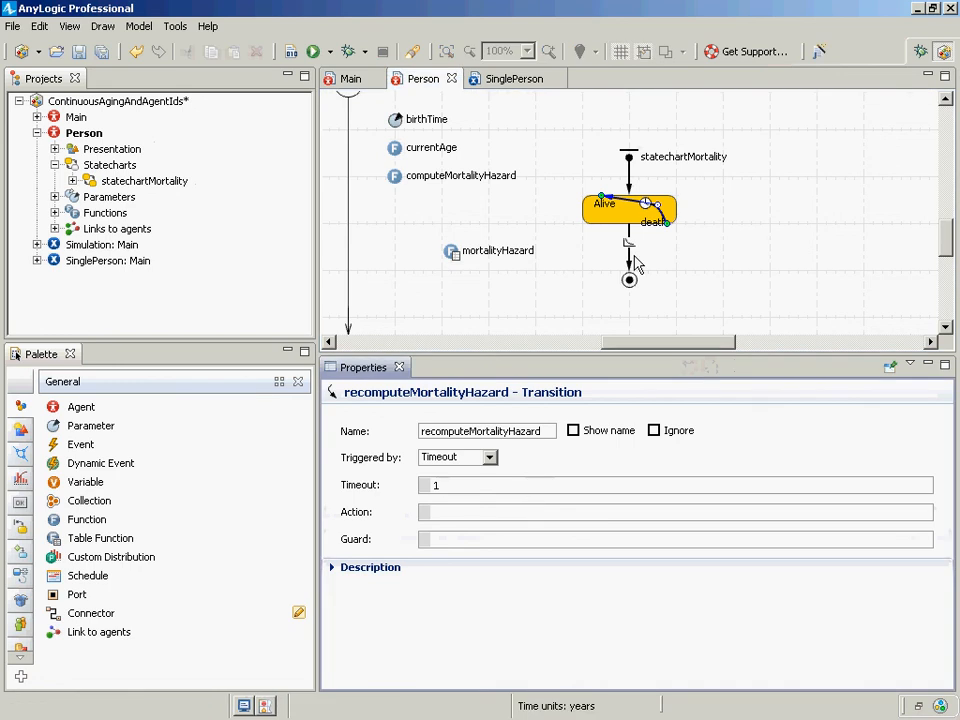
pyautogui.click(615, 213)
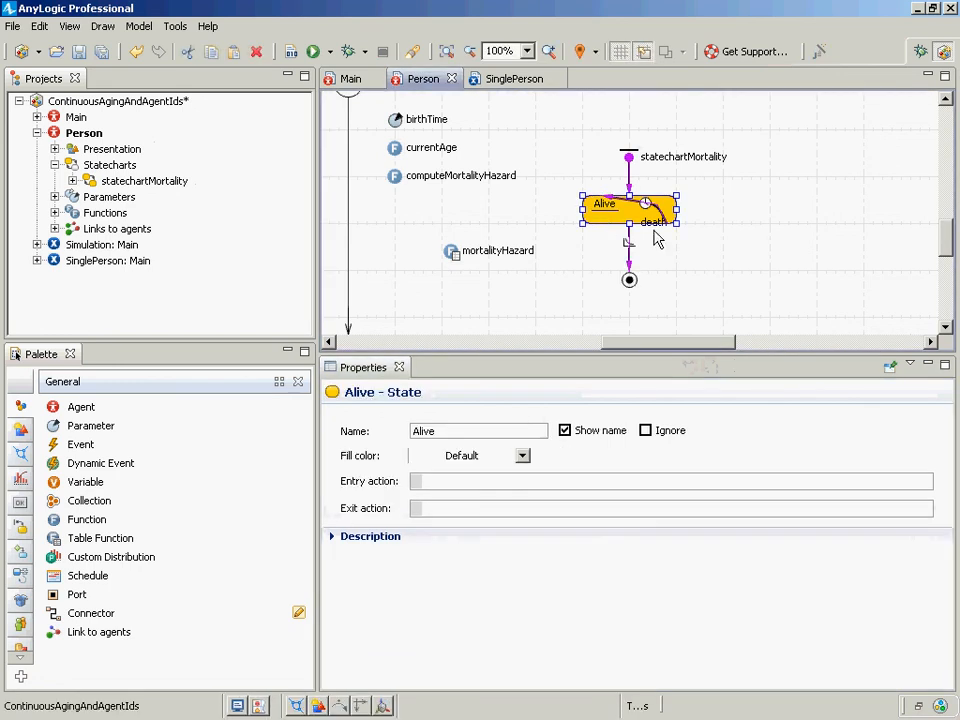
# - Save the model, run the SinglePerson experiment with the one-year recompute timeout, and stop it after viewing the console output
pyautogui.click(648, 206)
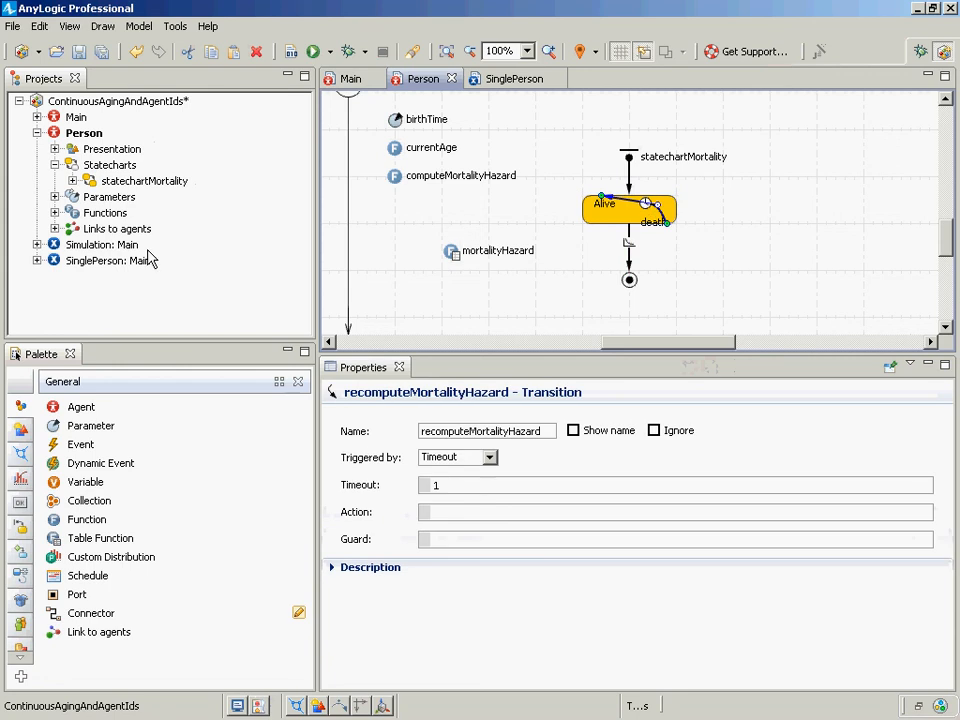
pyautogui.hotkey('ctrl', 's')
pyautogui.click(126, 264)
pyautogui.rightClick(126, 264)
pyautogui.click(184, 465)
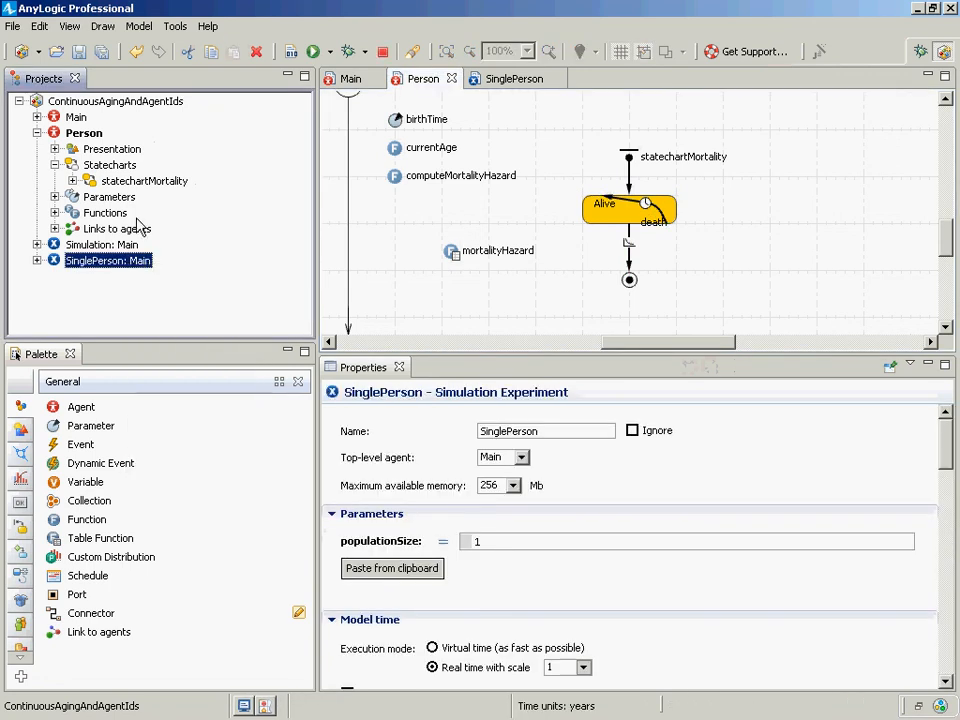
pyautogui.click(118, 146)
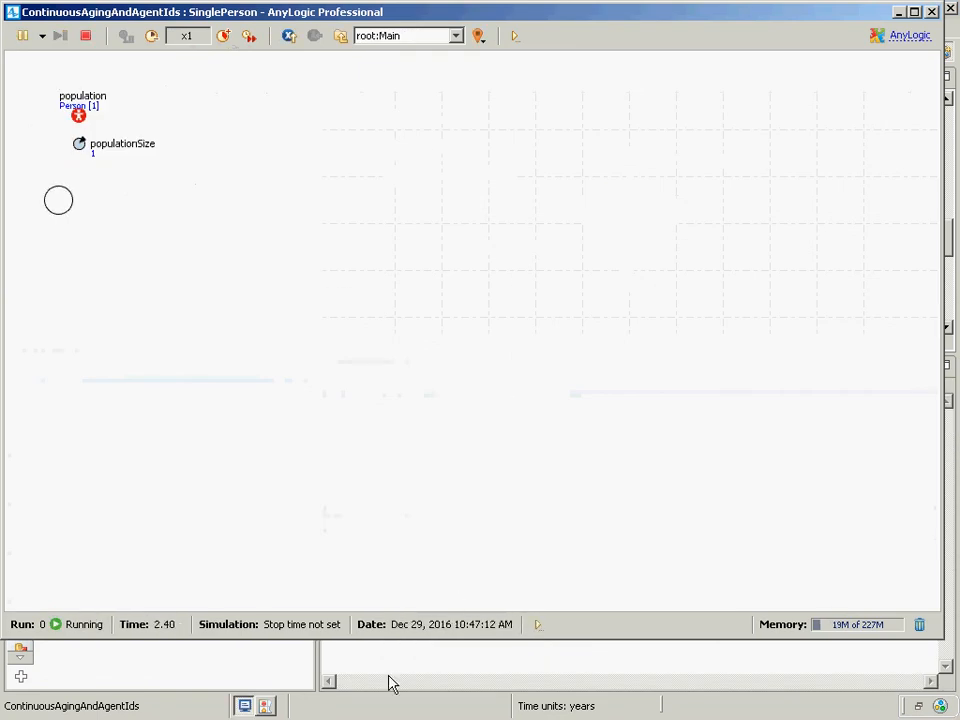
pyautogui.hotkey('alt', 'Tab')
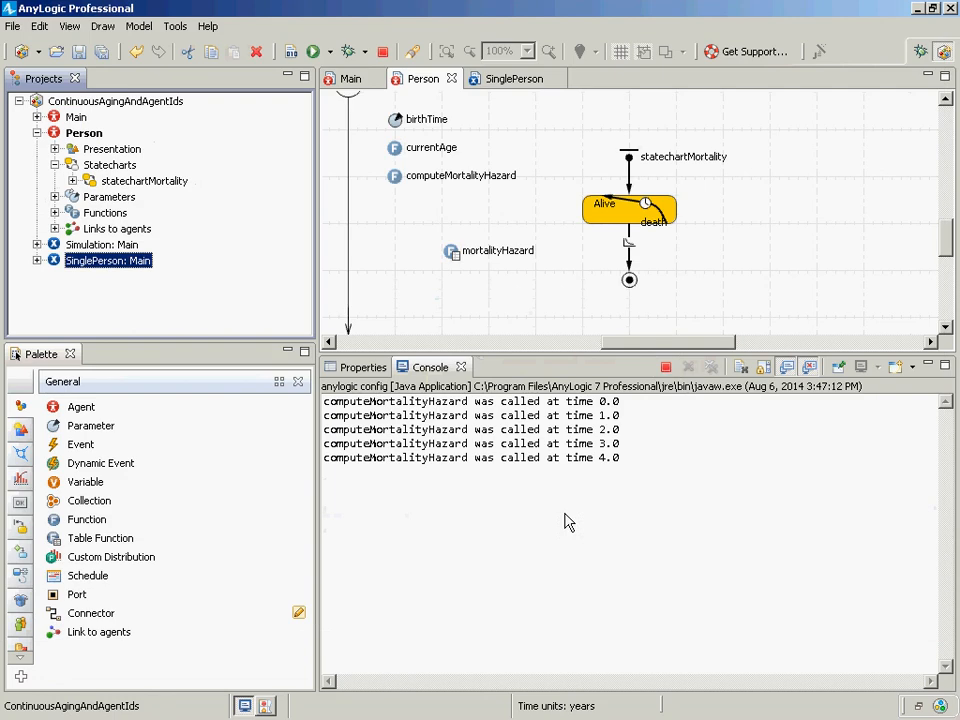
pyautogui.click(665, 372)
# - Set the recomputeMortalityHazard transition's timeout to 3*month() and save the model
pyautogui.click(655, 215)
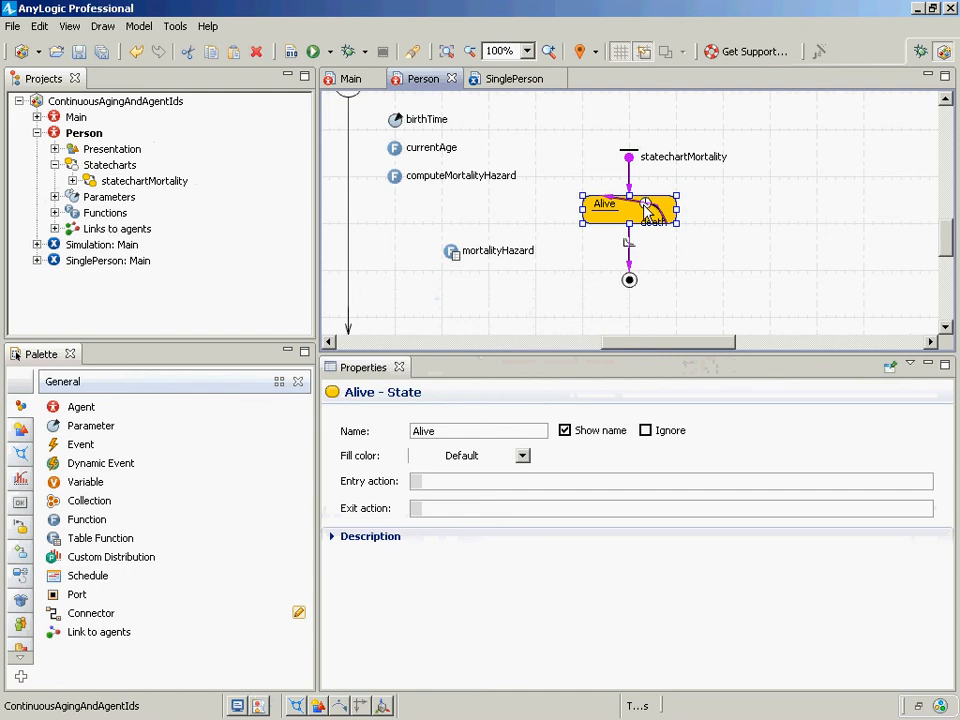
pyautogui.click(647, 210)
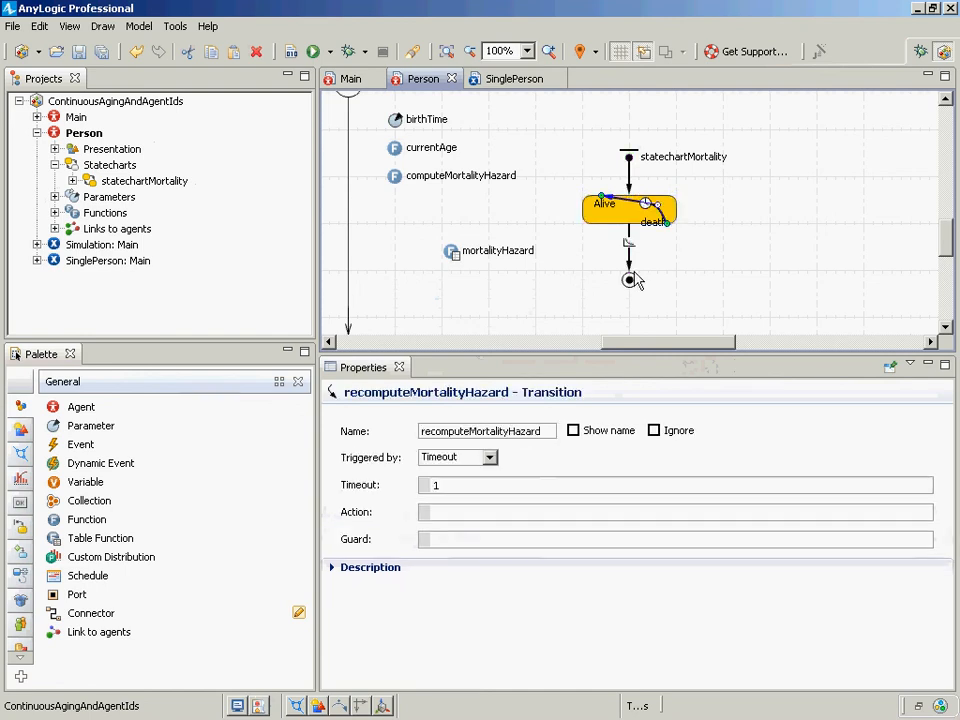
pyautogui.click(489, 490)
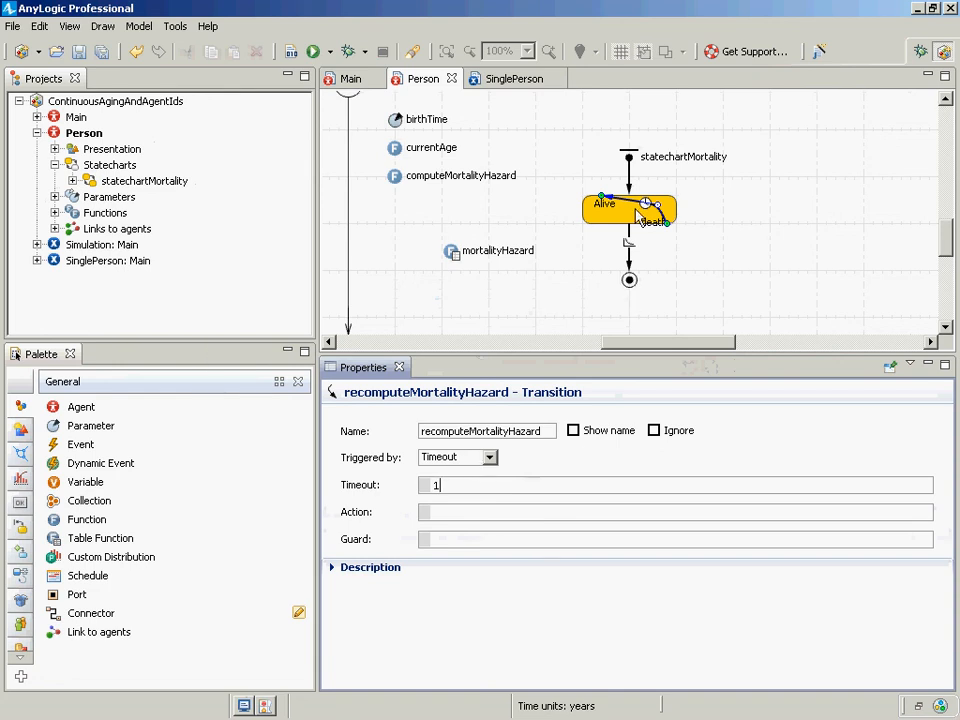
pyautogui.press('BackSpace')
pyautogui.write('3*month()')
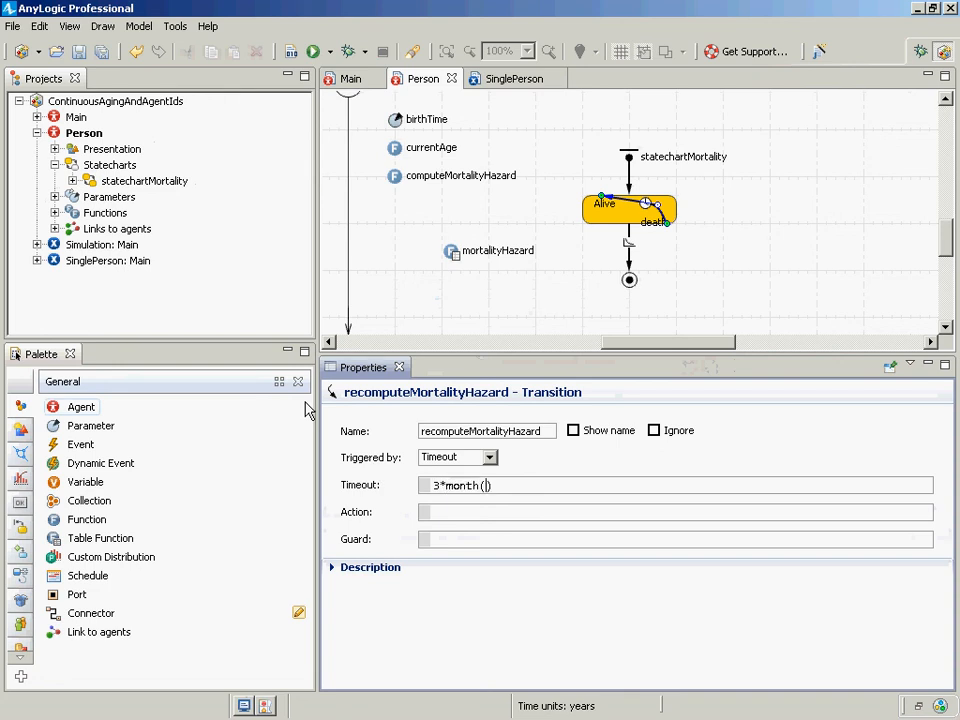
pyautogui.hotkey('ctrl', 's')
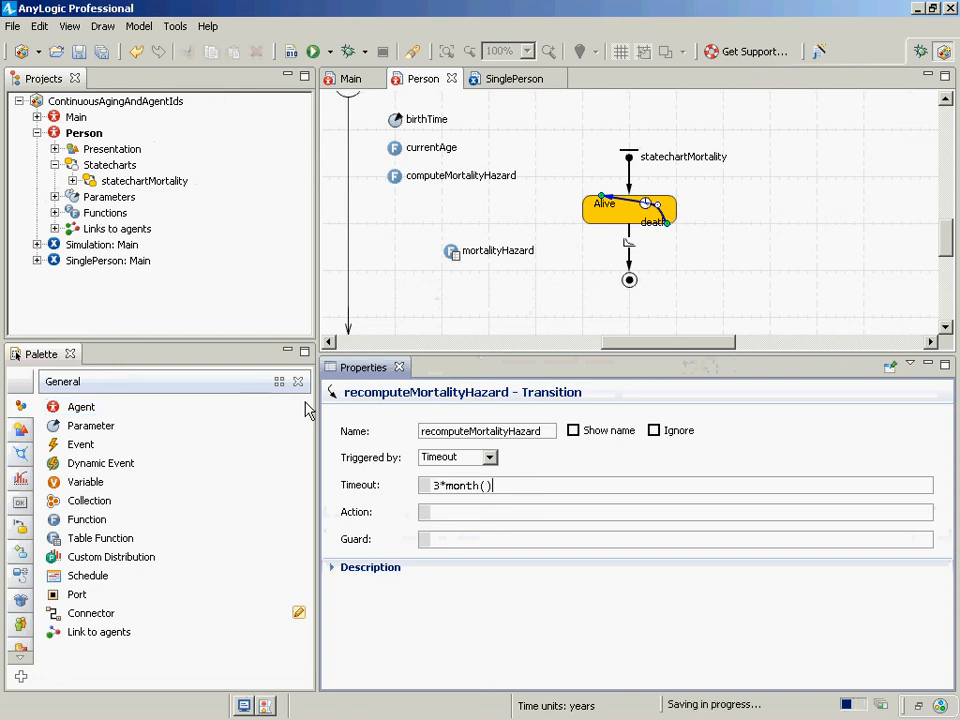
# - Run the SinglePerson experiment at x5 speed, move its window aside to watch the console output, and close the window
pyautogui.click(628, 235)
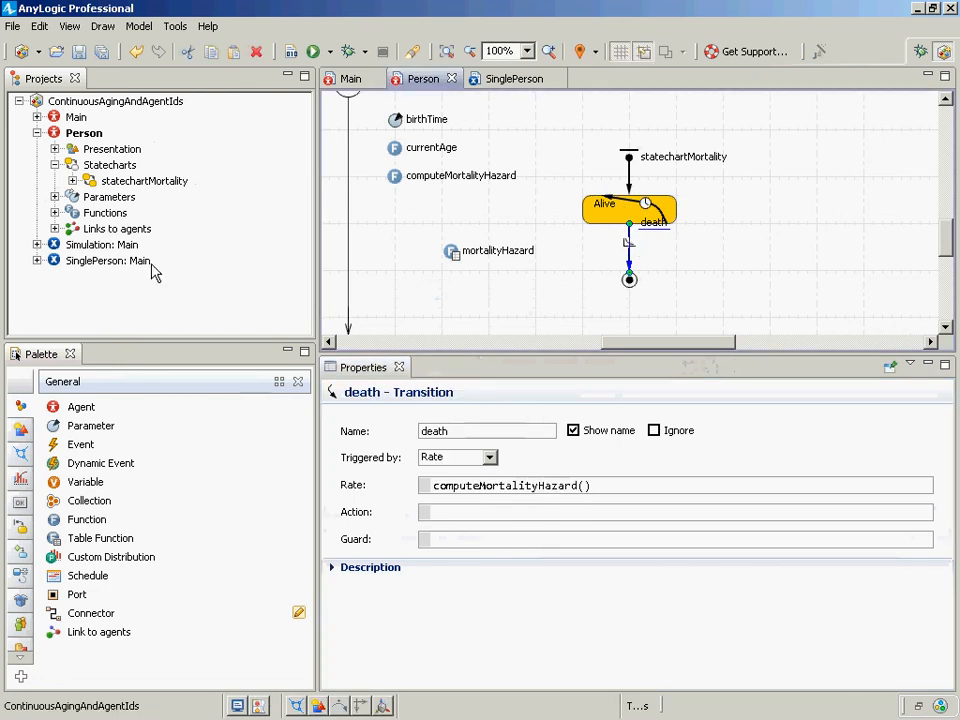
pyautogui.click(92, 262)
pyautogui.rightClick(90, 261)
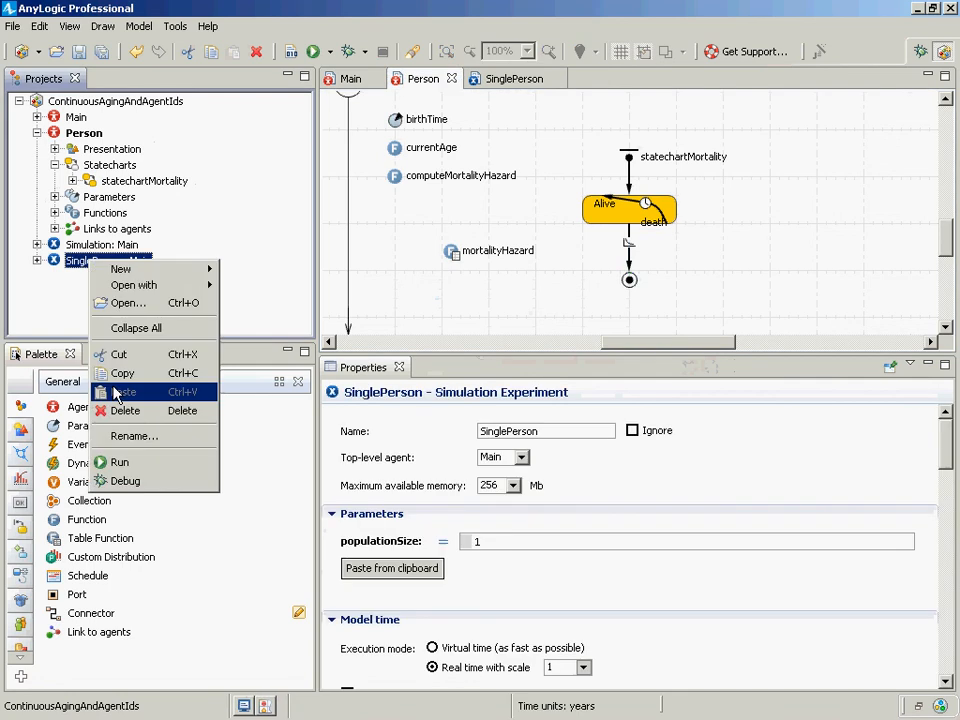
pyautogui.click(119, 462)
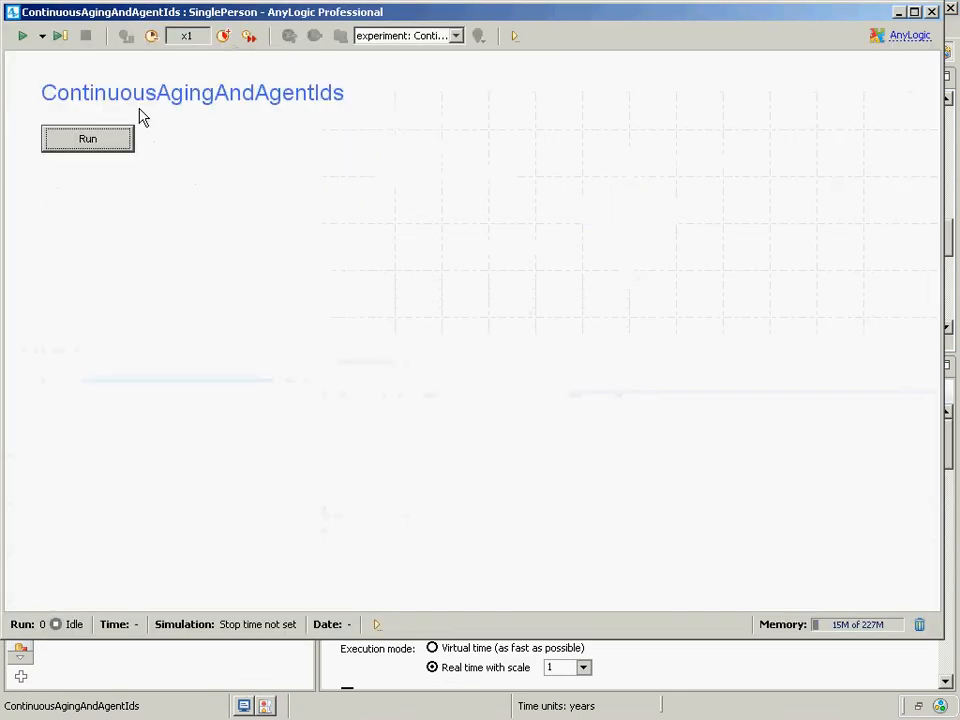
pyautogui.click(116, 150)
pyautogui.click(222, 35)
pyautogui.click(222, 35)
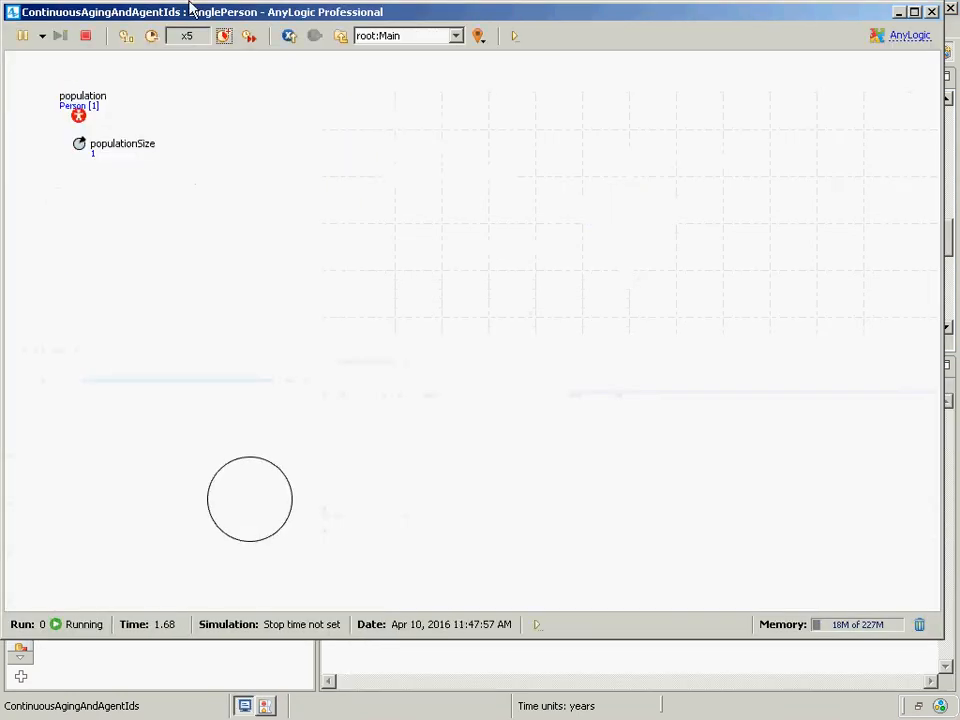
pyautogui.moveTo(172, 18); pyautogui.dragTo(822, 143)
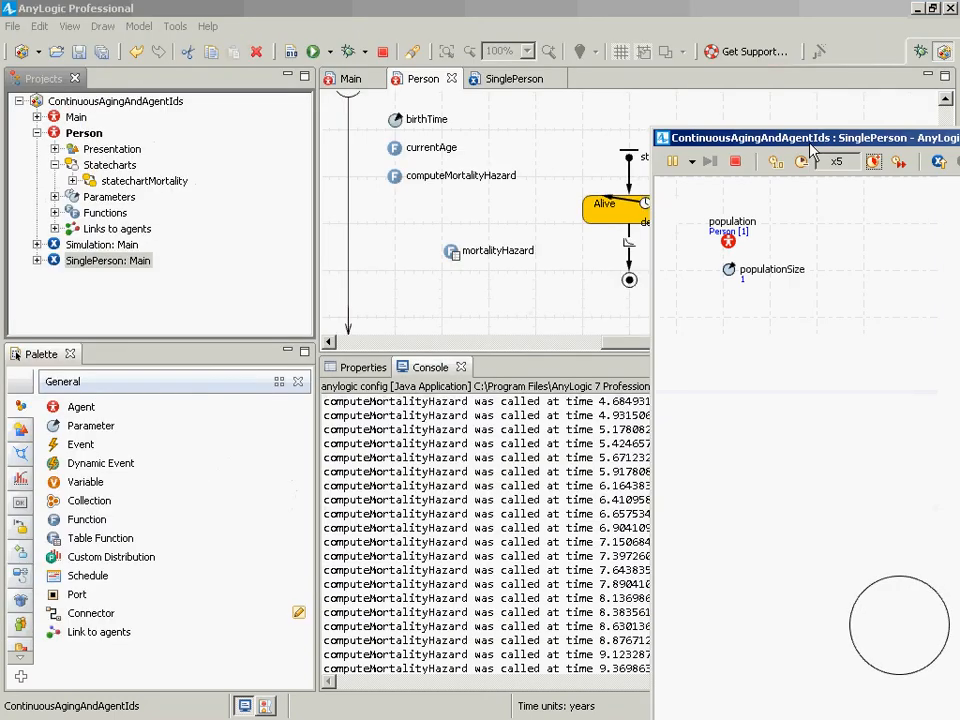
pyautogui.doubleClick(660, 143)
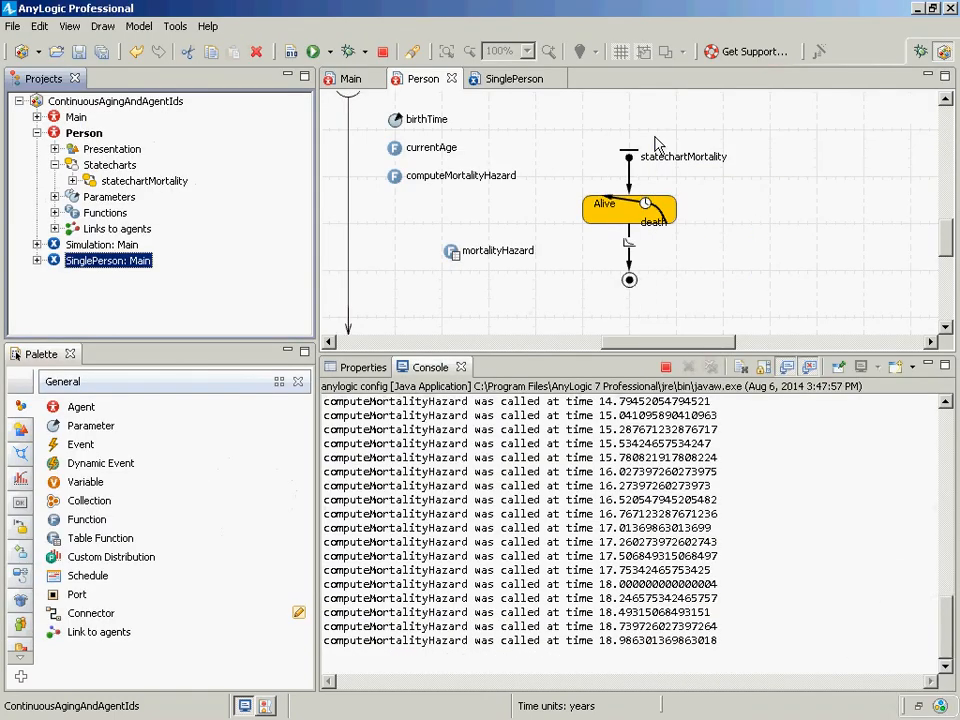
# - Inspect the timeout of the recomputeMortalityHazard transition and the rate of the death transition
pyautogui.click(646, 211)
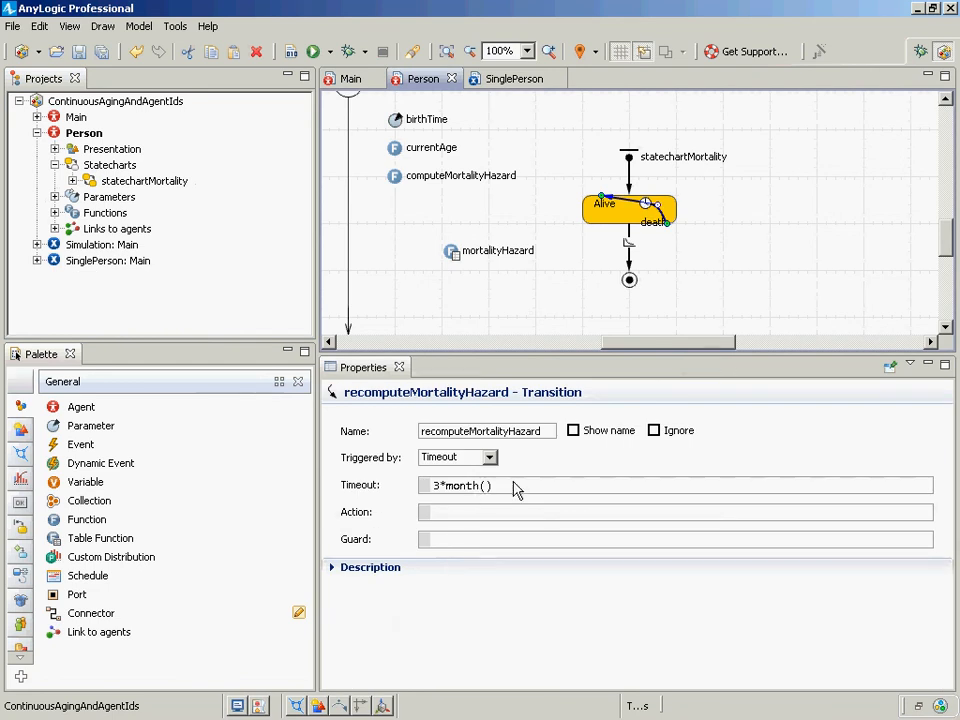
pyautogui.click(513, 484)
pyautogui.click(627, 240)
pyautogui.rightClick(628, 242)
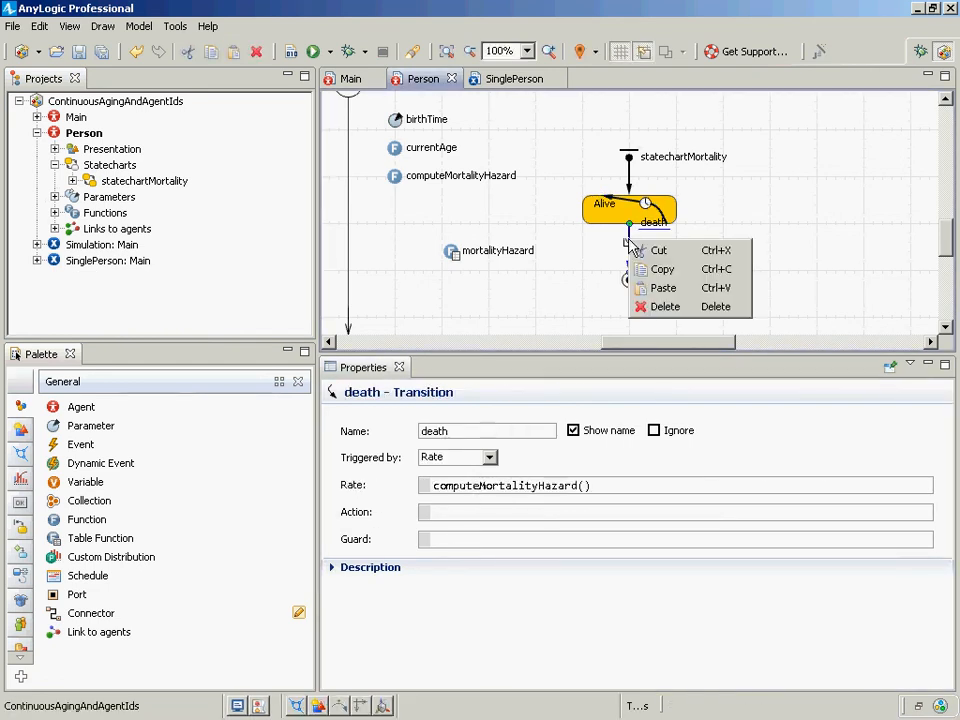
# - Run the SinglePerson experiment again at x1 speed, read the call times in the console, and terminate the run
pyautogui.click(100, 245)
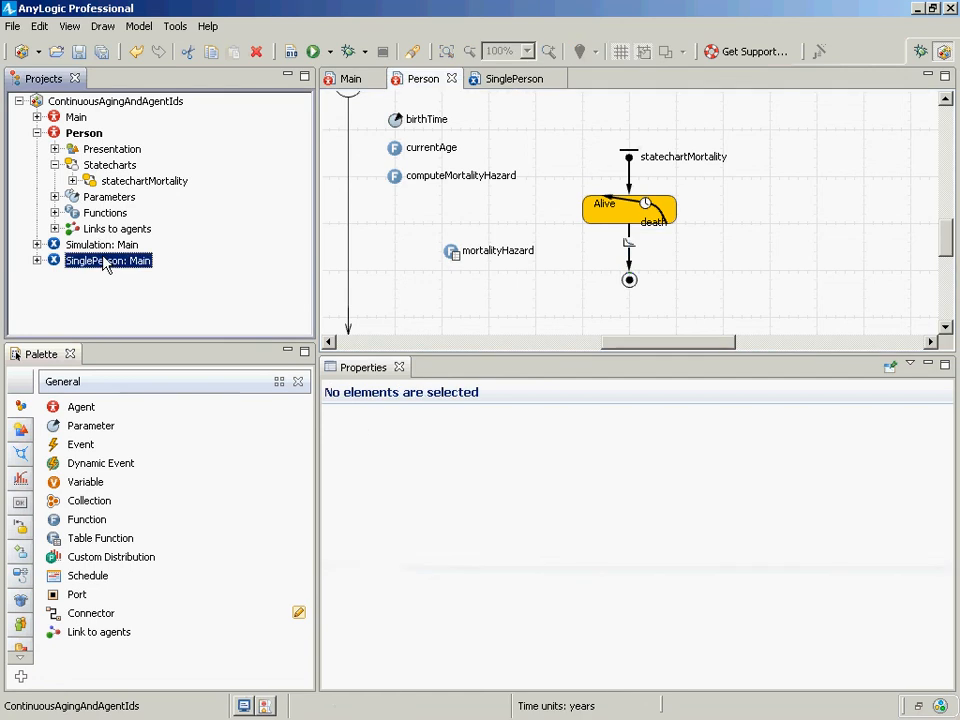
pyautogui.rightClick(105, 262)
pyautogui.click(128, 158)
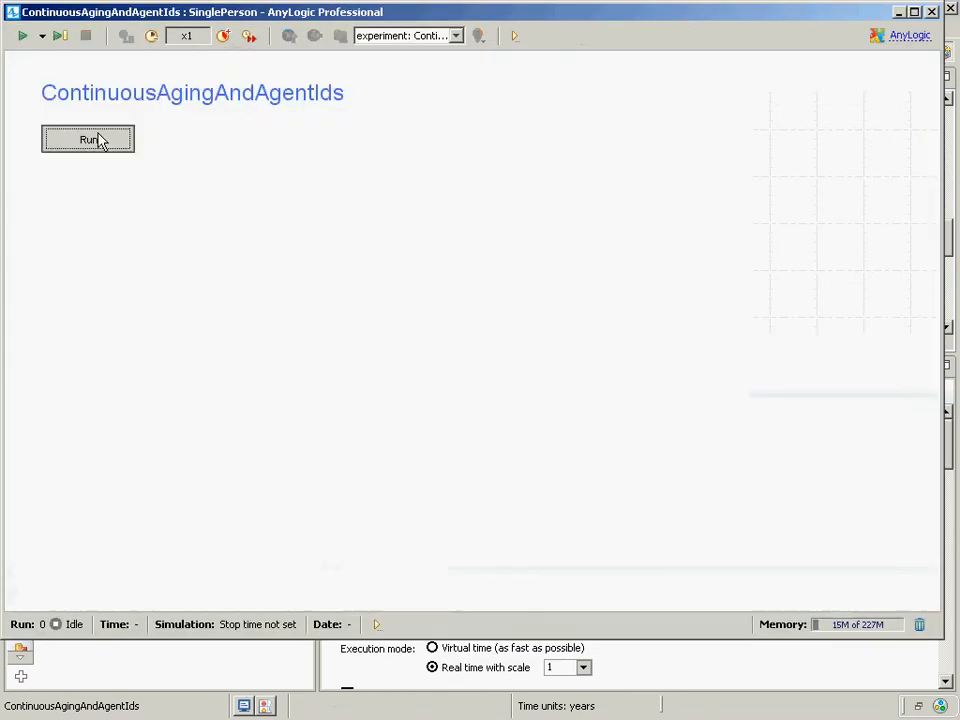
pyautogui.click(96, 141)
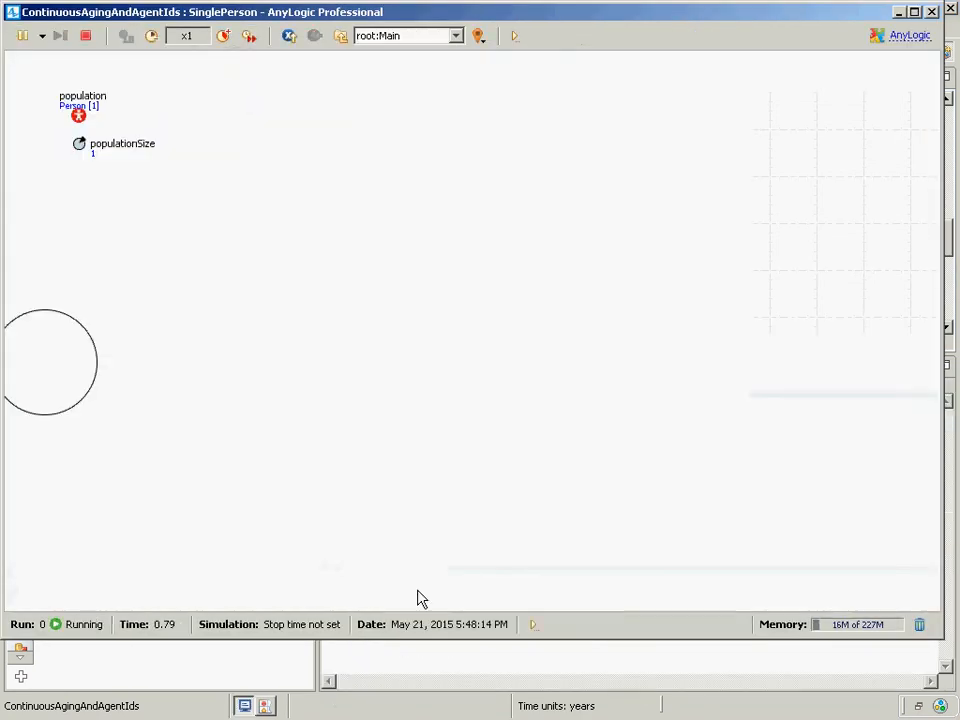
pyautogui.click(500, 672)
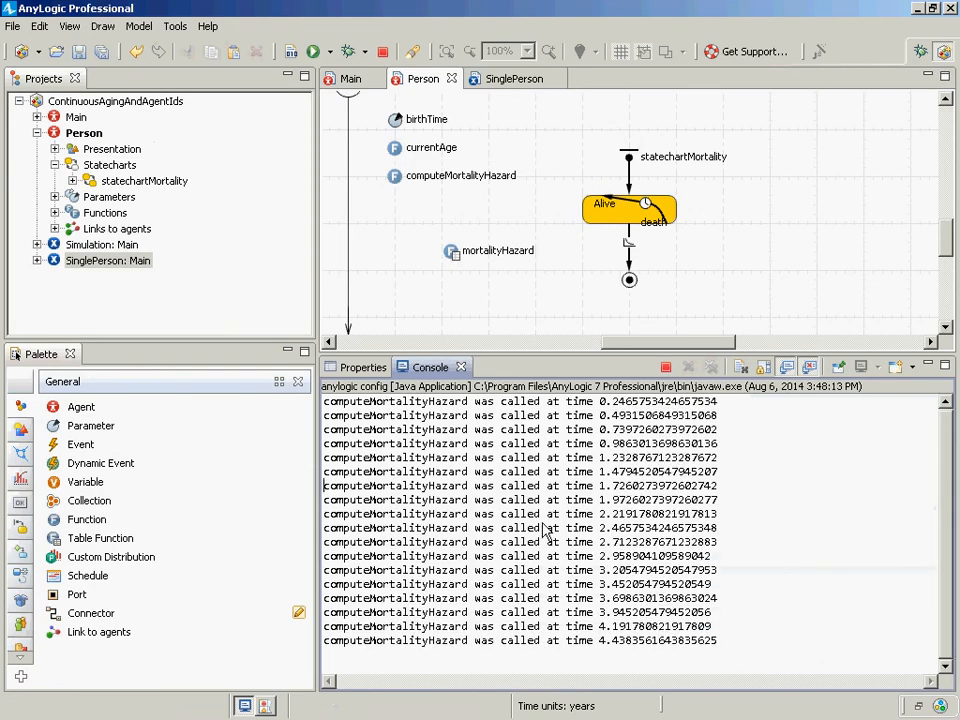
pyautogui.click(667, 368)
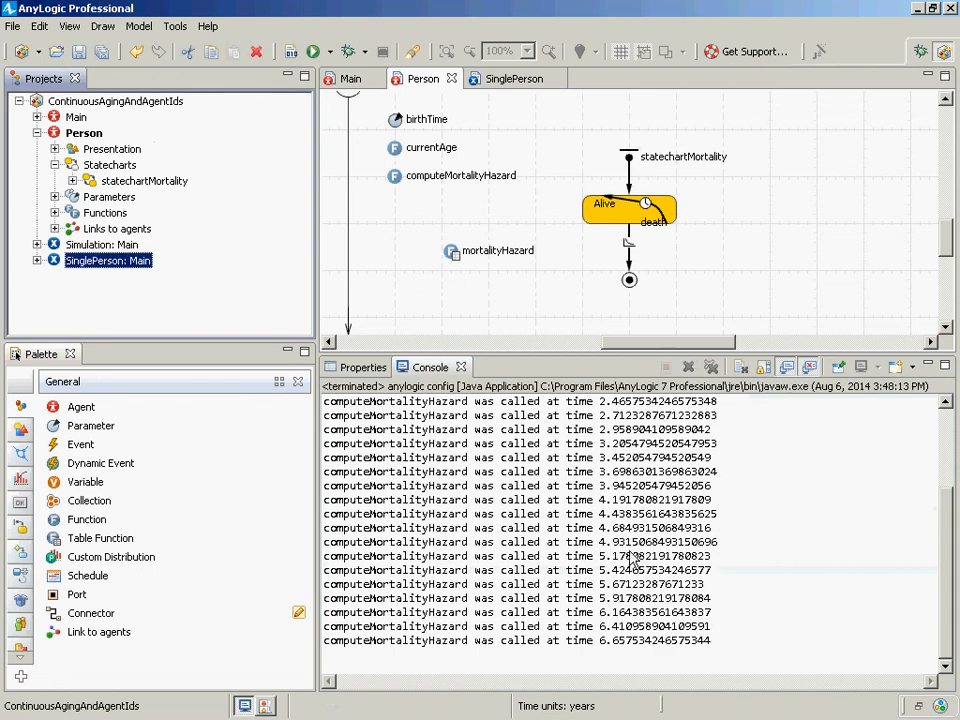
# - Inspect the properties of the recomputeMortalityHazard transition and of the oval at the Person diagram's origin
pyautogui.click(666, 218)
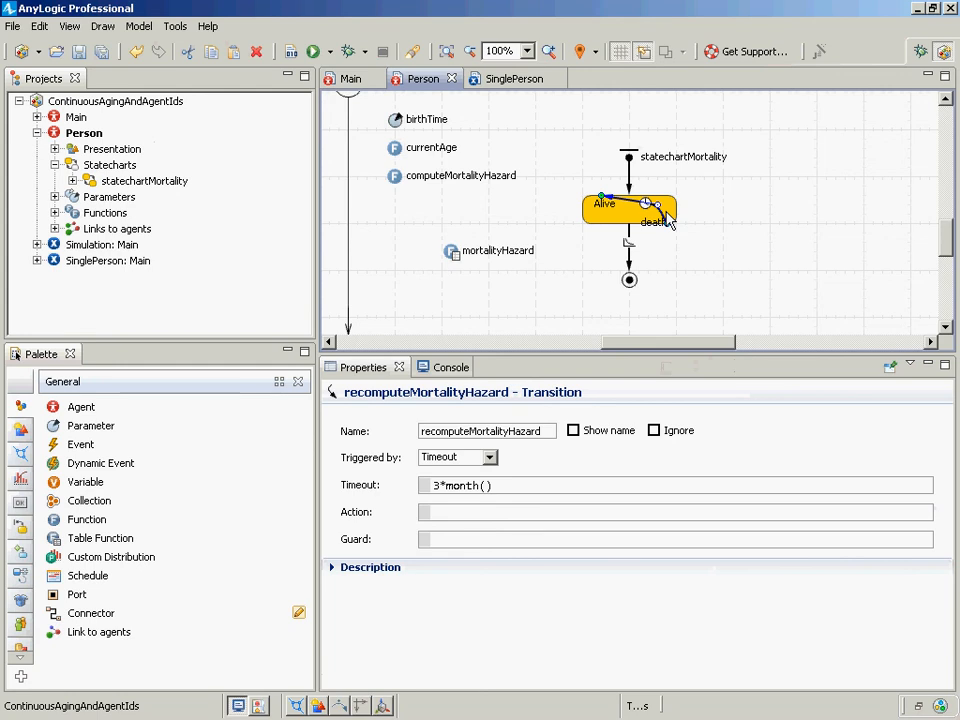
pyautogui.click(352, 95)
pyautogui.scroll(1, 390, 178)
pyautogui.scroll(1, 390, 178)
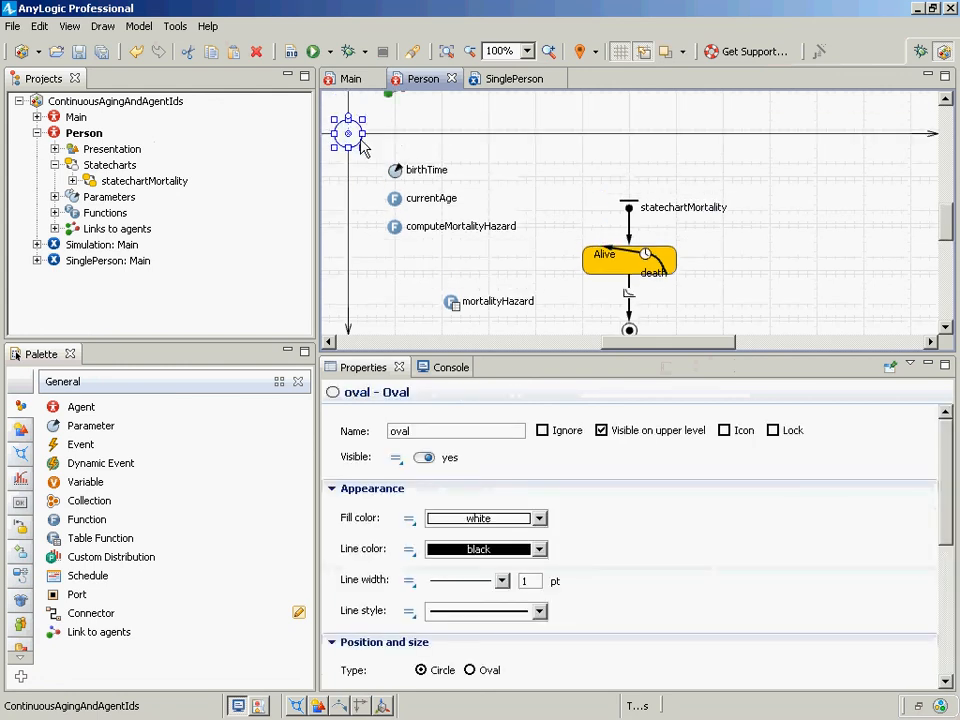
# - Run the Simulation experiment with its 100-person population at x25 speed and close its window
pyautogui.rightClick(90, 247)
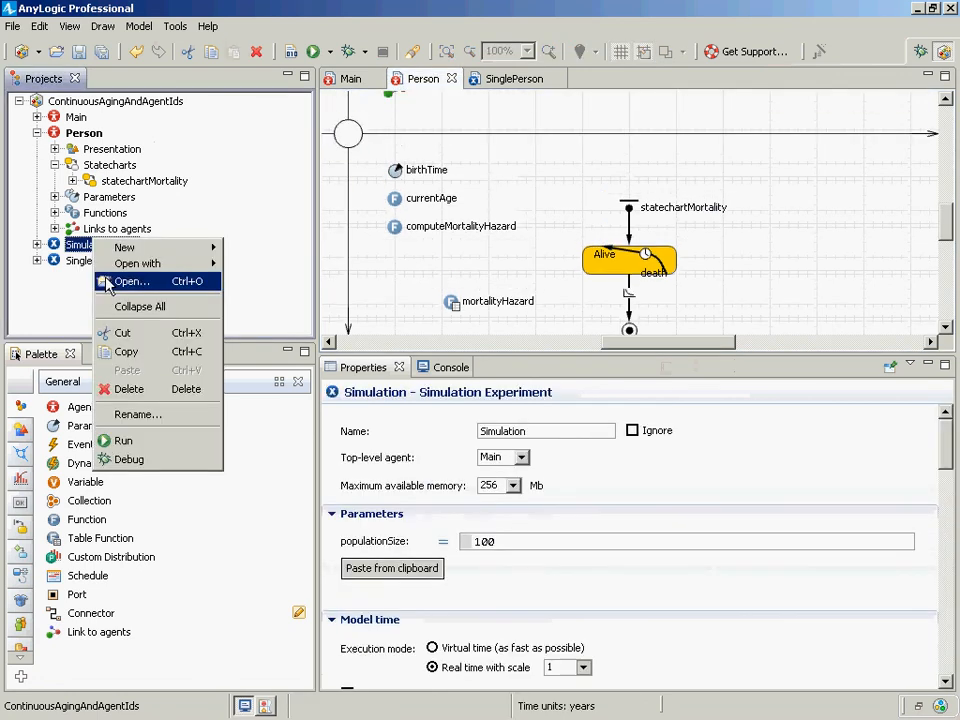
pyautogui.click(140, 440)
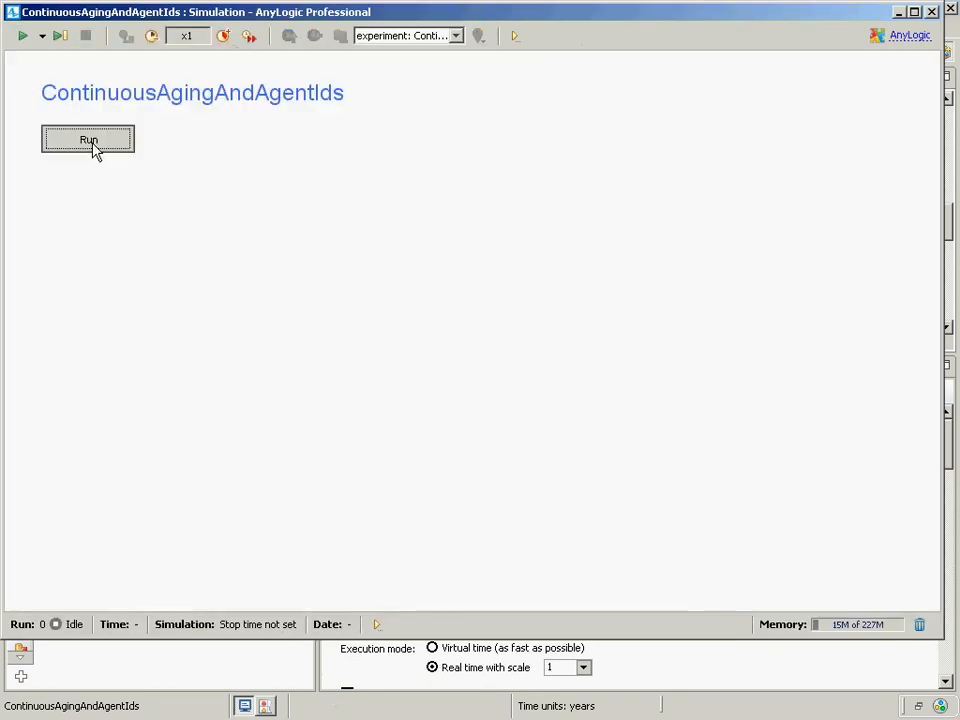
pyautogui.click(92, 144)
pyautogui.click(223, 40)
pyautogui.click(223, 37)
pyautogui.click(223, 37)
pyautogui.click(223, 37)
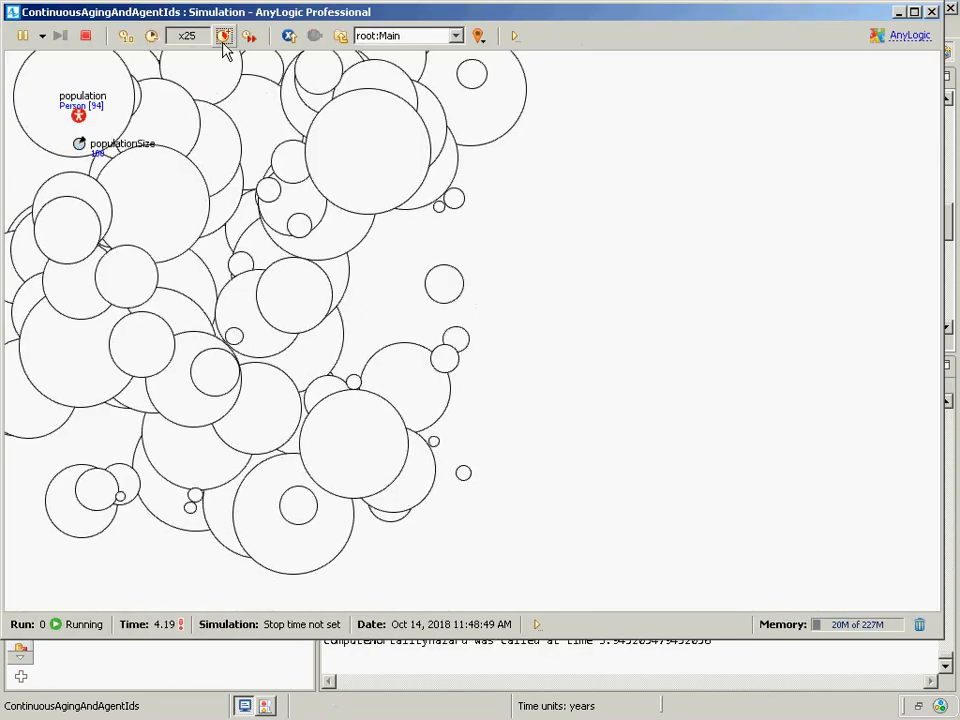
pyautogui.click(933, 12)
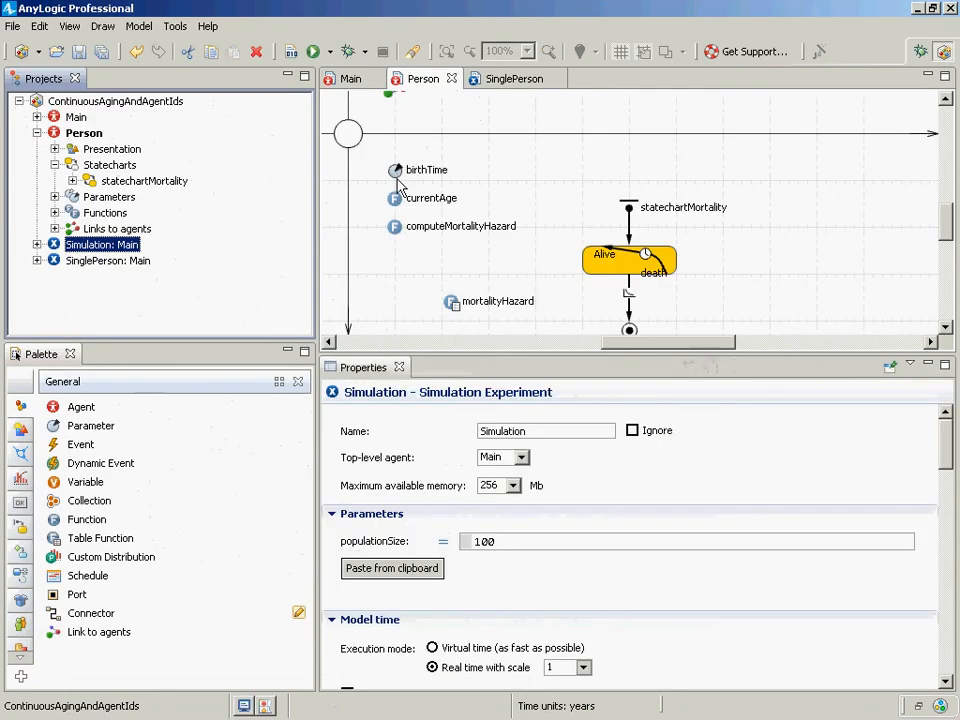
# - Inspect the properties of the birthTime parameter, the currentAge function and the death transition, resizing the properties area to view them
pyautogui.click(396, 174)
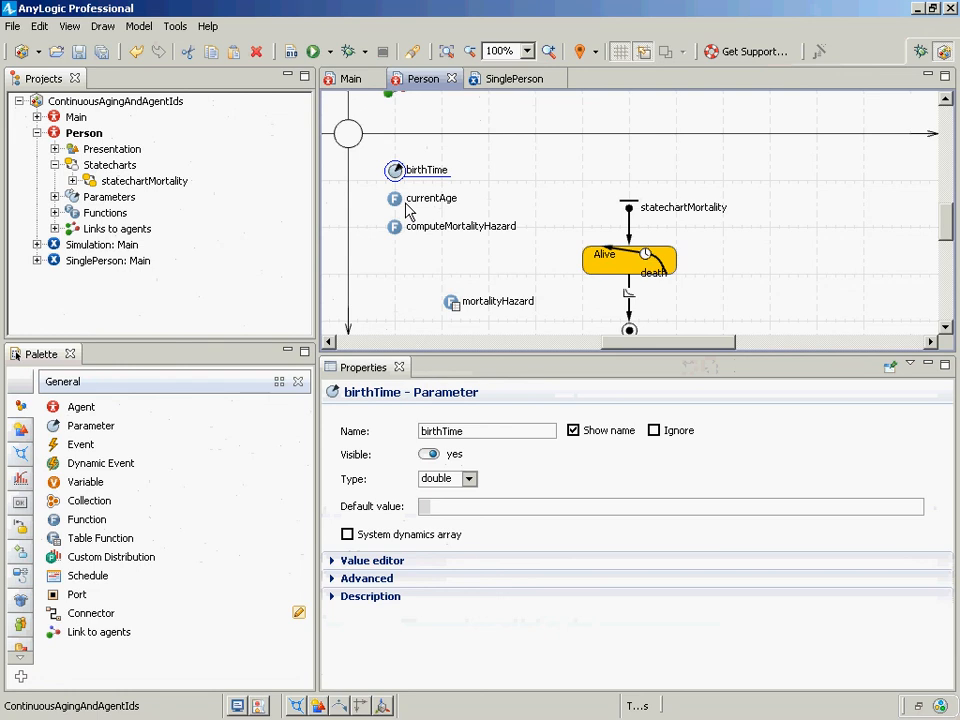
pyautogui.click(405, 200)
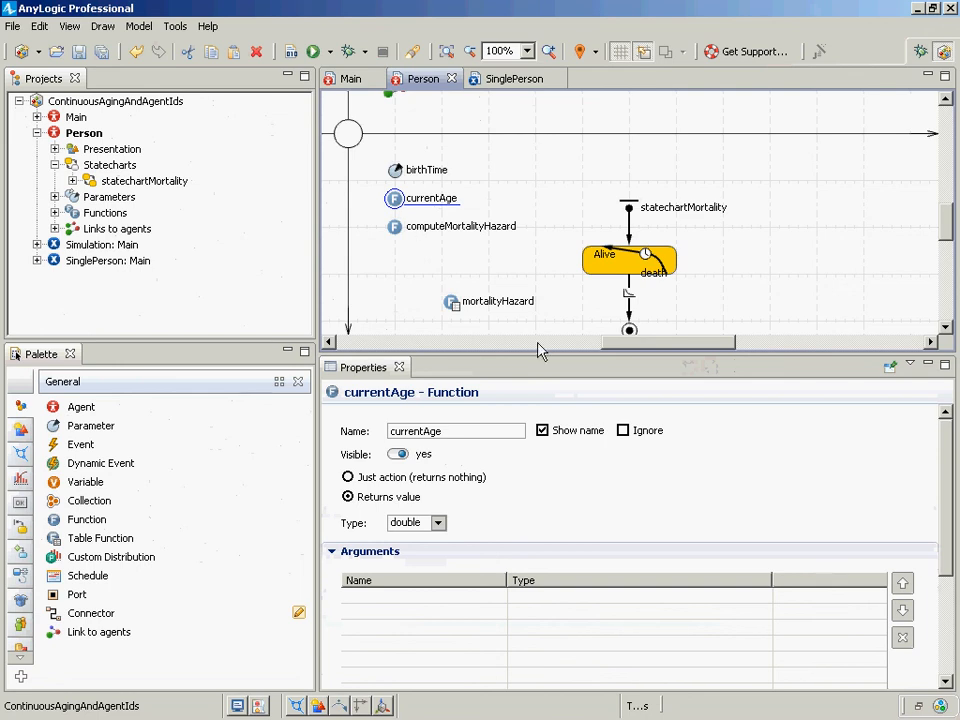
pyautogui.moveTo(545, 355); pyautogui.dragTo(503, 531)
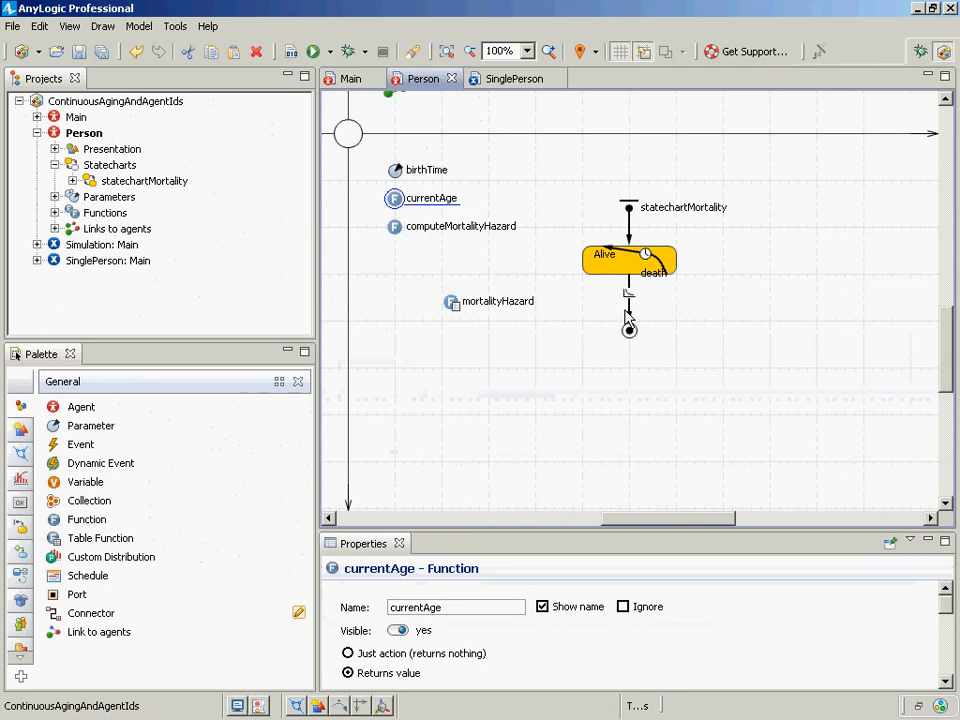
pyautogui.click(629, 318)
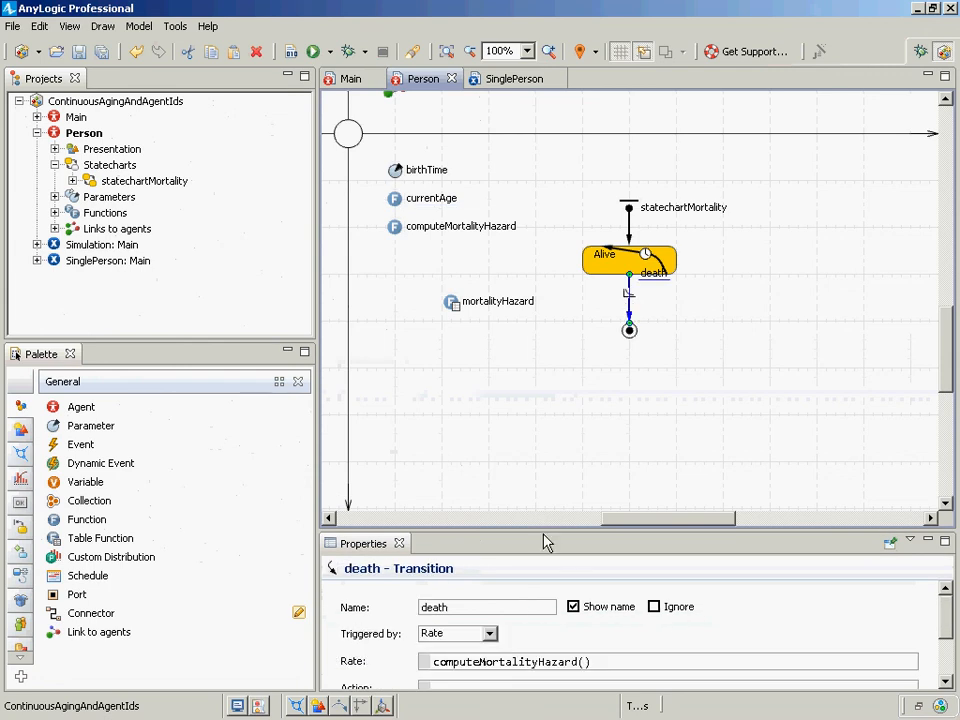
pyautogui.moveTo(540, 538); pyautogui.dragTo(542, 328)
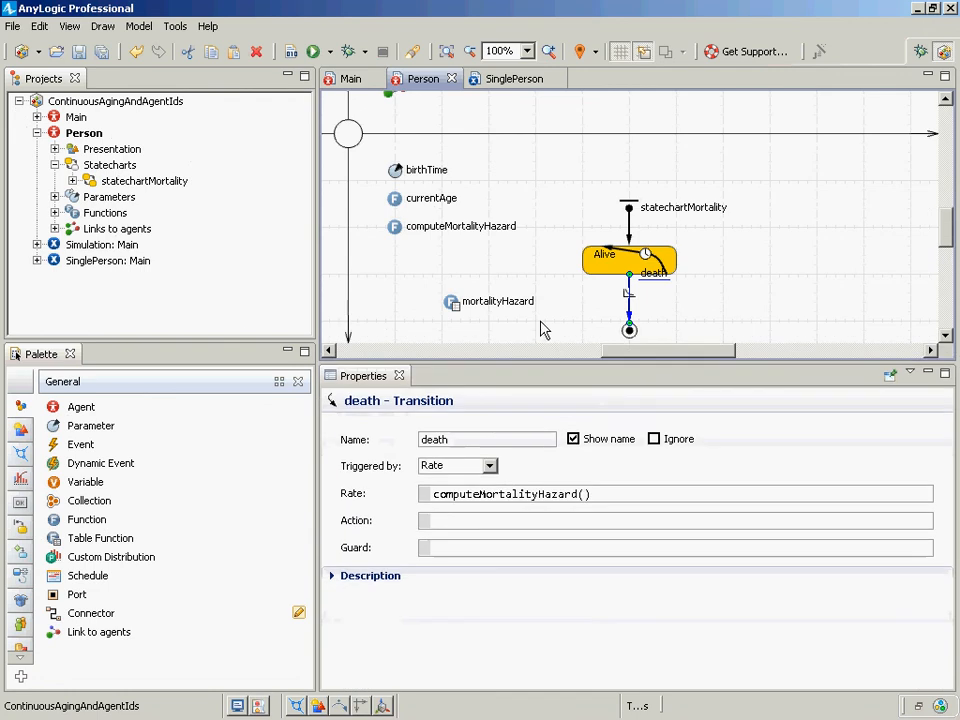
# - Delete the recomputeMortalityHazard timeout transition from the Alive state
pyautogui.click(643, 254)
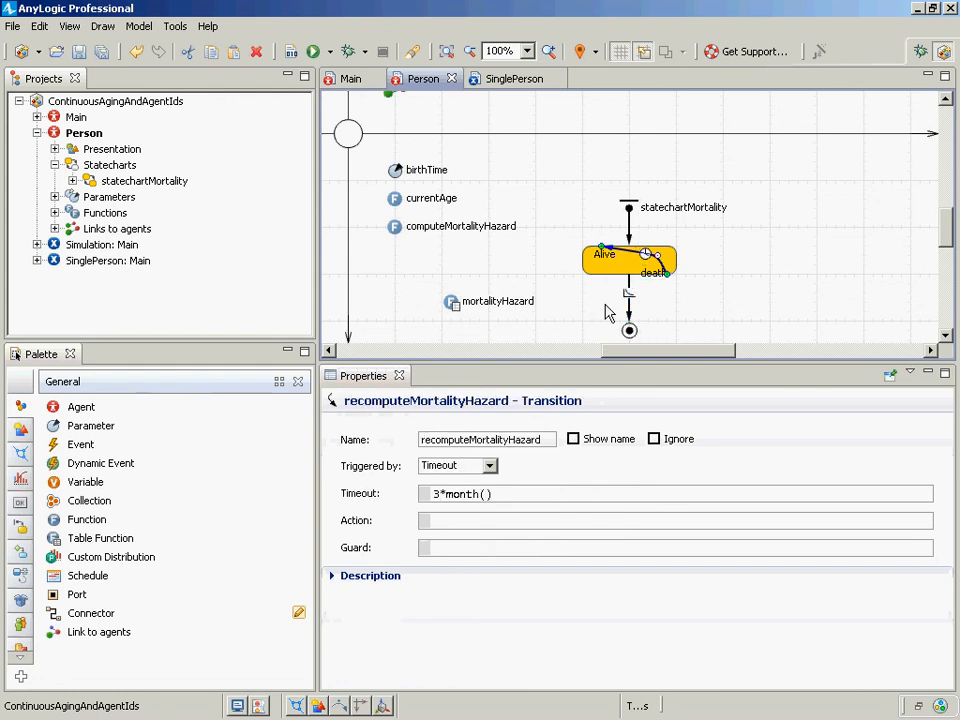
pyautogui.press('Delete')
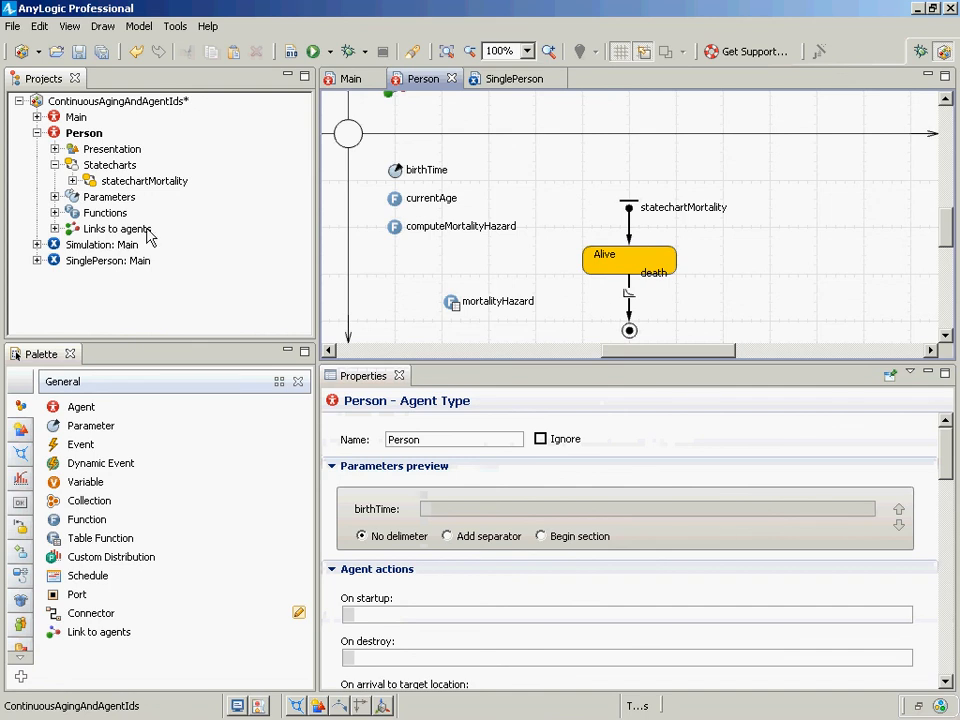
# - Run the SinglePerson experiment, move its window aside to read the console output, and close it
pyautogui.rightClick(112, 261)
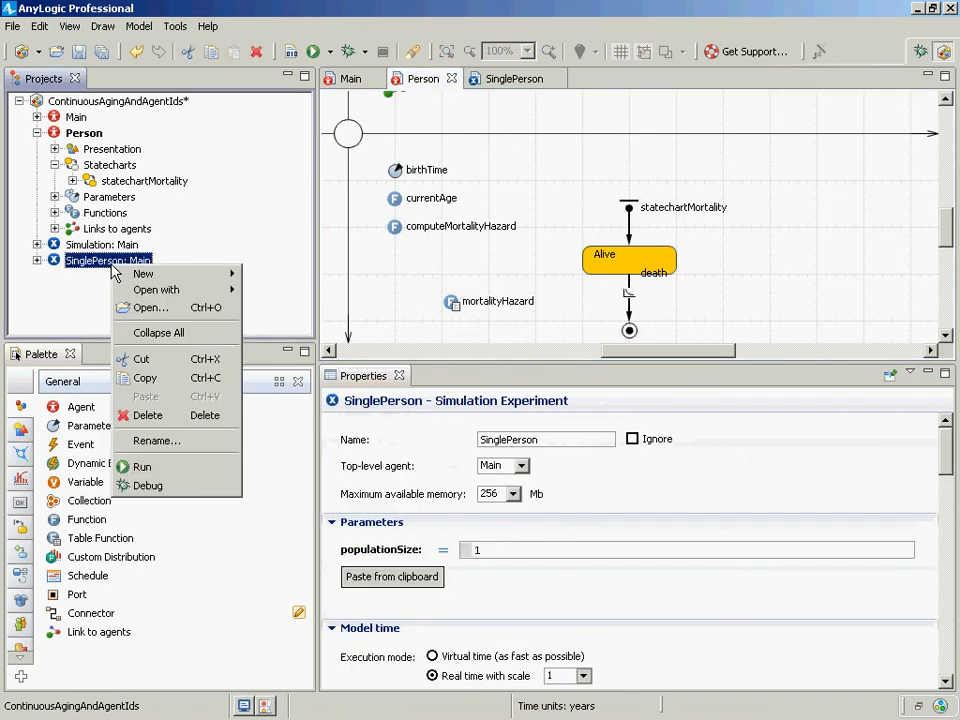
pyautogui.click(146, 470)
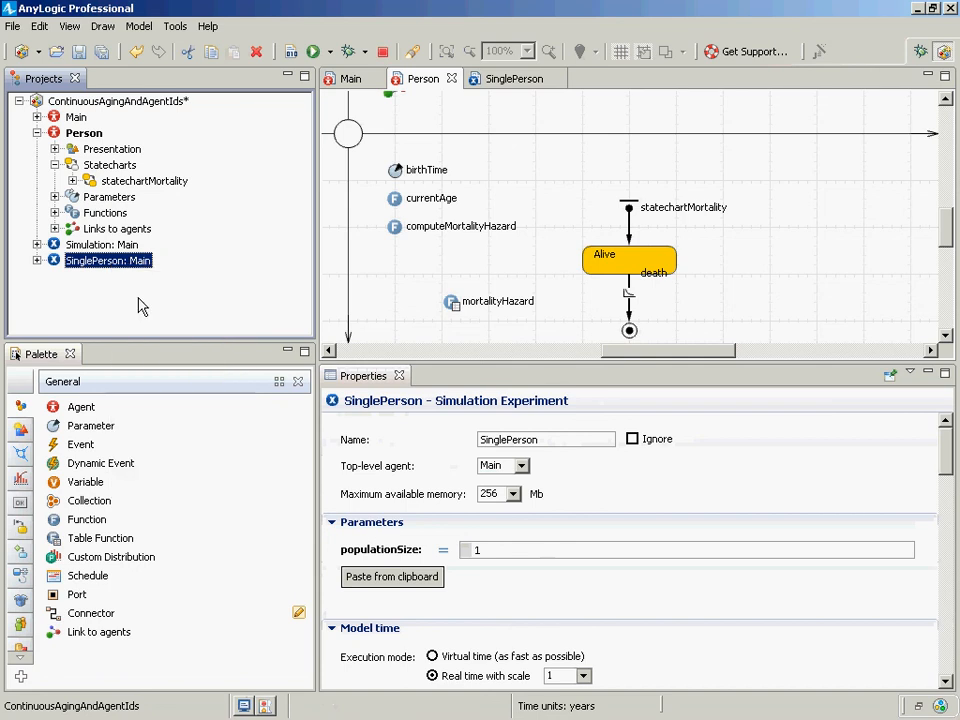
pyautogui.click(115, 143)
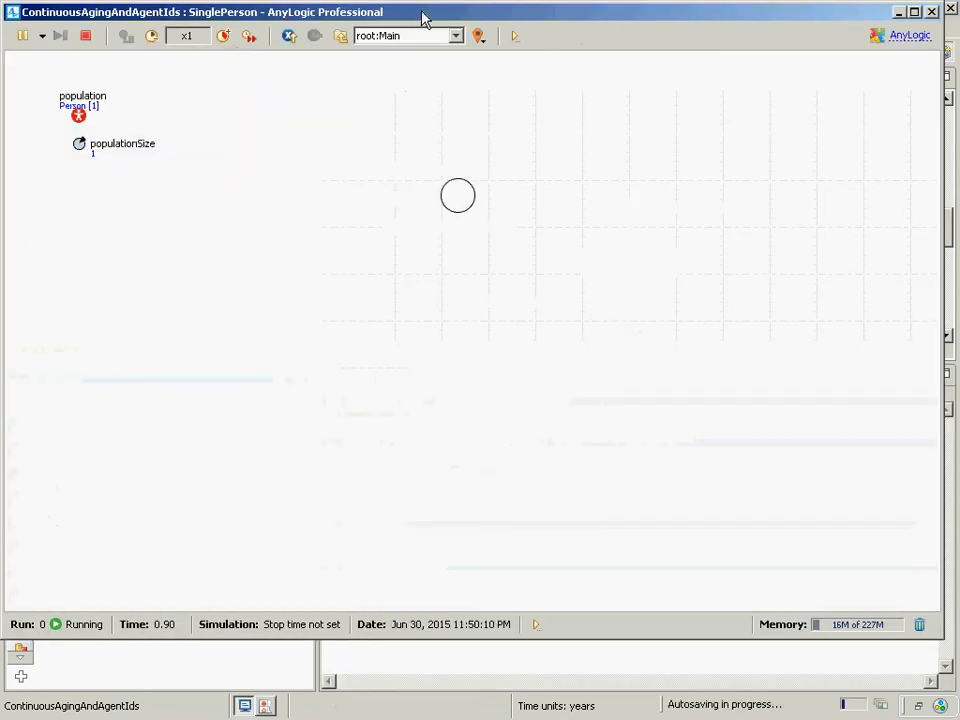
pyautogui.moveTo(421, 18); pyautogui.dragTo(371, 527)
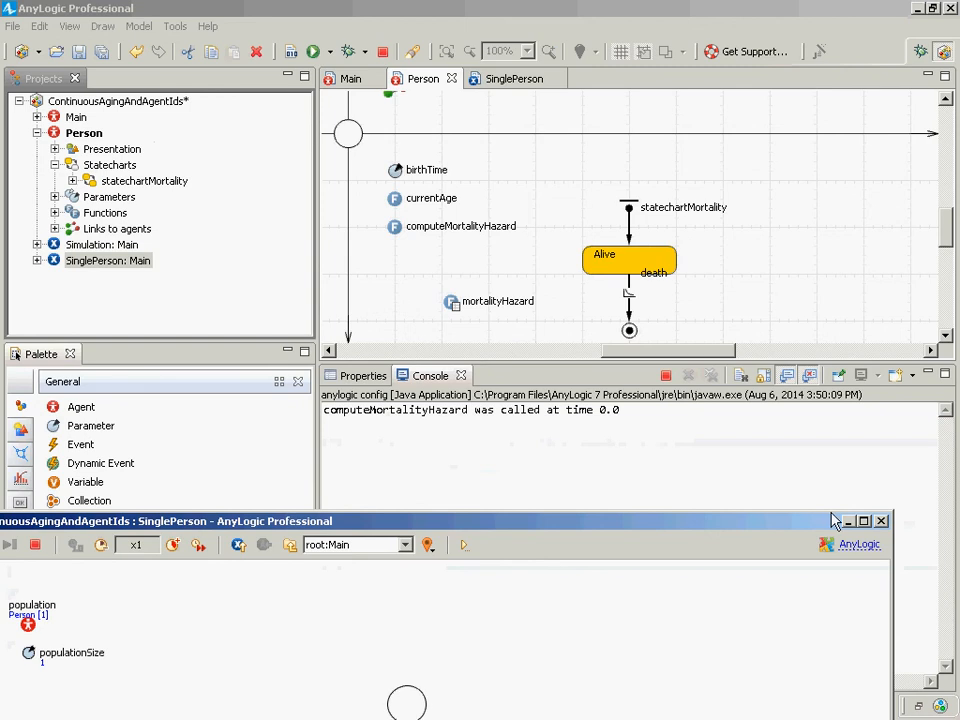
pyautogui.click(883, 522)
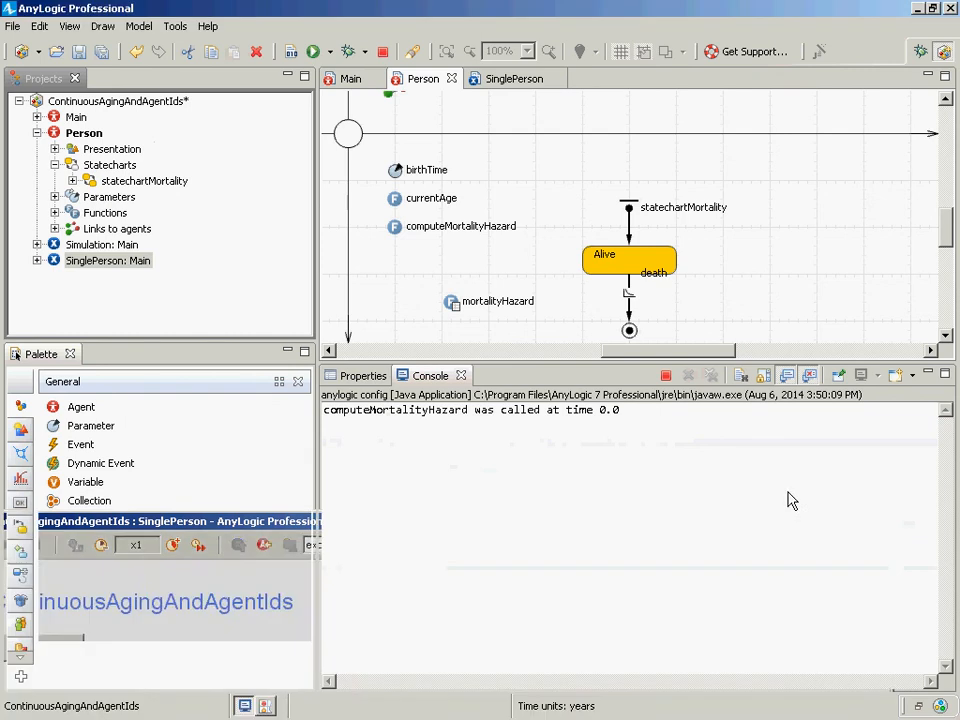
# - Inspect the argument and value table of the mortalityHazard table function
pyautogui.click(451, 302)
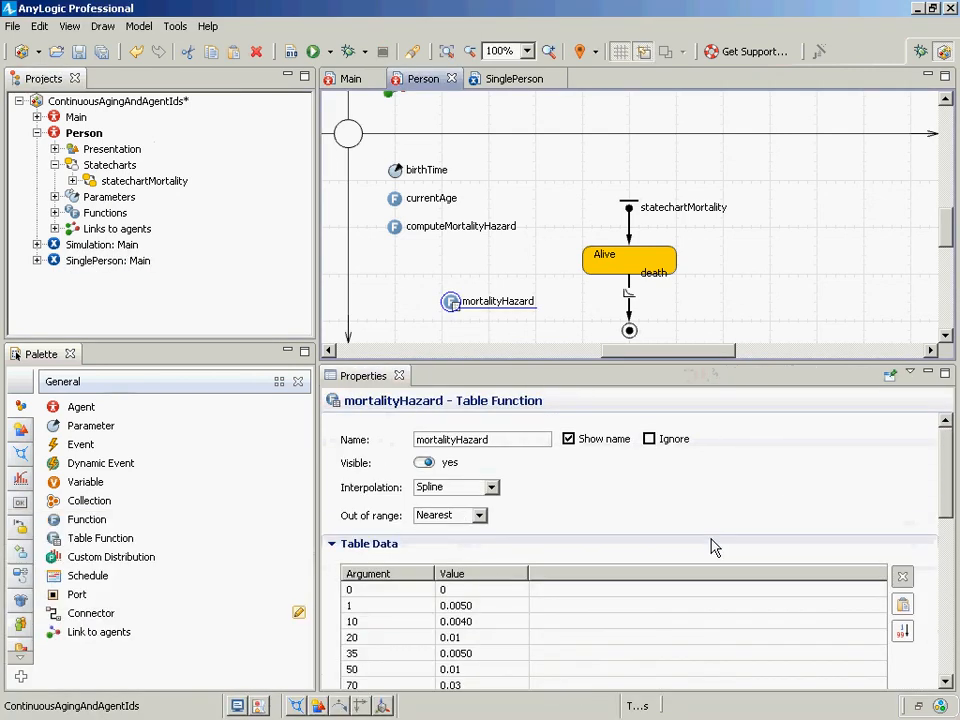
pyautogui.moveTo(945, 484); pyautogui.dragTo(936, 514)
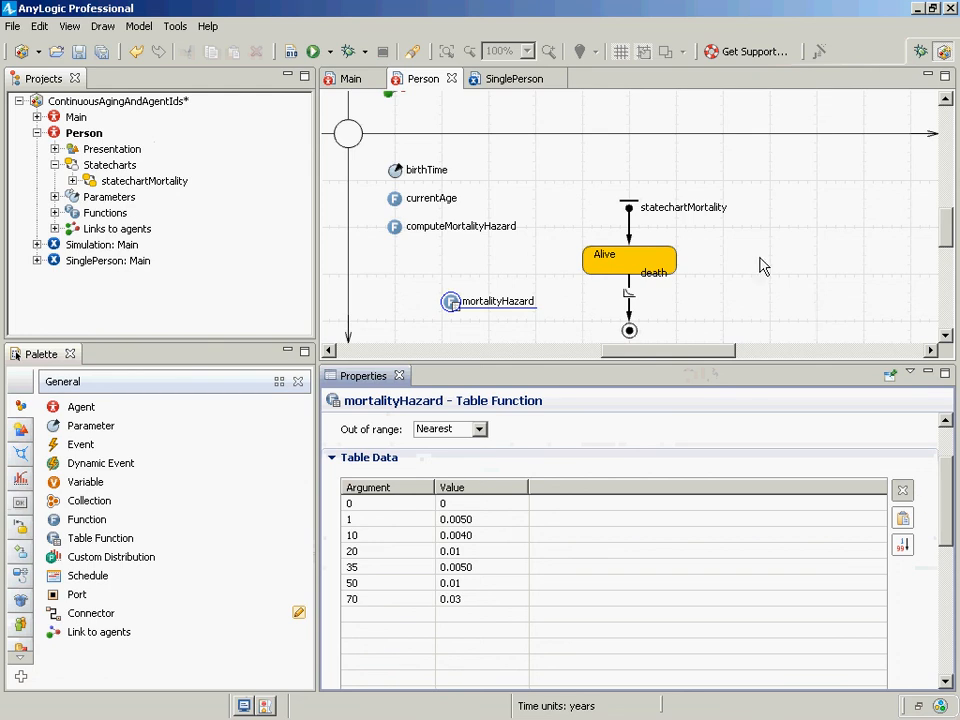
# - Paste the recomputeMortalityHazard timeout transition back, attach both its ends to the Alive state, and save the model
pyautogui.click(657, 290)
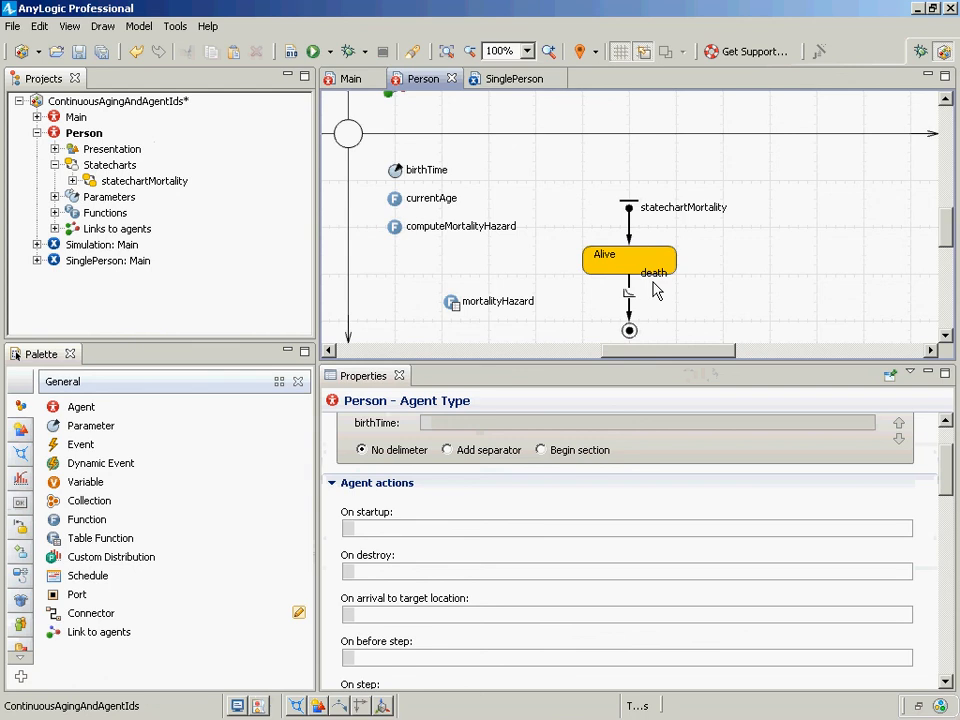
pyautogui.hotkey('ctrl', 'v')
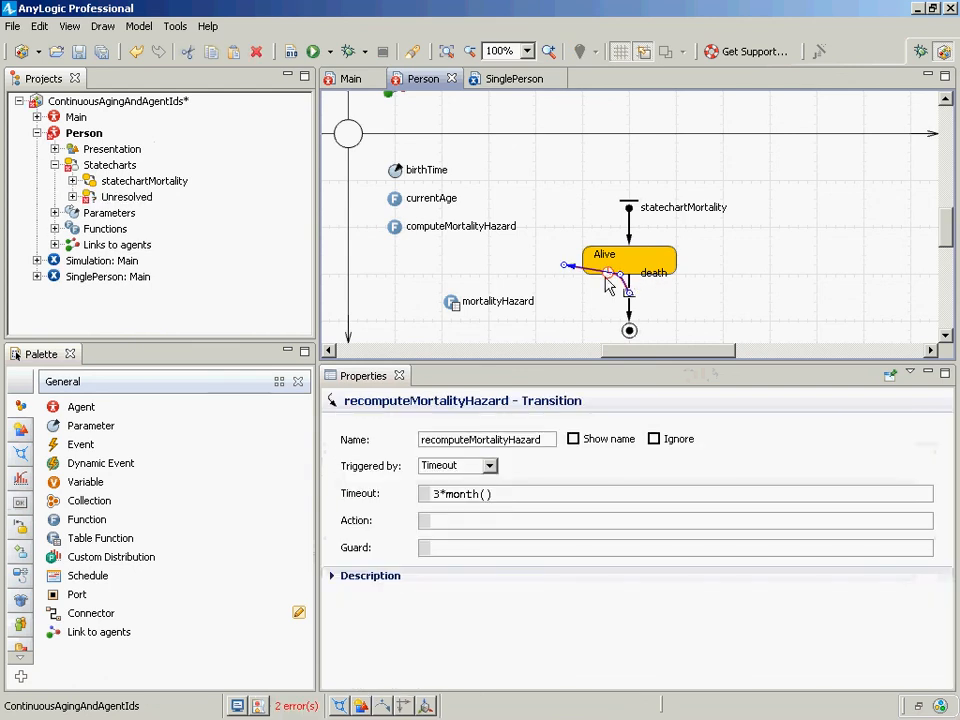
pyautogui.moveTo(603, 283); pyautogui.dragTo(645, 255)
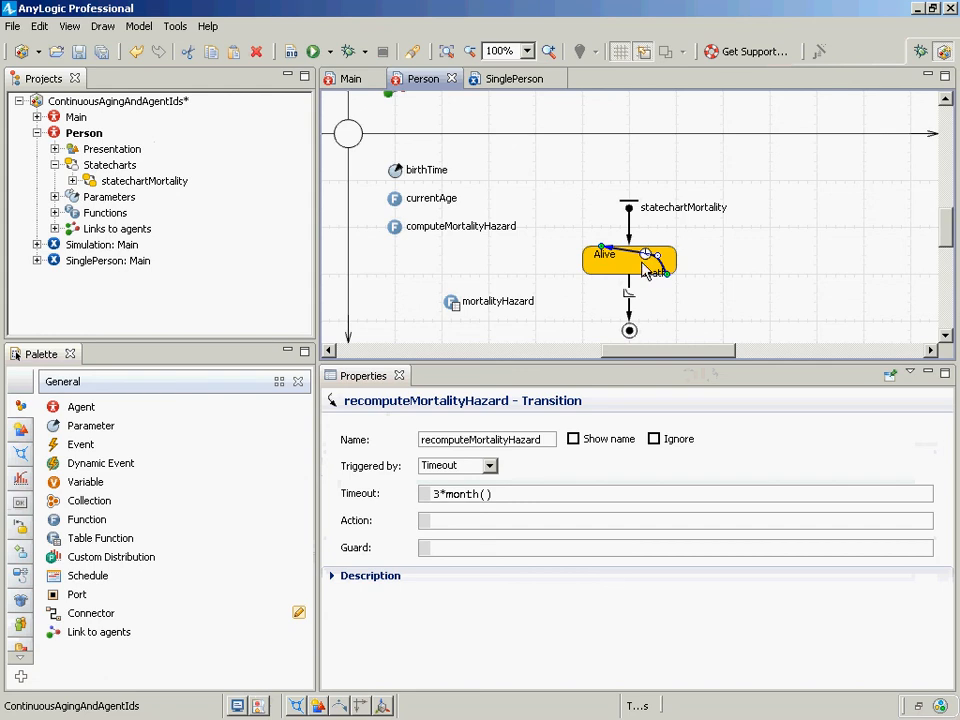
pyautogui.hotkey('ctrl', 's')
pyautogui.hotkey('ctrl', 's')
# - Copy the computeMortalityHazard() rate expression of the death transition and clear the rate
pyautogui.click(629, 314)
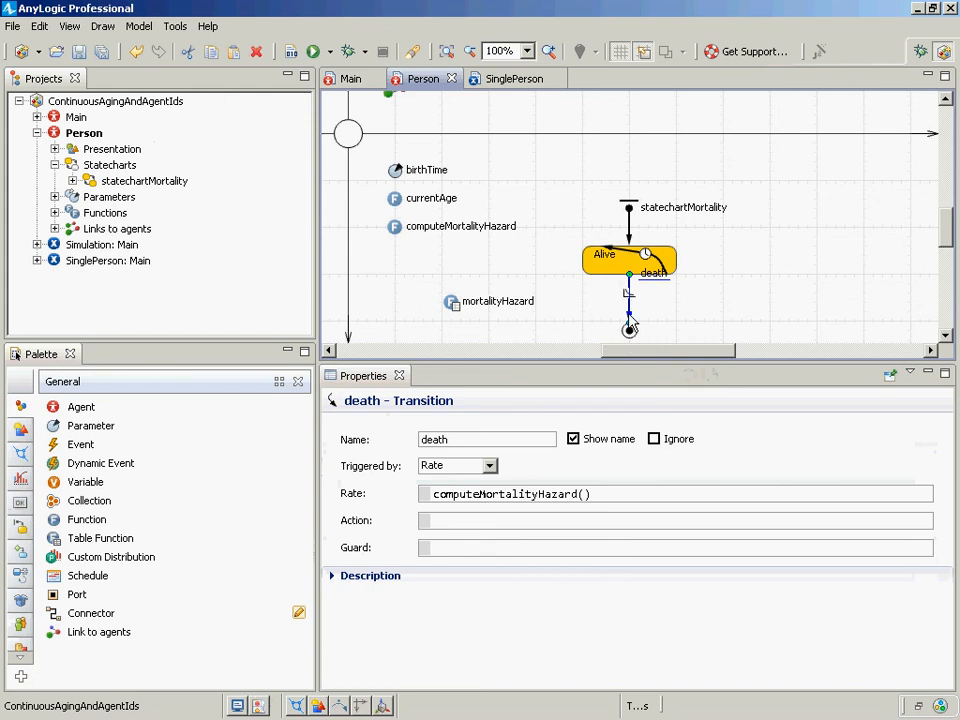
pyautogui.moveTo(630, 320); pyautogui.dragTo(628, 328)
pyautogui.moveTo(617, 496); pyautogui.dragTo(365, 500)
pyautogui.press('Delete')
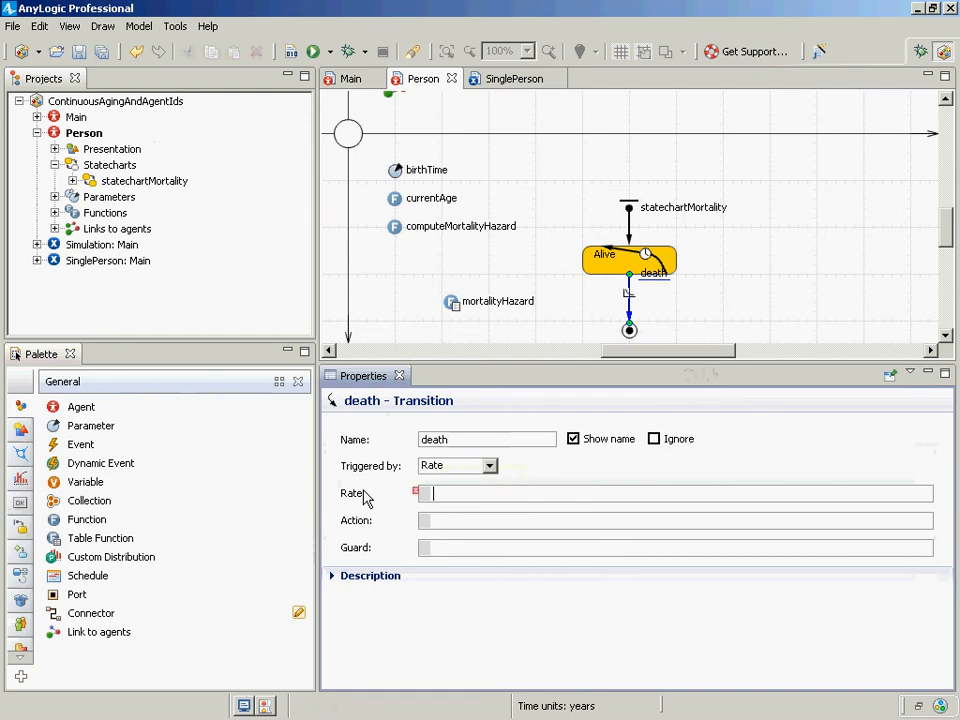
pyautogui.hotkey('ctrl', 'z')
pyautogui.hotkey('ctrl', 'shift', 'Left')
pyautogui.hotkey('ctrl', 'shift', 'Left')
pyautogui.hotkey('ctrl', 'c')
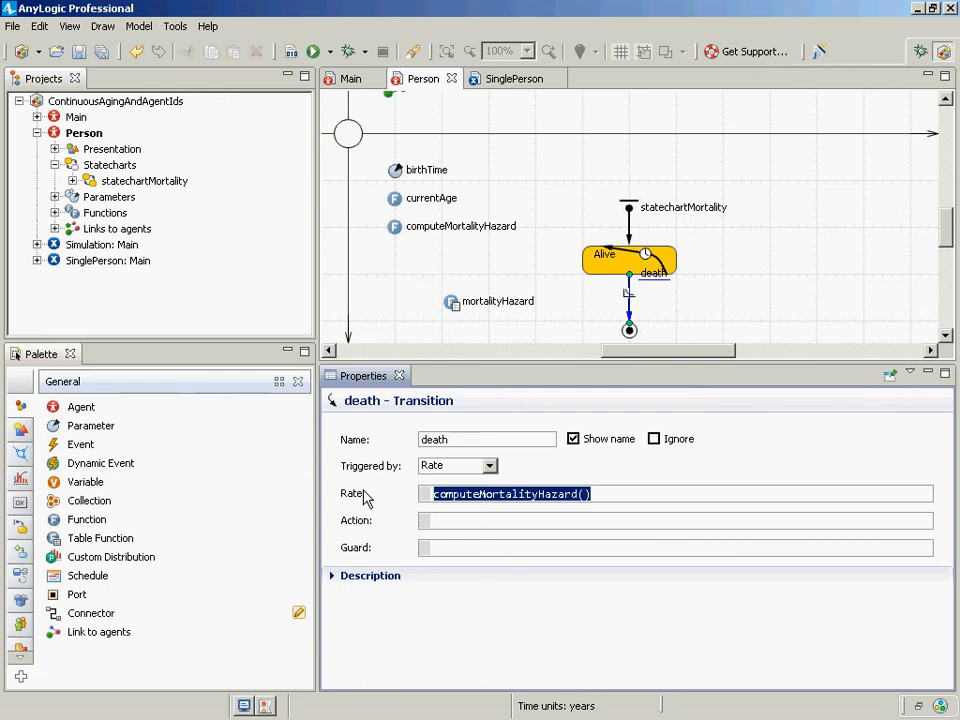
pyautogui.press('Delete')
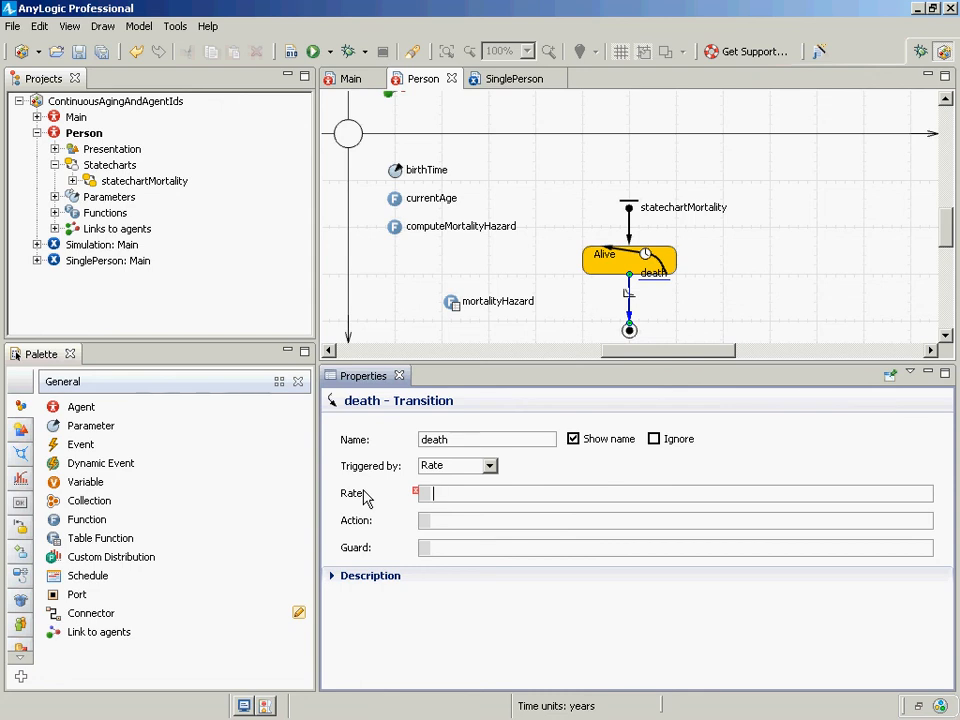
# - Set the death transition's rate to traceln("I am computing the rate"); followed by mortalityHazard(currentAge()), and build the model
pyautogui.write('traceln("I am ')
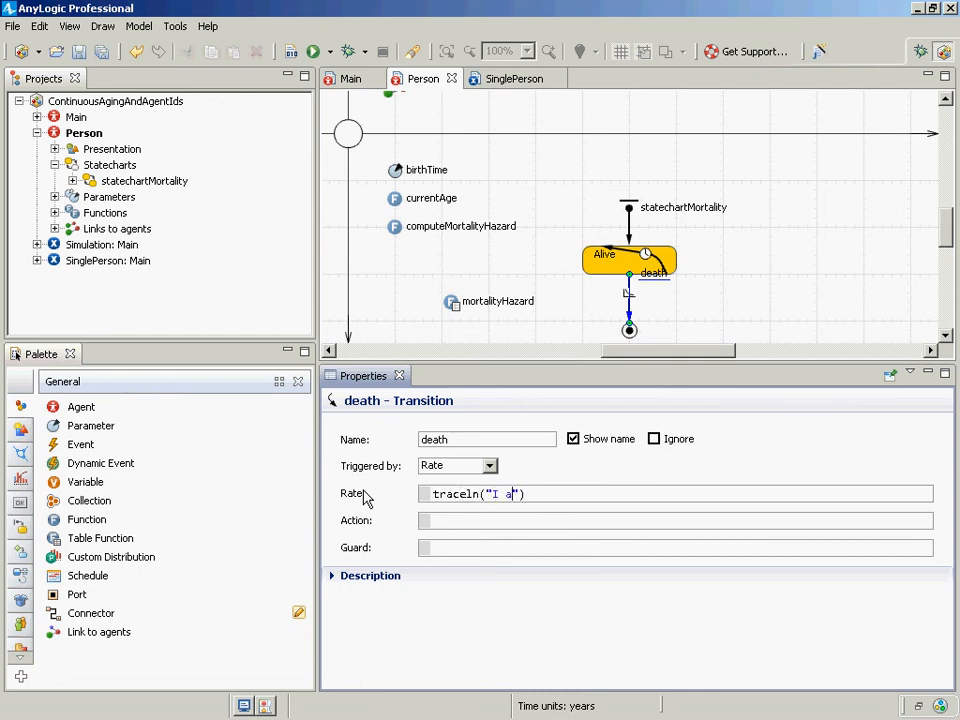
pyautogui.write('computing the rate')
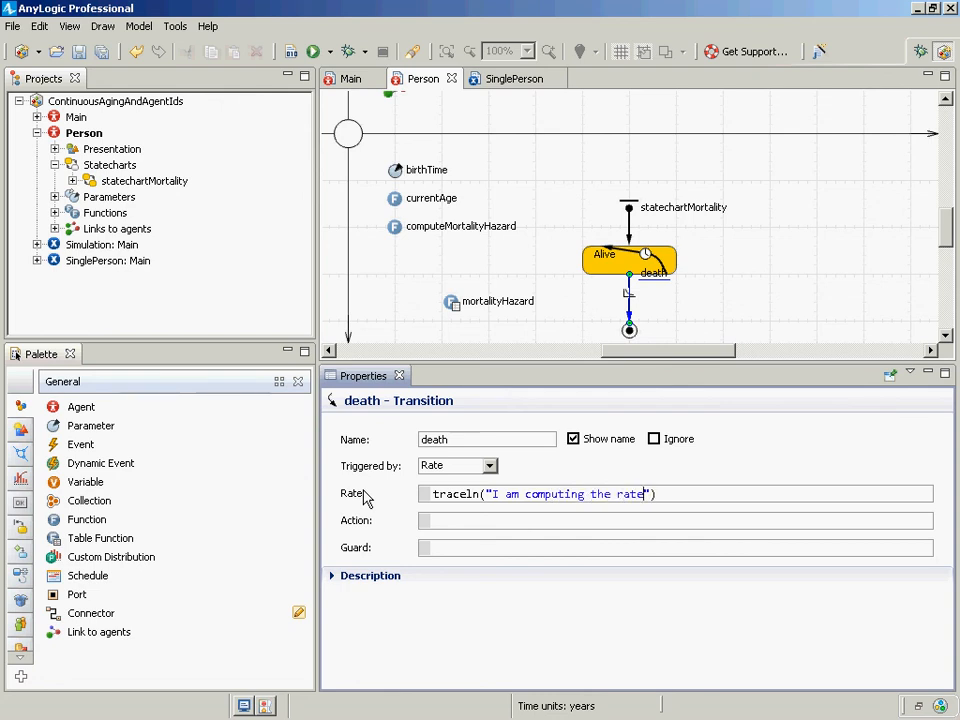
pyautogui.press('End')
pyautogui.write(';')
pyautogui.press('Return')
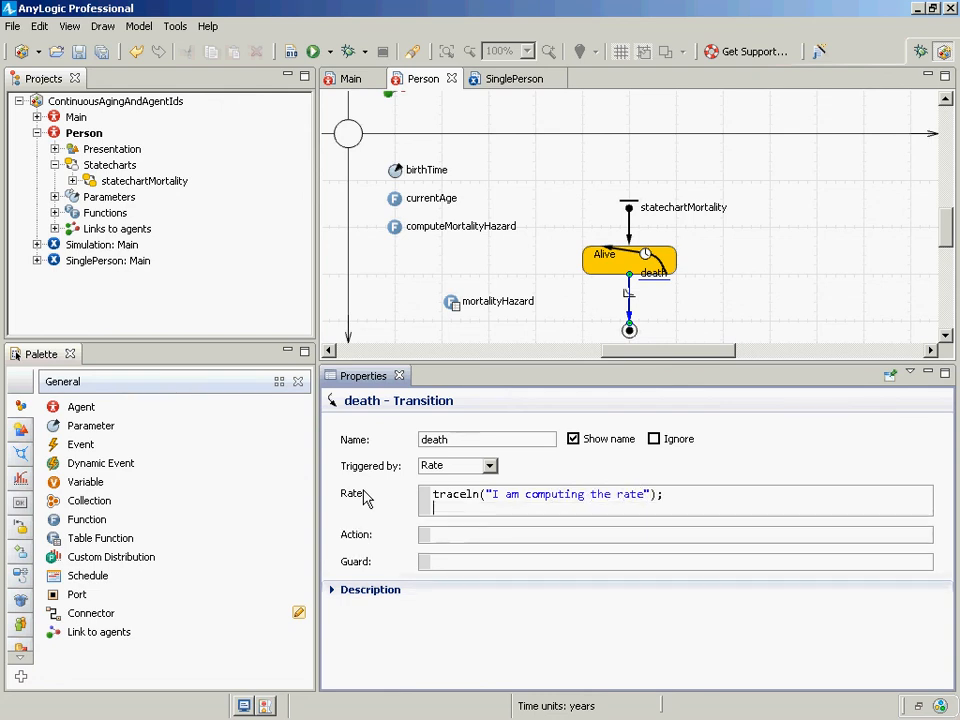
pyautogui.write('0.03')
pyautogui.hotkey('shift', 'Home')
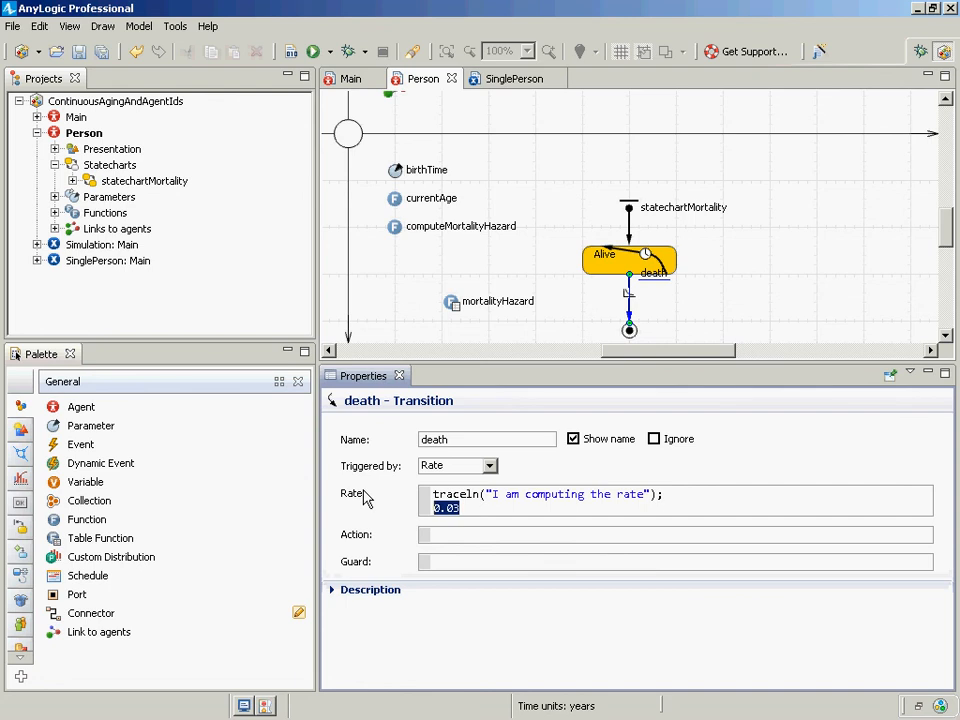
pyautogui.write('mortal')
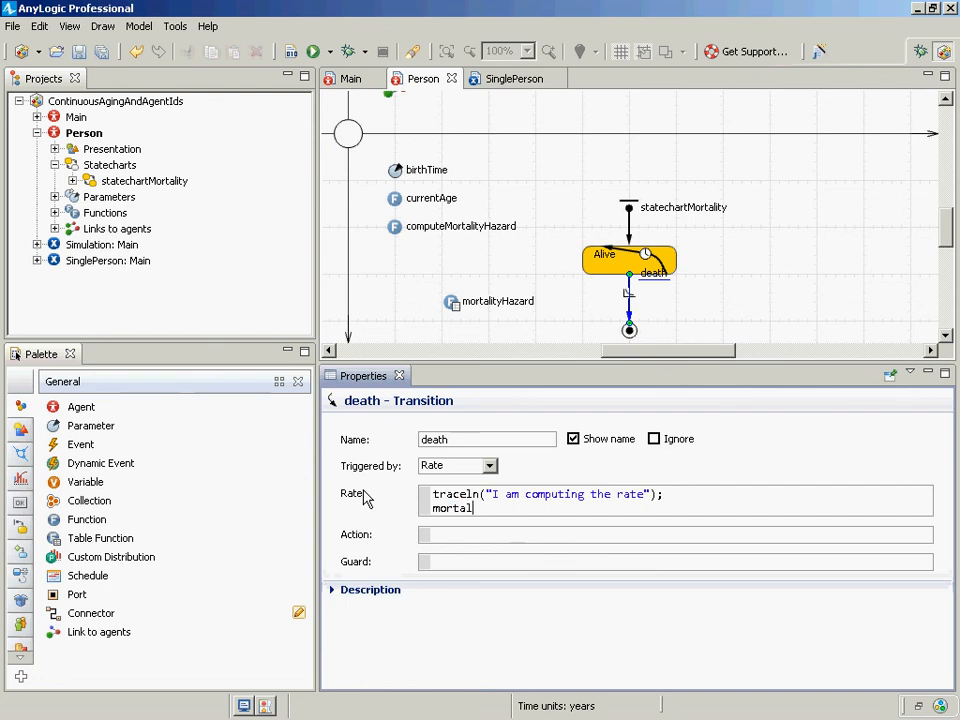
pyautogui.write('it')
pyautogui.hotkey('ctrl', 'space')
pyautogui.write('currentAge()')
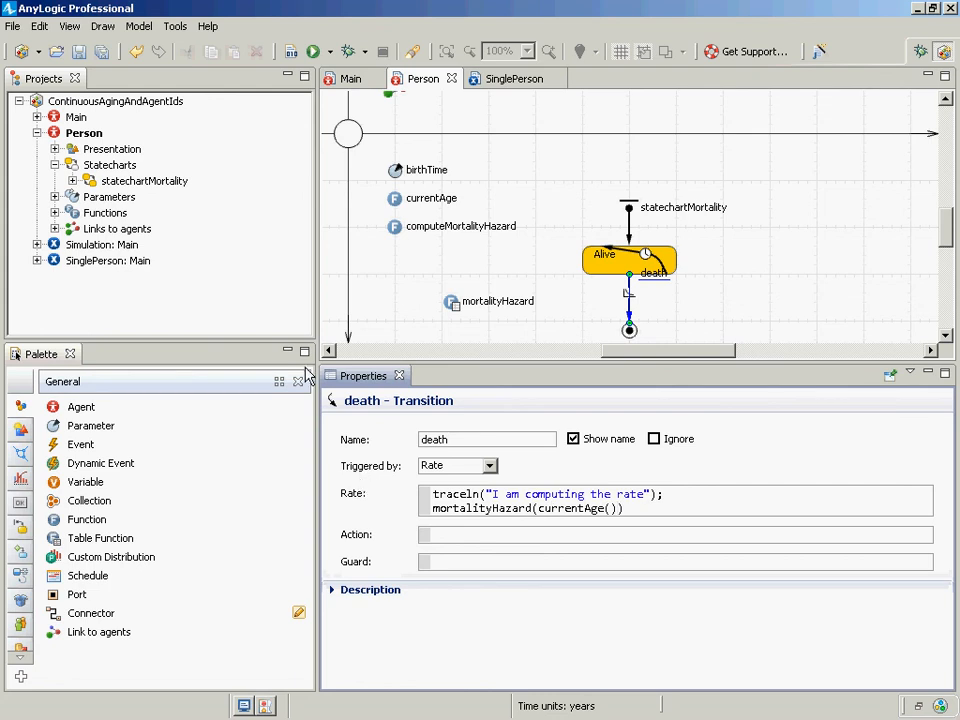
pyautogui.click(290, 52)
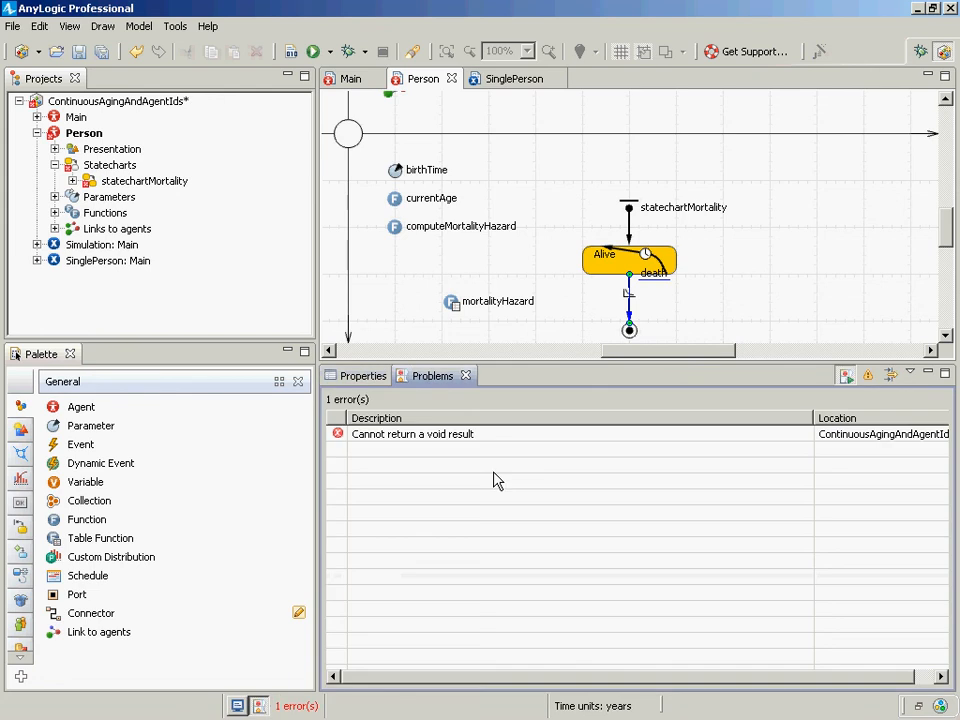
# - Go to the reported error in the death transition and replace its rate code with computeMortalityHazard()
pyautogui.doubleClick(441, 438)
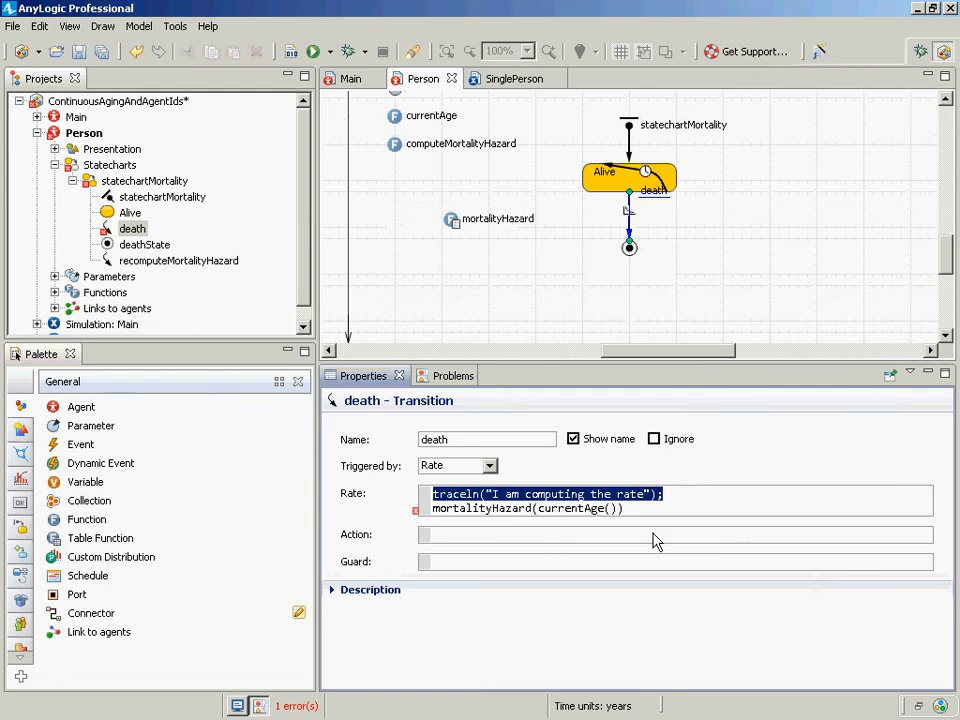
pyautogui.press('Delete')
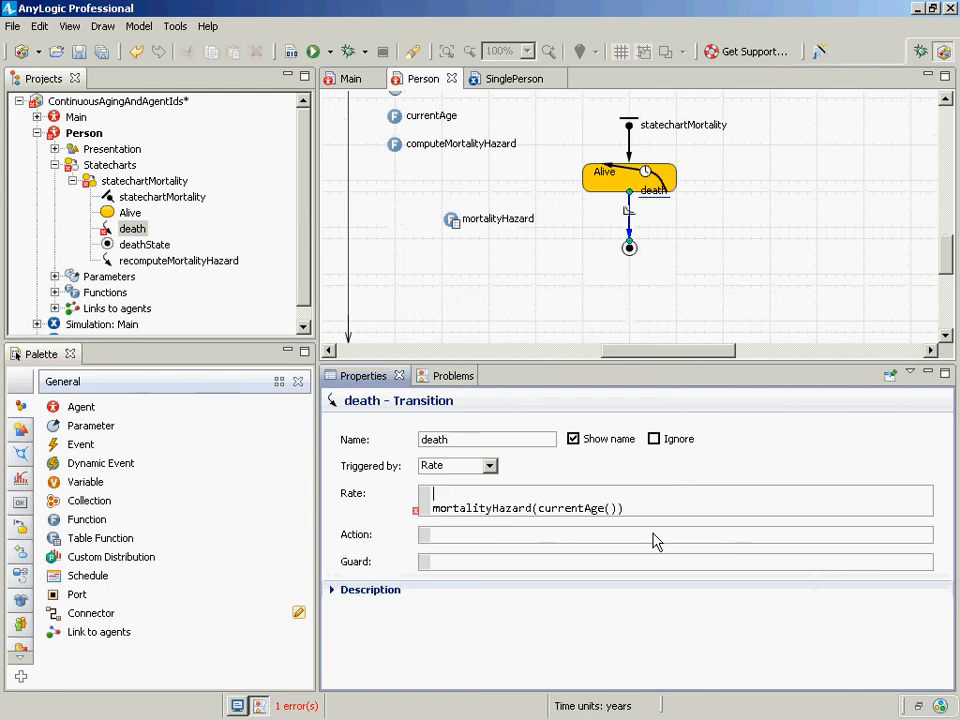
pyautogui.press('Delete')
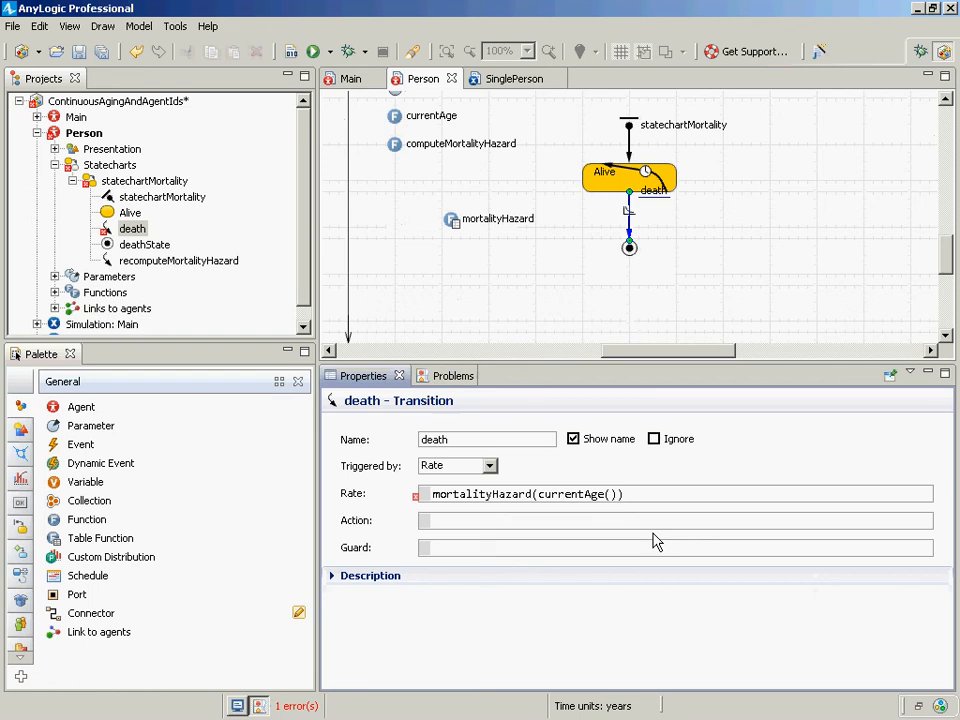
pyautogui.hotkey('ctrl', 'shift', 'Right')
pyautogui.hotkey('ctrl', 'shift', 'Right')
pyautogui.hotkey('ctrl', 'shift', 'Right')
pyautogui.hotkey('ctrl', 'shift', 'Right')
pyautogui.hotkey('ctrl', 'shift', 'Right')
pyautogui.hotkey('ctrl', 'shift', 'Right')
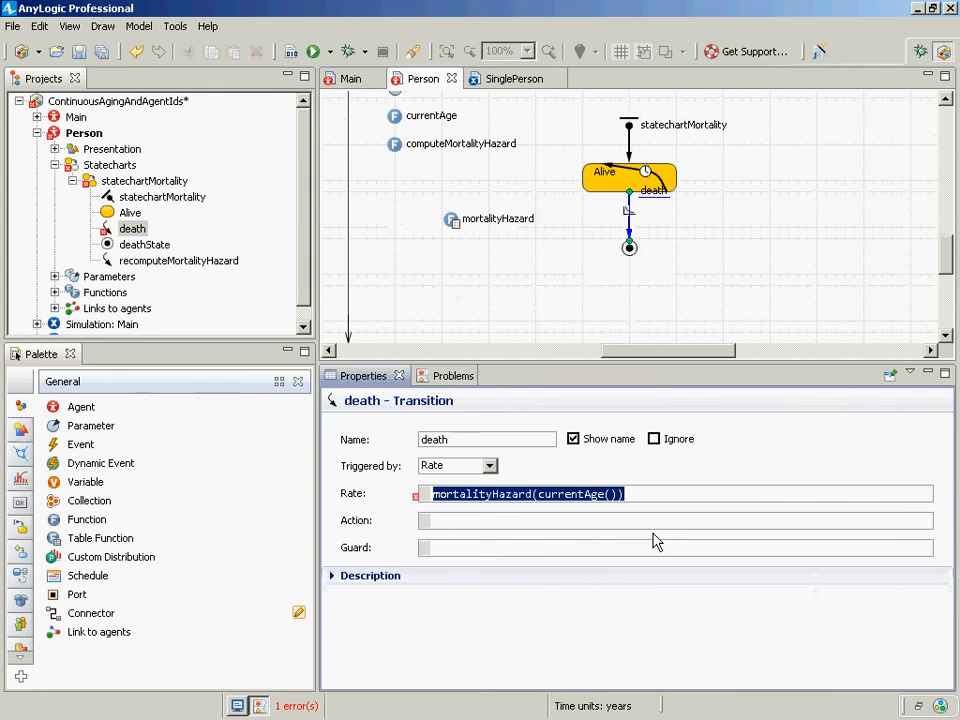
pyautogui.hotkey('ctrl', 'v')
pyautogui.write('()')
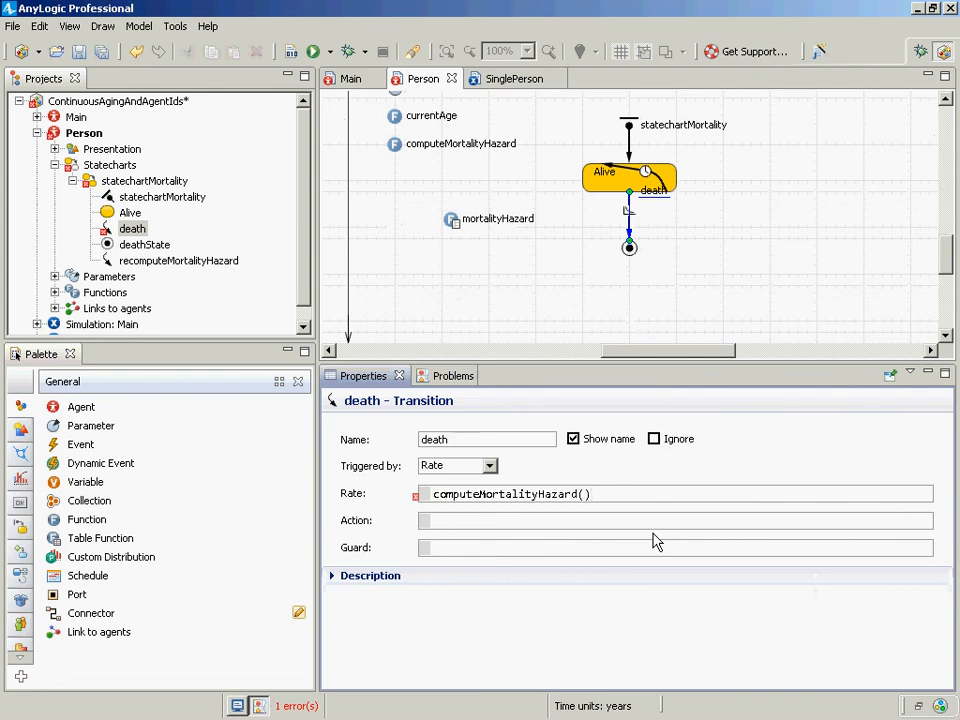
# - Examine the return type settings and function body of the computeMortalityHazard function
pyautogui.click(398, 147)
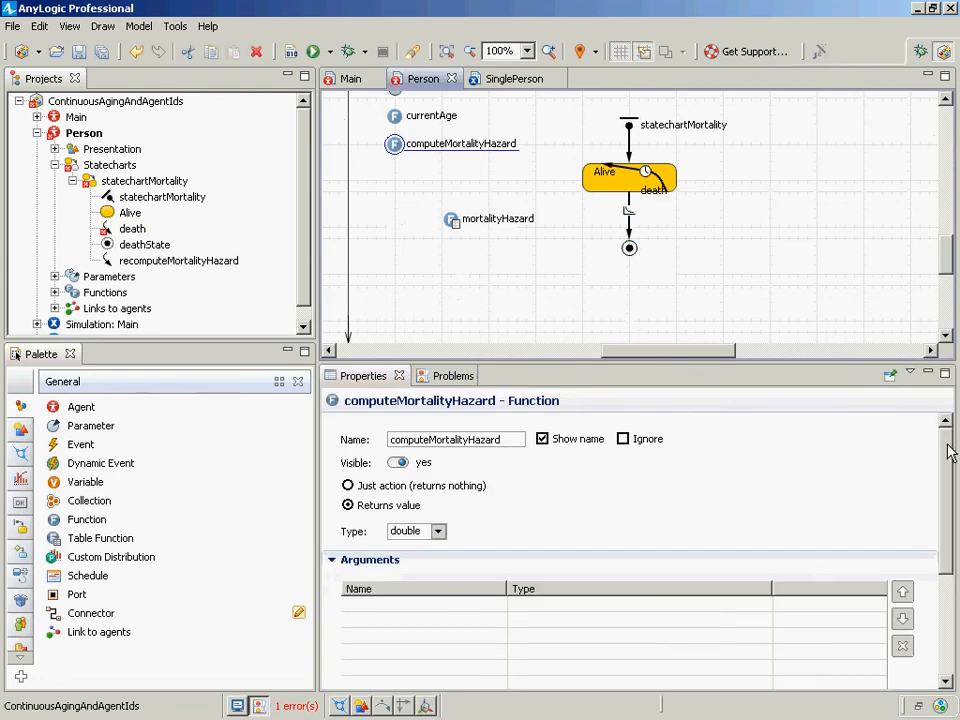
pyautogui.moveTo(950, 452); pyautogui.dragTo(949, 606)
pyautogui.moveTo(609, 613); pyautogui.dragTo(404, 583)
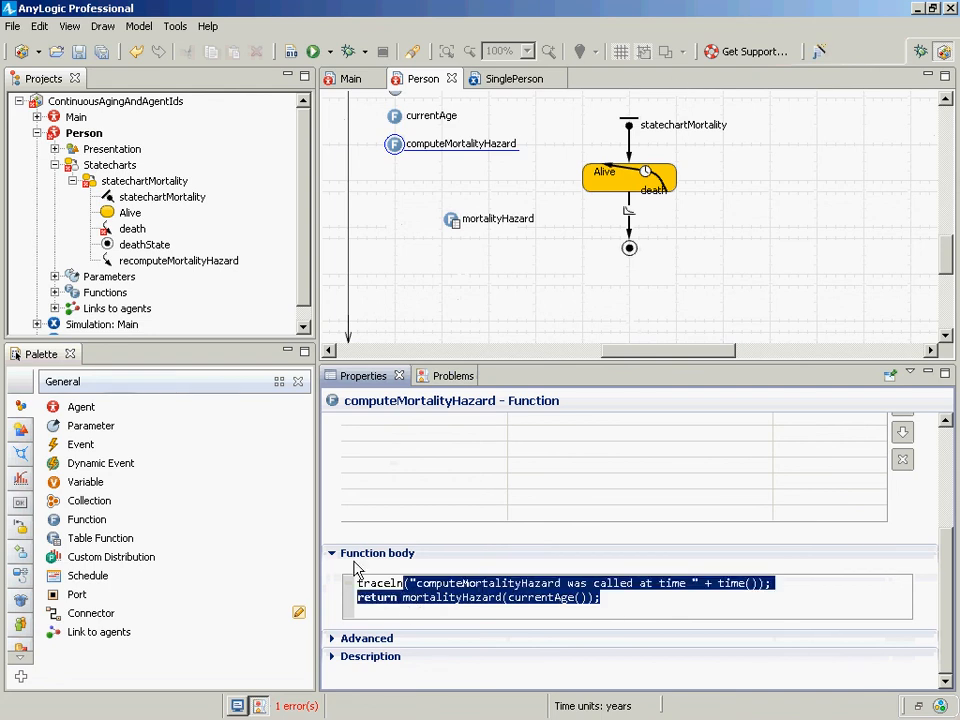
pyautogui.click(391, 583)
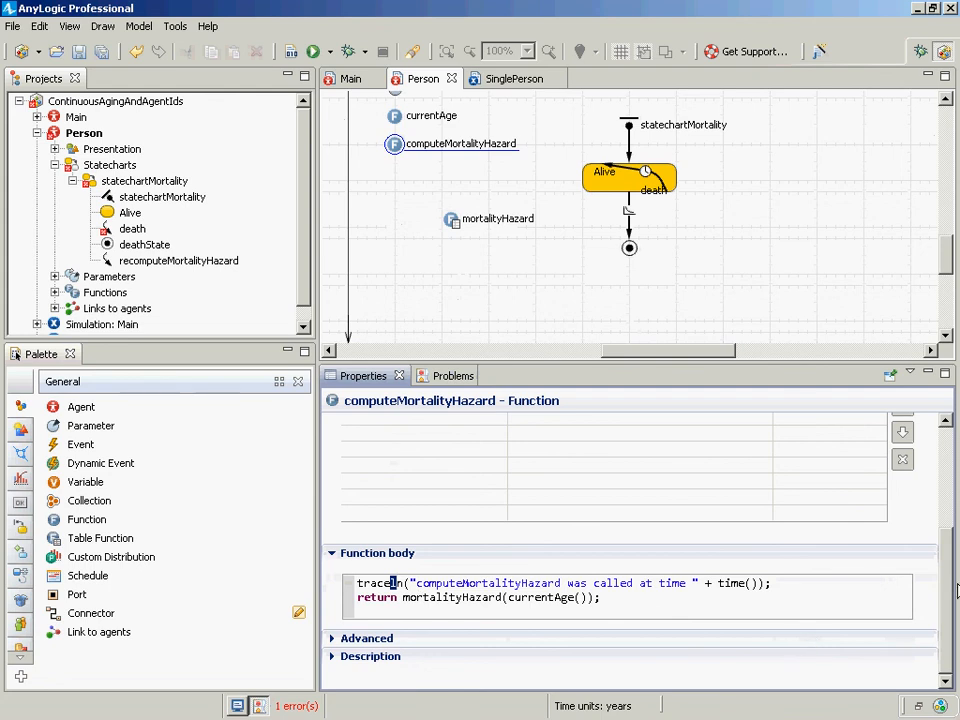
pyautogui.moveTo(957, 591); pyautogui.dragTo(949, 476)
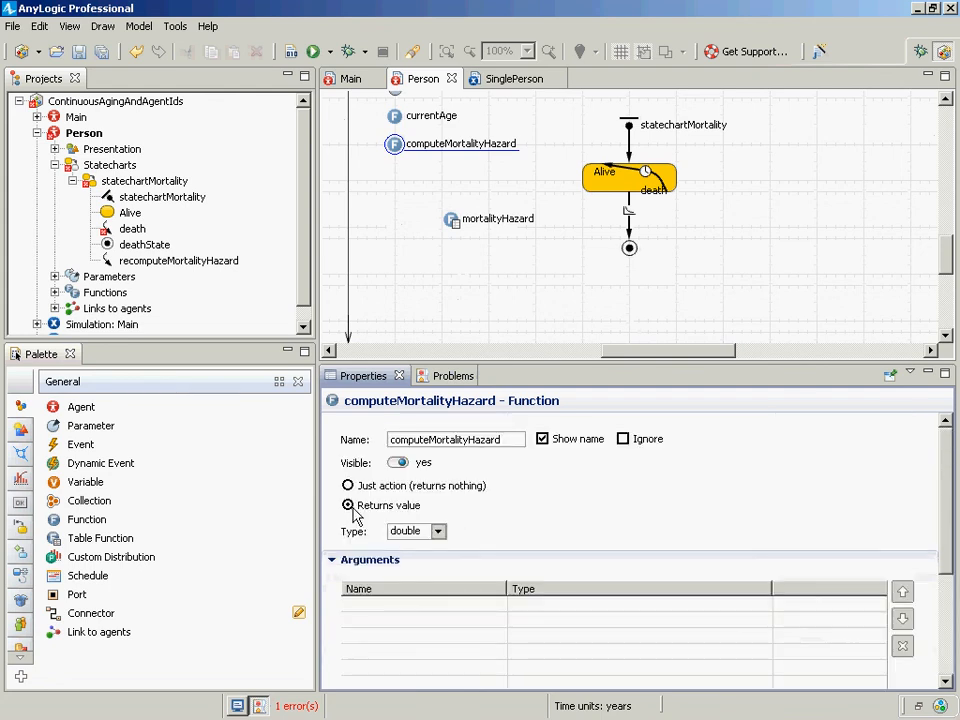
pyautogui.scroll(-5, 590, 595)
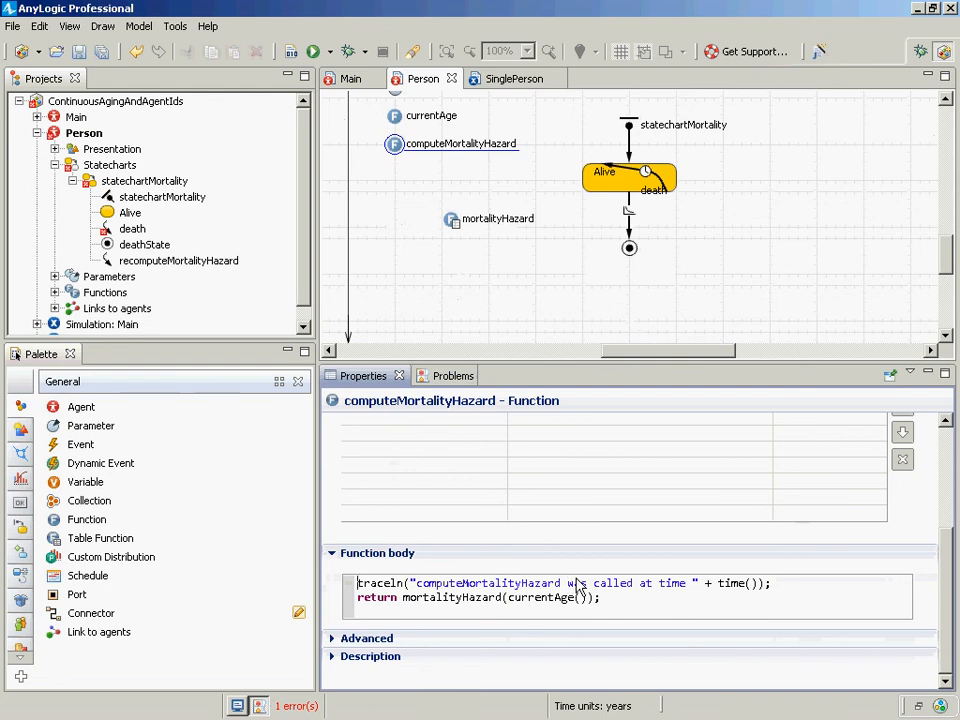
pyautogui.tripleClick(576, 584)
# - Save the model and run the SinglePerson experiment from the project tree
pyautogui.hotkey('ctrl', 's')
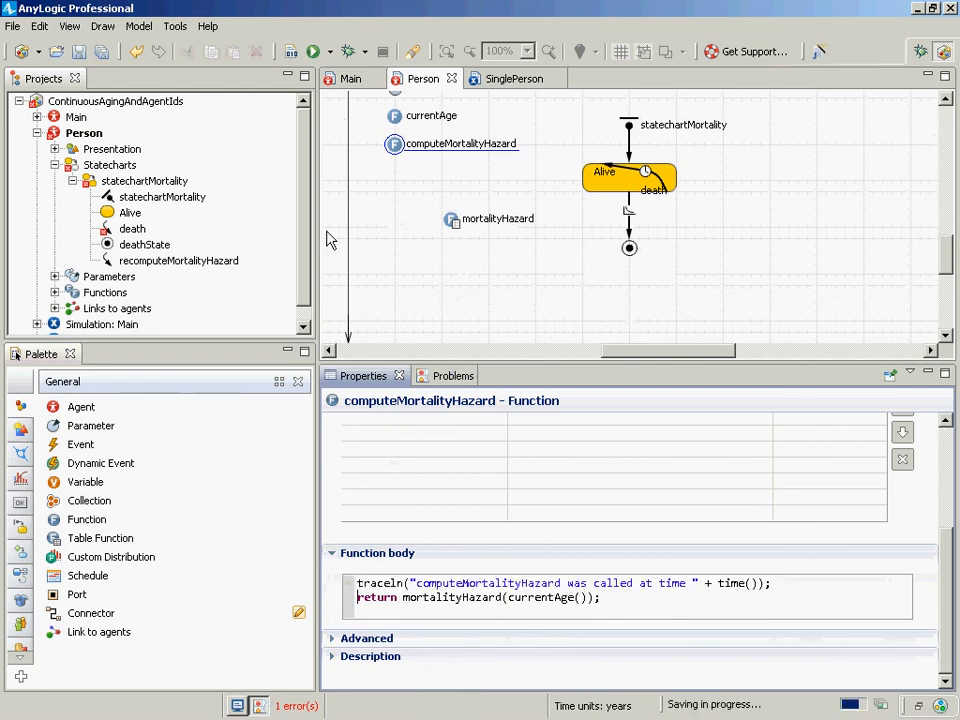
pyautogui.moveTo(309, 262); pyautogui.dragTo(247, 312)
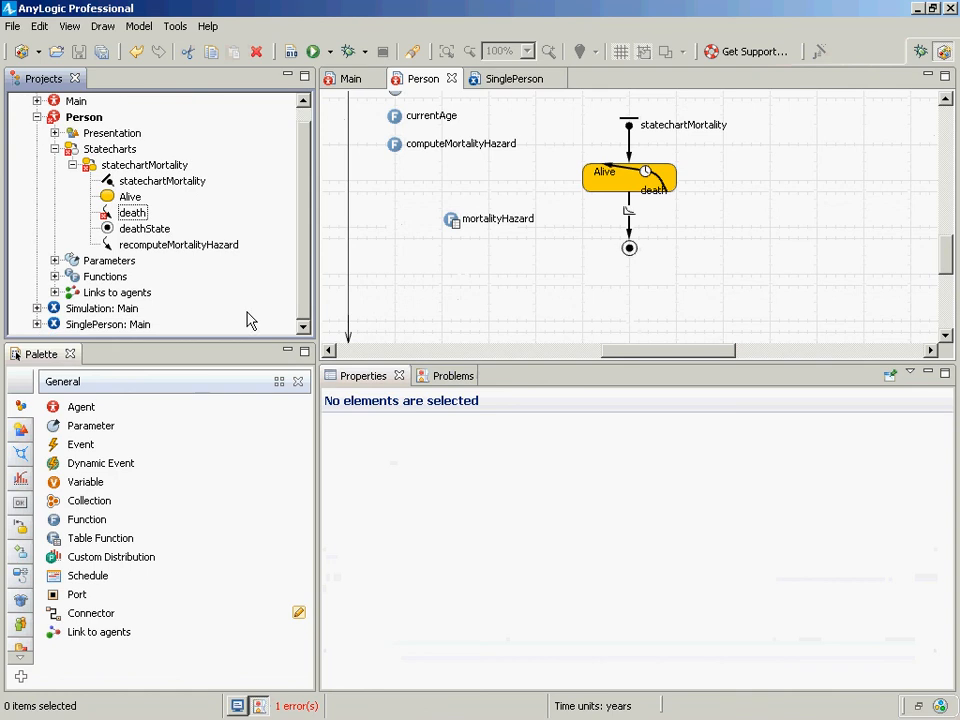
pyautogui.rightClick(137, 324)
pyautogui.click(158, 519)
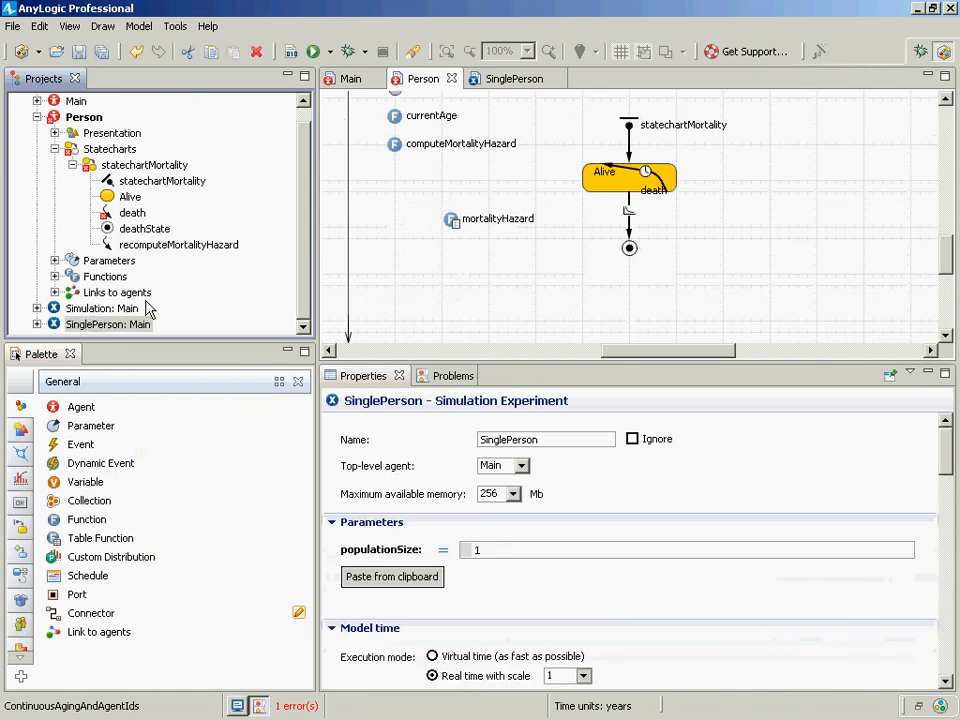
pyautogui.click(95, 142)
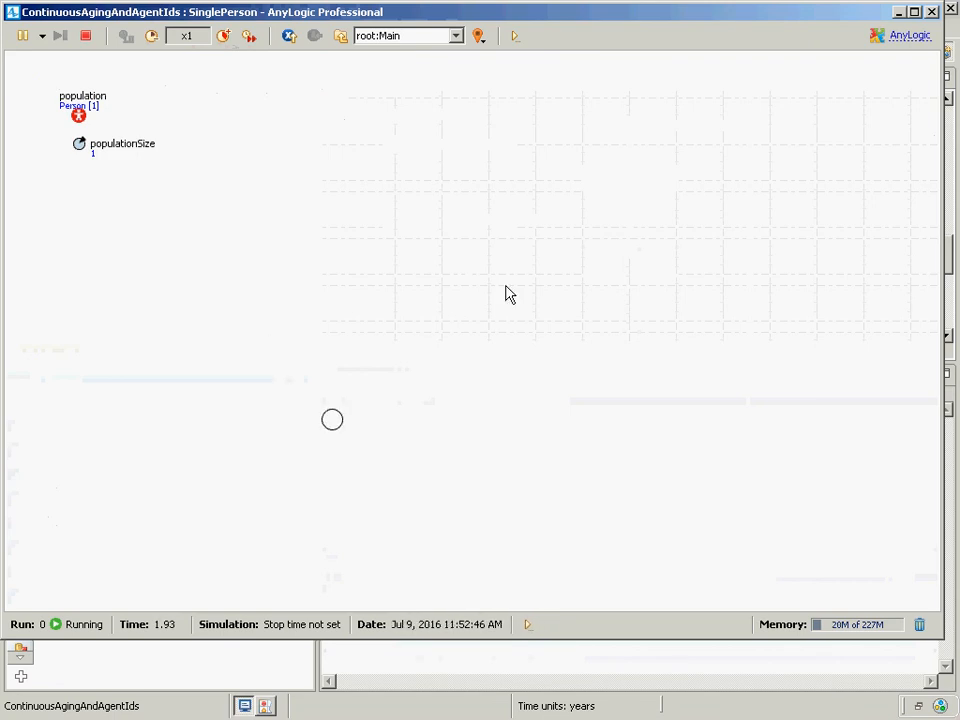
# - Read the console trace of the SinglePerson run, stop the run, and check the death transition's rate code
pyautogui.click(436, 648)
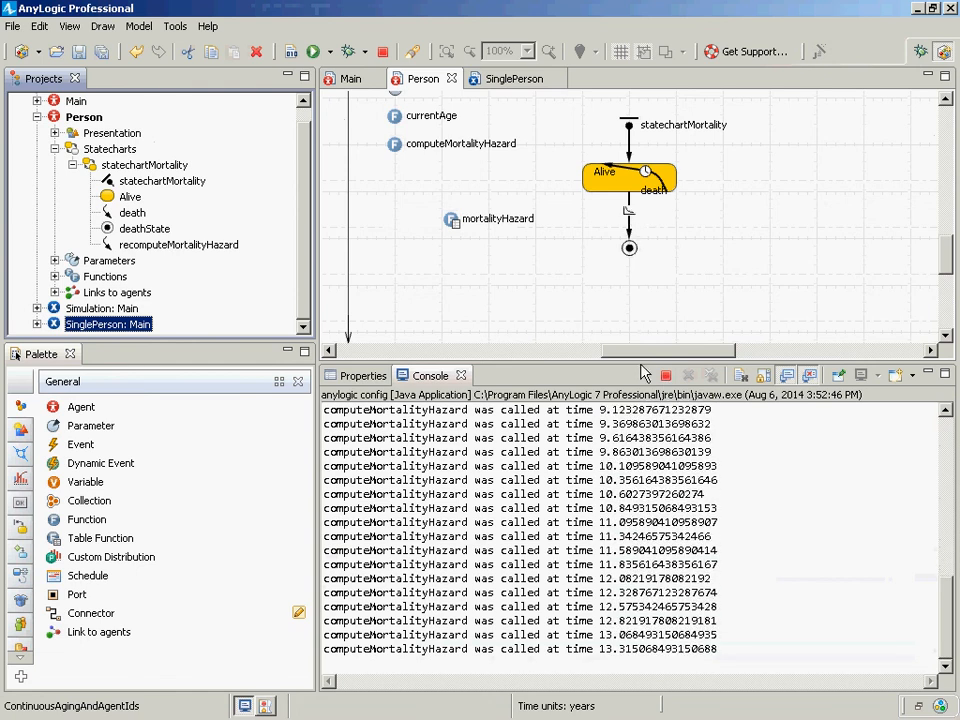
pyautogui.click(629, 213)
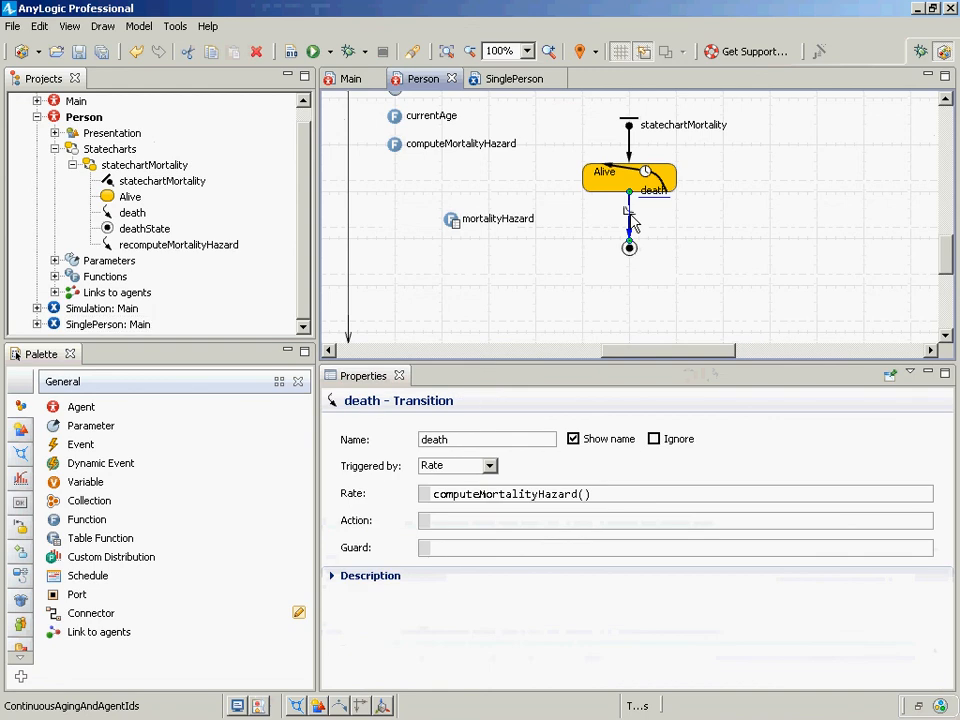
pyautogui.click(583, 495)
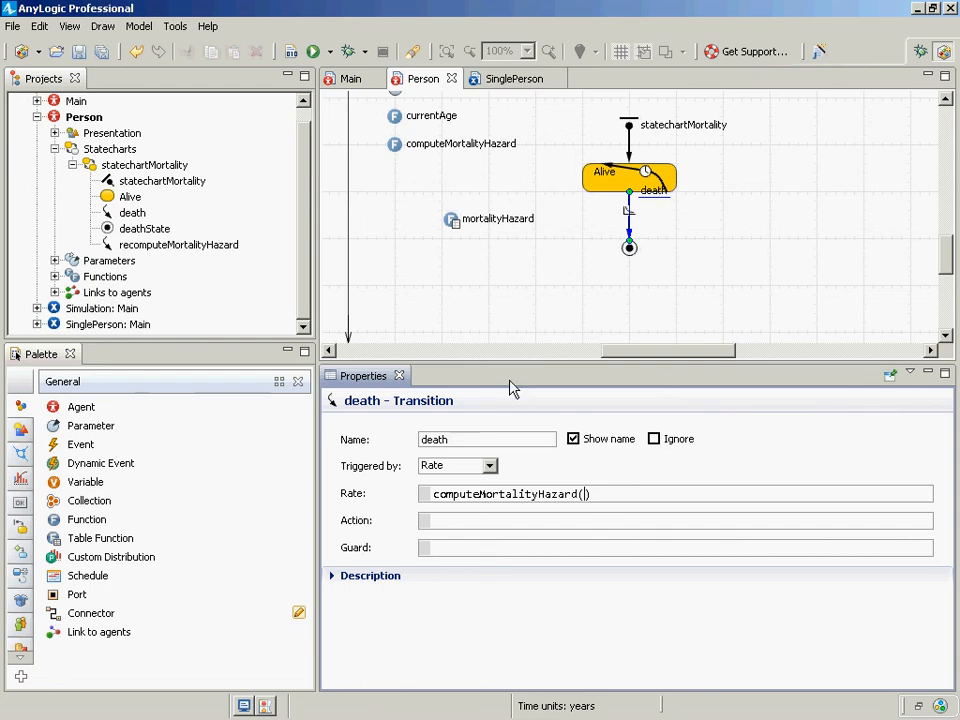
# - Delete the recomputeMortalityHazard transition from the Alive state and run the SinglePerson experiment
pyautogui.click(658, 188)
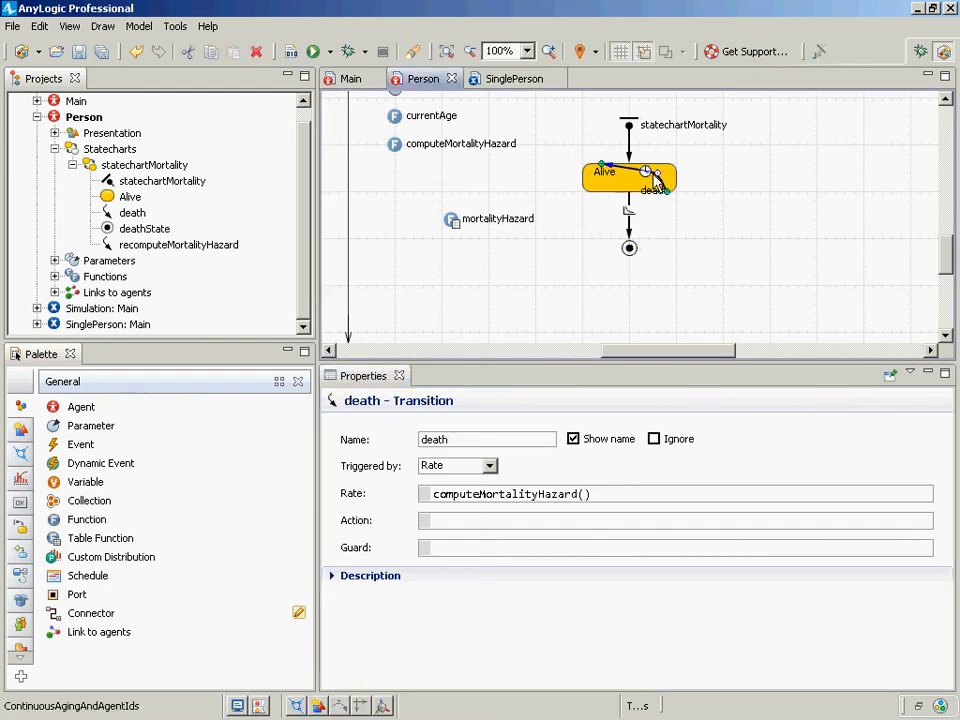
pyautogui.press('Delete')
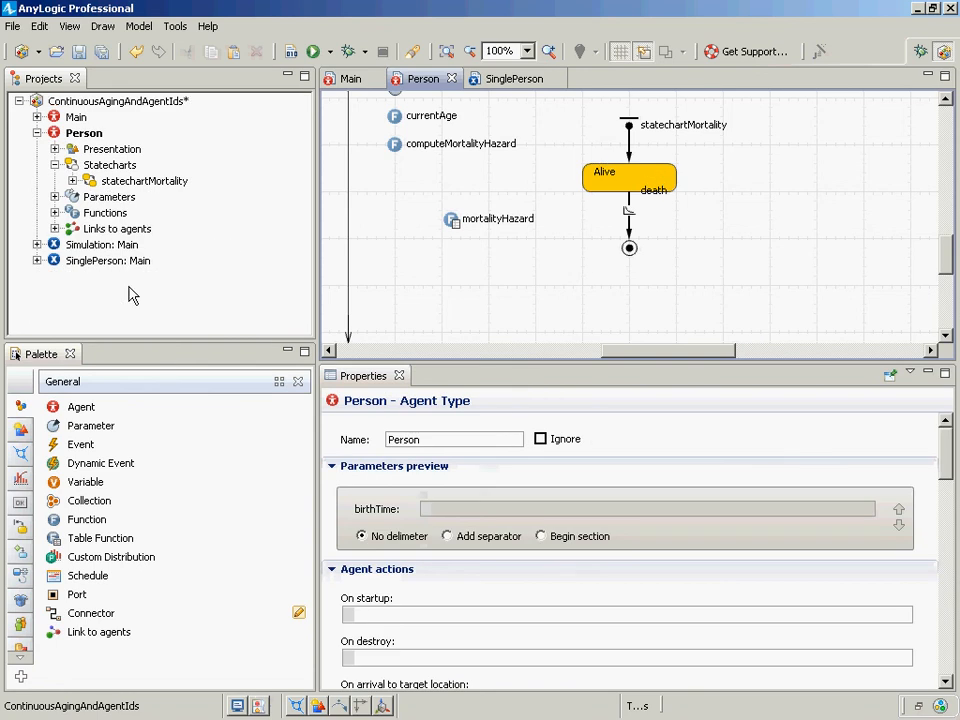
pyautogui.click(129, 261)
pyautogui.click(156, 458)
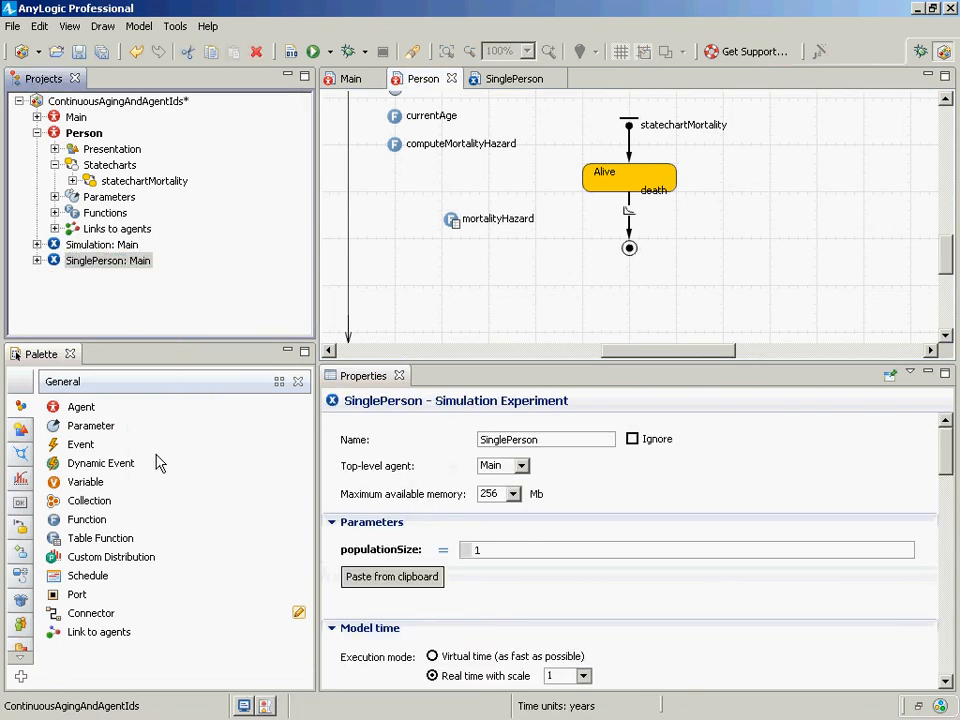
pyautogui.click(115, 150)
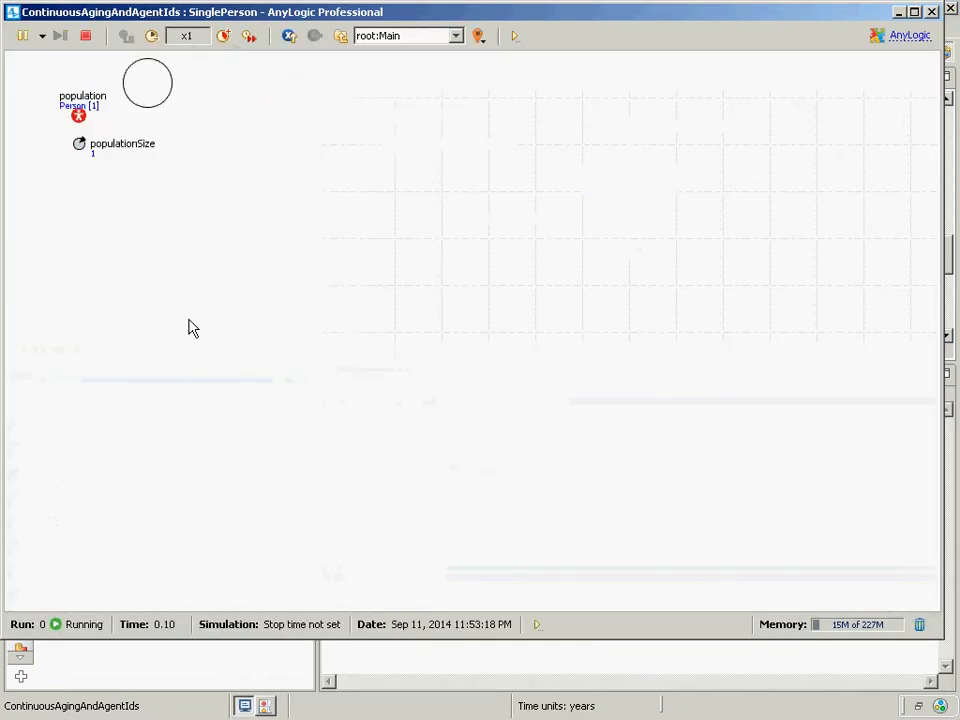
# - Check the console trace, stop the run, and restore the deleted recomputeMortalityHazard transition
pyautogui.click(440, 660)
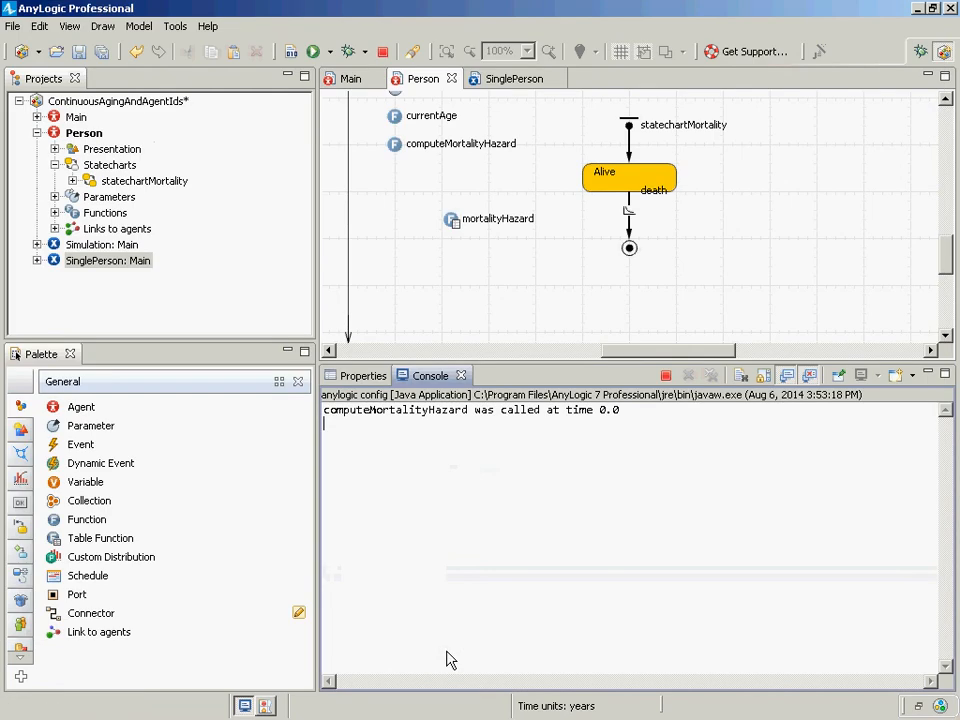
pyautogui.click(662, 382)
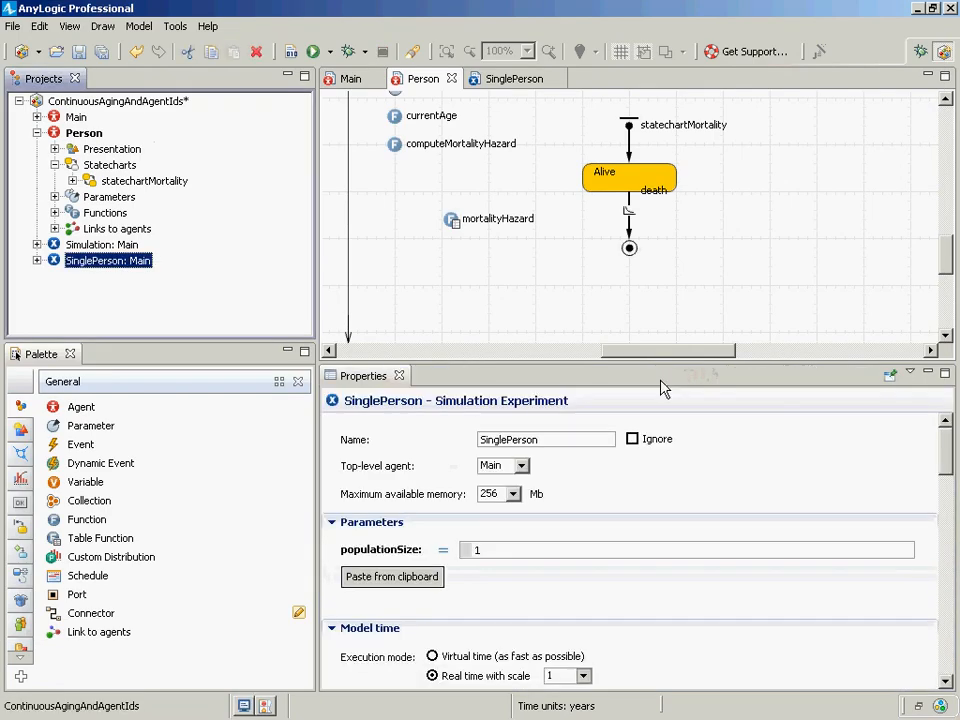
pyautogui.click(630, 225)
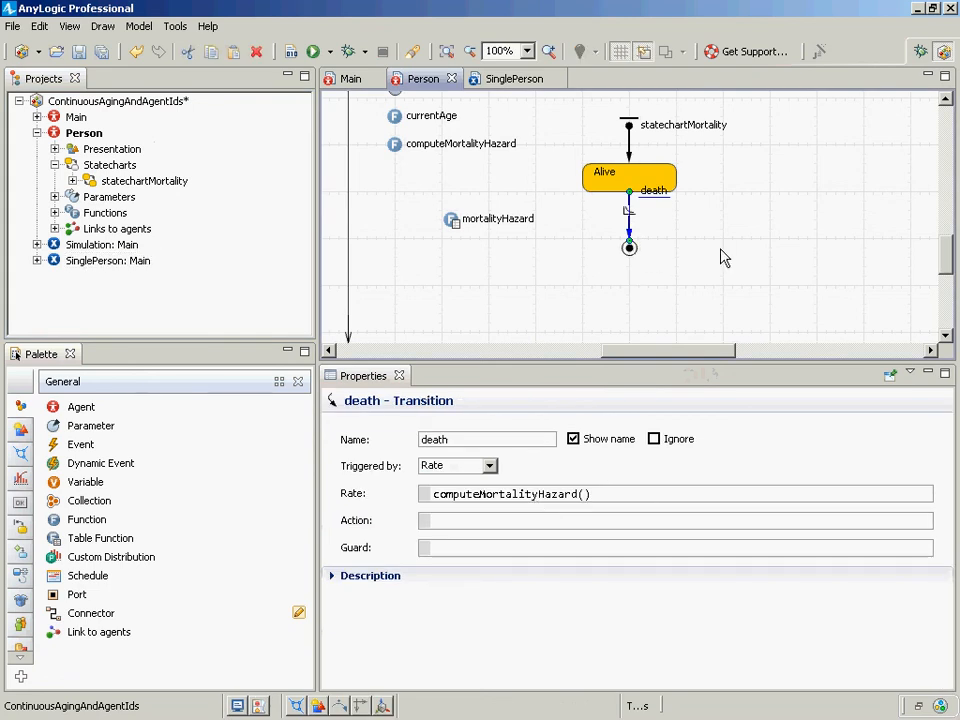
pyautogui.hotkey('ctrl', 'z')
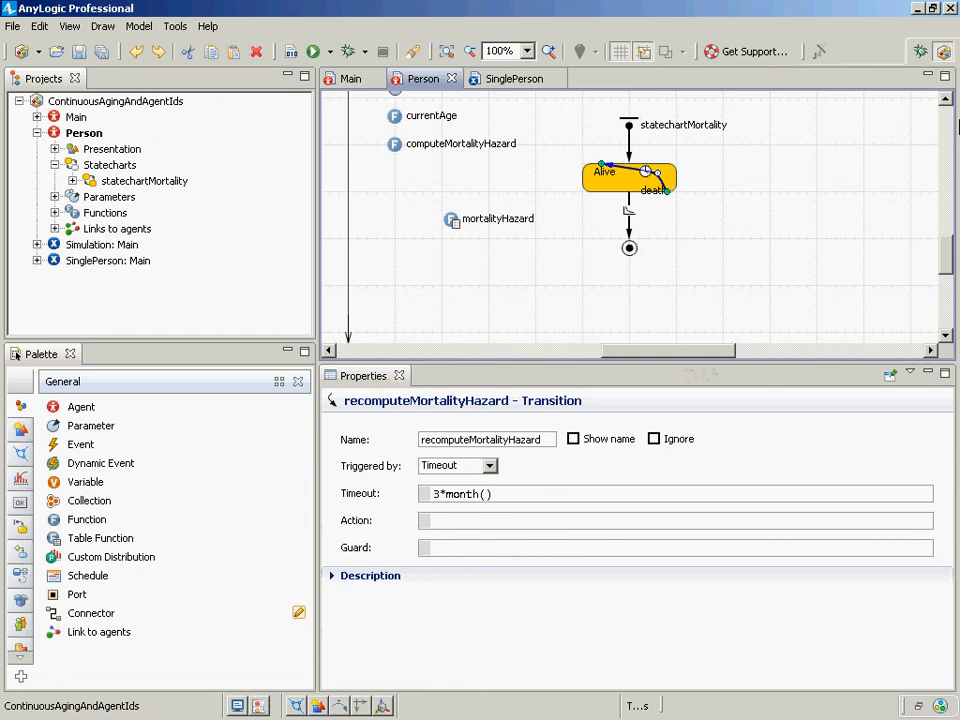
# - Open the properties of the currentAge function in the Person agent
pyautogui.click(944, 103)
pyautogui.click(944, 103)
pyautogui.click(944, 103)
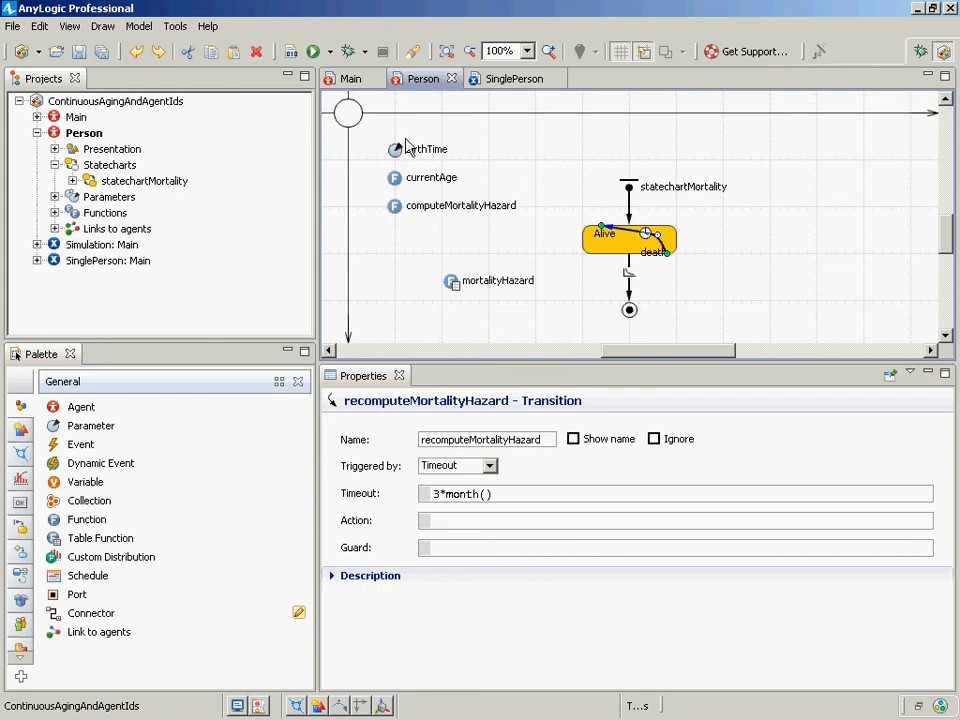
pyautogui.click(401, 178)
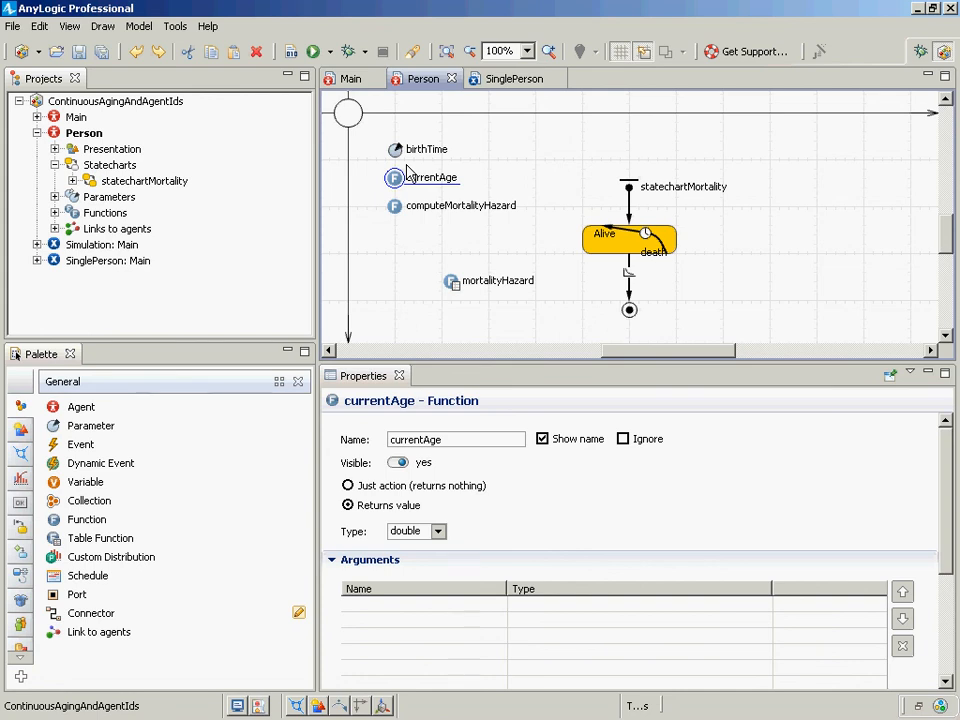
# - Open the Main agent and examine the birthTime expression of its population
pyautogui.click(76, 117)
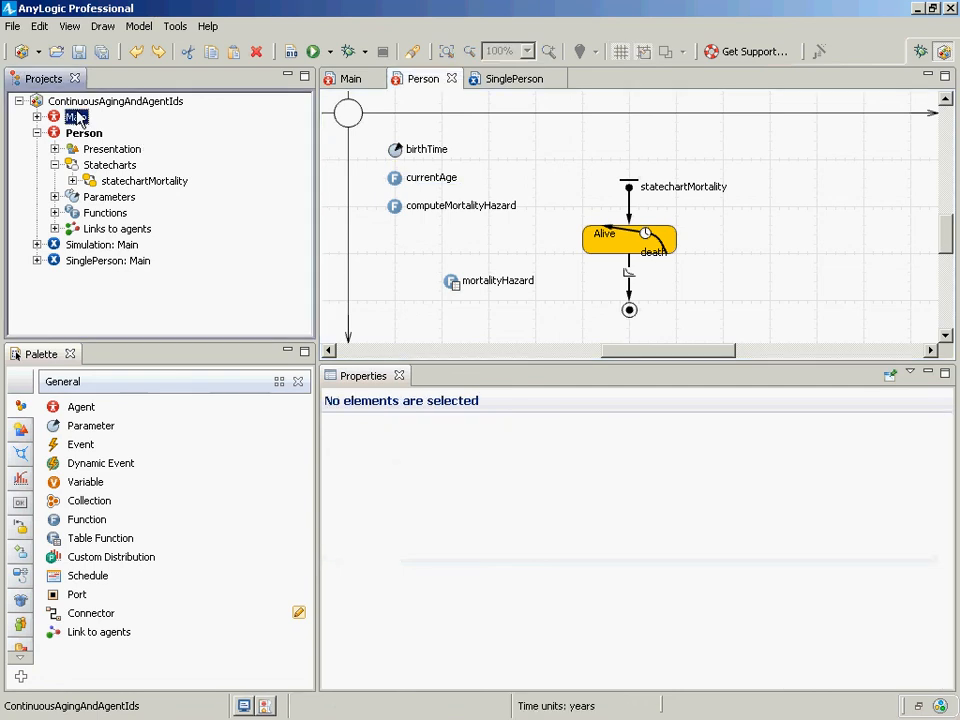
pyautogui.doubleClick(77, 117)
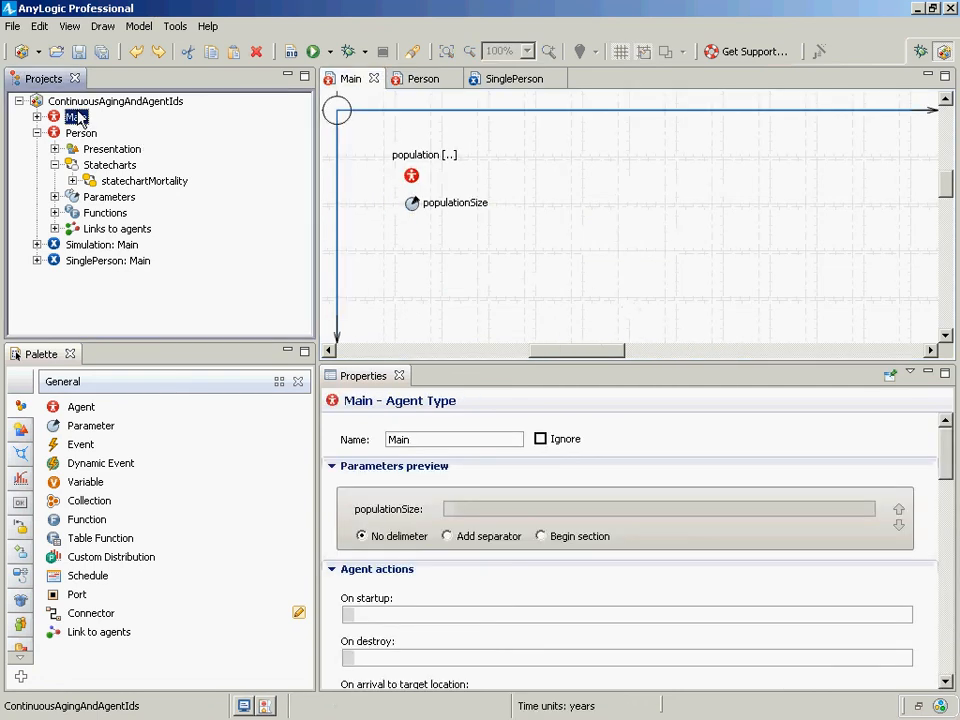
pyautogui.click(410, 177)
pyautogui.moveTo(563, 516); pyautogui.dragTo(413, 513)
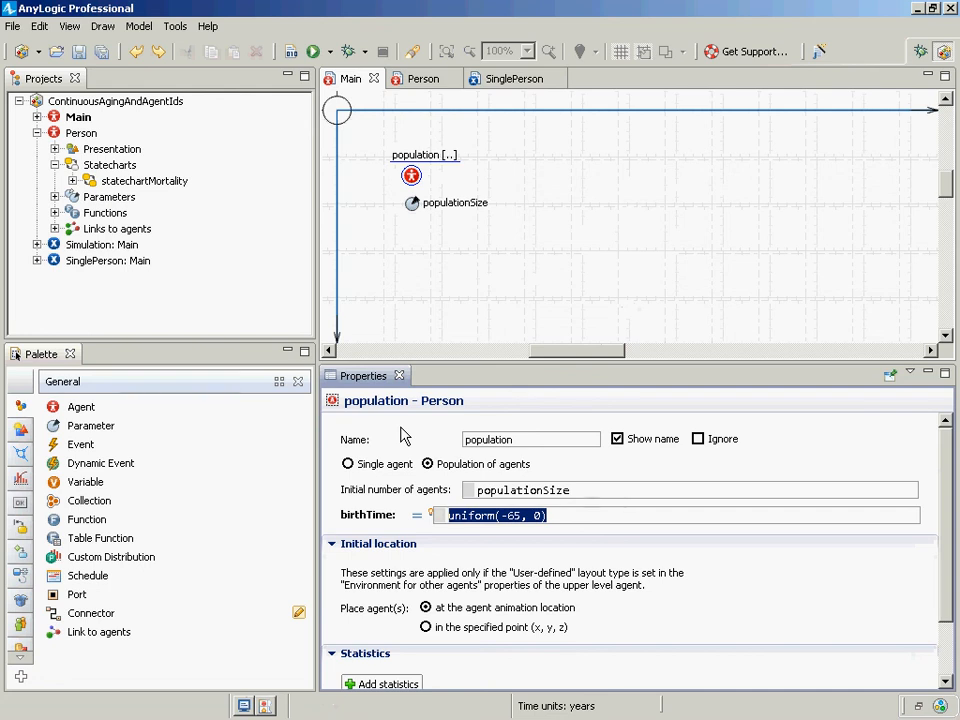
pyautogui.press('Home')
pyautogui.hotkey('shift', 'Right')
pyautogui.hotkey('shift', 'Right')
pyautogui.hotkey('shift', 'Right')
pyautogui.hotkey('shift', 'Right')
pyautogui.hotkey('shift', 'Right')
pyautogui.hotkey('shift', 'Right')
pyautogui.hotkey('shift', 'Right')
pyautogui.hotkey('shift', 'Right')
pyautogui.hotkey('shift', 'Right')
pyautogui.hotkey('shift', 'Right')
pyautogui.hotkey('shift', 'Right')
pyautogui.hotkey('shift', 'Right')
pyautogui.hotkey('shift', 'Right')
pyautogui.hotkey('shift', 'Right')
pyautogui.hotkey('shift', 'Right')
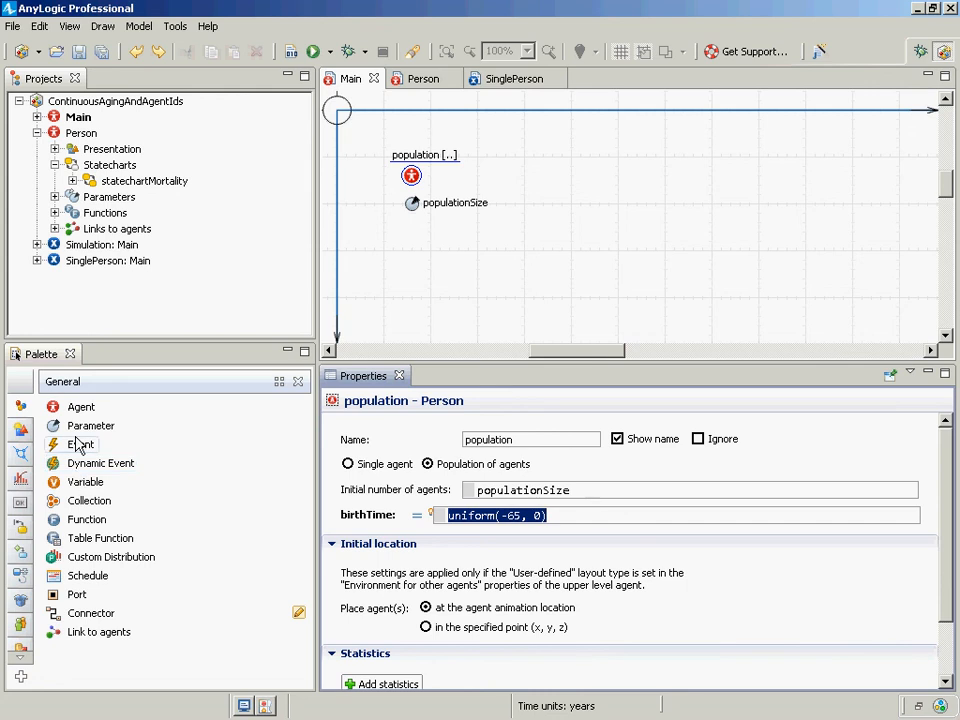
# - Add an event named birthArrivals to the Main agent, beside the populationSize parameter
pyautogui.moveTo(79, 444); pyautogui.dragTo(600, 204)
pyautogui.write('bir')
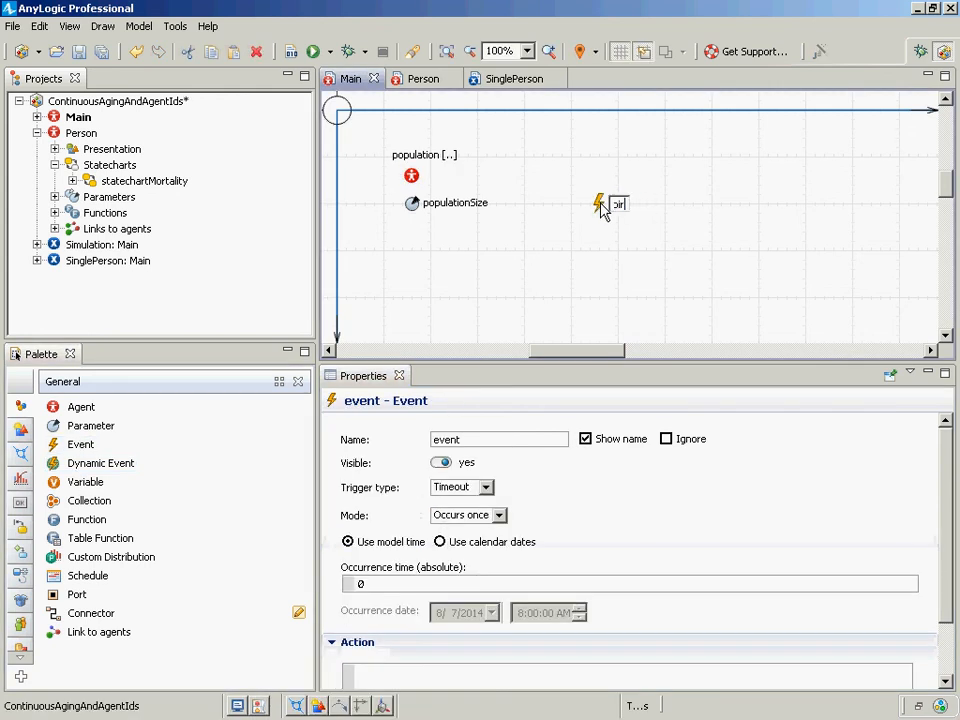
pyautogui.write('thArrivals')
pyautogui.press('Return')
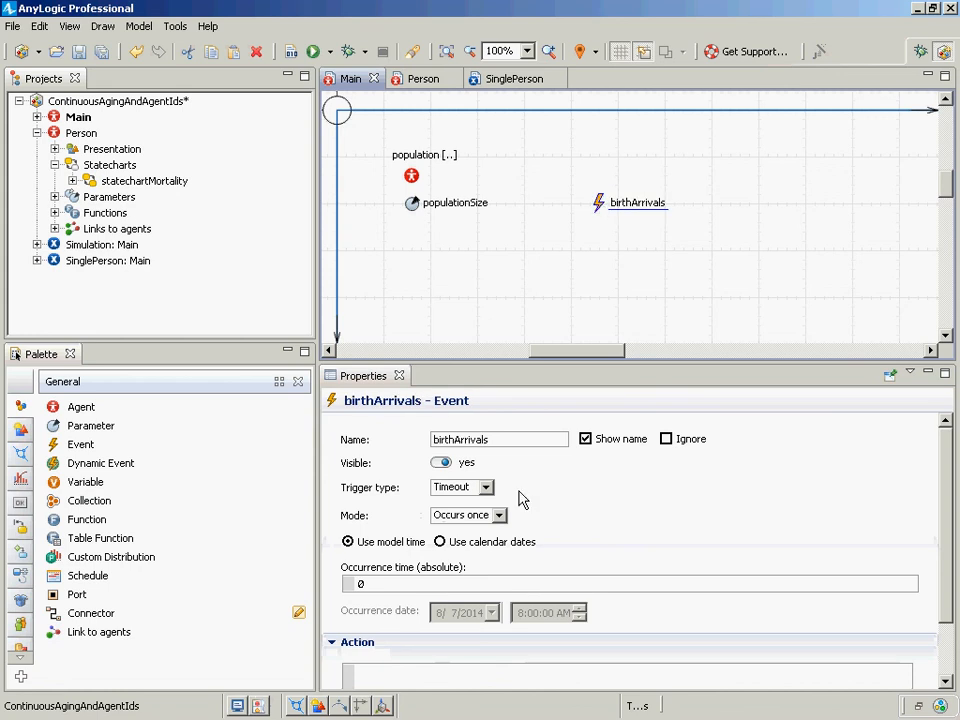
# - Make the birthArrivals event rate-triggered with a rate of 10
pyautogui.click(462, 490)
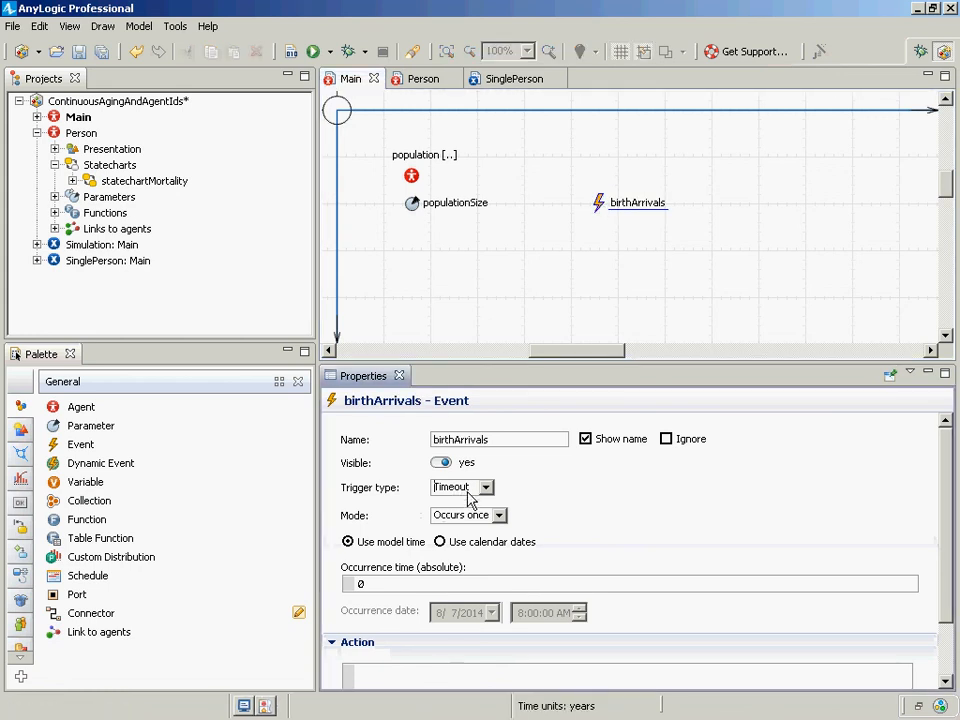
pyautogui.click(482, 490)
pyautogui.click(465, 514)
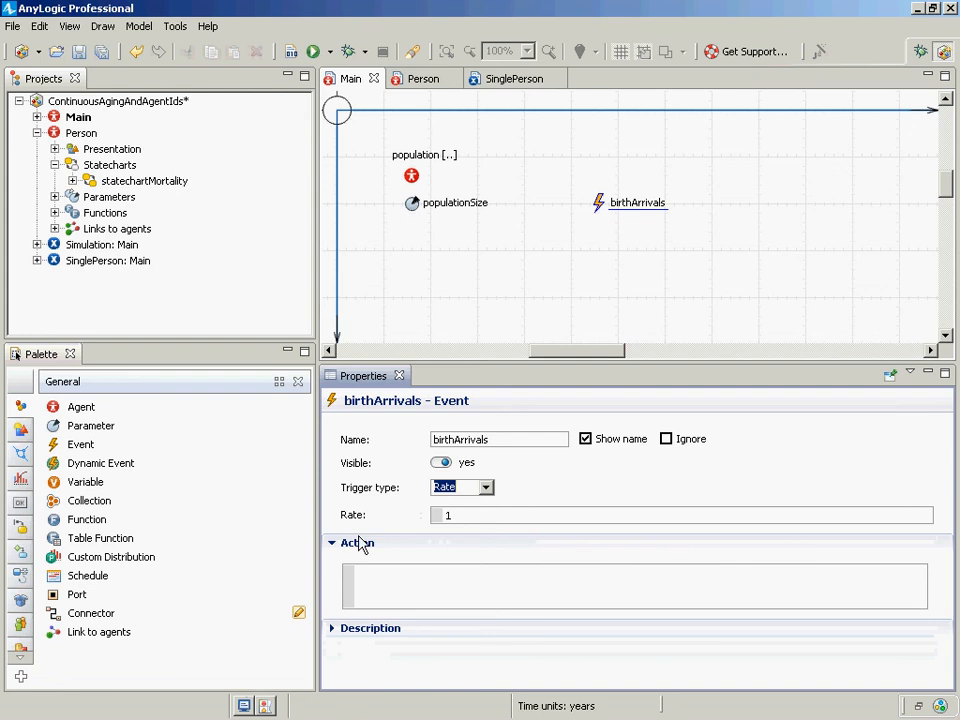
pyautogui.click(456, 514)
pyautogui.moveTo(456, 517); pyautogui.dragTo(425, 507)
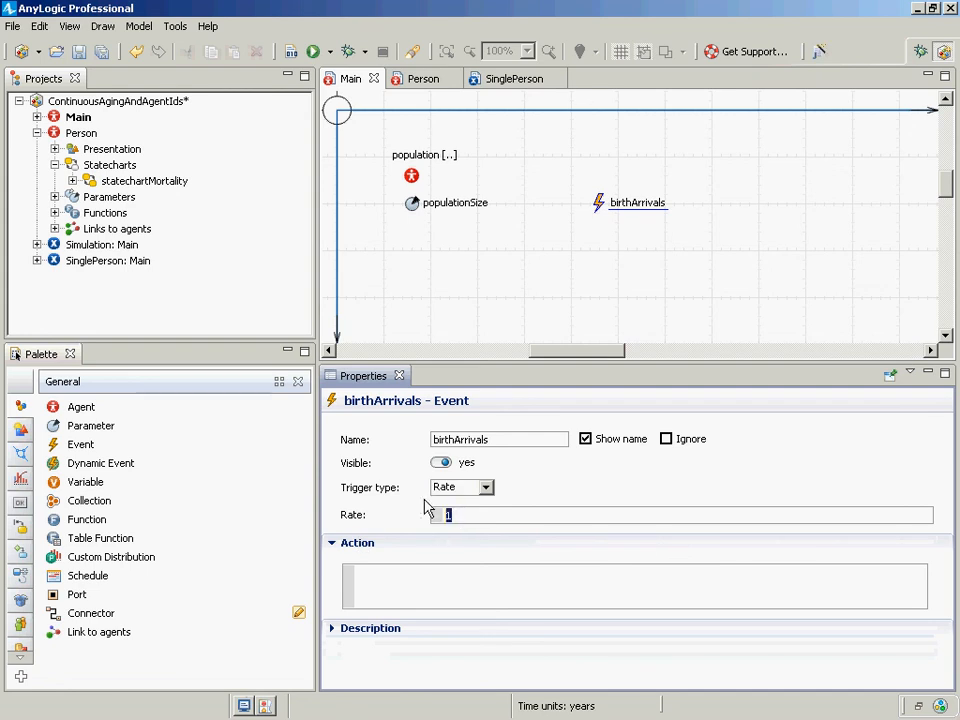
pyautogui.write('10')
# - Set the birthArrivals action to this.add_population(time()) and save the model
pyautogui.click(405, 574)
pyautogui.write('this.ad')
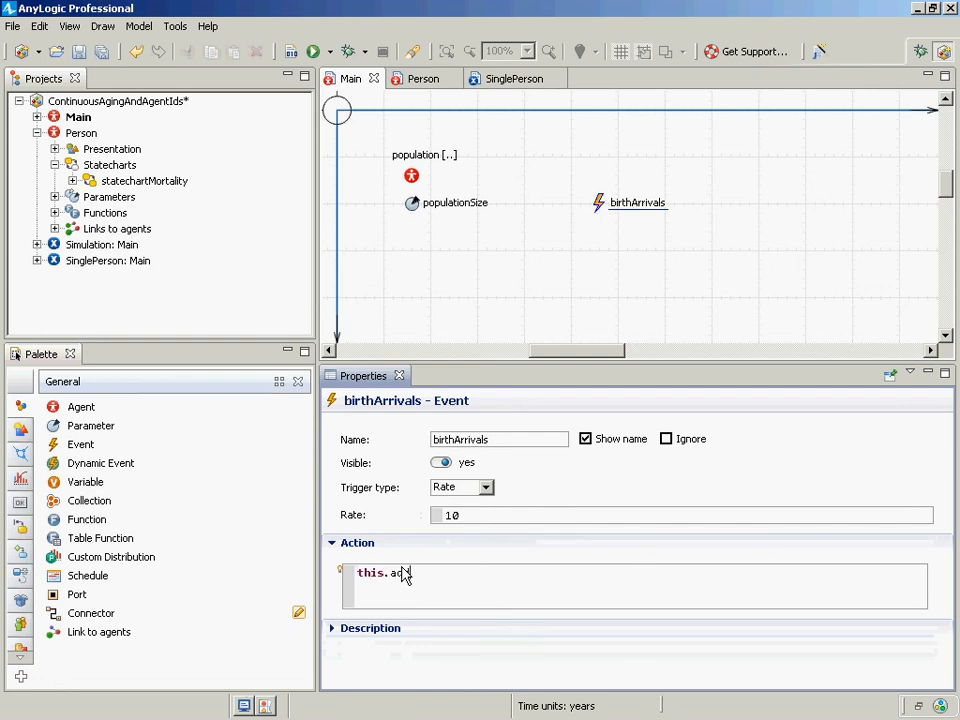
pyautogui.write('d_')
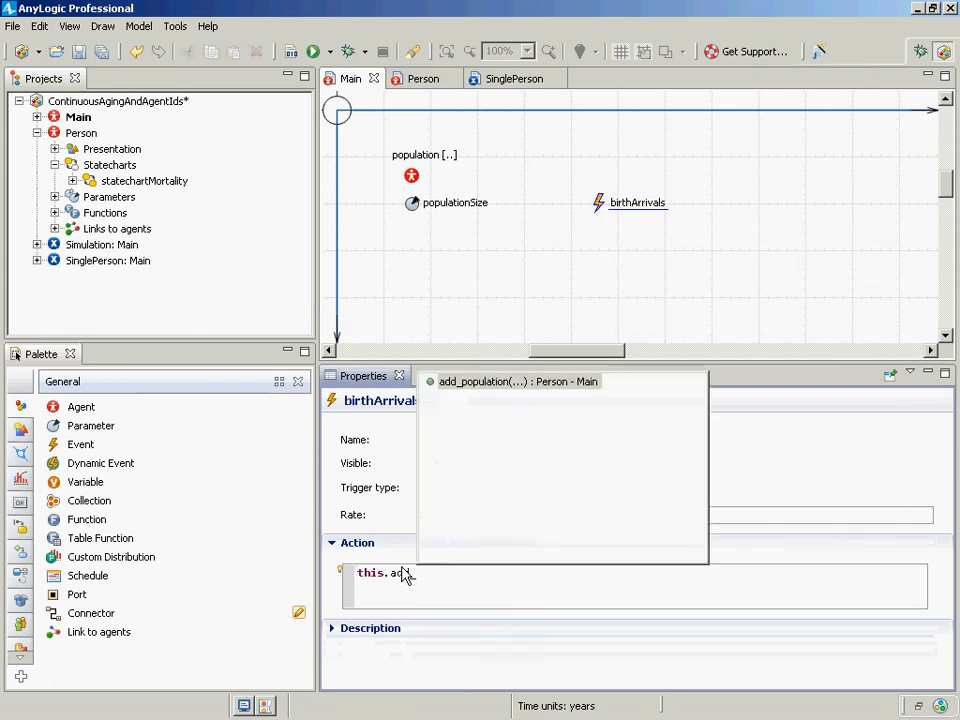
pyautogui.press('Return')
pyautogui.write('(')
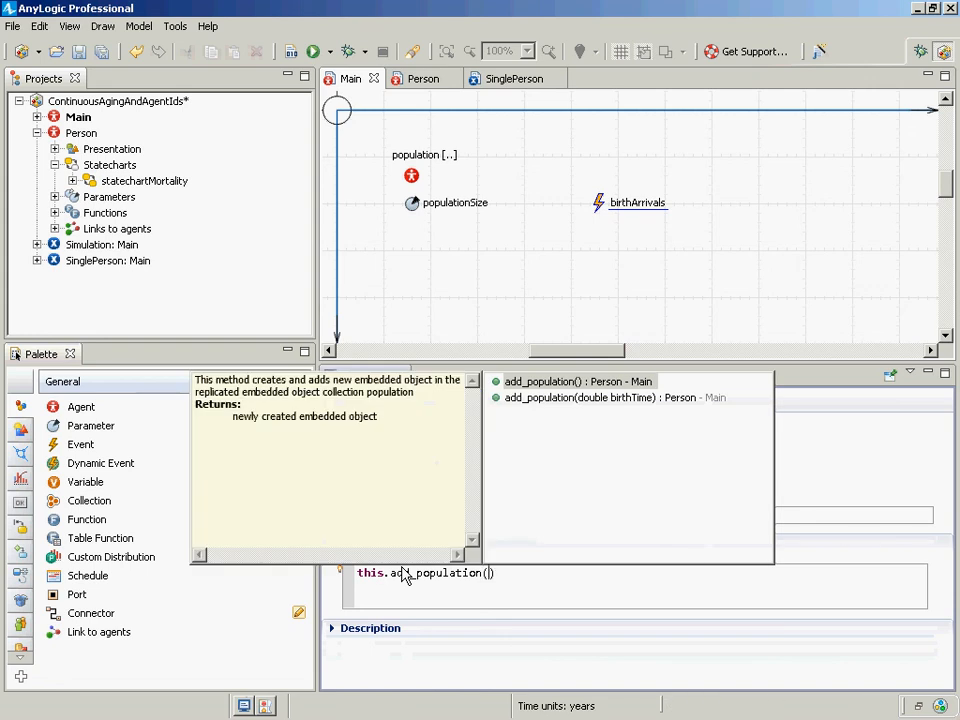
pyautogui.write('time())')
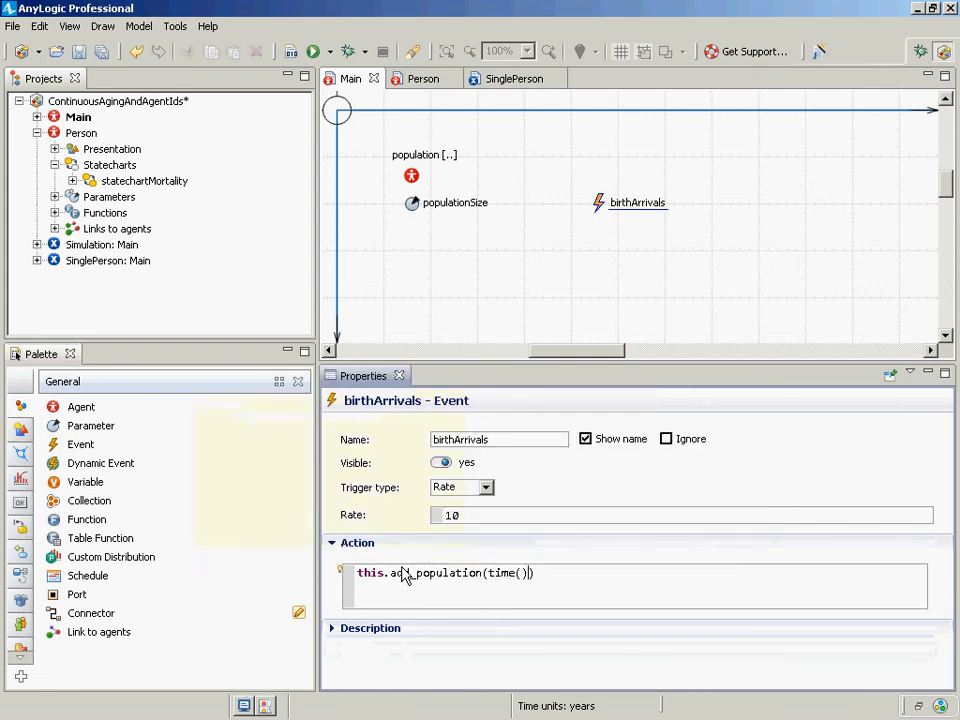
pyautogui.hotkey('ctrl', 's')
pyautogui.moveTo(530, 575); pyautogui.dragTo(488, 572)
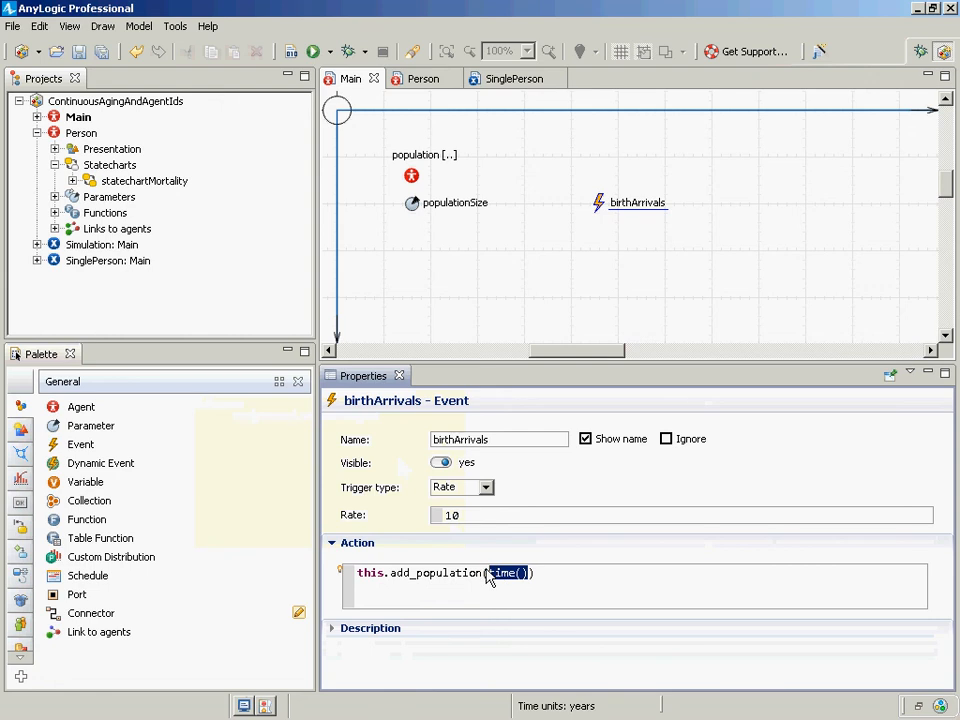
pyautogui.click(490, 575)
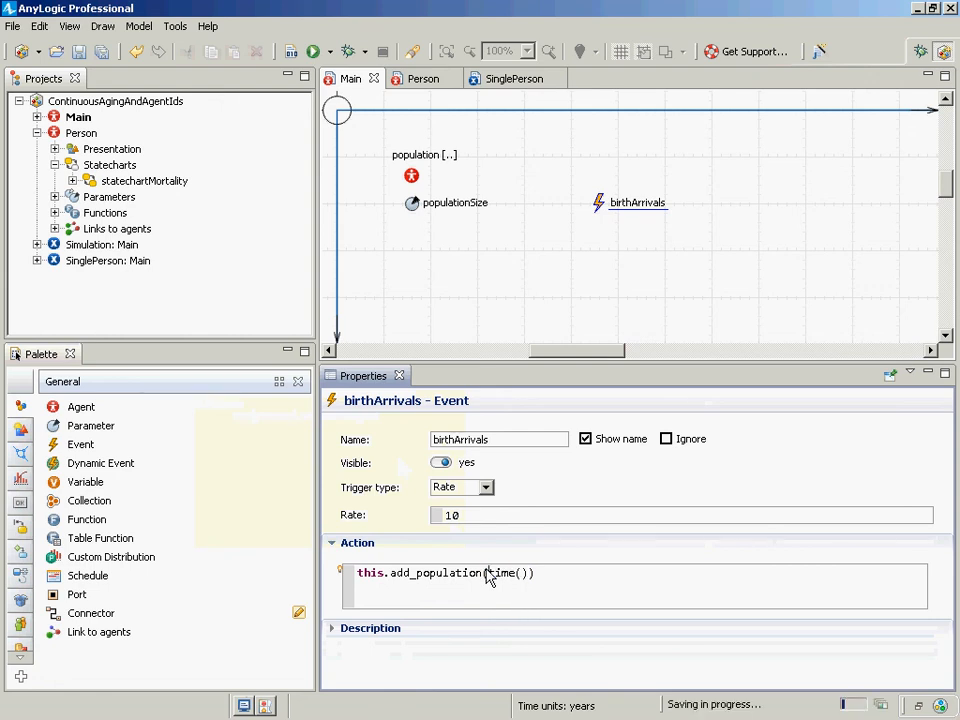
# - Run the SinglePerson experiment and raise its simulation speed to x50
pyautogui.click(98, 266)
pyautogui.rightClick(98, 266)
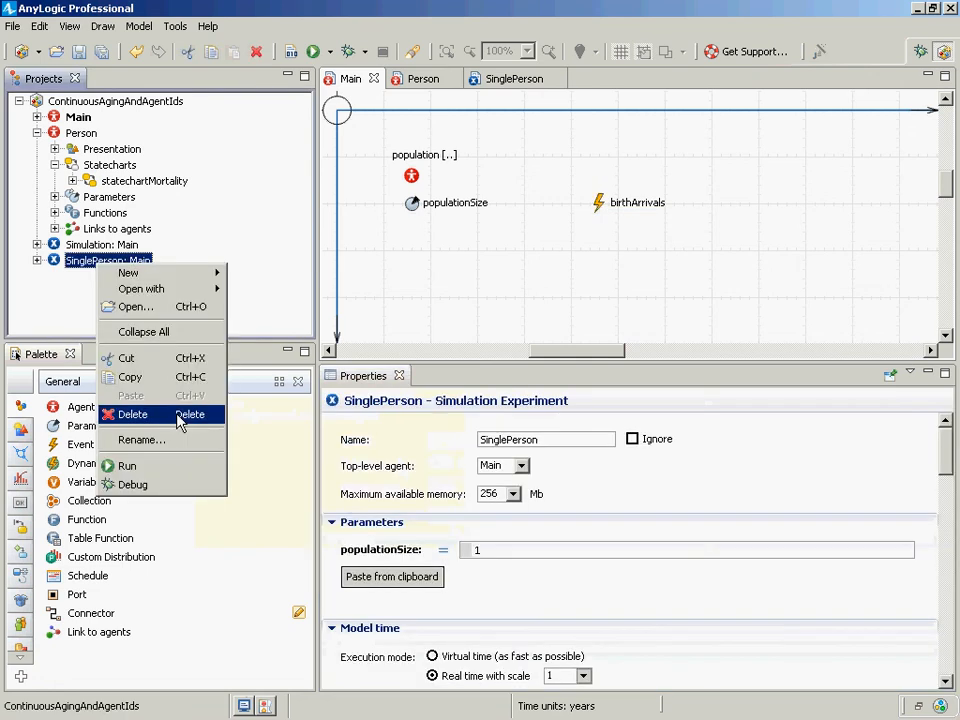
pyautogui.click(160, 470)
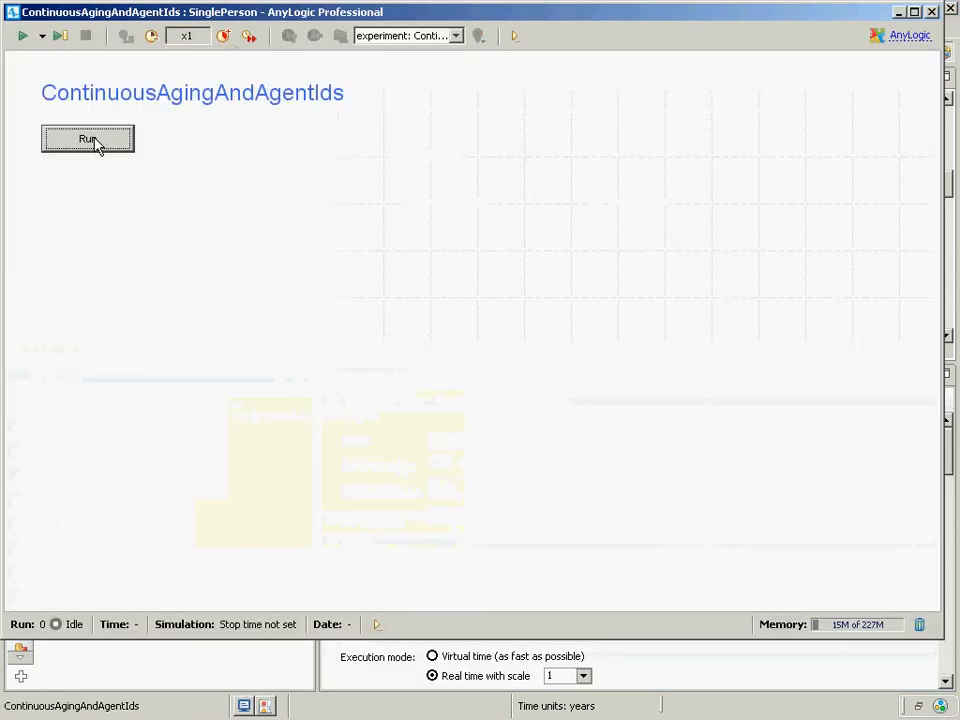
pyautogui.click(94, 144)
pyautogui.click(224, 36)
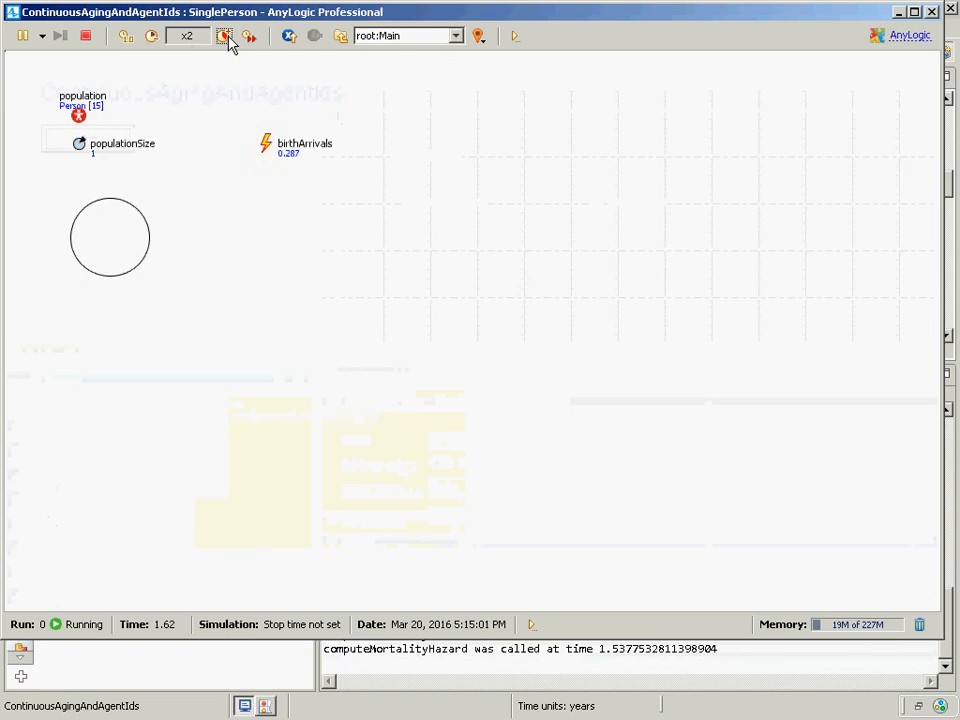
pyautogui.click(224, 36)
pyautogui.click(224, 36)
pyautogui.click(224, 36)
pyautogui.click(224, 36)
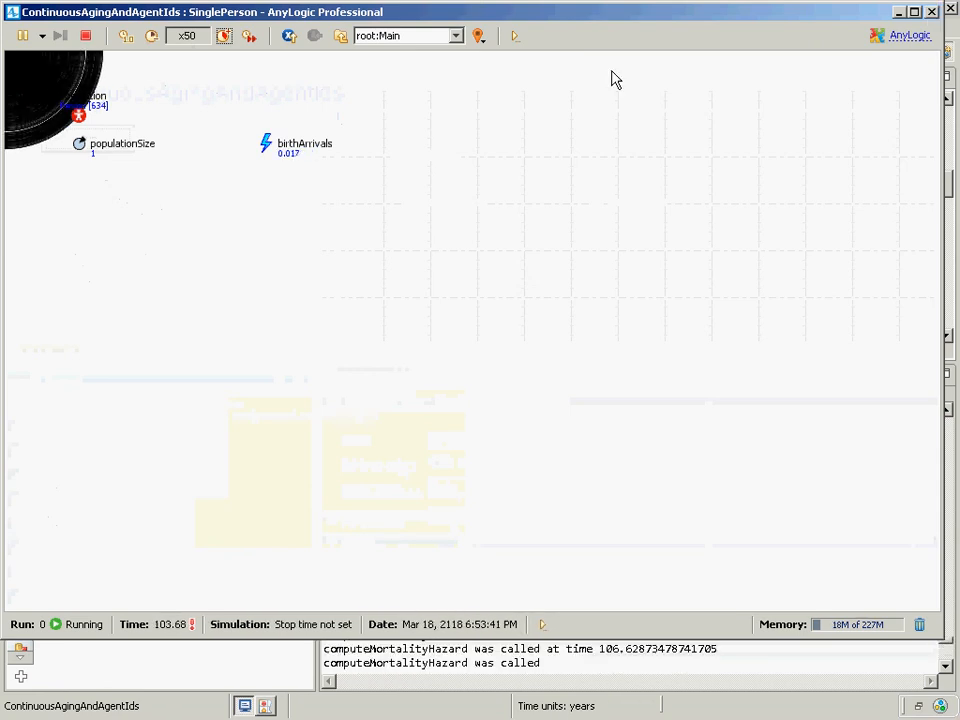
# - Try to navigate to the population inside the running model, and return to the top-level agent
pyautogui.click(399, 39)
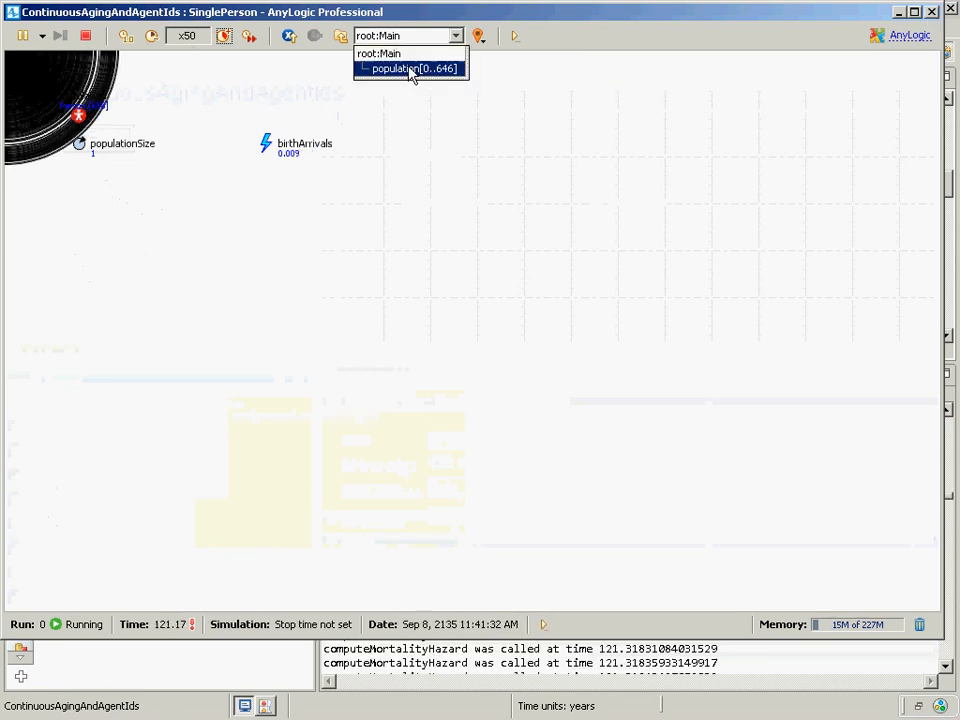
pyautogui.click(409, 72)
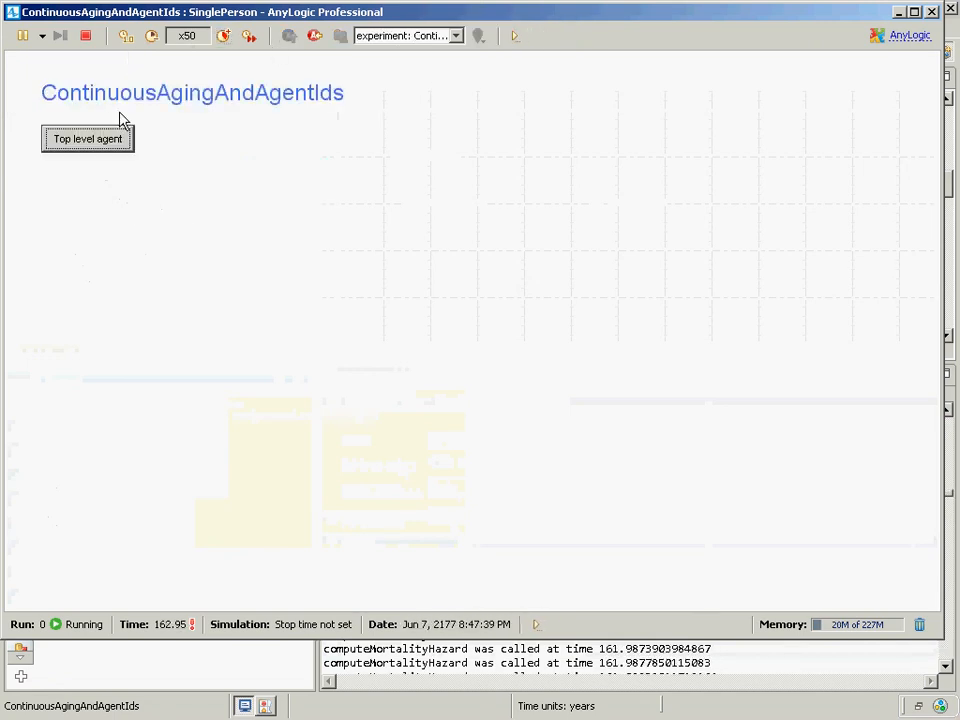
pyautogui.click(87, 148)
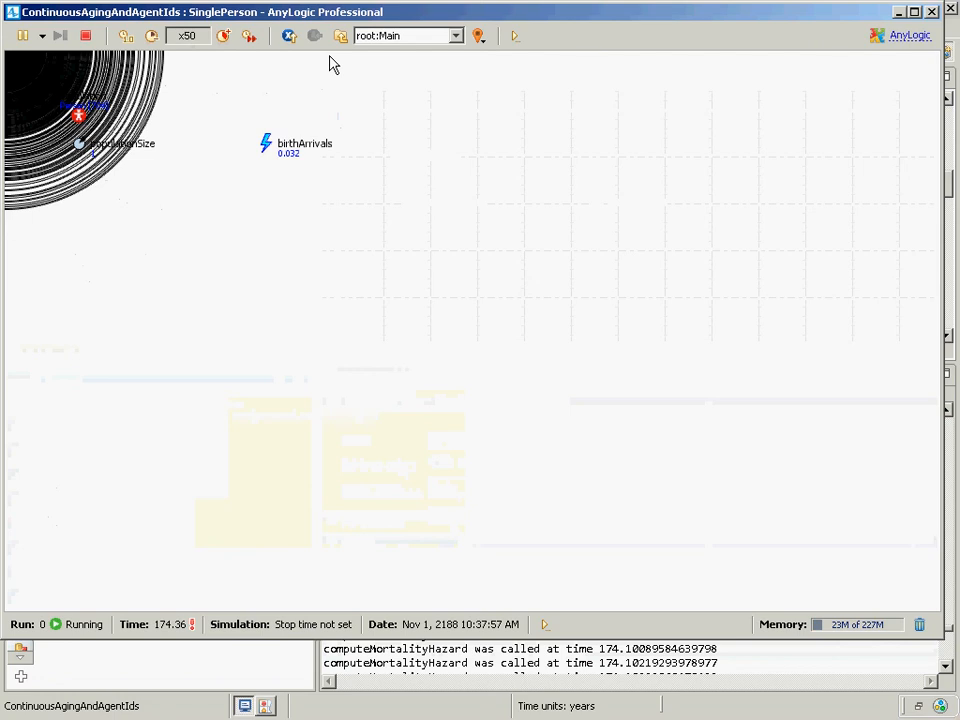
# - Pause the running simulation and open the first person in the population
pyautogui.click(341, 36)
pyautogui.click(22, 36)
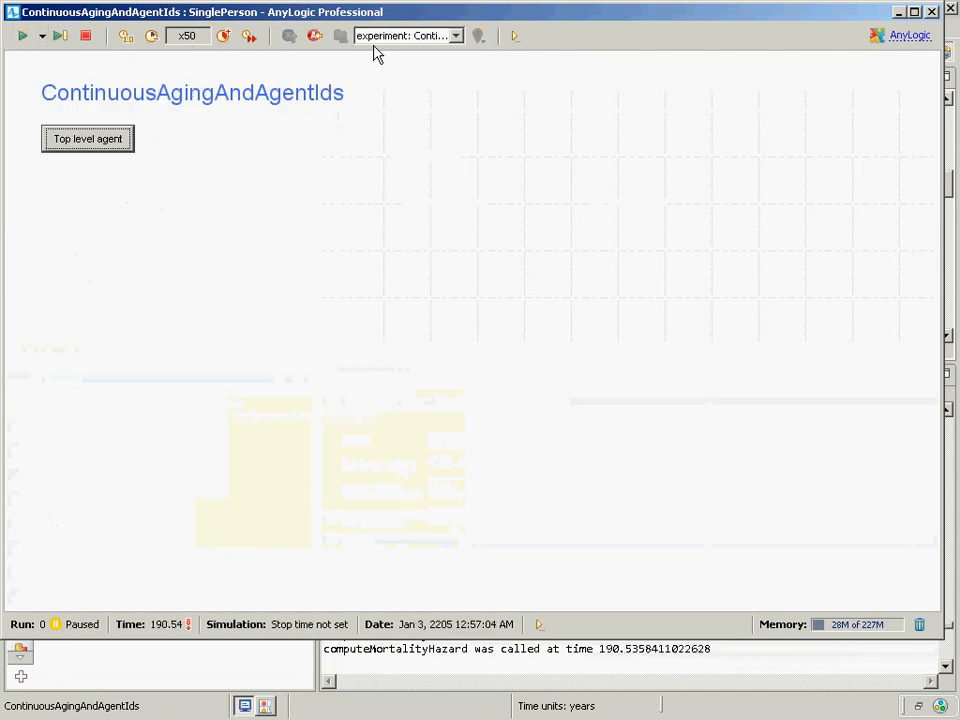
pyautogui.click(405, 36)
pyautogui.click(422, 86)
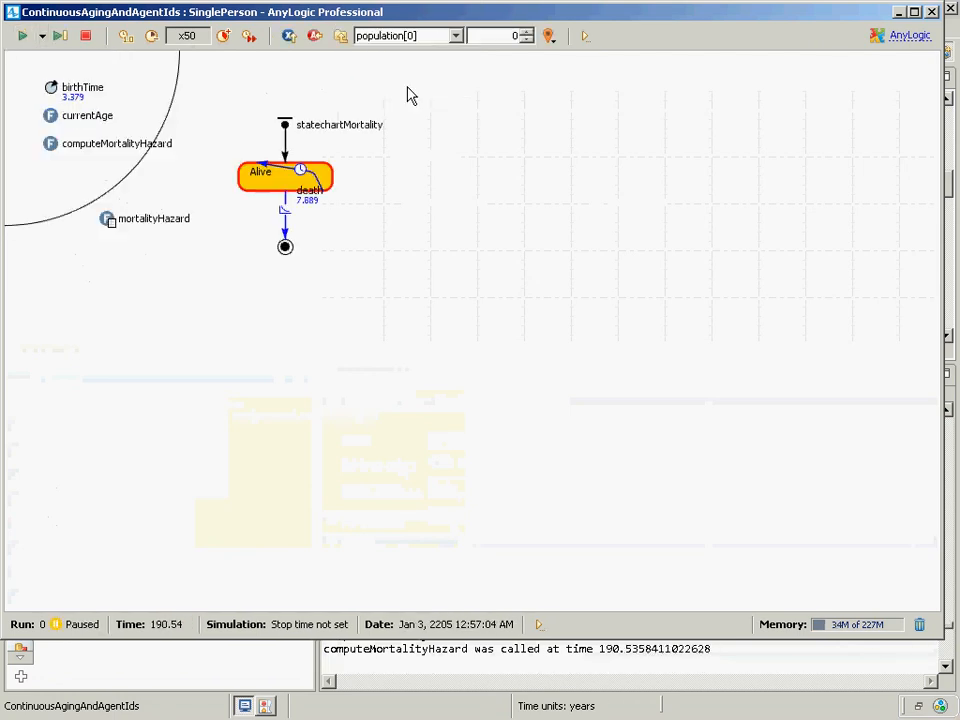
# - Inspect the person at population index 700 in the paused run, and close the simulation window
pyautogui.click(503, 38)
pyautogui.write('700')
pyautogui.press('Return')
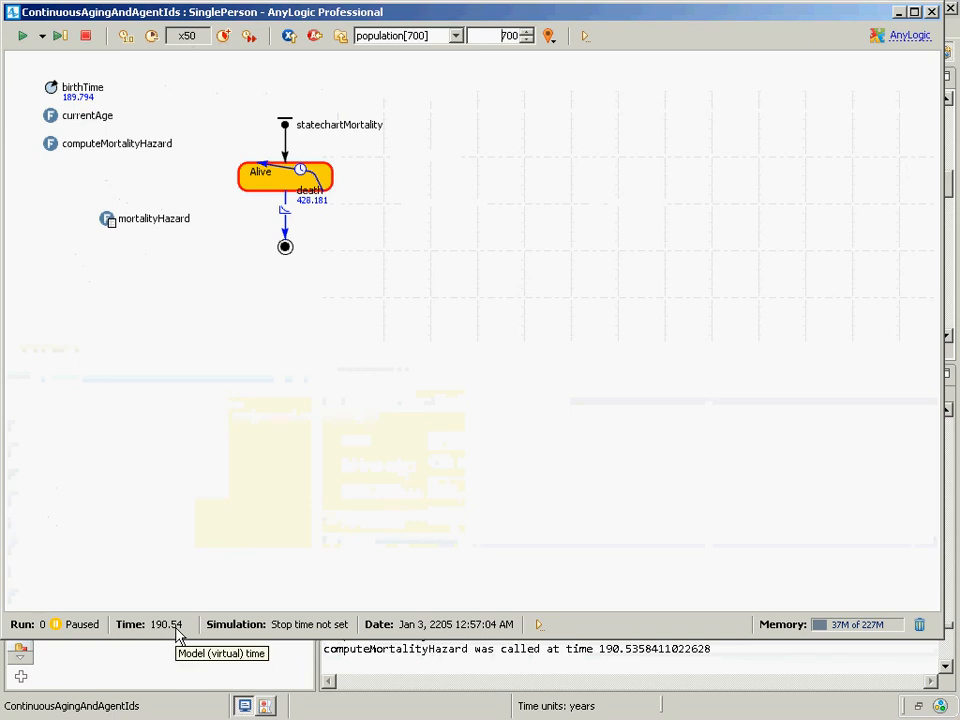
pyautogui.click(933, 11)
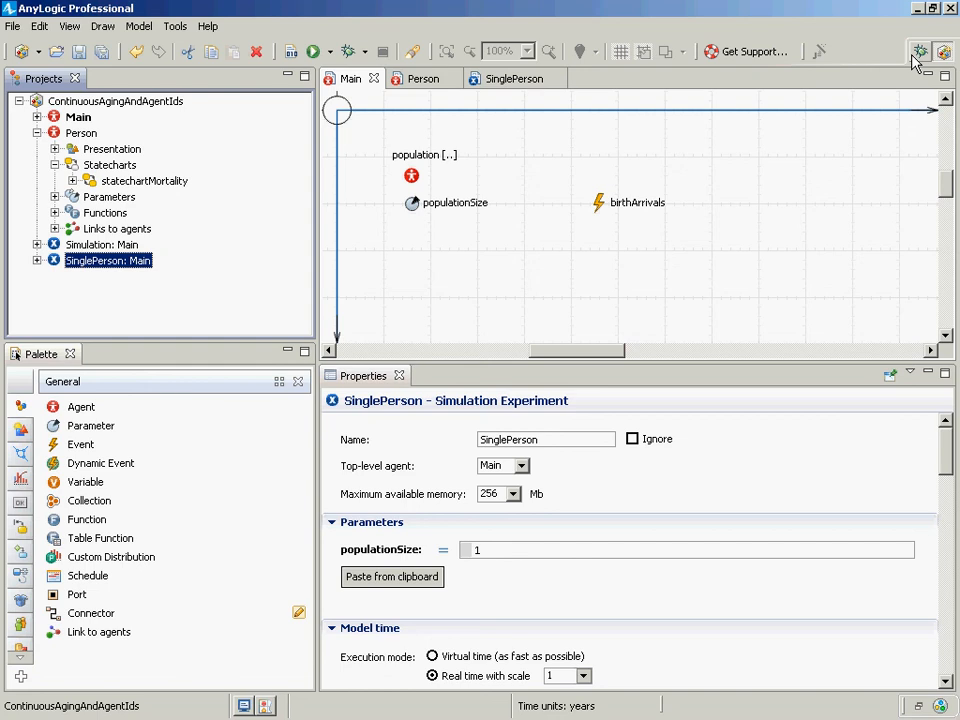
# - Open the Person agent type and inspect the recomputeMortalityHazard transition's properties
pyautogui.click(81, 132)
pyautogui.click(646, 237)
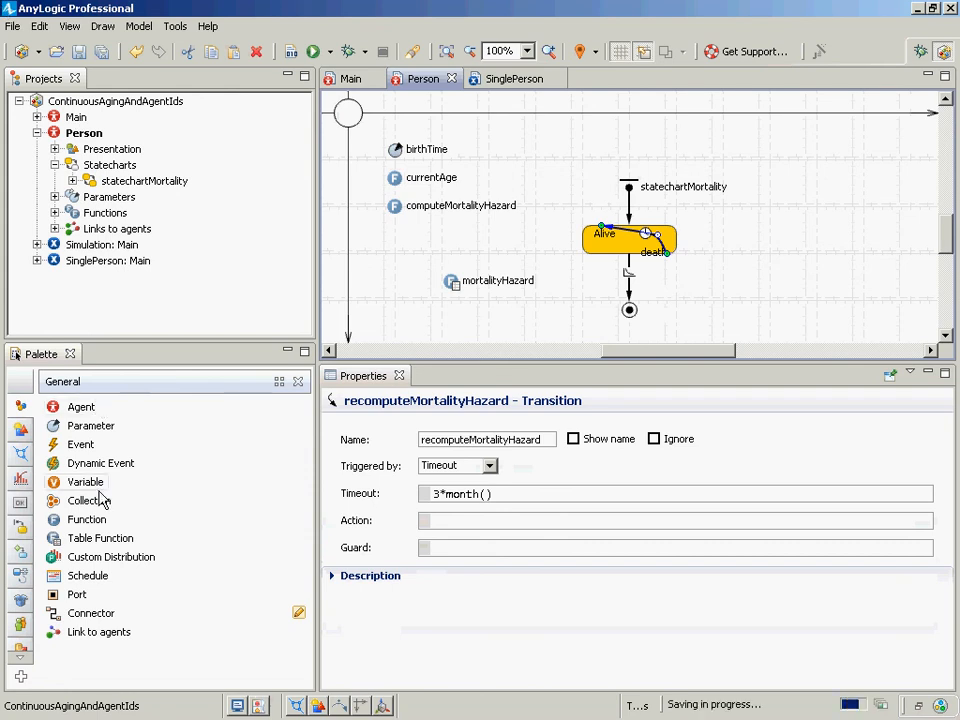
# - Try adding a variable named id below computeMortalityHazard in Person, and delete it
pyautogui.moveTo(90, 484); pyautogui.dragTo(394, 254)
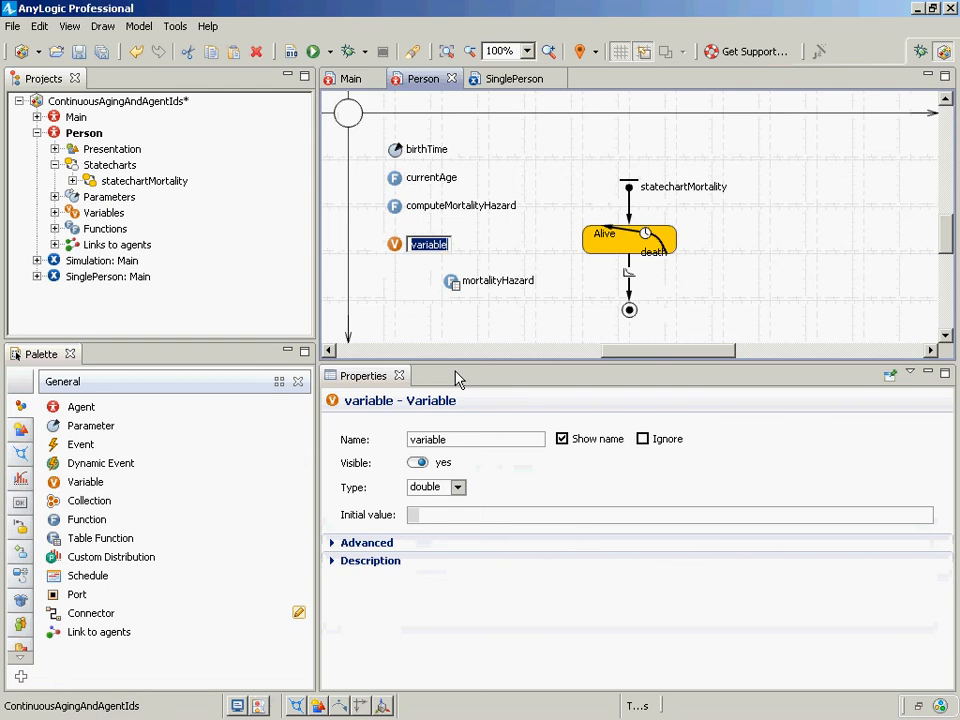
pyautogui.write('id')
pyautogui.press('Return')
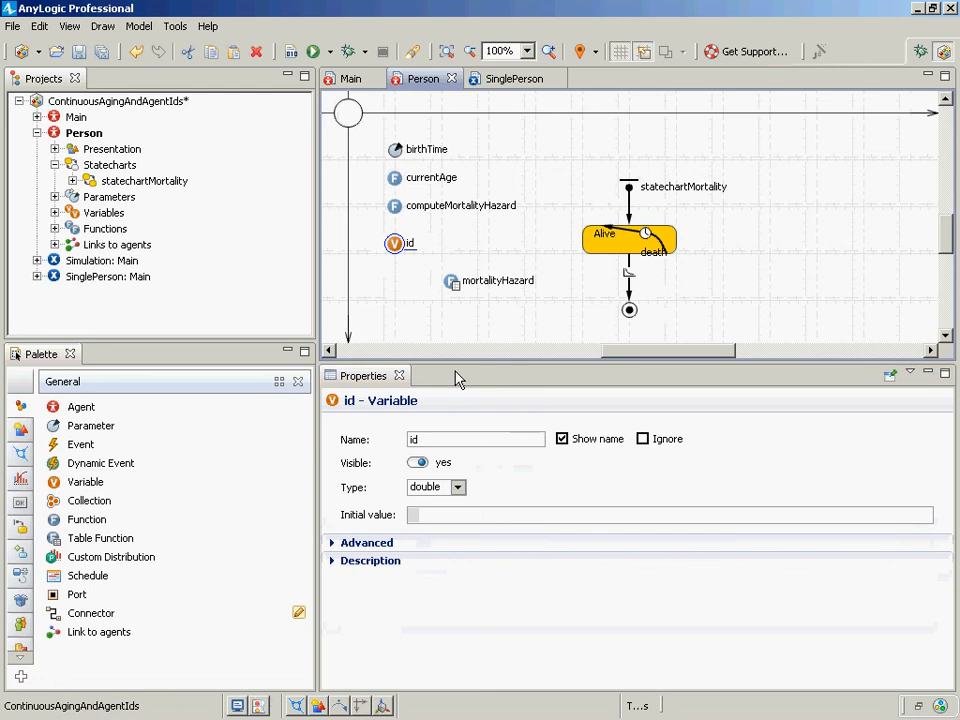
pyautogui.press('Delete')
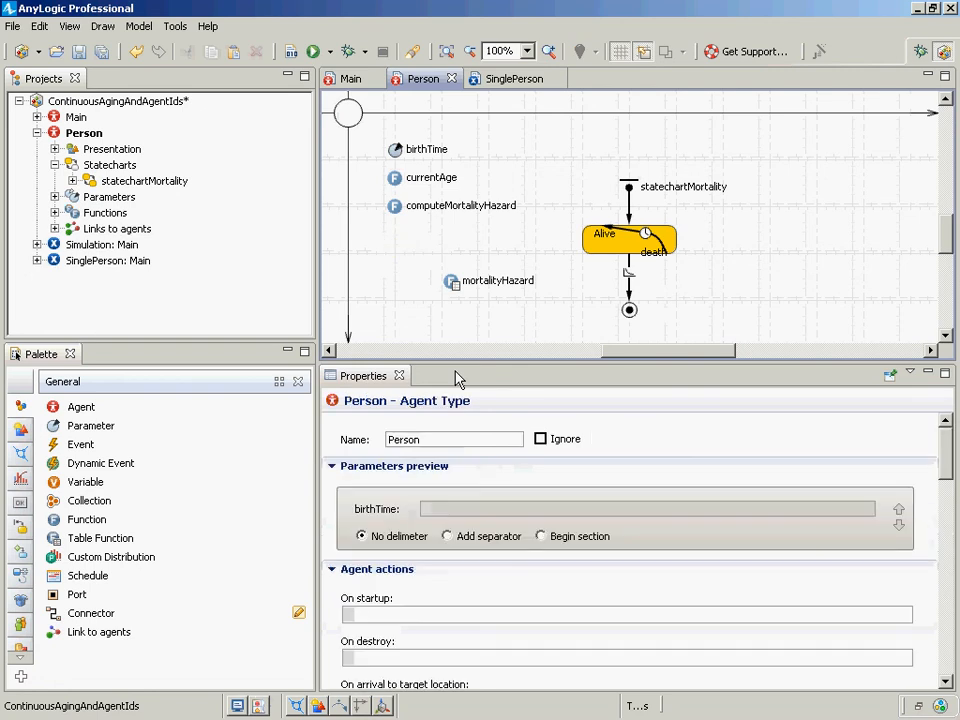
pyautogui.click(90, 425)
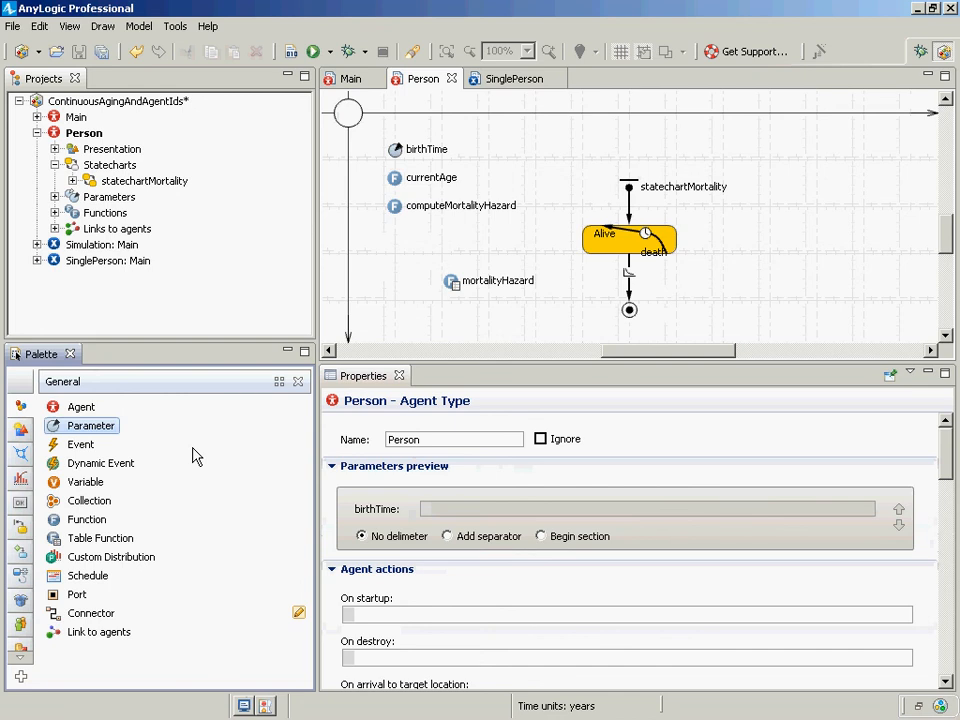
pyautogui.hotkey('alt', 'Tab')
pyautogui.hotkey('alt', 'Tab')
pyautogui.hotkey('alt', 'Tab')
pyautogui.hotkey('alt', 'Tab')
pyautogui.hotkey('alt', 'Tab')
pyautogui.hotkey('alt', 'Tab')
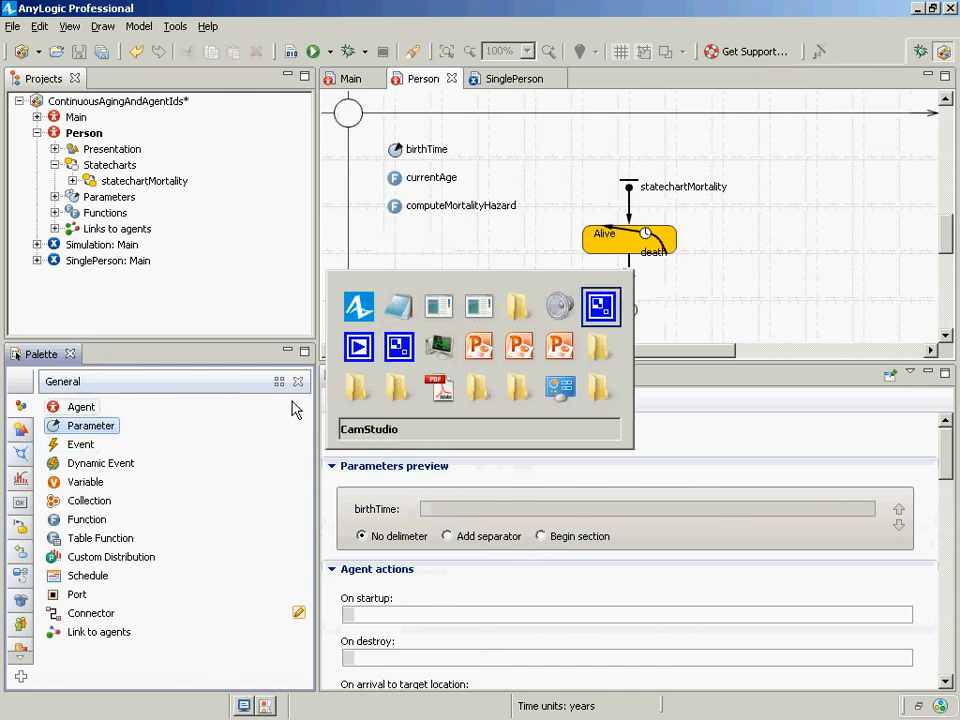